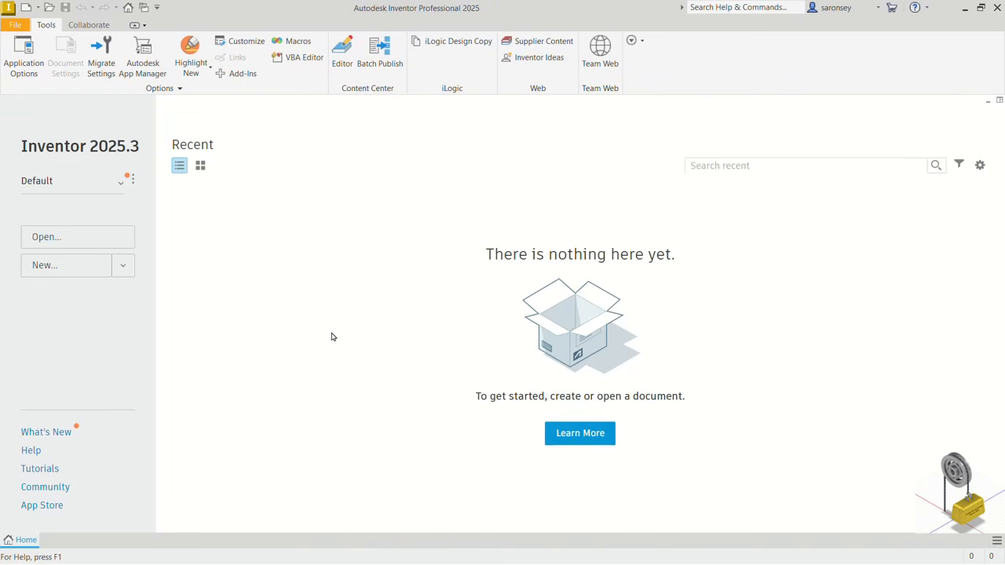
Step: Create a new part from the metric Standard (mm).ipt template
{"action": "left_click", "coordinate": [25, 8]}
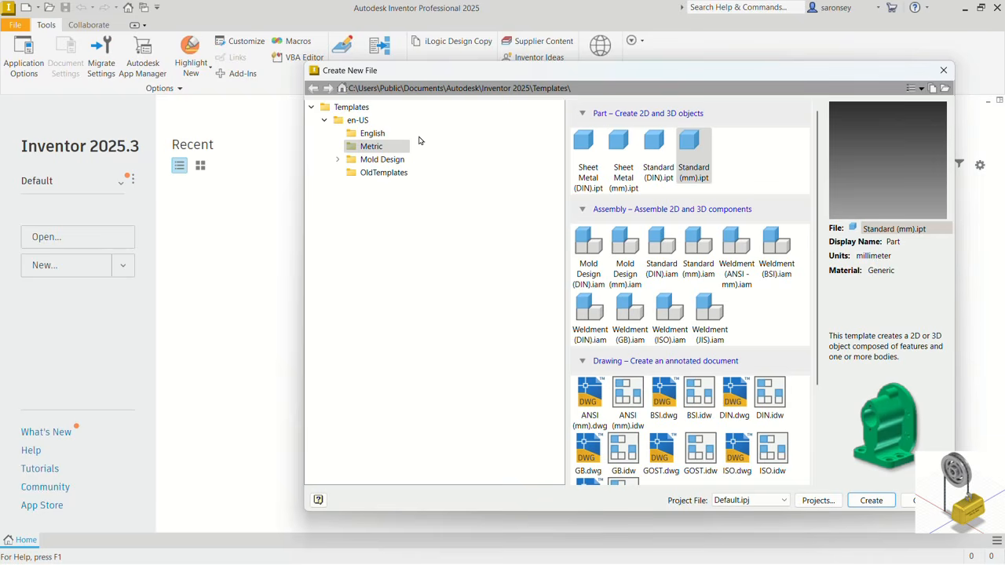
{"action": "left_click", "coordinate": [396, 149]}
{"action": "left_click", "coordinate": [688, 169]}
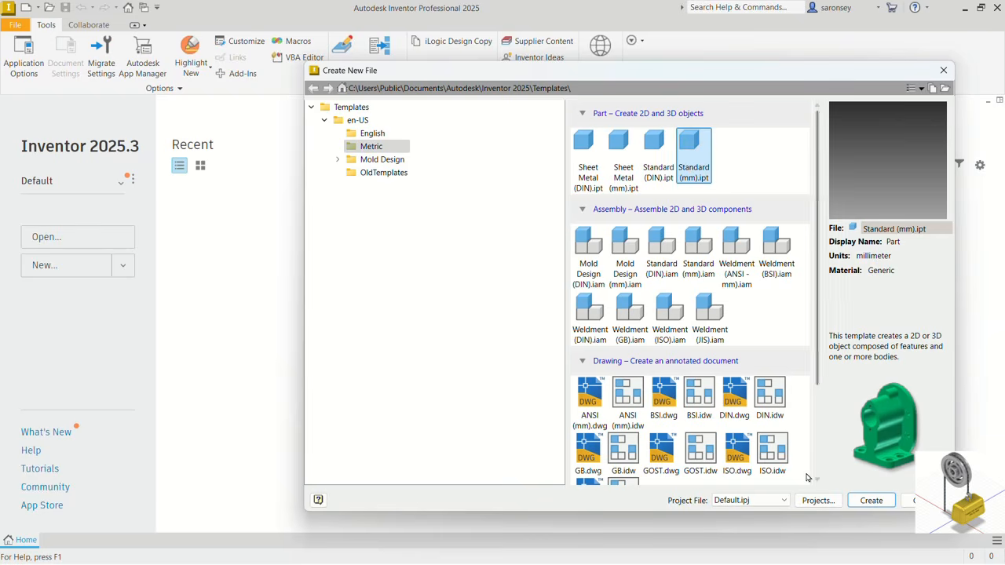
{"action": "left_click", "coordinate": [854, 502]}
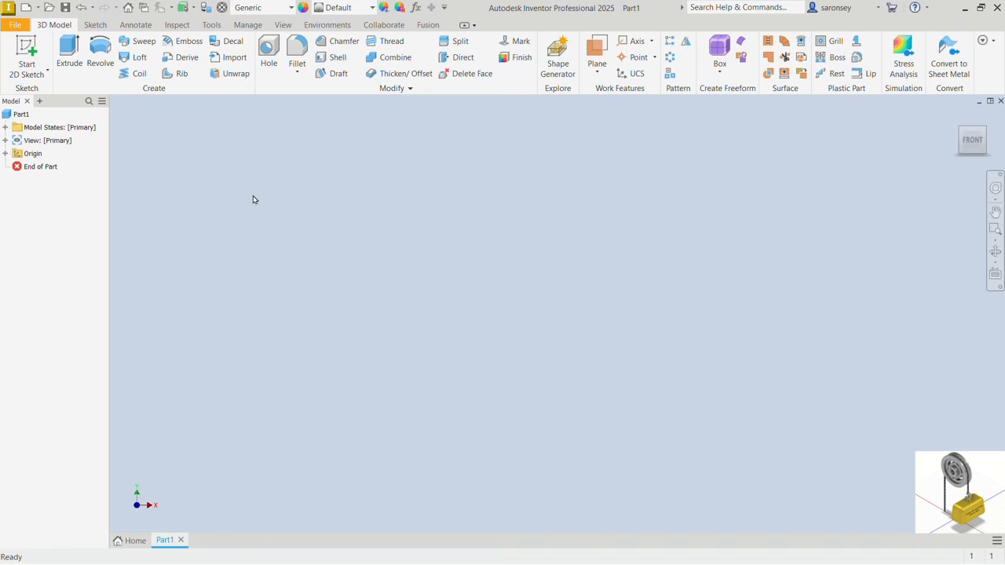
Step: Start a sketch on the YZ plane and draw a 145 mm horizontal line outward from the vertical axis, just above the origin
{"action": "key", "text": "s"}
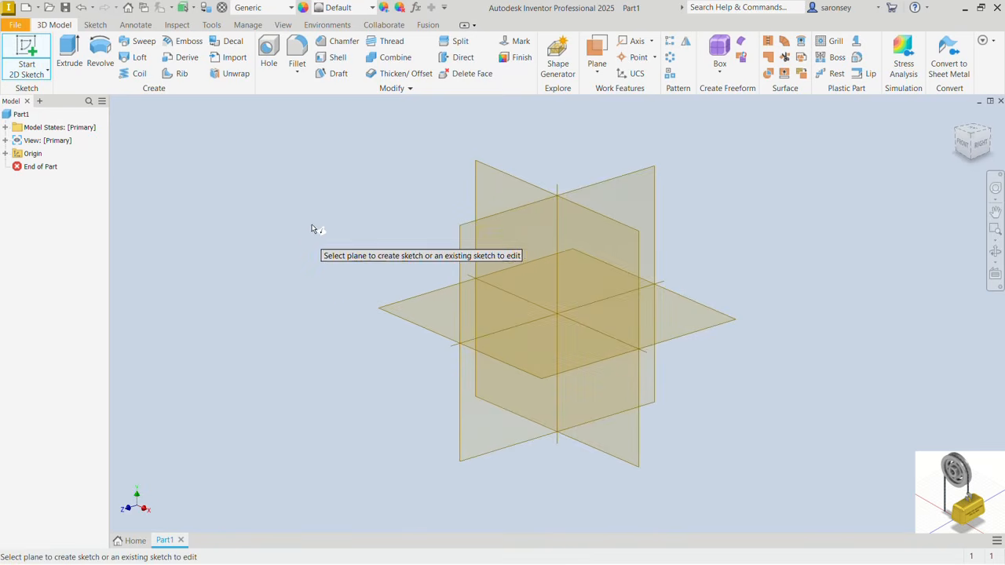
{"action": "left_click", "coordinate": [621, 185]}
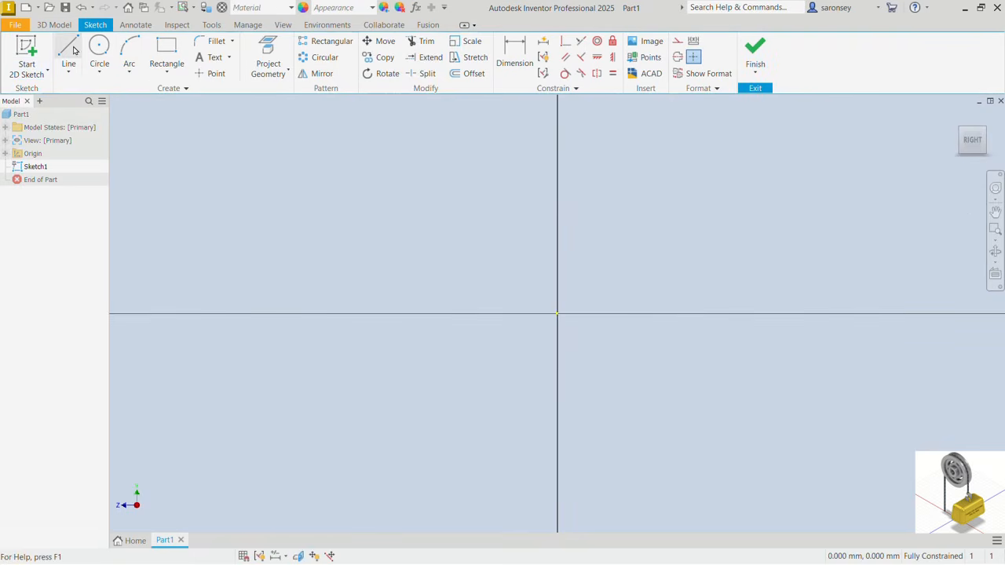
{"action": "left_click", "coordinate": [69, 52]}
{"action": "middle_click_drag", "start_coordinate": [382, 209], "coordinate": [383, 269]}
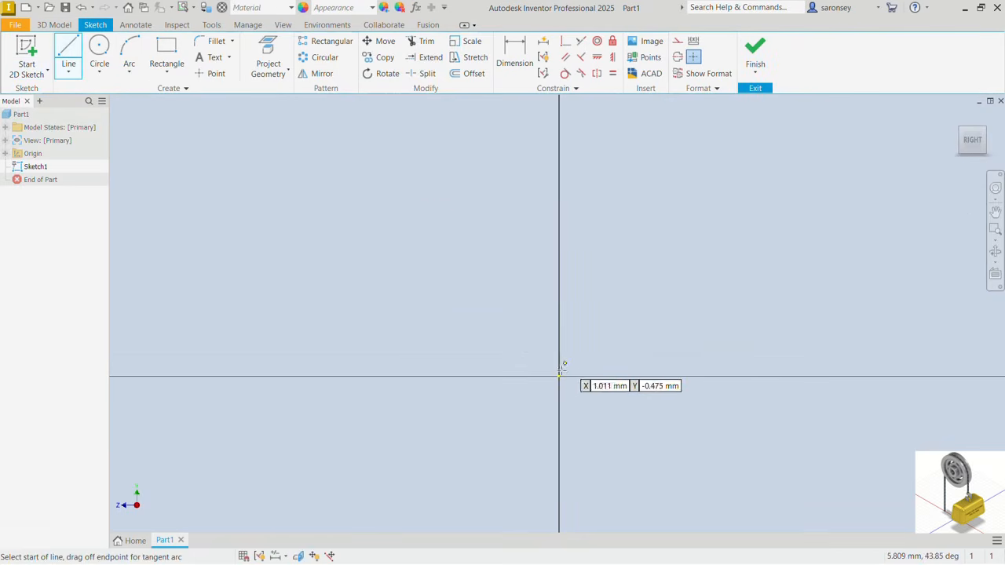
{"action": "left_click", "coordinate": [558, 296]}
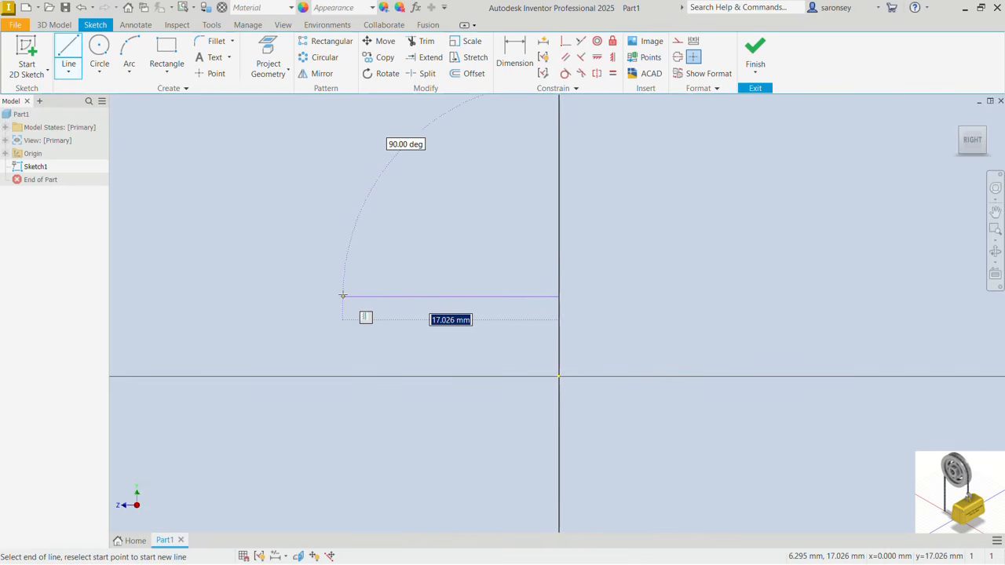
{"action": "type", "text": "145"}
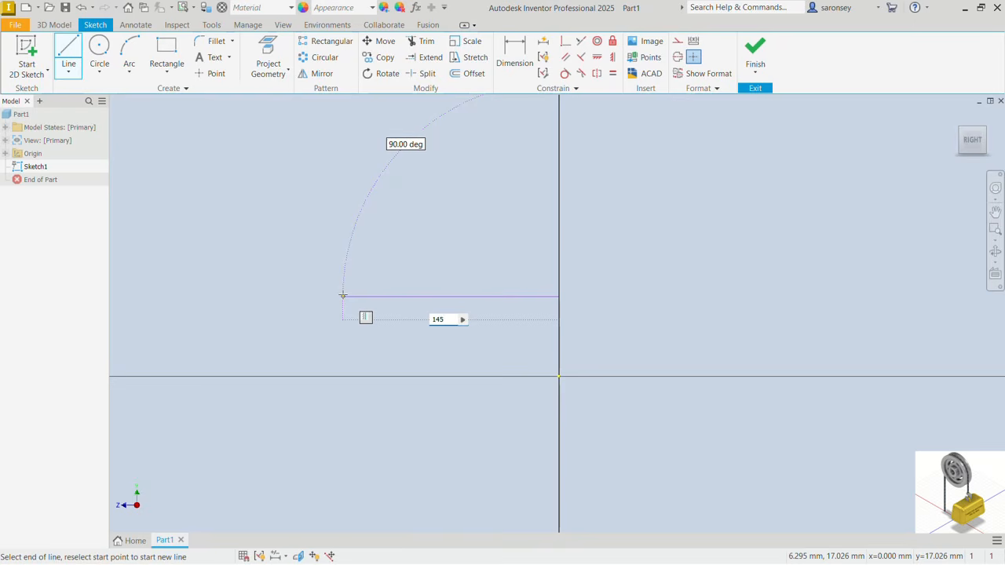
{"action": "key", "text": "Return"}
Step: Continue the profile with a 75 mm vertical line up from the base line's outer end
{"action": "middle_click", "coordinate": [388, 274]}
{"action": "middle_click", "coordinate": [388, 274]}
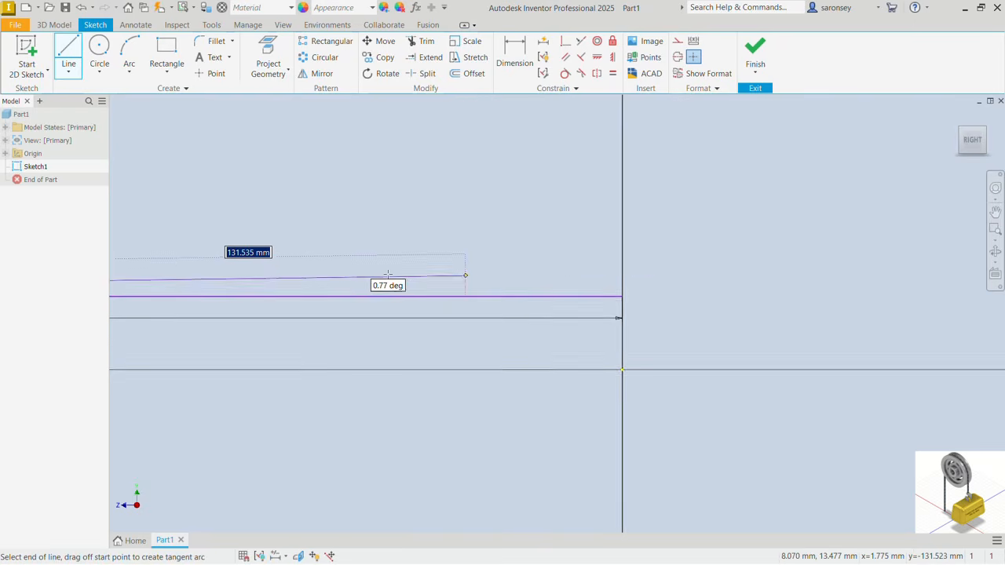
{"action": "scroll", "coordinate": [405, 204], "scroll_direction": "down", "scroll_amount": 5}
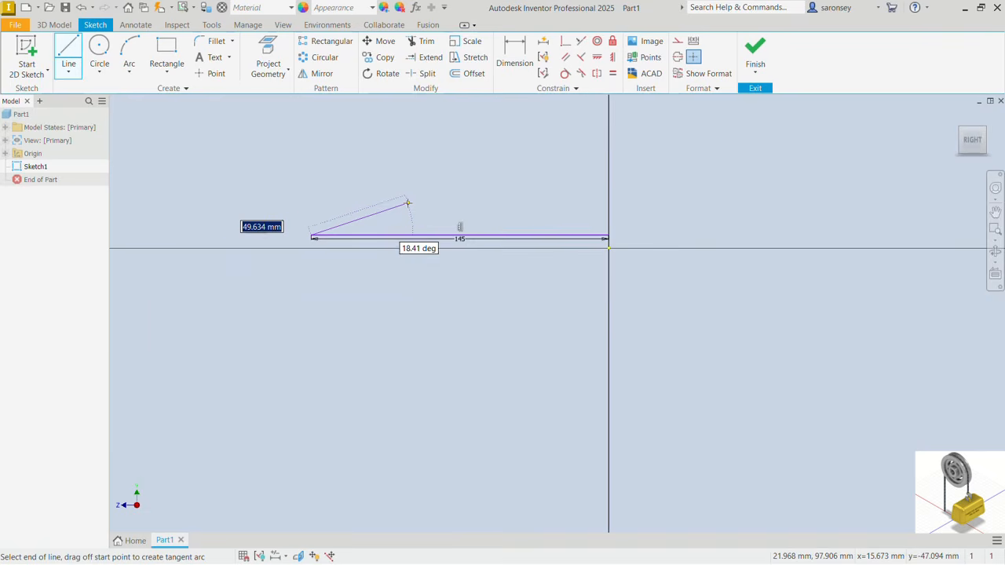
{"action": "middle_click_drag", "start_coordinate": [406, 204], "coordinate": [429, 328]}
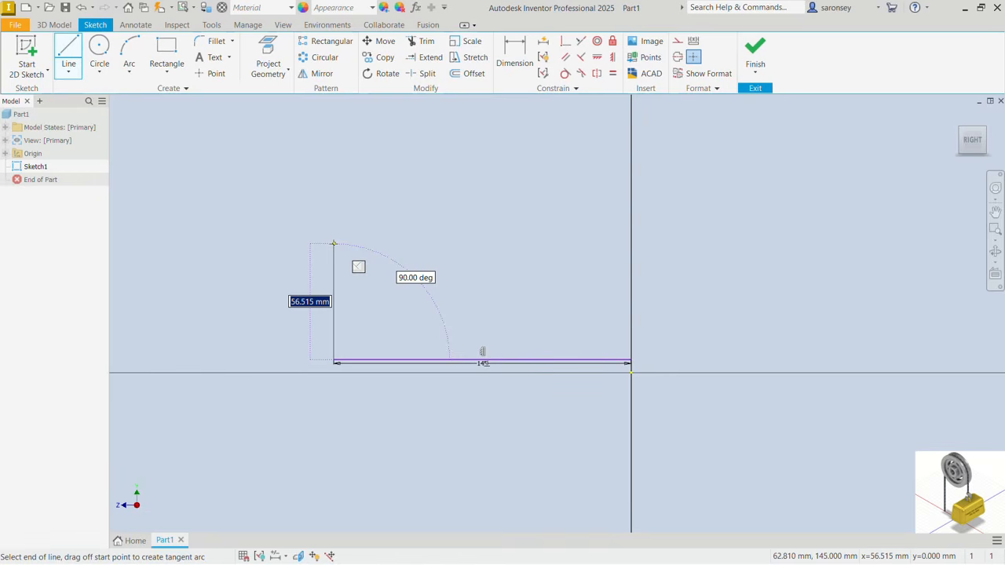
{"action": "type", "text": "75"}
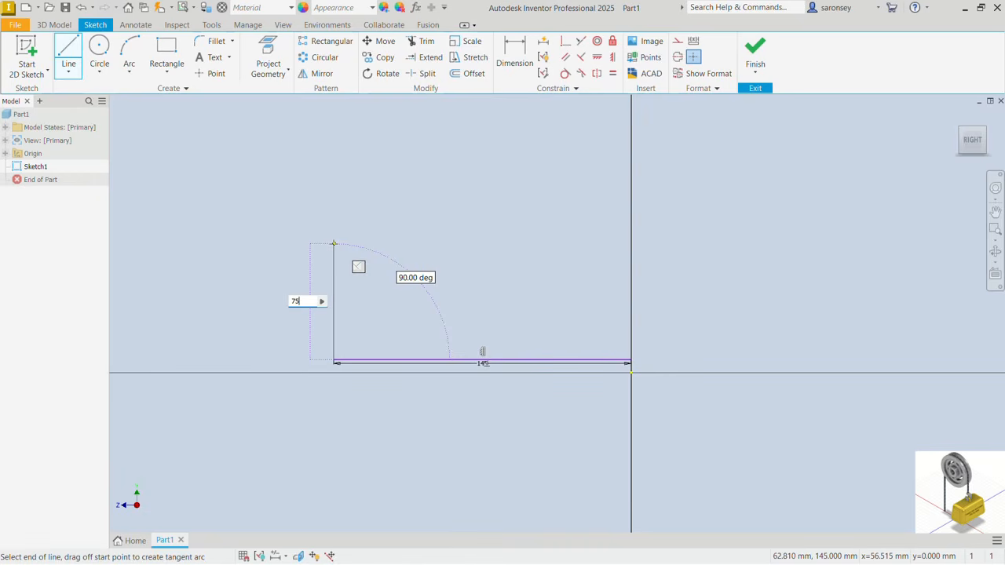
{"action": "key", "text": "Return"}
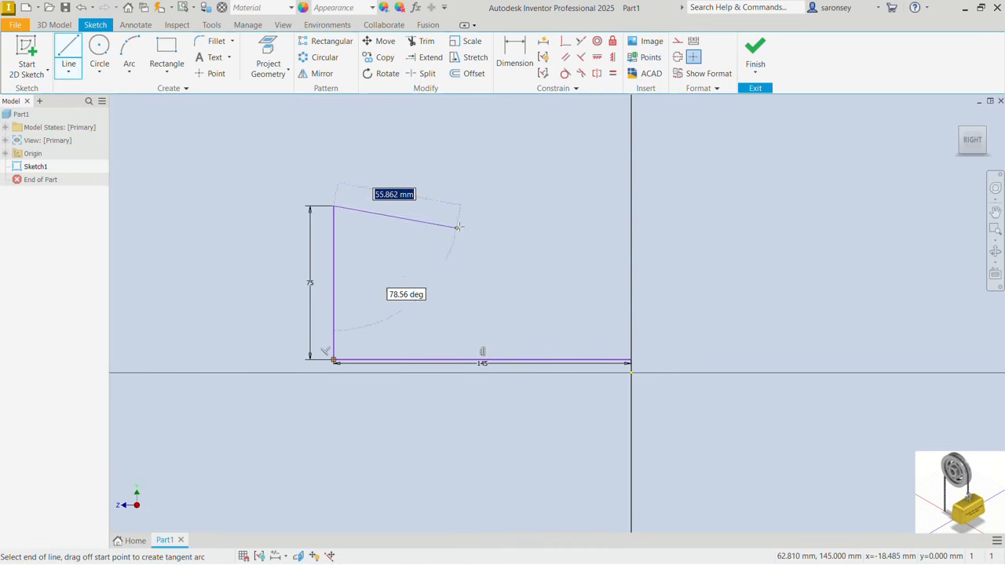
Step: Add a 100 mm horizontal line back toward the vertical axis, followed by a 200 mm vertical line upward
{"action": "middle_click_drag", "start_coordinate": [499, 199], "coordinate": [494, 243]}
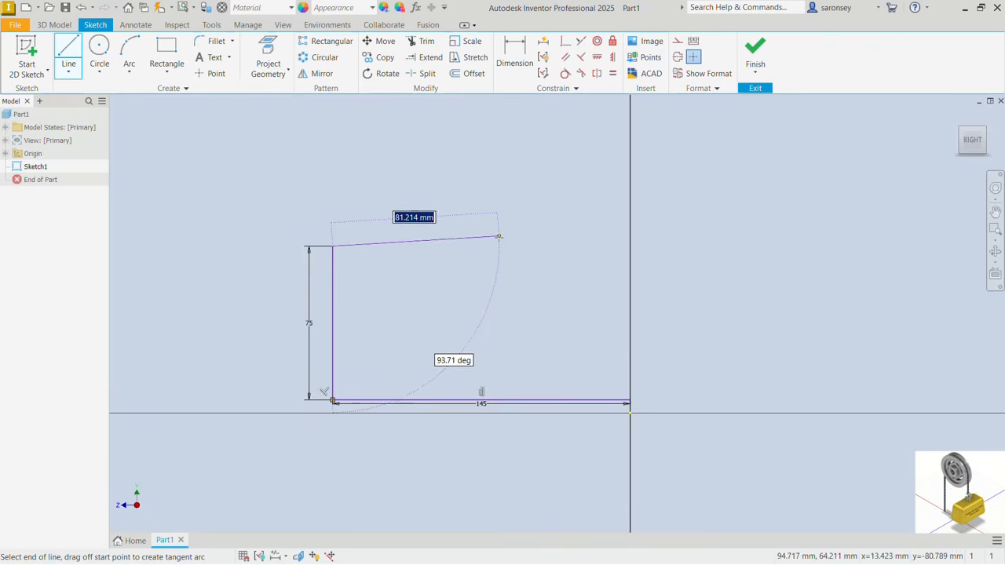
{"action": "type", "text": "100"}
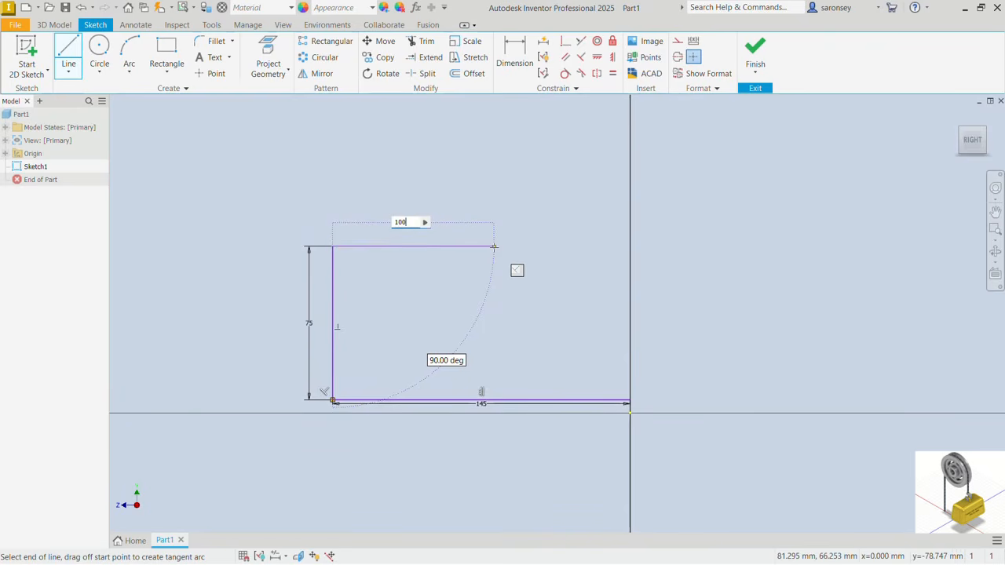
{"action": "key", "text": "Return"}
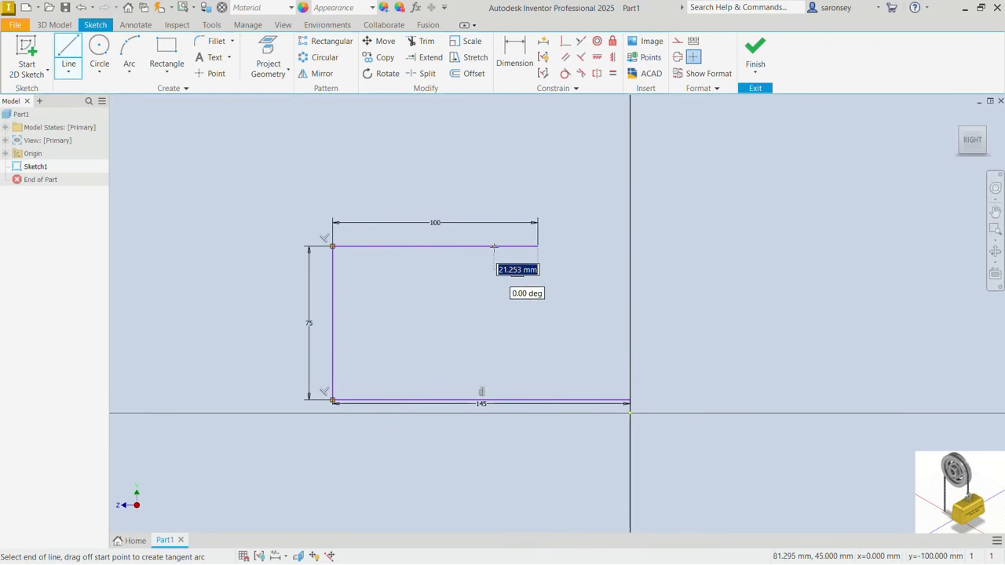
{"action": "middle_click_drag", "start_coordinate": [544, 131], "coordinate": [547, 183]}
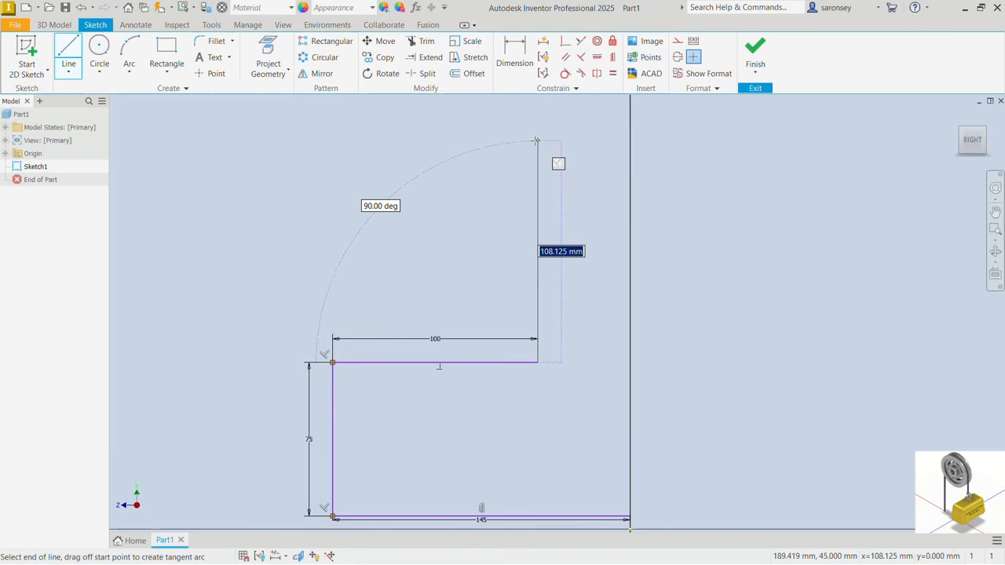
{"action": "type", "text": "200"}
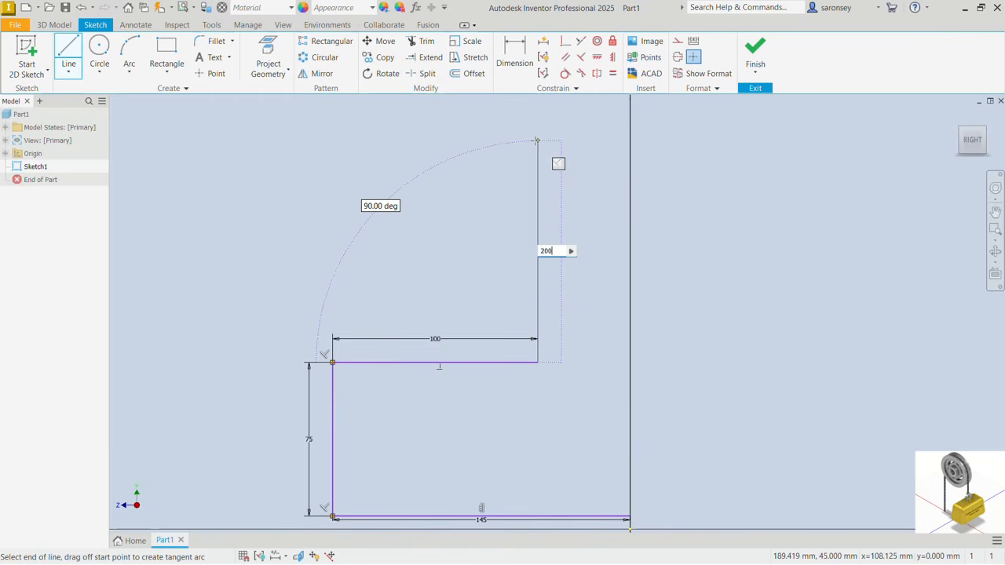
{"action": "key", "text": "Return"}
Step: Add a 55 mm horizontal line outward from the 200 mm line's upper end, followed by a 100 mm vertical line upward
{"action": "mouse_move", "coordinate": [556, 160]}
{"action": "middle_mouse_down"}
{"action": "mouse_move", "coordinate": [559, 217]}
{"action": "mouse_move", "coordinate": [546, 267]}
{"action": "middle_mouse_up"}
{"action": "scroll", "coordinate": [553, 236], "scroll_direction": "down", "scroll_amount": 3}
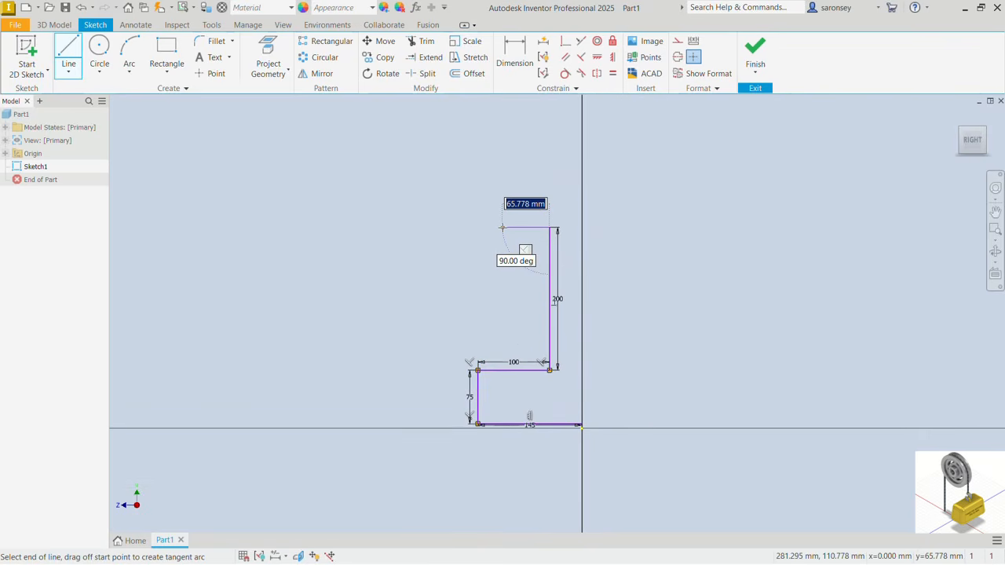
{"action": "type", "text": "55"}
{"action": "key", "text": "Return"}
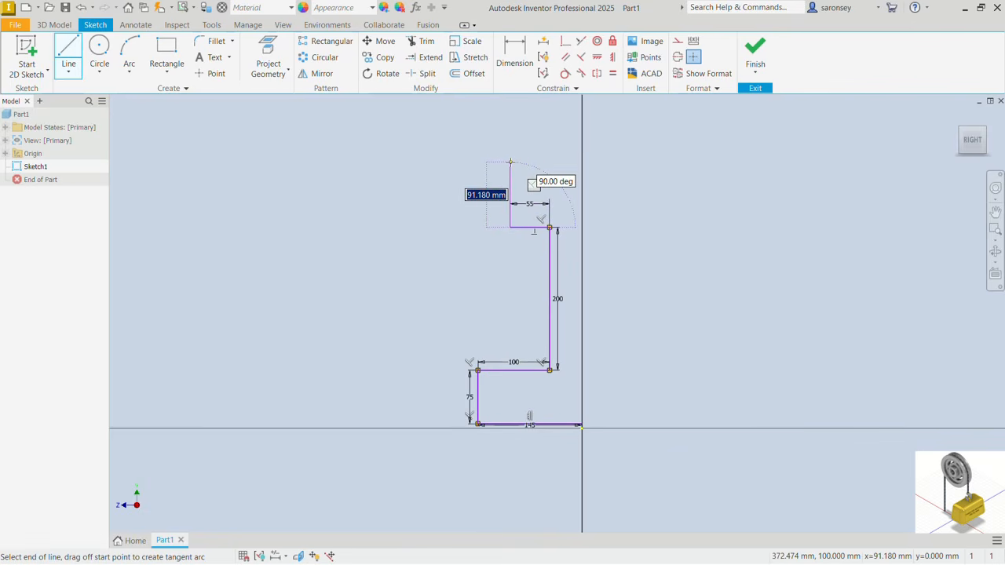
{"action": "type", "text": "1"}
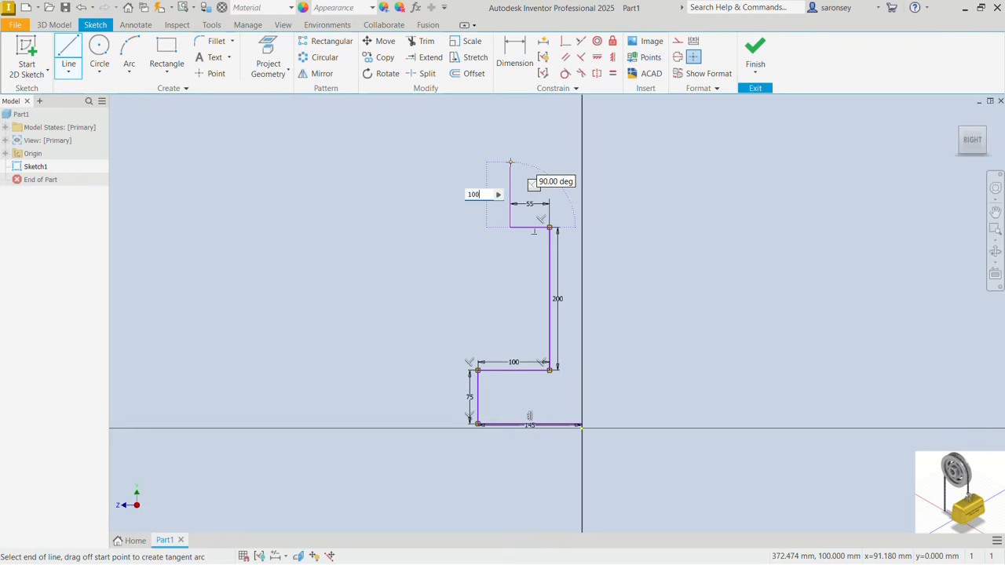
{"action": "type", "text": "00"}
{"action": "key", "text": "Return"}
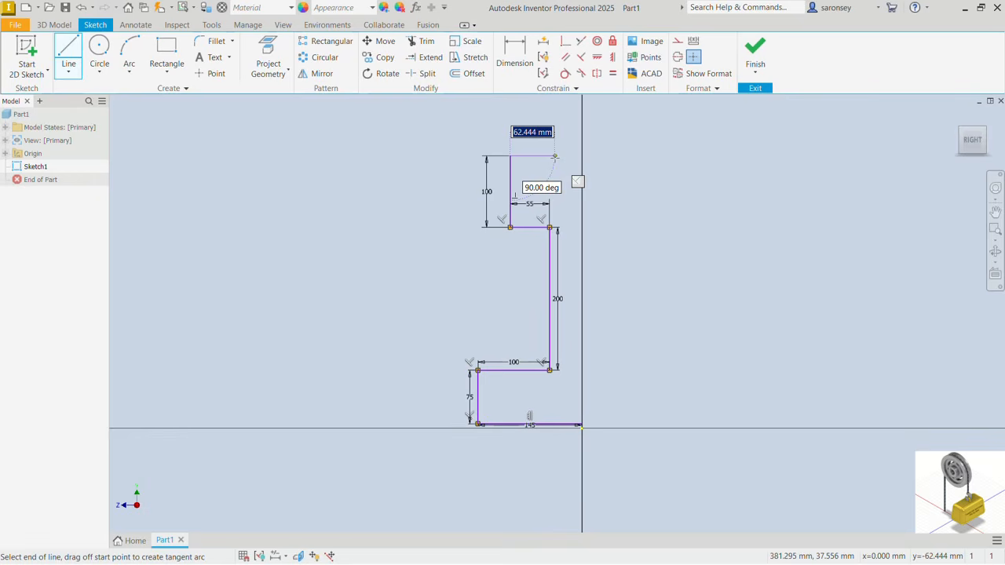
Step: Finish the upper outline with a horizontal line about 62 mm long, a downward-sloping line and a horizontal line about 19 mm long ending on the vertical axis
{"action": "left_click", "coordinate": [554, 156]}
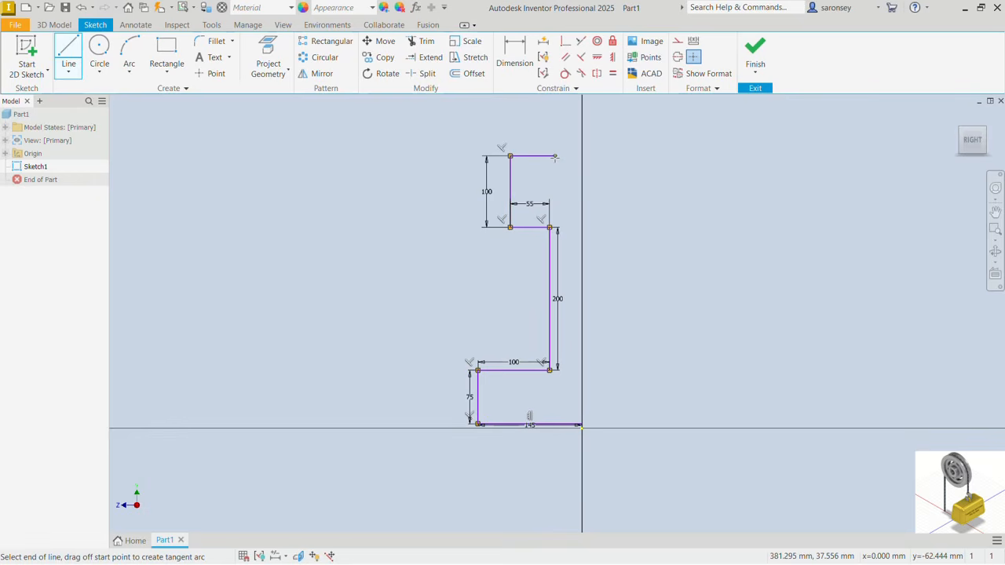
{"action": "left_click", "coordinate": [568, 207]}
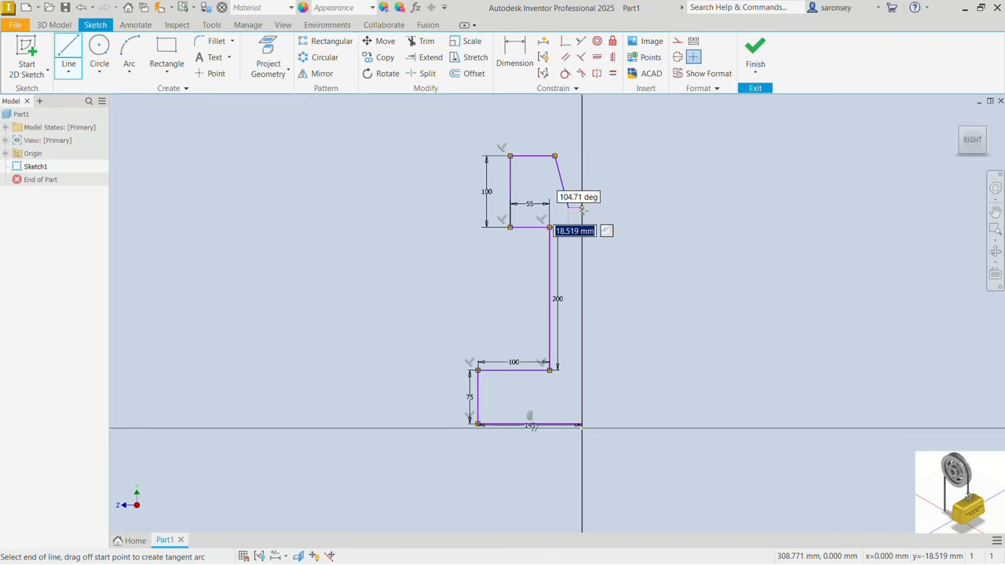
{"action": "left_click", "coordinate": [582, 208]}
{"action": "right_click", "coordinate": [601, 197]}
{"action": "left_click", "coordinate": [664, 198]}
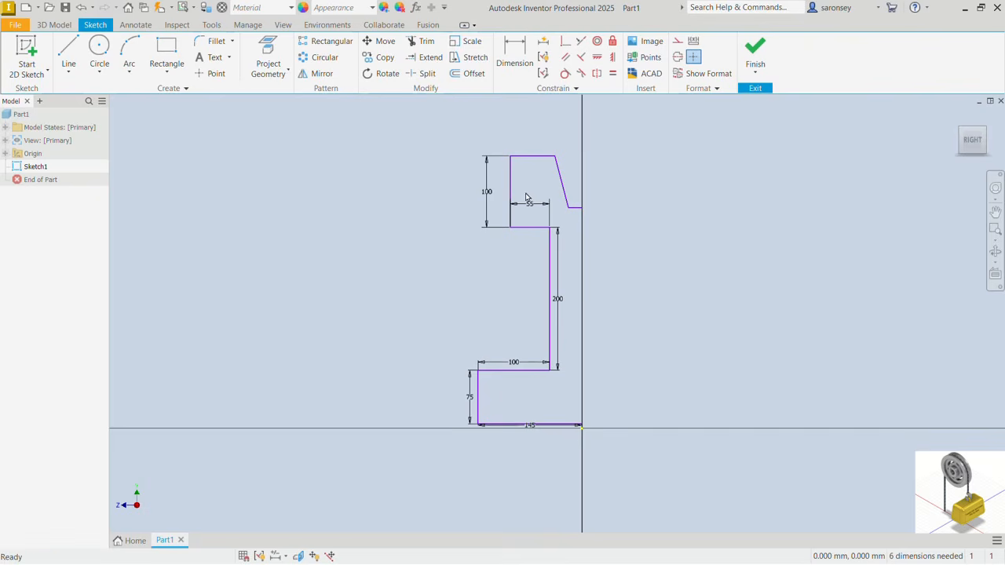
Step: Dimension the height of the profile's base line above the origin as 75 mm
{"action": "key", "text": "d"}
{"action": "scroll", "coordinate": [589, 443], "scroll_direction": "up", "scroll_amount": 3}
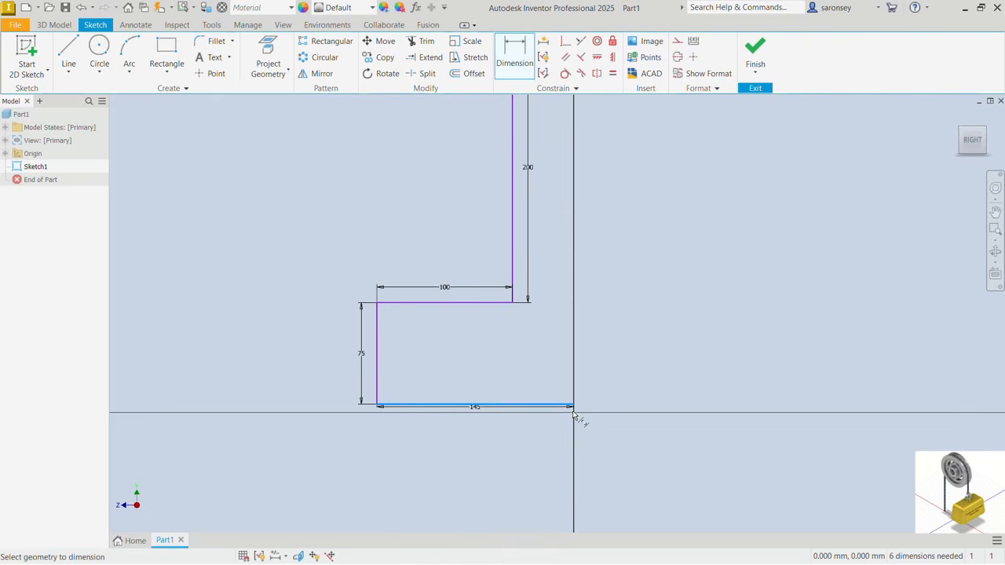
{"action": "left_click", "coordinate": [573, 412]}
{"action": "left_click", "coordinate": [318, 414]}
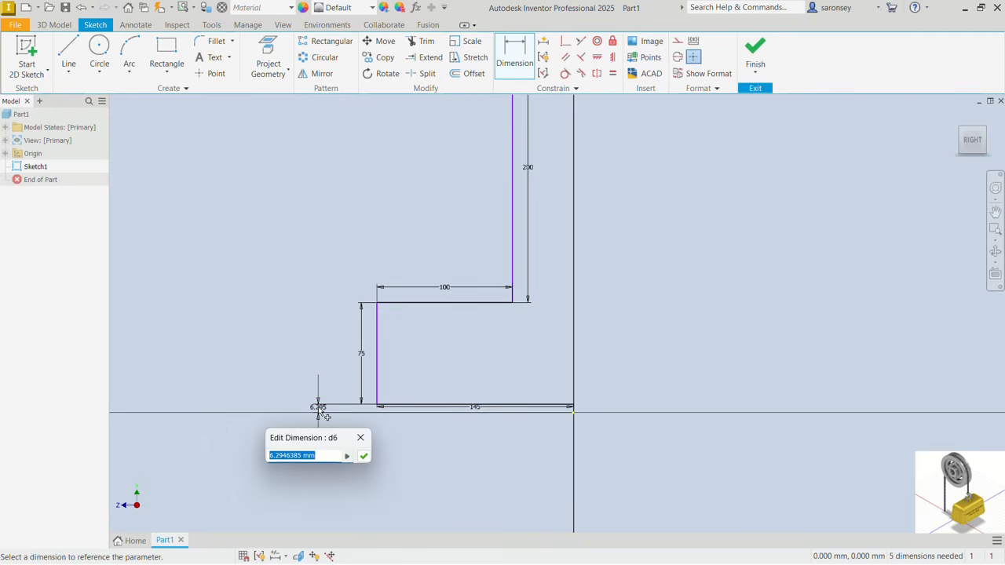
{"action": "type", "text": "75"}
{"action": "key", "text": "Return"}
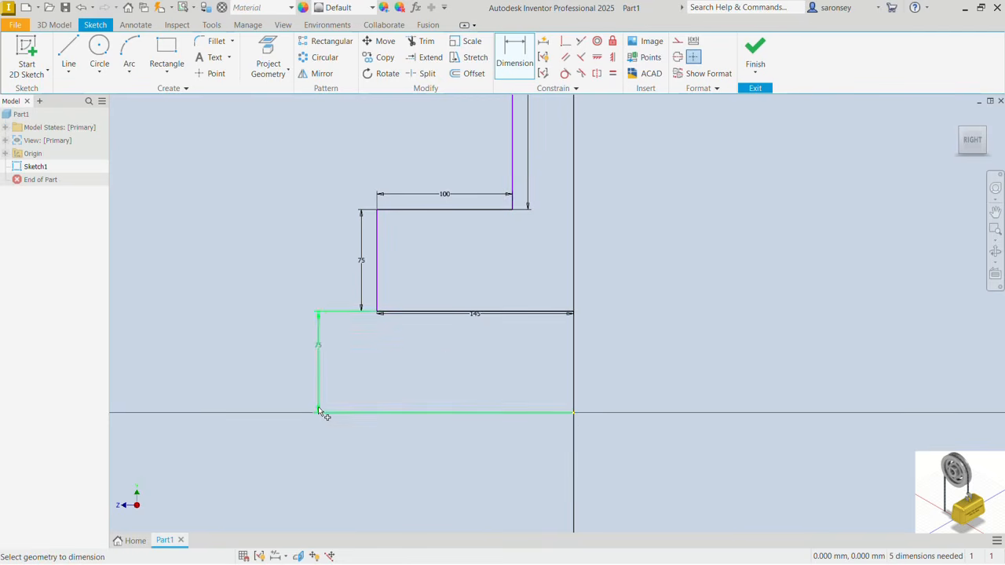
Step: Dimension the distance from the 200 mm vertical line to the vertical axis as 45 mm
{"action": "middle_click_drag", "start_coordinate": [442, 354], "coordinate": [457, 427]}
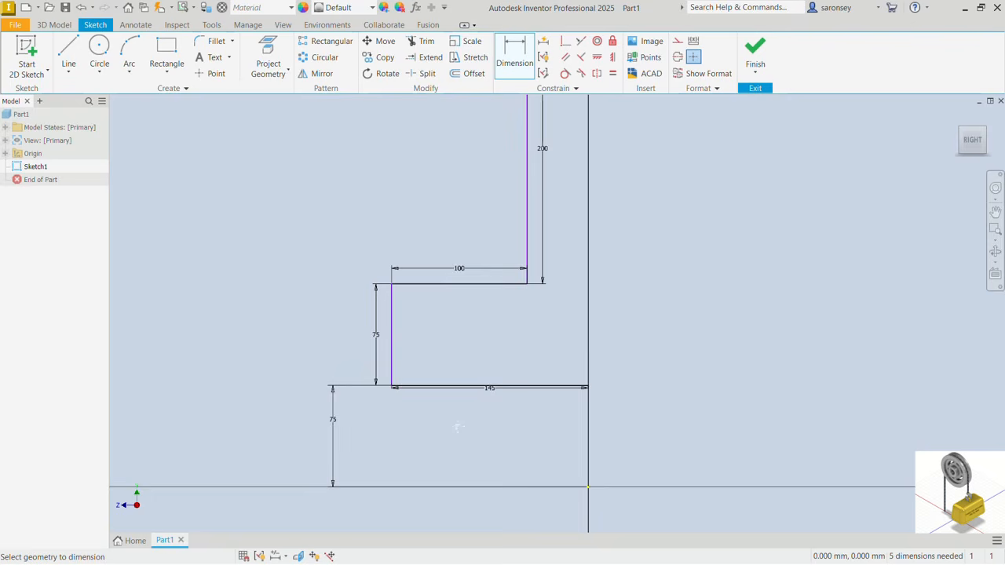
{"action": "left_click", "coordinate": [527, 230]}
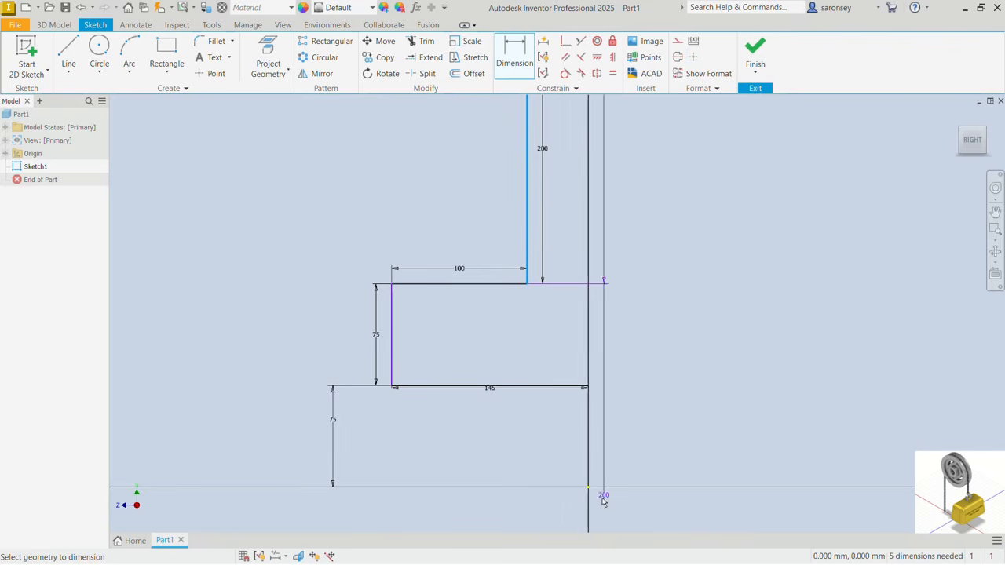
{"action": "left_click", "coordinate": [587, 358]}
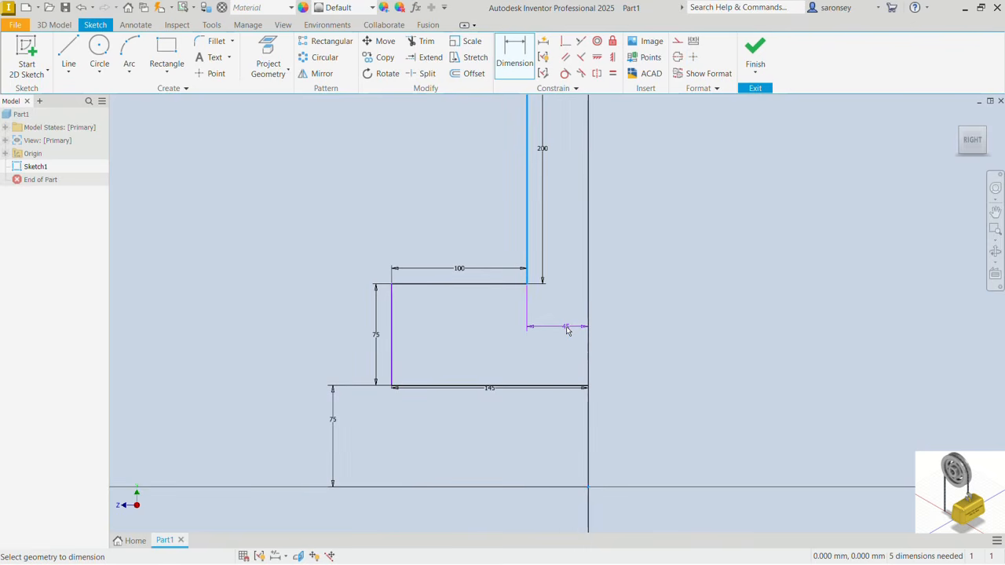
{"action": "left_click", "coordinate": [566, 330]}
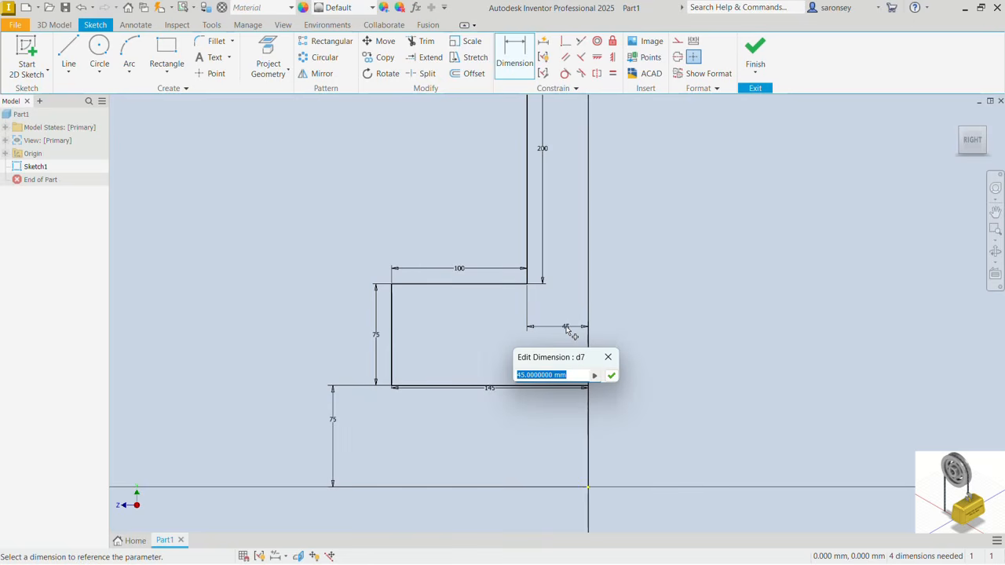
{"action": "type", "text": "45"}
{"action": "key", "text": "Return"}
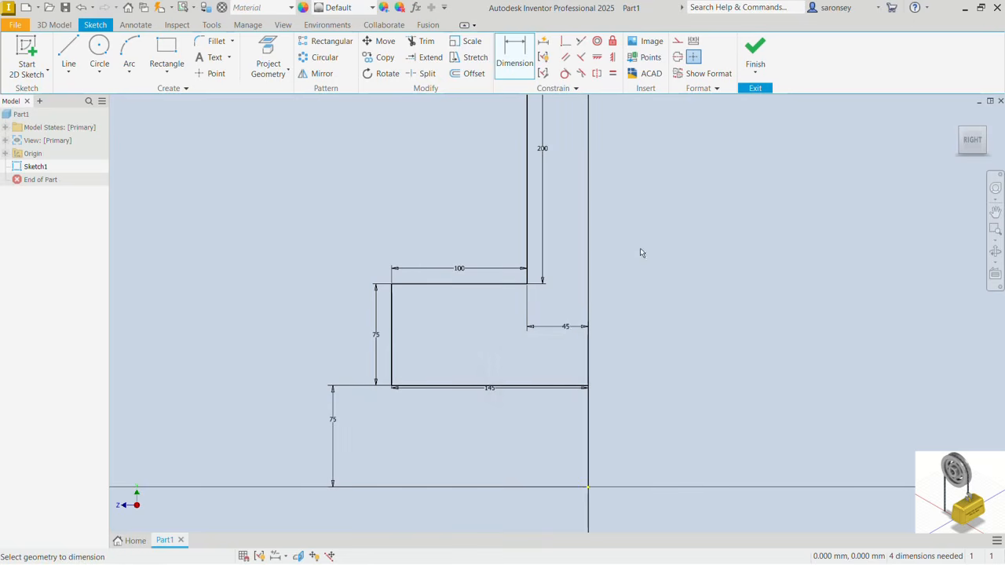
Step: Dimension the angle between the upper 100 mm vertical line and the sloping line as 30 degrees
{"action": "middle_click_drag", "start_coordinate": [632, 196], "coordinate": [619, 420]}
{"action": "middle_click_drag", "start_coordinate": [558, 186], "coordinate": [555, 264]}
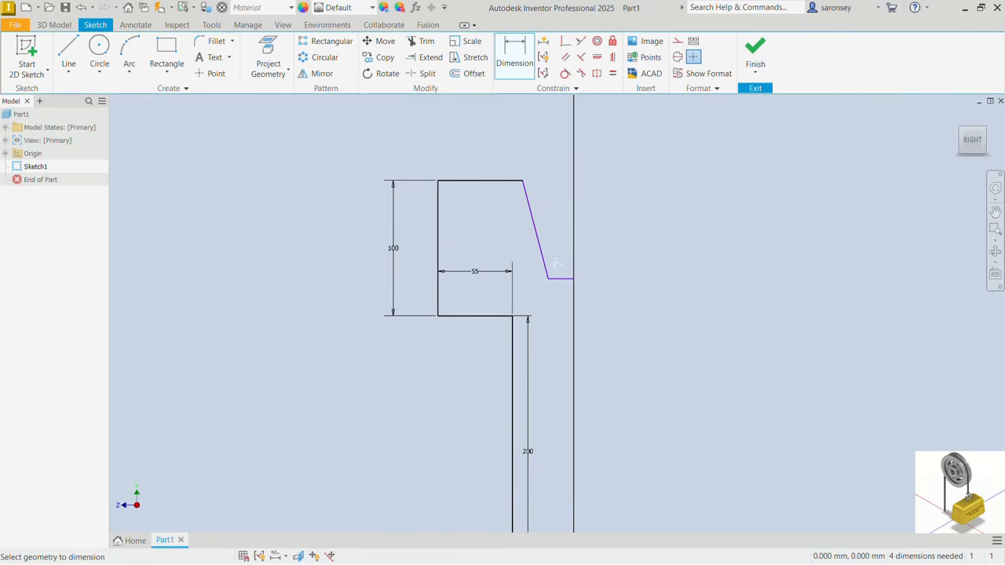
{"action": "left_click", "coordinate": [439, 215]}
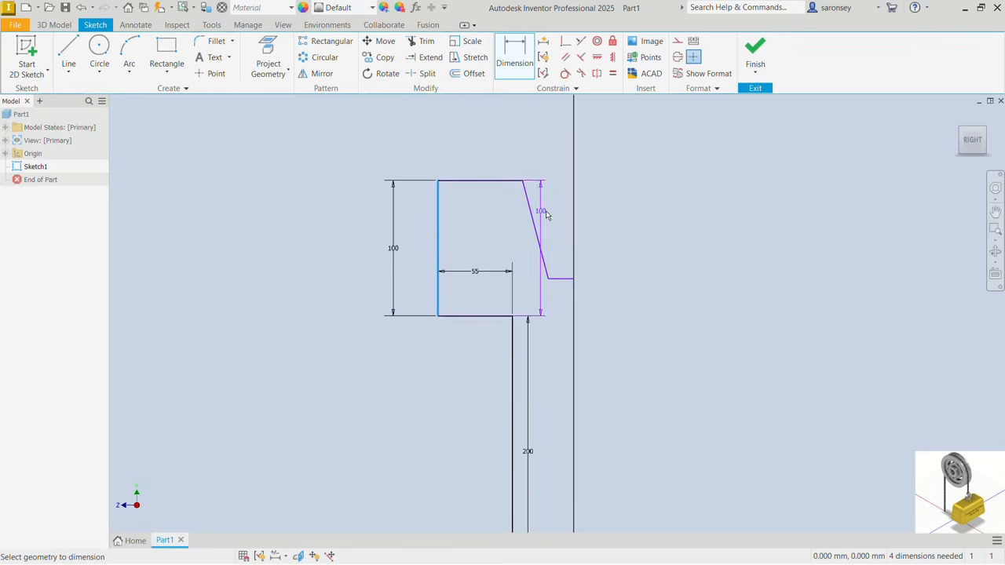
{"action": "left_click", "coordinate": [531, 226]}
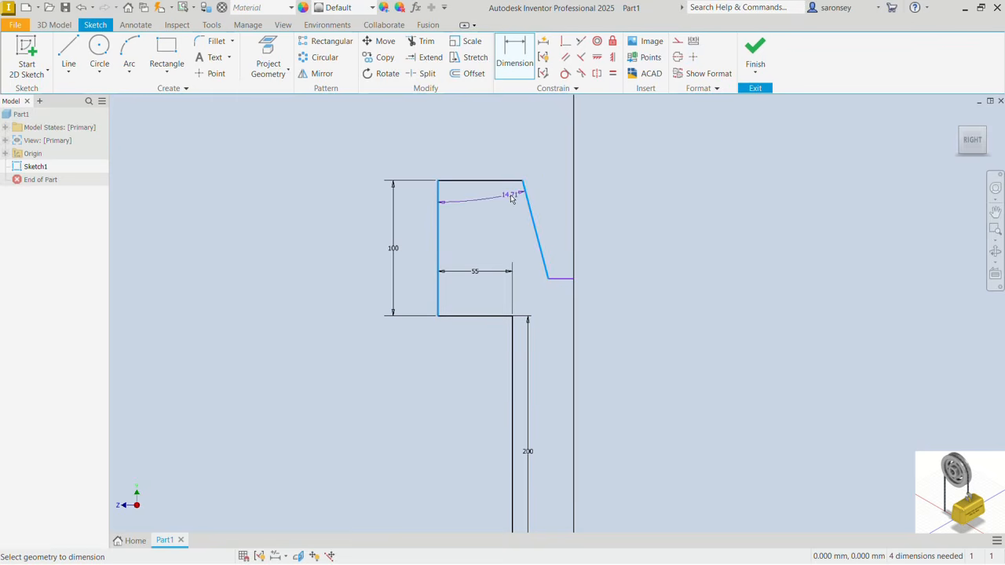
{"action": "left_click", "coordinate": [478, 141]}
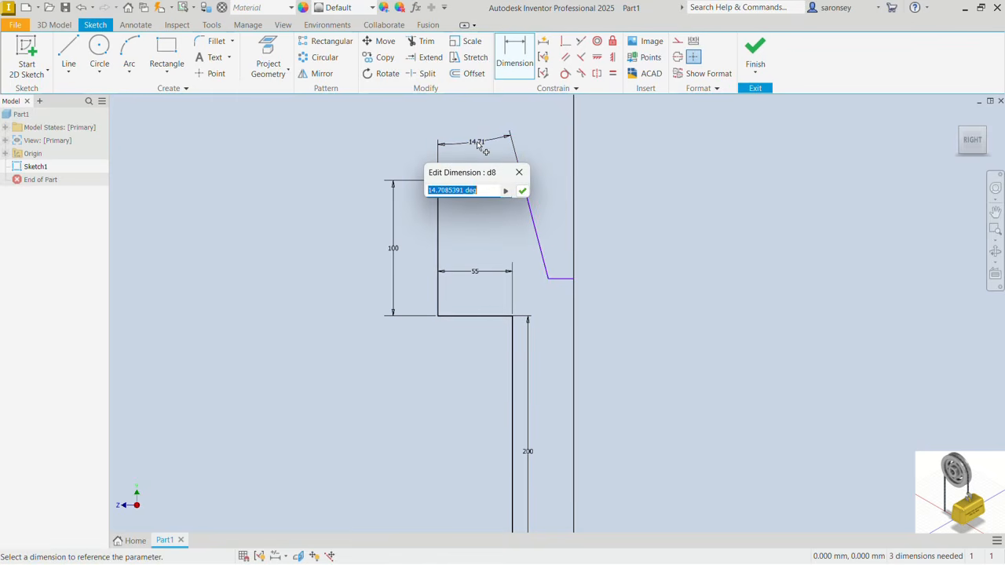
{"action": "type", "text": "30"}
{"action": "key", "text": "Return"}
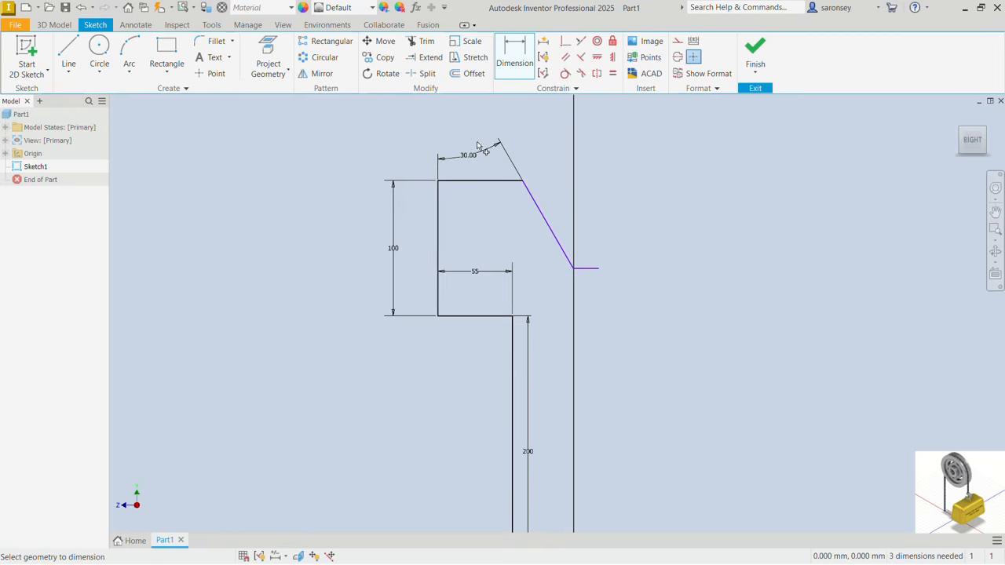
Step: Apply a horizontal constraint to the short line at the lower end of the sloping line
{"action": "mouse_move", "coordinate": [630, 314]}
{"action": "middle_mouse_down"}
{"action": "mouse_move", "coordinate": [628, 206]}
{"action": "mouse_move", "coordinate": [605, 258]}
{"action": "middle_mouse_up"}
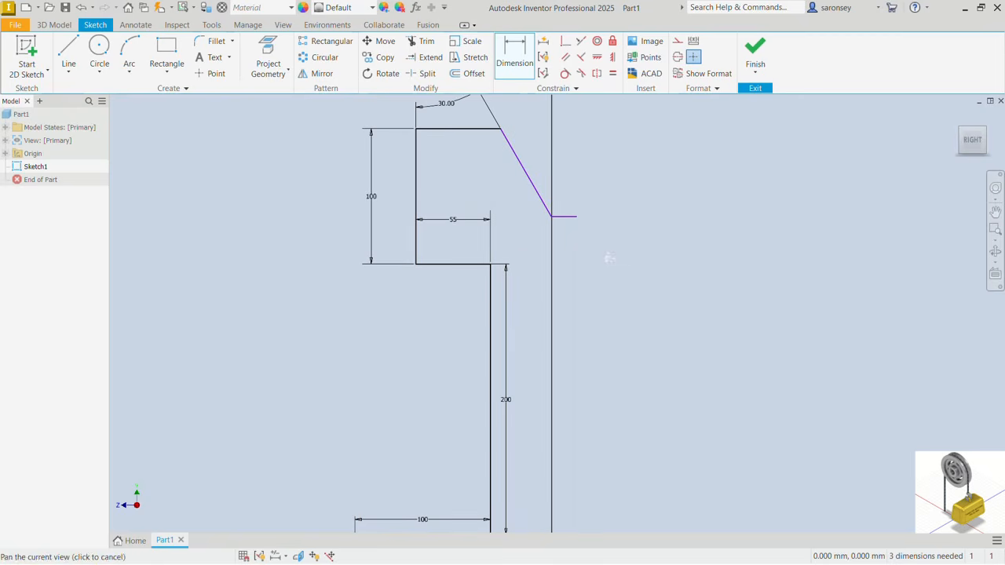
{"action": "left_click", "coordinate": [614, 59]}
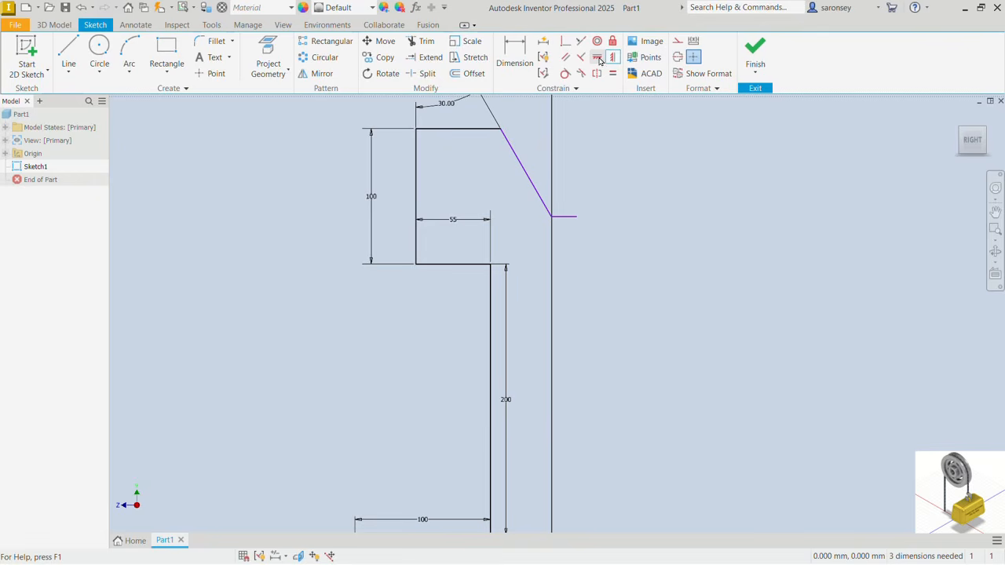
{"action": "left_click", "coordinate": [597, 58]}
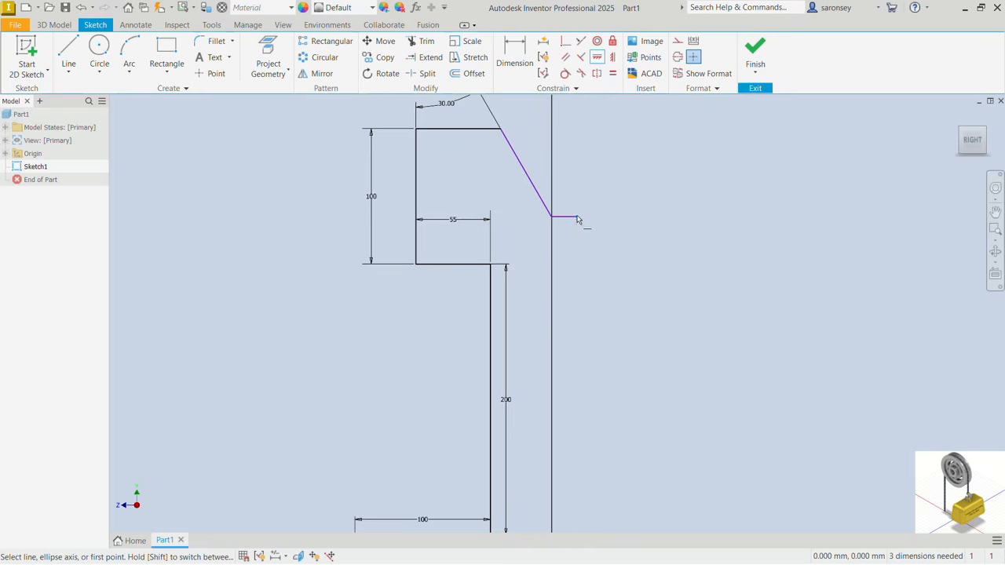
{"action": "left_click", "coordinate": [576, 218]}
{"action": "scroll", "coordinate": [572, 271], "scroll_direction": "down", "scroll_amount": 5}
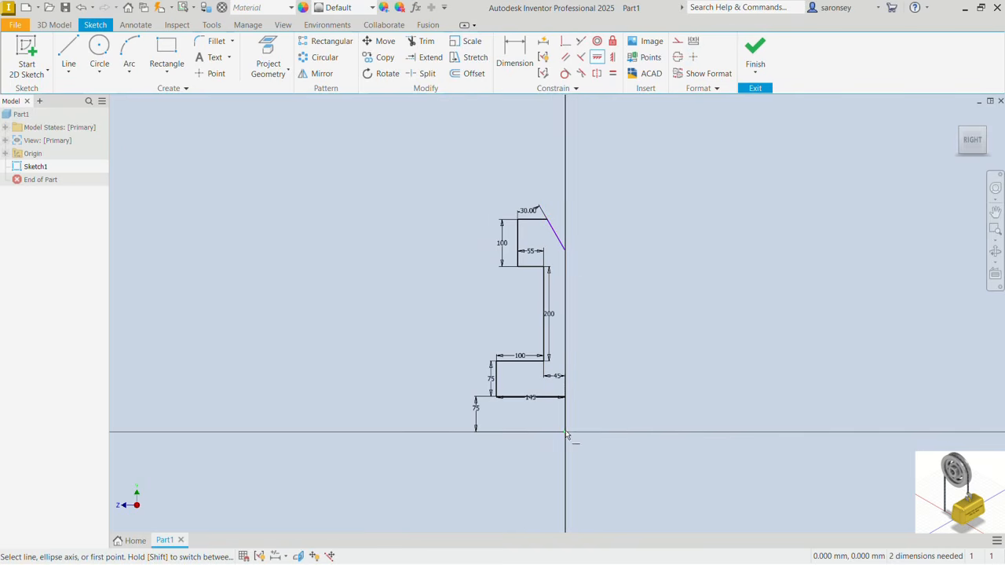
{"action": "right_click", "coordinate": [581, 261]}
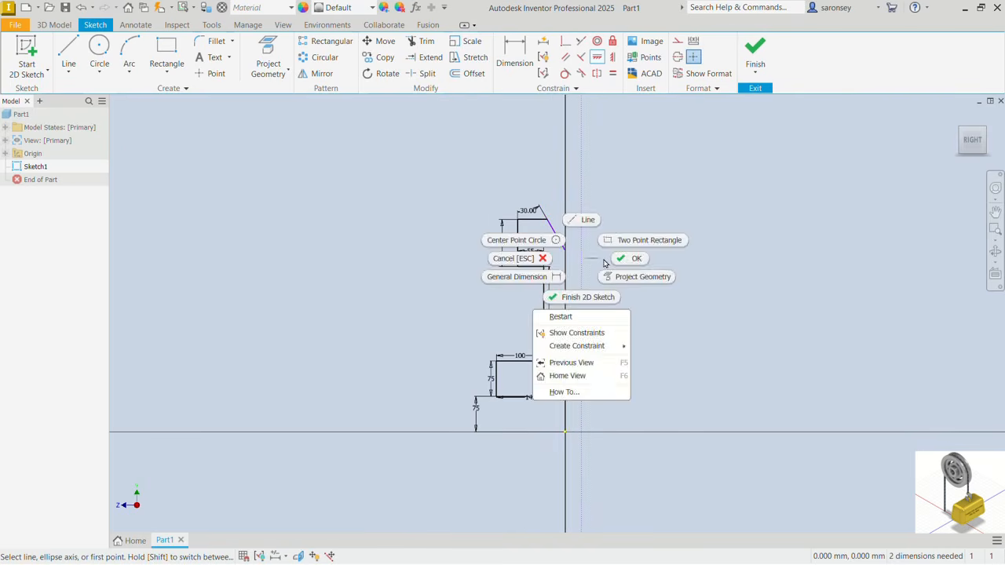
{"action": "left_click", "coordinate": [604, 263]}
Step: Move the sloping line's lower endpoint back to the profile side of the vertical axis, restoring the short horizontal segment
{"action": "scroll", "coordinate": [587, 262], "scroll_direction": "up", "scroll_amount": 8}
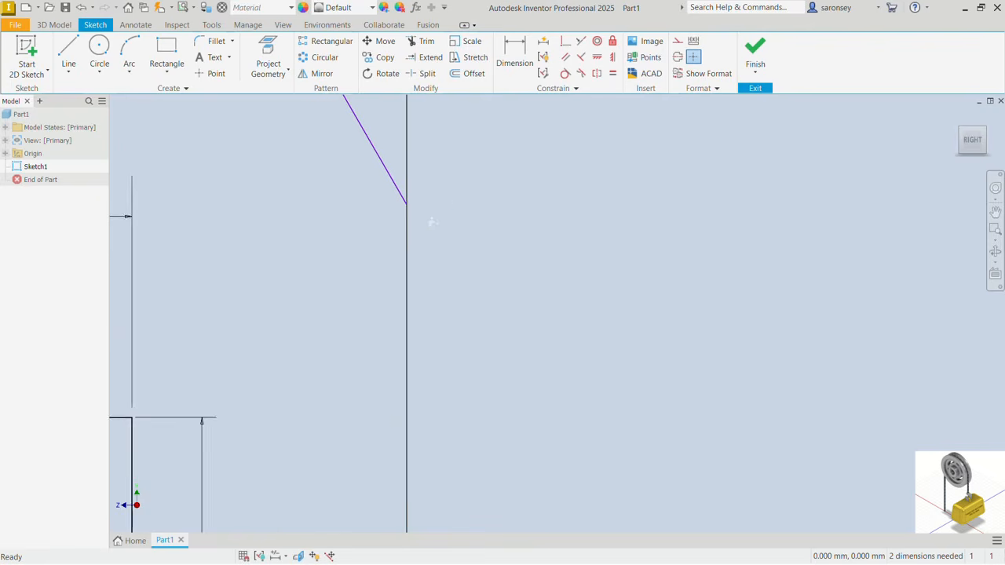
{"action": "middle_click_drag", "start_coordinate": [430, 222], "coordinate": [549, 285]}
{"action": "left_click_drag", "start_coordinate": [535, 279], "coordinate": [451, 282]}
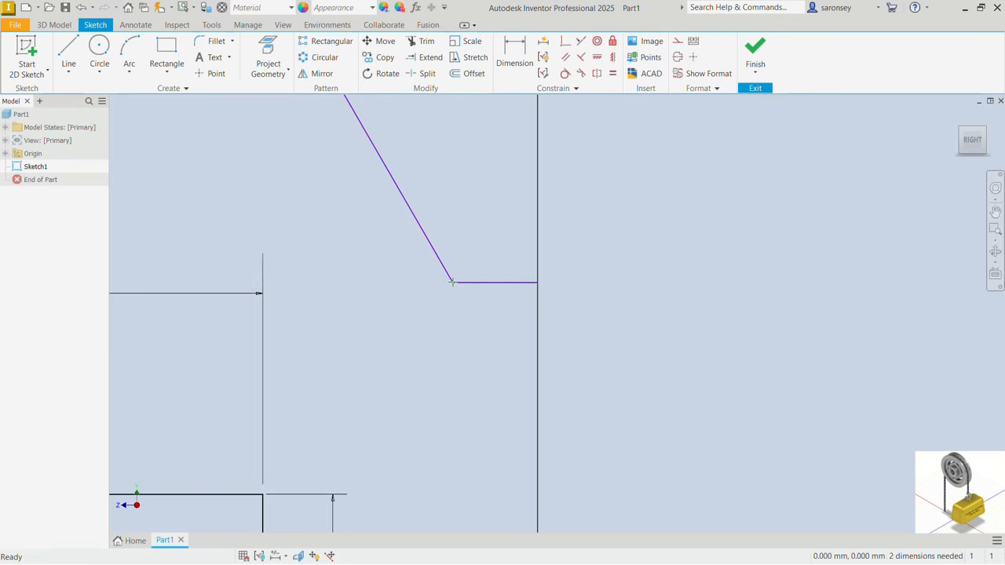
Step: Dimension the short horizontal line between the sloping line and the vertical axis as 30 mm
{"action": "scroll", "coordinate": [461, 302], "scroll_direction": "down", "scroll_amount": 3}
{"action": "scroll", "coordinate": [463, 305], "scroll_direction": "down", "scroll_amount": 4}
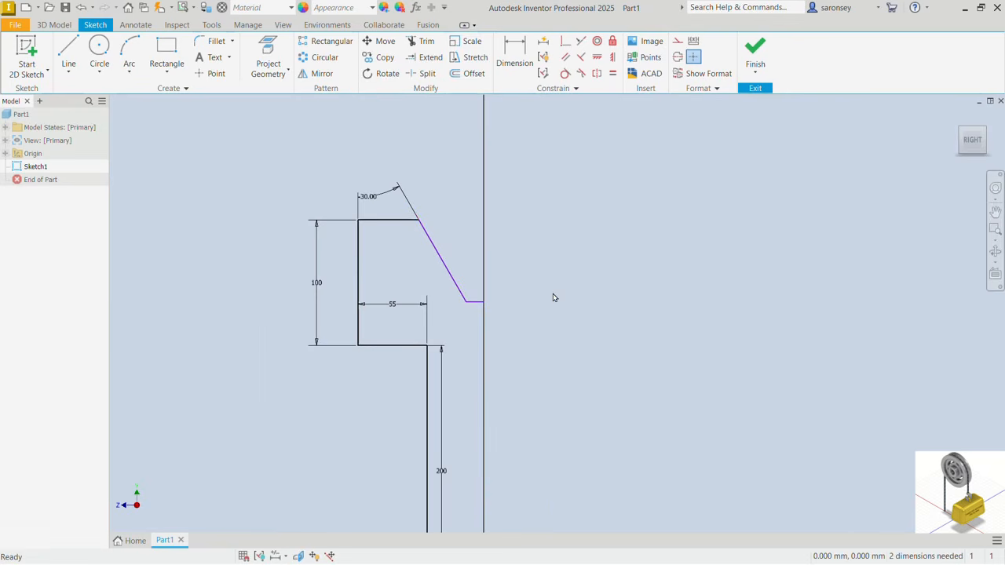
{"action": "left_click", "coordinate": [514, 55]}
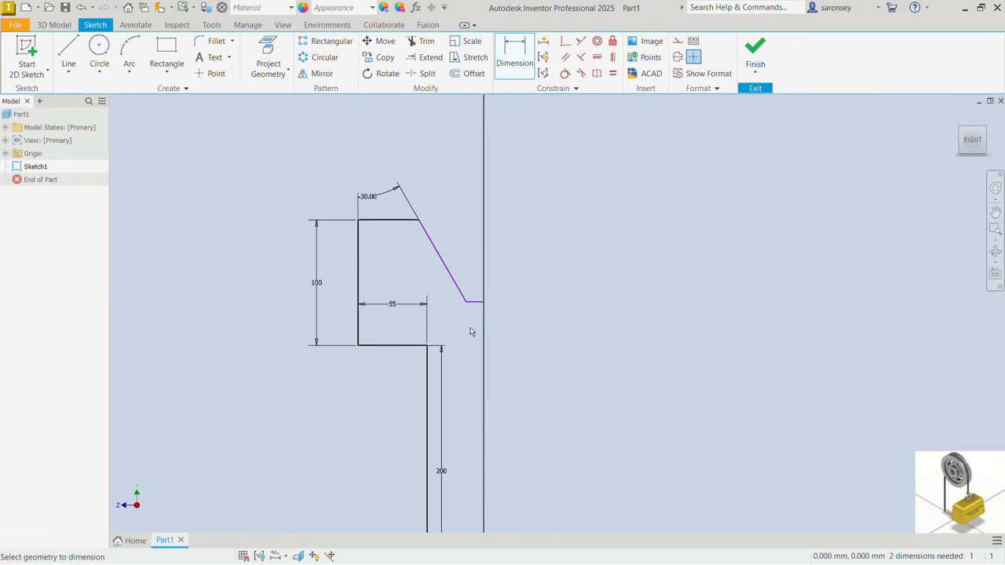
{"action": "scroll", "coordinate": [469, 318], "scroll_direction": "up", "scroll_amount": 7}
{"action": "left_click", "coordinate": [519, 201]}
{"action": "left_click", "coordinate": [527, 180]}
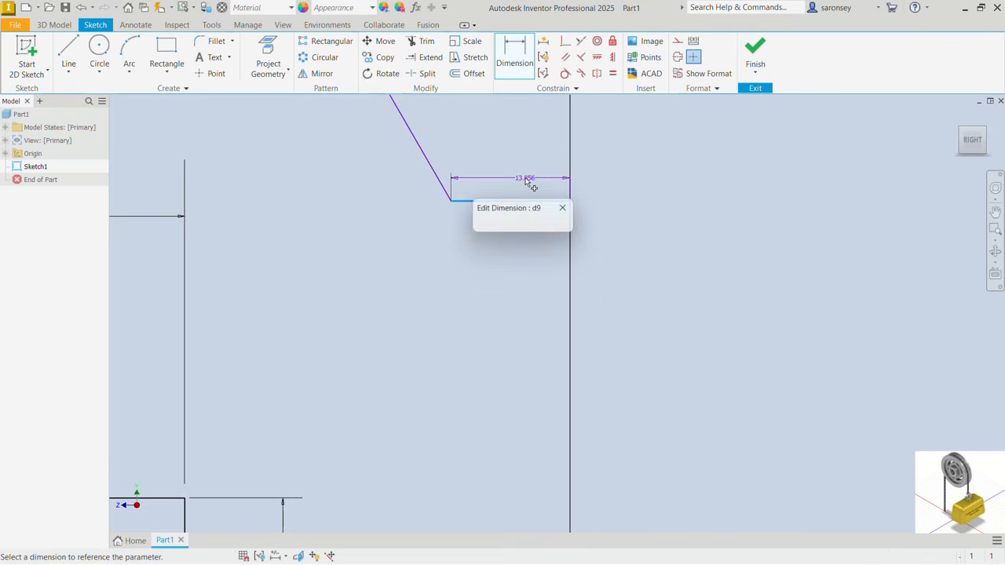
{"action": "type", "text": "30"}
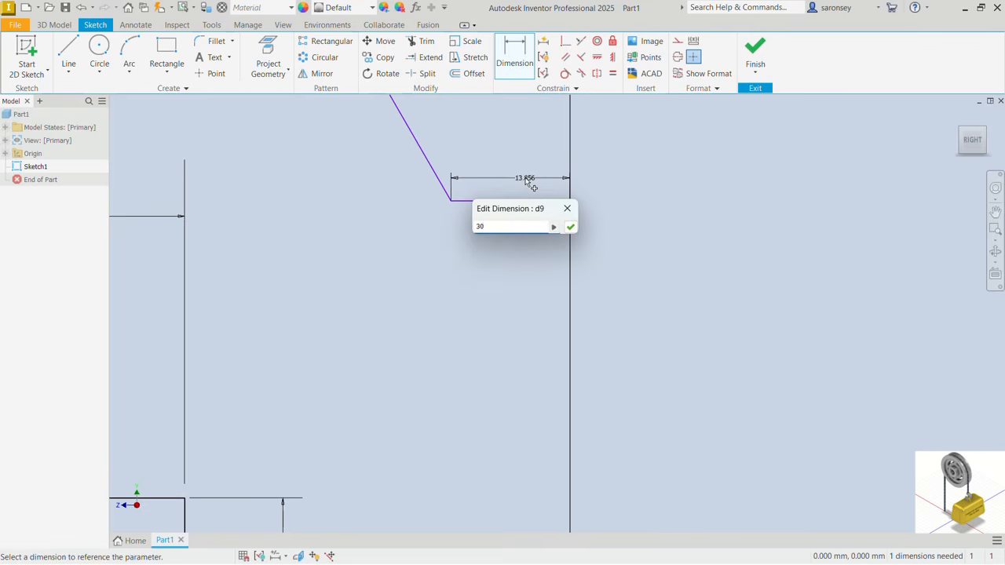
{"action": "key", "text": "Return"}
{"action": "scroll", "coordinate": [538, 228], "scroll_direction": "down", "scroll_amount": 4}
{"action": "scroll", "coordinate": [540, 243], "scroll_direction": "down", "scroll_amount": 5}
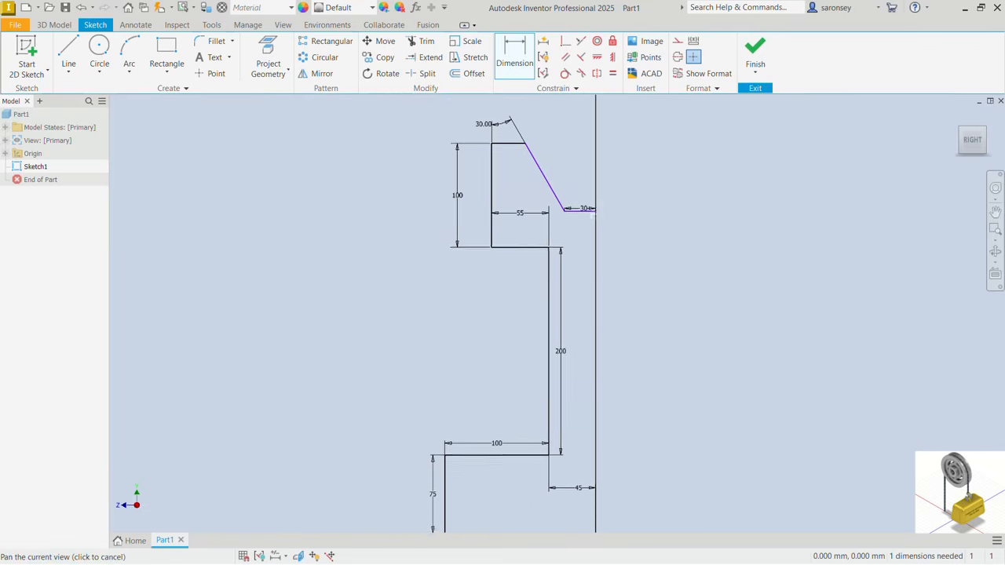
{"action": "scroll", "coordinate": [617, 339], "scroll_direction": "down", "scroll_amount": 2}
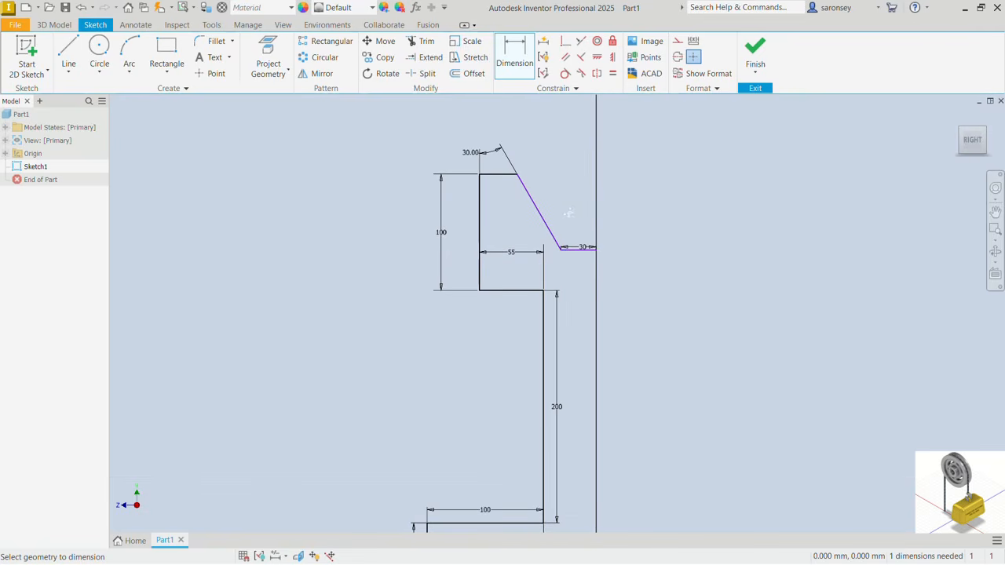
{"action": "scroll", "coordinate": [568, 217], "scroll_direction": "up", "scroll_amount": 3}
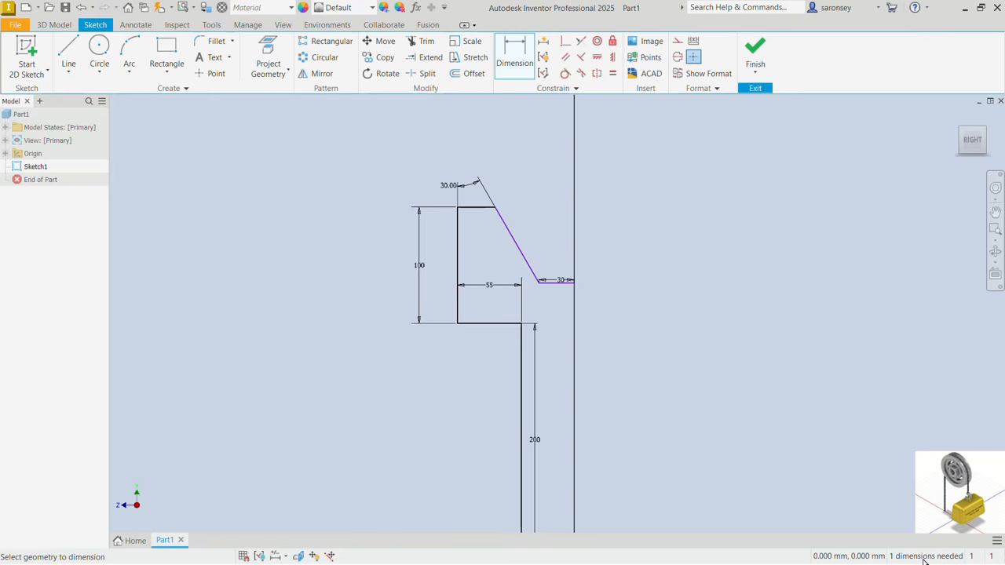
{"action": "left_click", "coordinate": [535, 275]}
{"action": "left_click", "coordinate": [555, 282]}
{"action": "right_click", "coordinate": [617, 260]}
{"action": "left_click", "coordinate": [624, 261]}
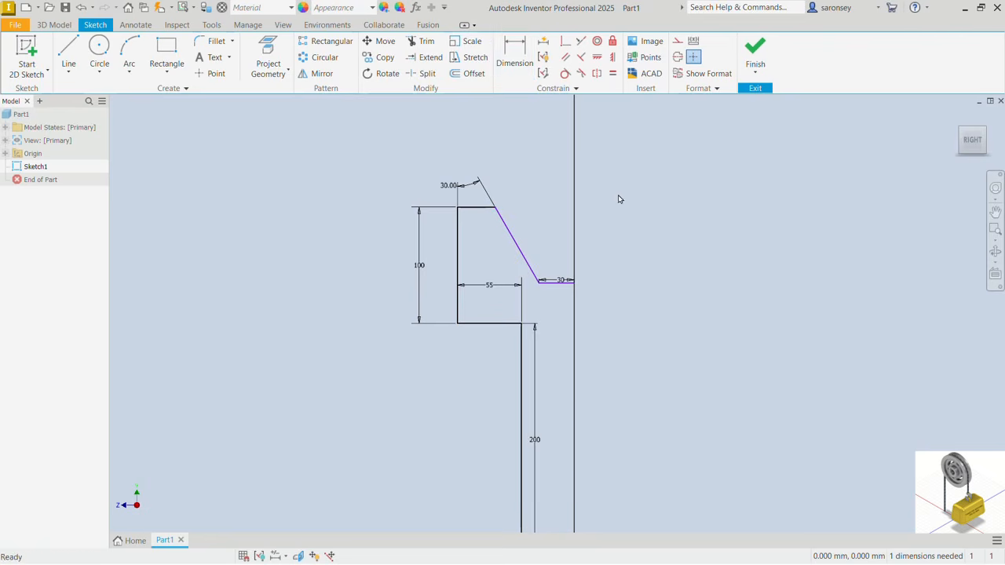
Step: Try to dimension the angle between the sloping line and the short 30 mm horizontal line
{"action": "left_click", "coordinate": [515, 53]}
{"action": "left_click", "coordinate": [515, 237]}
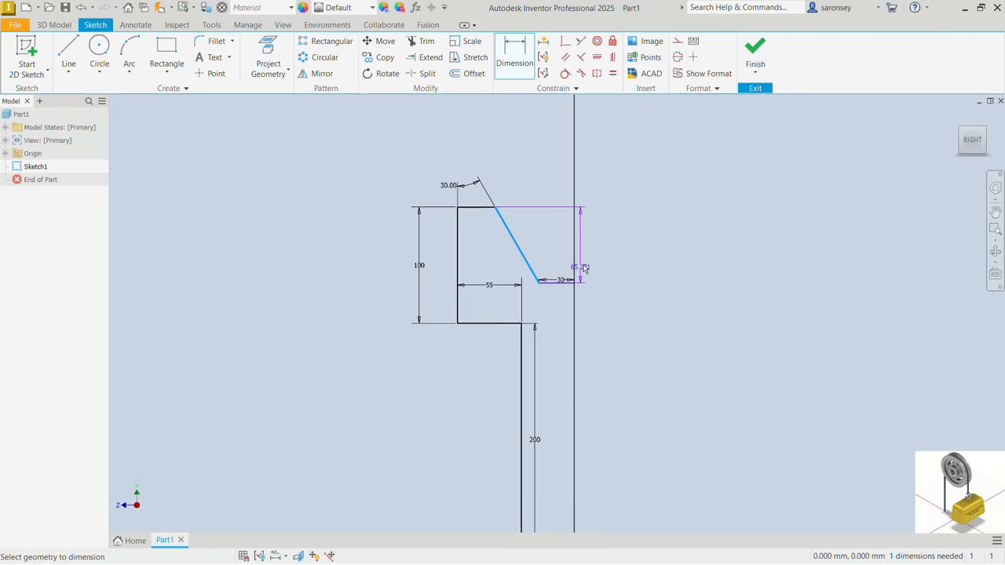
{"action": "left_click", "coordinate": [562, 283]}
{"action": "left_click", "coordinate": [544, 237]}
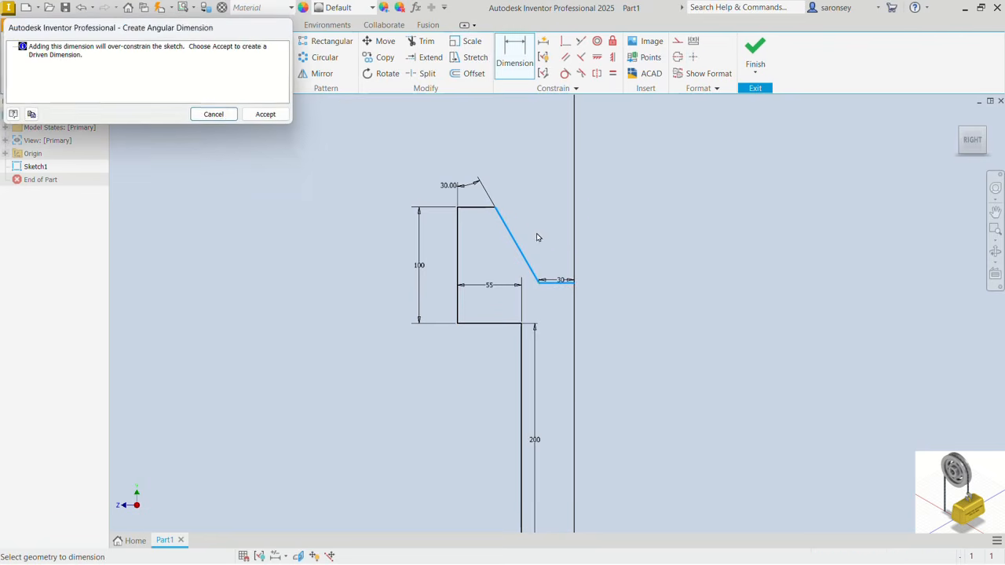
{"action": "left_click", "coordinate": [228, 116]}
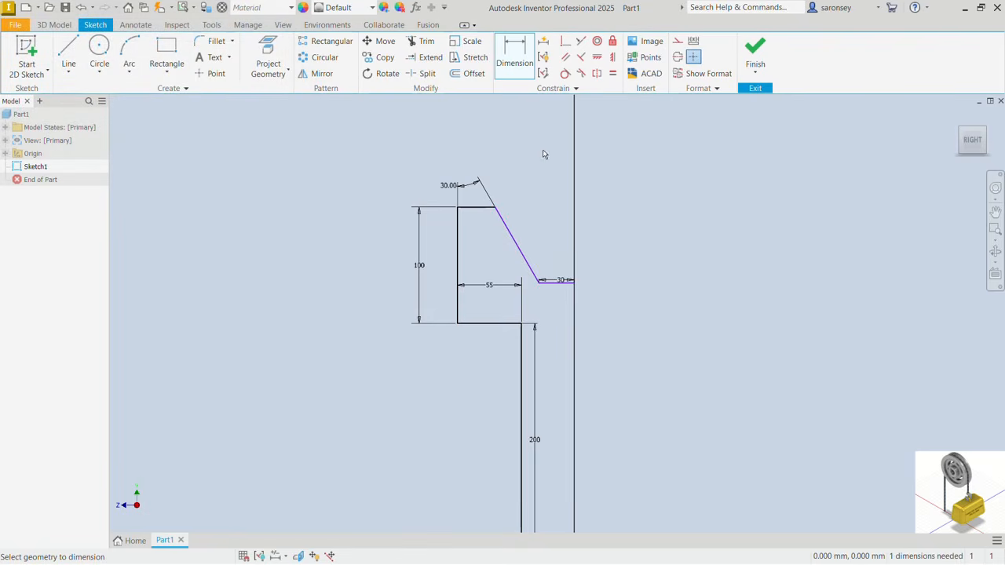
Step: Run Auto Dimension on the sketch with dimensions and constraints enabled, and remove the dimension it adds
{"action": "left_click", "coordinate": [544, 43]}
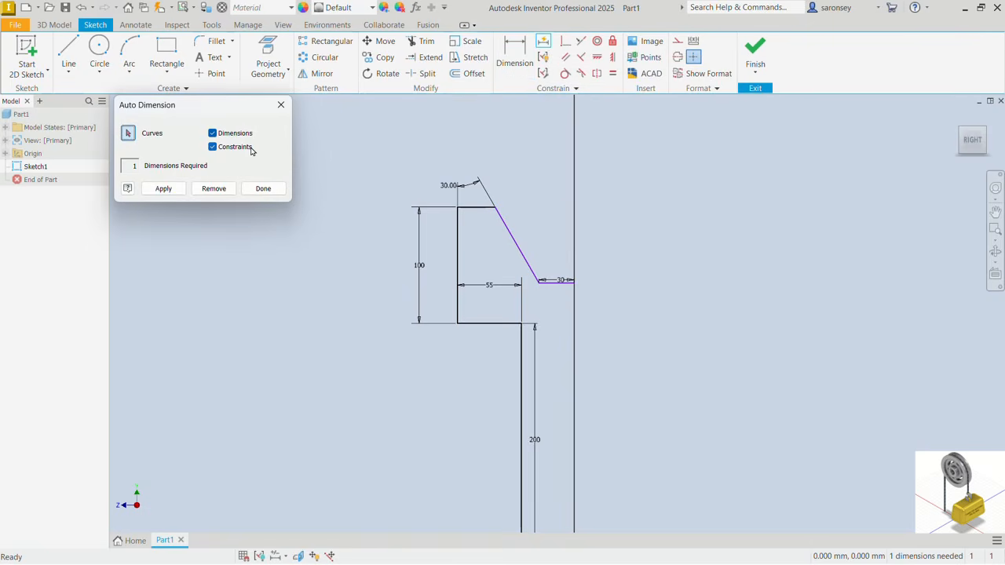
{"action": "left_click", "coordinate": [168, 191]}
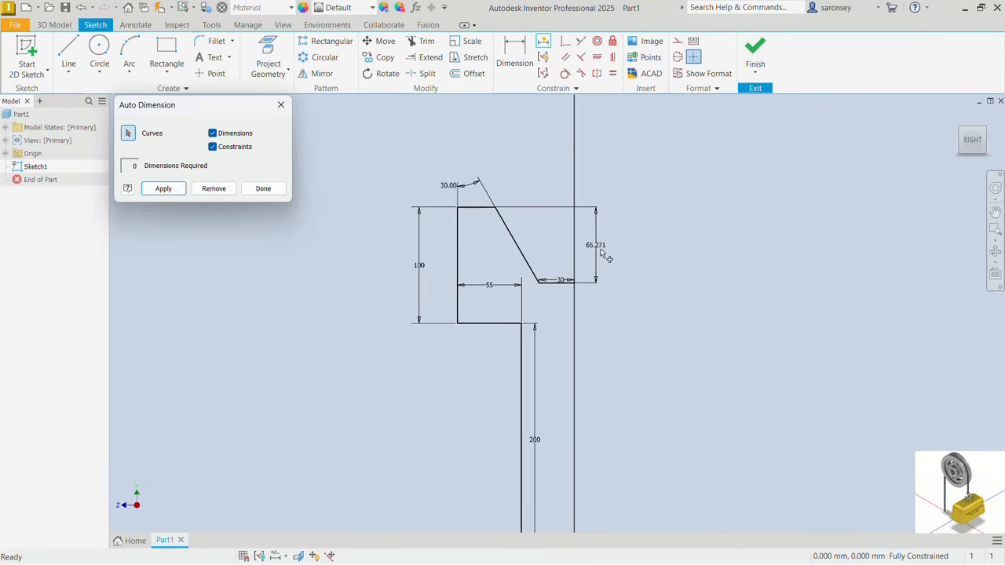
{"action": "left_click", "coordinate": [230, 192]}
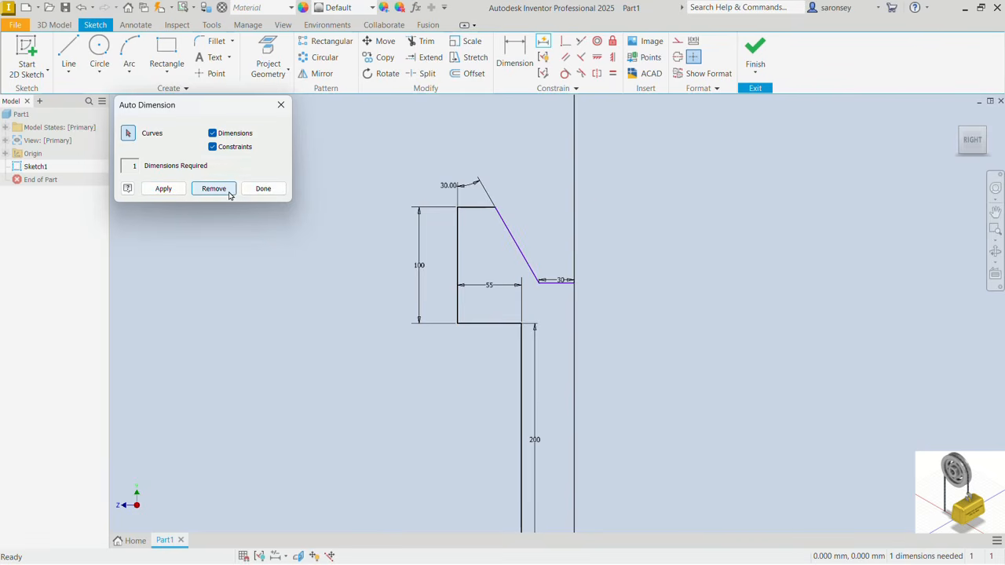
{"action": "left_click", "coordinate": [280, 108]}
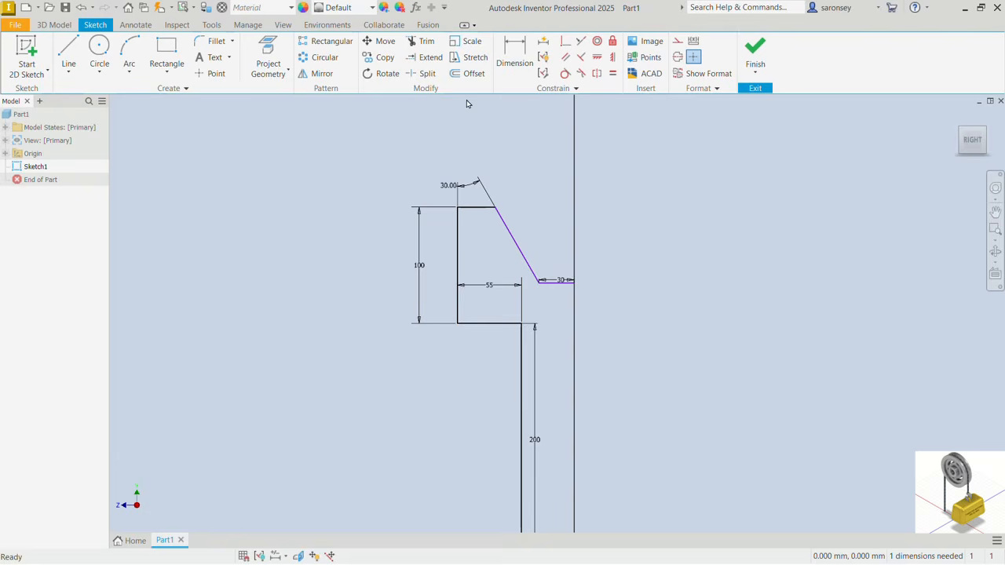
Step: Dimension the vertical distance between the profile's top line and the short 30 mm horizontal line as 50 mm
{"action": "left_click", "coordinate": [514, 55]}
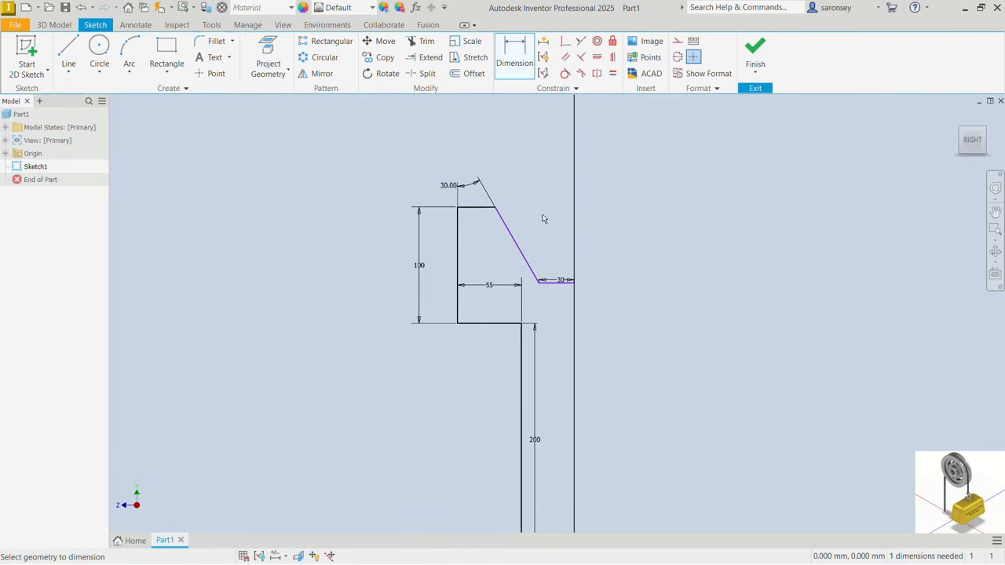
{"action": "left_click", "coordinate": [489, 208]}
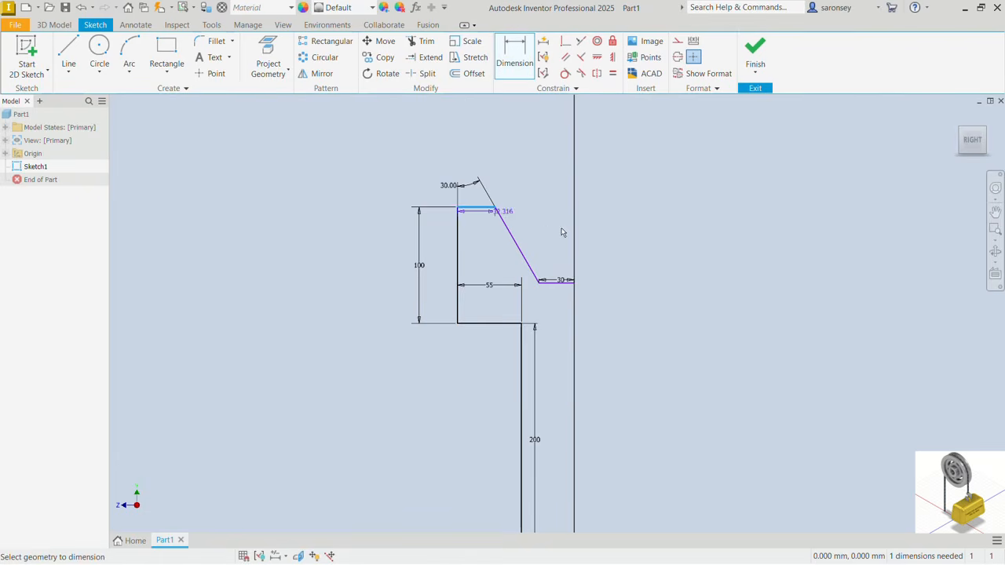
{"action": "left_click", "coordinate": [570, 287]}
{"action": "left_click", "coordinate": [599, 246]}
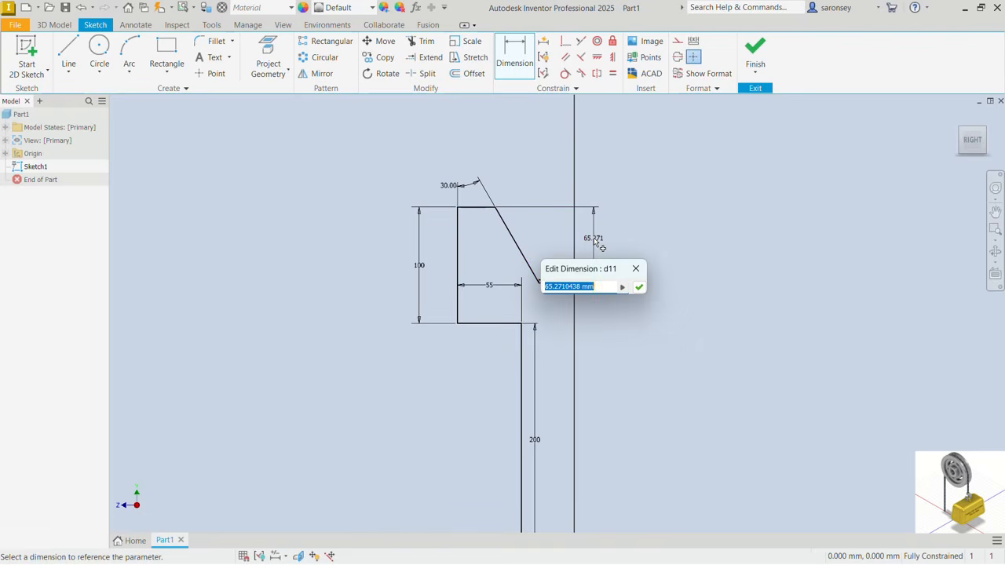
{"action": "type", "text": "50"}
{"action": "key", "text": "Return"}
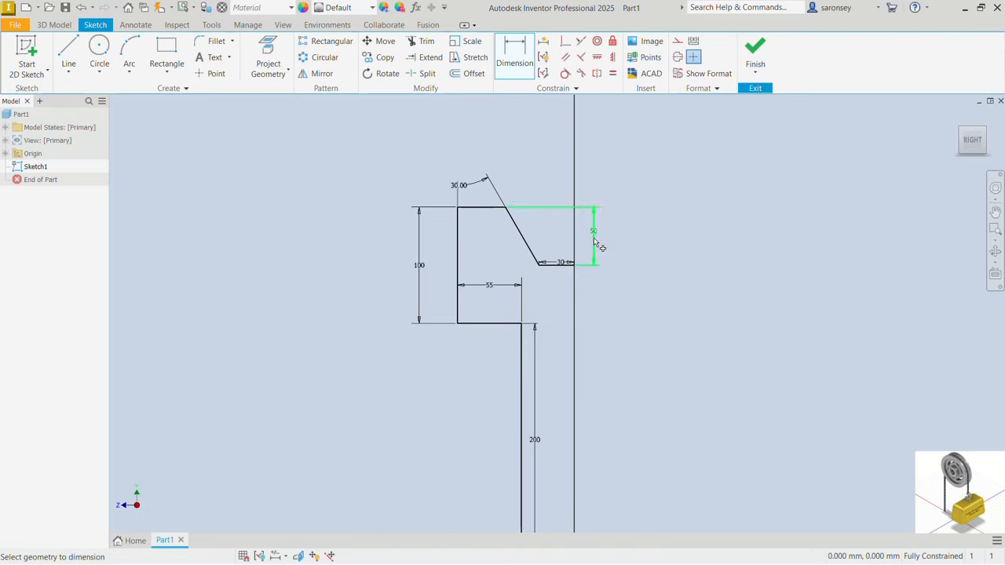
Step: Close the profile with a 325 mm vertical line along the axis, from the base line's inner end to the 30 mm line's end
{"action": "scroll", "coordinate": [683, 275], "scroll_direction": "down", "scroll_amount": 2}
{"action": "mouse_move", "coordinate": [672, 321]}
{"action": "middle_mouse_down"}
{"action": "mouse_move", "coordinate": [570, 248]}
{"action": "mouse_move", "coordinate": [544, 251]}
{"action": "middle_mouse_up"}
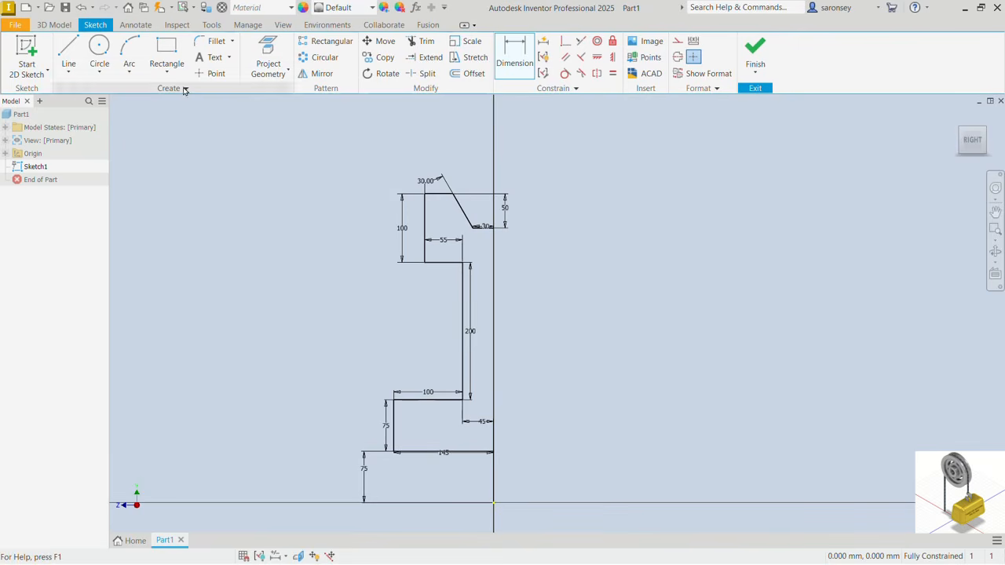
{"action": "left_click", "coordinate": [68, 49]}
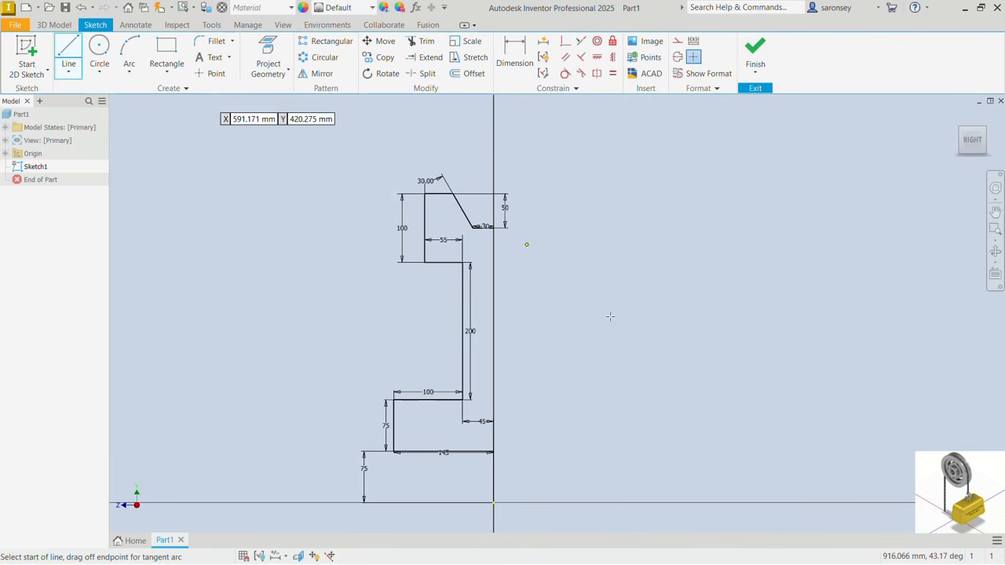
{"action": "left_click", "coordinate": [492, 452]}
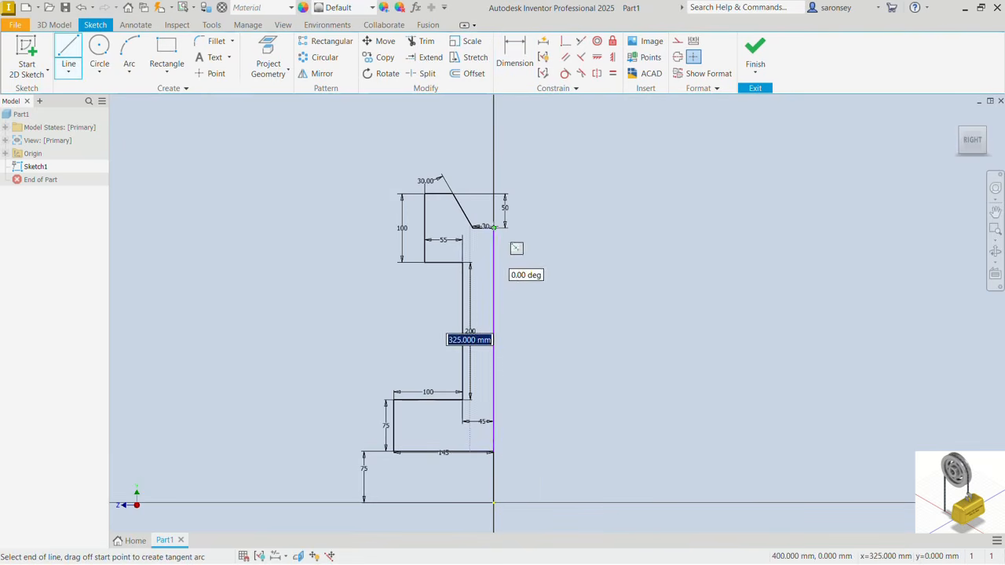
{"action": "left_click", "coordinate": [493, 228]}
{"action": "right_click", "coordinate": [556, 270]}
{"action": "left_click", "coordinate": [598, 272]}
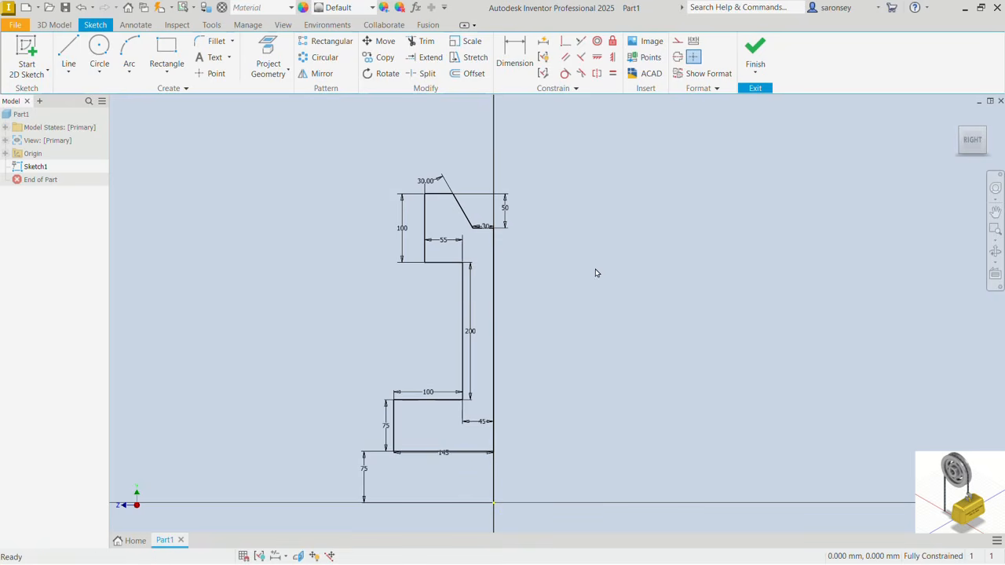
Step: Convert the profile's vertical line on the axis to construction geometry and mirror all the other profile lines across it
{"action": "left_click", "coordinate": [495, 295]}
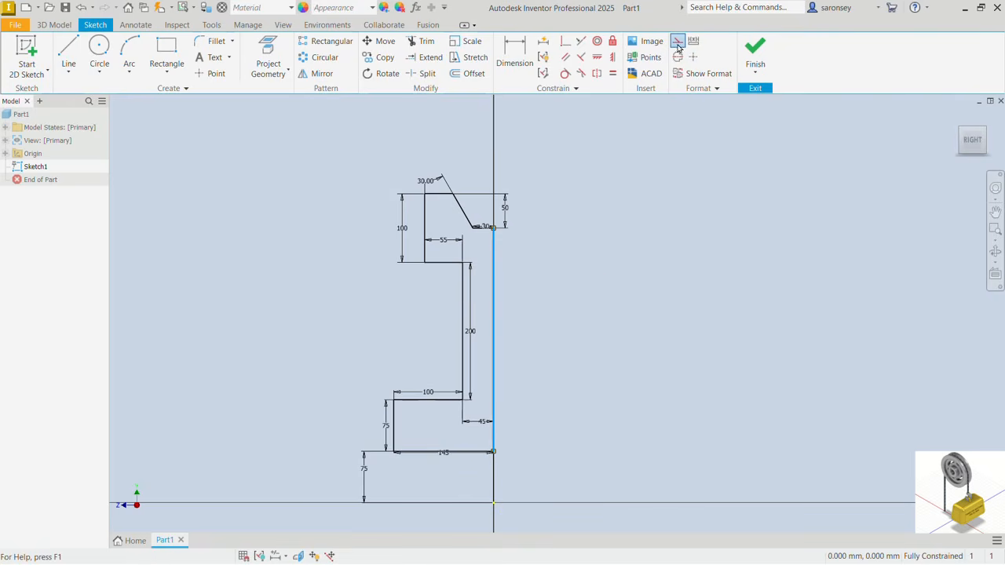
{"action": "left_click", "coordinate": [677, 41]}
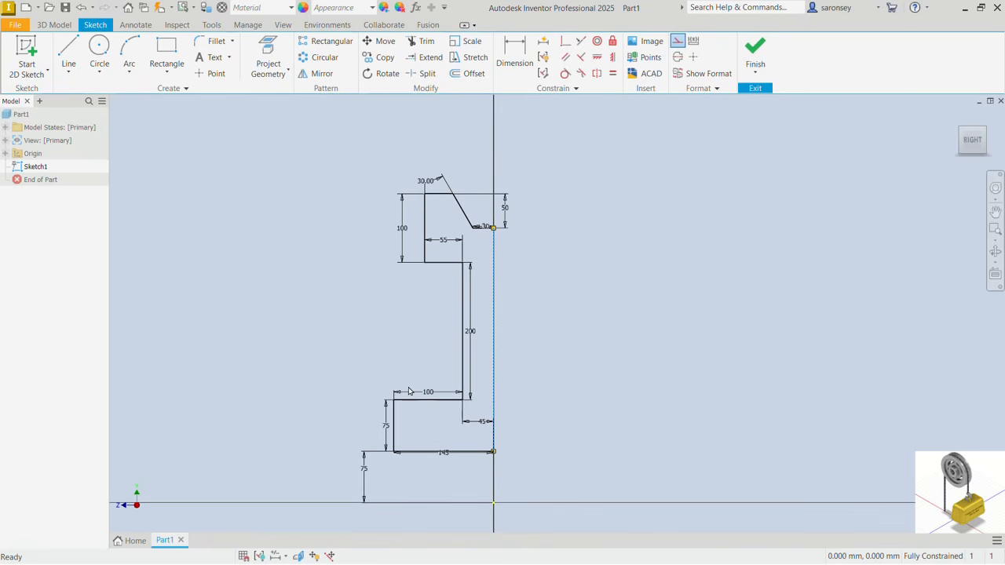
{"action": "left_click", "coordinate": [315, 73]}
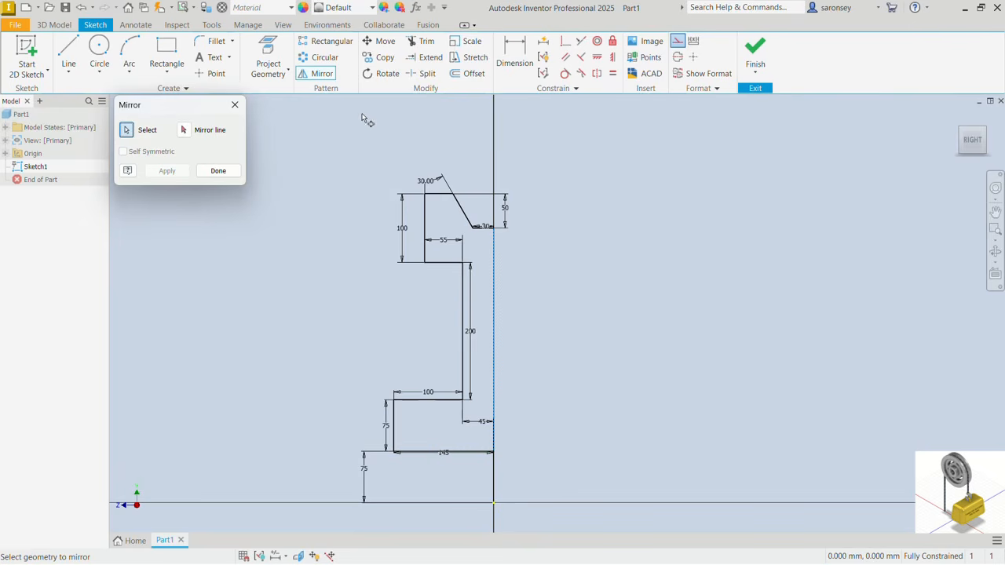
{"action": "mouse_move", "coordinate": [356, 111]}
{"action": "left_mouse_down"}
{"action": "mouse_move", "coordinate": [452, 217]}
{"action": "mouse_move", "coordinate": [498, 471]}
{"action": "left_mouse_up"}
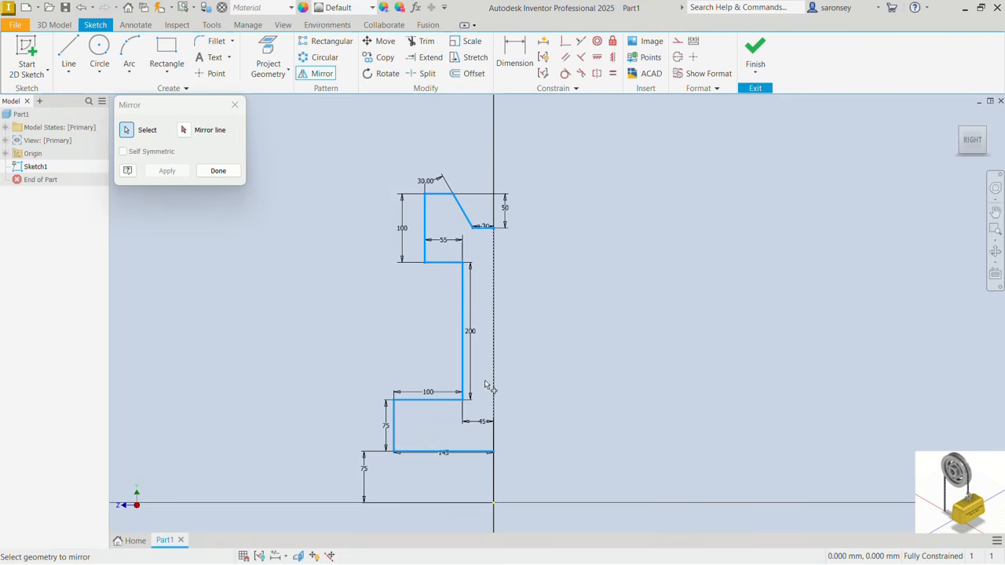
{"action": "left_click", "coordinate": [184, 131]}
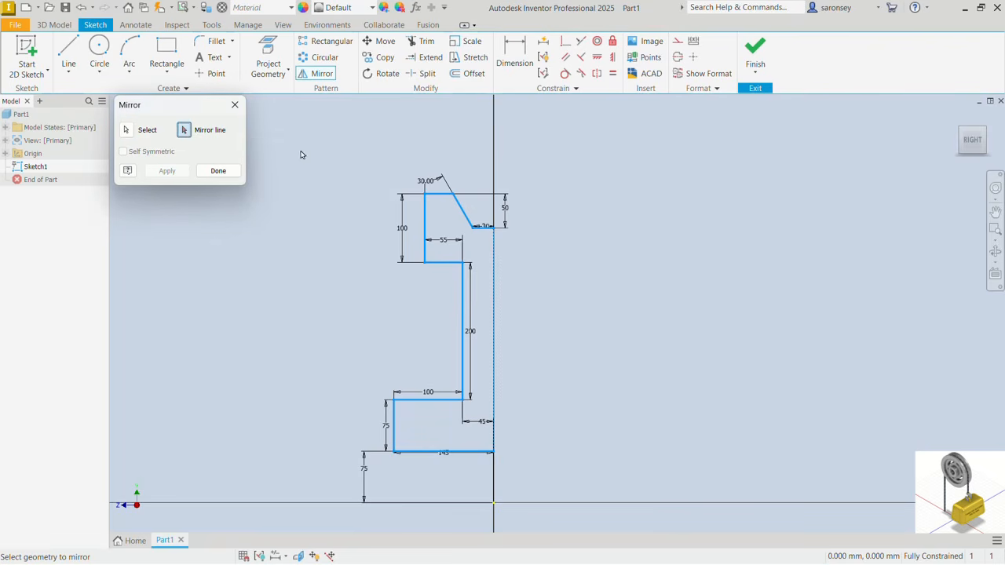
{"action": "left_click", "coordinate": [494, 305]}
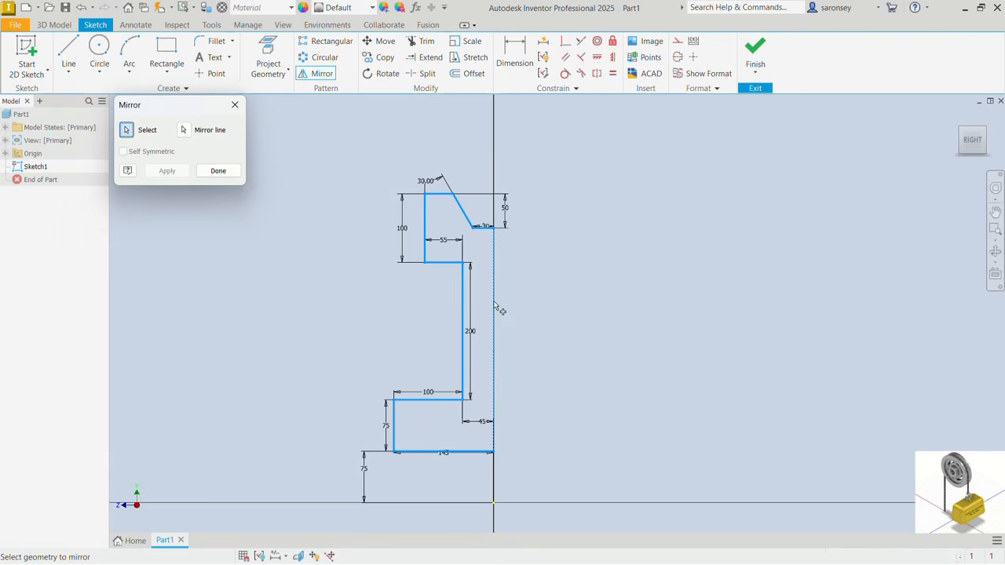
{"action": "left_click", "coordinate": [174, 173]}
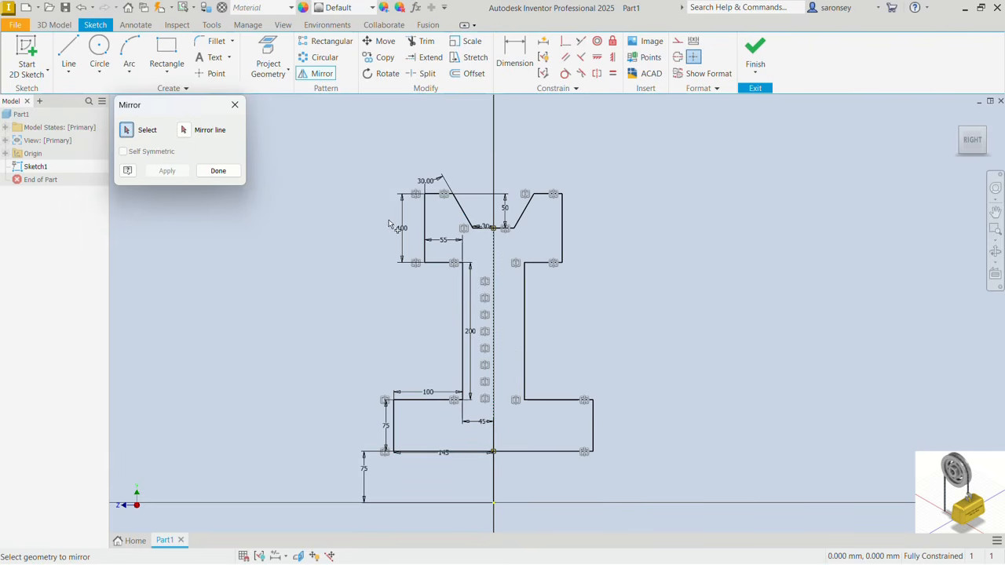
{"action": "left_click", "coordinate": [219, 171]}
Step: Finish the sketch and revolve the mirrored profile 360 degrees about the Z axis
{"action": "middle_click_drag", "start_coordinate": [620, 374], "coordinate": [635, 352]}
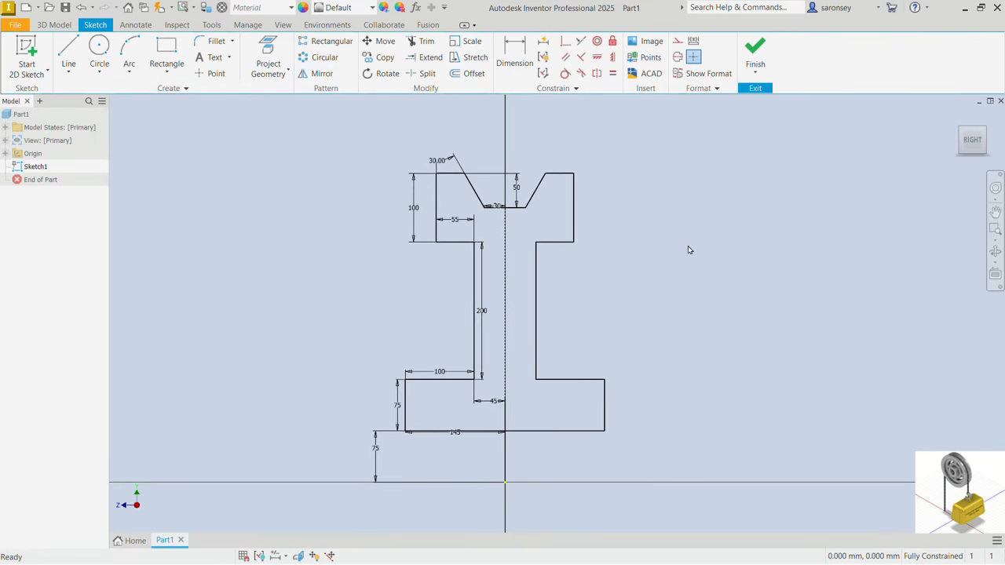
{"action": "left_click", "coordinate": [755, 51]}
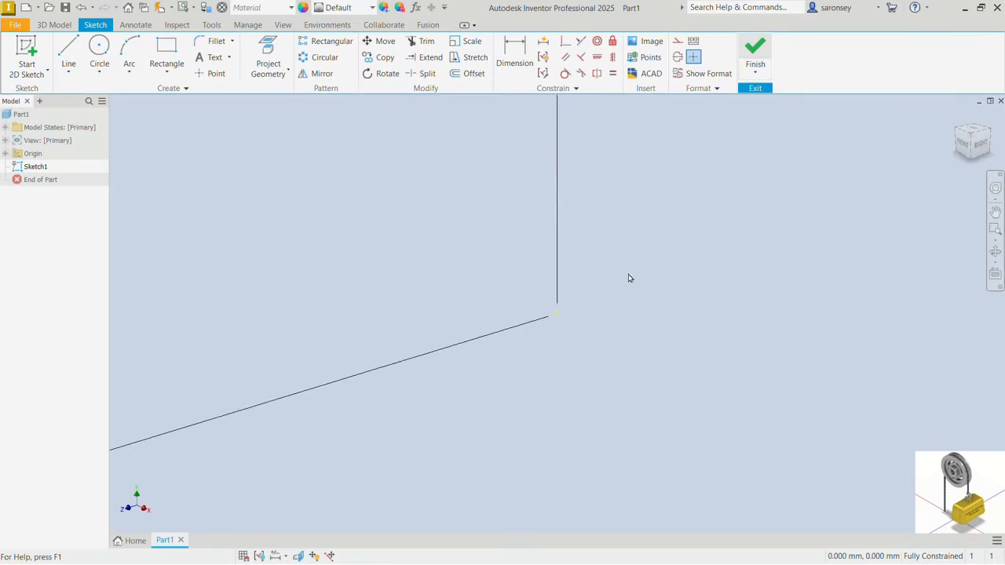
{"action": "scroll", "coordinate": [564, 195], "scroll_direction": "up", "scroll_amount": 5}
{"action": "mouse_move", "coordinate": [561, 188]}
{"action": "middle_mouse_down"}
{"action": "mouse_move", "coordinate": [513, 413]}
{"action": "mouse_move", "coordinate": [533, 479]}
{"action": "middle_mouse_up"}
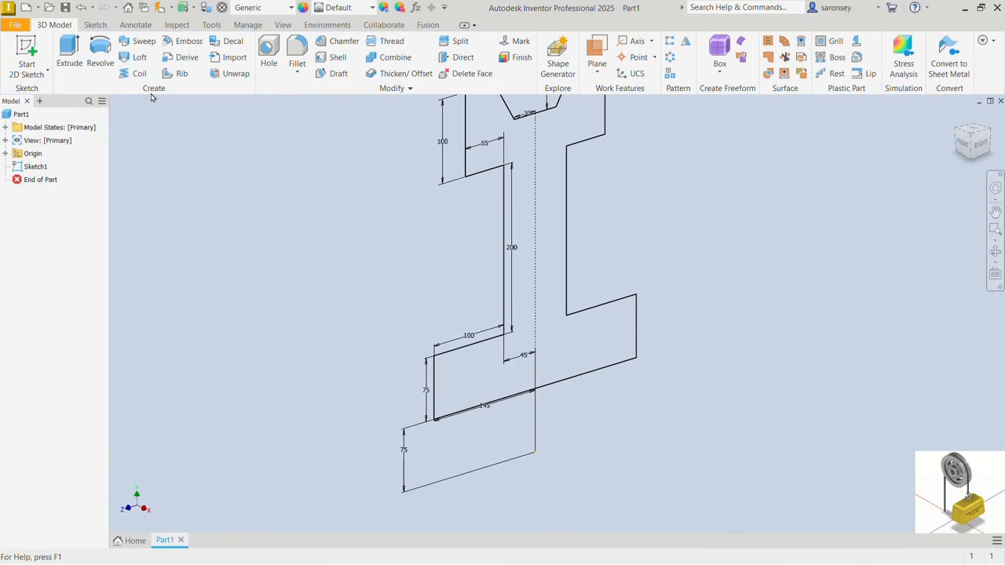
{"action": "left_click", "coordinate": [108, 54]}
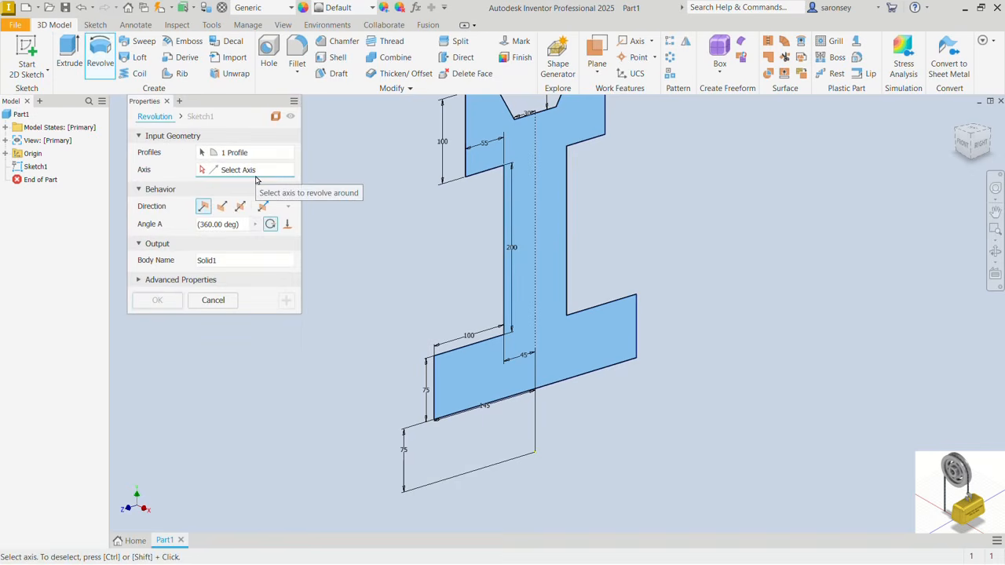
{"action": "left_click", "coordinate": [6, 154]}
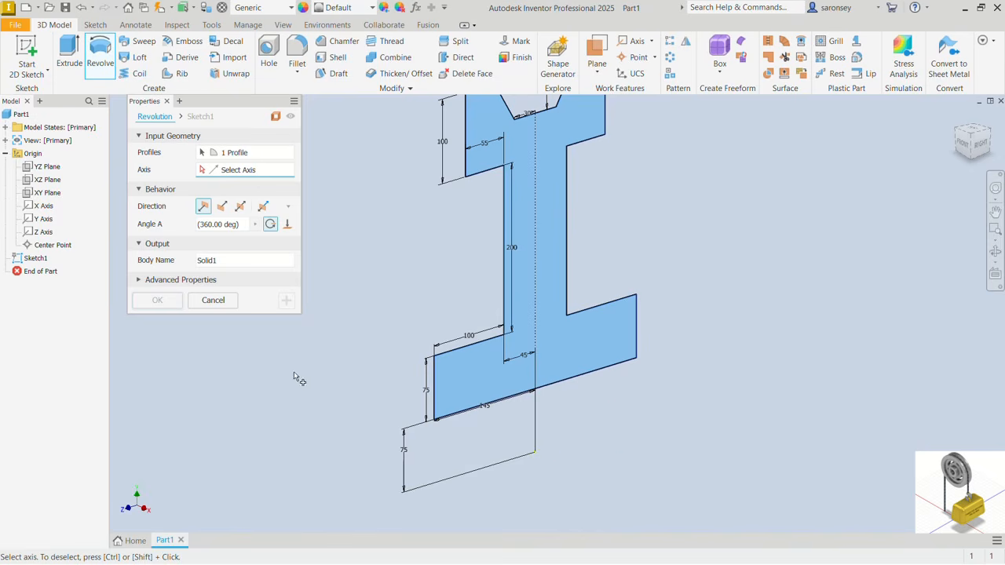
{"action": "left_click", "coordinate": [44, 232]}
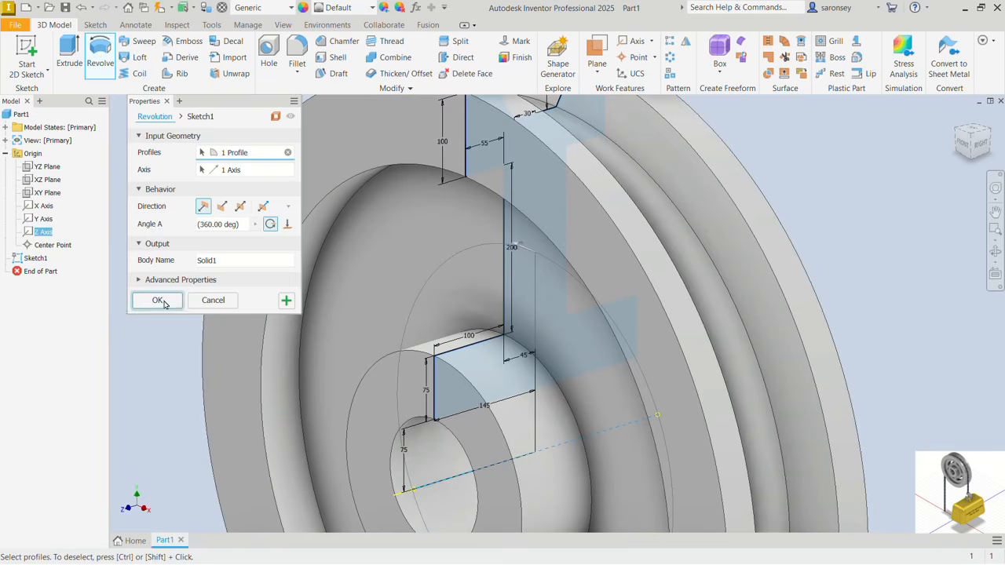
{"action": "left_click", "coordinate": [164, 304]}
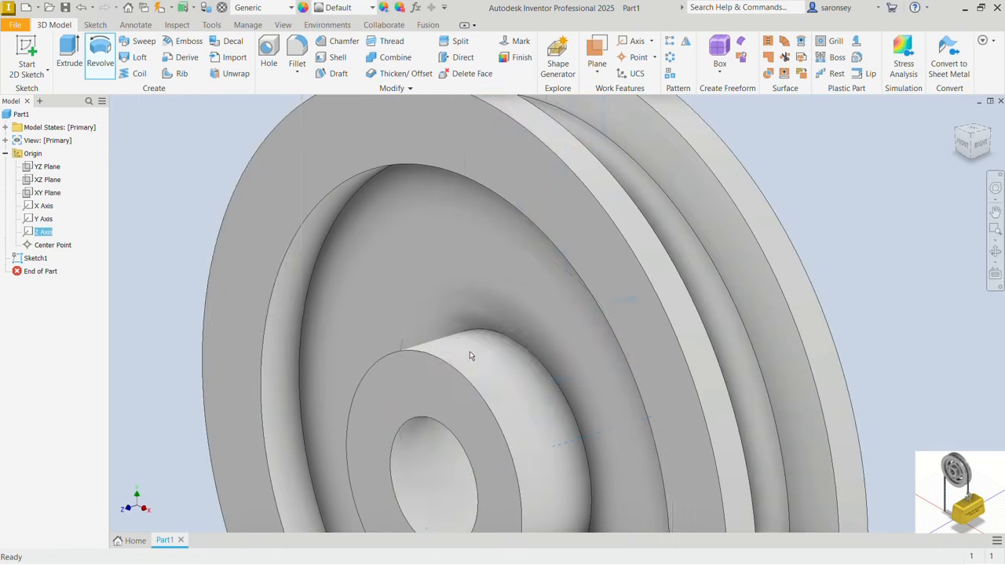
Step: Start a new sketch on the wheel's front web face between the hub and the rim
{"action": "scroll", "coordinate": [470, 351], "scroll_direction": "down", "scroll_amount": 5}
{"action": "middle_click_drag", "start_coordinate": [495, 358], "coordinate": [491, 315]}
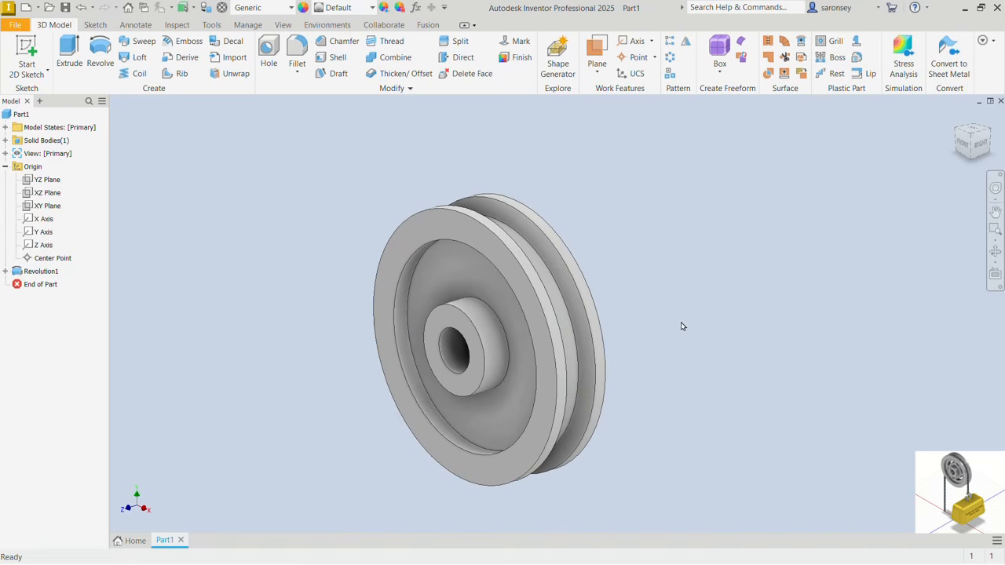
{"action": "left_click", "coordinate": [457, 262]}
{"action": "left_click", "coordinate": [553, 257]}
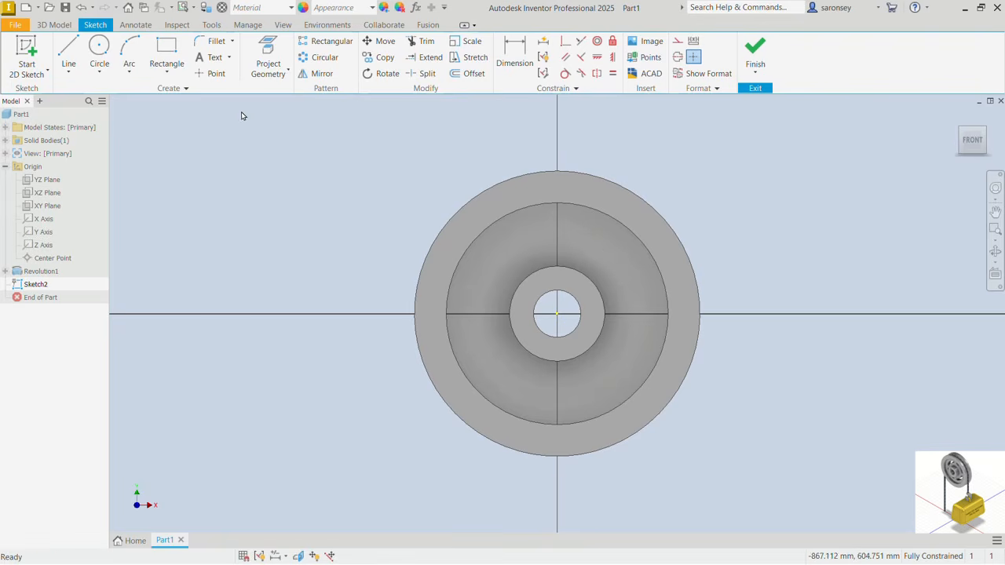
Step: Sketch a two-point center rectangle about 73 mm wide, overlapping the upper edge of the hub bore
{"action": "left_click", "coordinate": [166, 78]}
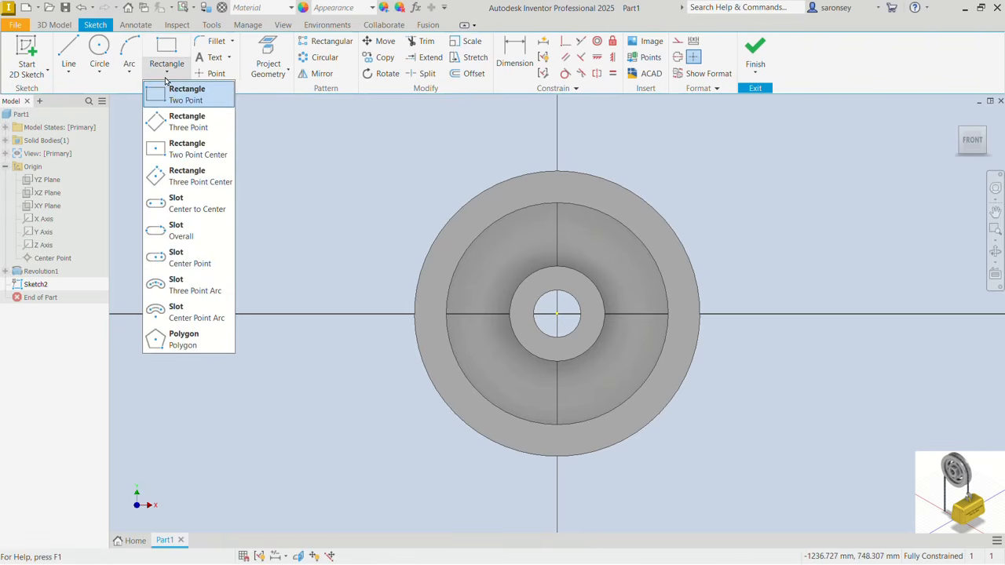
{"action": "left_click", "coordinate": [206, 154]}
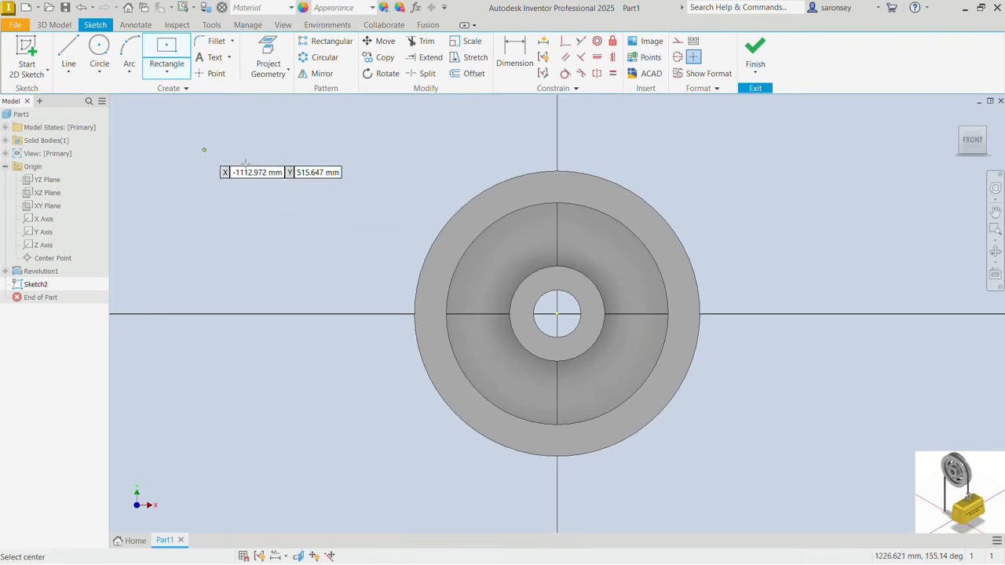
{"action": "scroll", "coordinate": [557, 280], "scroll_direction": "up", "scroll_amount": 3}
{"action": "left_click", "coordinate": [553, 283]}
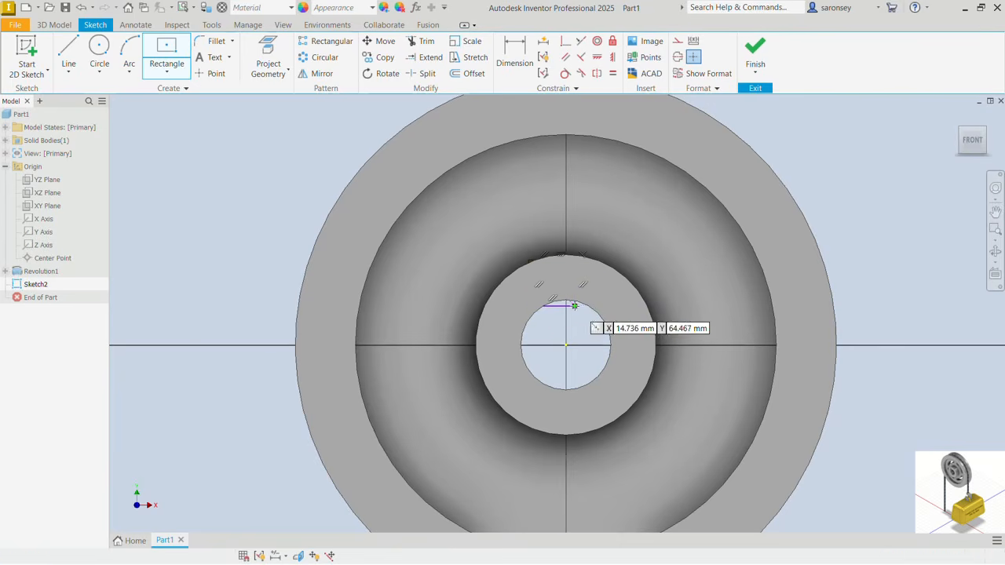
{"action": "left_click", "coordinate": [575, 305]}
{"action": "right_click", "coordinate": [618, 234]}
{"action": "left_click", "coordinate": [657, 244]}
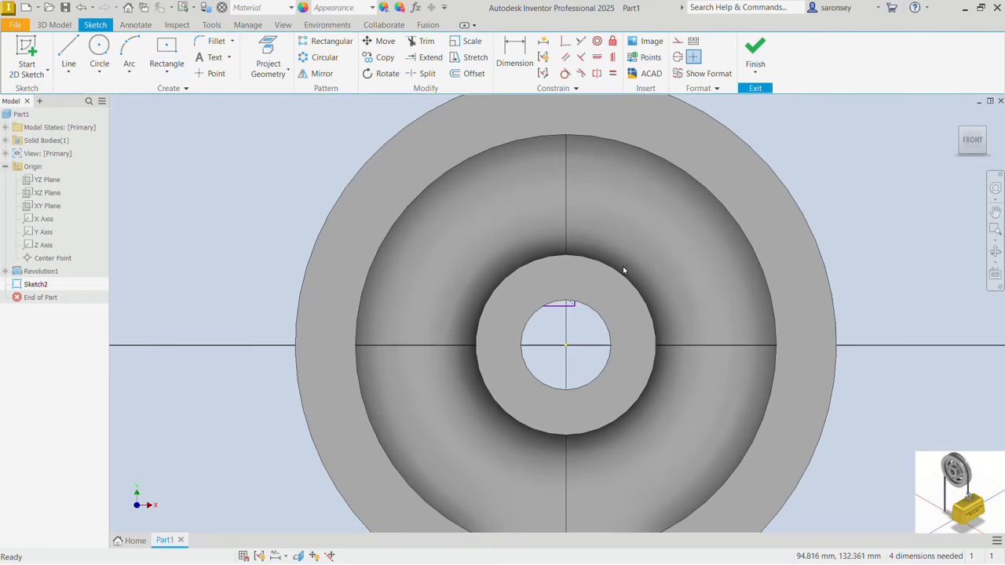
Step: Slice the graphics at the sketch plane to expose the whole rectangle
{"action": "key", "text": "F2"}
{"action": "left_click_drag", "start_coordinate": [617, 281], "coordinate": [583, 268]}
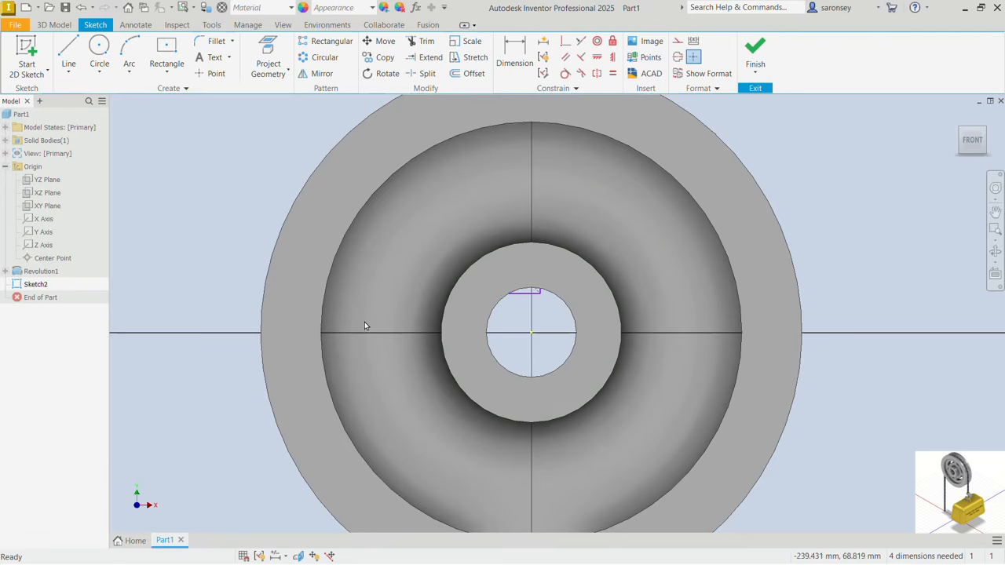
{"action": "key", "text": "F7"}
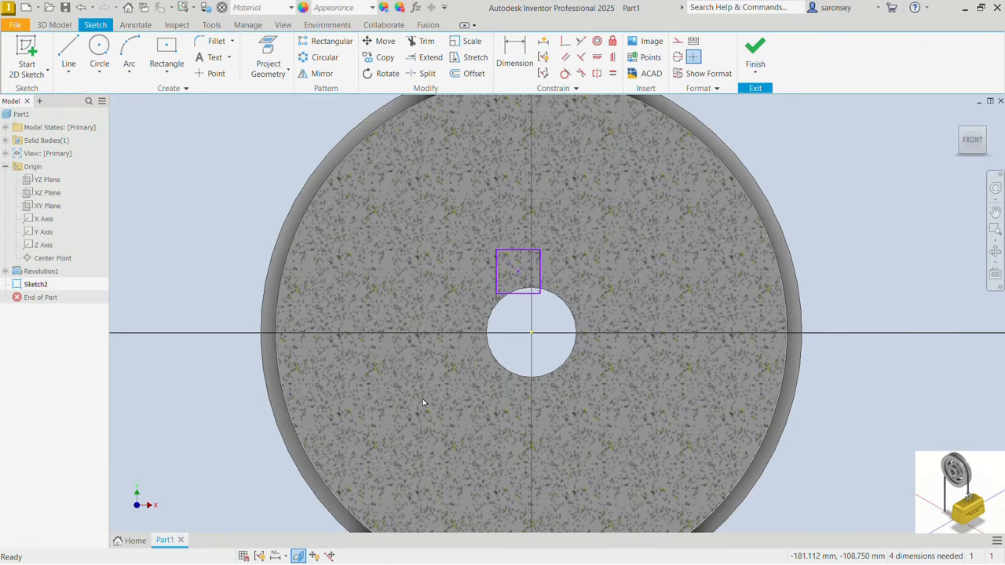
Step: Constrain the rectangle's upper and side edges equal and dimension its upper edge as 60 mm
{"action": "left_click", "coordinate": [612, 73]}
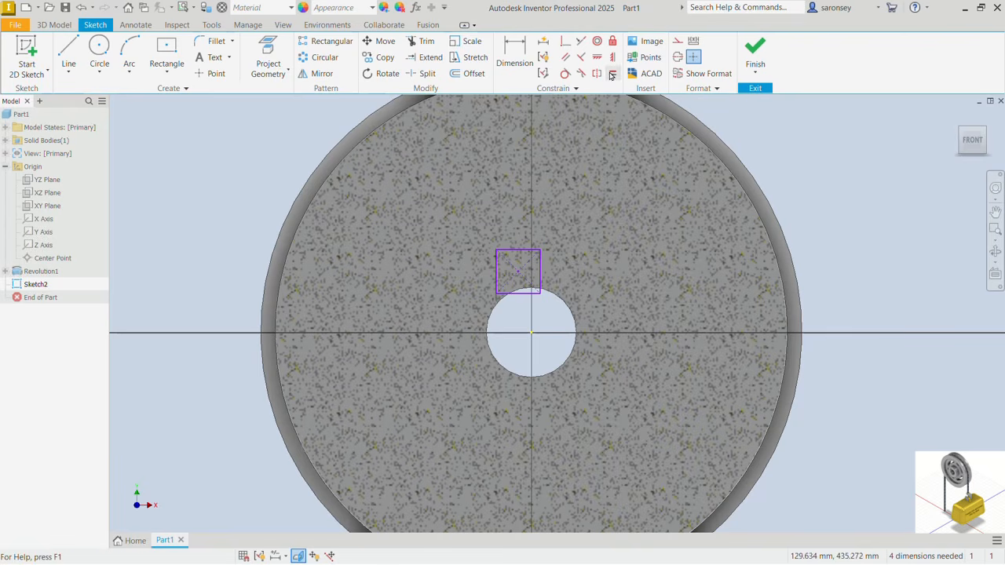
{"action": "left_click", "coordinate": [517, 250]}
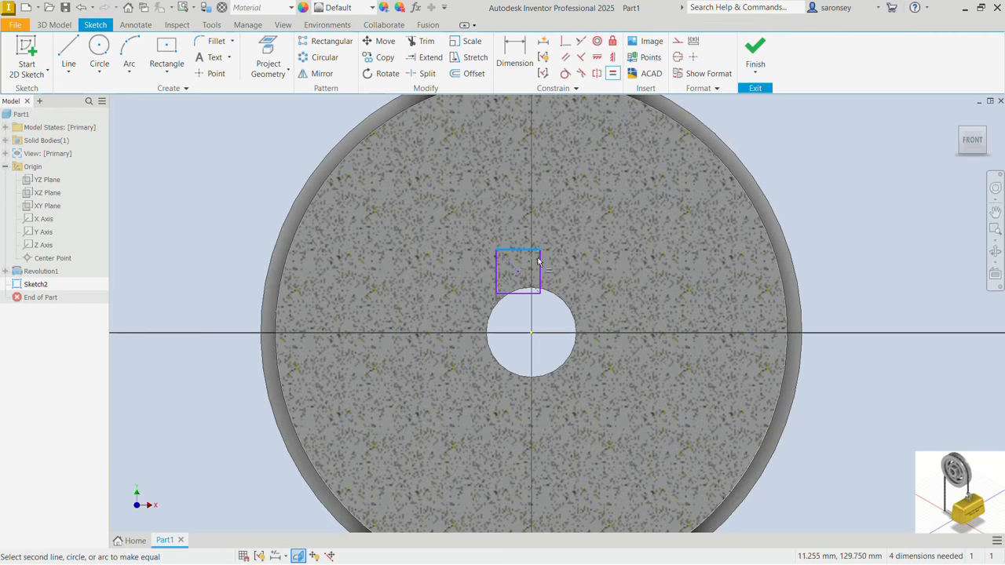
{"action": "left_click", "coordinate": [538, 269]}
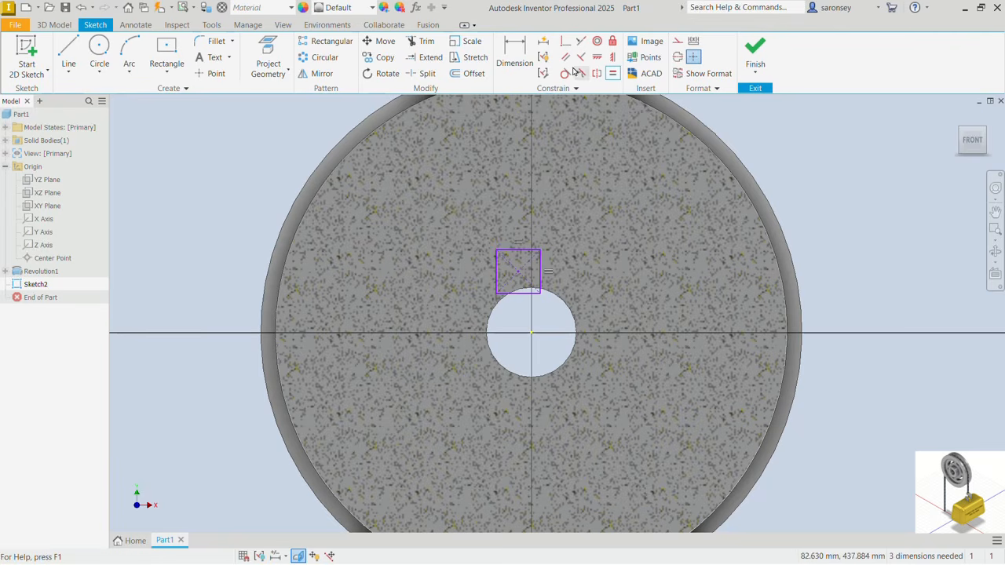
{"action": "left_click", "coordinate": [520, 53]}
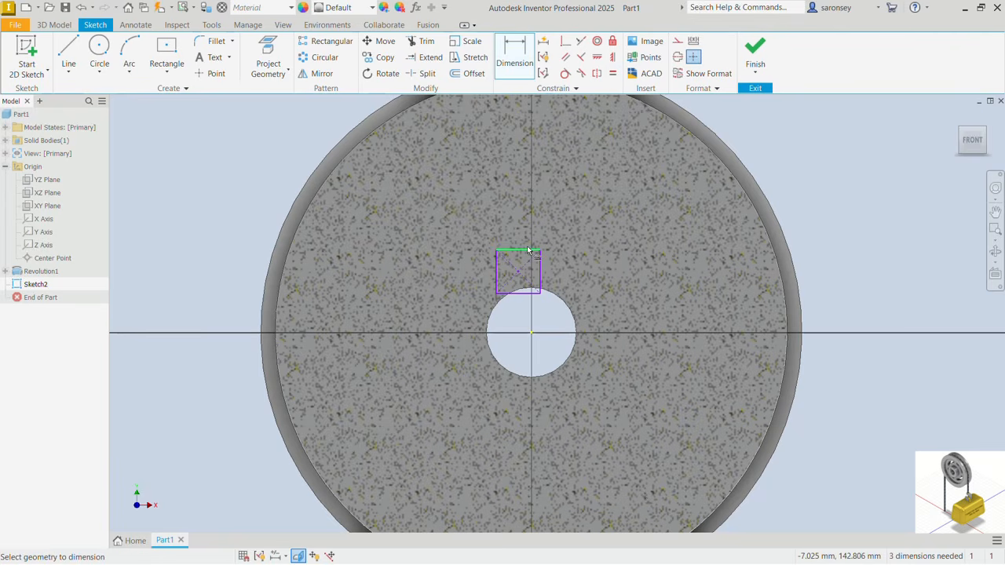
{"action": "left_click", "coordinate": [528, 250]}
{"action": "left_click", "coordinate": [536, 233]}
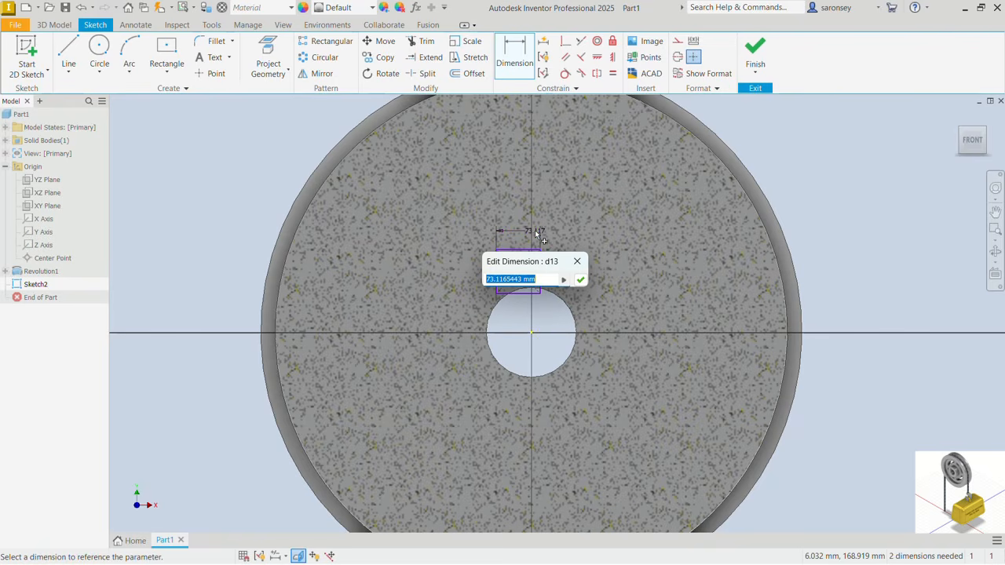
{"action": "type", "text": "60"}
{"action": "key", "text": "Return"}
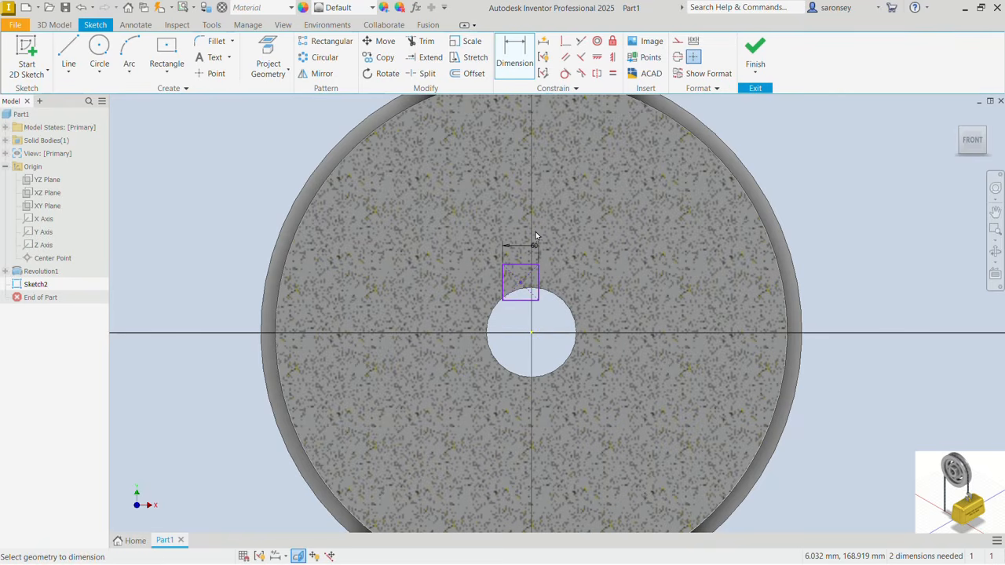
Step: Align the square's center vertically with the origin and make it coincident with the bore circle
{"action": "left_click", "coordinate": [613, 57]}
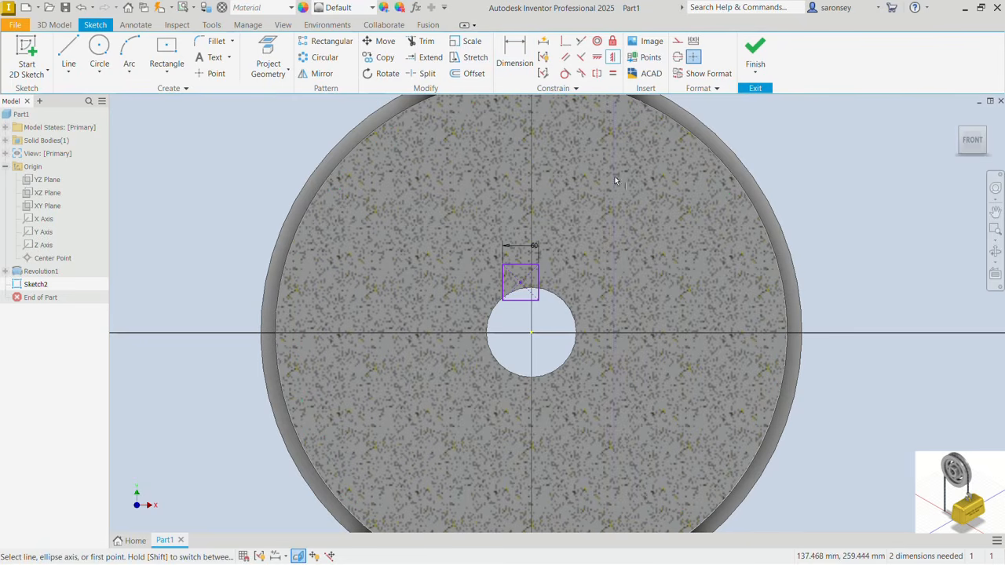
{"action": "left_click", "coordinate": [522, 289]}
{"action": "left_click", "coordinate": [533, 335]}
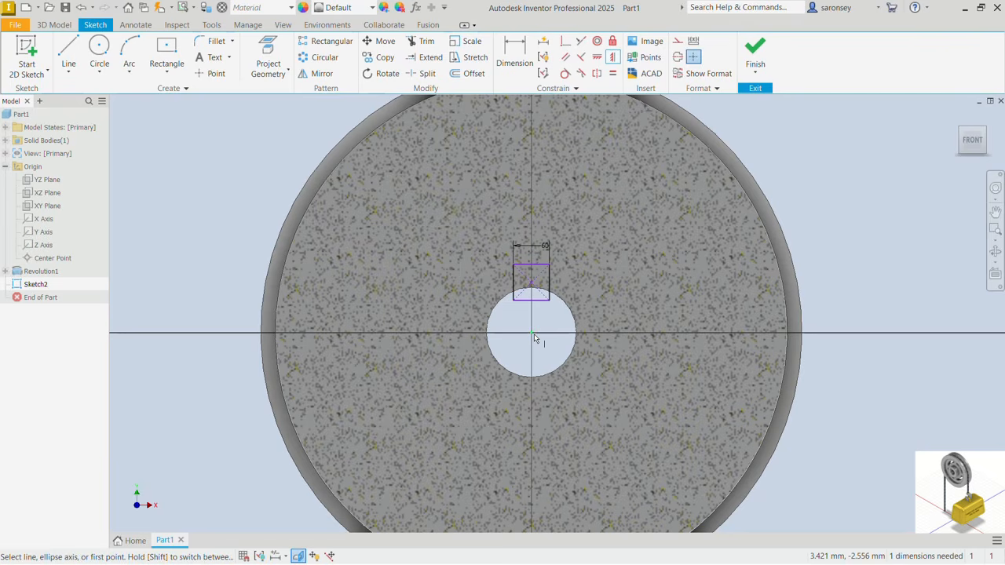
{"action": "left_click", "coordinate": [565, 41]}
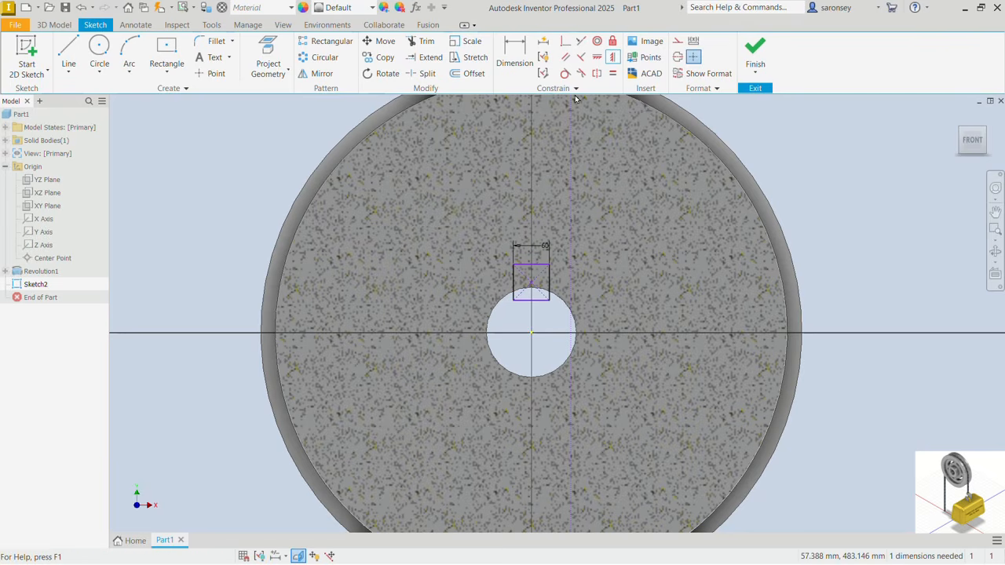
{"action": "left_click", "coordinate": [569, 313]}
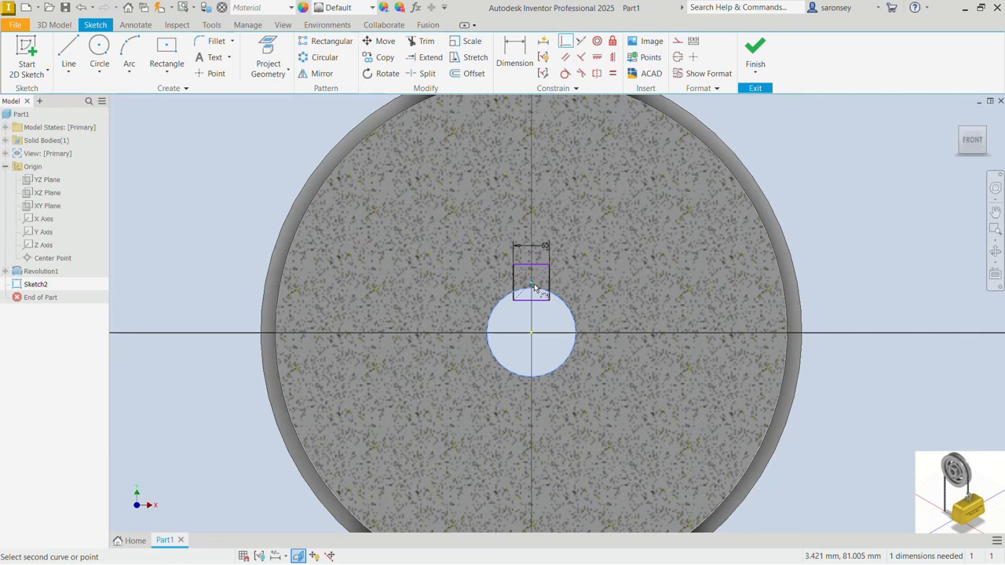
{"action": "left_click", "coordinate": [533, 285]}
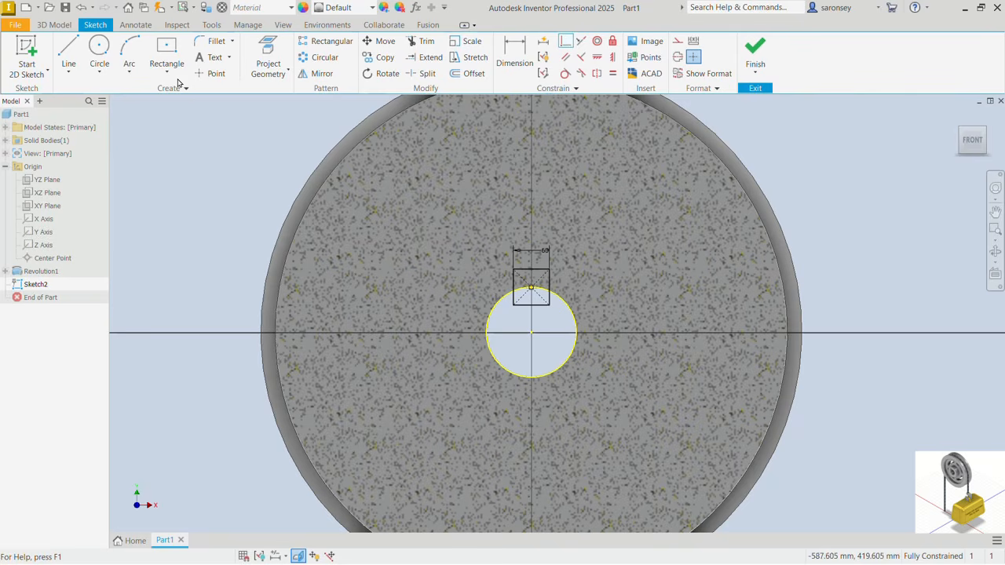
Step: Sketch a center point arc slot centred on the origin above the hub, sweeping about 64 degrees and about 59 mm wide
{"action": "left_click", "coordinate": [134, 74]}
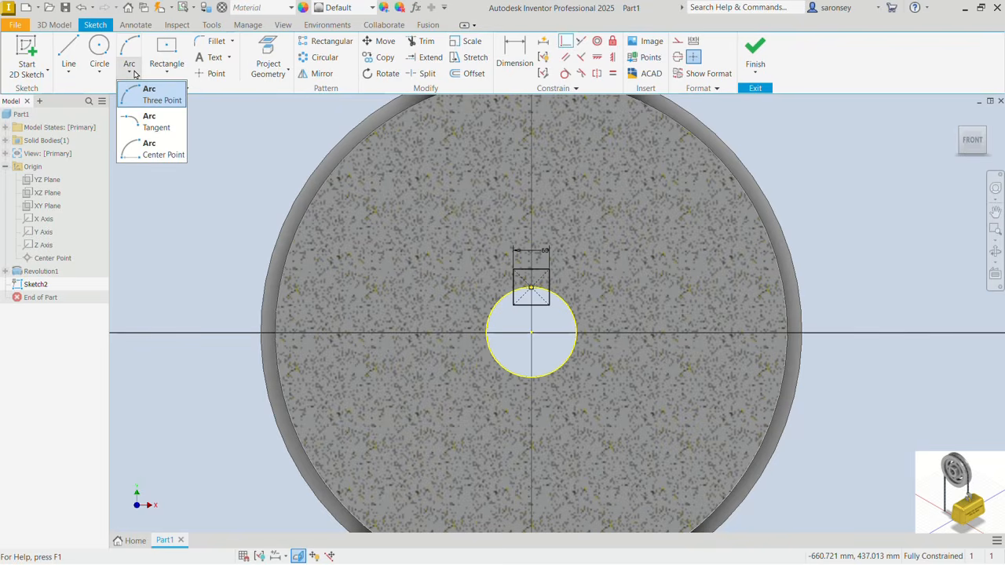
{"action": "left_click", "coordinate": [166, 70]}
{"action": "left_click", "coordinate": [167, 73]}
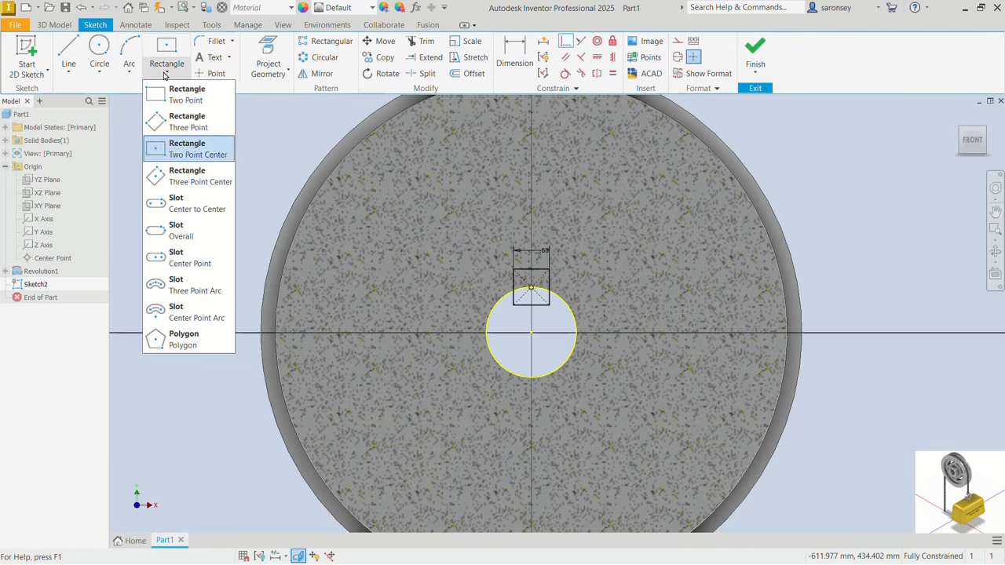
{"action": "left_click", "coordinate": [205, 317]}
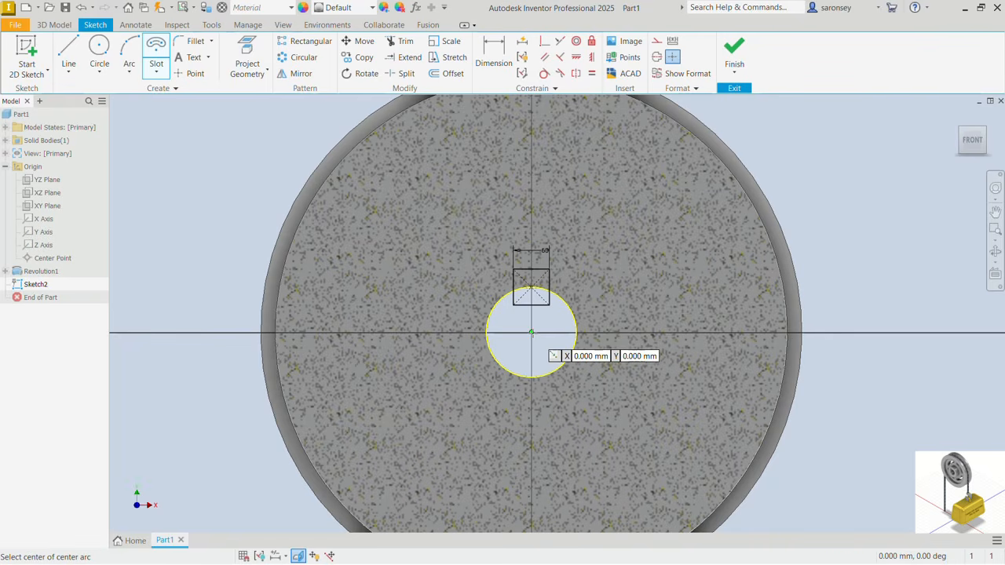
{"action": "left_click", "coordinate": [531, 332]}
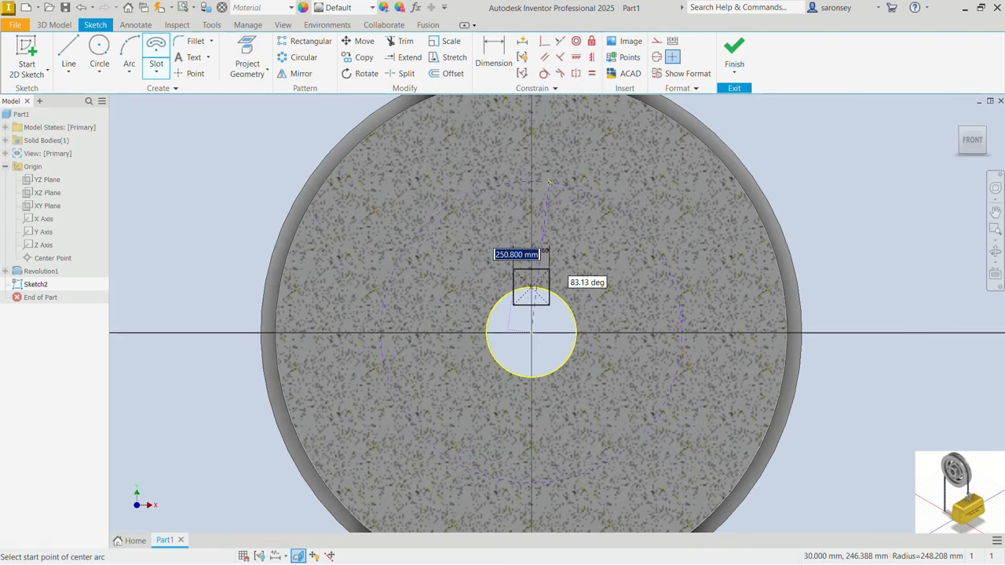
{"action": "left_click", "coordinate": [443, 196]}
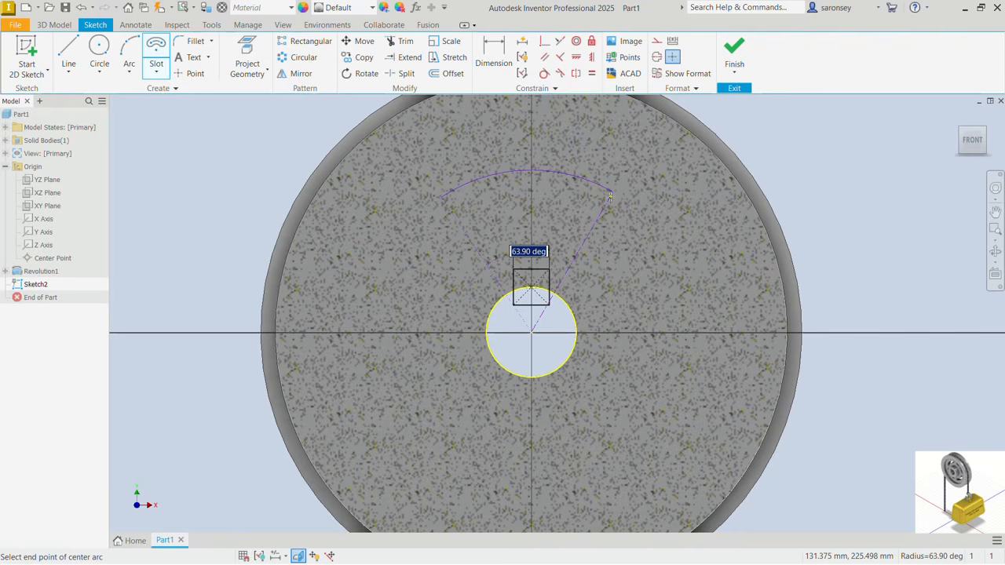
{"action": "left_click", "coordinate": [610, 197]}
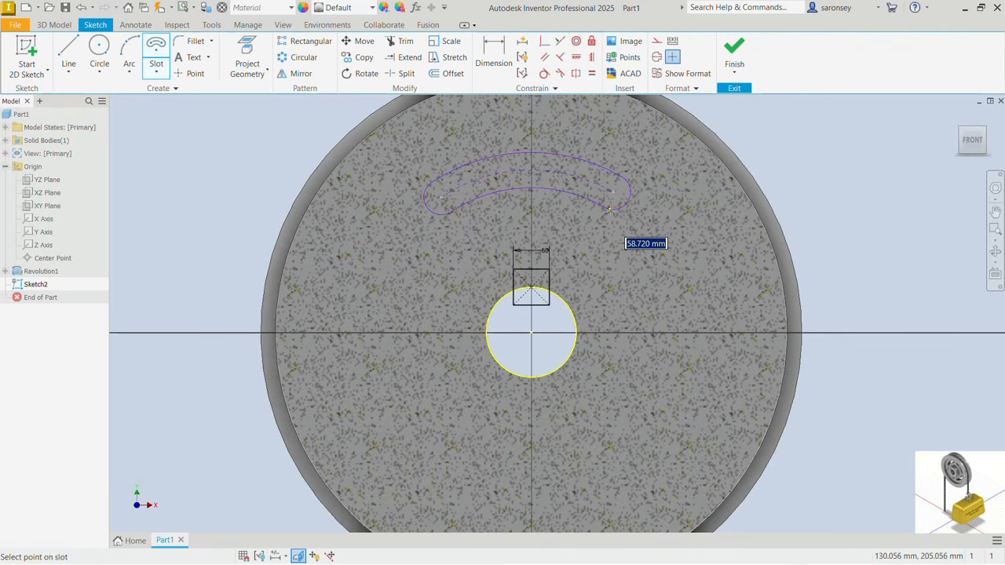
{"action": "left_click", "coordinate": [610, 211]}
{"action": "key", "text": "Escape"}
Step: Dimension the radius of the arc slot's rounded end as 25 mm
{"action": "key", "text": "d"}
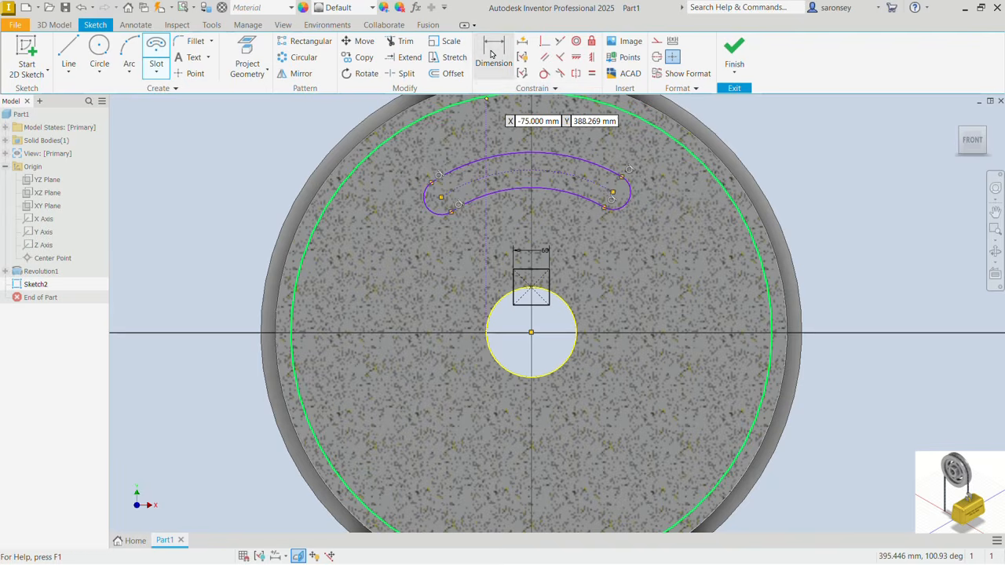
{"action": "left_click", "coordinate": [631, 188]}
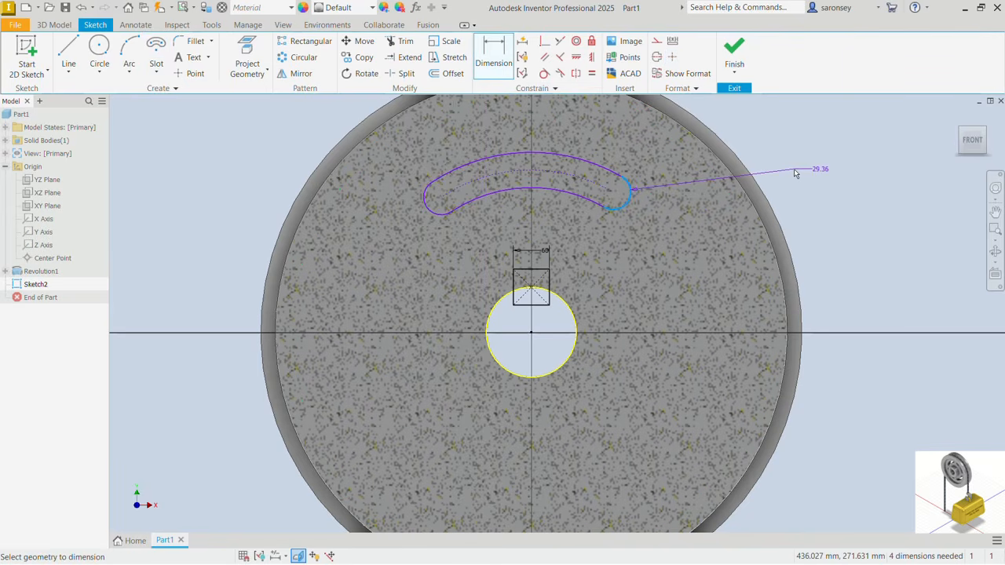
{"action": "left_click", "coordinate": [795, 173]}
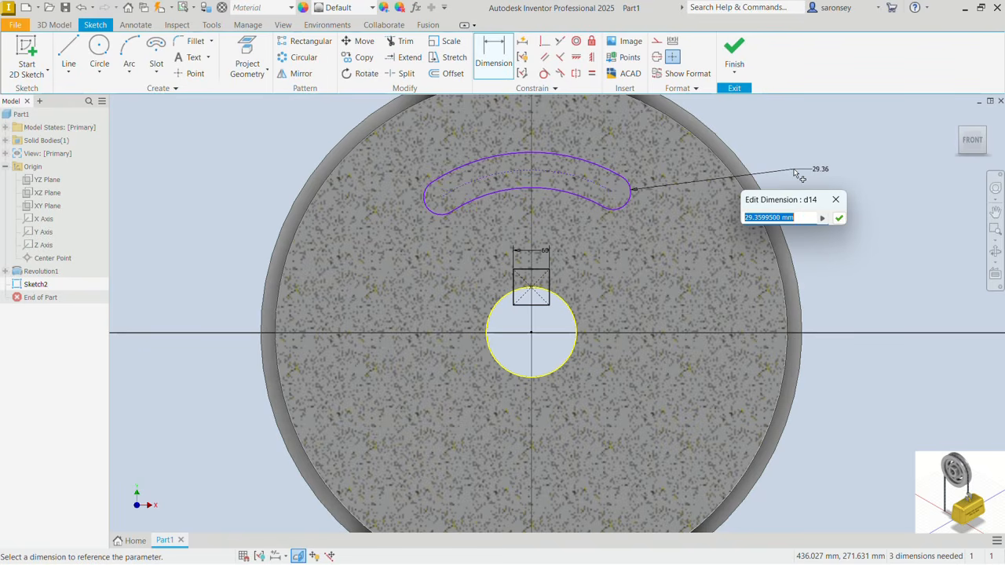
{"action": "type", "text": "25"}
{"action": "key", "text": "Return"}
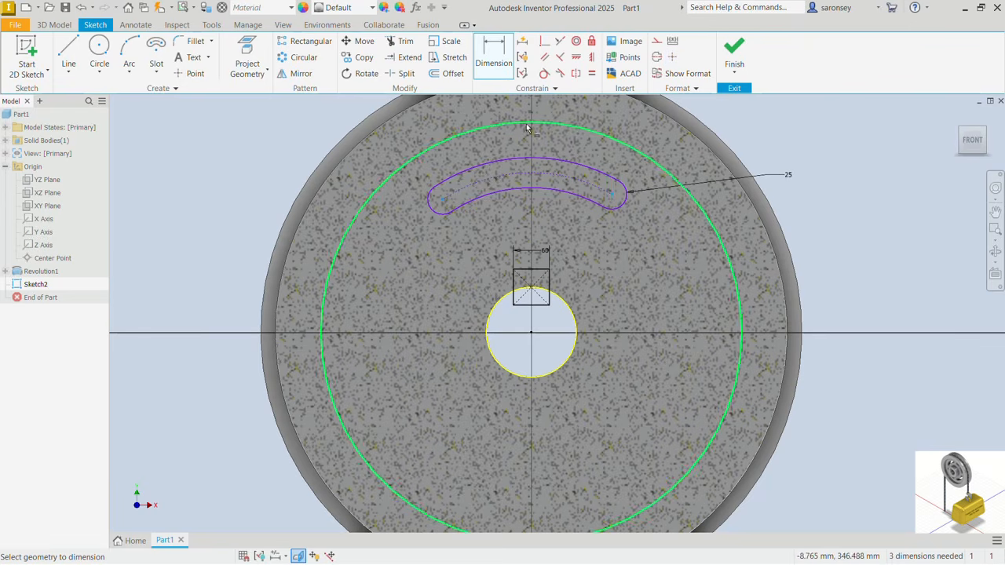
Step: Dimension the horizontal distance between the arc slot's two end centers as 250 mm
{"action": "middle_click_drag", "start_coordinate": [527, 134], "coordinate": [527, 238]}
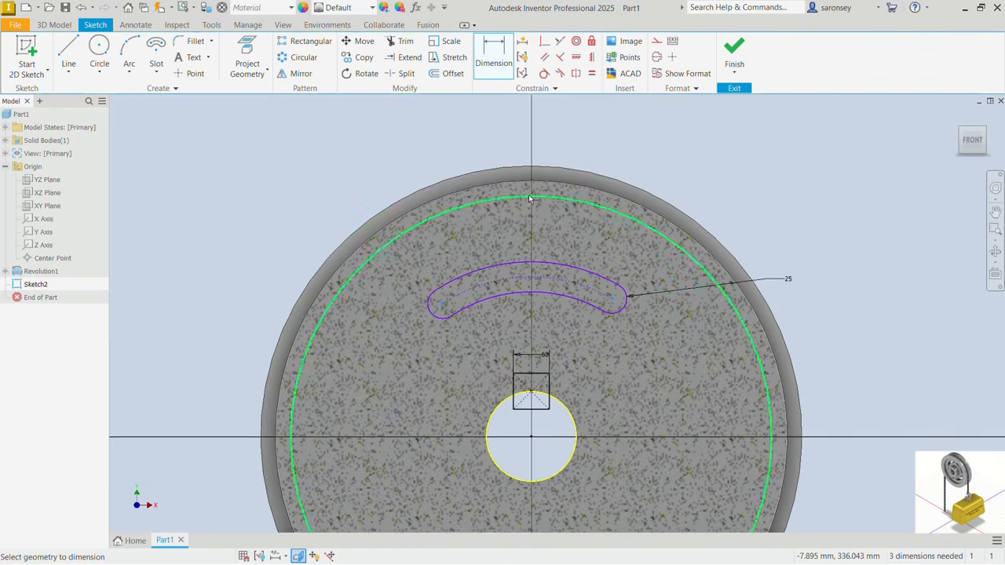
{"action": "scroll", "coordinate": [529, 197], "scroll_direction": "down", "scroll_amount": 3}
{"action": "left_click", "coordinate": [530, 156]}
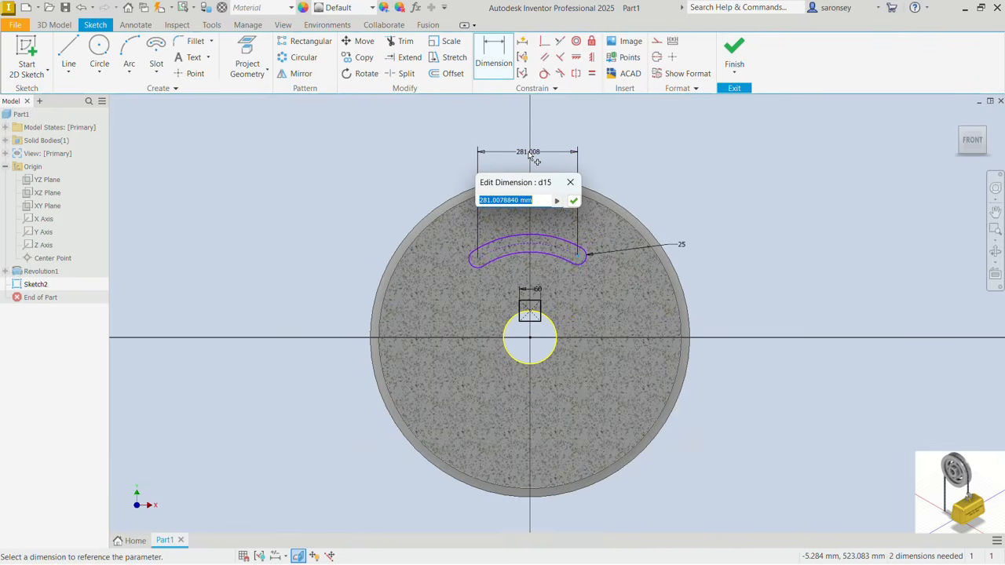
{"action": "type", "text": "250"}
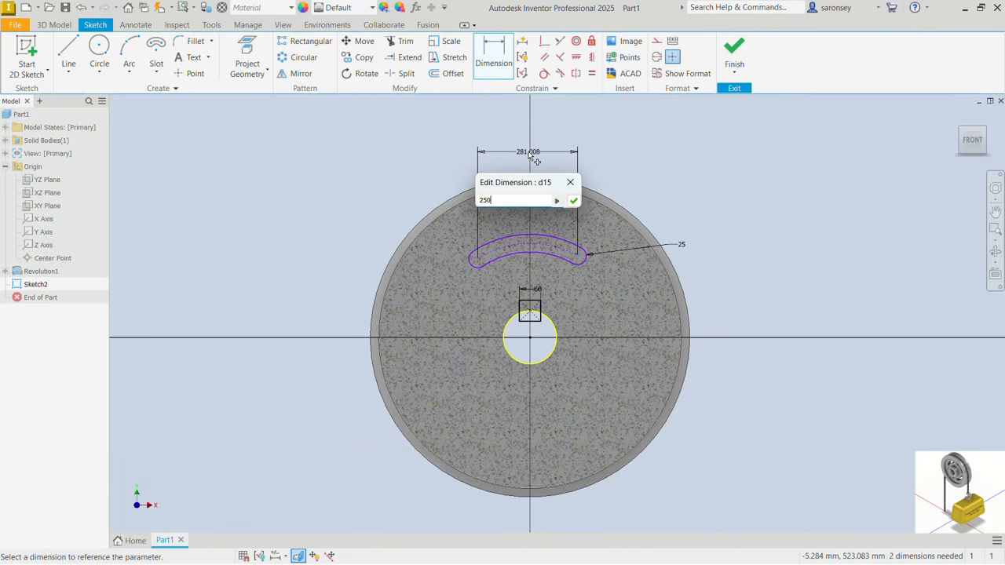
{"action": "key", "text": "Return"}
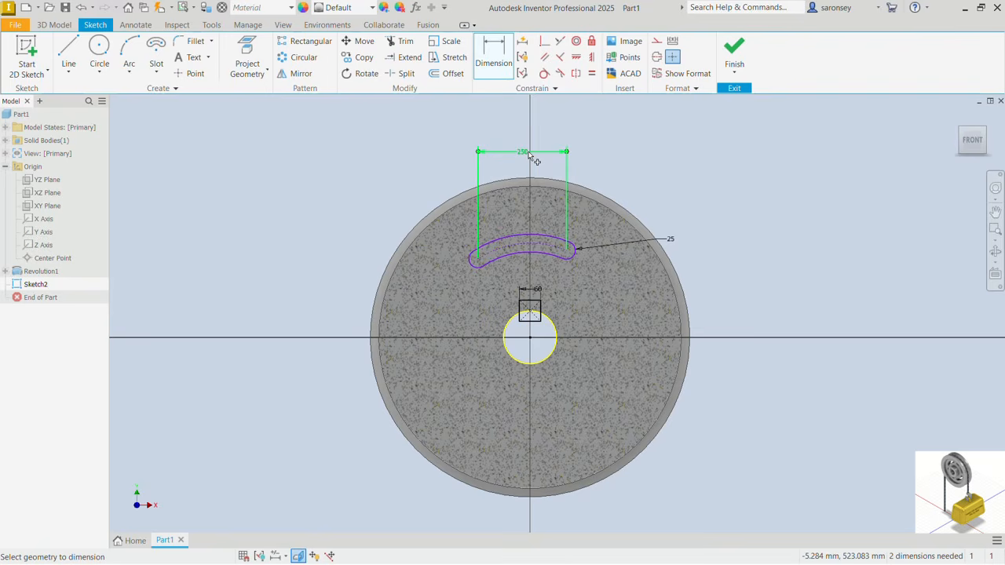
Step: Dimension the height of the slot centerline's midpoint above the origin, linking its value to the 250 mm slot length dimension (d15)
{"action": "left_click", "coordinate": [521, 246]}
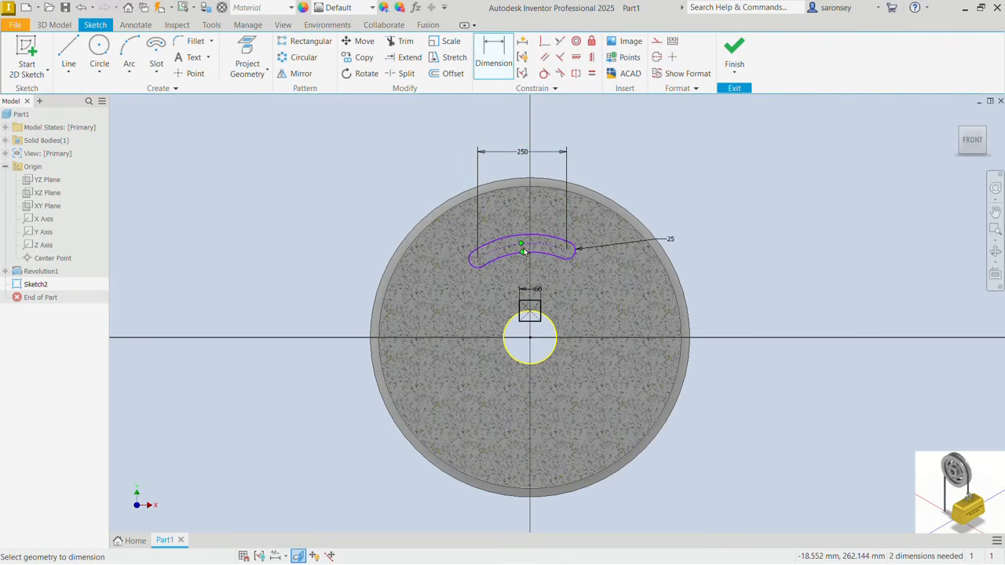
{"action": "left_click", "coordinate": [532, 343]}
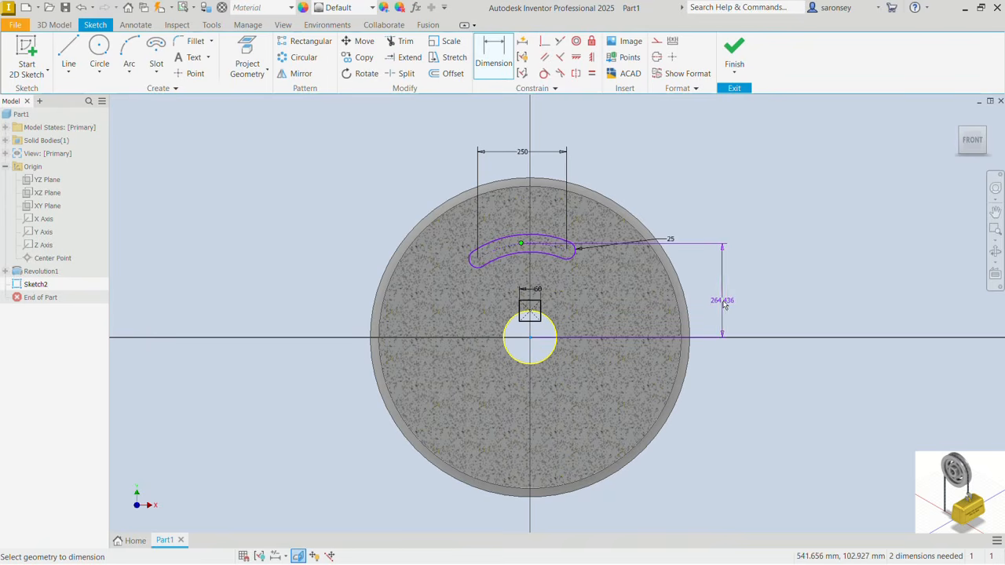
{"action": "left_click", "coordinate": [723, 291]}
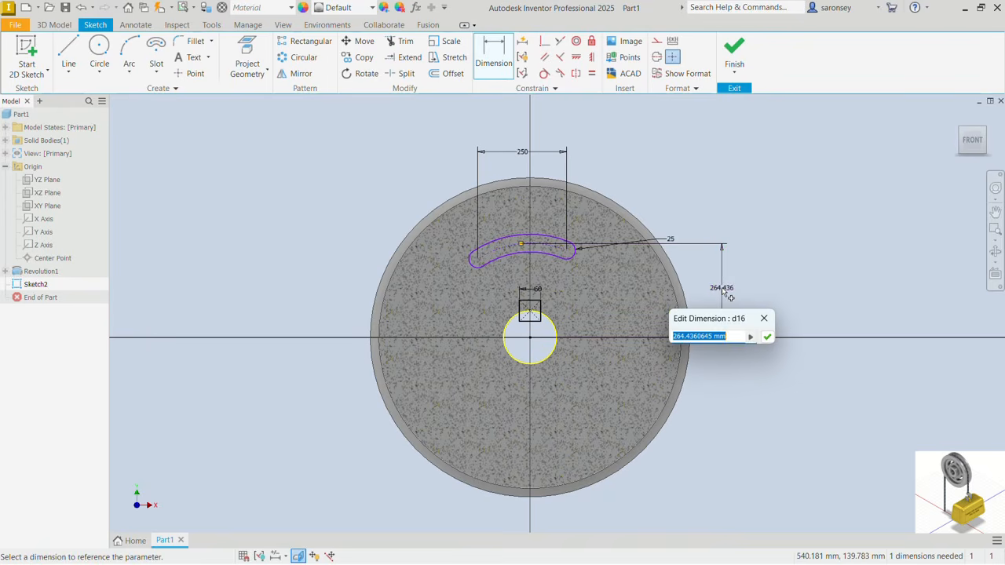
{"action": "left_click", "coordinate": [547, 153]}
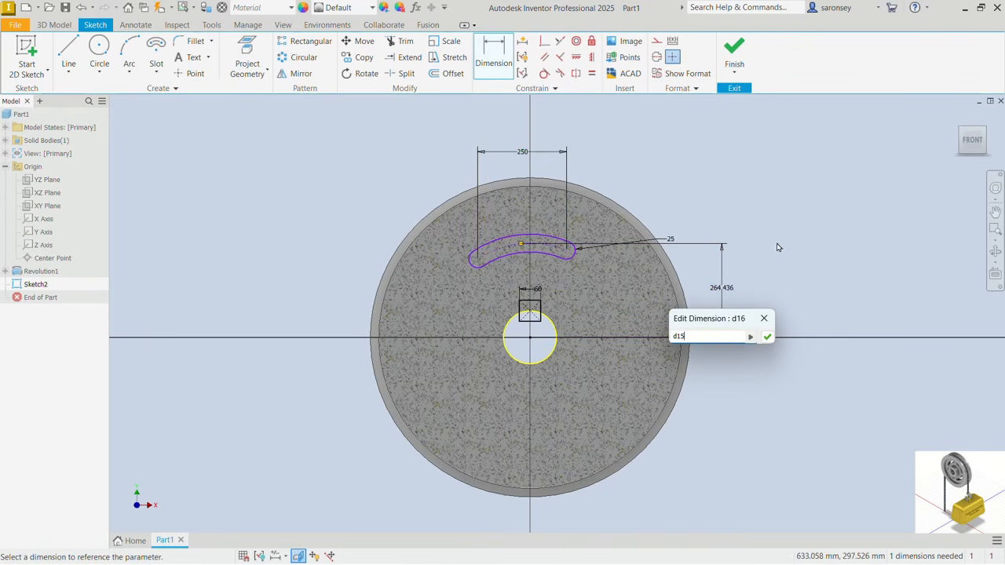
{"action": "left_click", "coordinate": [767, 336]}
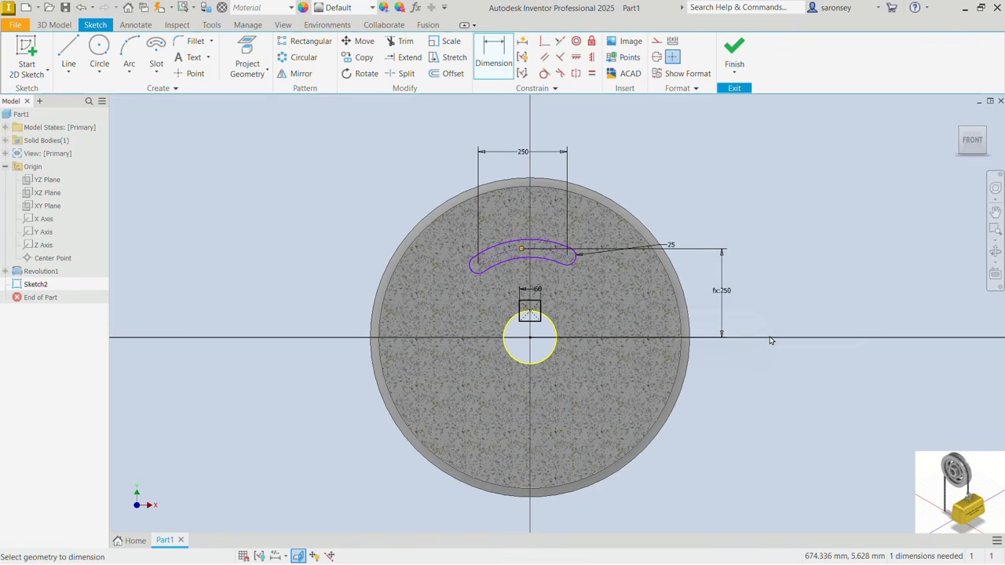
Step: Align the midpoint of the slot's centerline vertically with the origin and finish the sketch
{"action": "left_click", "coordinate": [591, 57]}
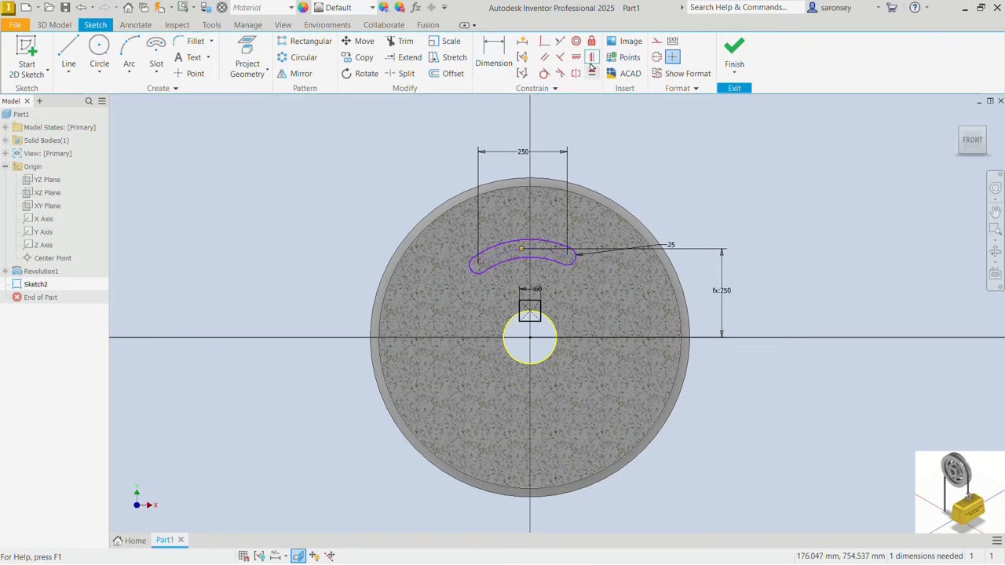
{"action": "left_click", "coordinate": [521, 249]}
{"action": "left_click", "coordinate": [531, 339]}
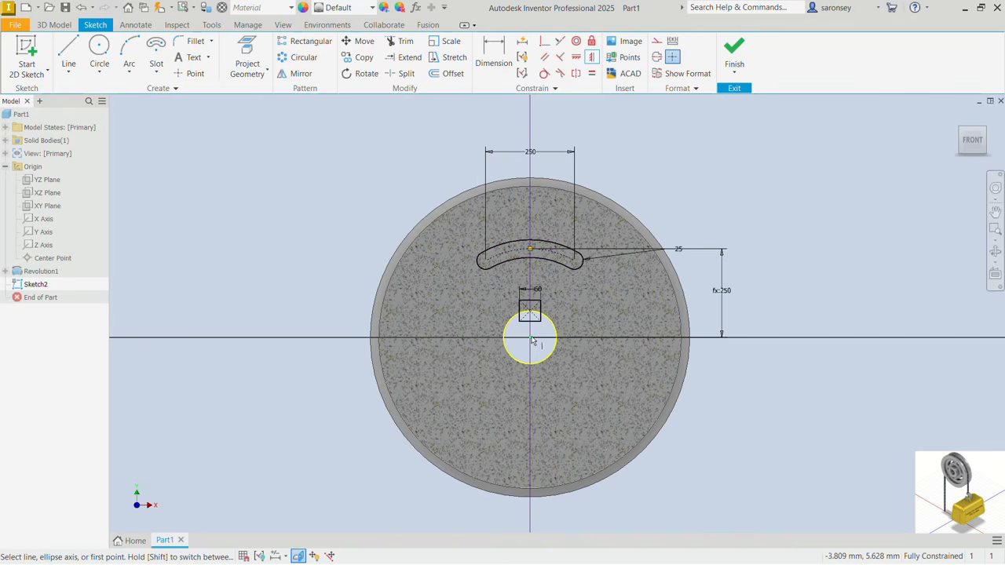
{"action": "right_click", "coordinate": [711, 150]}
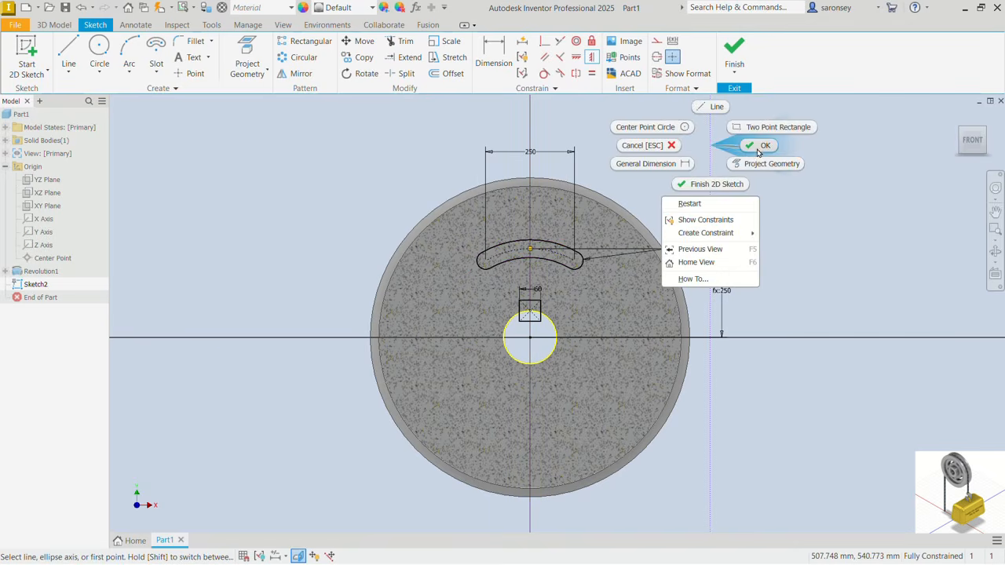
{"action": "left_click", "coordinate": [758, 148]}
{"action": "left_click", "coordinate": [733, 49]}
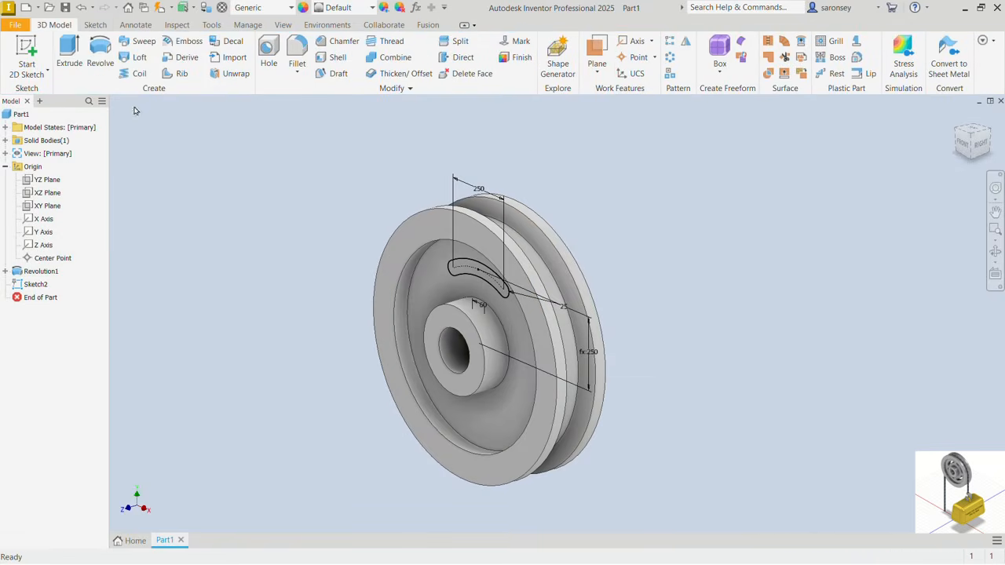
Step: Extrude both regions of the 60 mm square as a symmetric through-all cut to form the keyway in the hub
{"action": "left_click", "coordinate": [69, 48]}
{"action": "scroll", "coordinate": [341, 356], "scroll_direction": "up", "scroll_amount": 3}
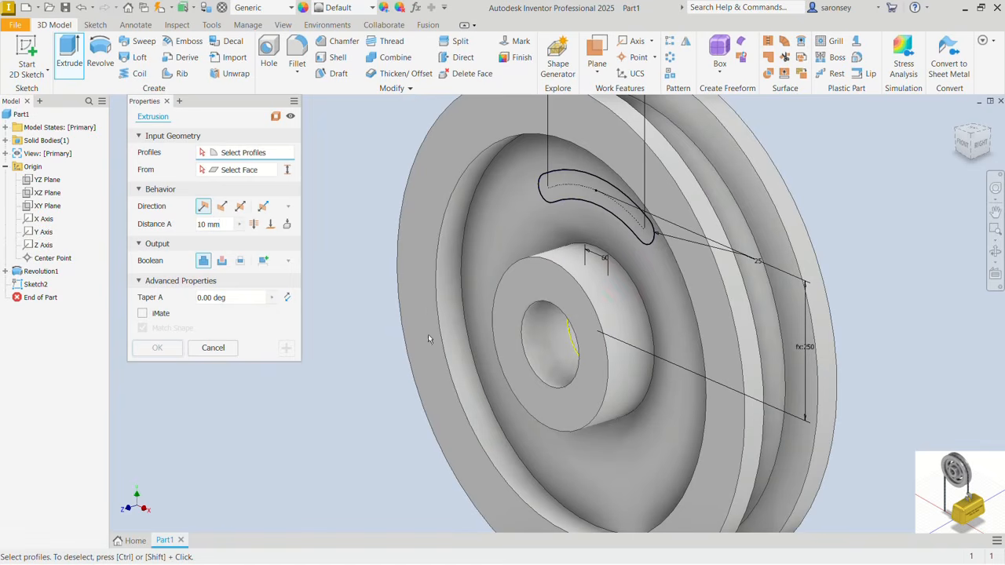
{"action": "left_click", "coordinate": [604, 278]}
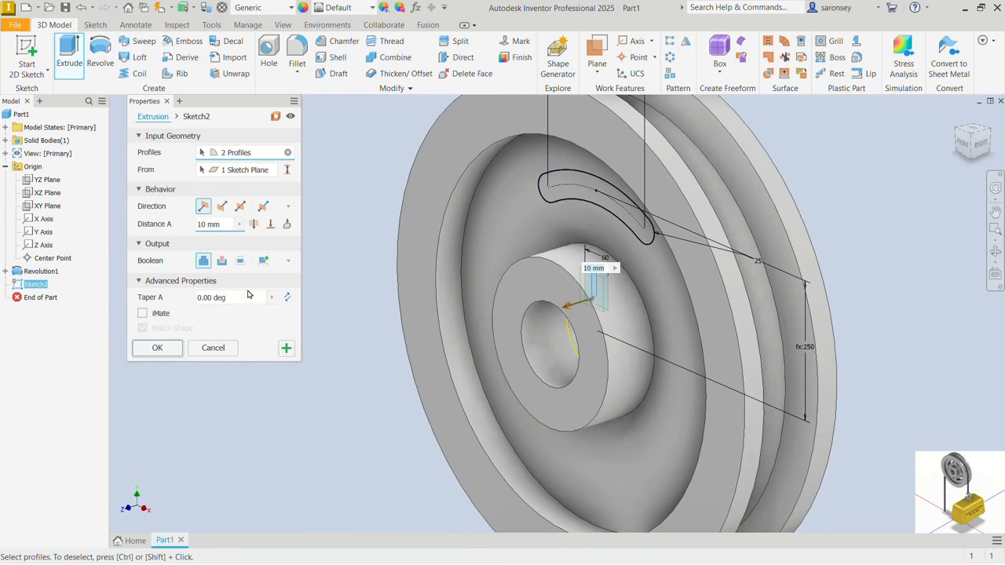
{"action": "left_click", "coordinate": [222, 262]}
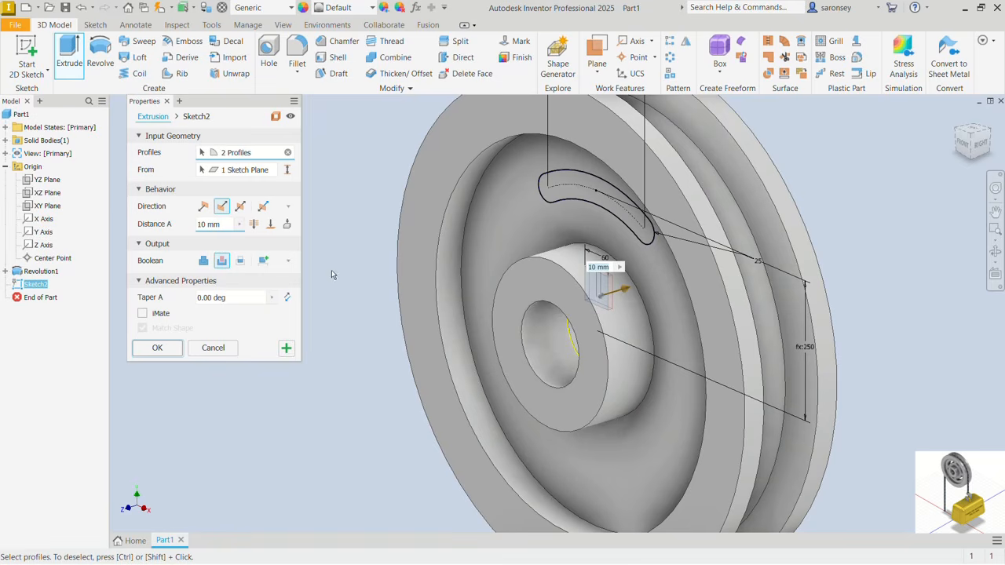
{"action": "left_click", "coordinate": [253, 225]}
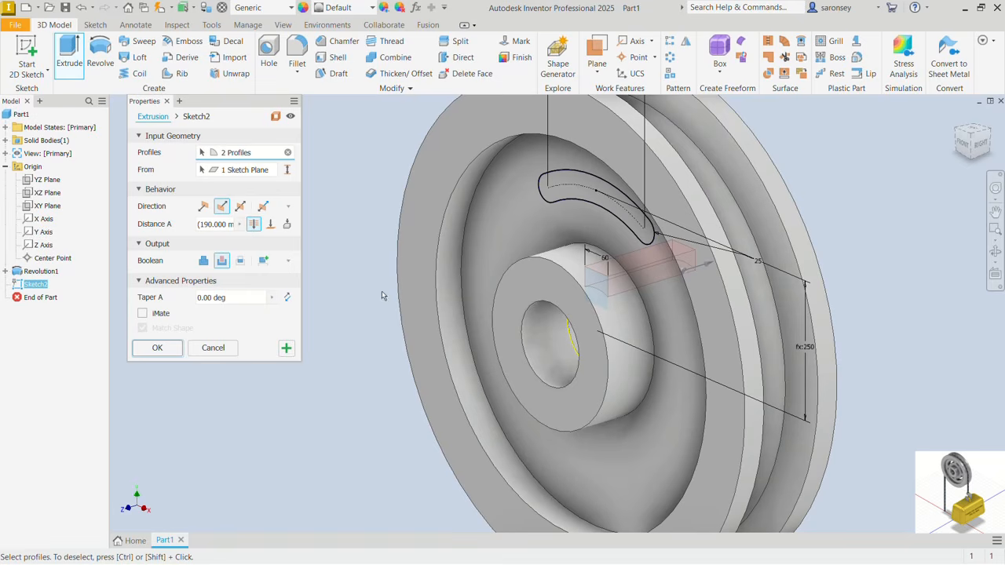
{"action": "middle_click_drag", "start_coordinate": [536, 348], "coordinate": [591, 328], "text": "shift"}
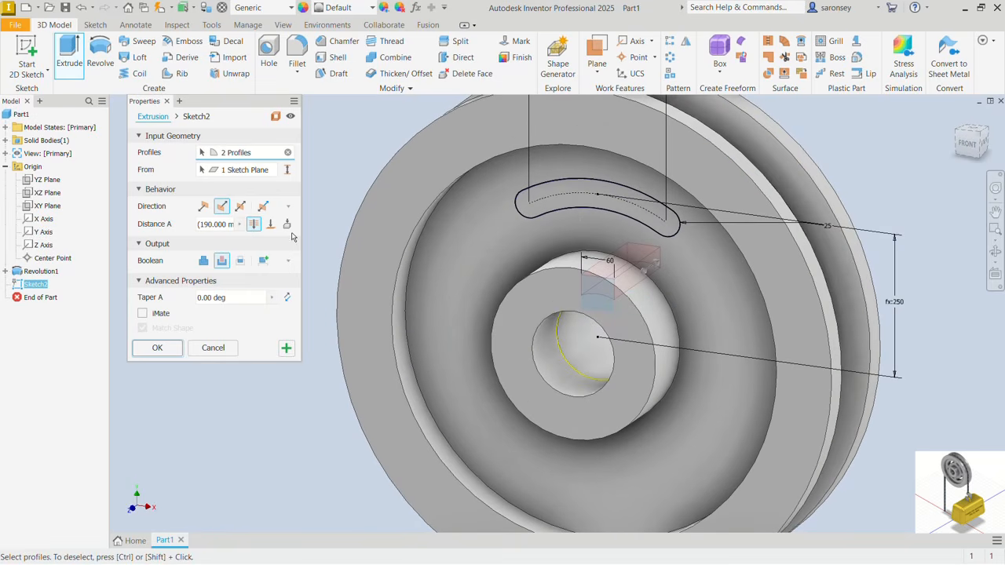
{"action": "left_click", "coordinate": [240, 206]}
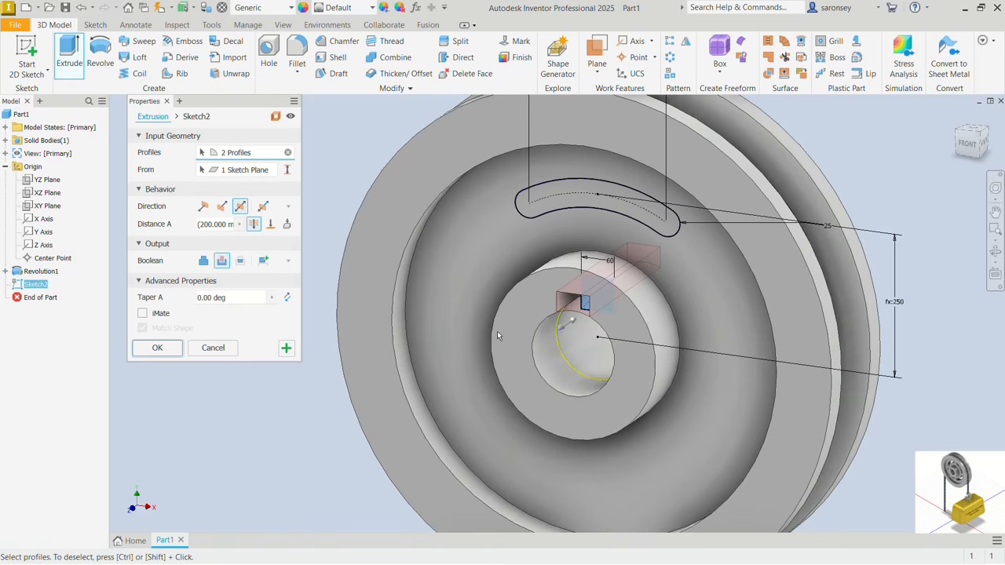
{"action": "left_click", "coordinate": [287, 348]}
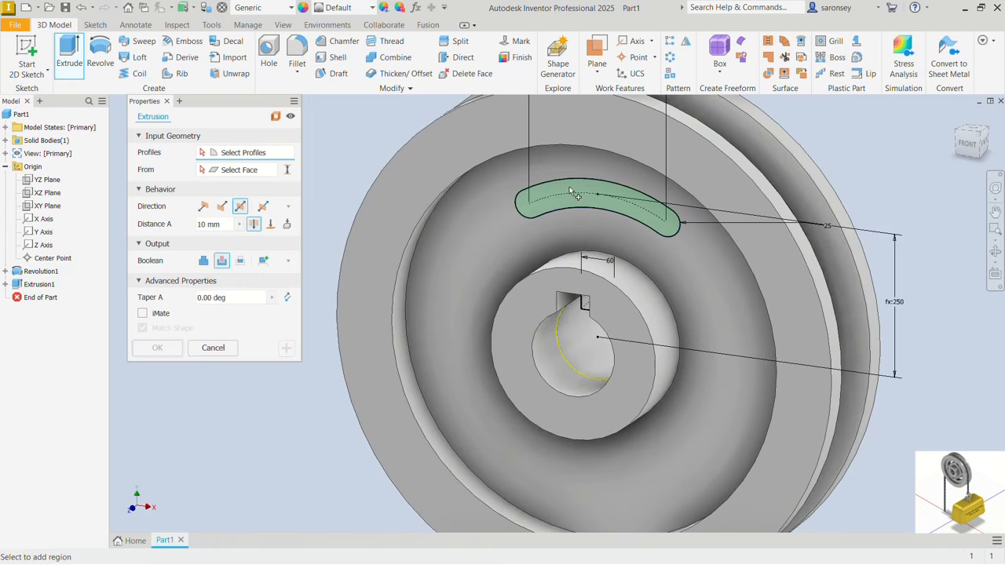
Step: Cut the arc slot profile through all of the pulley's web in the flipped direction
{"action": "left_click", "coordinate": [570, 192]}
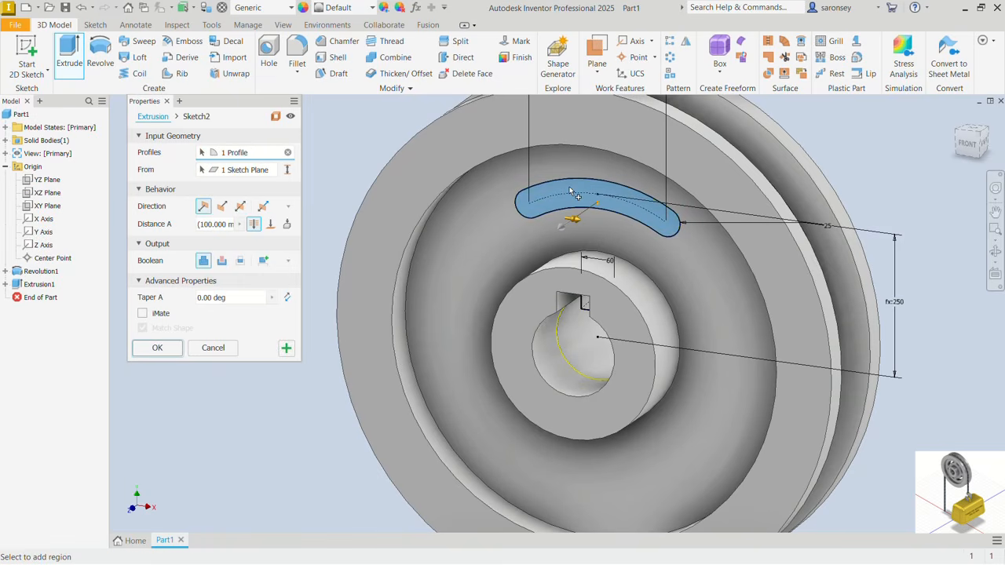
{"action": "left_click", "coordinate": [222, 263]}
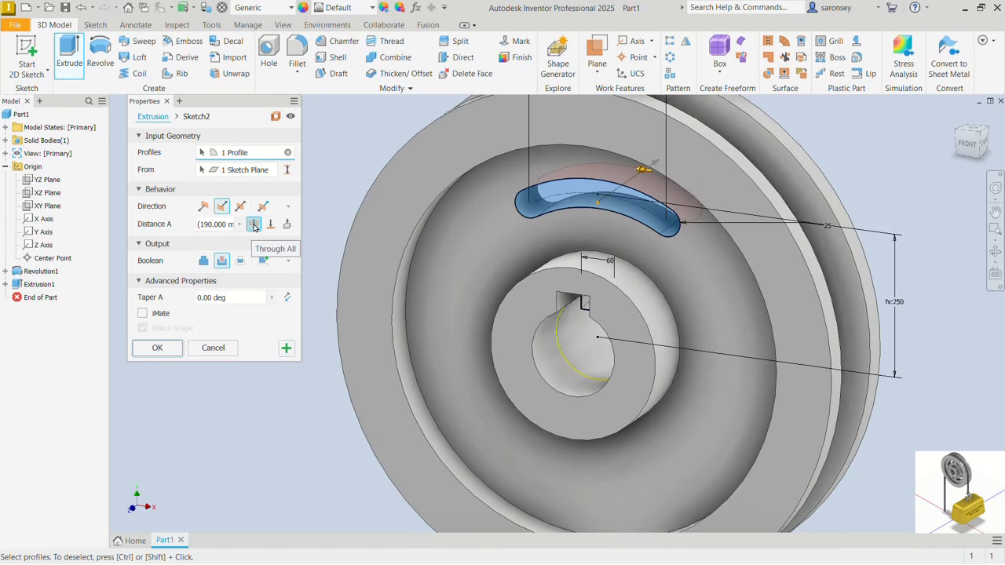
{"action": "scroll", "coordinate": [520, 314], "scroll_direction": "down", "scroll_amount": 5}
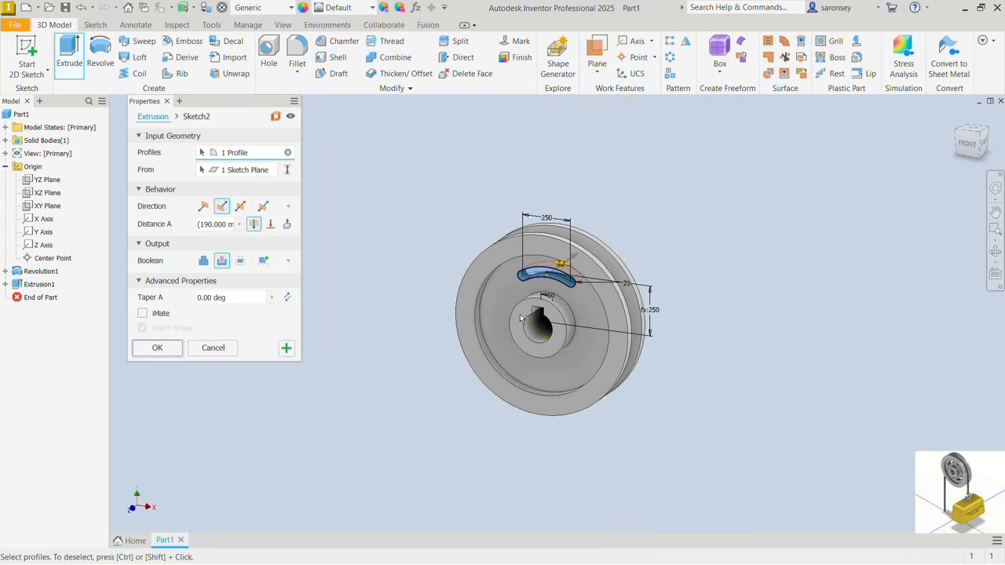
{"action": "middle_click_drag", "start_coordinate": [628, 327], "coordinate": [463, 315], "text": "shift"}
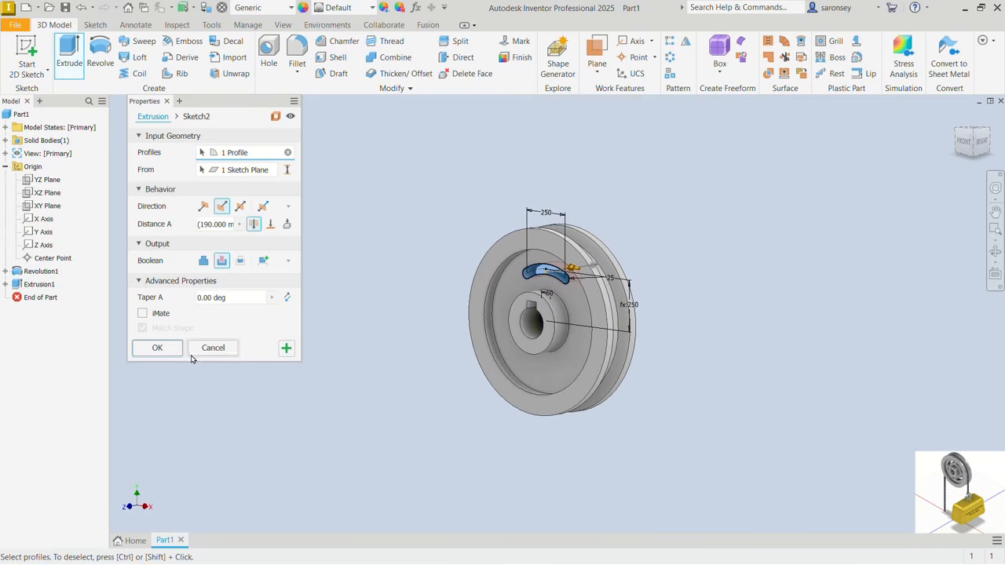
{"action": "left_click", "coordinate": [158, 348]}
{"action": "scroll", "coordinate": [550, 302], "scroll_direction": "up", "scroll_amount": 5}
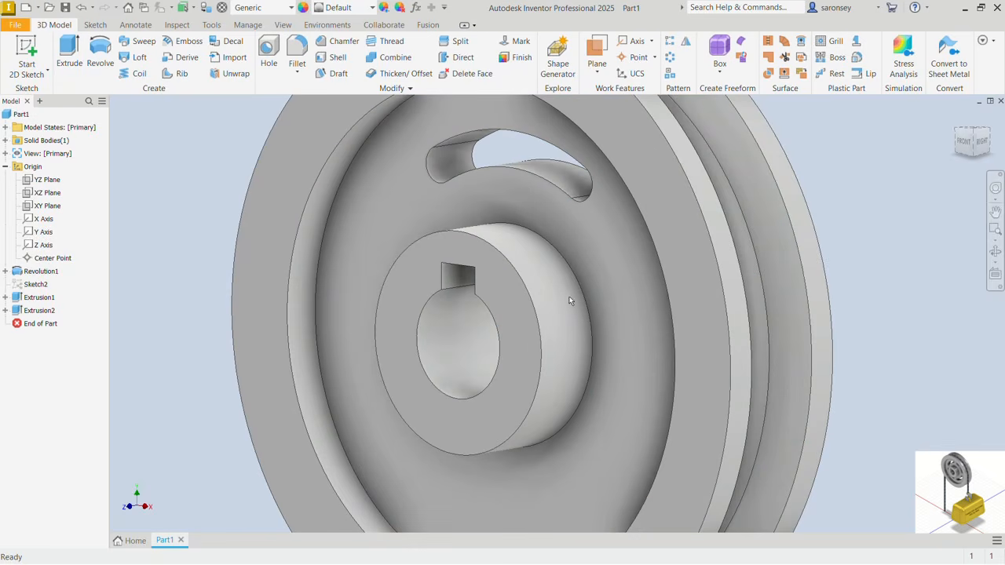
Step: Pattern the arc slot cut circularly around the hub's axis with 4 occurrences over 360 degrees
{"action": "key", "text": "F6"}
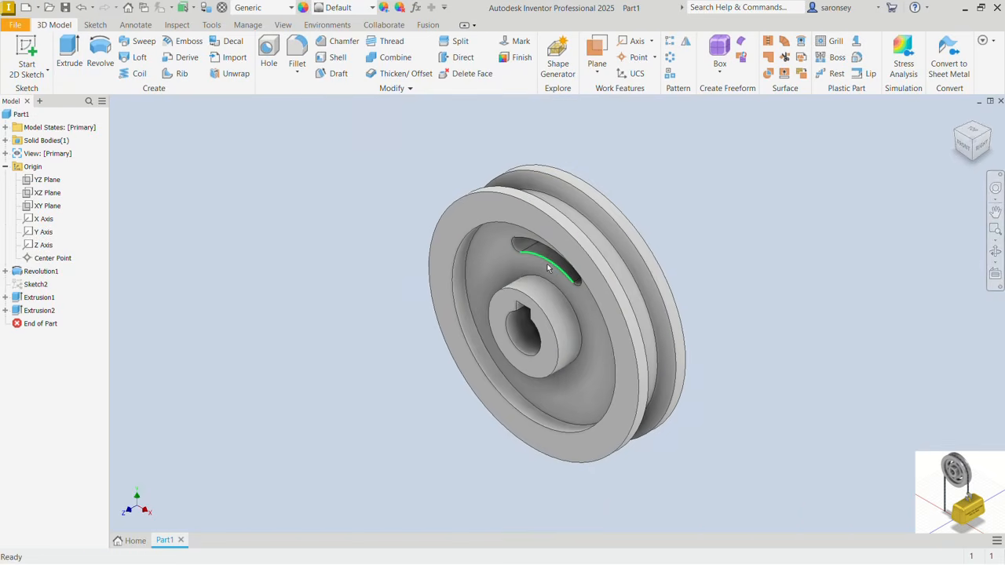
{"action": "scroll", "coordinate": [550, 259], "scroll_direction": "up", "scroll_amount": 4}
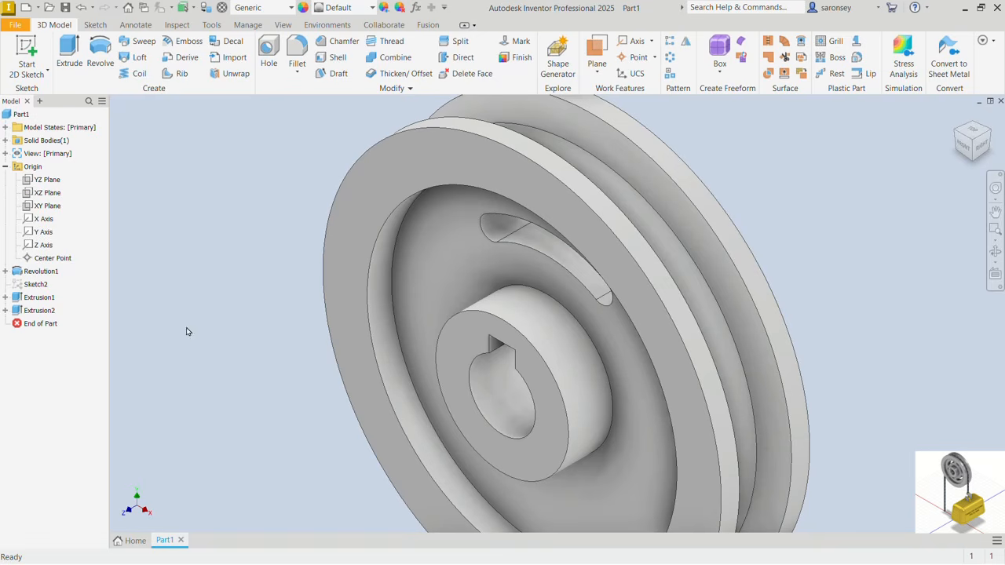
{"action": "left_click", "coordinate": [48, 315]}
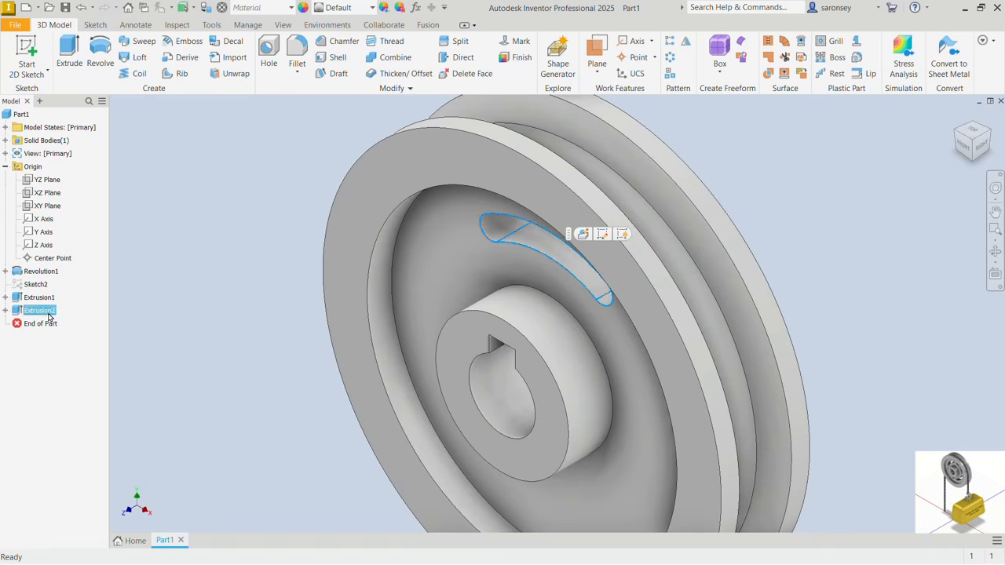
{"action": "left_click", "coordinate": [670, 58]}
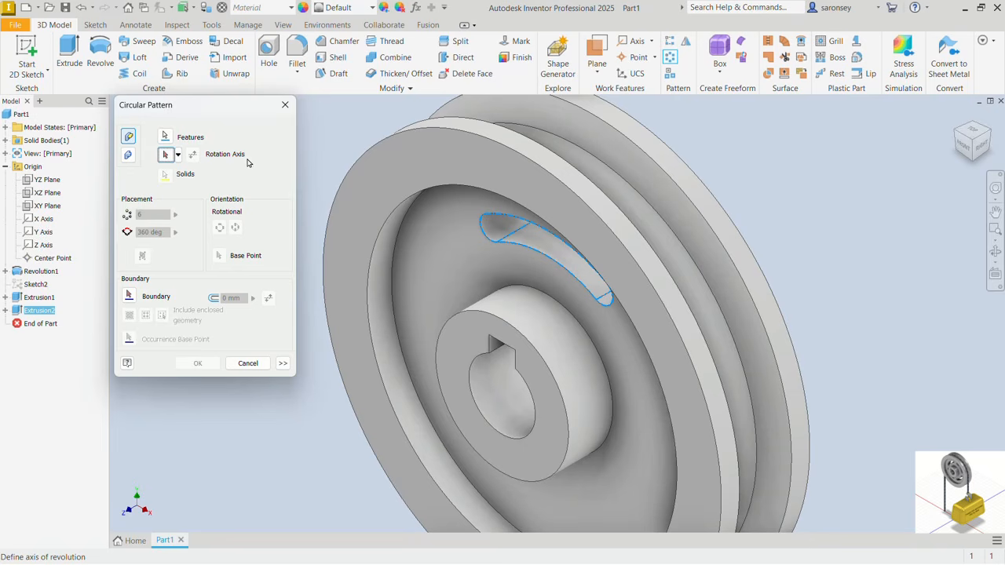
{"action": "left_click", "coordinate": [532, 309]}
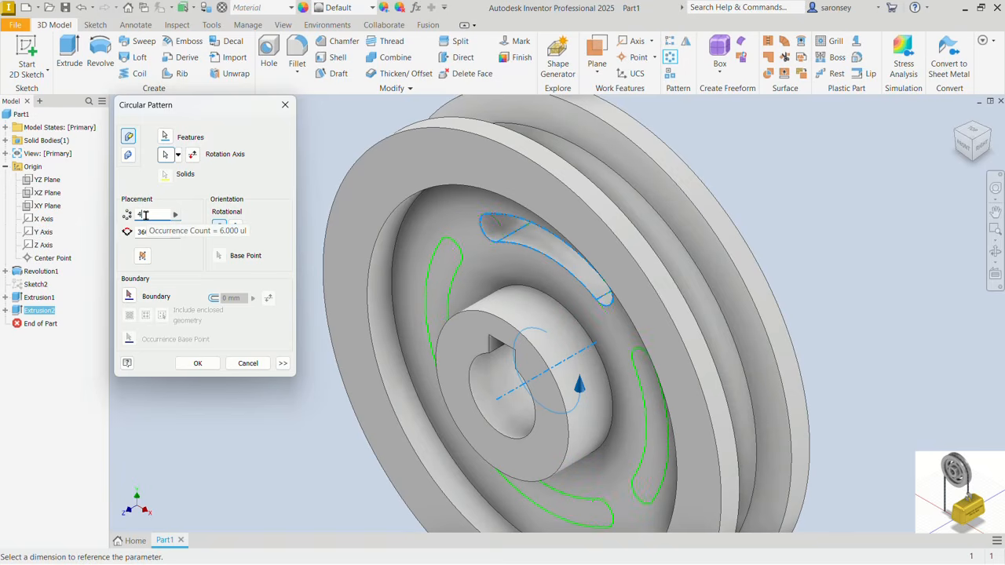
{"action": "left_click", "coordinate": [197, 363]}
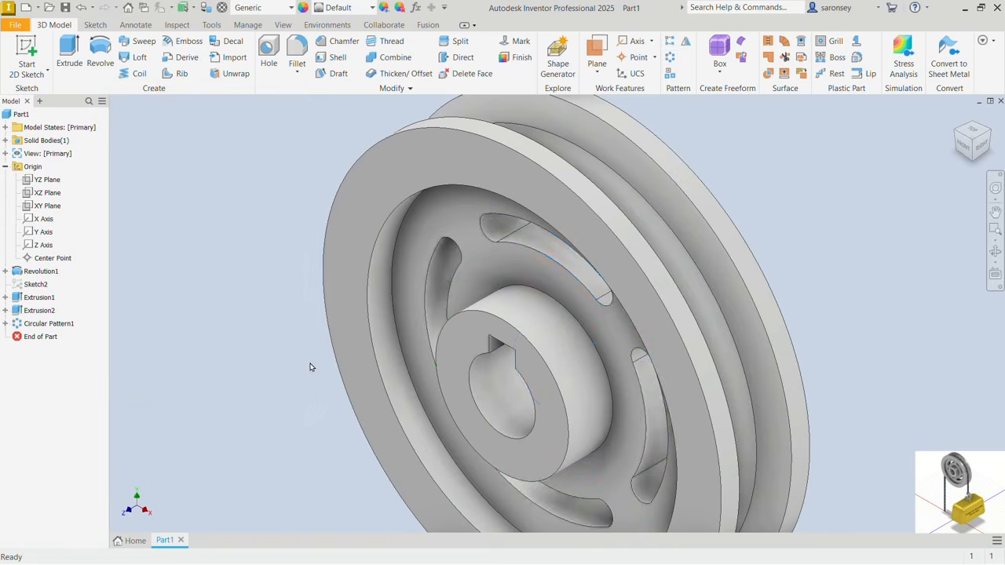
Step: Save the finished part as "1. PULLEY" in the PULLEY DRIVE folder
{"action": "scroll", "coordinate": [328, 349], "scroll_direction": "down", "scroll_amount": 2}
{"action": "middle_click_drag", "start_coordinate": [328, 349], "coordinate": [392, 324], "text": "shift"}
{"action": "left_click", "coordinate": [956, 118]}
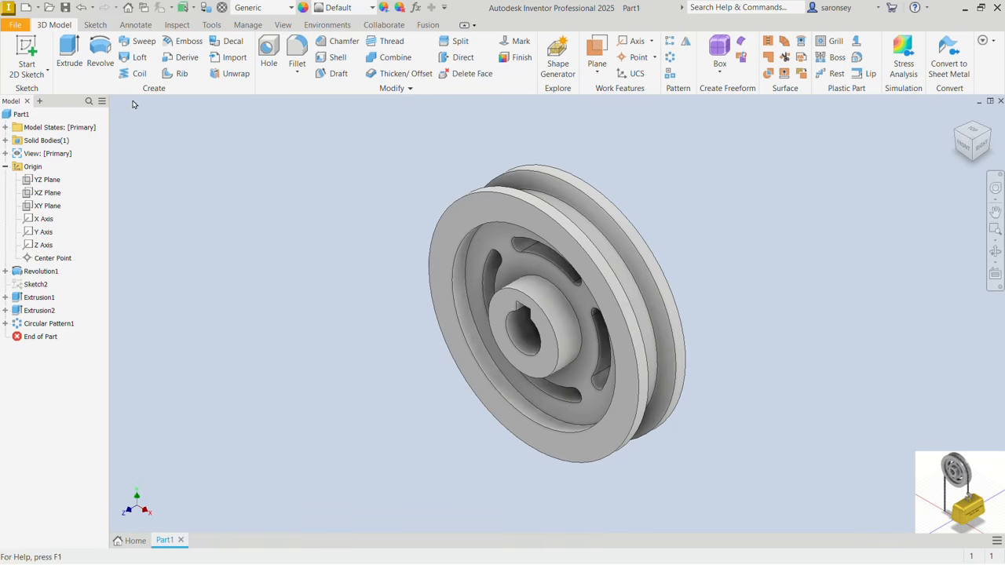
{"action": "left_click", "coordinate": [65, 7]}
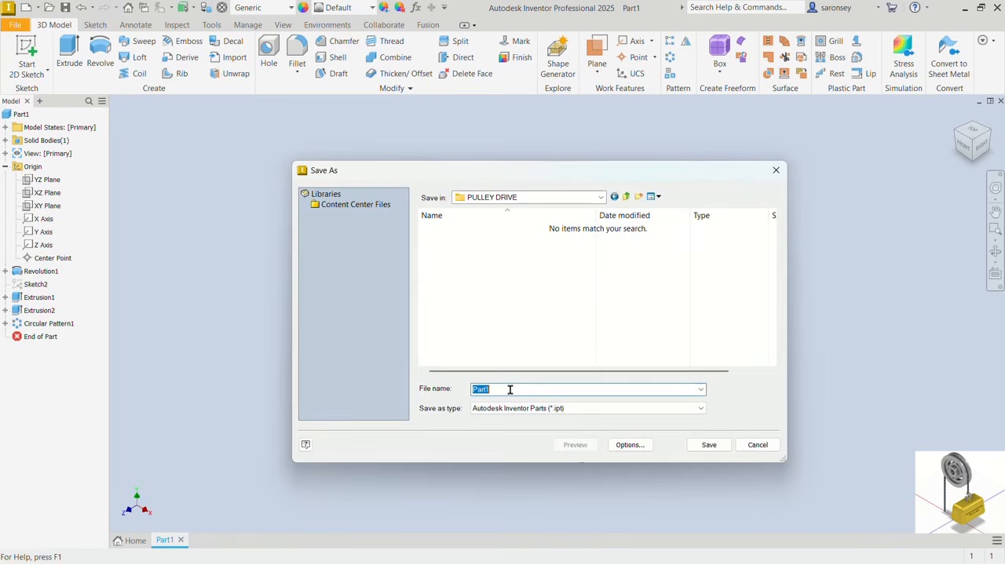
{"action": "type", "text": "1. PULLEY"}
{"action": "left_click", "coordinate": [711, 445]}
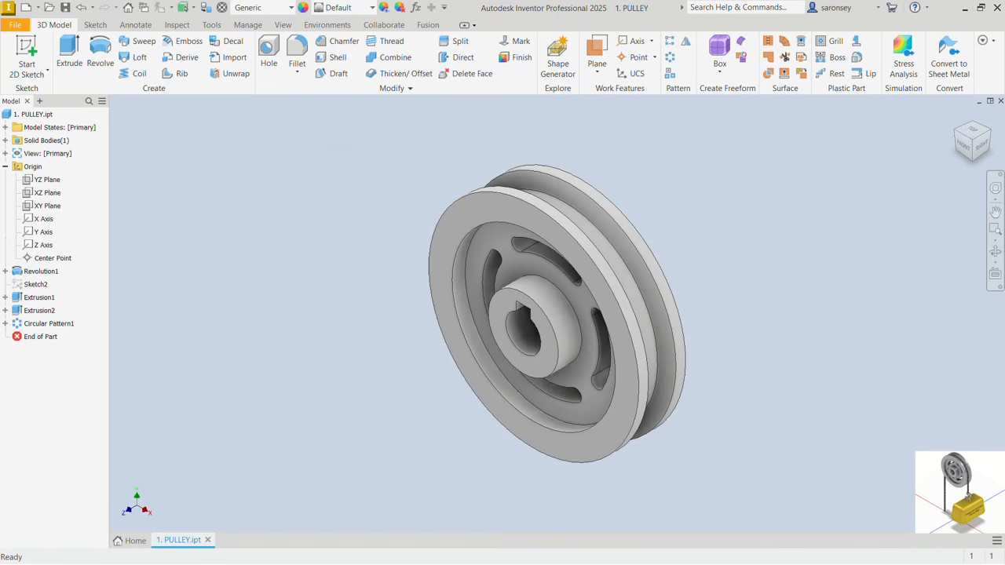
Step: Create a new part from the metric Standard (mm).ipt template and start a sketch on the YZ plane
{"action": "left_click", "coordinate": [29, 10]}
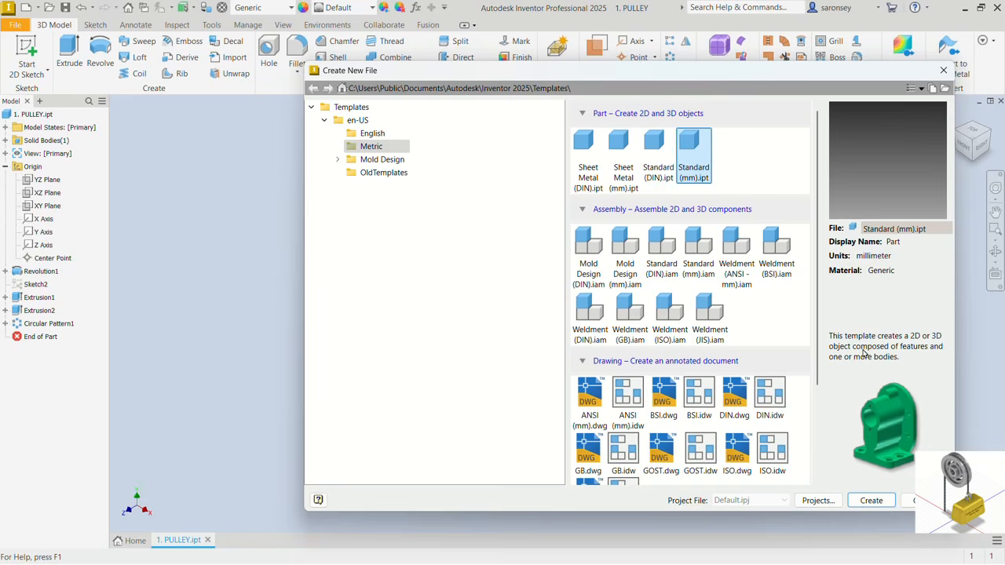
{"action": "left_click", "coordinate": [871, 500]}
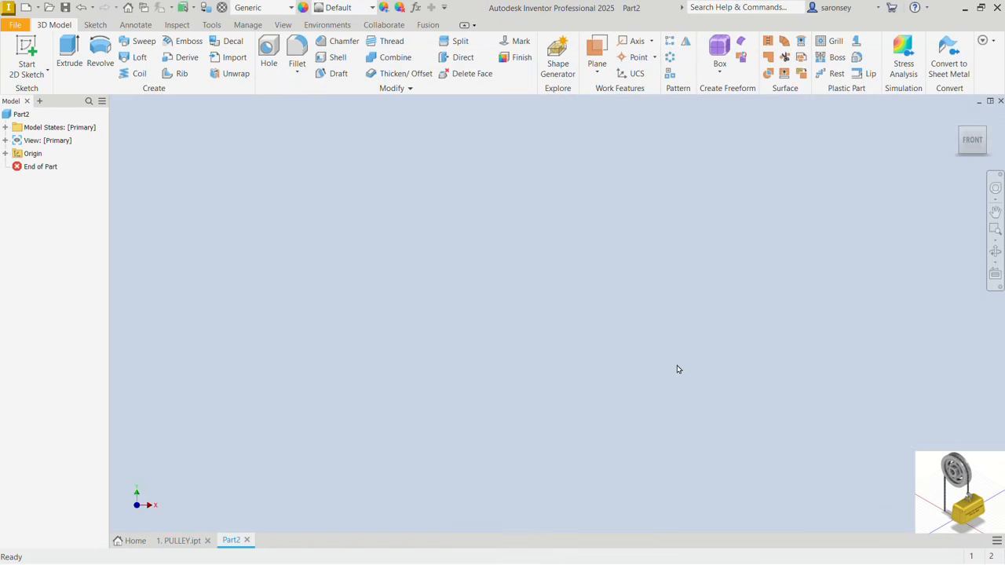
{"action": "left_click", "coordinate": [25, 50]}
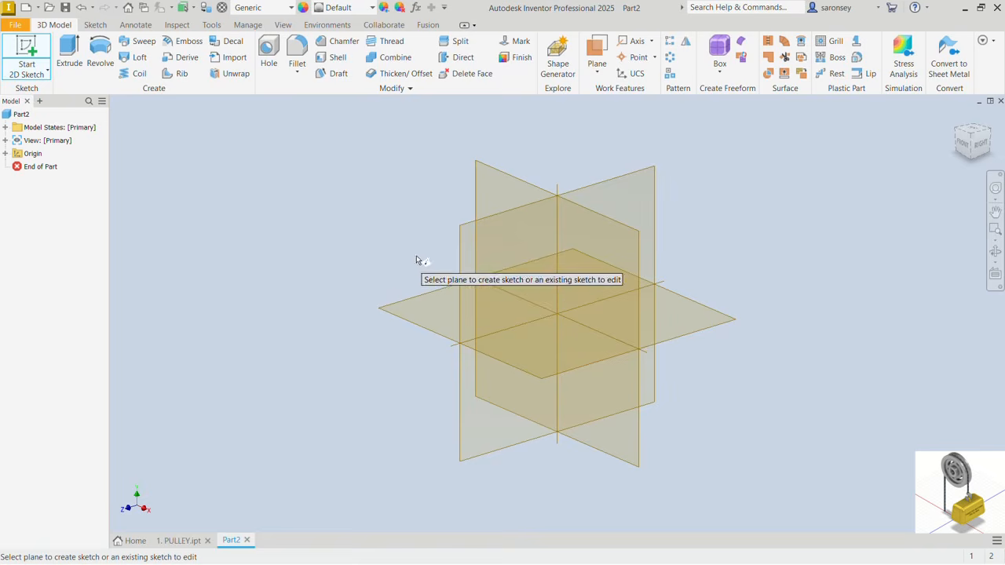
{"action": "left_click", "coordinate": [459, 256]}
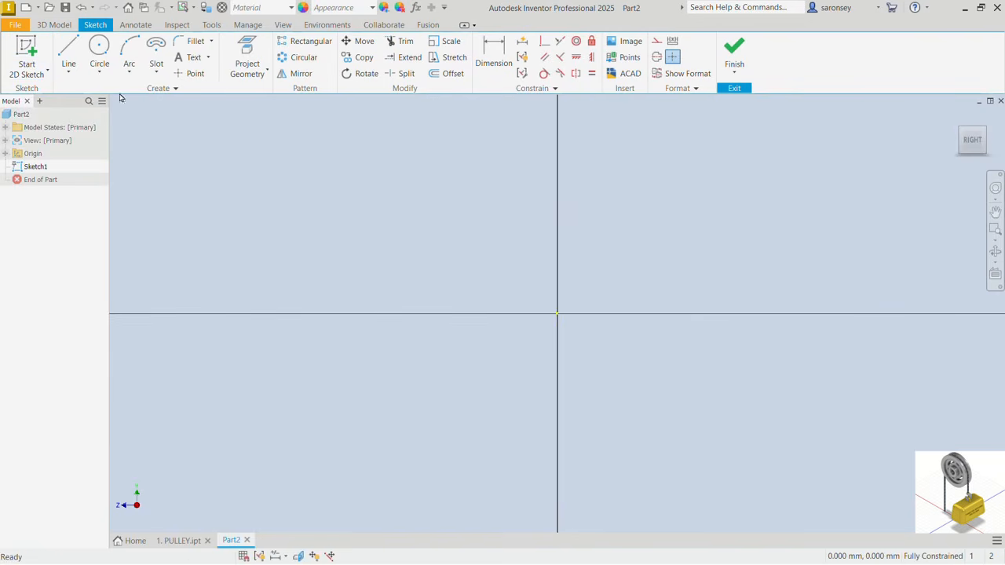
Step: Sketch a 75 mm diameter circle centered on the origin
{"action": "left_click", "coordinate": [99, 49]}
{"action": "middle_click_drag", "start_coordinate": [655, 258], "coordinate": [632, 325]}
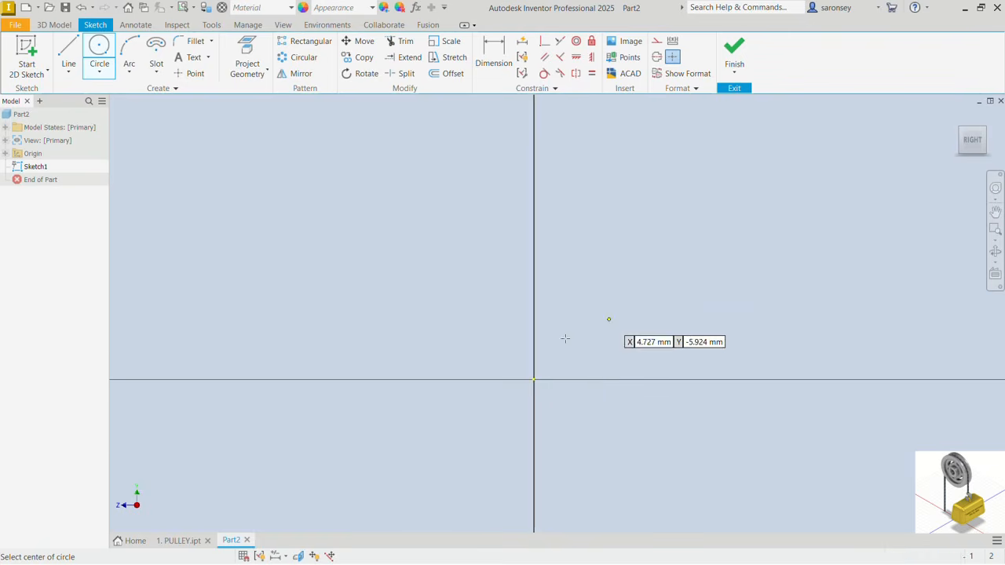
{"action": "left_click", "coordinate": [533, 379]}
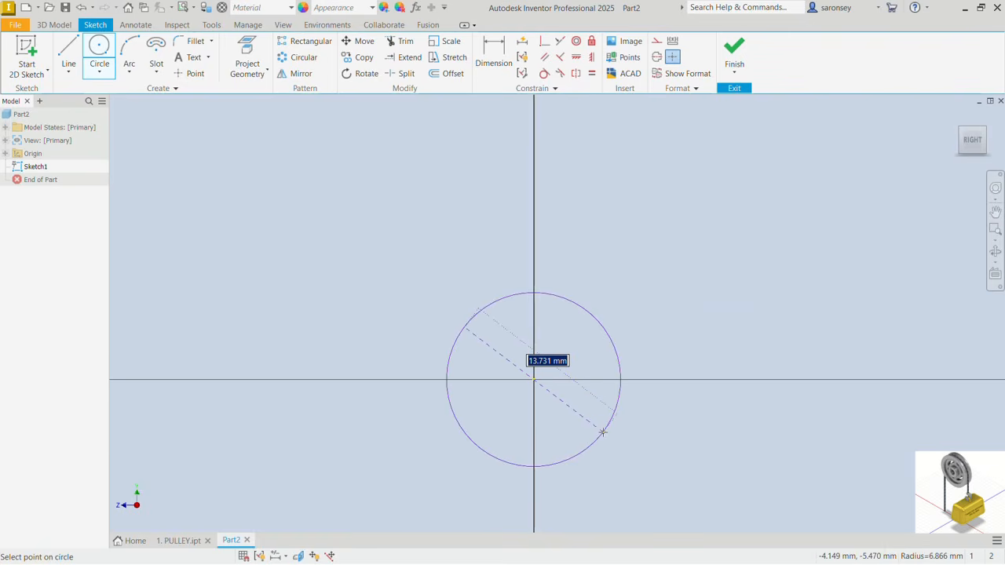
{"action": "type", "text": "7"}
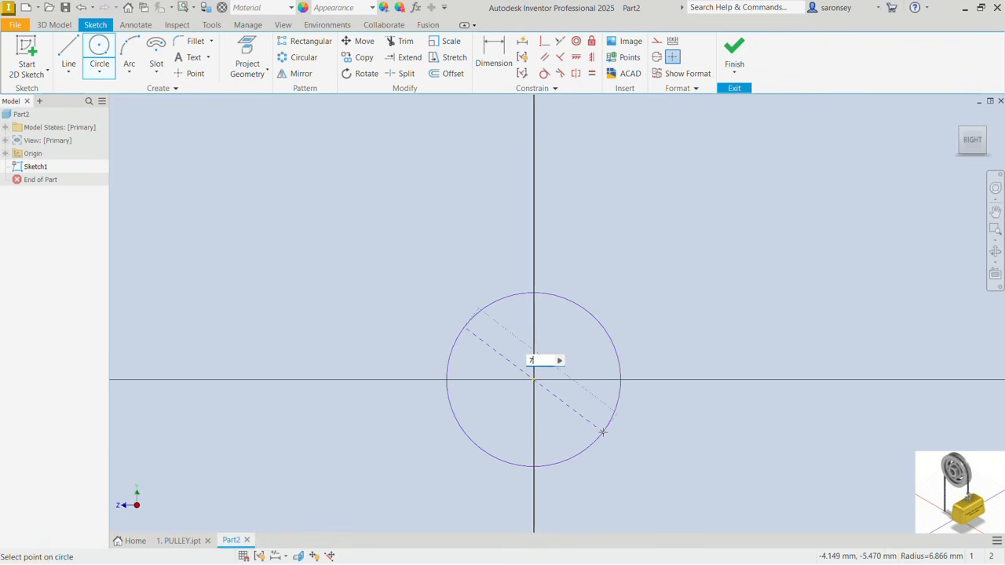
{"action": "type", "text": "5"}
{"action": "key", "text": "Return"}
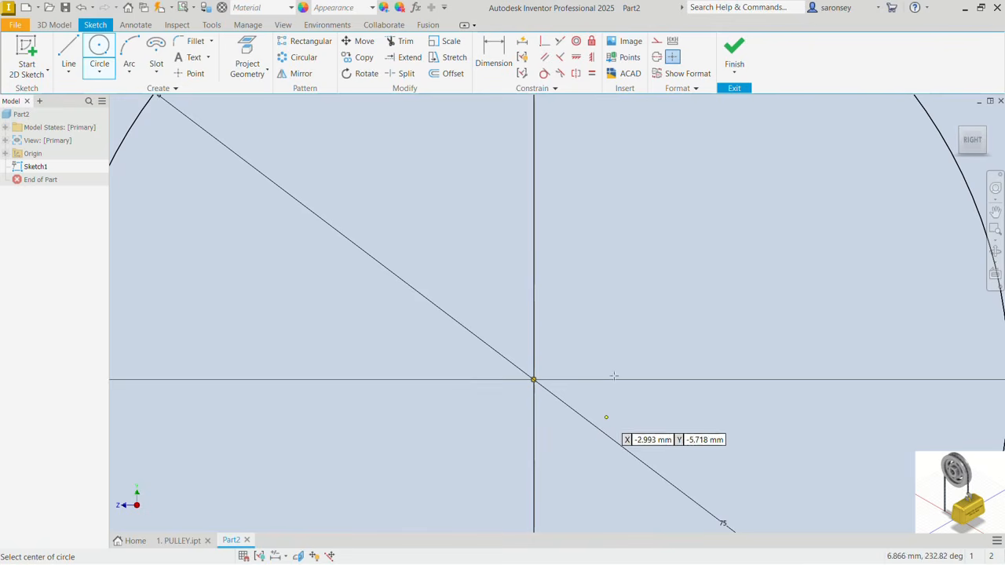
{"action": "scroll", "coordinate": [632, 274], "scroll_direction": "down", "scroll_amount": 6}
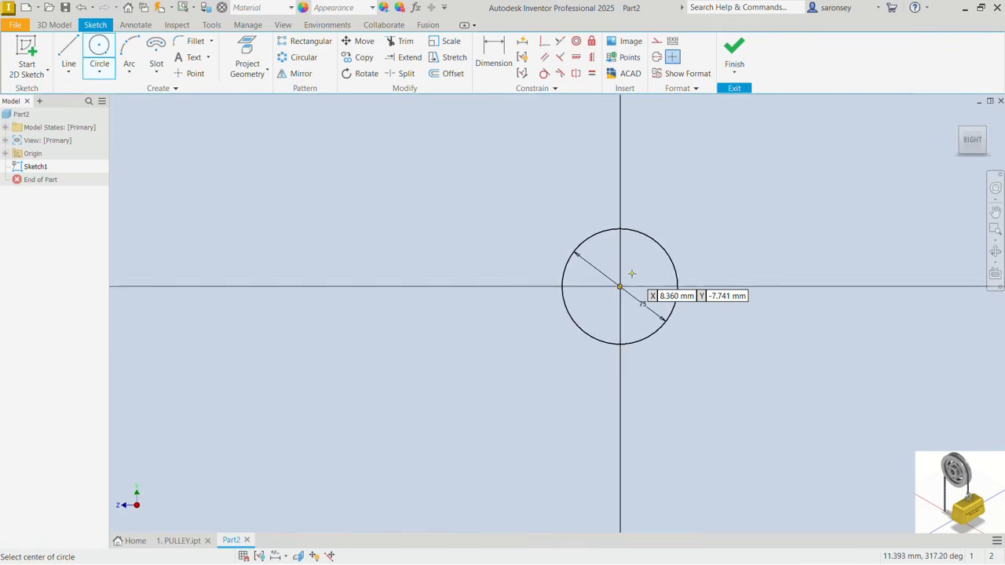
Step: Sketch a second circle centered about 123 mm above the origin and make it equal in size to the 75 mm circle
{"action": "mouse_move", "coordinate": [632, 274]}
{"action": "middle_mouse_down"}
{"action": "mouse_move", "coordinate": [575, 358]}
{"action": "mouse_move", "coordinate": [569, 410]}
{"action": "middle_mouse_up"}
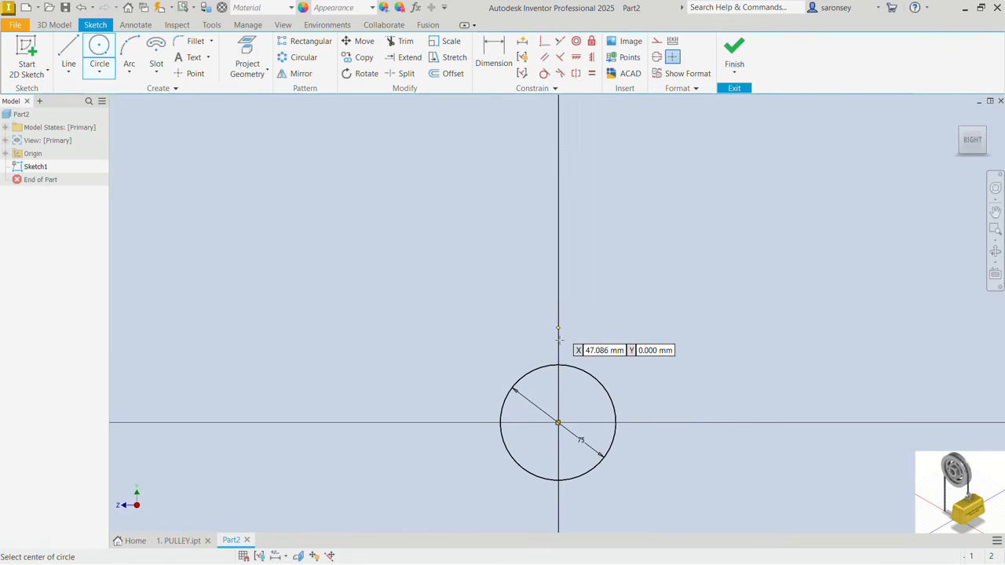
{"action": "left_click", "coordinate": [551, 232]}
{"action": "left_click", "coordinate": [598, 248]}
{"action": "key", "text": "Escape"}
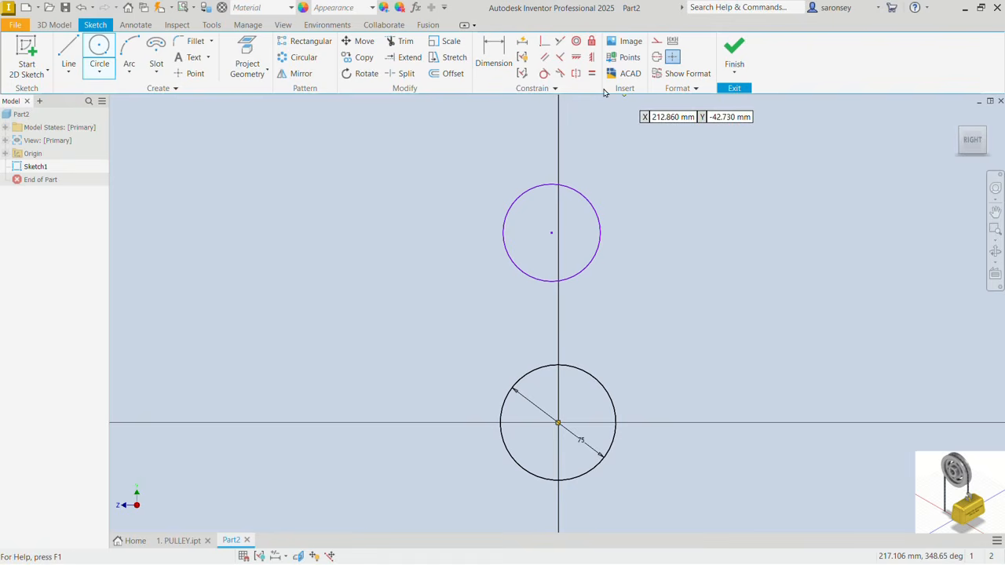
{"action": "key", "text": "equal"}
{"action": "left_click", "coordinate": [616, 407]}
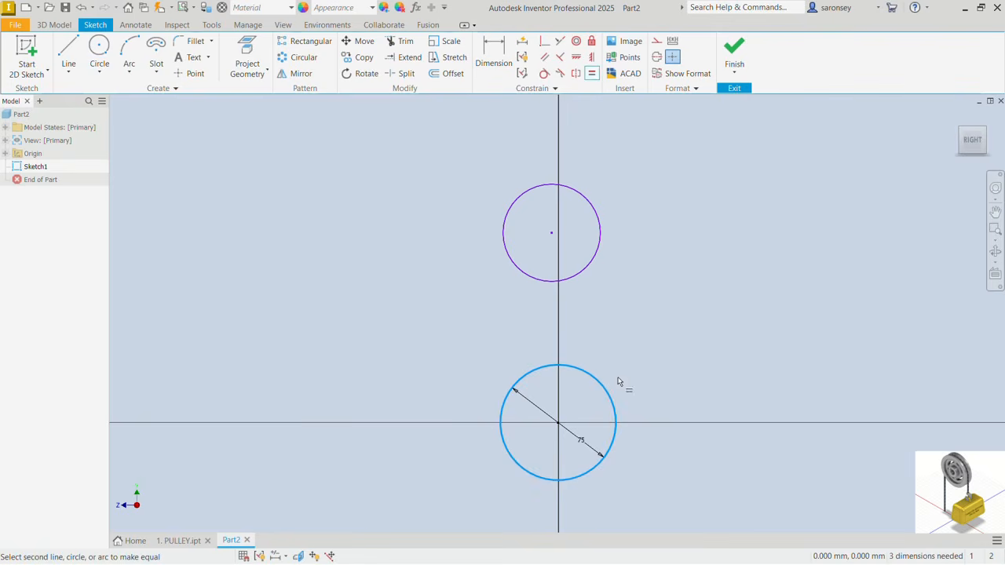
{"action": "left_click", "coordinate": [597, 264]}
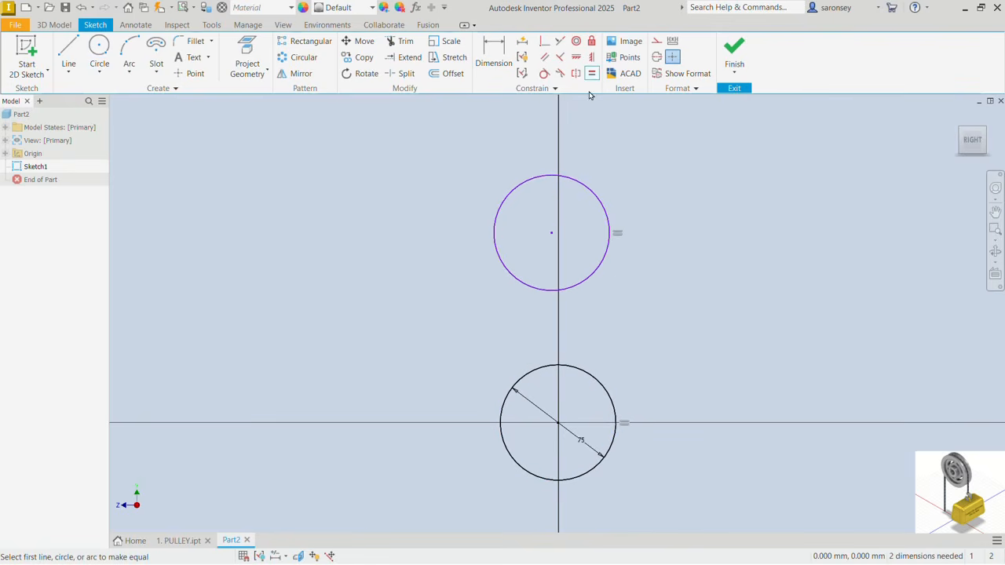
Step: Align the upper circle's center directly above the origin with a horizontal constraint between the two circle centers
{"action": "left_click", "coordinate": [592, 57]}
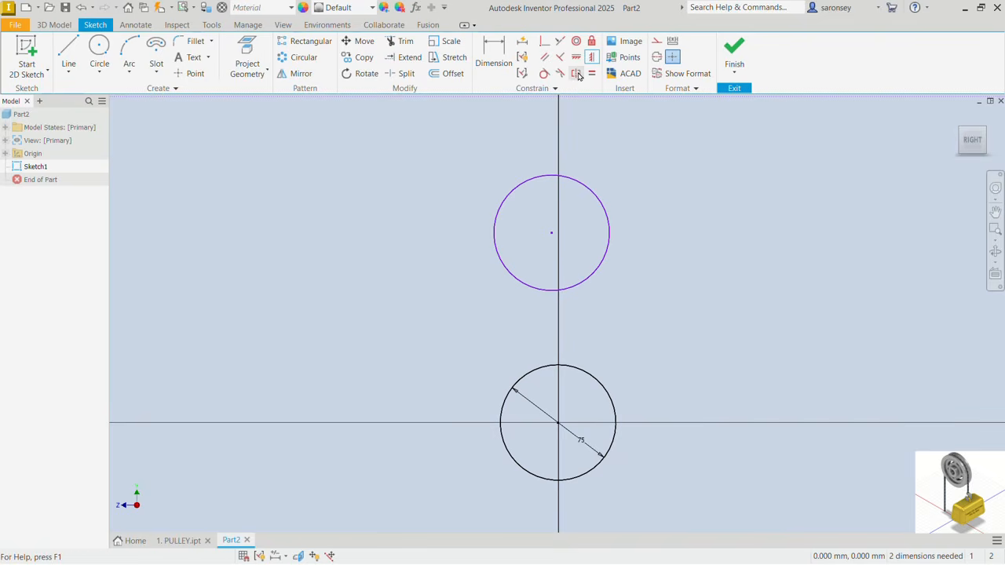
{"action": "left_click", "coordinate": [576, 56]}
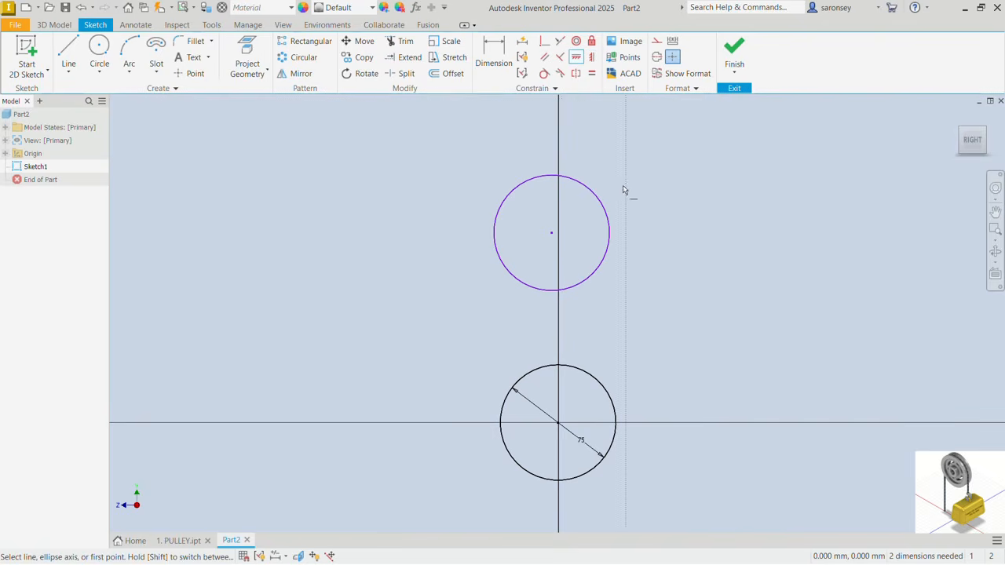
{"action": "left_click", "coordinate": [553, 236]}
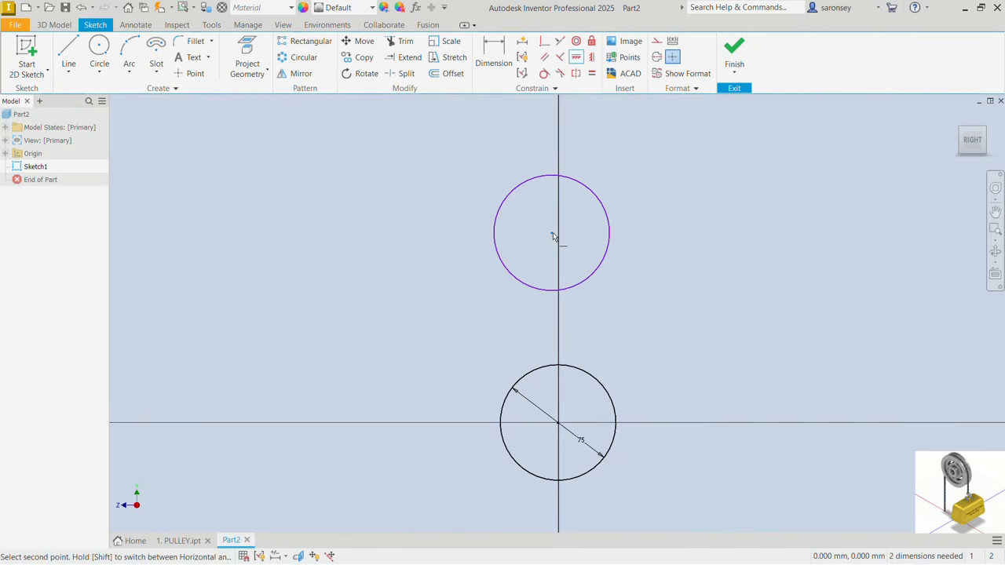
{"action": "left_click", "coordinate": [559, 424]}
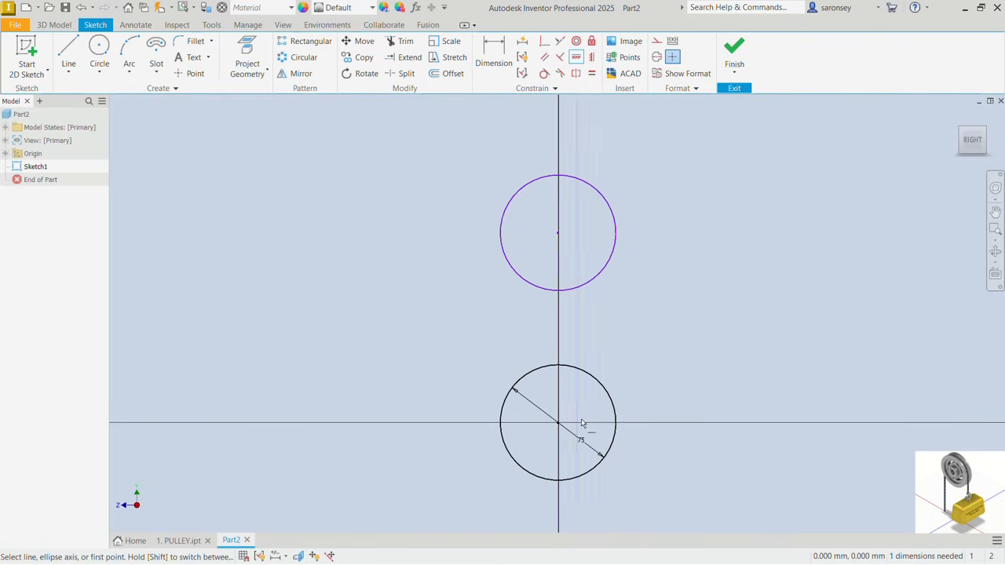
Step: Dimension the vertical distance between the two circle centers as 120 mm
{"action": "left_click", "coordinate": [489, 47]}
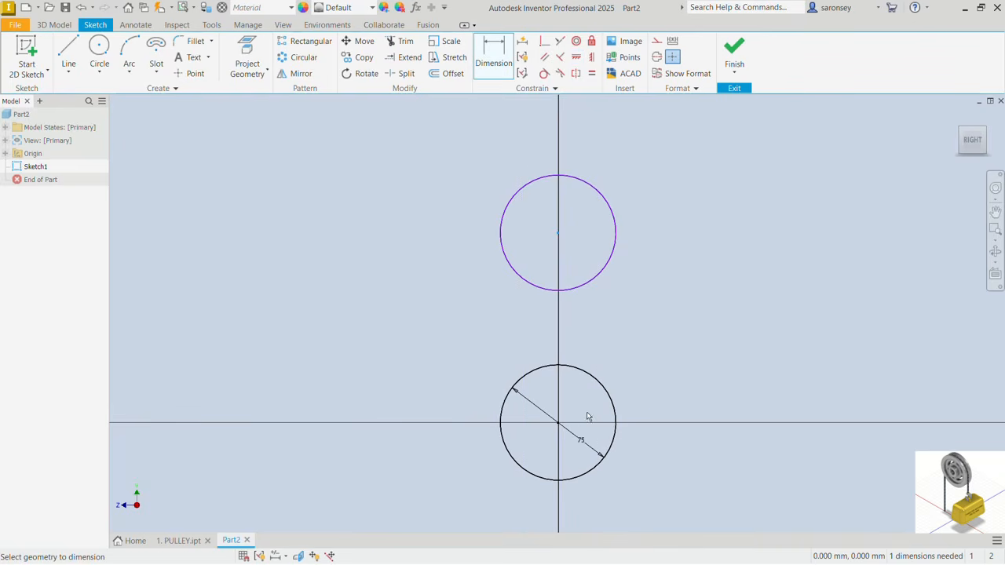
{"action": "left_click", "coordinate": [559, 424]}
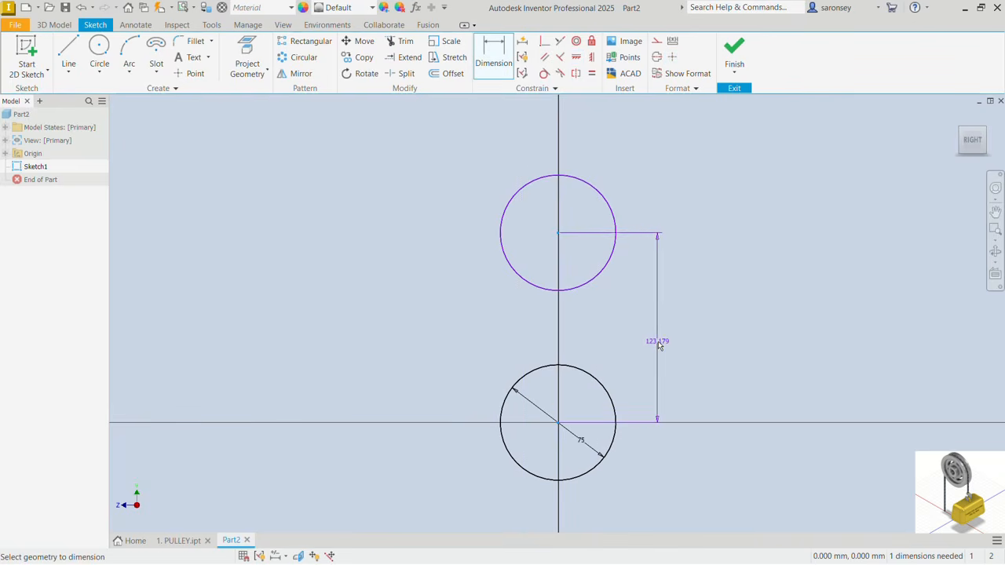
{"action": "left_click", "coordinate": [659, 345]}
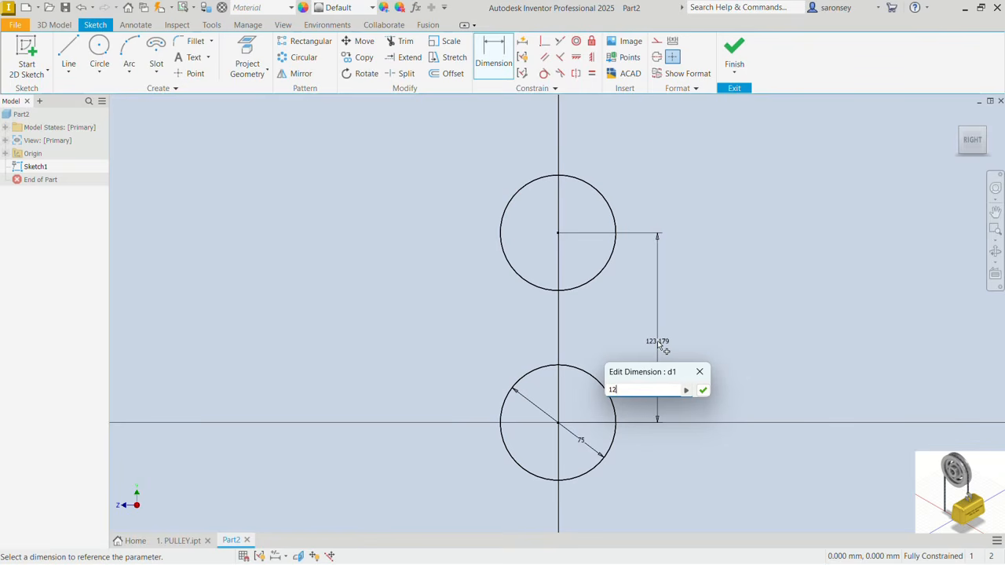
{"action": "key", "text": "Return"}
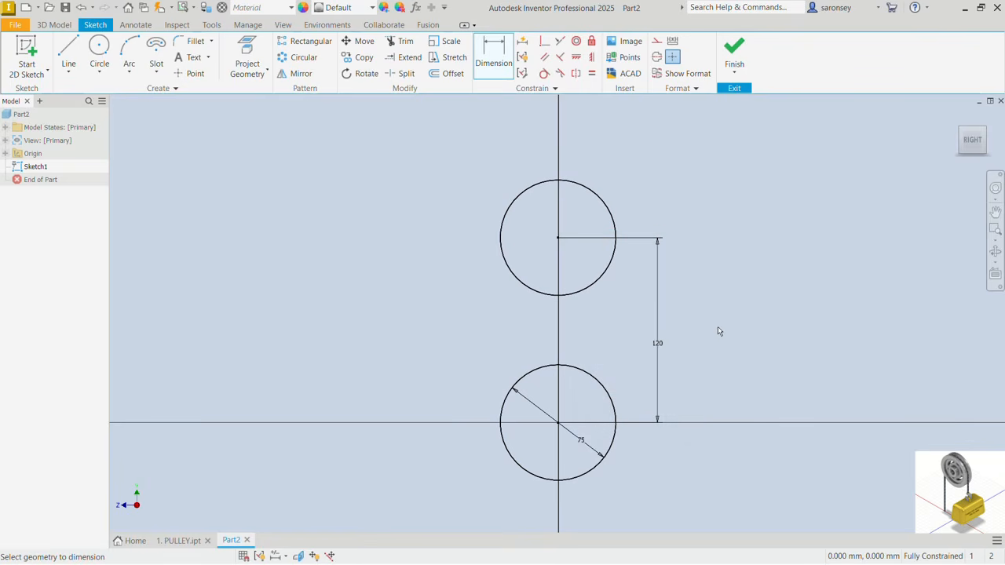
{"action": "key", "text": "Escape"}
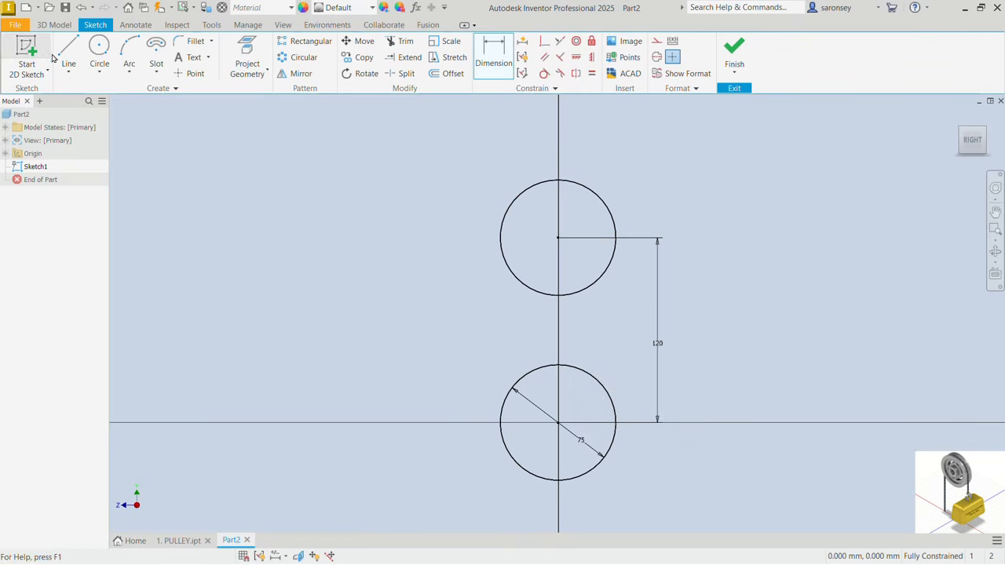
Step: Sketch a diagonal line from the upper circle's left side to the lower circle's upper right side
{"action": "key", "text": "l"}
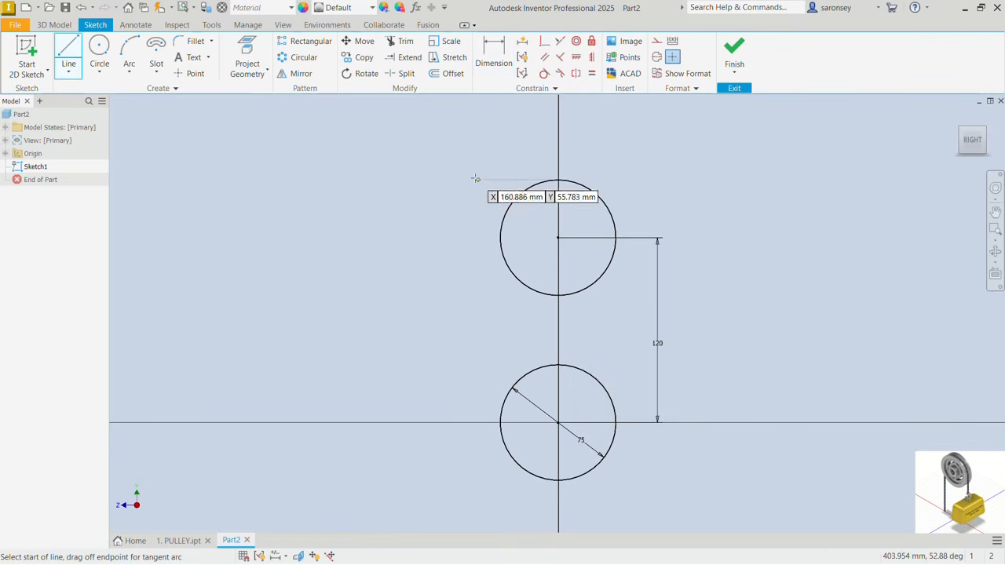
{"action": "left_click", "coordinate": [501, 237]}
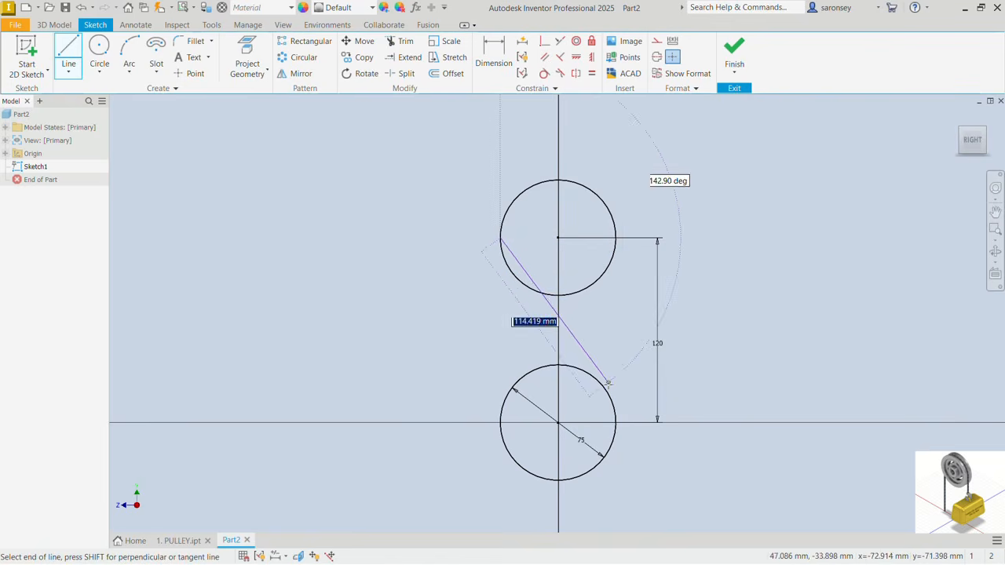
{"action": "left_click", "coordinate": [608, 392]}
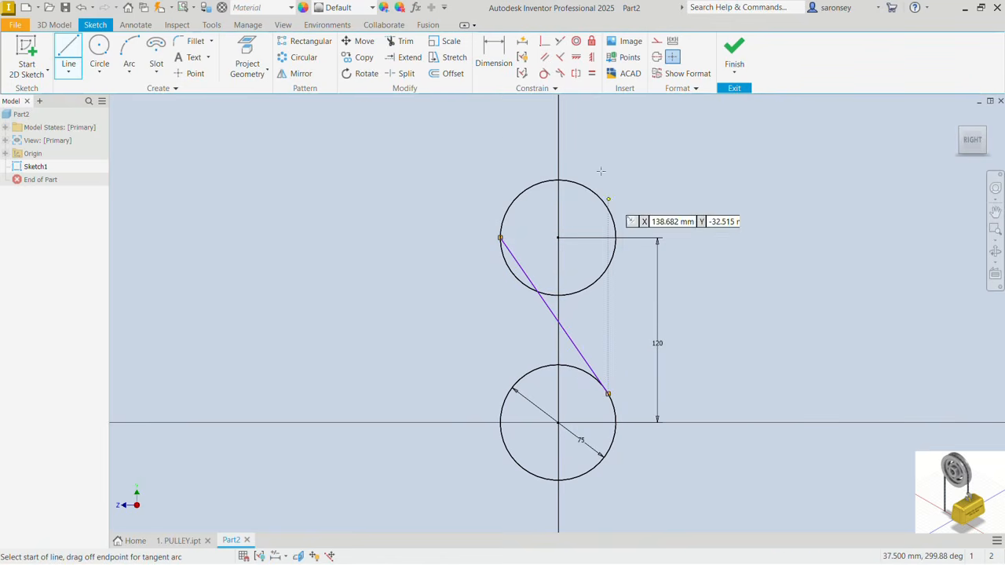
Step: Make the diagonal line tangent to both the upper and the lower circle
{"action": "left_click", "coordinate": [543, 73]}
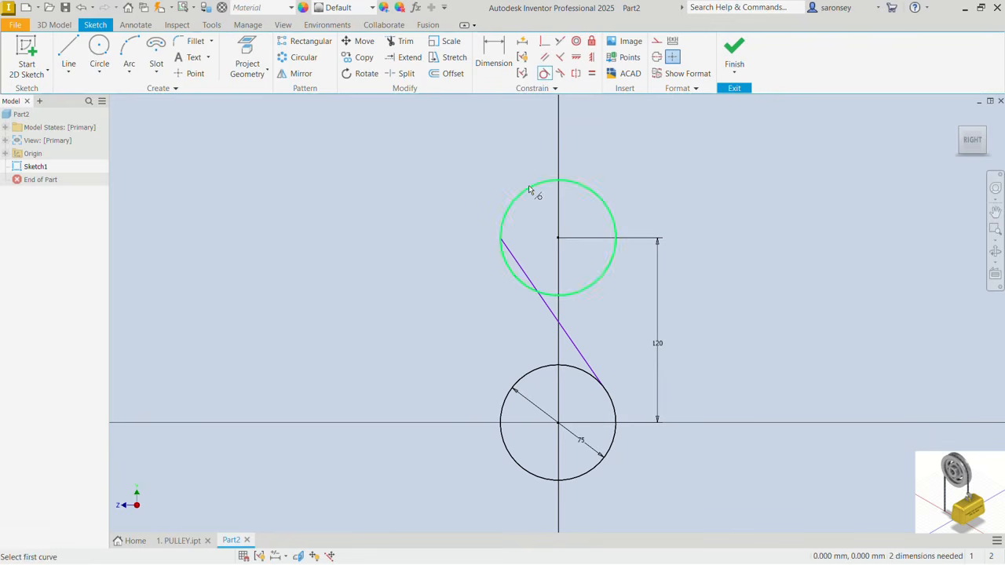
{"action": "left_click", "coordinate": [531, 193]}
{"action": "left_click", "coordinate": [553, 317]}
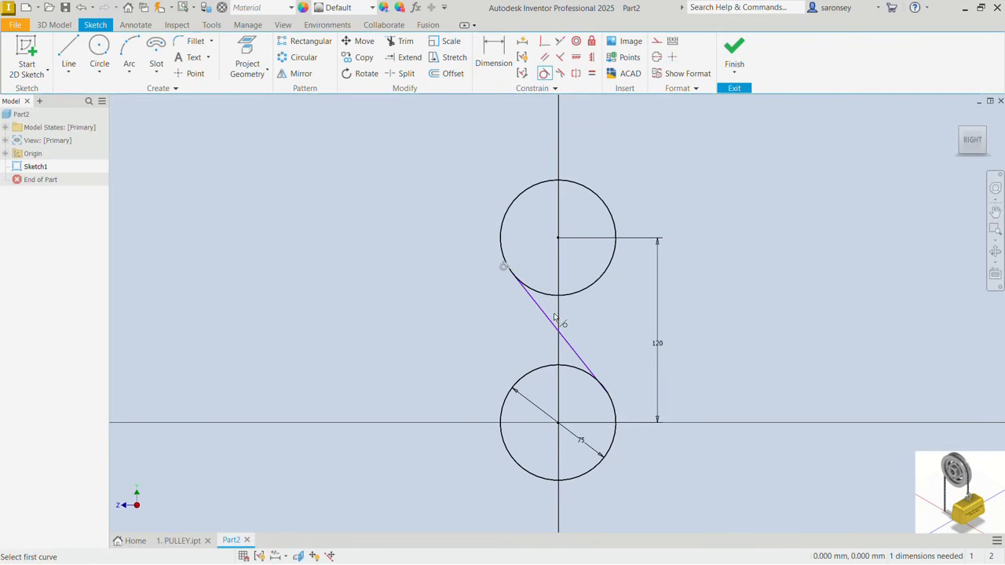
{"action": "left_click", "coordinate": [586, 366]}
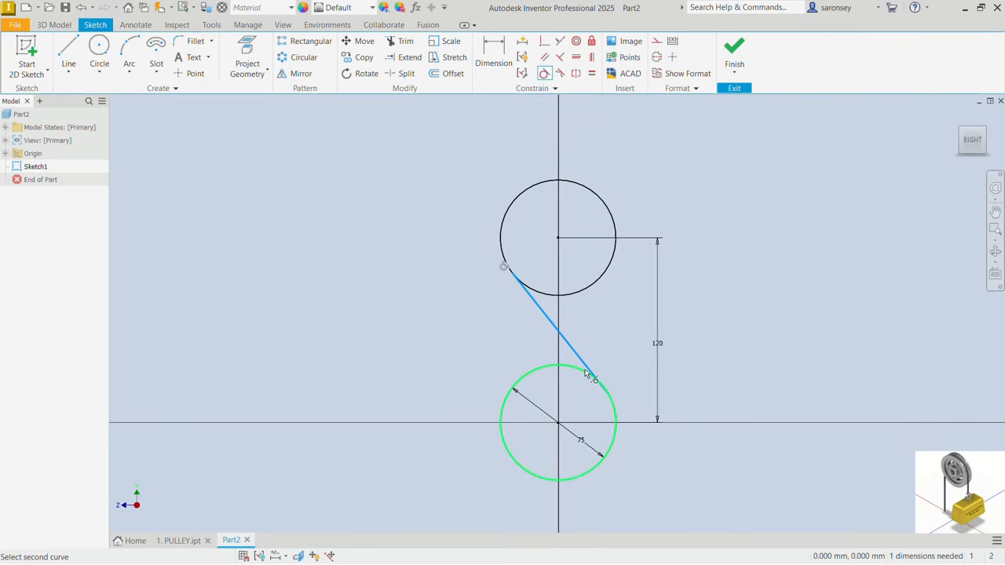
{"action": "left_click", "coordinate": [586, 374]}
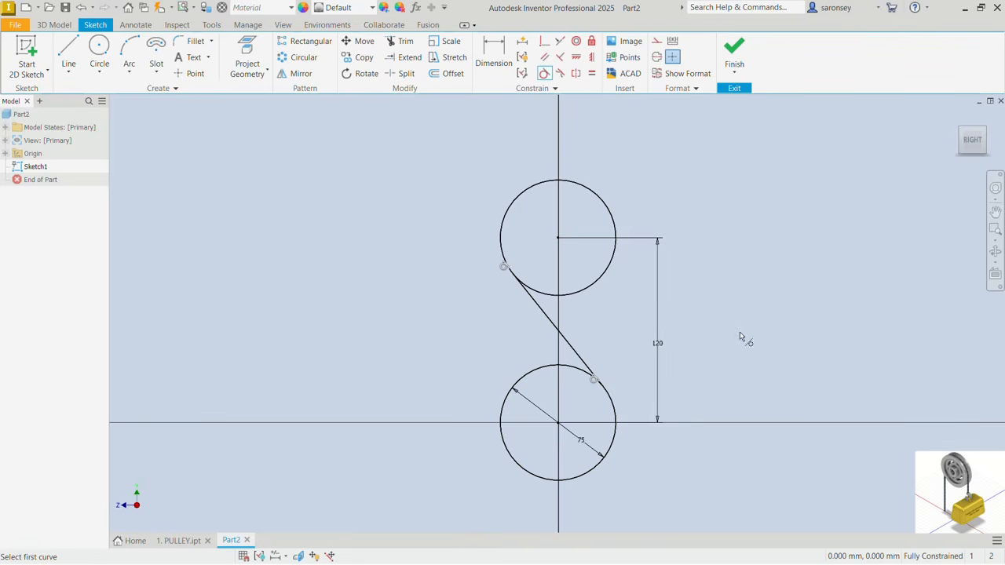
{"action": "right_click", "coordinate": [753, 279]}
{"action": "left_click", "coordinate": [788, 279]}
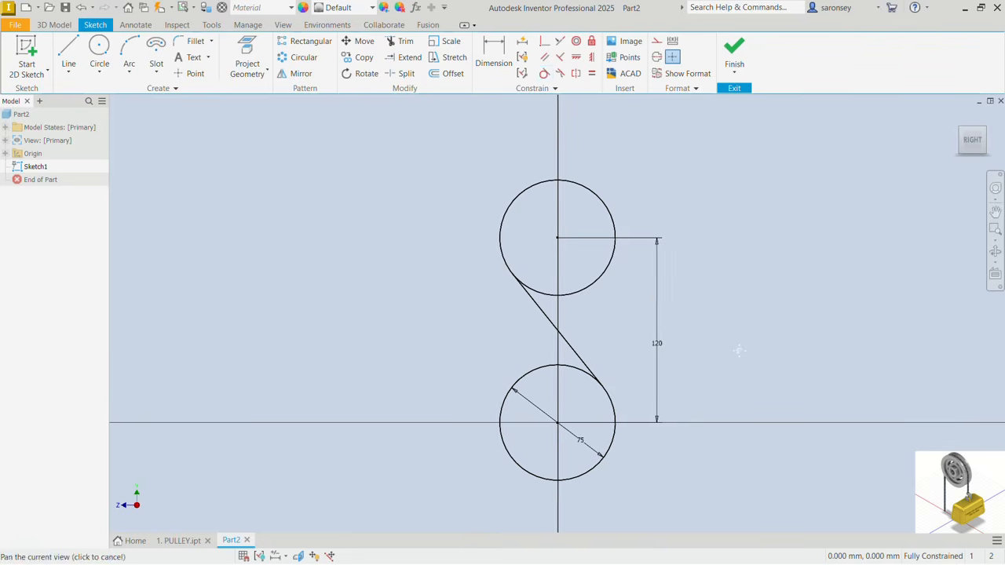
Step: Sketch a three-point arc of about 84 mm radius curving beneath the lower circle, with its ends on either side of the circle
{"action": "middle_click_drag", "start_coordinate": [740, 348], "coordinate": [715, 300]}
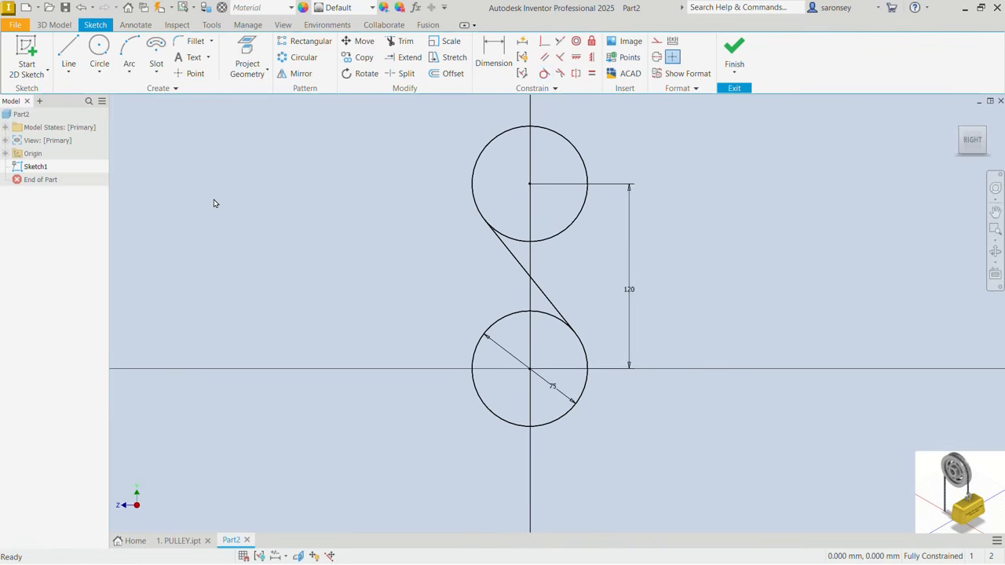
{"action": "left_click", "coordinate": [134, 75]}
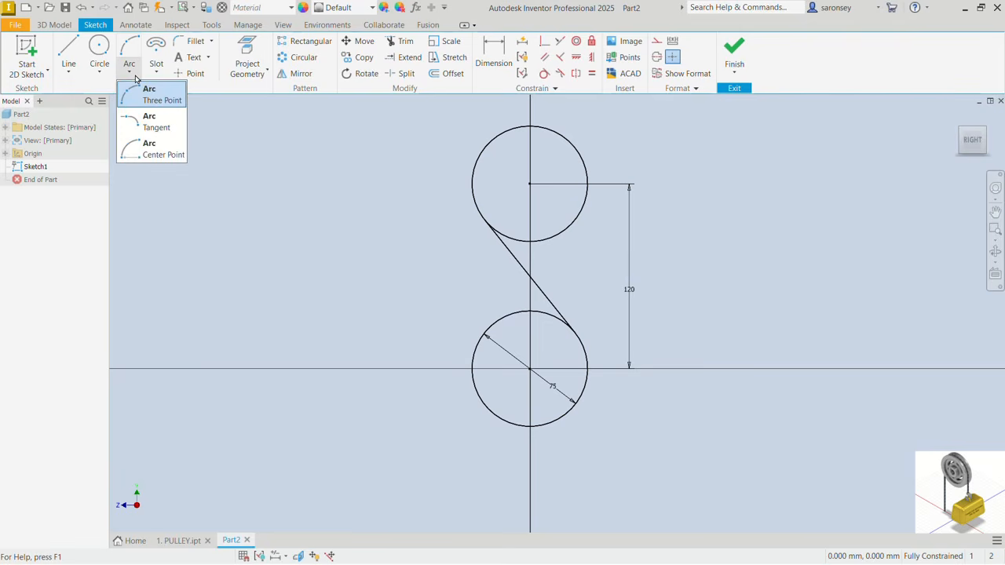
{"action": "left_click", "coordinate": [161, 95]}
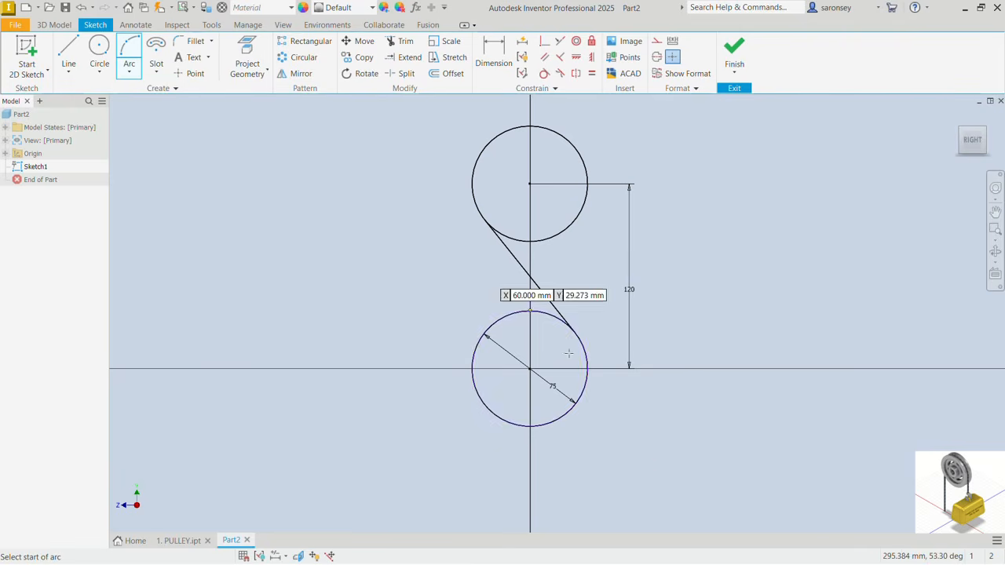
{"action": "left_click", "coordinate": [409, 349]}
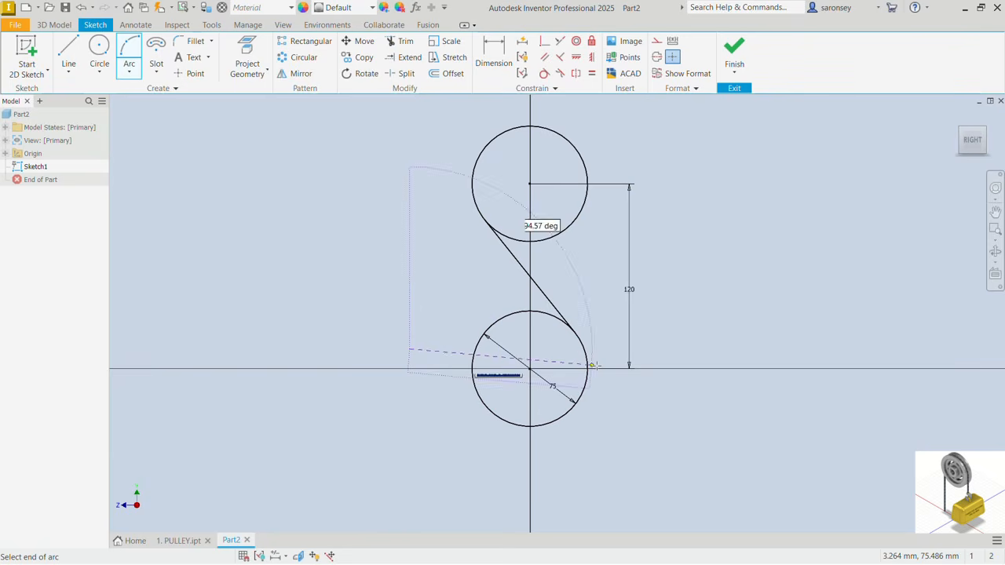
{"action": "left_click", "coordinate": [664, 351]}
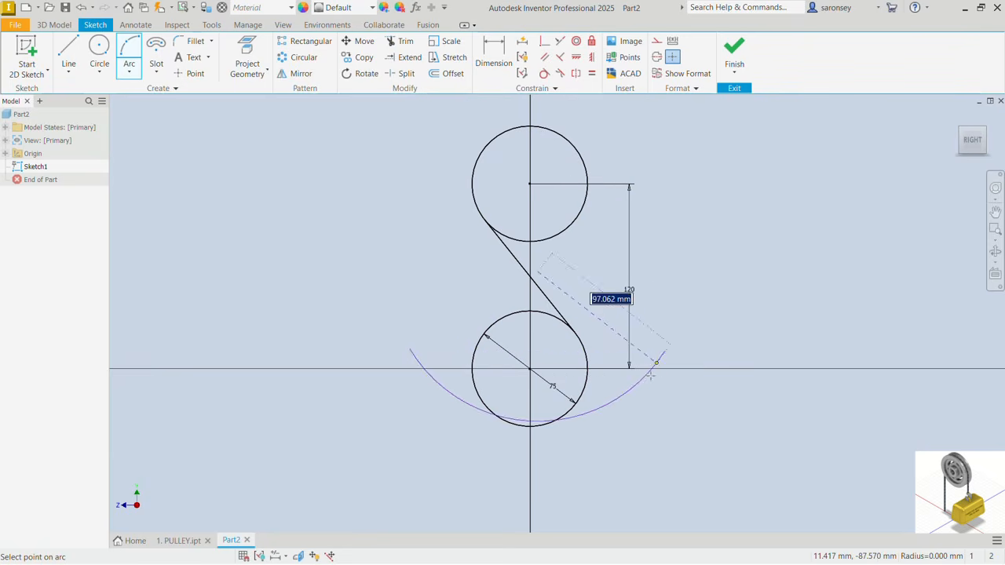
{"action": "left_click", "coordinate": [608, 483]}
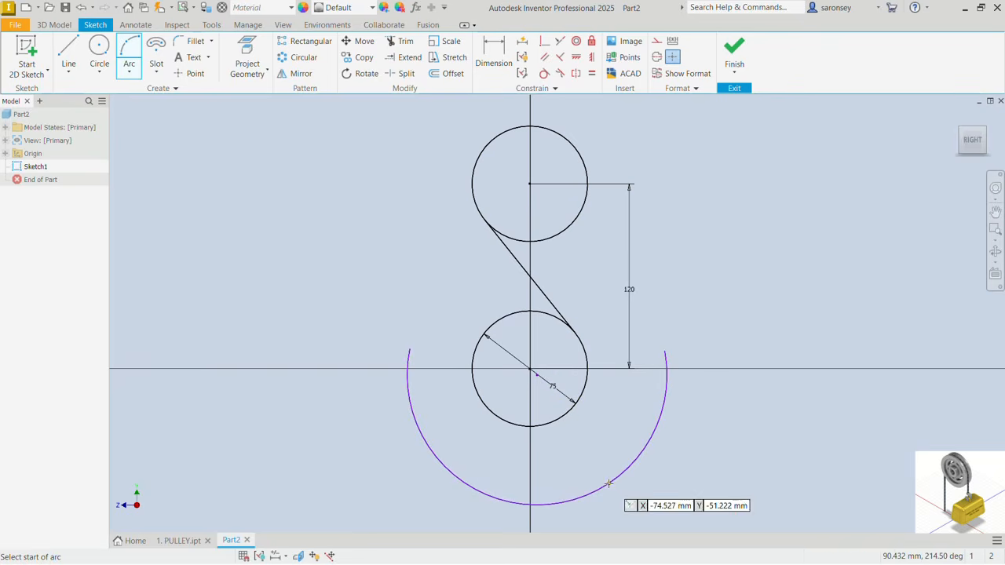
{"action": "right_click", "coordinate": [749, 292]}
{"action": "left_click", "coordinate": [795, 292]}
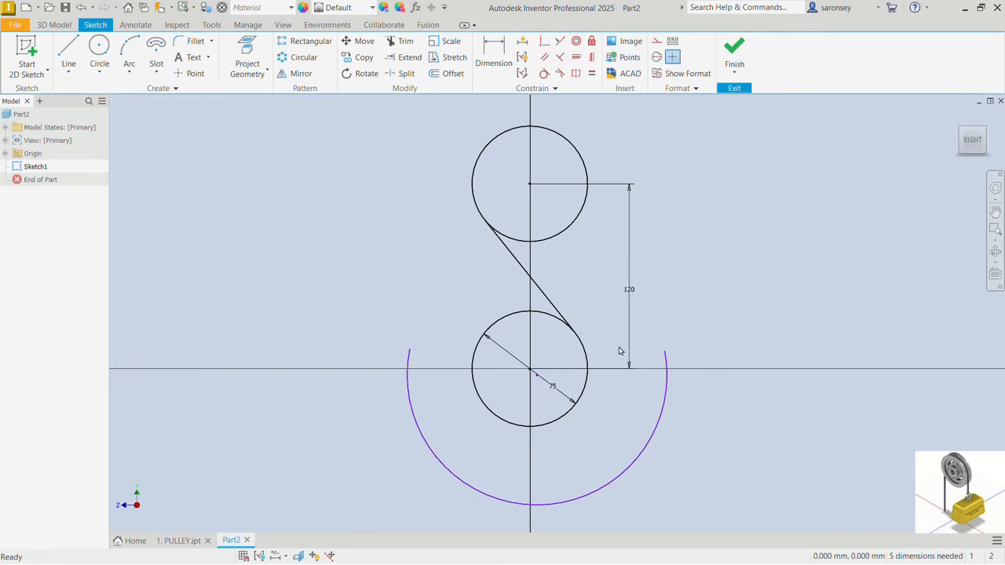
Step: Dimension the horizontal offset between the lower circle's center and the arc's center as 20 mm
{"action": "scroll", "coordinate": [536, 384], "scroll_direction": "up", "scroll_amount": 3}
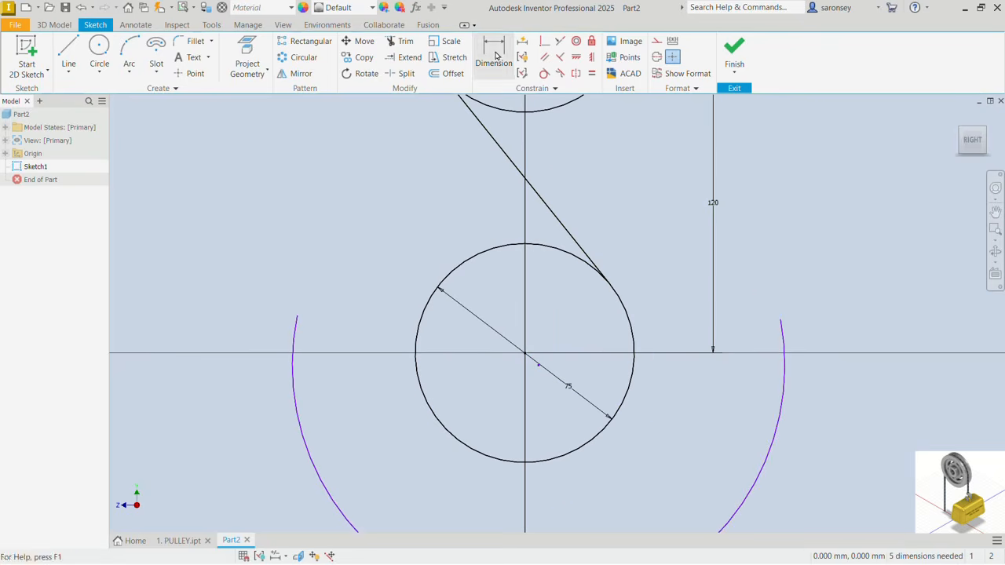
{"action": "key", "text": "d"}
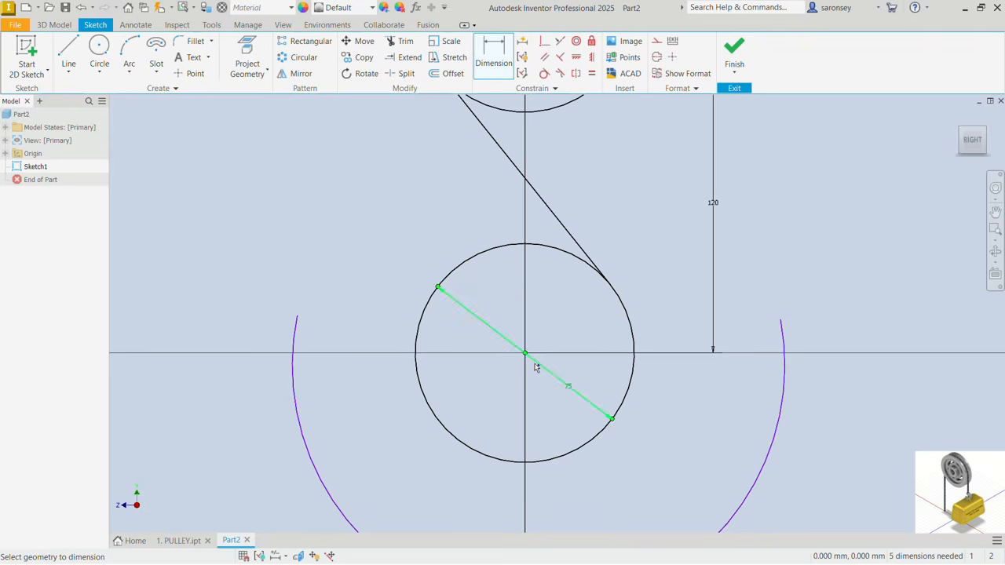
{"action": "left_click", "coordinate": [539, 368]}
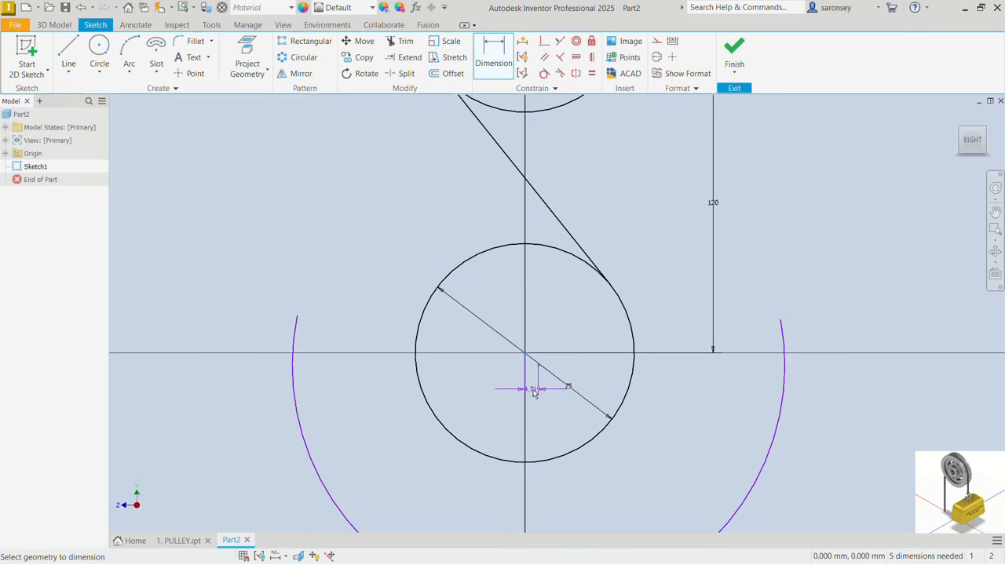
{"action": "type", "text": "2"}
{"action": "left_click", "coordinate": [537, 397]}
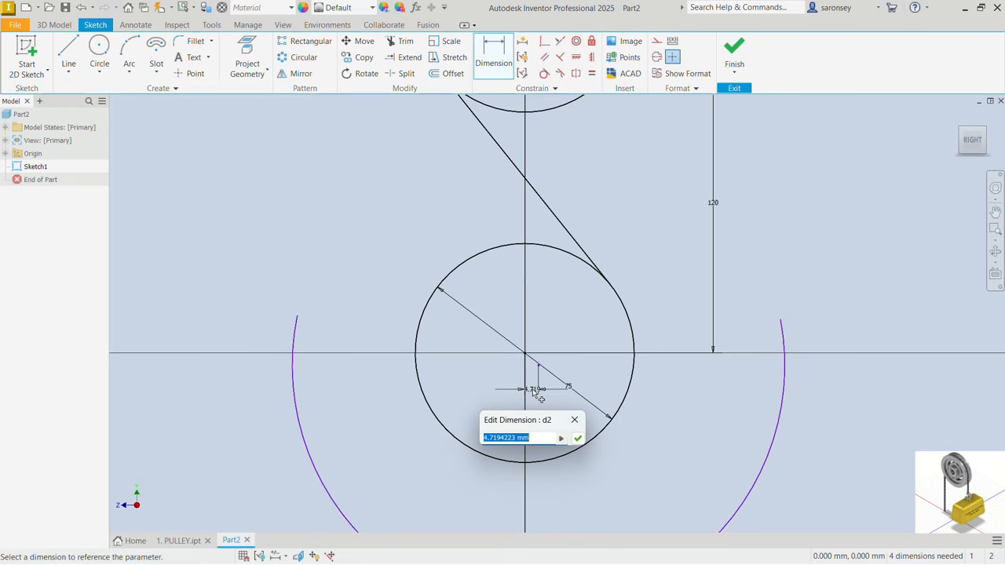
{"action": "type", "text": "20"}
{"action": "key", "text": "Return"}
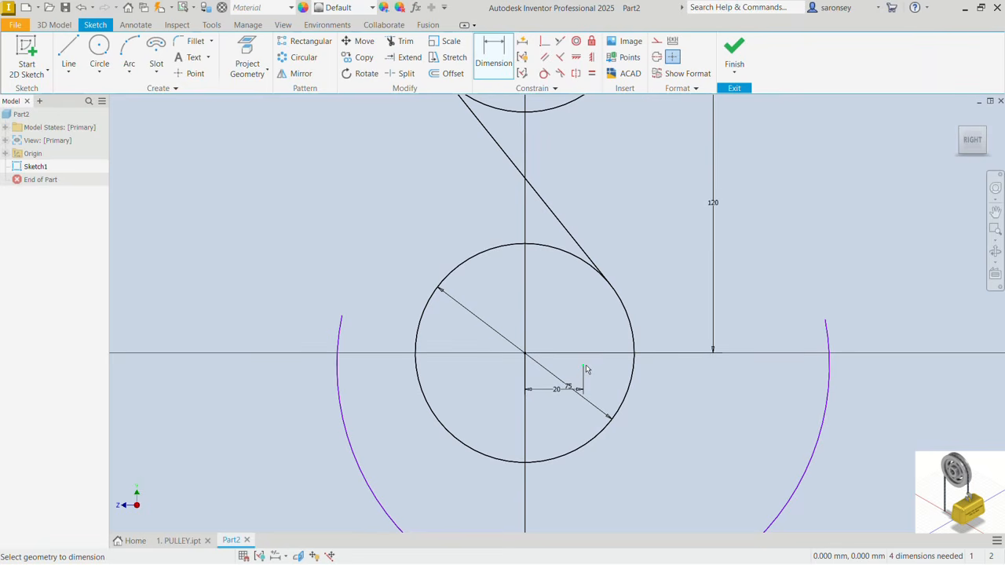
Step: Dimension the vertical offset between the arc's center and the lower circle's center as 5 mm
{"action": "left_click", "coordinate": [585, 366]}
{"action": "left_click", "coordinate": [524, 355]}
{"action": "left_click", "coordinate": [656, 368]}
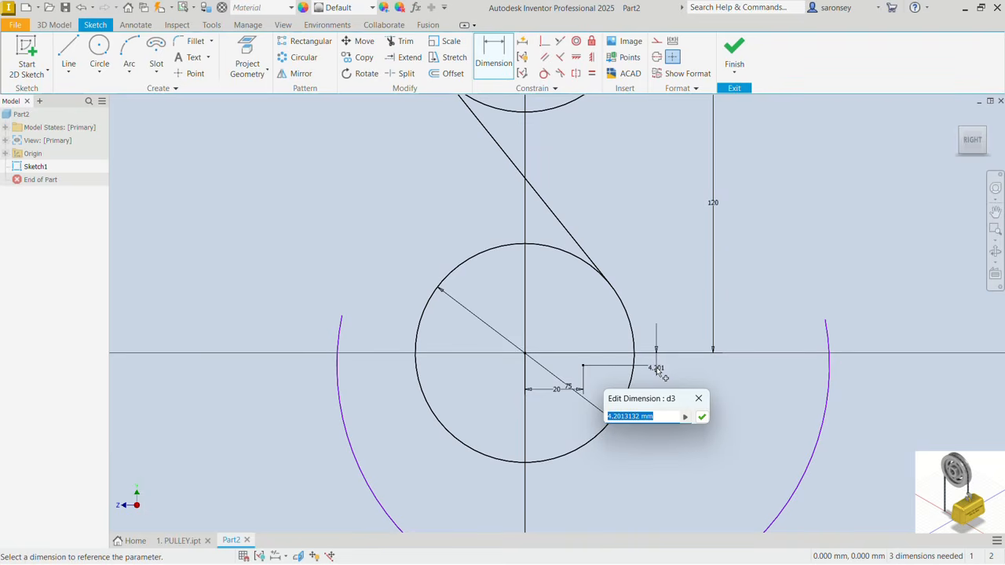
{"action": "type", "text": "5"}
{"action": "key", "text": "Return"}
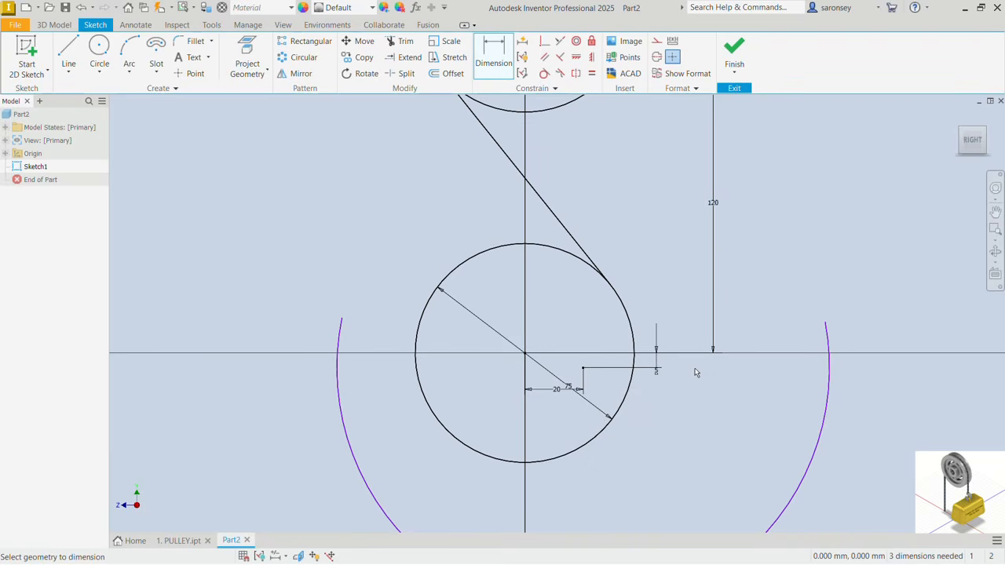
Step: Dimension the large arc's radius as 100 mm
{"action": "scroll", "coordinate": [694, 368], "scroll_direction": "down", "scroll_amount": 1}
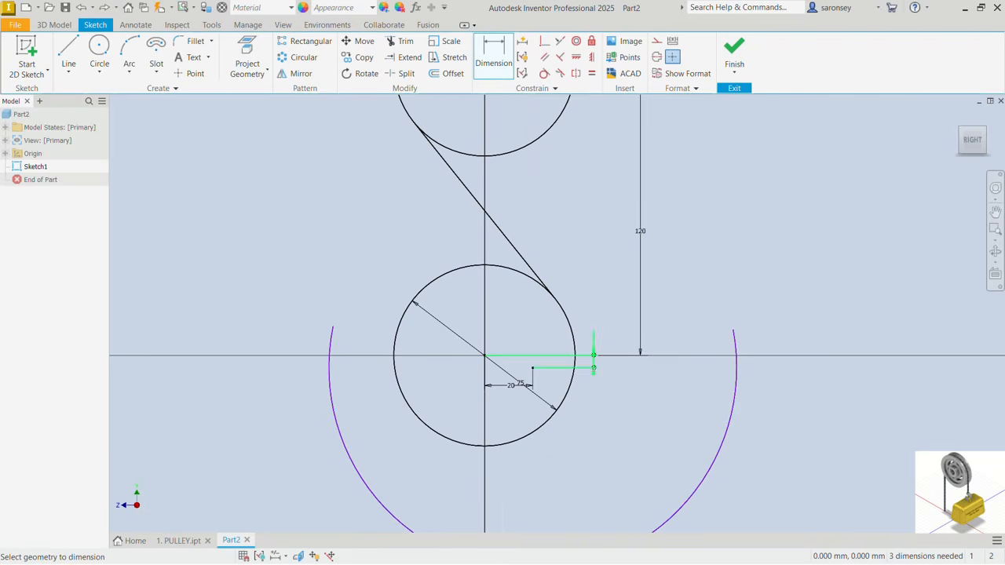
{"action": "left_click", "coordinate": [734, 403]}
{"action": "left_click", "coordinate": [791, 419]}
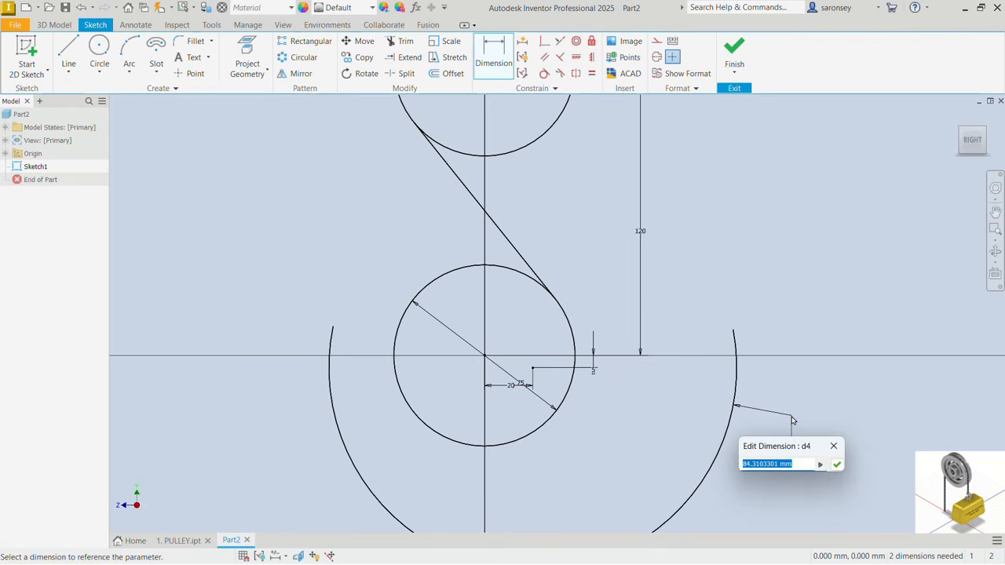
{"action": "type", "text": "100"}
{"action": "key", "text": "Return"}
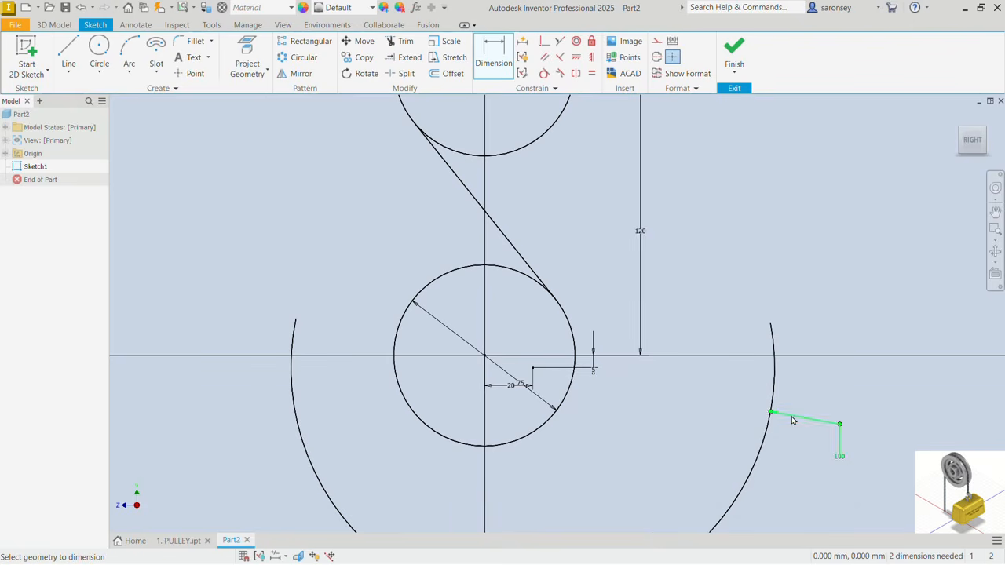
{"action": "right_click", "coordinate": [693, 234]}
{"action": "left_click", "coordinate": [746, 231]}
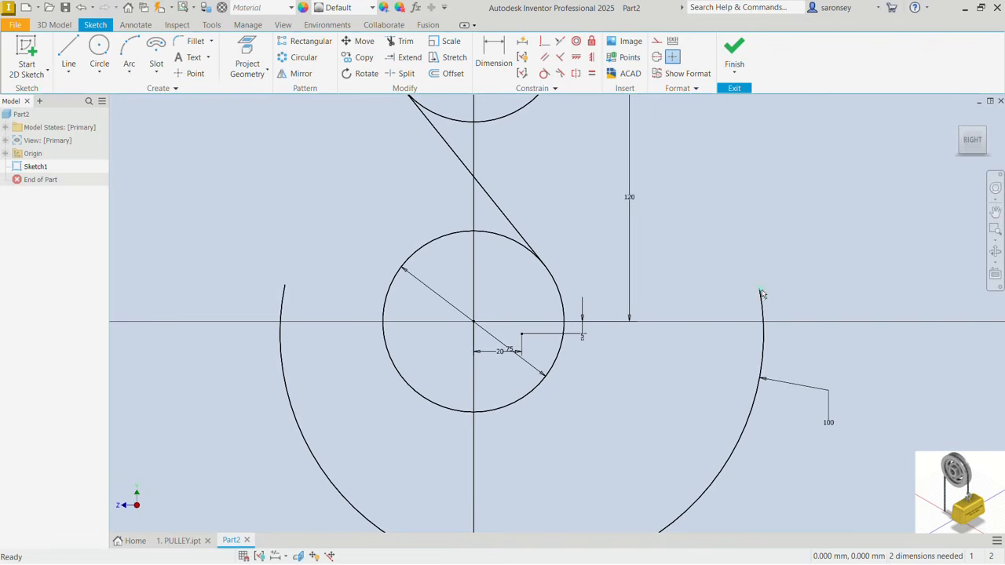
Step: Extend the arc's right end upward and sketch a line to it from the upper circle's right quadrant
{"action": "left_click_drag", "start_coordinate": [761, 293], "coordinate": [721, 201]}
{"action": "middle_click_drag", "start_coordinate": [751, 200], "coordinate": [733, 269]}
{"action": "middle_click_drag", "start_coordinate": [701, 192], "coordinate": [662, 237]}
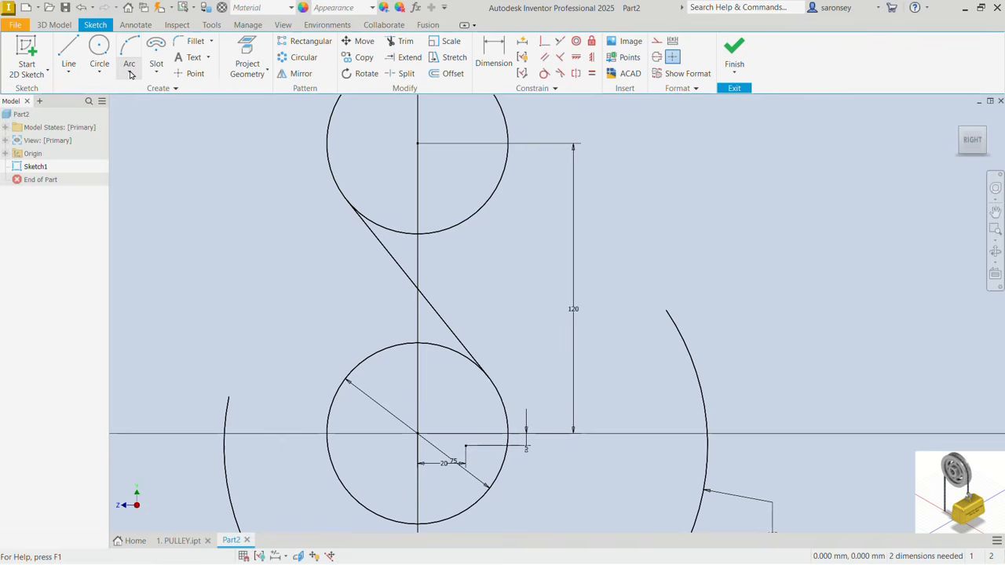
{"action": "left_click", "coordinate": [69, 53]}
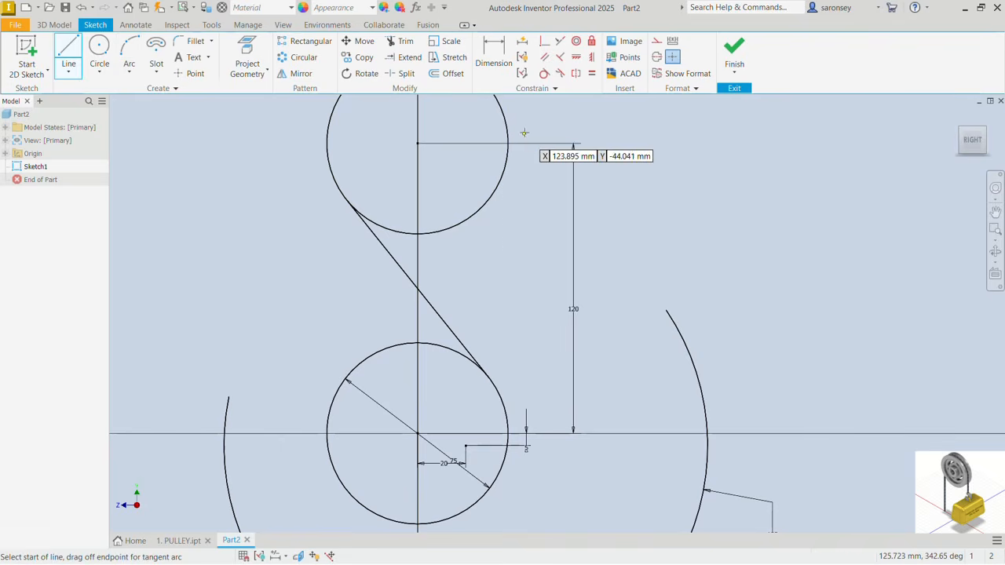
{"action": "left_click", "coordinate": [508, 144]}
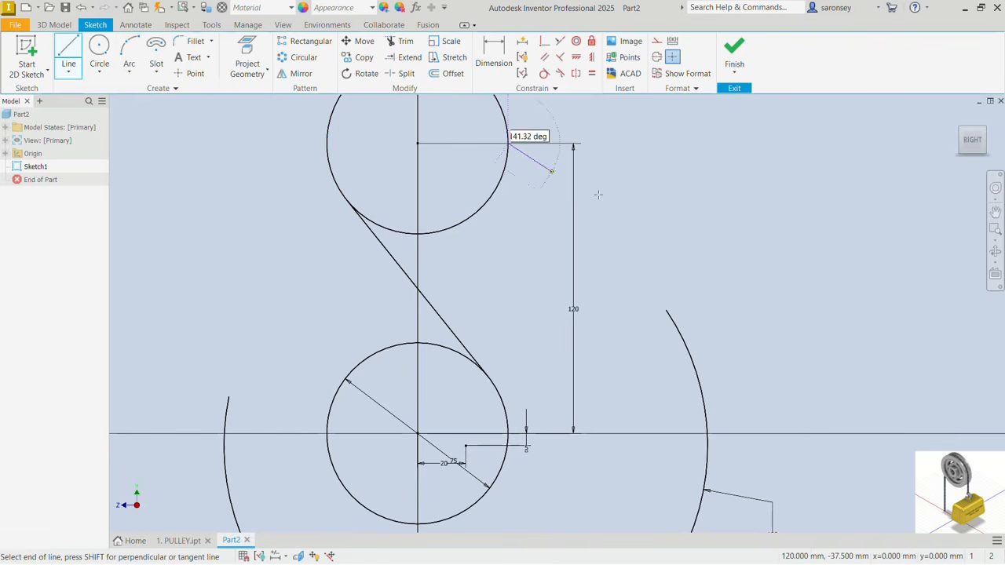
{"action": "left_click", "coordinate": [666, 309]}
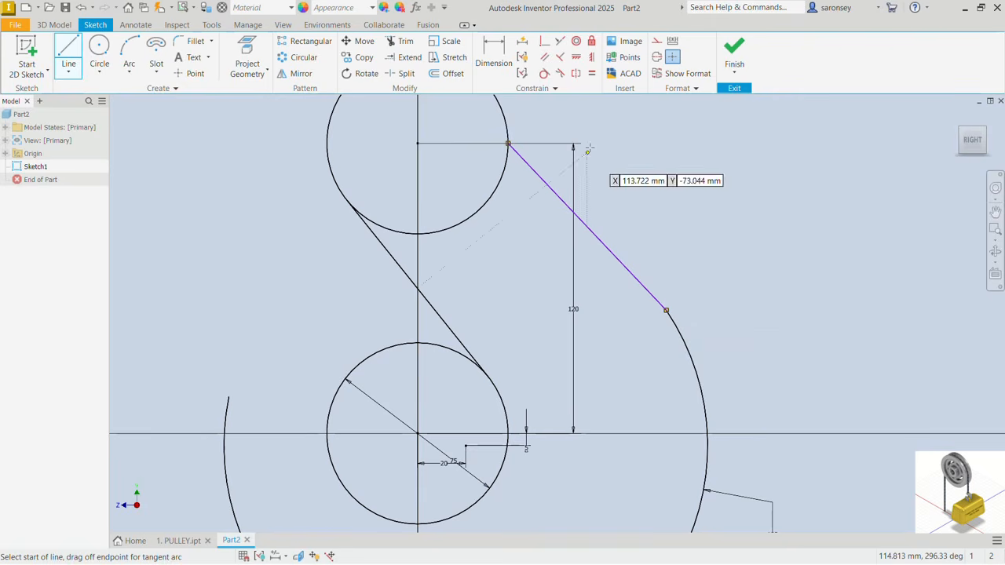
{"action": "key", "text": "Escape"}
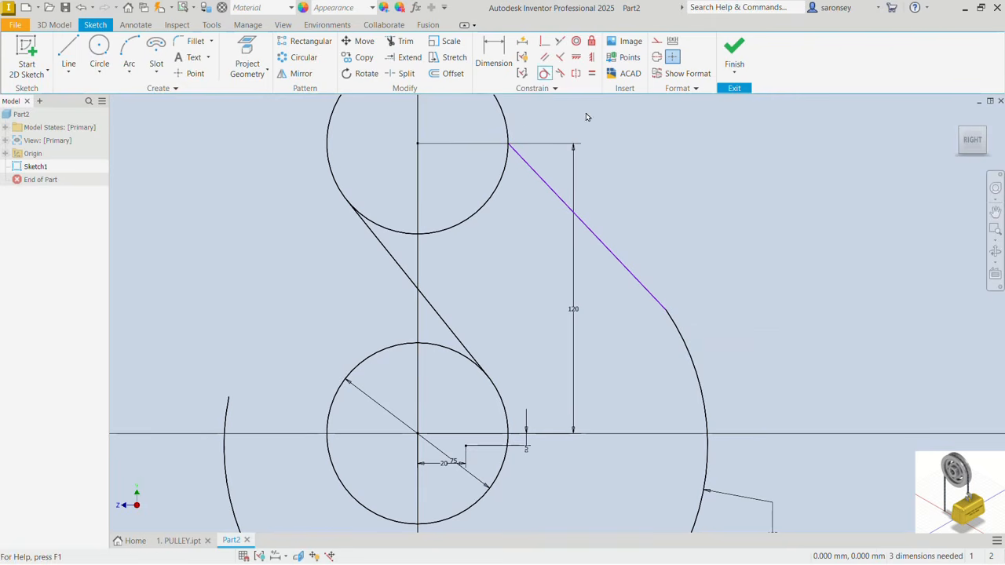
Step: Make the new outer line tangent to both the large arc and the upper circle
{"action": "left_click", "coordinate": [583, 222]}
{"action": "left_click", "coordinate": [674, 330]}
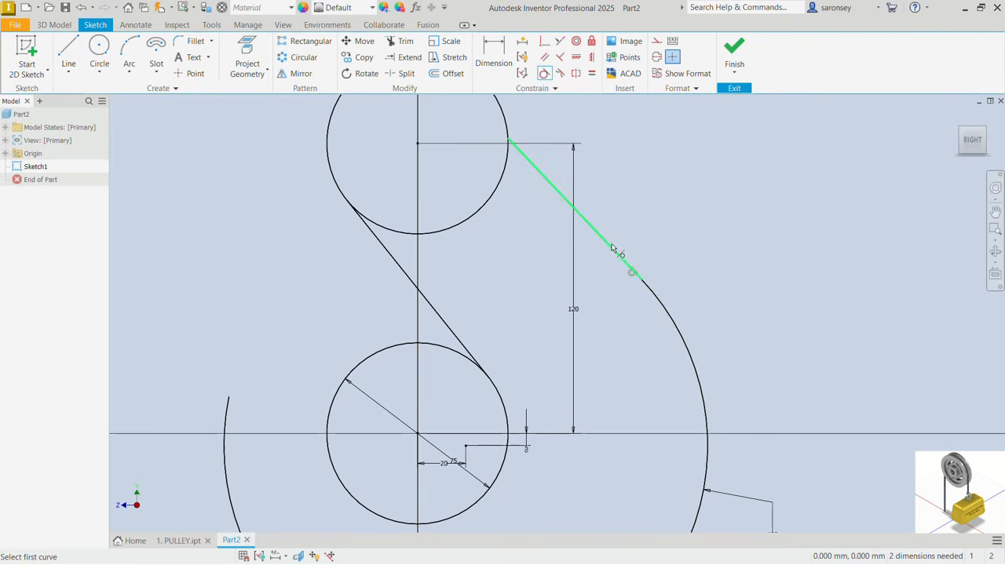
{"action": "left_click", "coordinate": [627, 268]}
{"action": "left_click", "coordinate": [515, 186]}
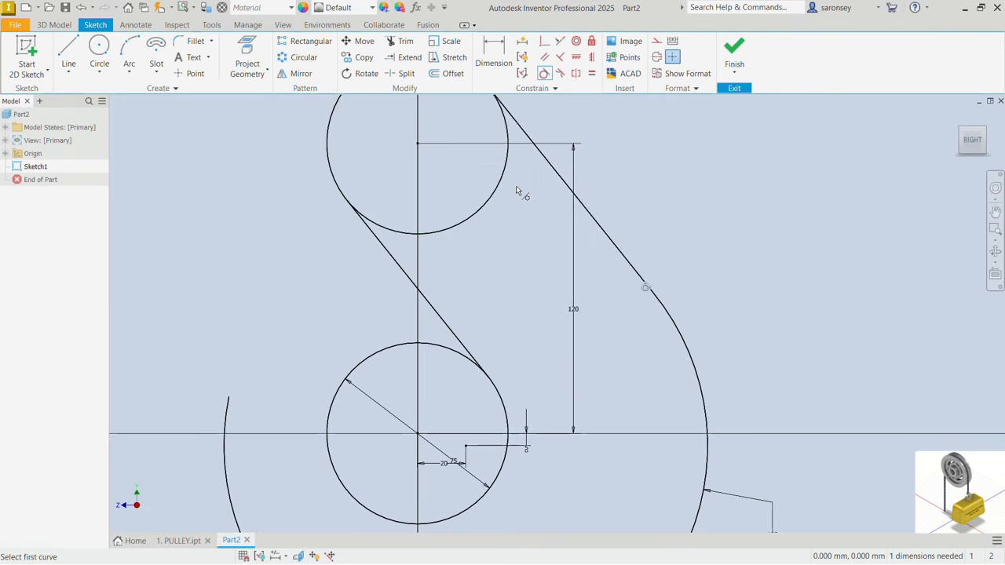
Step: Align the arc's left end level with the diagonal line's lower end using a vertical constraint
{"action": "scroll", "coordinate": [523, 193], "scroll_direction": "down", "scroll_amount": 2}
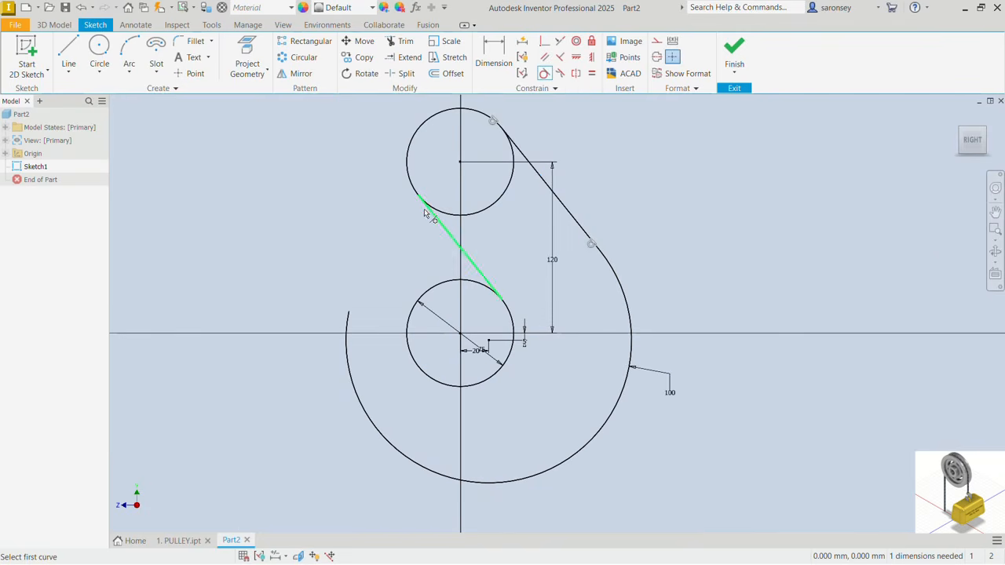
{"action": "left_click", "coordinate": [592, 57]}
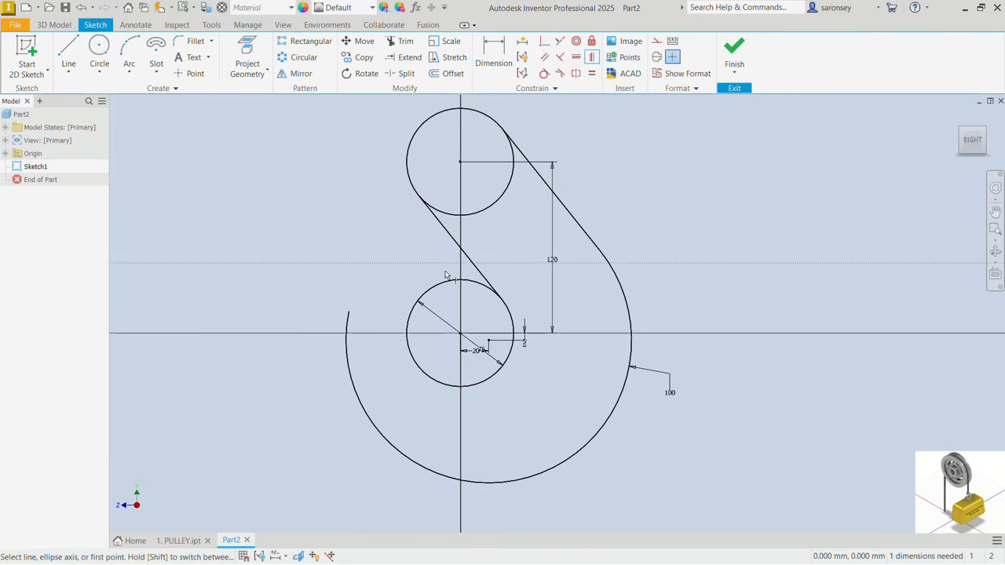
{"action": "left_click", "coordinate": [349, 313]}
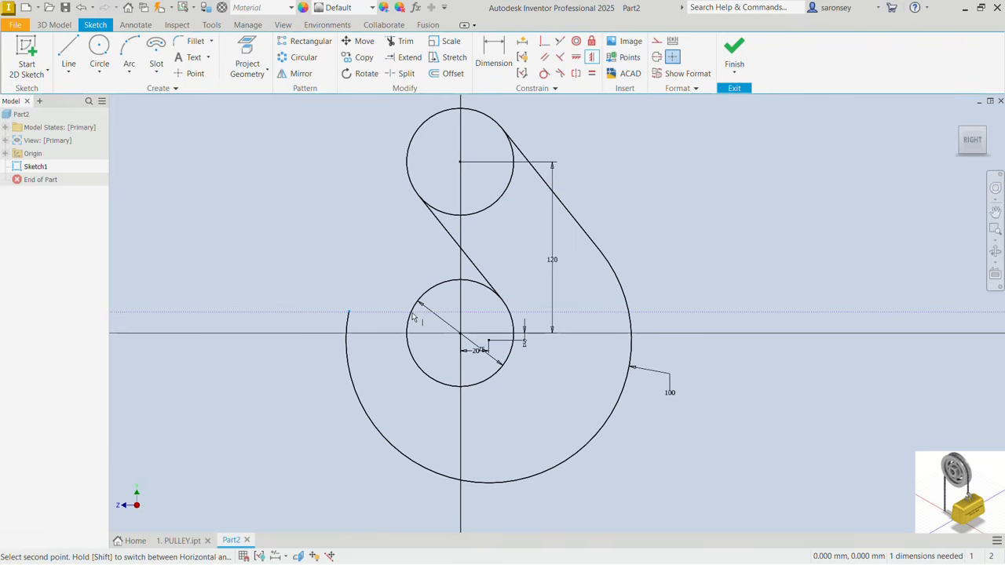
{"action": "left_click", "coordinate": [503, 302]}
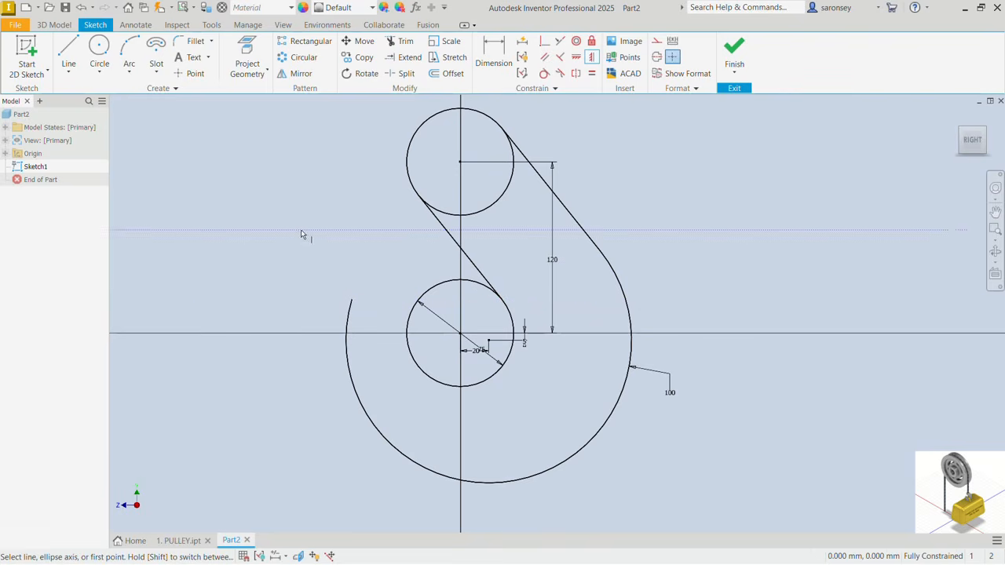
{"action": "right_click", "coordinate": [283, 219]}
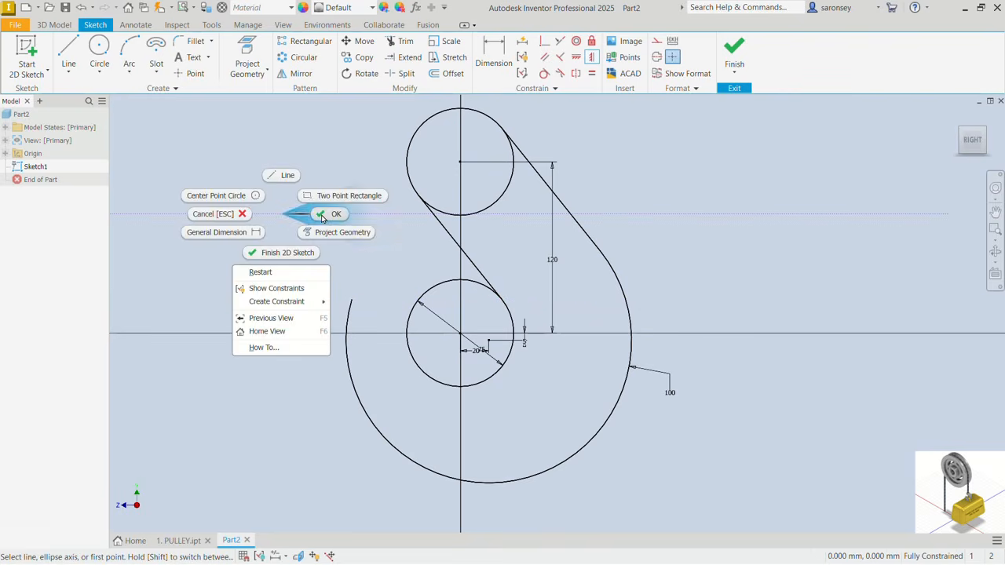
Step: Sketch a small three-point arc of about 15 mm radius upward from the large arc's left end
{"action": "left_click", "coordinate": [316, 215]}
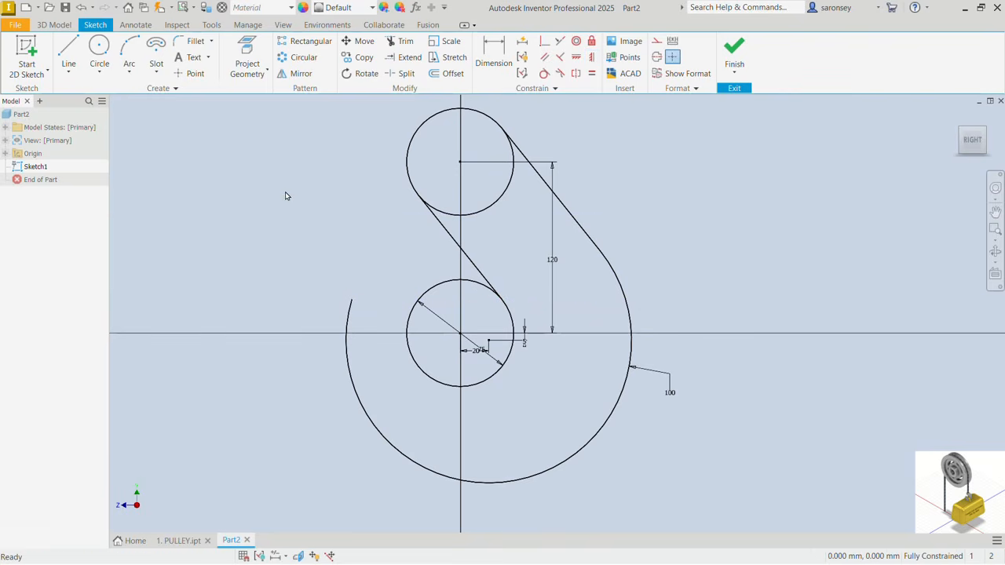
{"action": "left_click", "coordinate": [130, 50]}
{"action": "scroll", "coordinate": [423, 290], "scroll_direction": "up", "scroll_amount": 1}
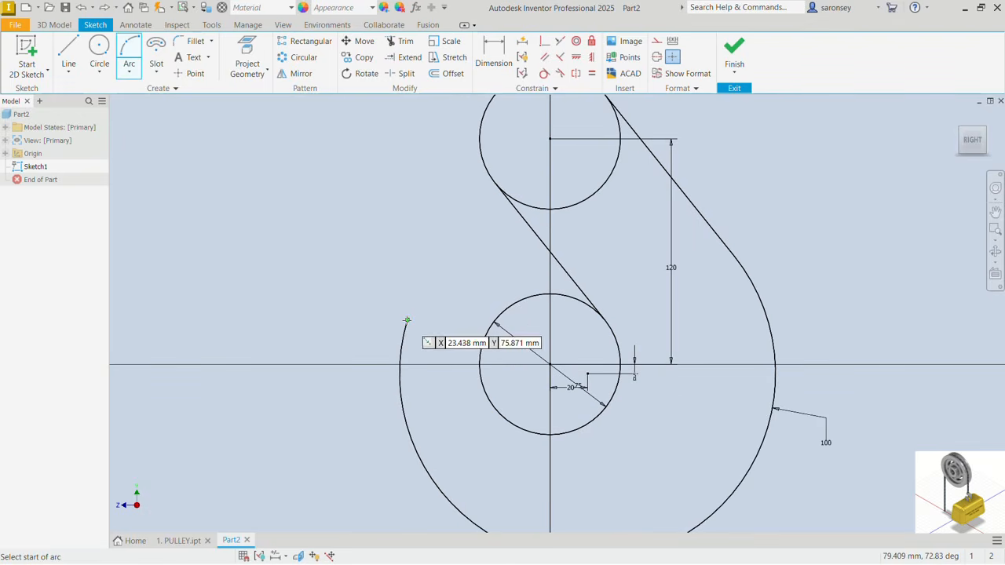
{"action": "left_click", "coordinate": [407, 320]}
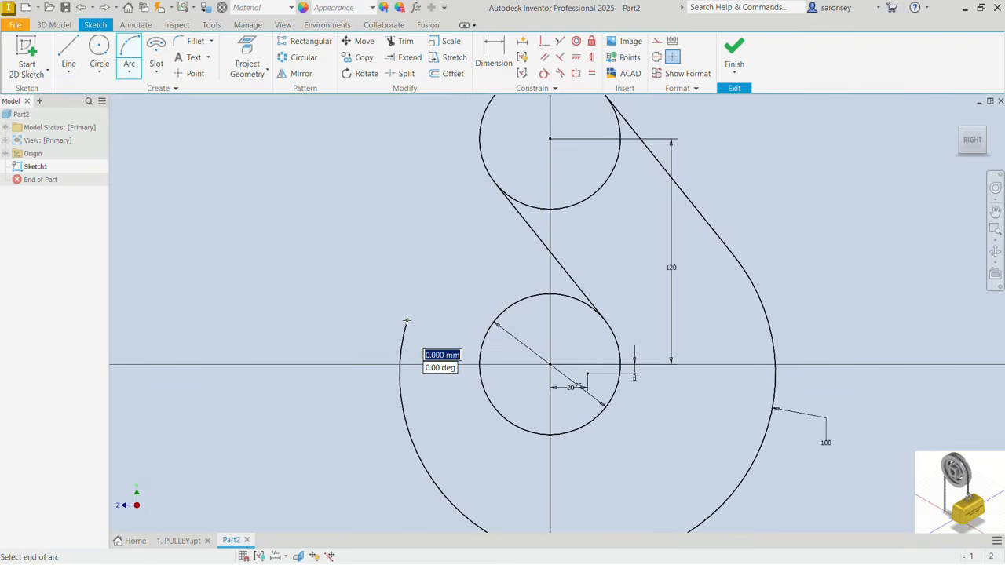
{"action": "left_click", "coordinate": [400, 280]}
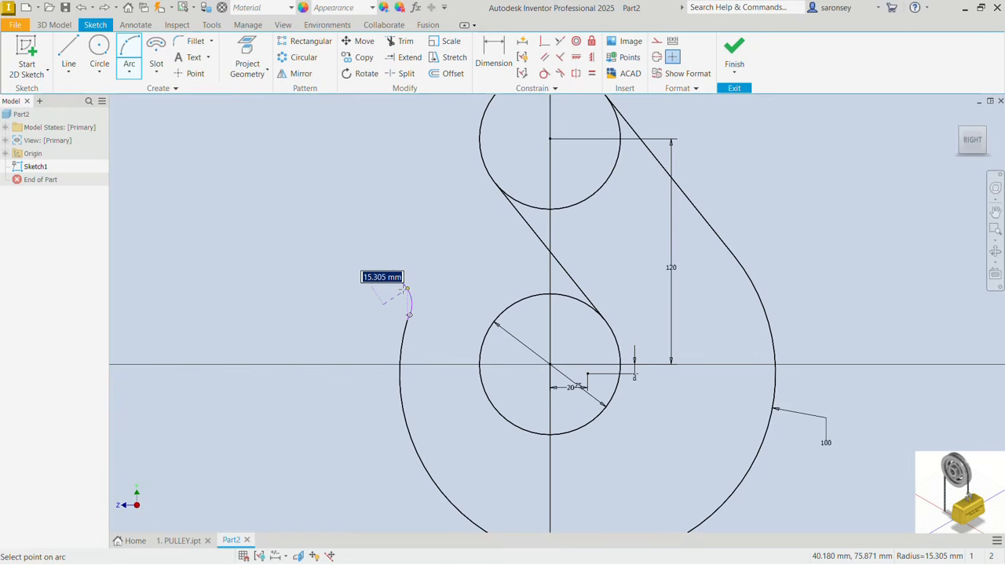
{"action": "left_click", "coordinate": [405, 289]}
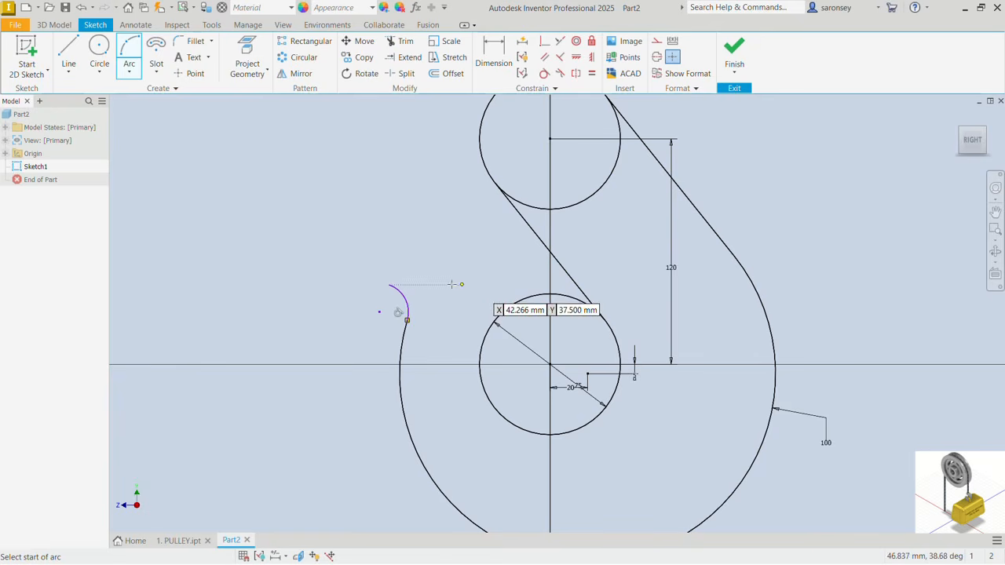
Step: Sketch a three-point arc from the lower circle's upper-left edge up toward the small arc, leaving a gap between their free ends
{"action": "left_click", "coordinate": [495, 321]}
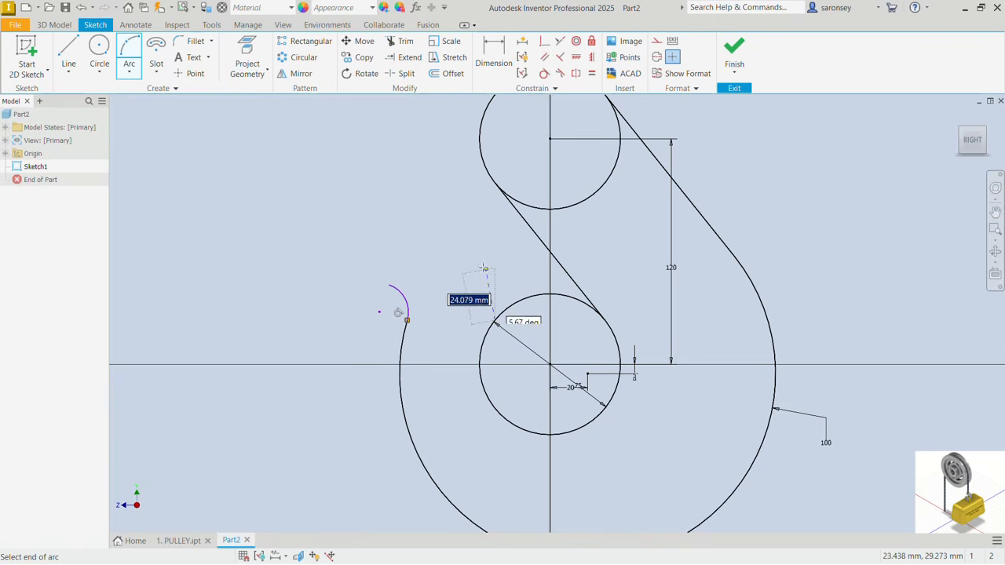
{"action": "left_click", "coordinate": [437, 251]}
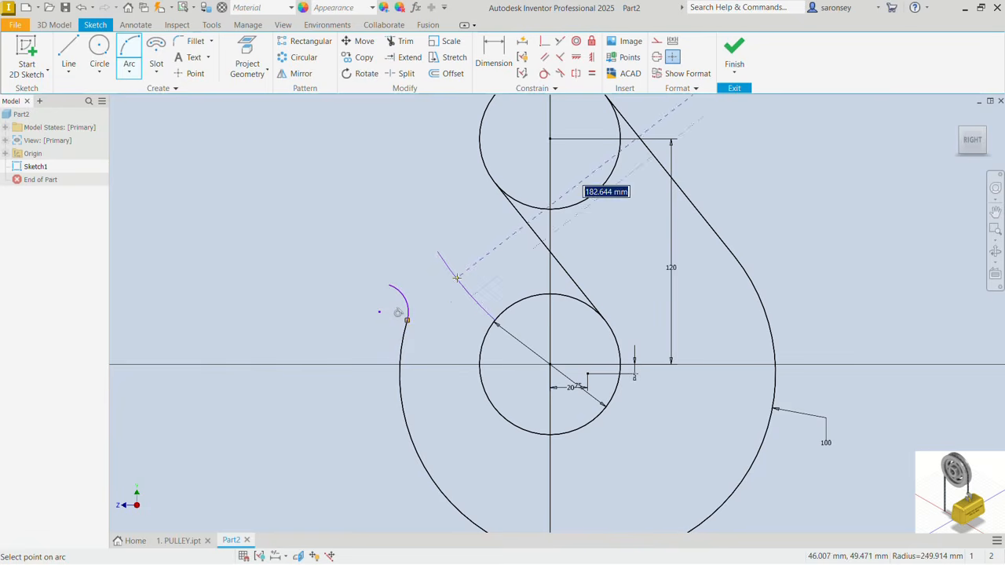
{"action": "left_click", "coordinate": [471, 274]}
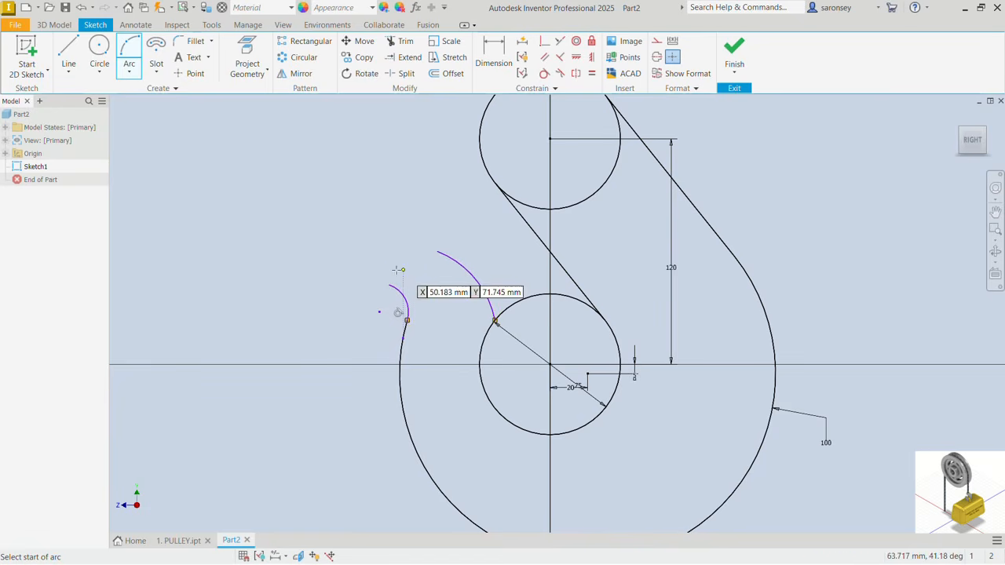
Step: Close the hook tip with a rounded arc joining the free ends of the two new arcs
{"action": "left_click", "coordinate": [388, 284]}
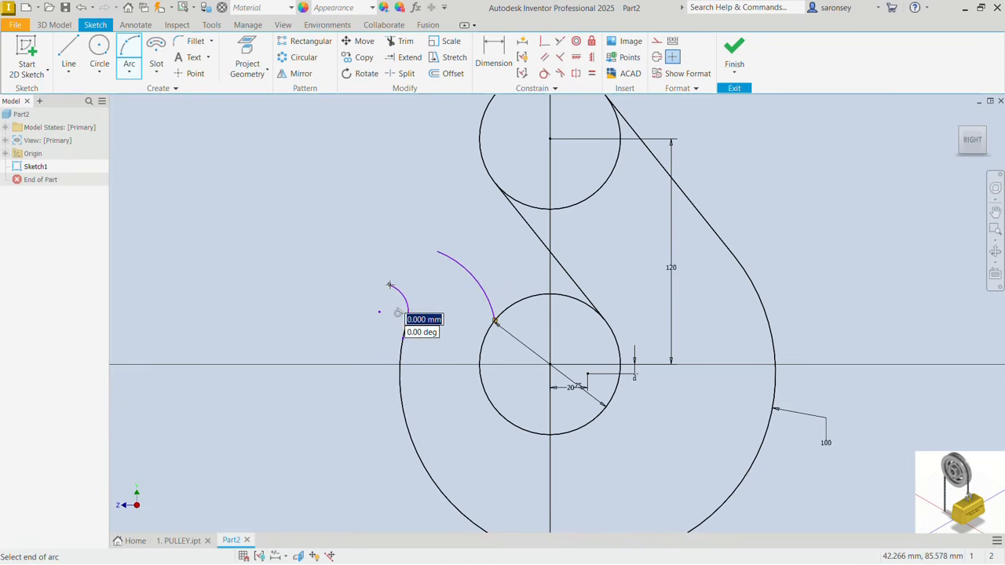
{"action": "left_click", "coordinate": [437, 252]}
{"action": "left_click", "coordinate": [412, 252]}
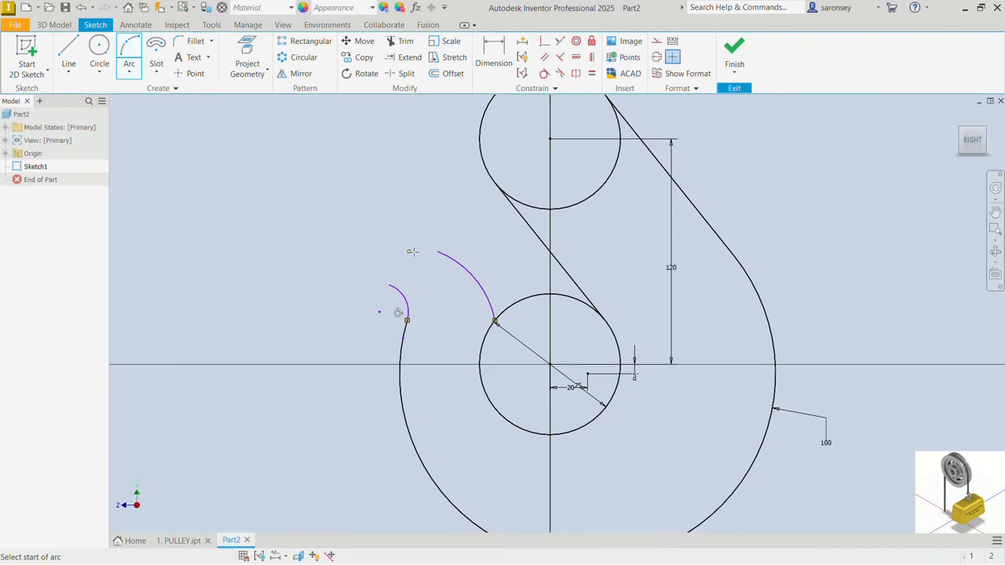
{"action": "right_click", "coordinate": [383, 191]}
{"action": "left_click", "coordinate": [422, 195]}
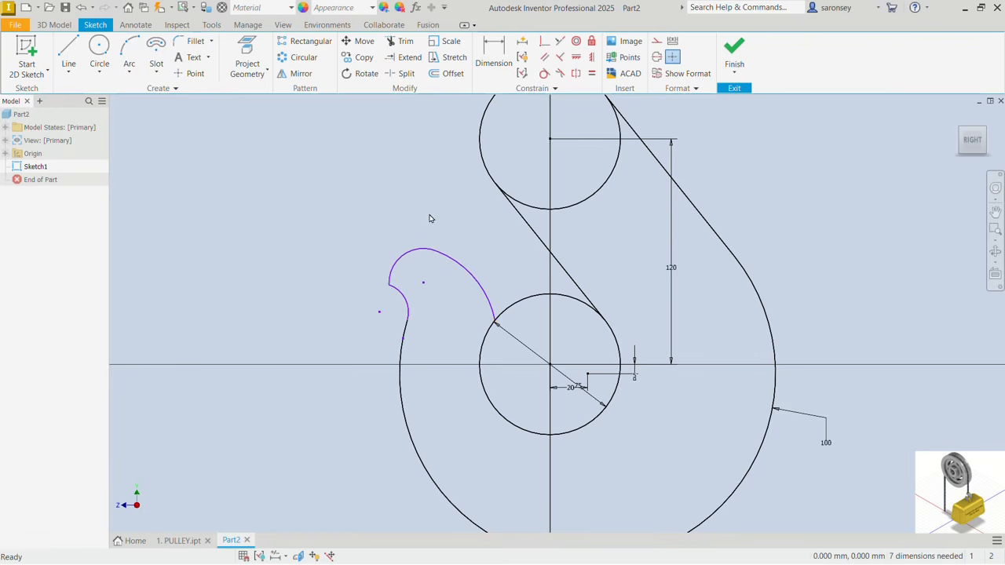
Step: Make the small left arc tangent to the tip arc, and try the same constraint between it and the large arc
{"action": "left_click", "coordinate": [543, 74]}
{"action": "left_click", "coordinate": [396, 293]}
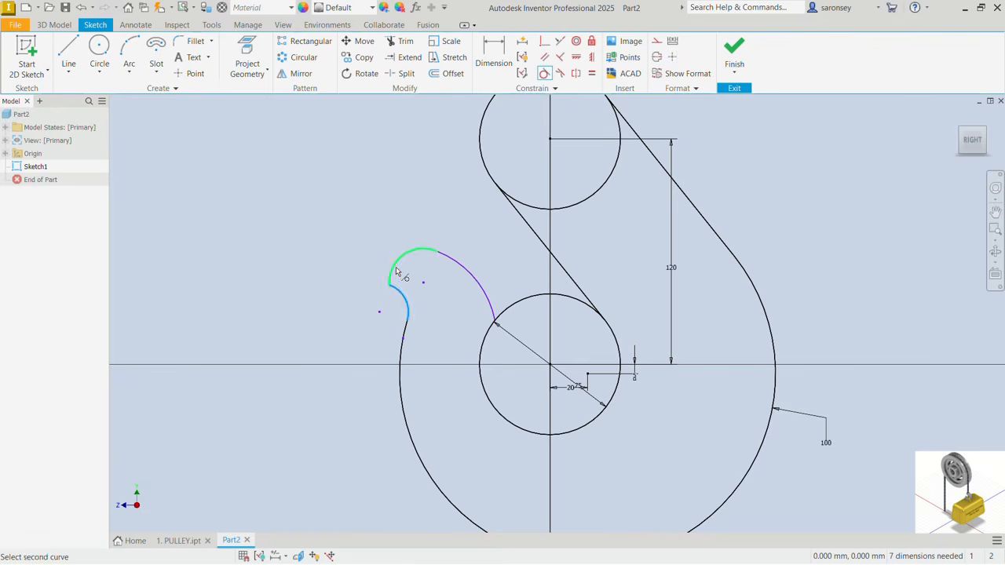
{"action": "left_click", "coordinate": [398, 273]}
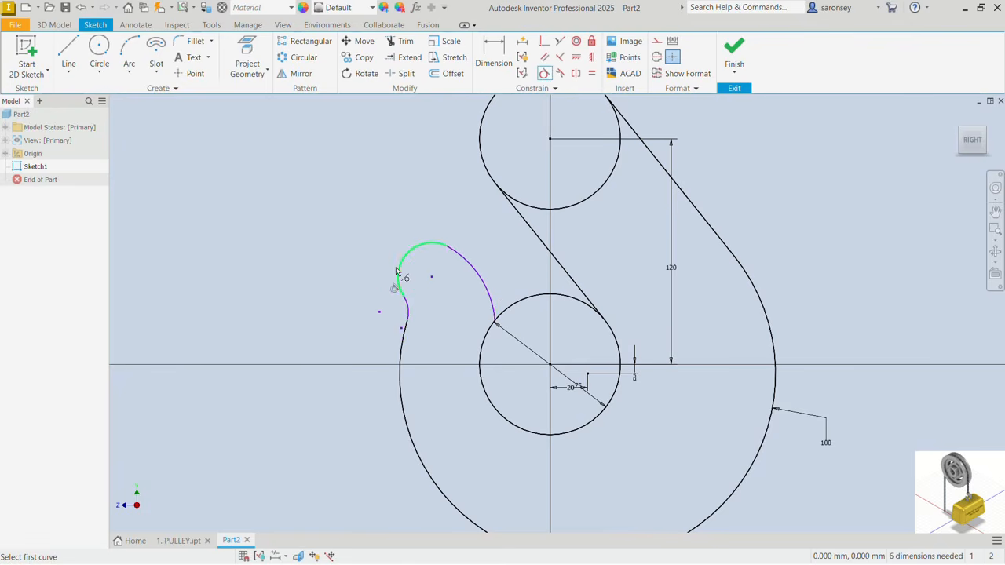
{"action": "left_click", "coordinate": [408, 314]}
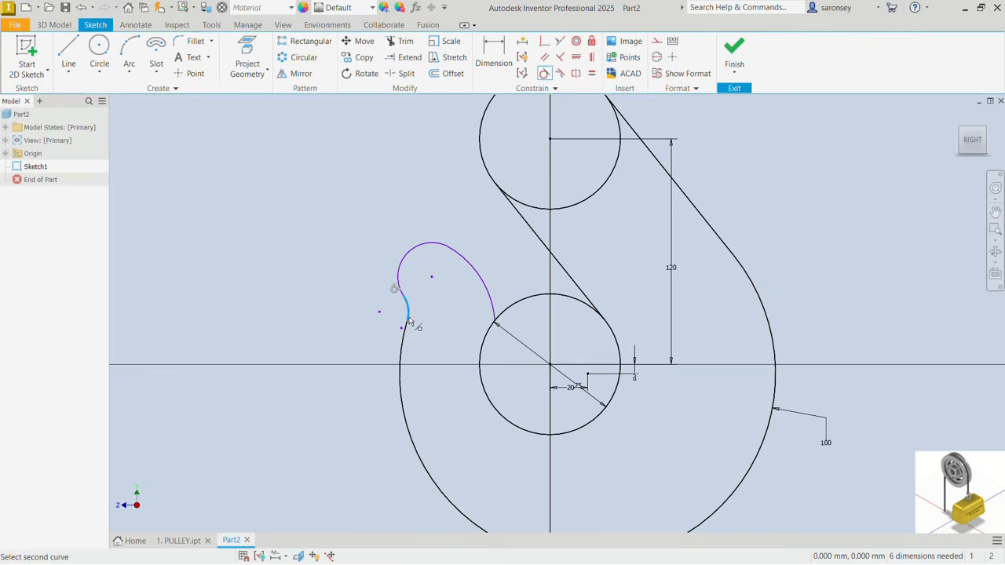
{"action": "left_click", "coordinate": [409, 334]}
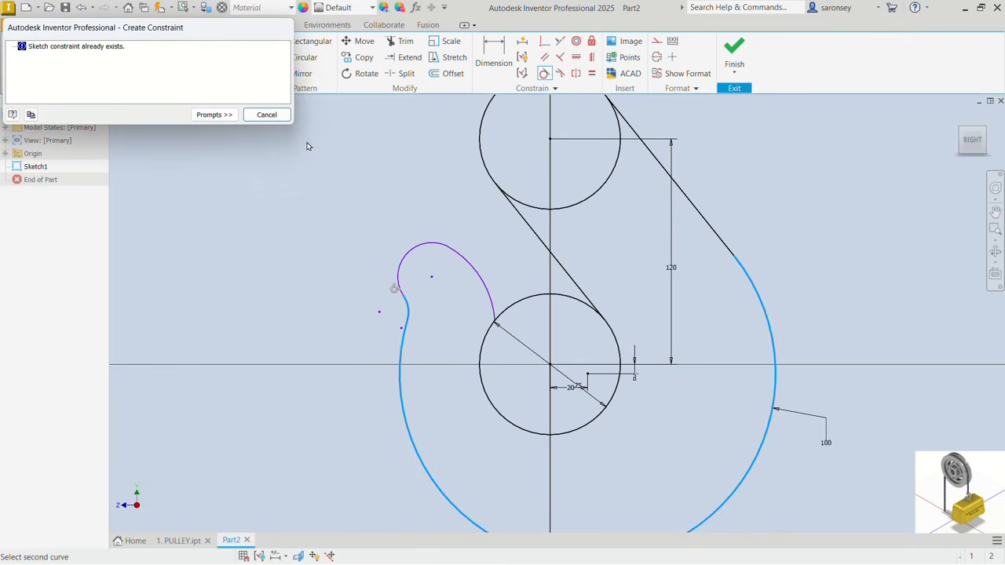
{"action": "left_click", "coordinate": [279, 119]}
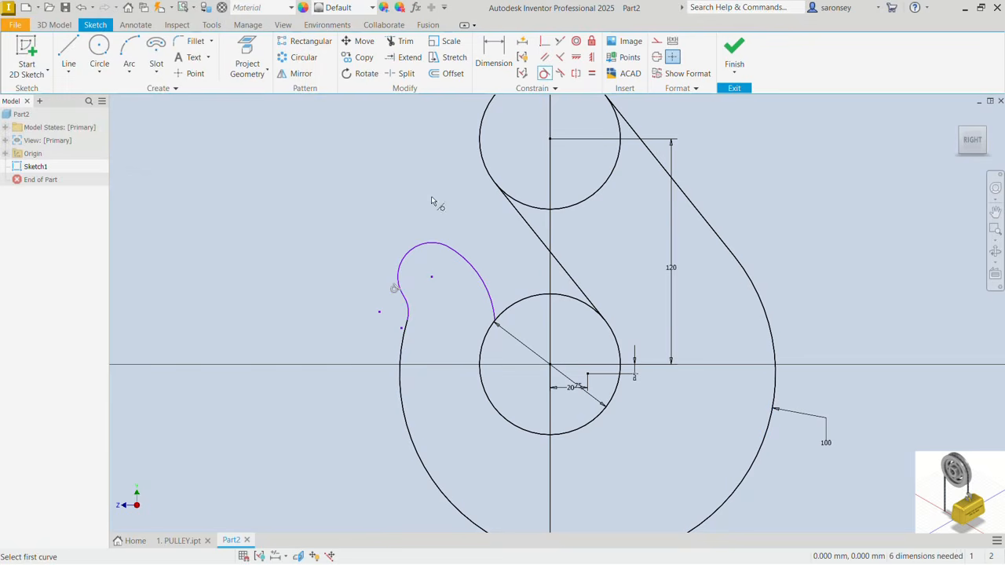
Step: Make the inner arc of the hook tip tangent to both the tip arc and the lower circle
{"action": "left_click", "coordinate": [437, 246]}
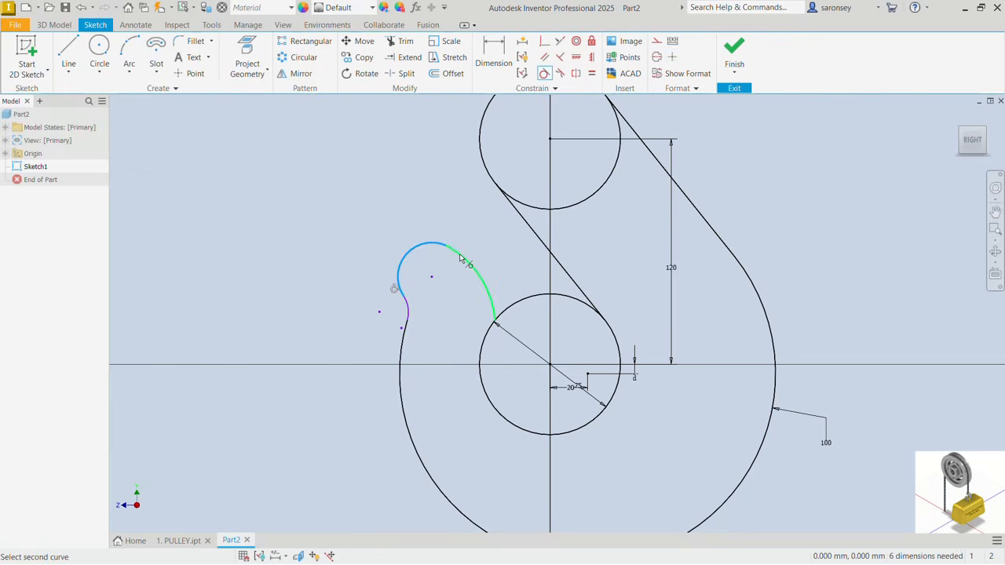
{"action": "left_click", "coordinate": [462, 259]}
{"action": "left_click", "coordinate": [485, 287]}
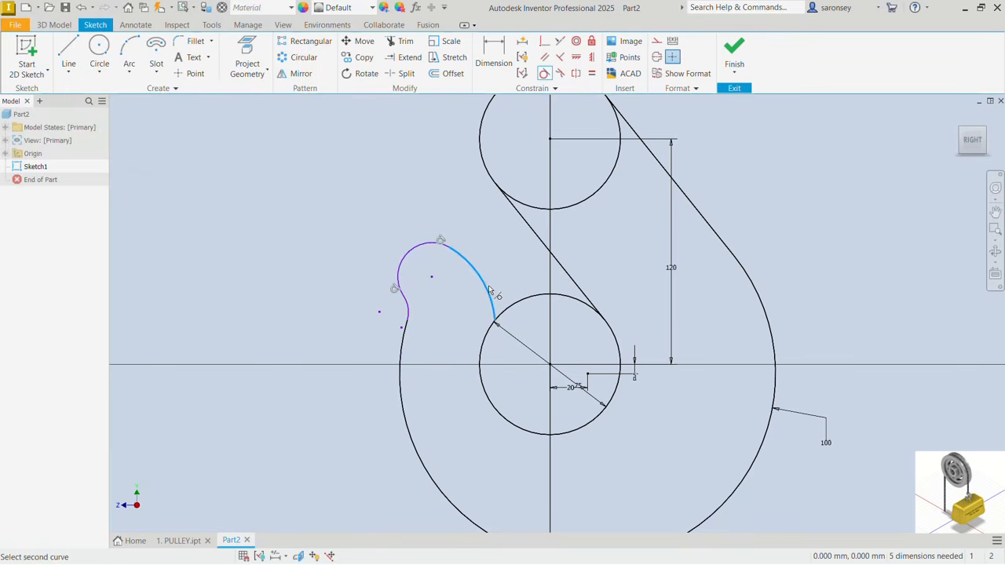
{"action": "left_click", "coordinate": [488, 330]}
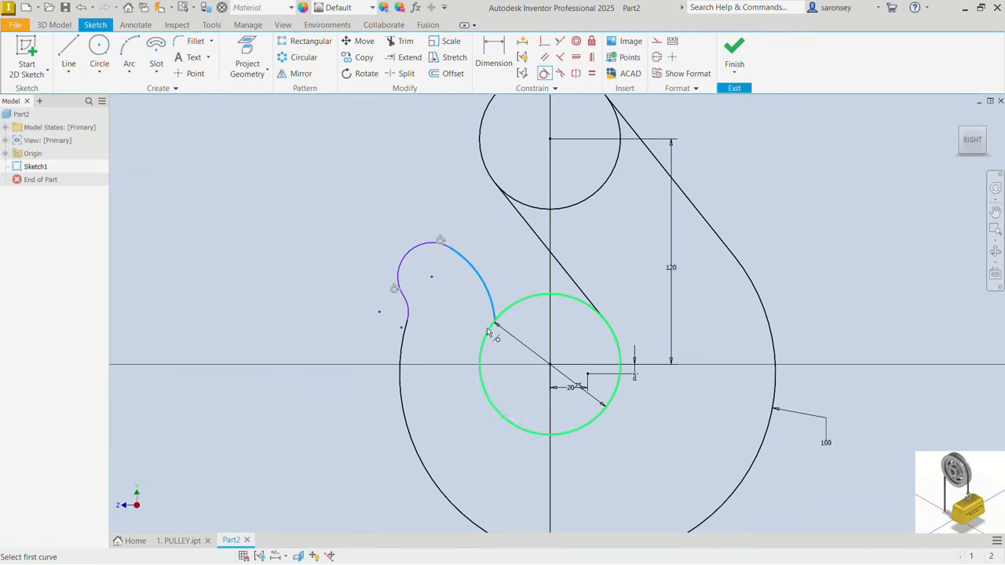
{"action": "right_click", "coordinate": [358, 166]}
{"action": "left_click", "coordinate": [393, 163]}
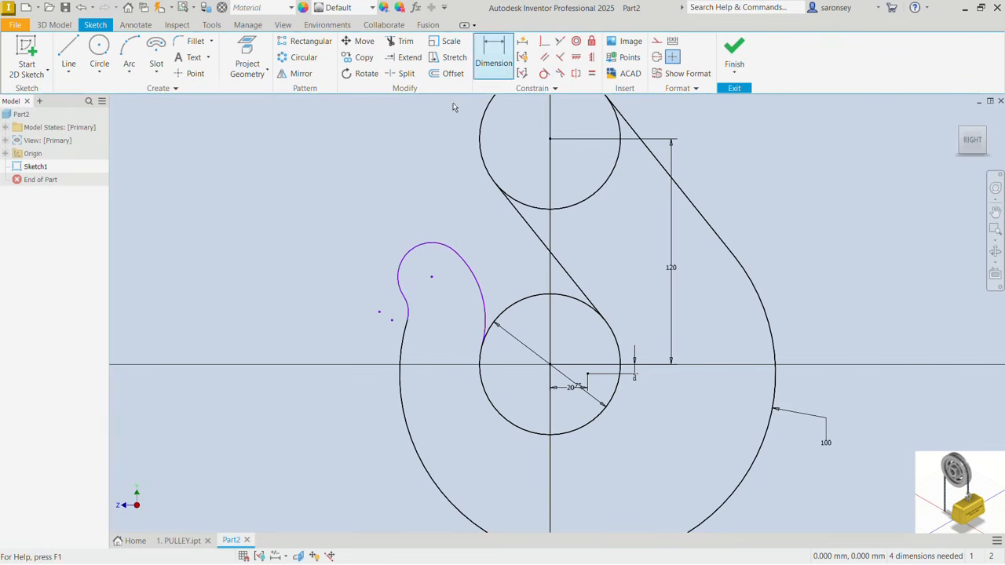
Step: Dimension the radius of the hook's inner arc as 50 mm
{"action": "left_click", "coordinate": [493, 55]}
{"action": "left_click", "coordinate": [480, 284]}
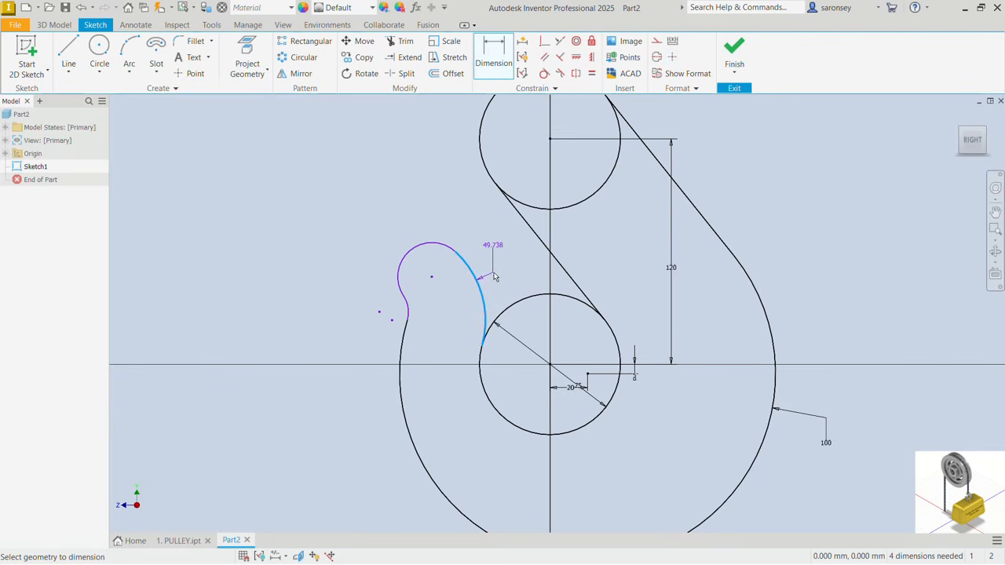
{"action": "left_click", "coordinate": [494, 276]}
{"action": "type", "text": "50"}
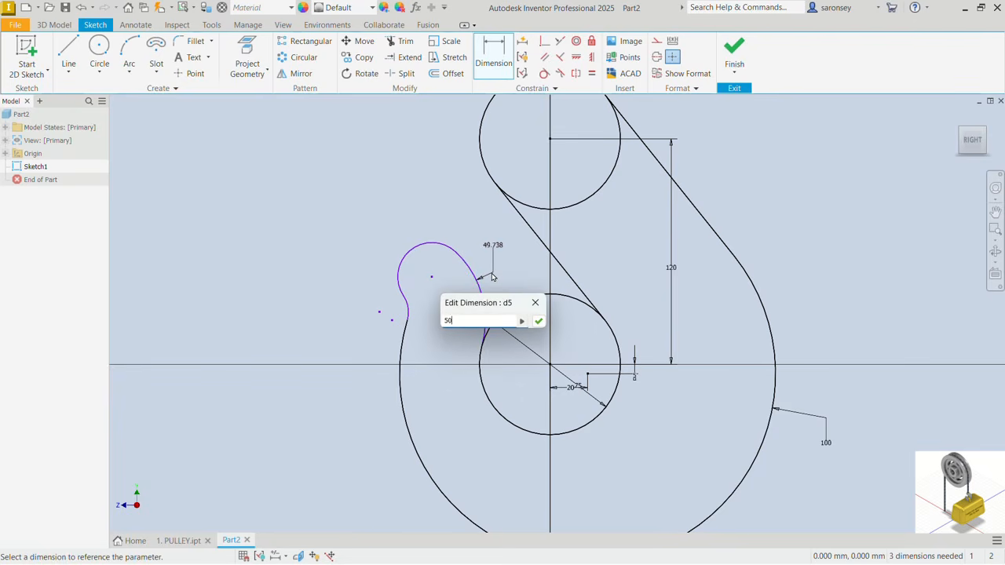
{"action": "key", "text": "Return"}
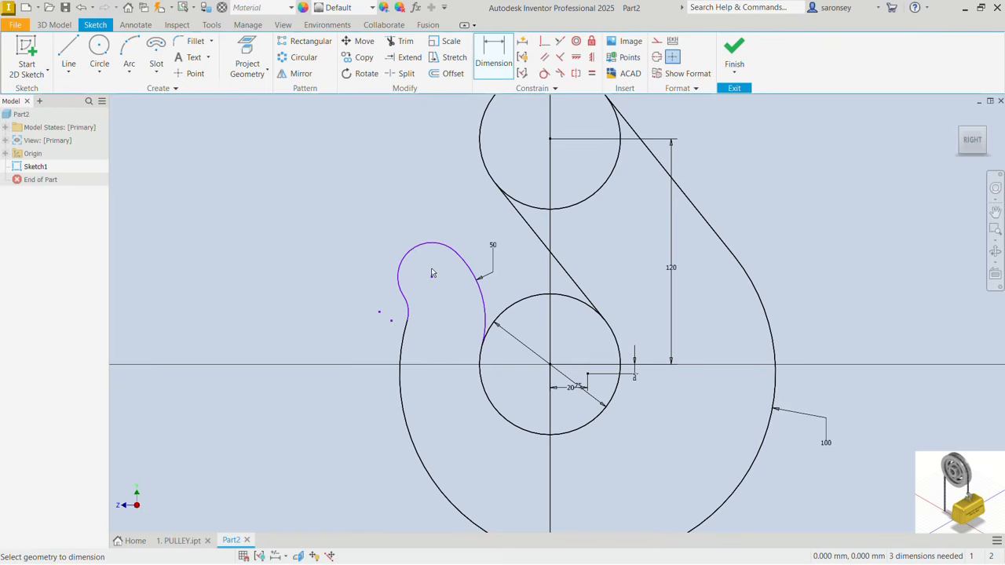
Step: Dimension the radius of the hook's rounded tip arc as 18 mm
{"action": "left_click", "coordinate": [424, 248]}
{"action": "left_click", "coordinate": [409, 239]}
{"action": "type", "text": "18"}
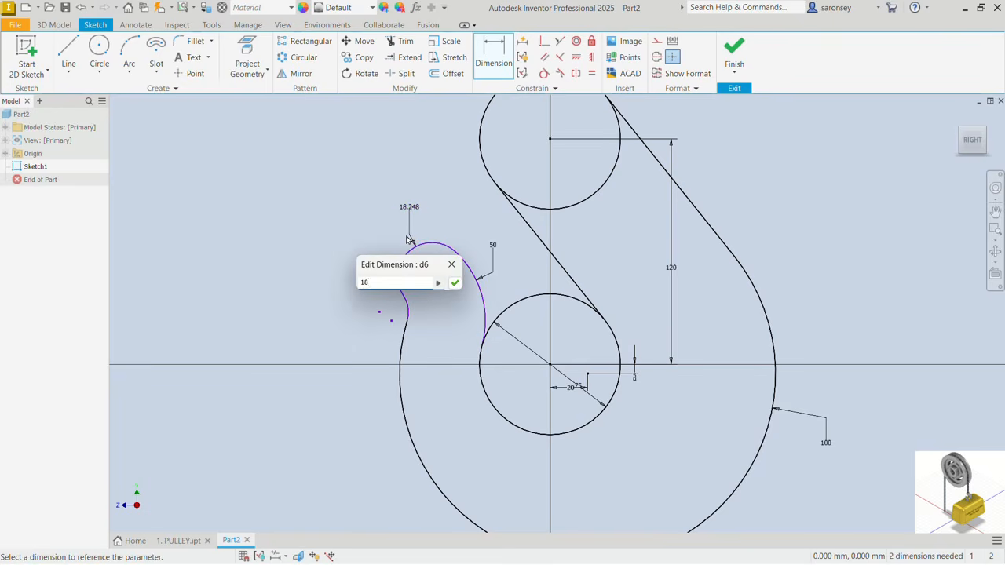
{"action": "key", "text": "Return"}
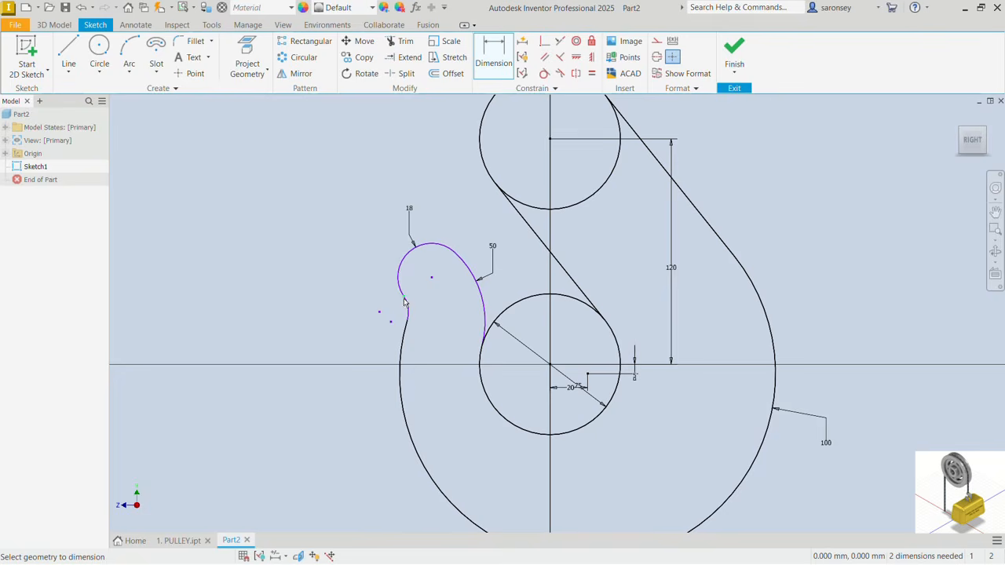
Step: Dimension the radius of the small concave arc between the tip and the large arc as 15 mm
{"action": "scroll", "coordinate": [407, 310], "scroll_direction": "down", "scroll_amount": 3}
{"action": "left_click", "coordinate": [406, 299]}
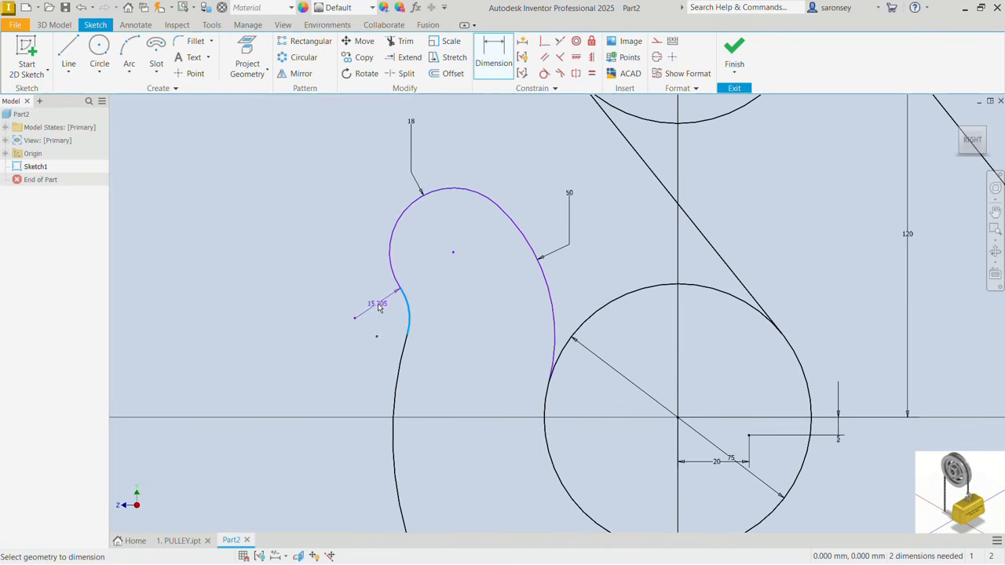
{"action": "left_click", "coordinate": [378, 309]}
{"action": "type", "text": "15"}
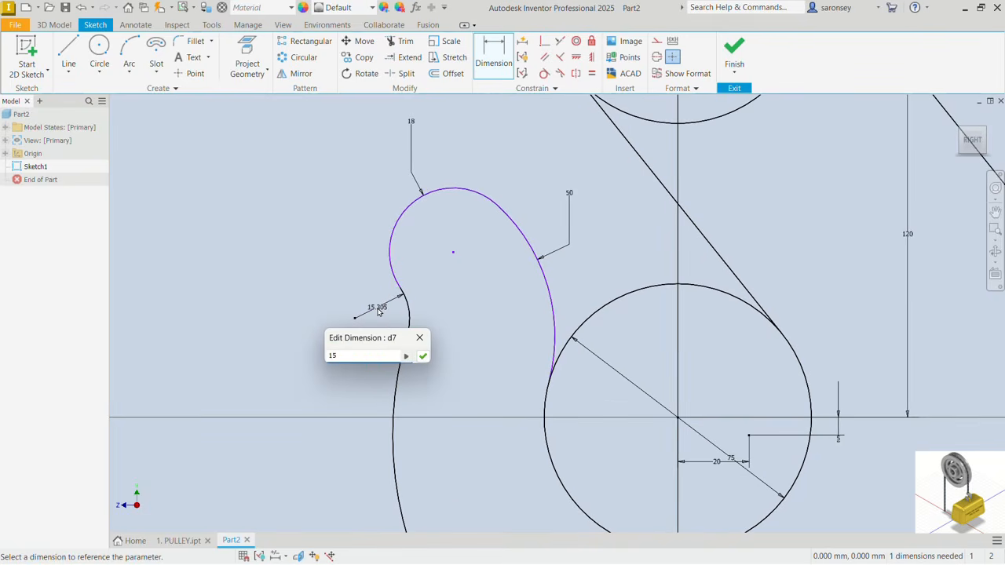
{"action": "key", "text": "Return"}
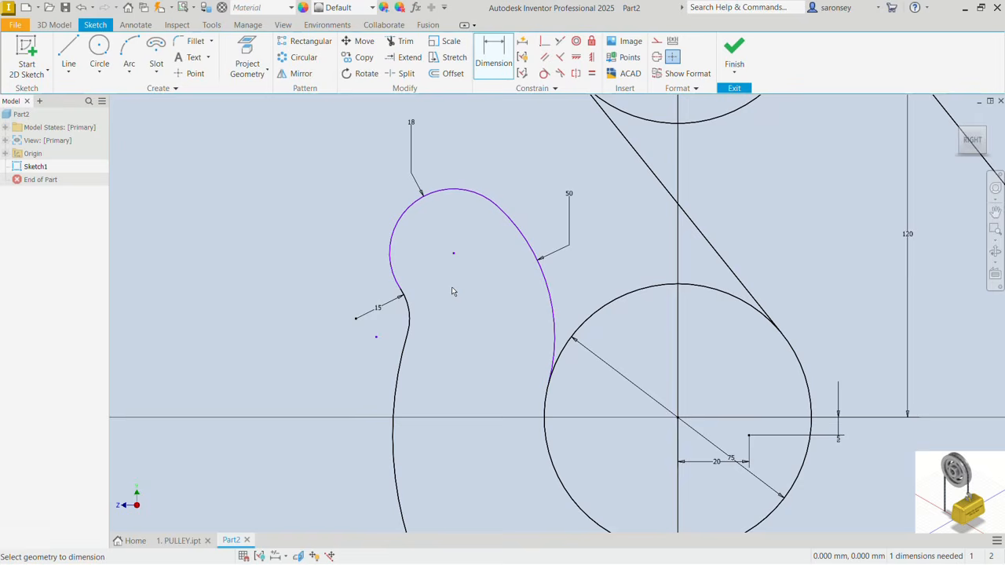
Step: Dimension the horizontal distance between the tip arc's center and the lower circle's center as 60 mm
{"action": "scroll", "coordinate": [451, 292], "scroll_direction": "up", "scroll_amount": 3}
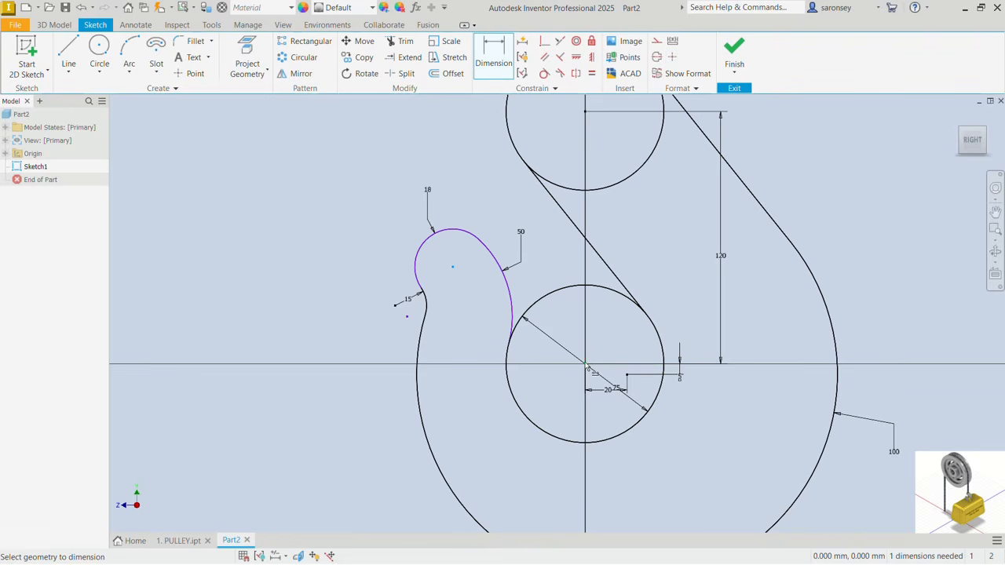
{"action": "left_click", "coordinate": [584, 366]}
{"action": "left_click", "coordinate": [495, 208]}
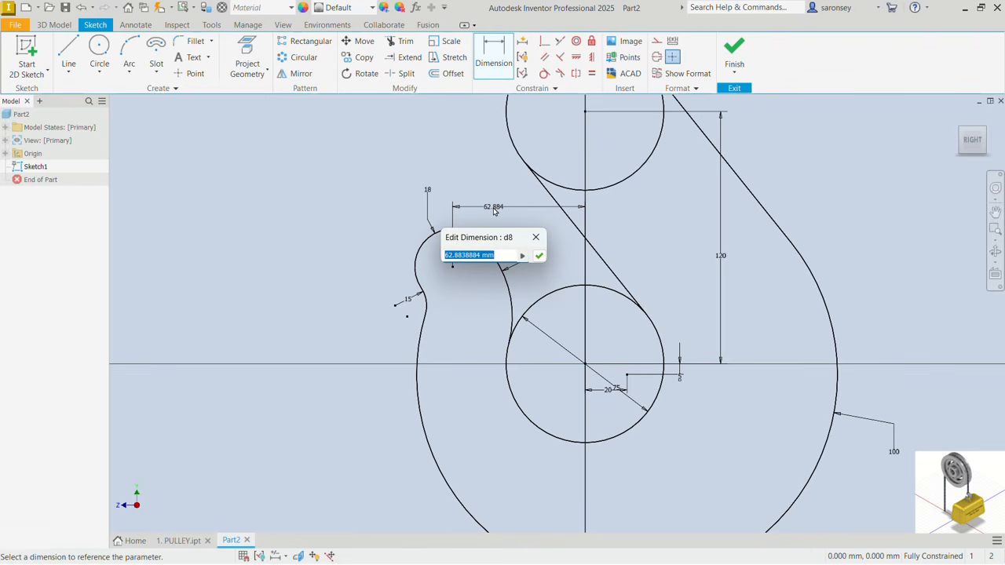
{"action": "type", "text": "60"}
{"action": "key", "text": "Return"}
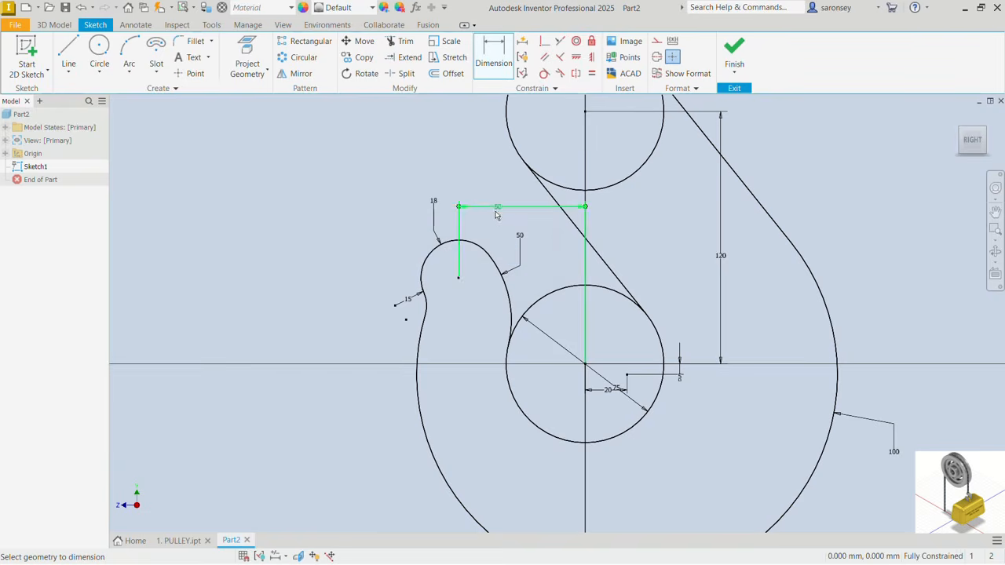
Step: Draw a horizontal chord about 46 mm long across the lower part of the lower circle
{"action": "scroll", "coordinate": [576, 267], "scroll_direction": "down", "scroll_amount": 3}
{"action": "middle_click_drag", "start_coordinate": [611, 257], "coordinate": [549, 279]}
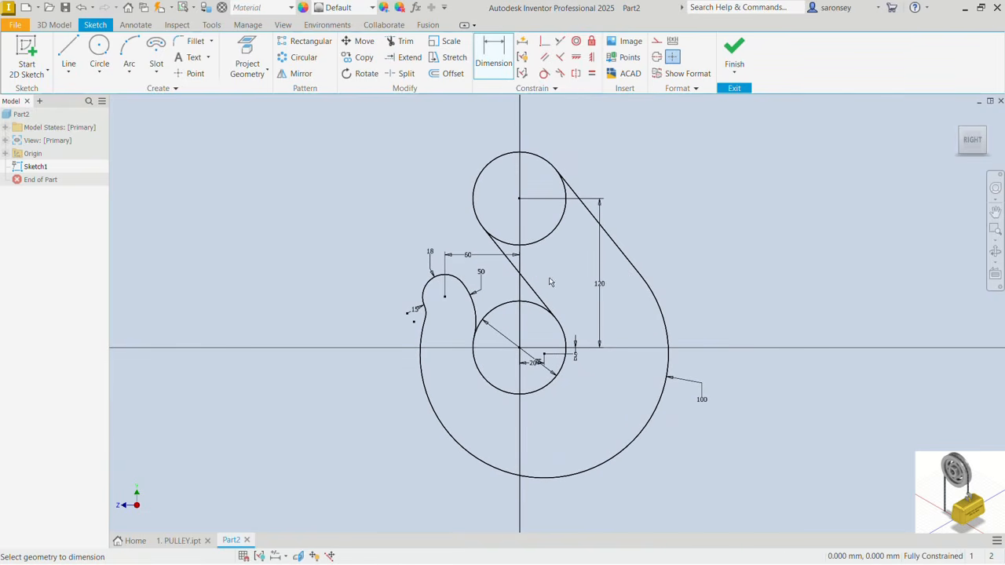
{"action": "left_click", "coordinate": [69, 55]}
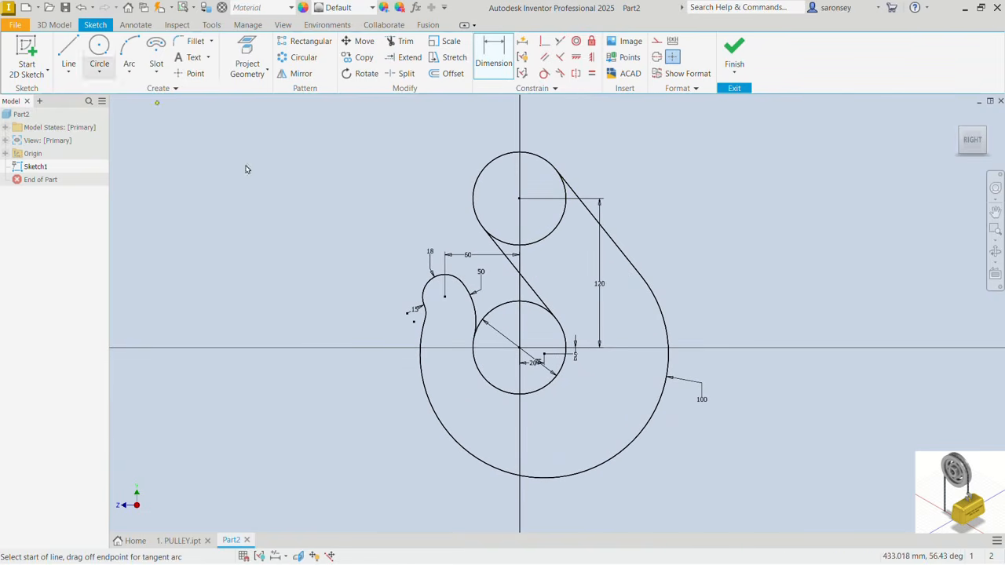
{"action": "scroll", "coordinate": [474, 419], "scroll_direction": "up", "scroll_amount": 3}
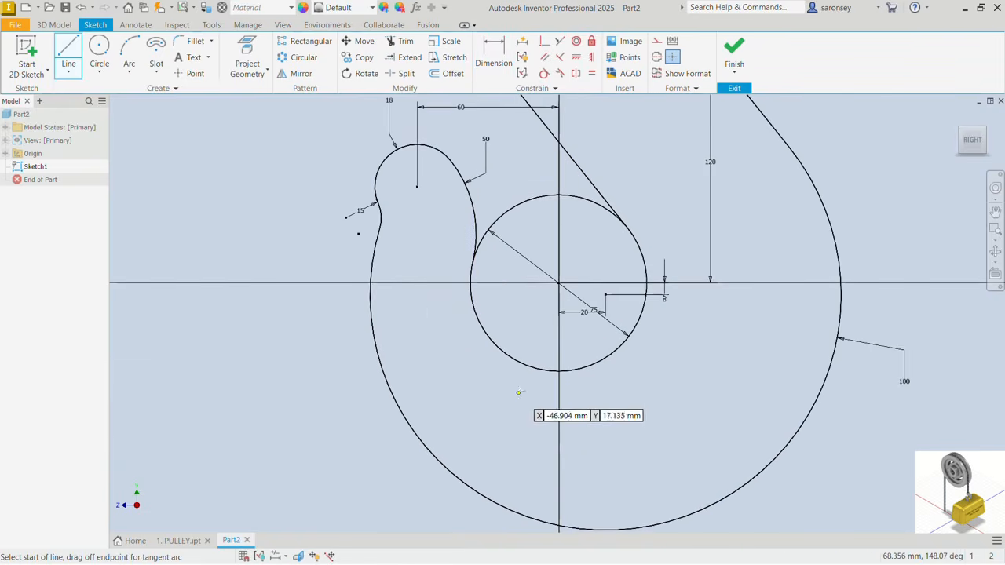
{"action": "left_click", "coordinate": [503, 352]}
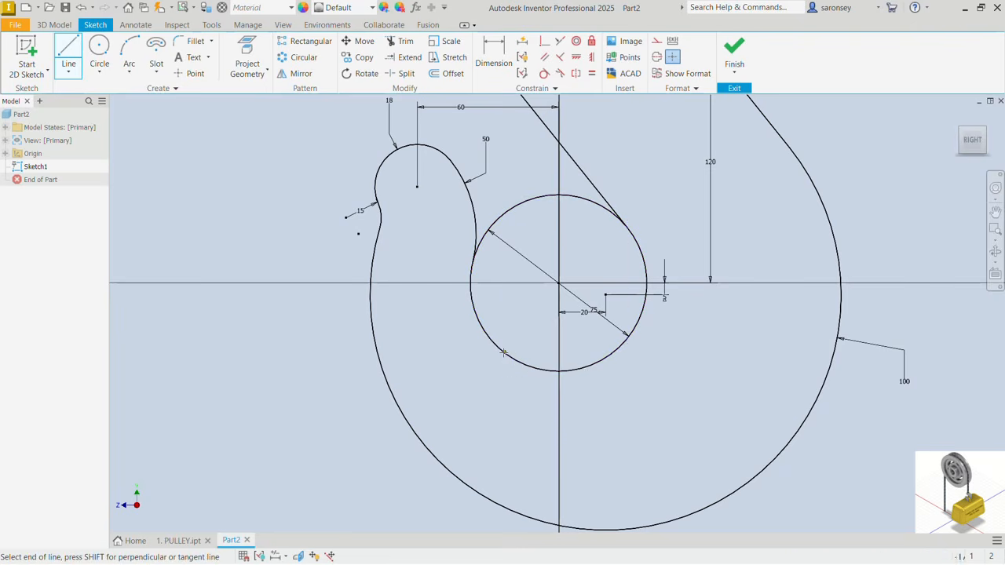
{"action": "double_click", "coordinate": [614, 351]}
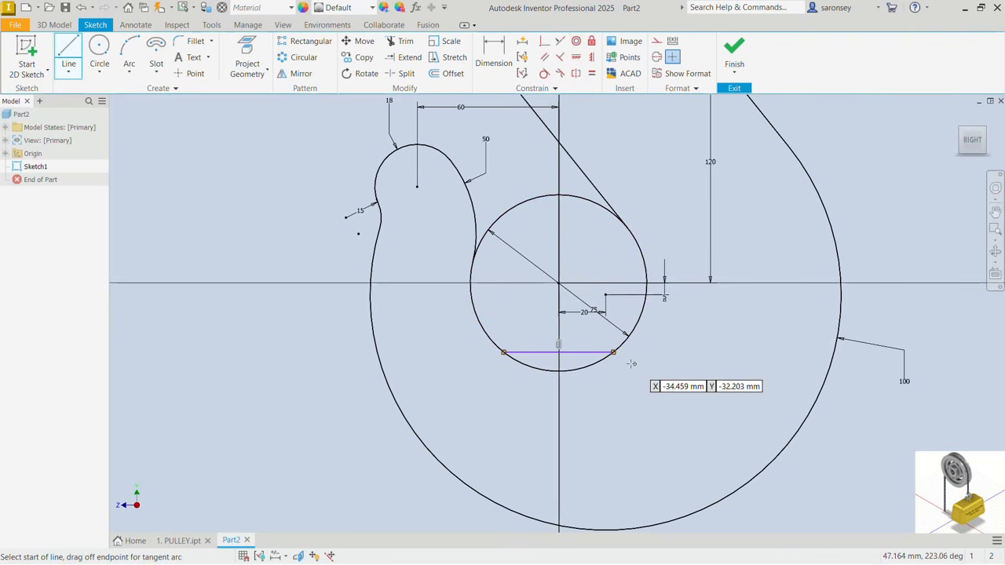
Step: Dimension the length of the lower circle's horizontal chord as 50 mm
{"action": "key", "text": "d"}
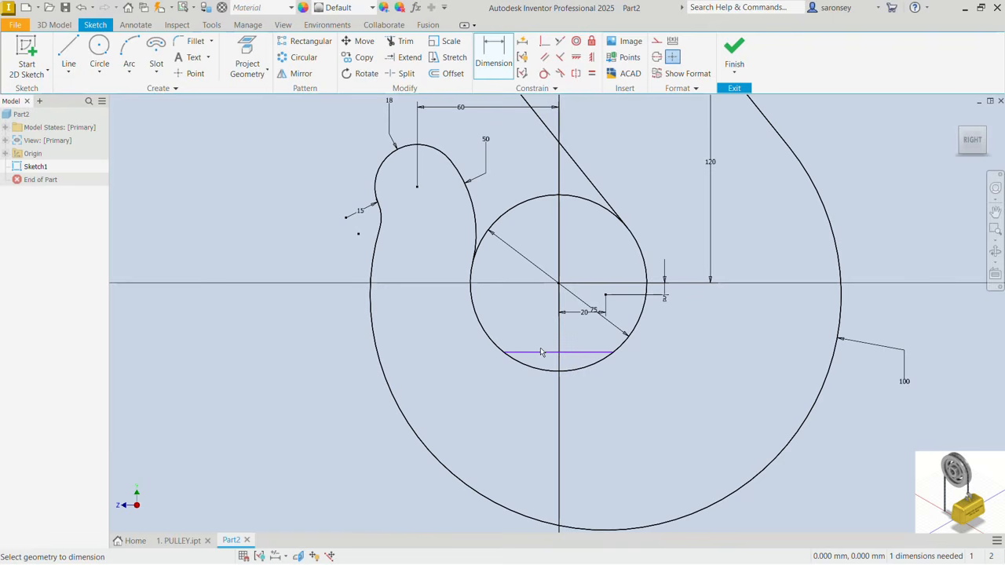
{"action": "left_click", "coordinate": [540, 352]}
{"action": "left_click", "coordinate": [545, 392]}
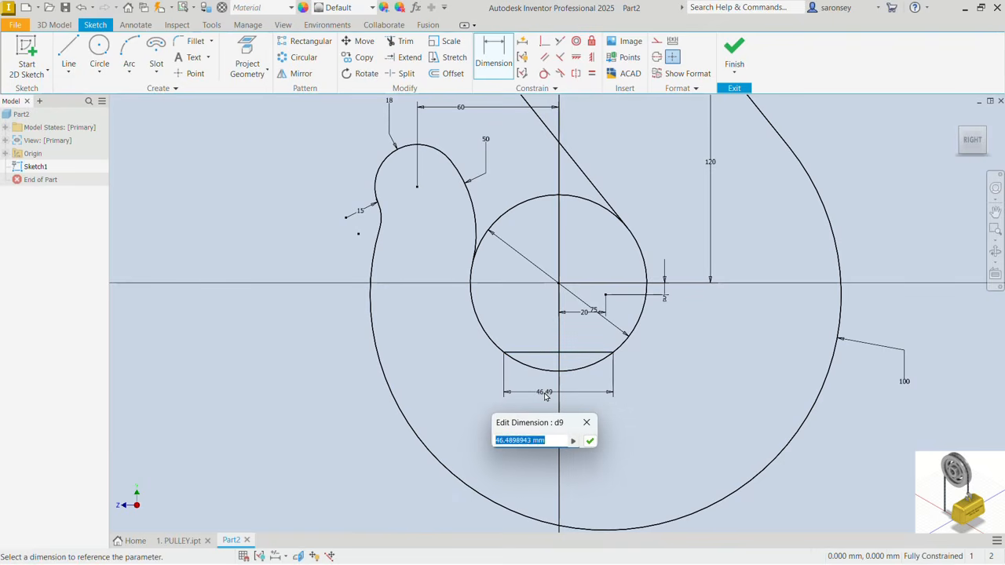
{"action": "type", "text": "50"}
{"action": "key", "text": "Return"}
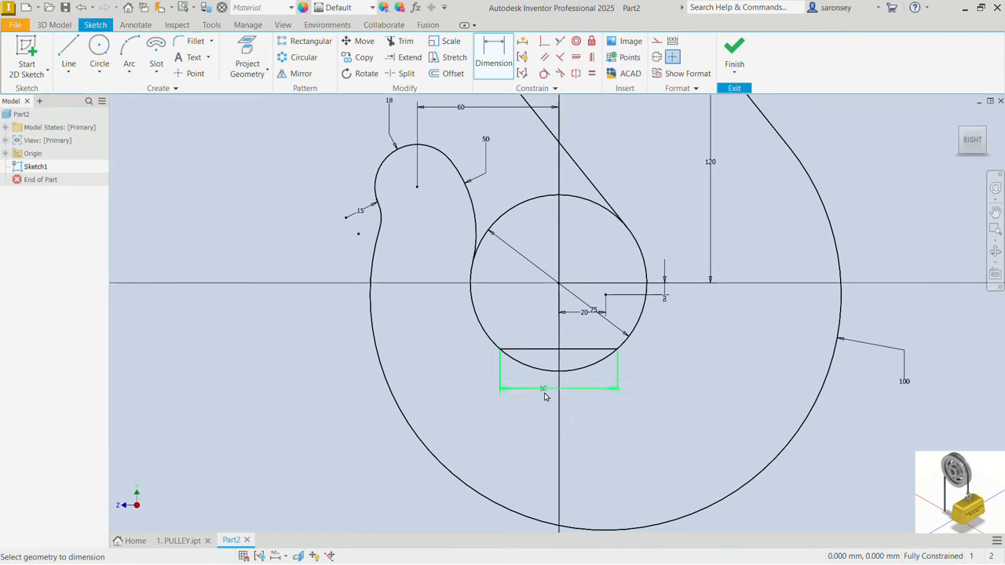
Step: Draw a horizontal chord about 36 mm long across the upper part of the upper circle
{"action": "middle_click_drag", "start_coordinate": [585, 248], "coordinate": [565, 430]}
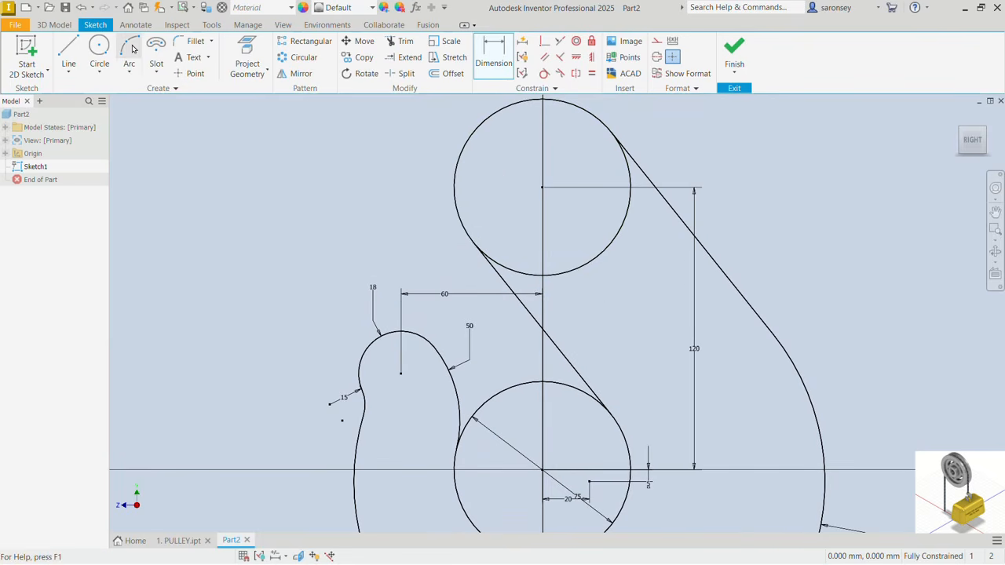
{"action": "left_click", "coordinate": [68, 49]}
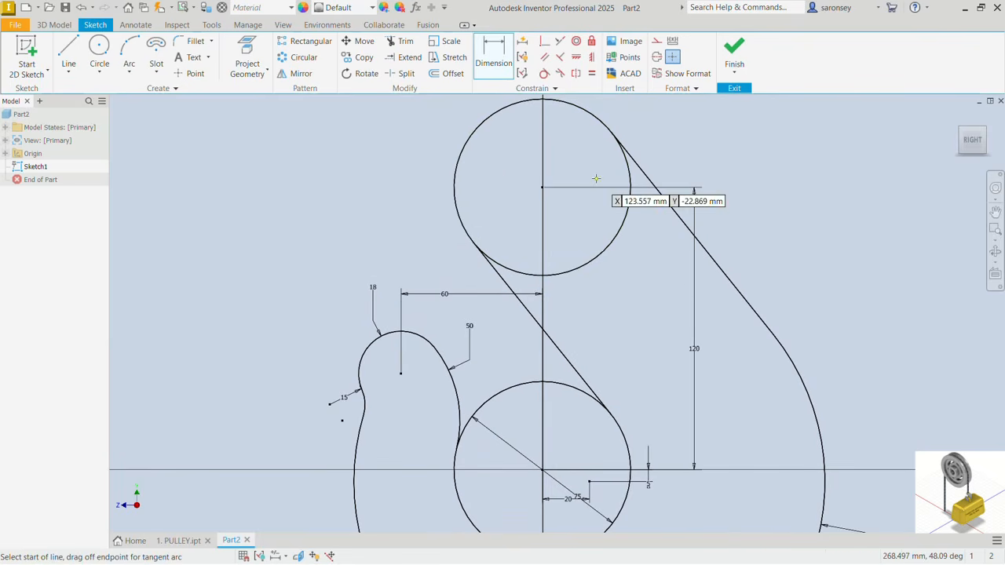
{"action": "left_click", "coordinate": [501, 110]}
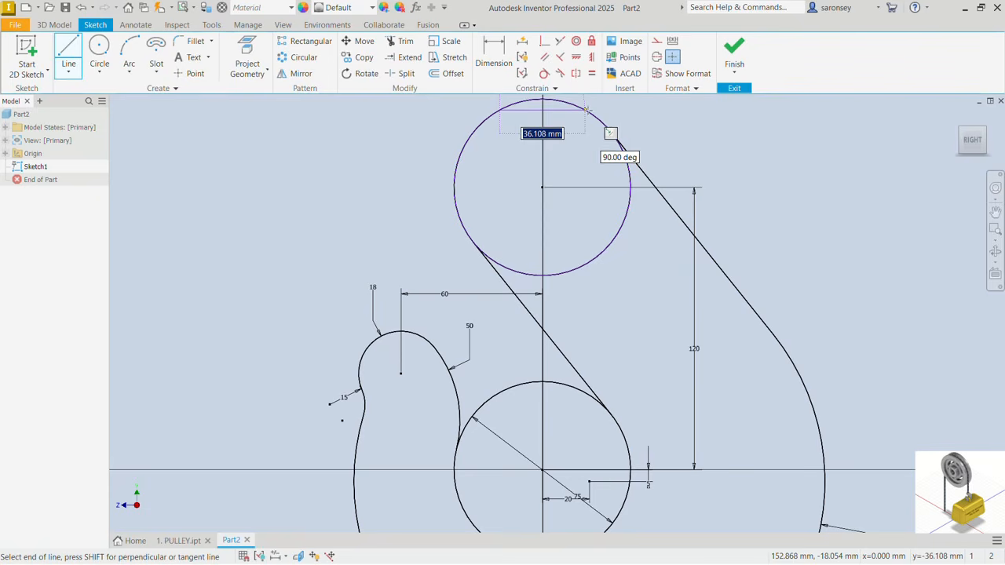
{"action": "left_click", "coordinate": [585, 111]}
Step: Dimension the length of the upper circle's horizontal chord as 50 mm
{"action": "left_click", "coordinate": [493, 54]}
{"action": "left_click", "coordinate": [559, 114]}
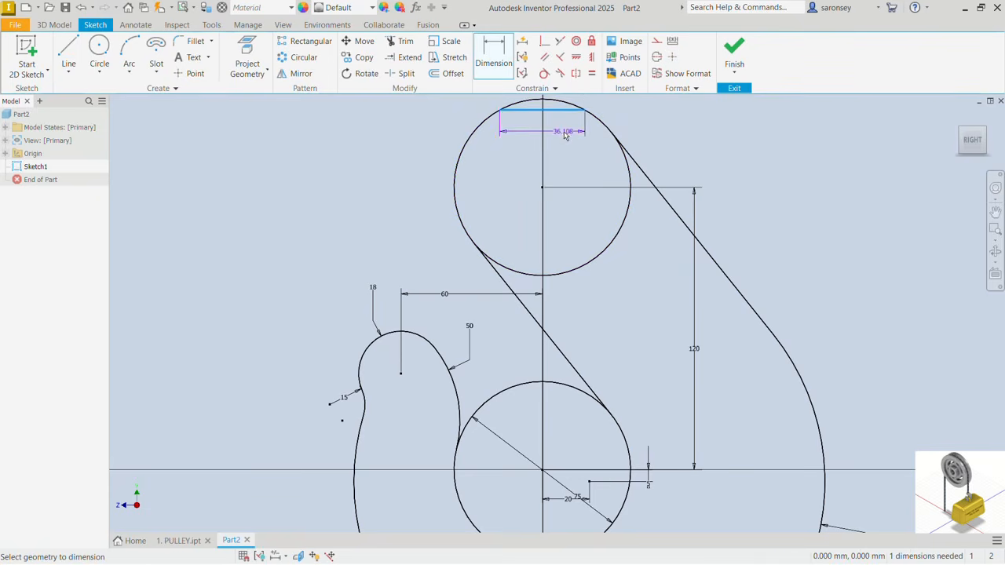
{"action": "left_click", "coordinate": [563, 133]}
{"action": "type", "text": "50"}
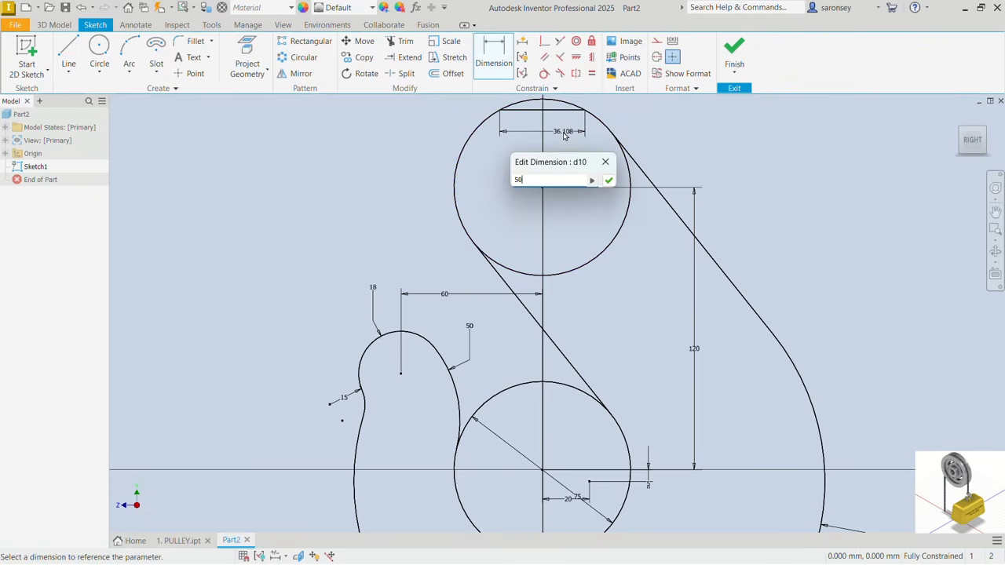
{"action": "key", "text": "Return"}
{"action": "scroll", "coordinate": [639, 242], "scroll_direction": "up", "scroll_amount": 2}
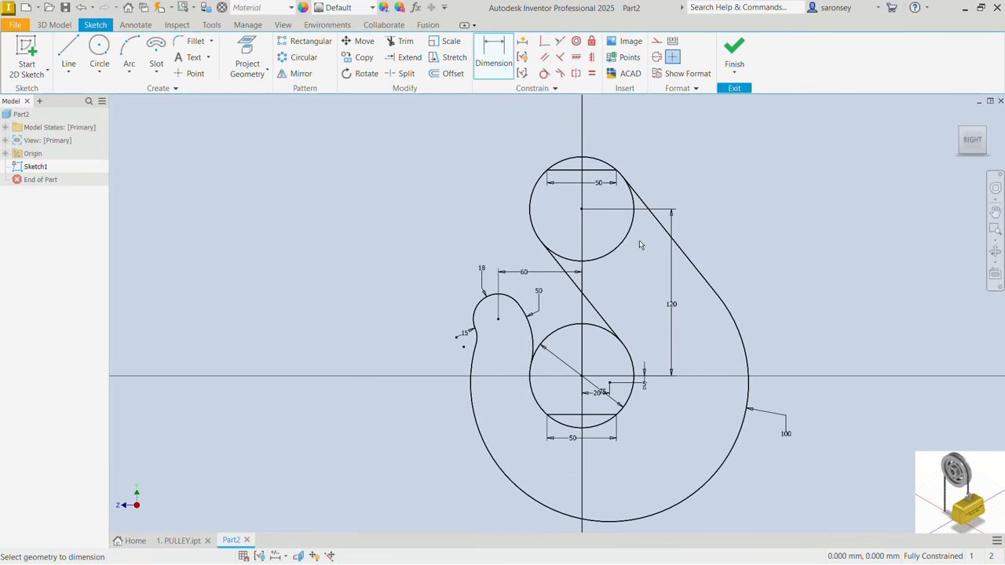
{"action": "middle_click_drag", "start_coordinate": [653, 256], "coordinate": [626, 246]}
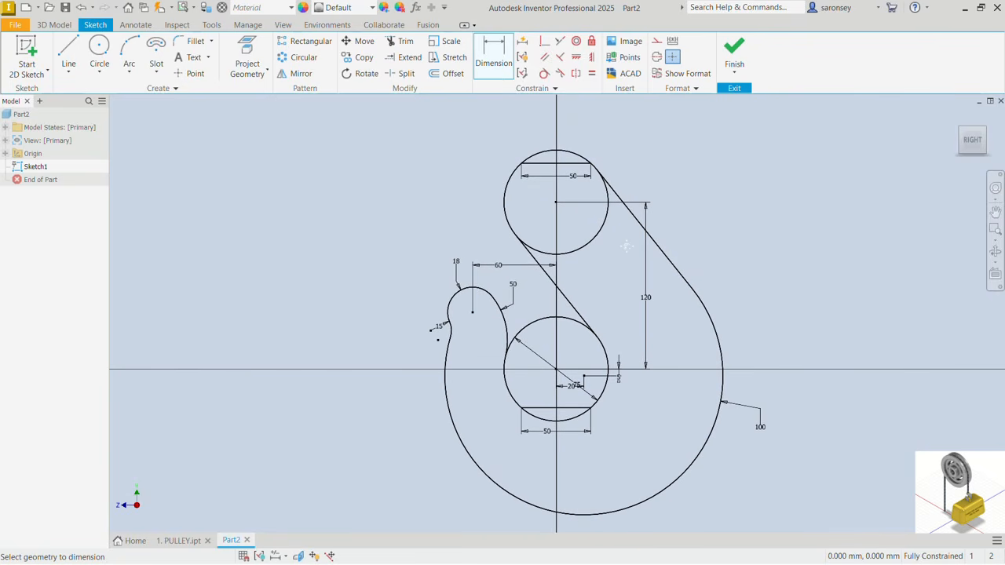
{"action": "key", "text": "Escape"}
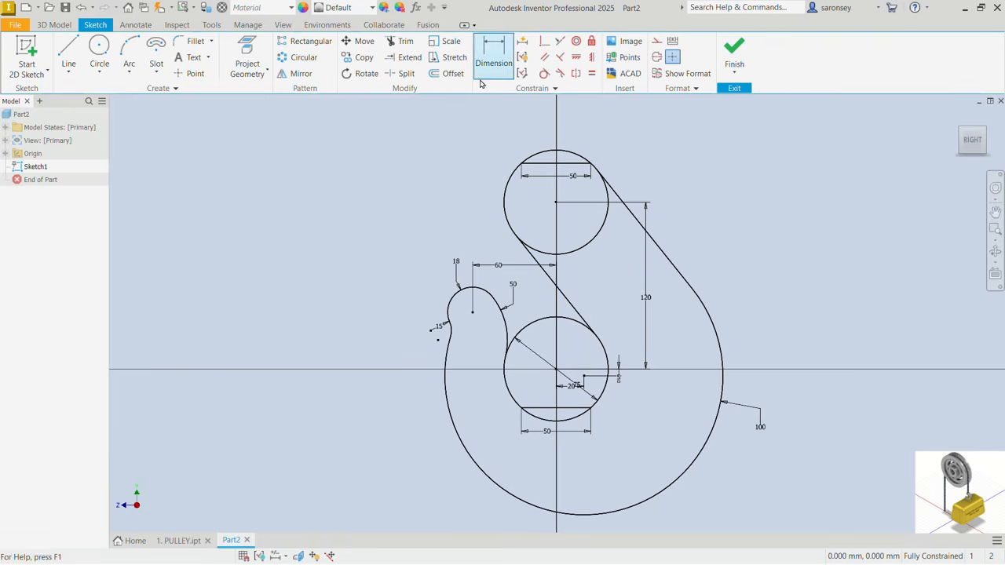
Step: Trim the upper circle's arc above its chord and the lower circle's arc below its chord, and finish the sketch
{"action": "key", "text": "x"}
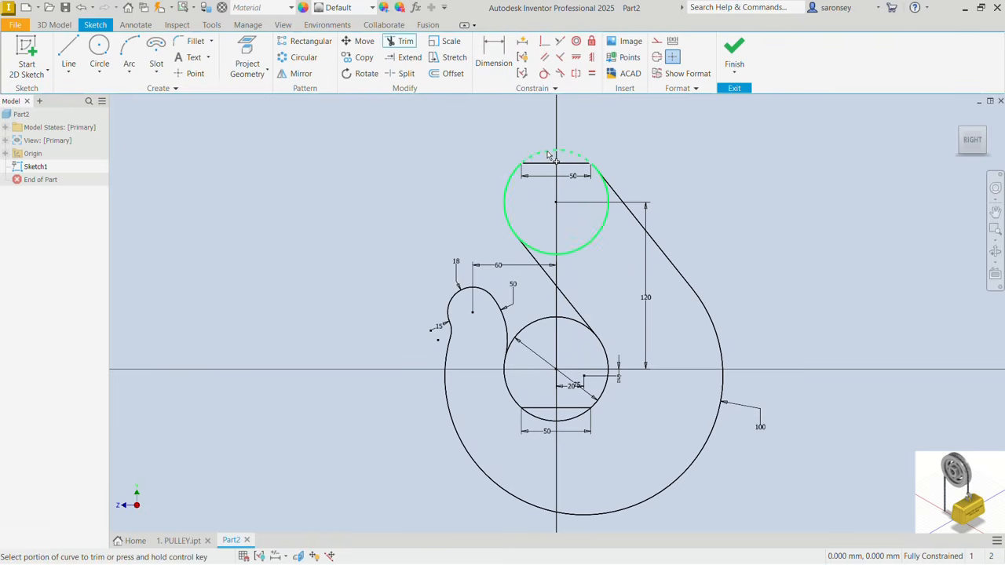
{"action": "left_click", "coordinate": [549, 155]}
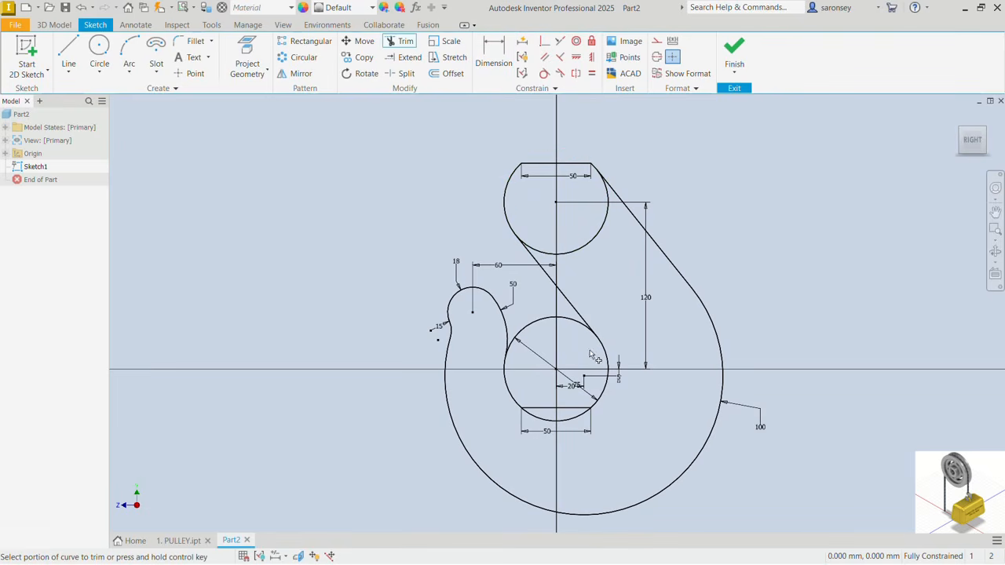
{"action": "left_click", "coordinate": [578, 420]}
{"action": "left_click", "coordinate": [734, 51]}
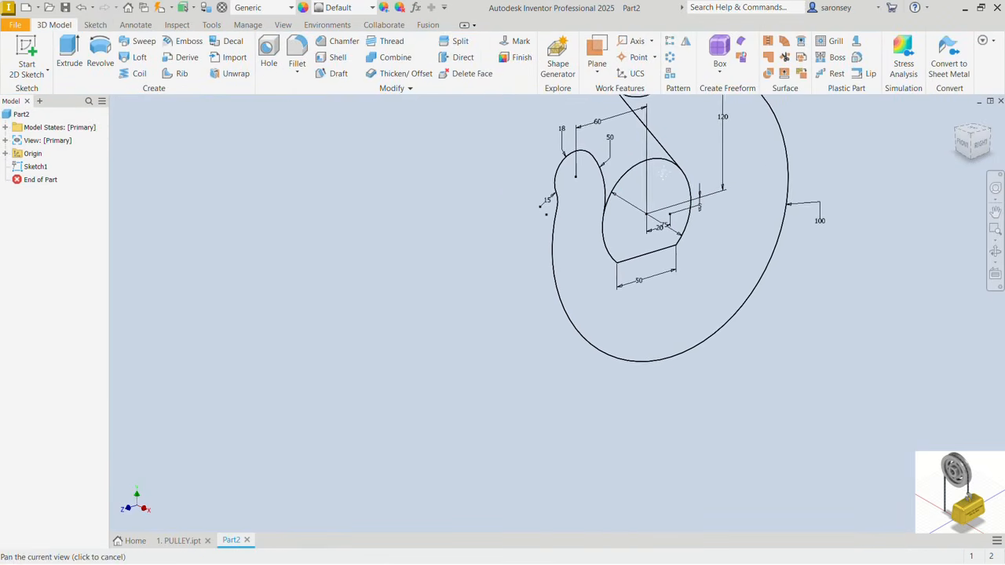
Step: Extrude the upper circle region and the hook body region together 50 mm, symmetric about the sketch plane
{"action": "left_click", "coordinate": [67, 51]}
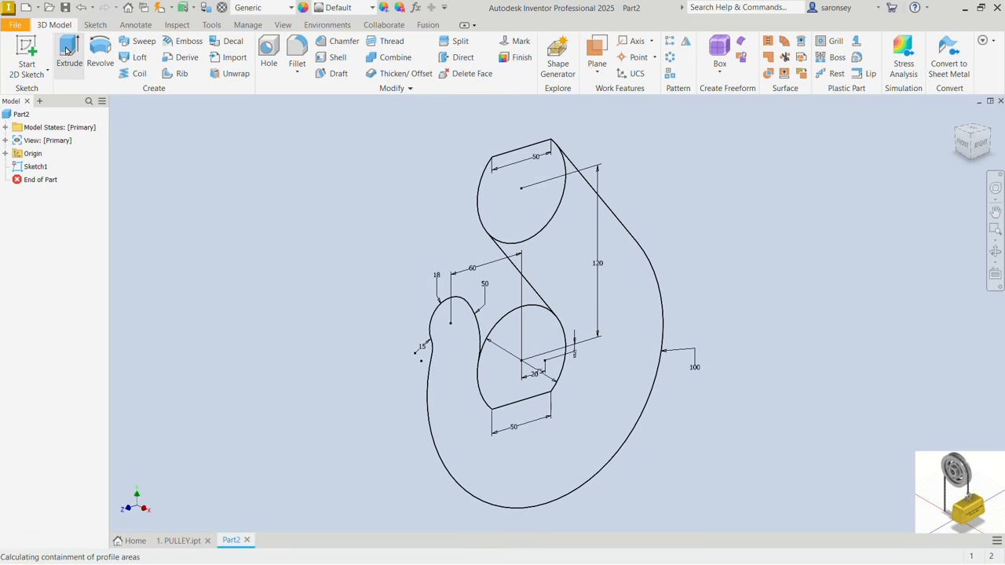
{"action": "left_click", "coordinate": [500, 193]}
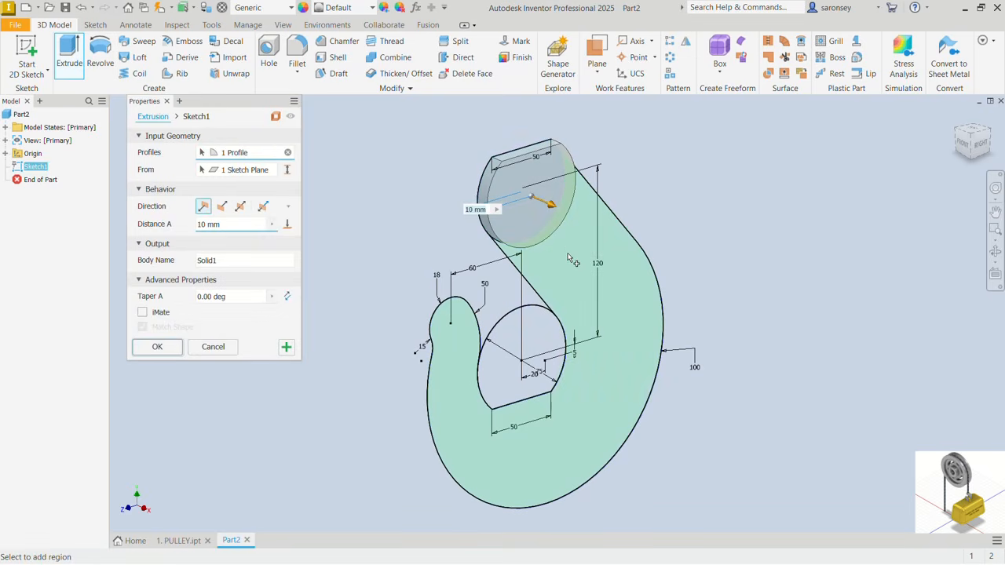
{"action": "left_click", "coordinate": [568, 258]}
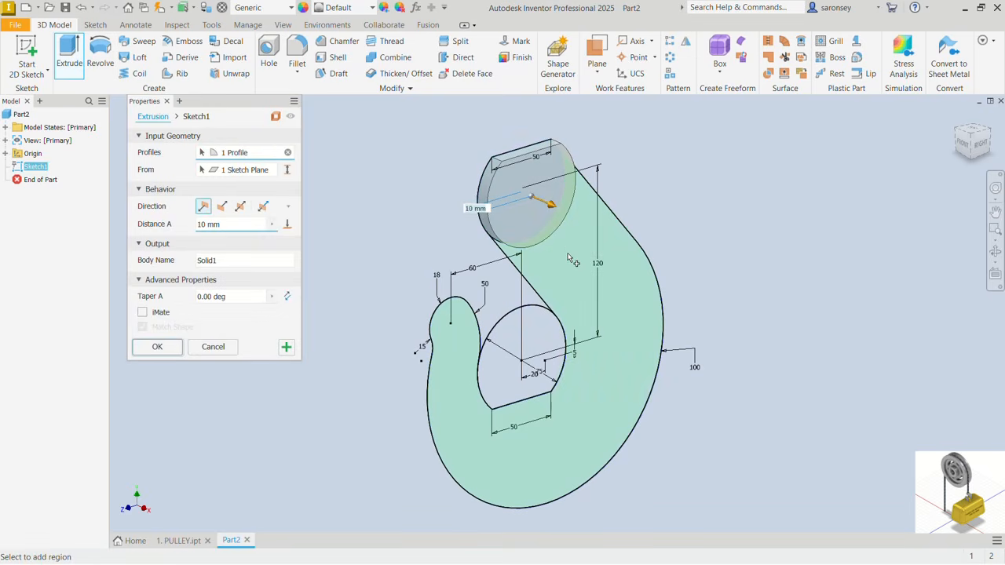
{"action": "left_click", "coordinate": [226, 225]}
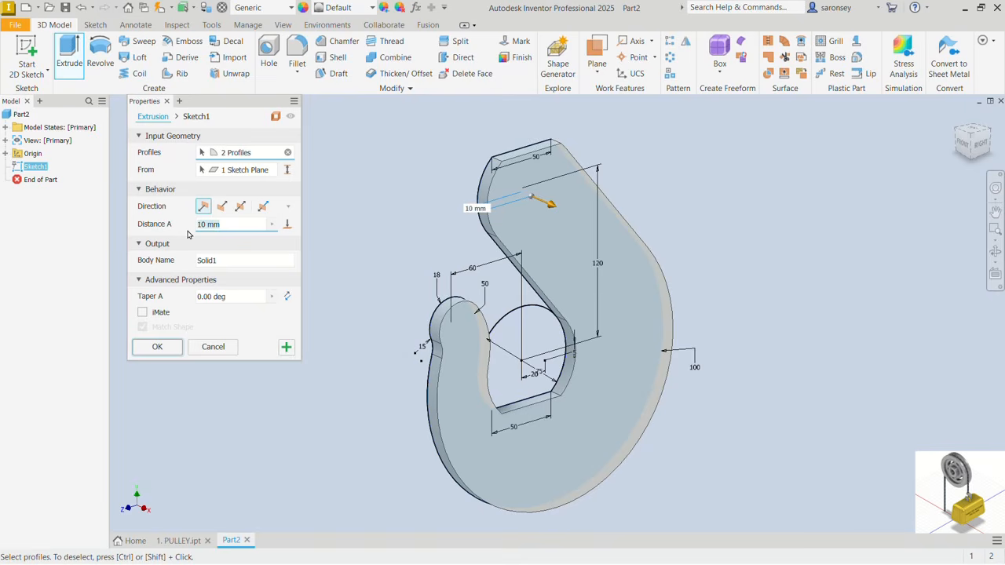
{"action": "type", "text": "50"}
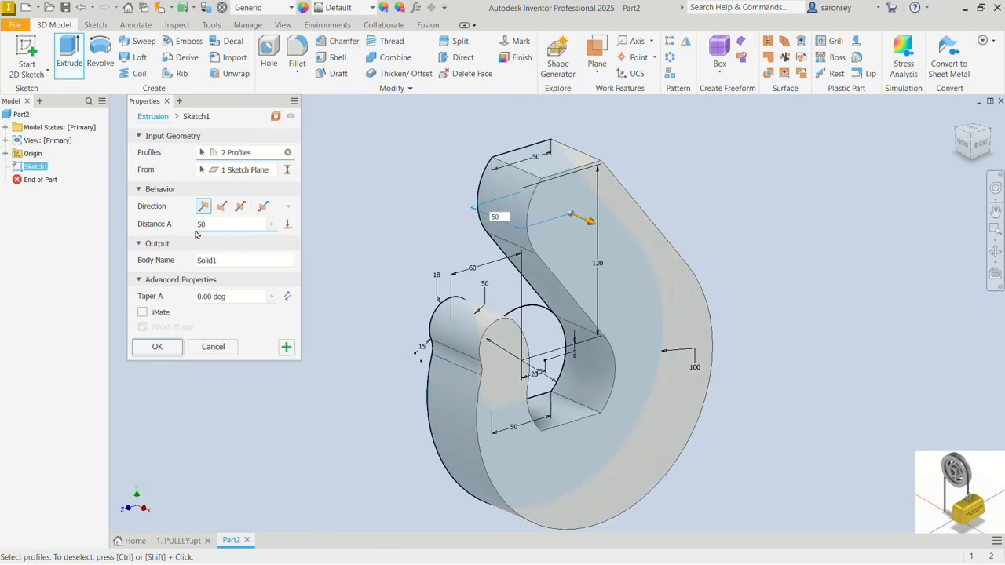
{"action": "left_click", "coordinate": [240, 208]}
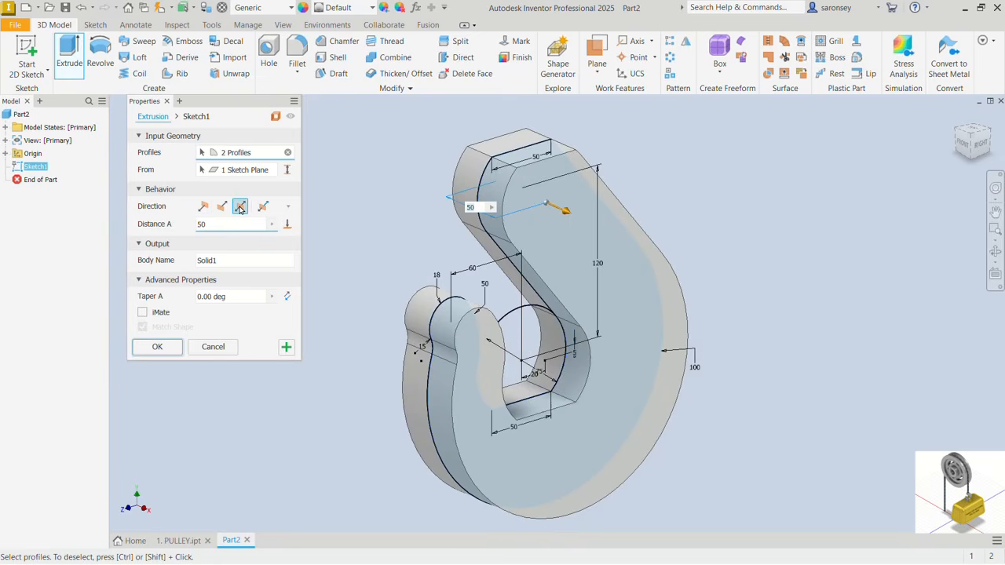
{"action": "left_click", "coordinate": [157, 347]}
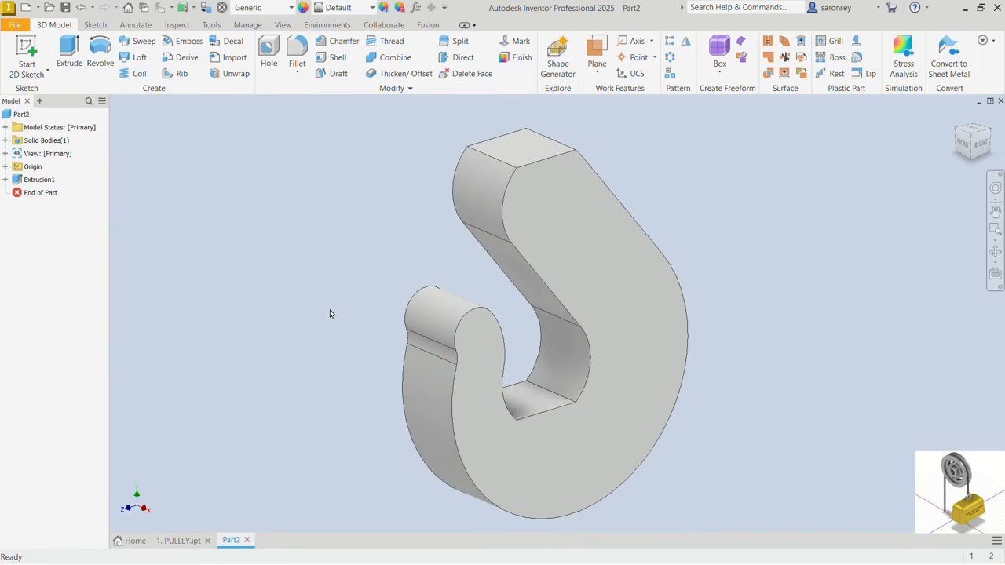
Step: Save the part as 2. HOOK in the PULLEY DRIVE folder
{"action": "left_click", "coordinate": [65, 7]}
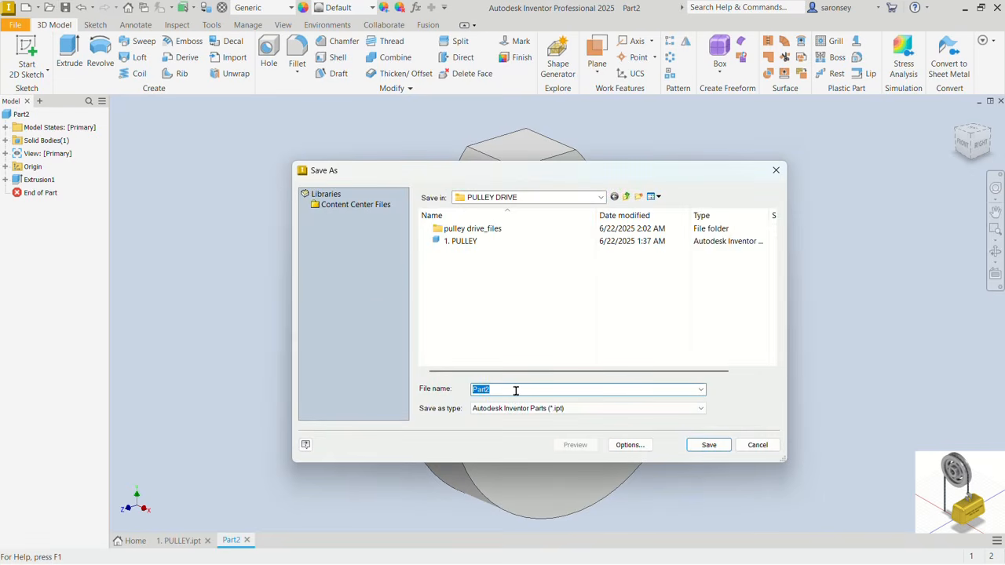
{"action": "type", "text": "2. HOOK"}
{"action": "left_click", "coordinate": [709, 445]}
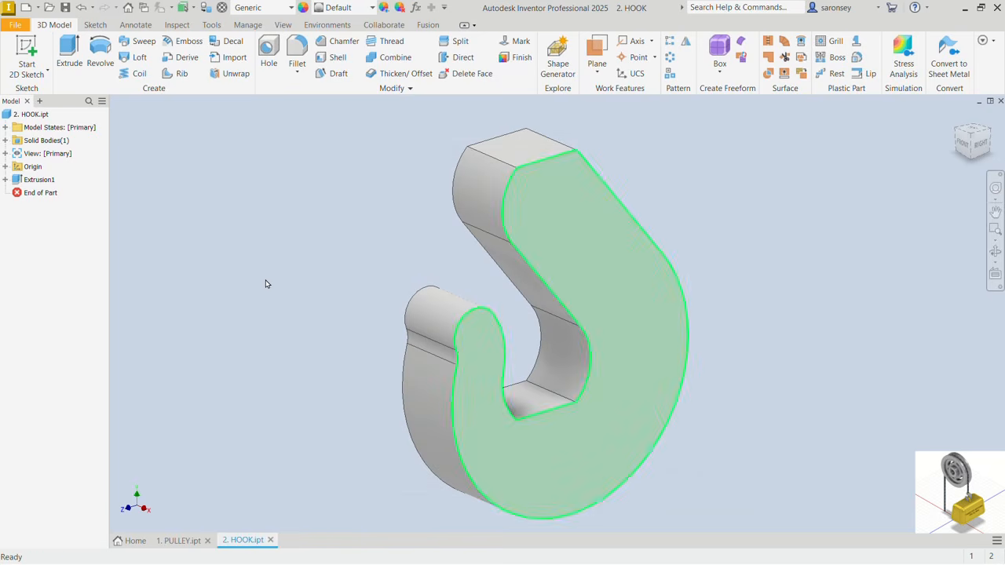
Step: Create a new part from the Standard (mm).ipt template and start a sketch on the horizontal XZ plane, turning the top view upright
{"action": "left_click", "coordinate": [26, 7]}
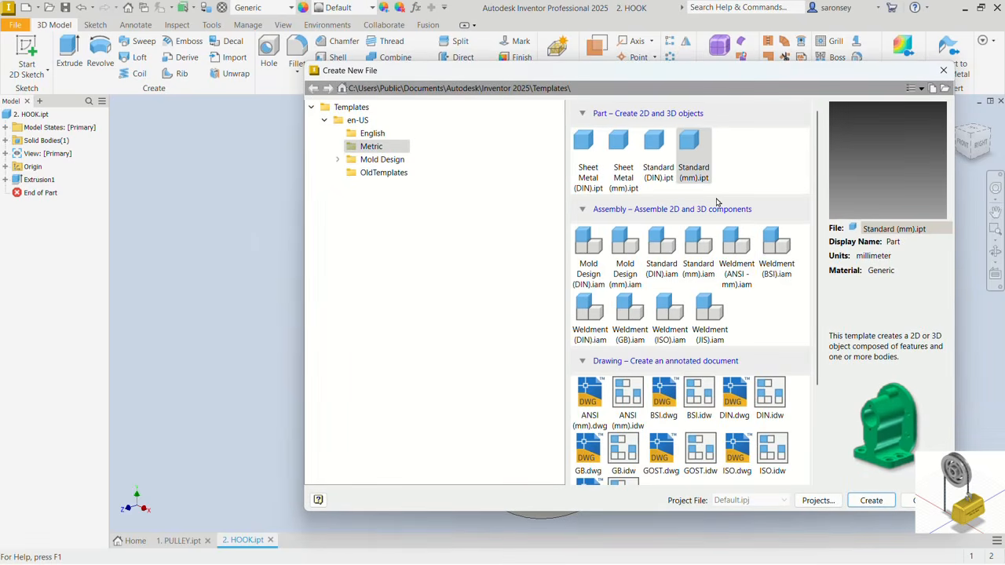
{"action": "left_click", "coordinate": [871, 501]}
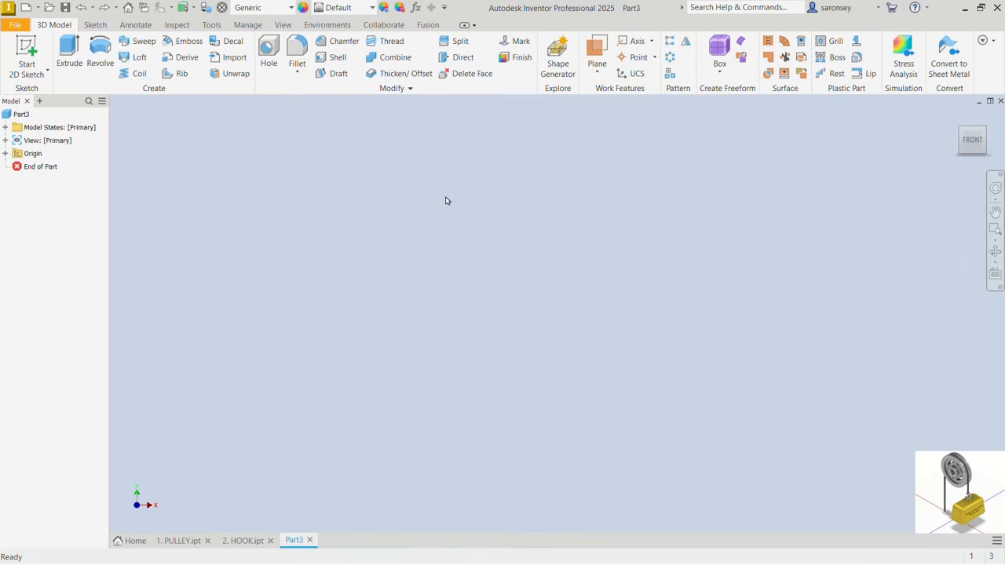
{"action": "left_click", "coordinate": [27, 51]}
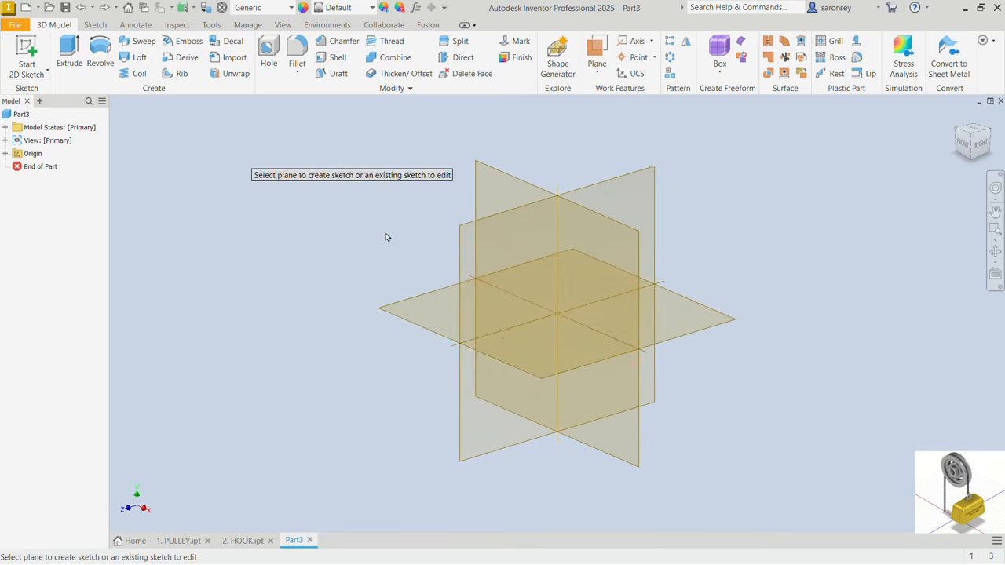
{"action": "left_click", "coordinate": [441, 329]}
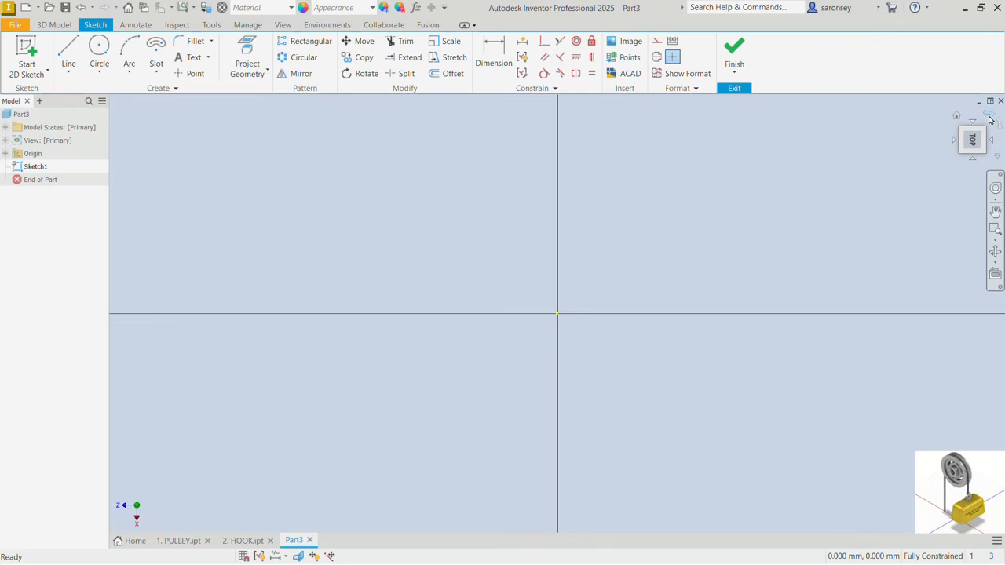
{"action": "left_click", "coordinate": [990, 118]}
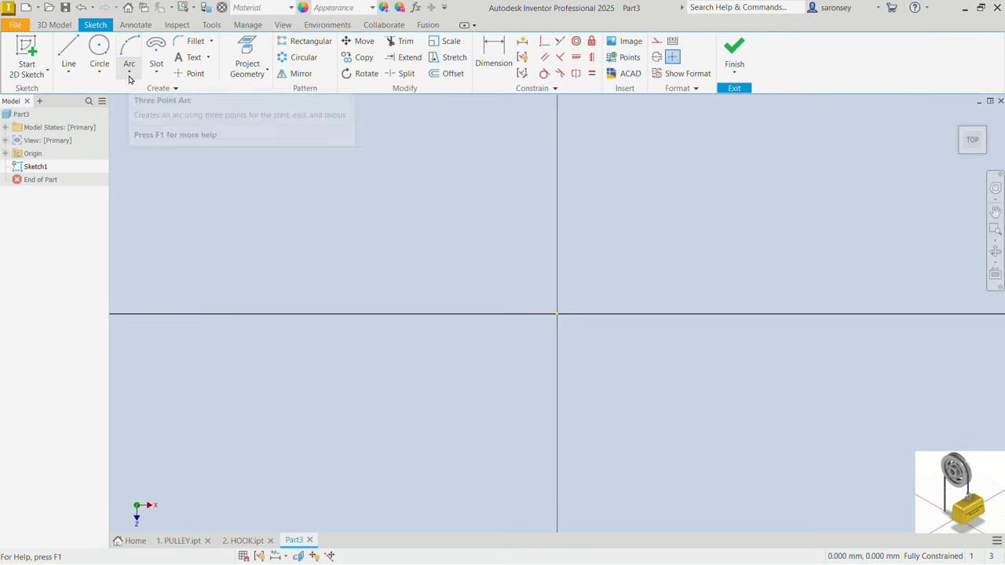
Step: Draw a two-point center rectangle about 113 mm wide, centered on the sketch origin and taller than wide
{"action": "left_click", "coordinate": [154, 79]}
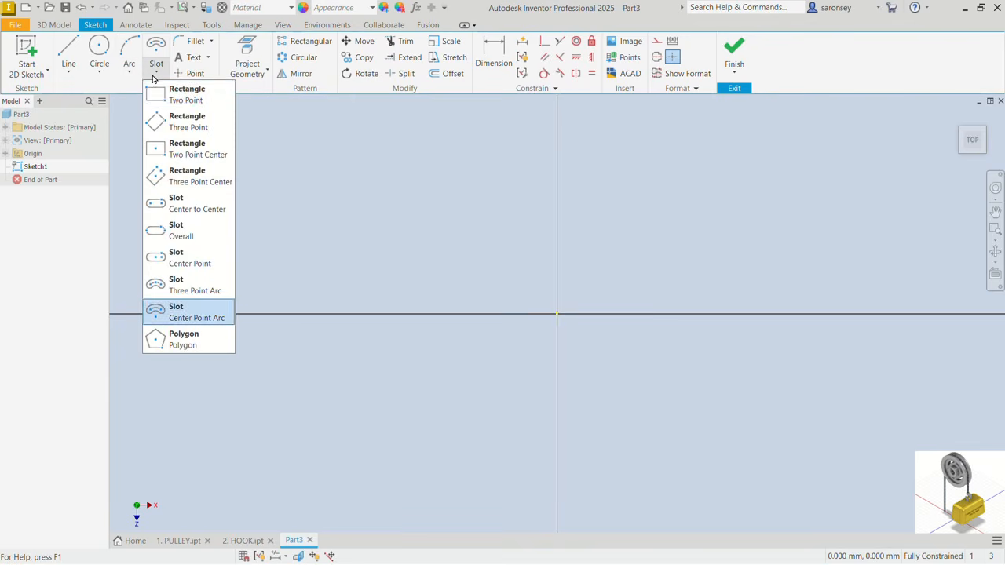
{"action": "left_click", "coordinate": [191, 149]}
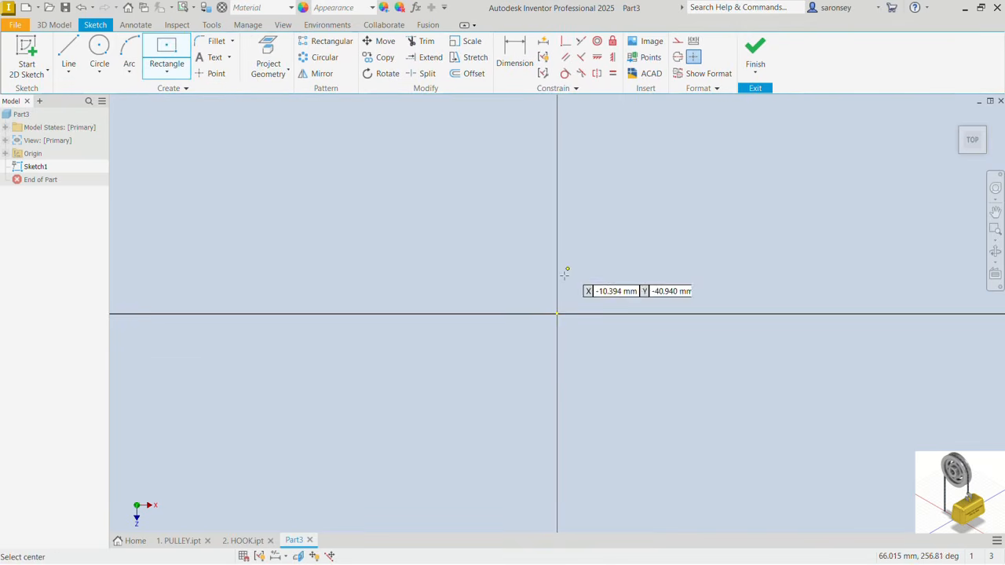
{"action": "left_click", "coordinate": [556, 314]}
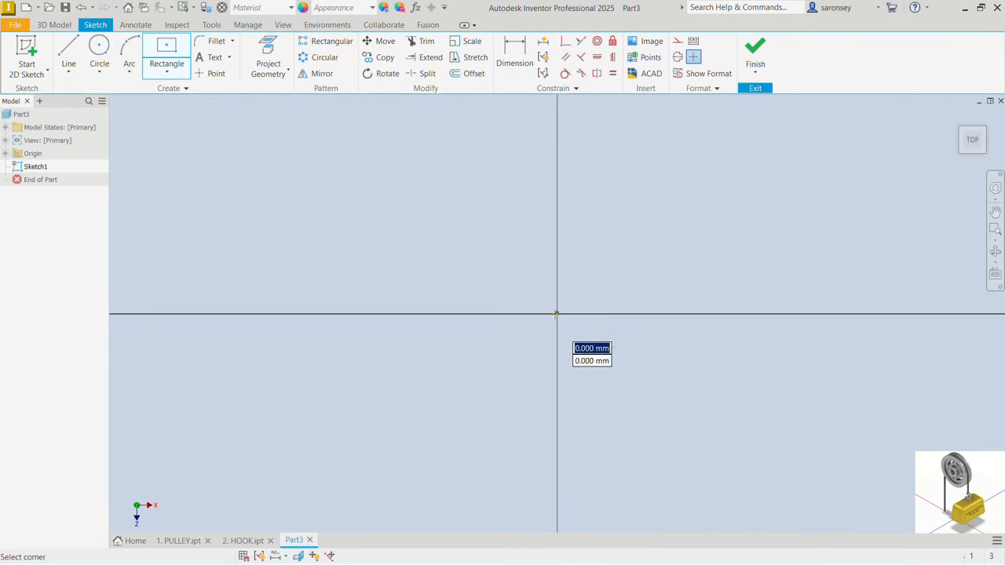
{"action": "left_click", "coordinate": [626, 427]}
Step: Dimension the rectangle's horizontal edge to 400 mm and its vertical edge to 800 mm, and finish the sketch
{"action": "left_click", "coordinate": [520, 57]}
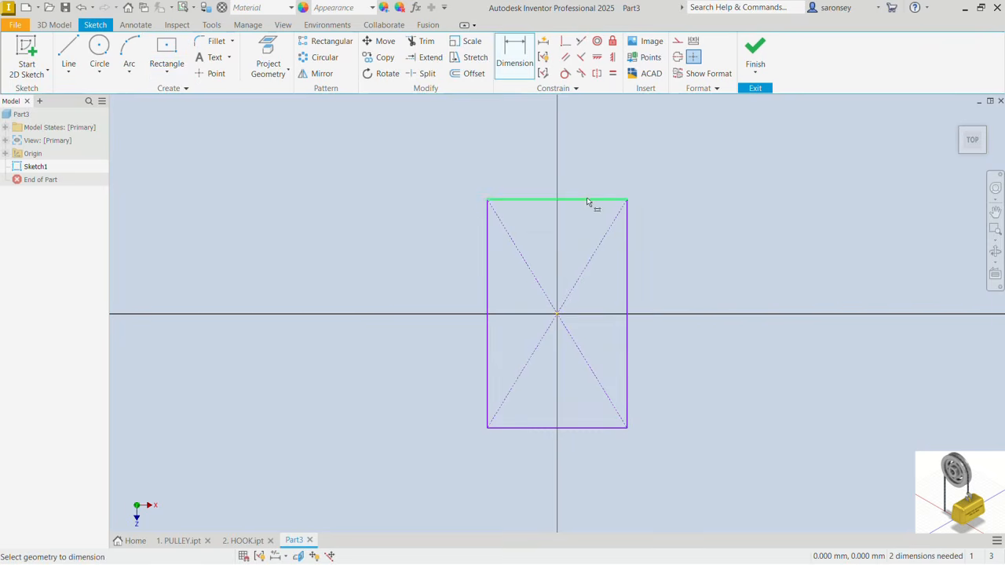
{"action": "left_click", "coordinate": [586, 199]}
{"action": "left_click", "coordinate": [590, 181]}
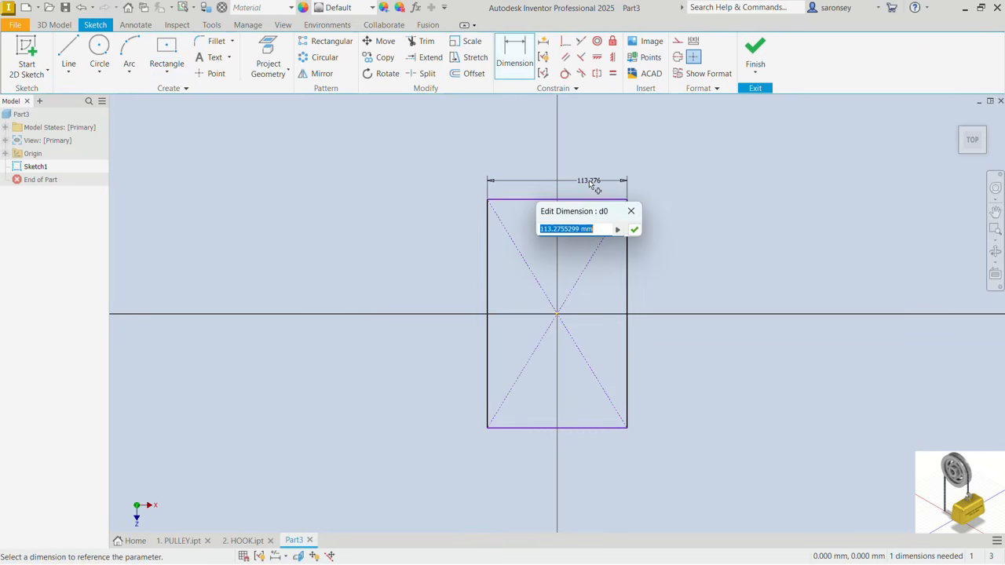
{"action": "type", "text": "400"}
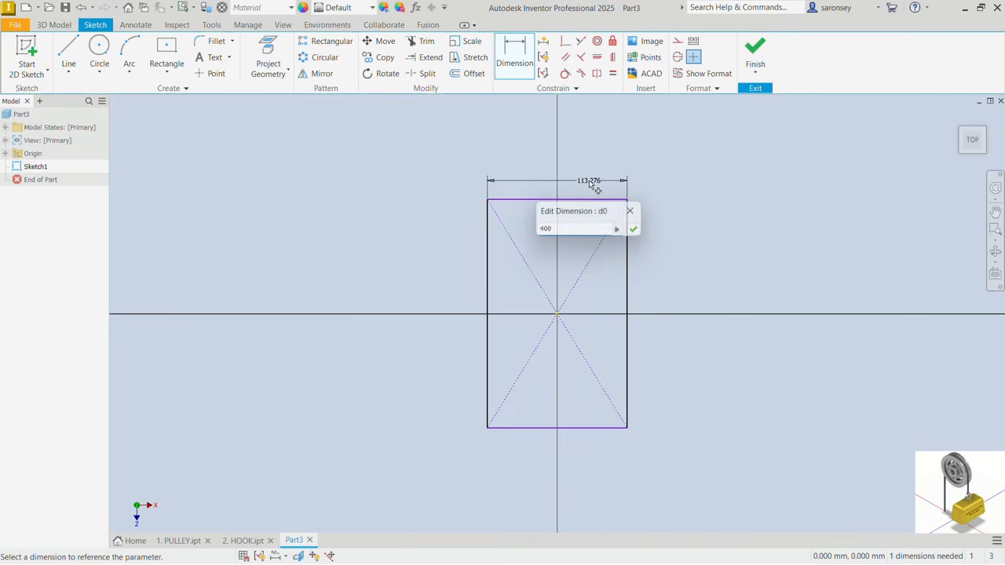
{"action": "key", "text": "Return"}
{"action": "left_click", "coordinate": [805, 230]}
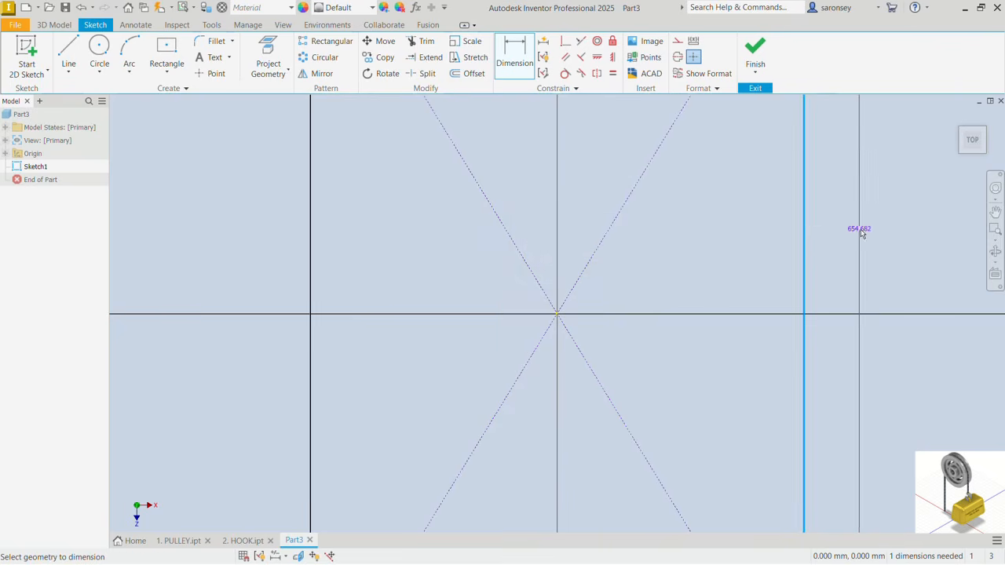
{"action": "left_click", "coordinate": [860, 229]}
{"action": "type", "text": "800"}
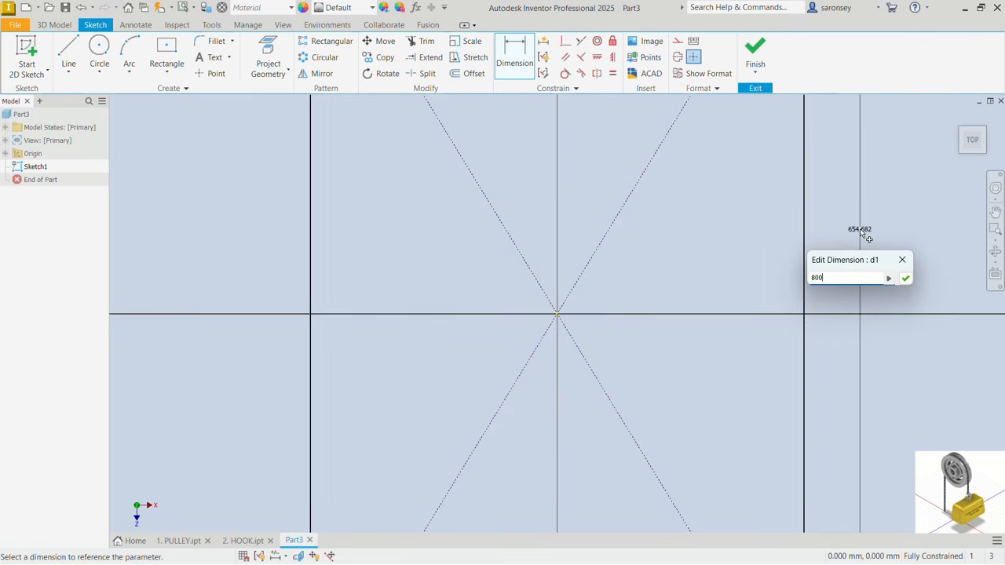
{"action": "key", "text": "Return"}
{"action": "left_click", "coordinate": [758, 52]}
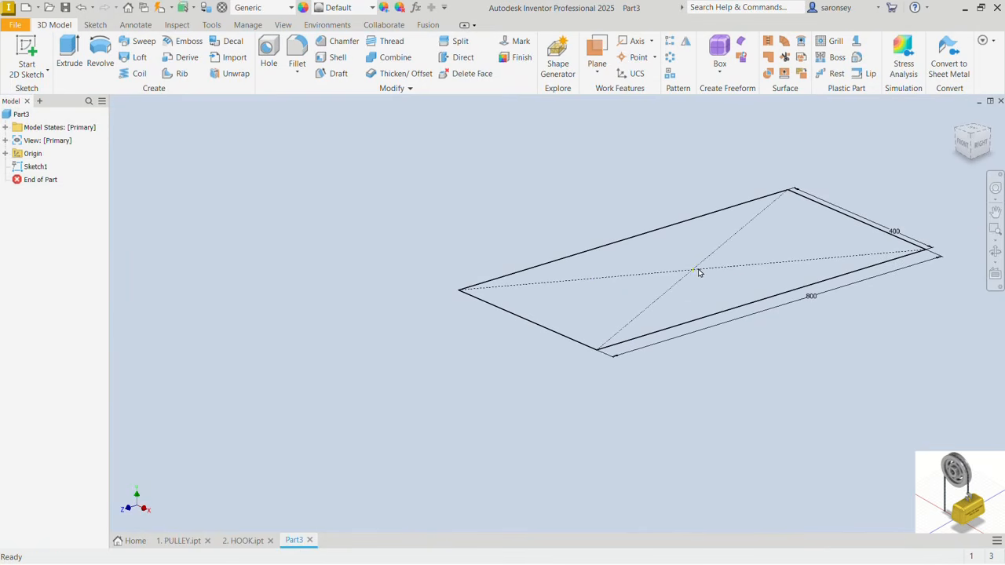
Step: Extrude the rectangle 500 mm downward in the flipped direction with a 5 degree taper
{"action": "key", "text": "e"}
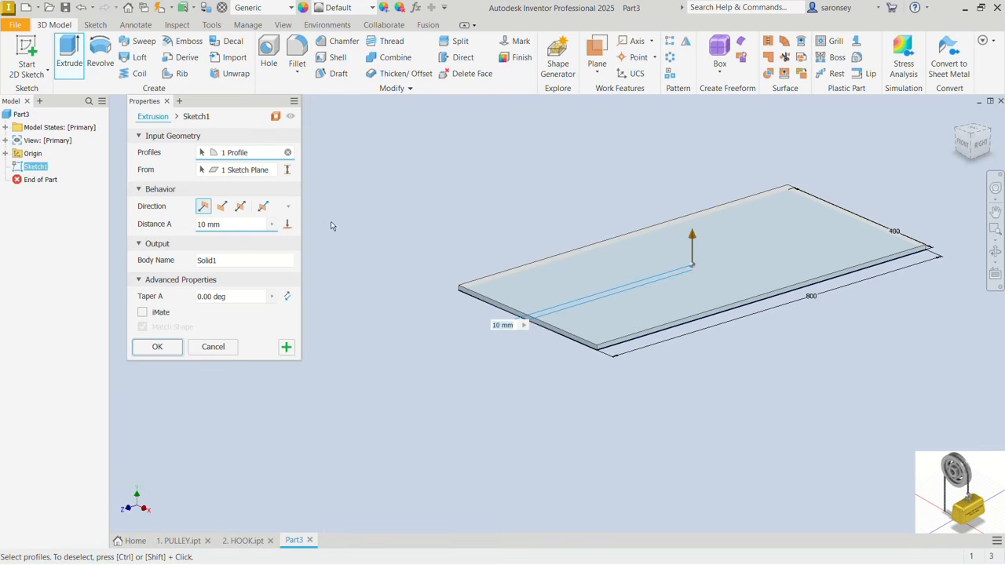
{"action": "left_click", "coordinate": [222, 206]}
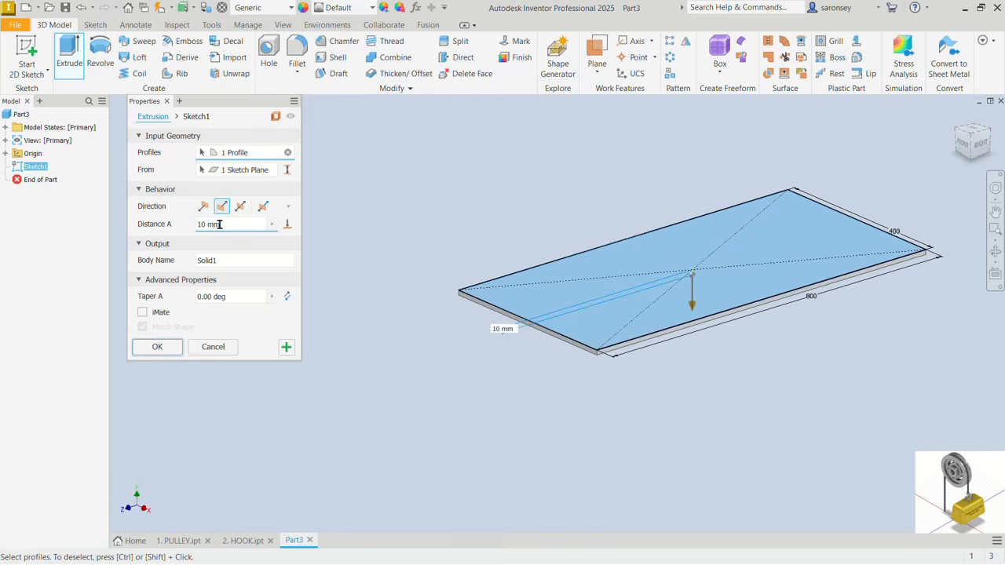
{"action": "left_click", "coordinate": [175, 230]}
{"action": "type", "text": "500"}
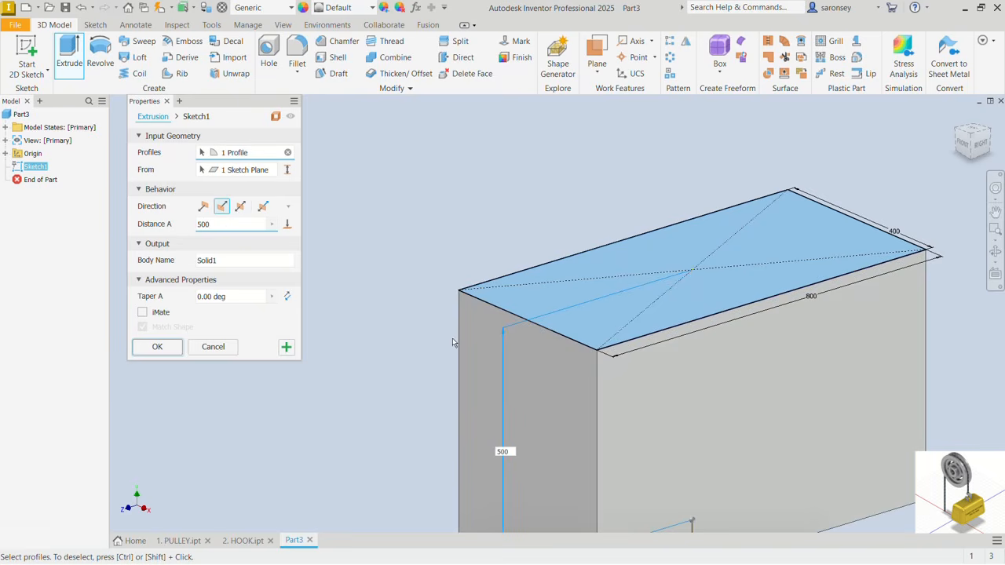
{"action": "left_click", "coordinate": [240, 297]}
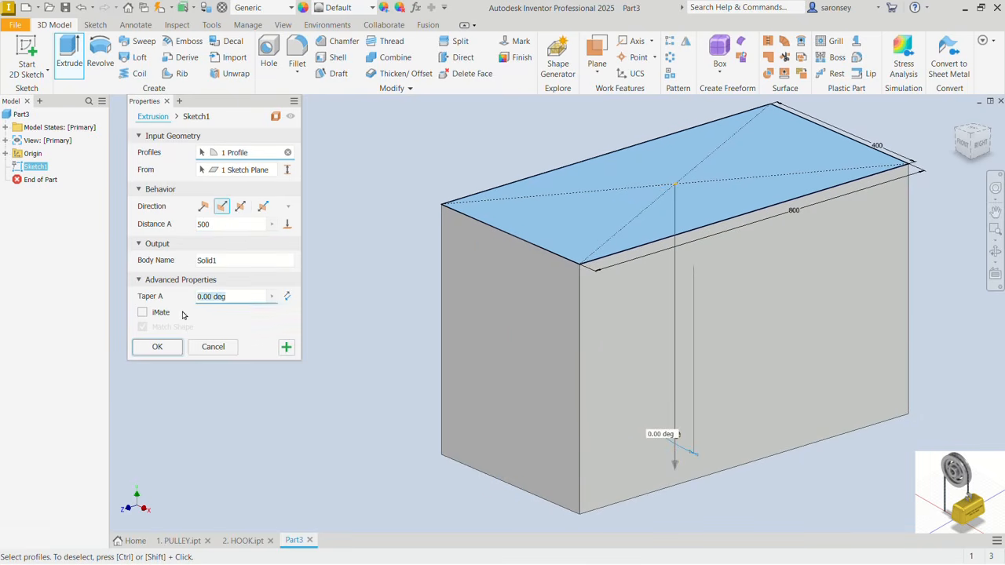
{"action": "type", "text": "5"}
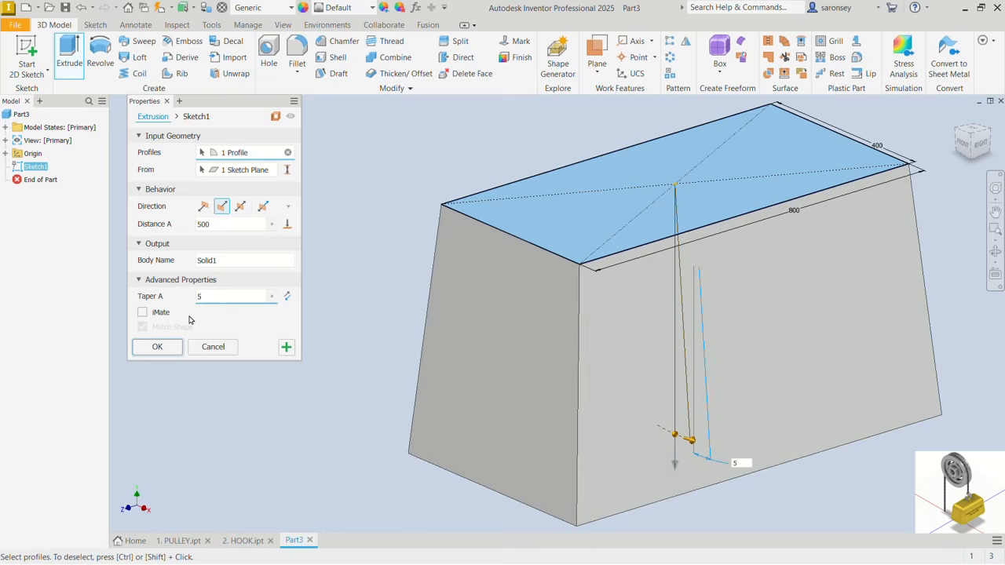
{"action": "left_click", "coordinate": [155, 347]}
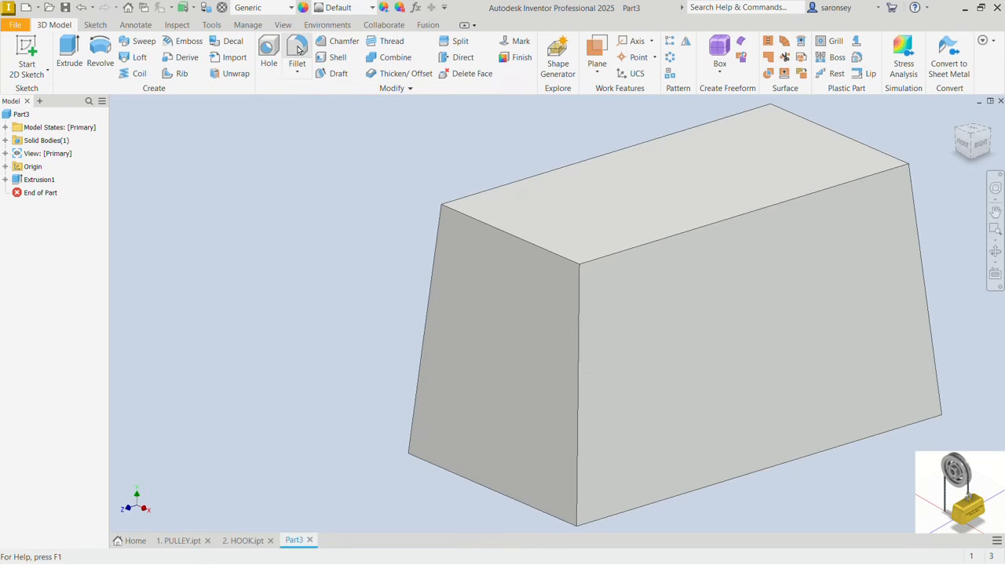
Step: Fillet all 12 edges of the tapered block with a 100 mm radius
{"action": "scroll", "coordinate": [399, 167], "scroll_direction": "down", "scroll_amount": 4}
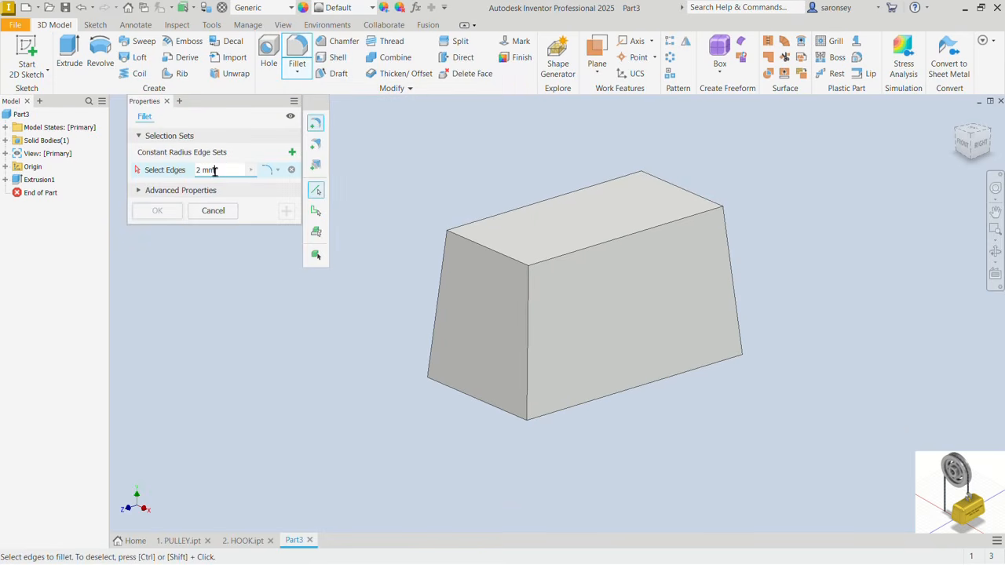
{"action": "type", "text": "100"}
{"action": "left_click_drag", "start_coordinate": [367, 126], "coordinate": [804, 476]}
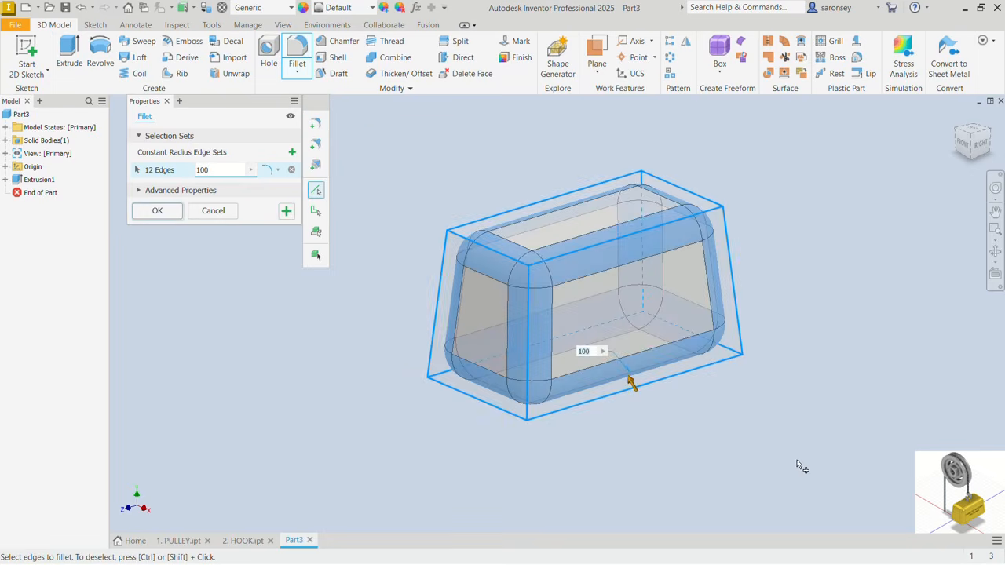
{"action": "left_click", "coordinate": [156, 211]}
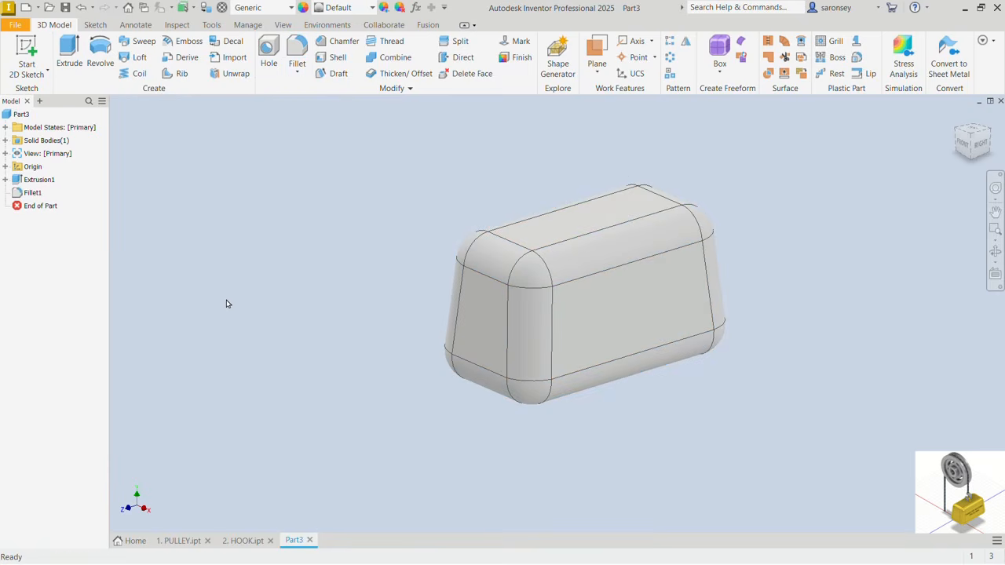
Step: Start a sketch on the origin XY plane and slice the graphics so the block's cross-section shows
{"action": "left_click", "coordinate": [5, 167]}
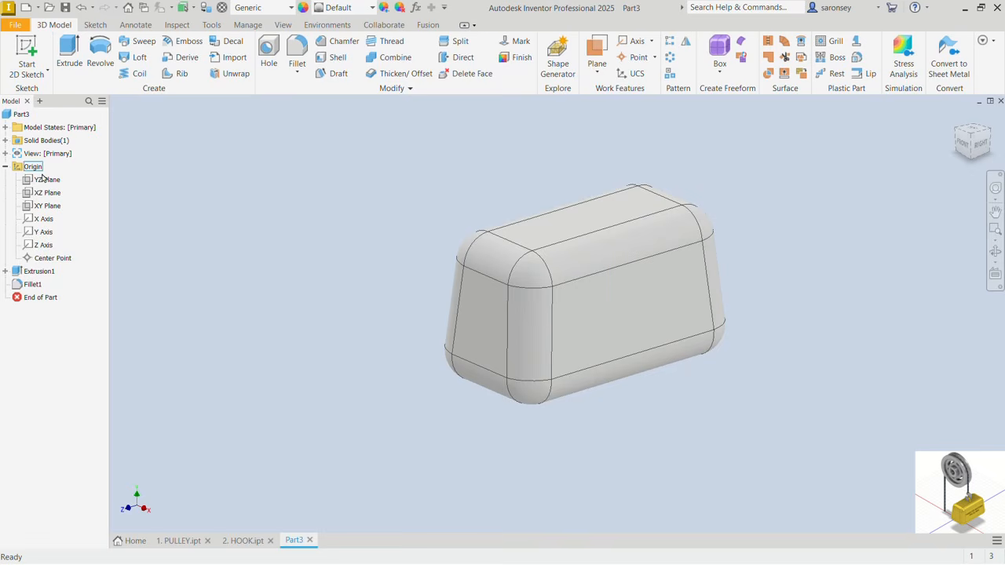
{"action": "left_click", "coordinate": [45, 206]}
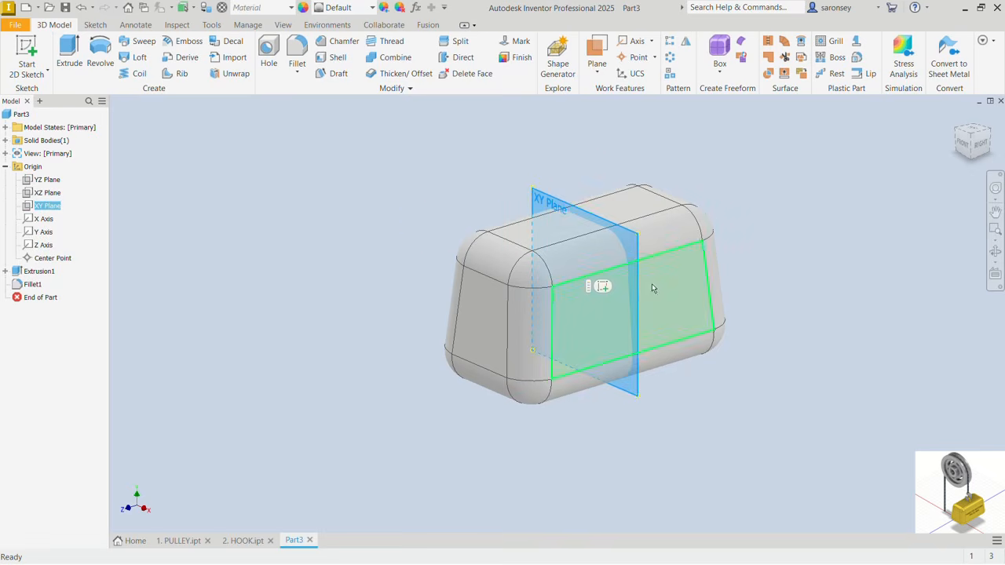
{"action": "left_click", "coordinate": [602, 287]}
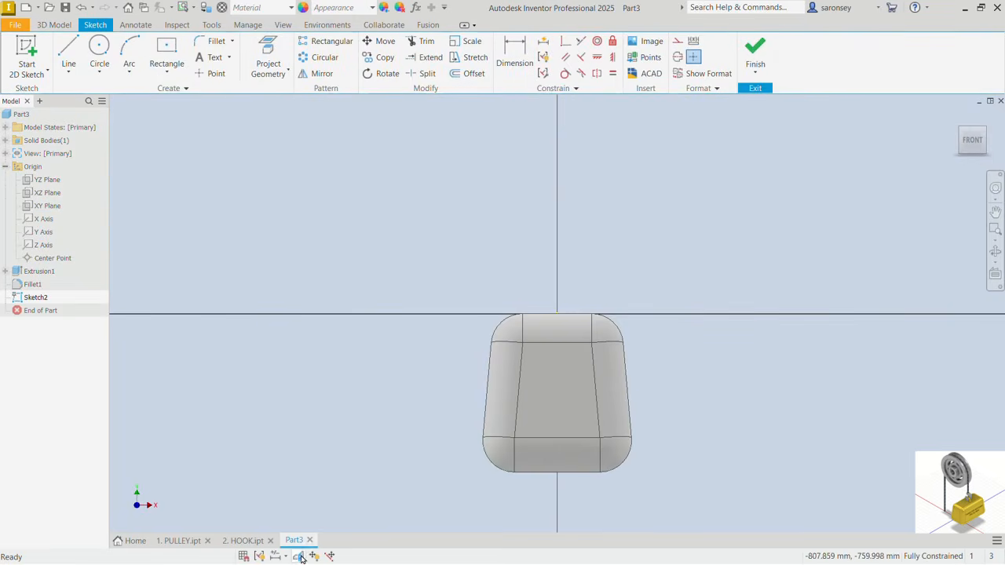
{"action": "left_click", "coordinate": [298, 556]}
{"action": "scroll", "coordinate": [600, 391], "scroll_direction": "down", "scroll_amount": 3}
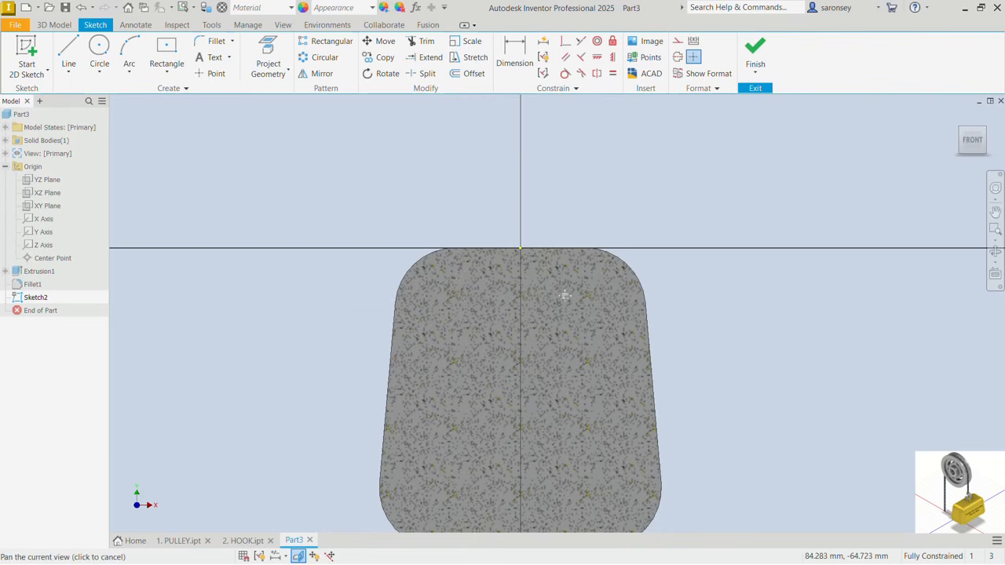
{"action": "middle_click_drag", "start_coordinate": [562, 293], "coordinate": [545, 320]}
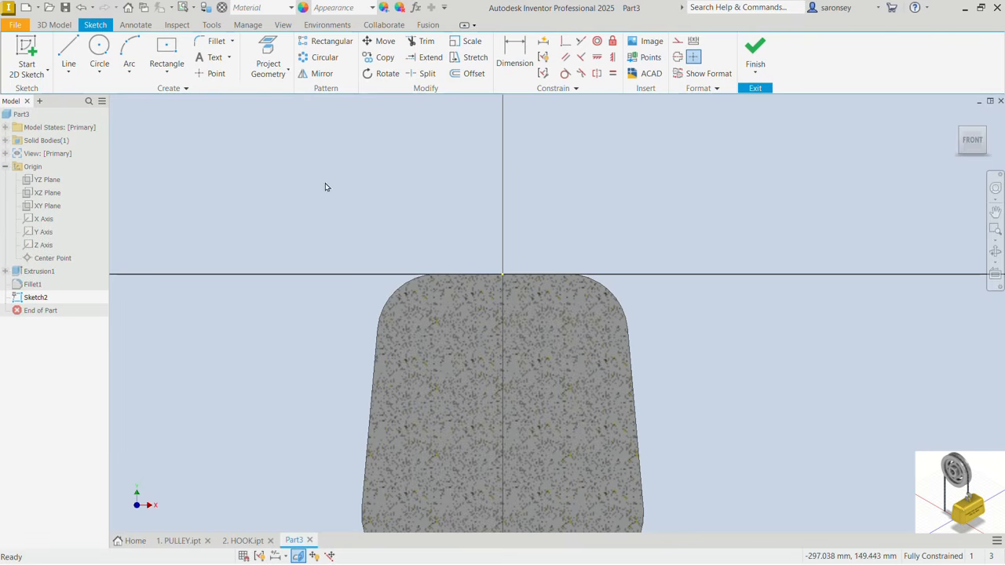
Step: Sketch a horizontal line above the block, crossing the vertical axis, and dimension its length to 60 mm
{"action": "left_click", "coordinate": [69, 54]}
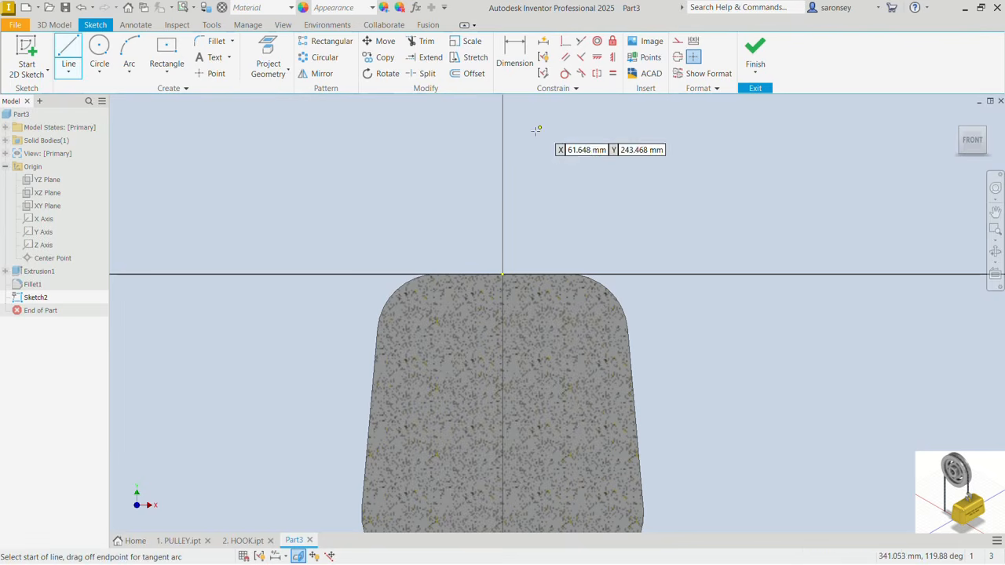
{"action": "left_click", "coordinate": [460, 172]}
{"action": "left_click", "coordinate": [550, 172]}
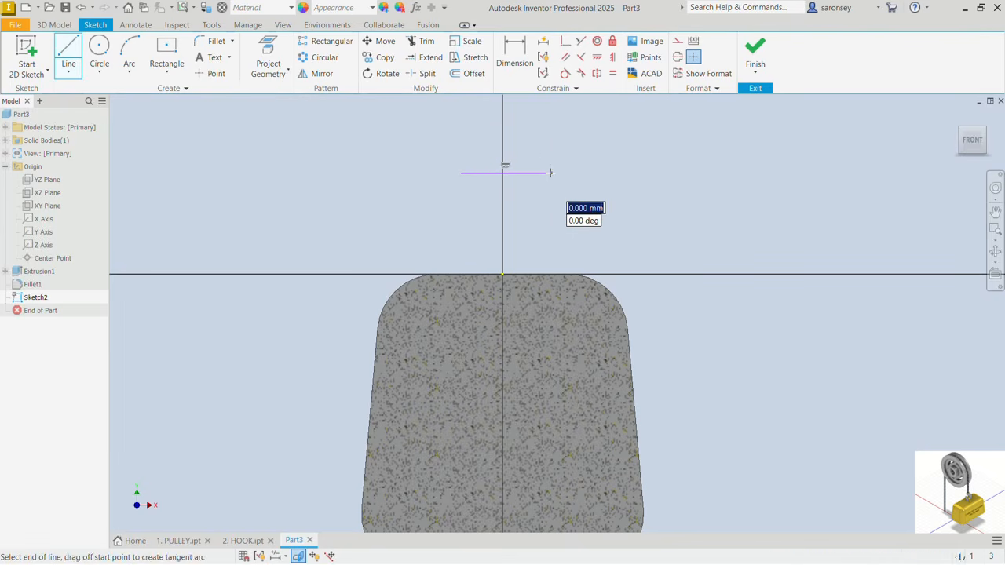
{"action": "left_click", "coordinate": [514, 51]}
{"action": "left_click", "coordinate": [528, 172]}
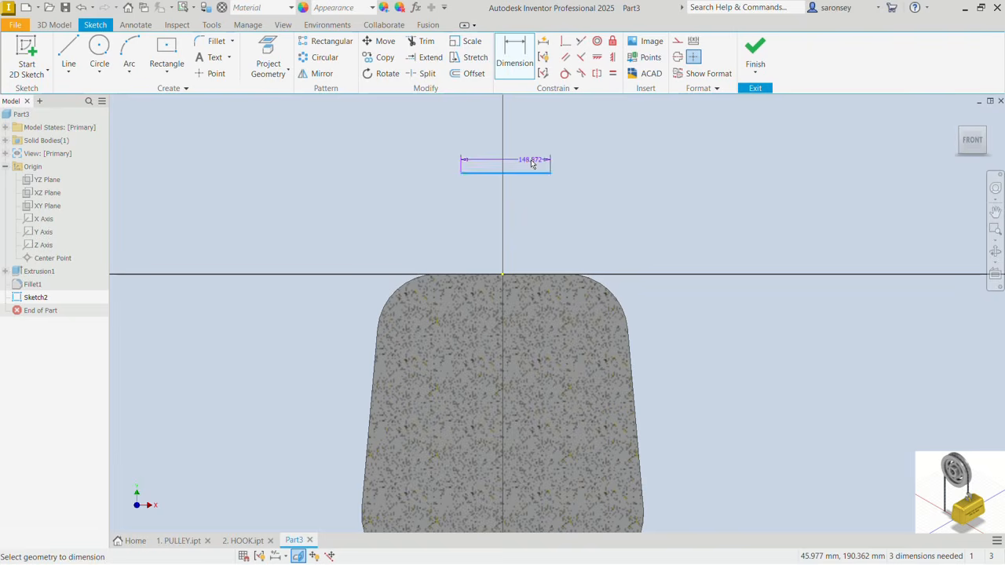
{"action": "left_click", "coordinate": [532, 161]}
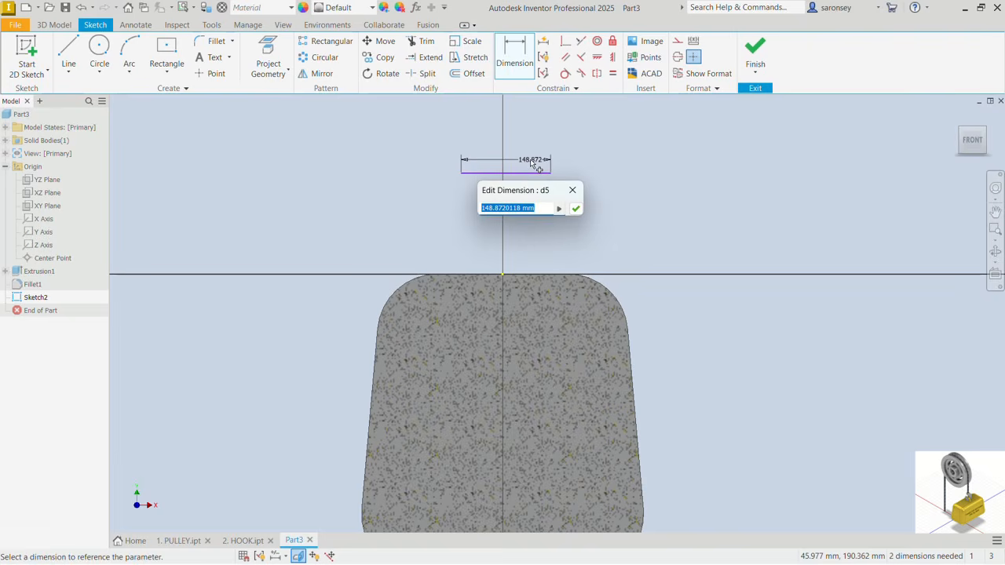
{"action": "type", "text": "60"}
{"action": "key", "text": "Return"}
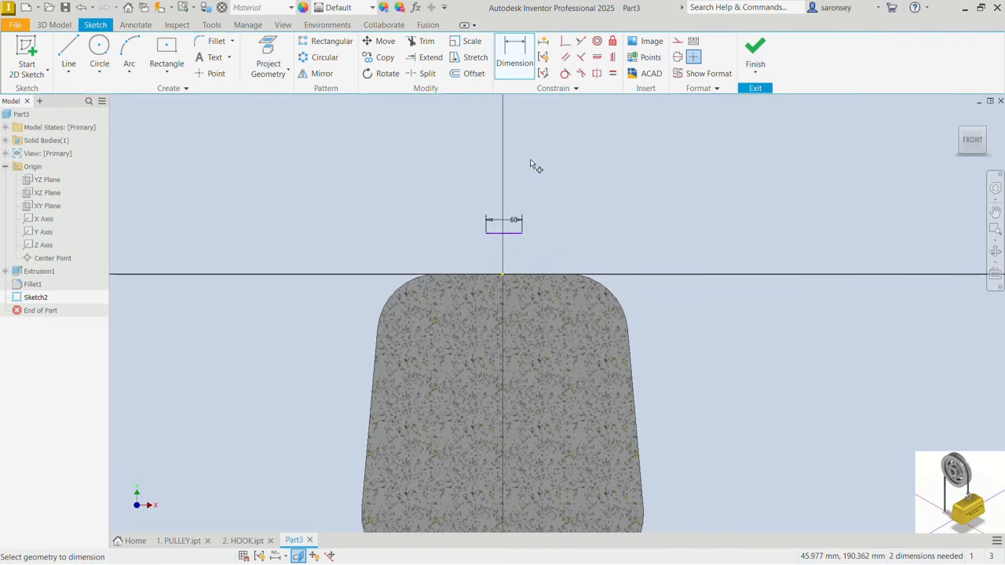
Step: Dimension the 60 mm line's height above the block's top edge to 80 mm
{"action": "scroll", "coordinate": [516, 252], "scroll_direction": "down", "scroll_amount": 3}
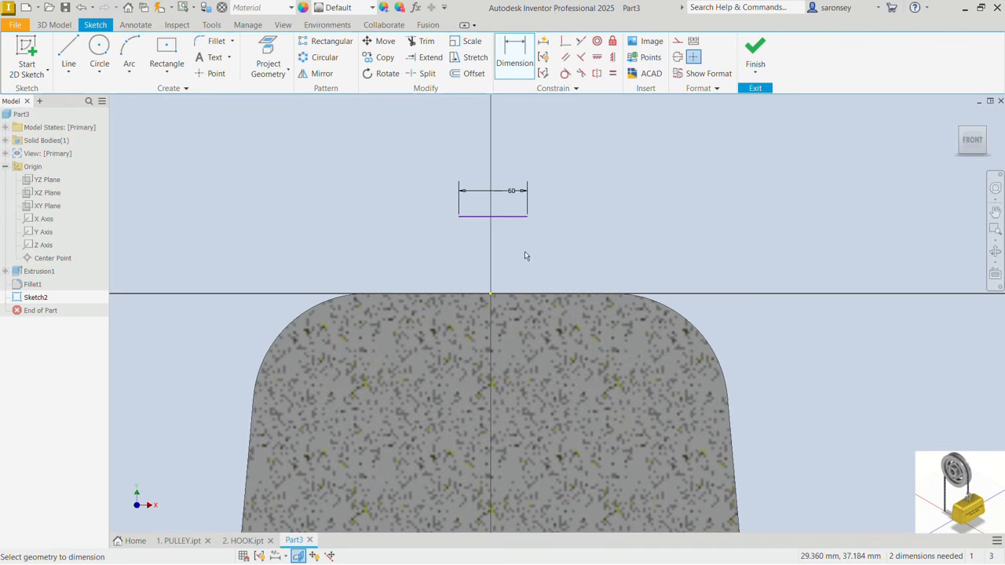
{"action": "left_click", "coordinate": [502, 216]}
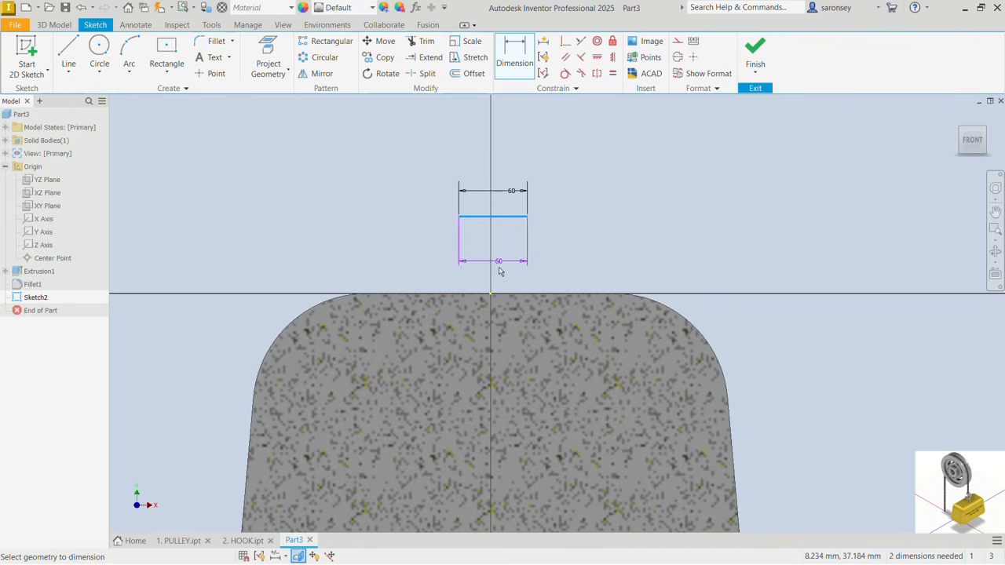
{"action": "left_click", "coordinate": [512, 293]}
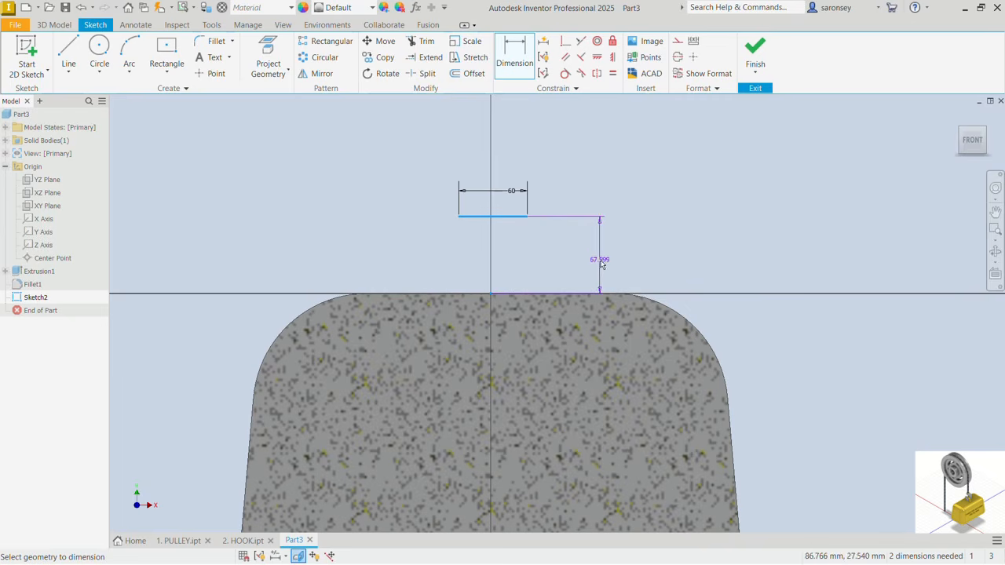
{"action": "left_click", "coordinate": [597, 253]}
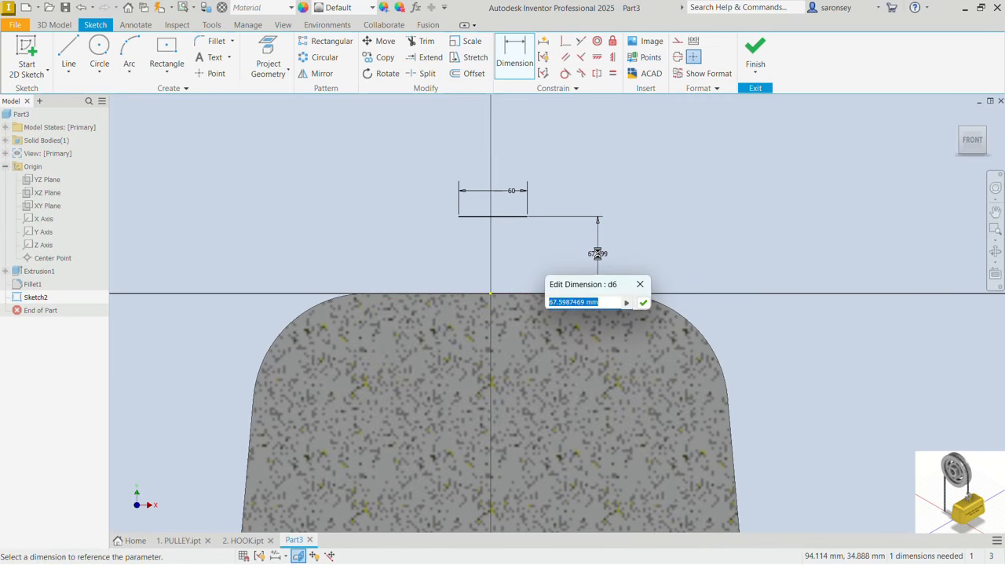
{"action": "type", "text": "80"}
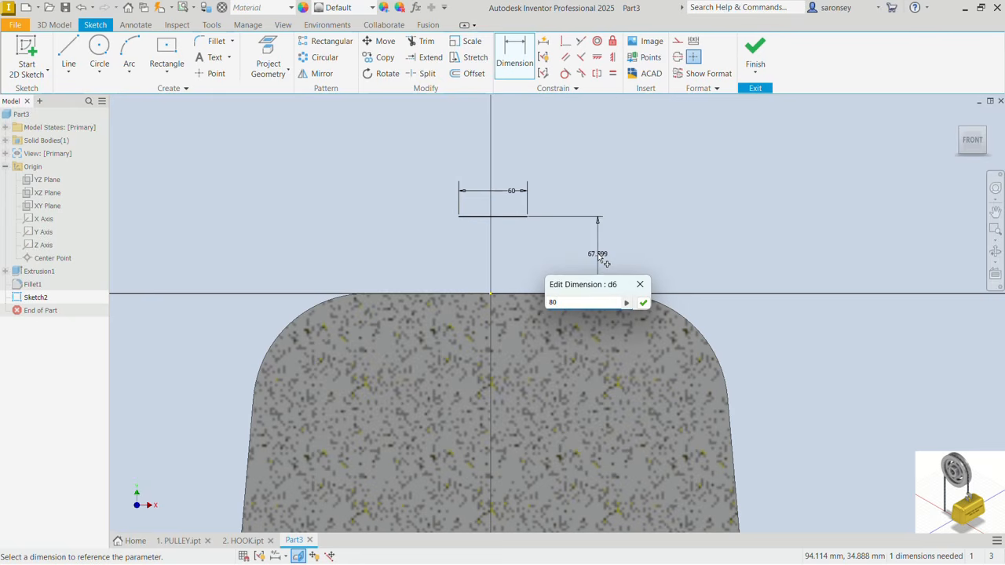
{"action": "key", "text": "Return"}
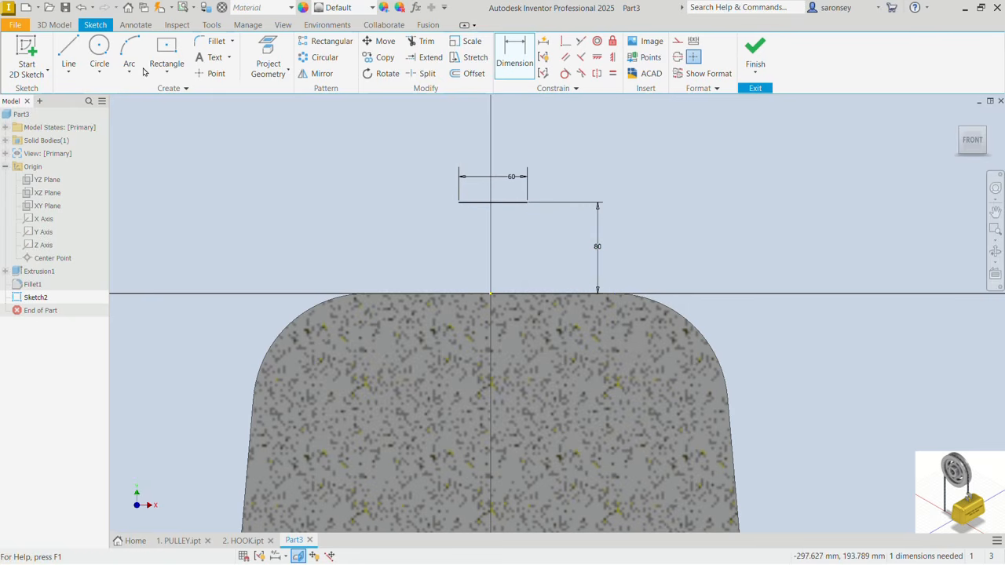
Step: Sketch a three-point arc of about 142 mm radius from the block's top edge up to the 60 mm line's left end
{"action": "left_click", "coordinate": [129, 48]}
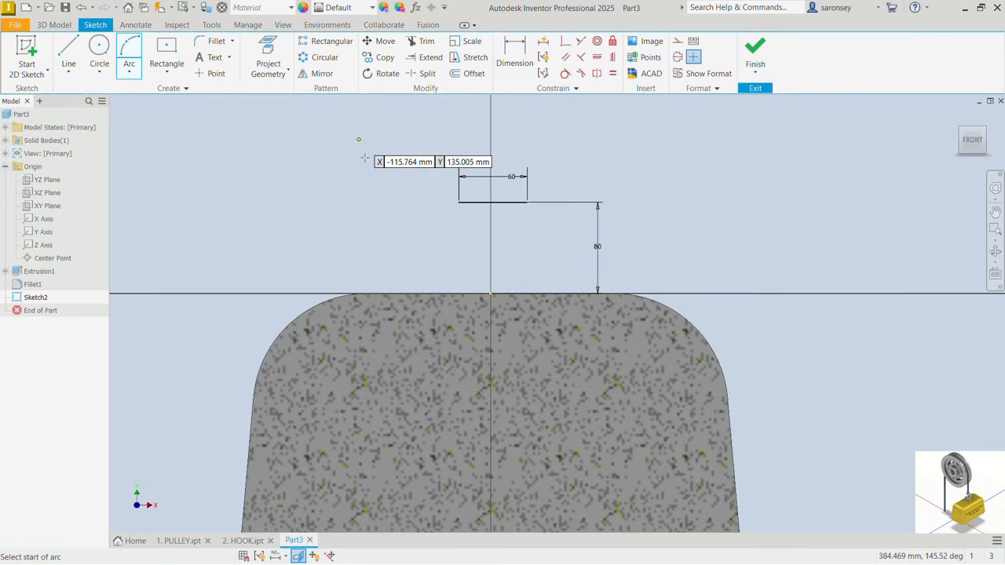
{"action": "left_click", "coordinate": [408, 293]}
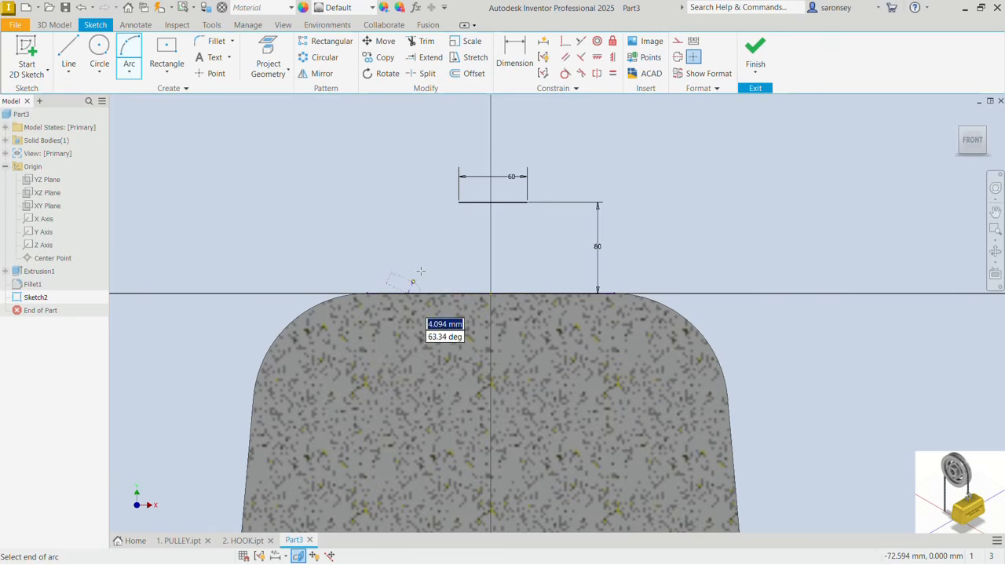
{"action": "left_click", "coordinate": [459, 202]}
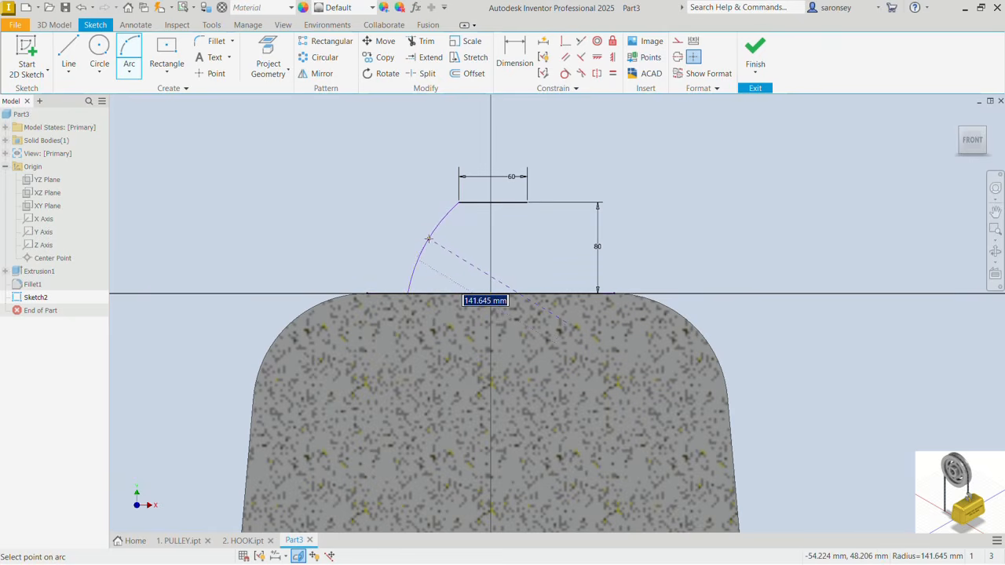
{"action": "left_click", "coordinate": [419, 240]}
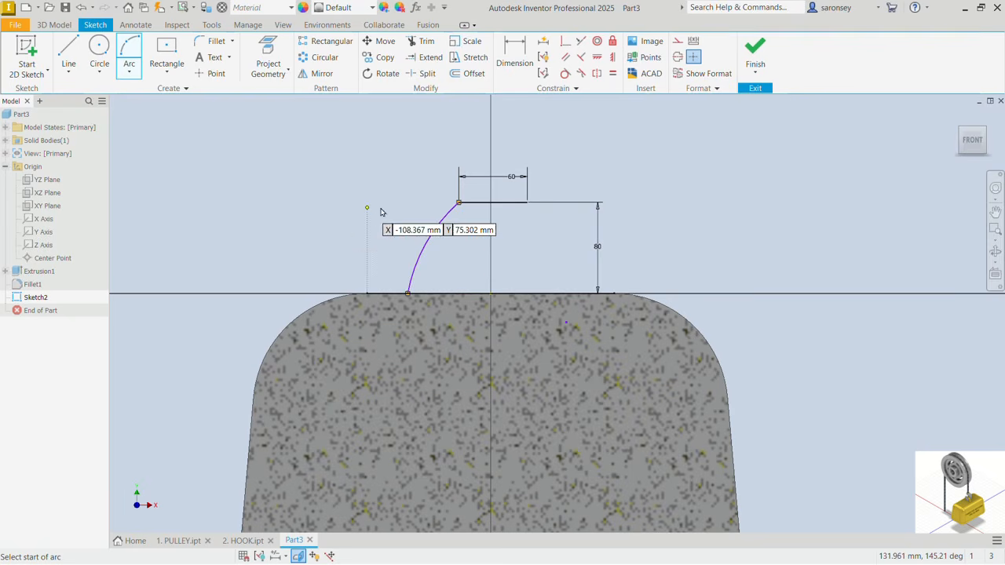
{"action": "right_click", "coordinate": [367, 207]}
{"action": "left_click", "coordinate": [413, 207]}
Step: Dimension the arc's lower endpoint to 60 mm horizontally from the centre point on the block's top edge
{"action": "left_click", "coordinate": [511, 69]}
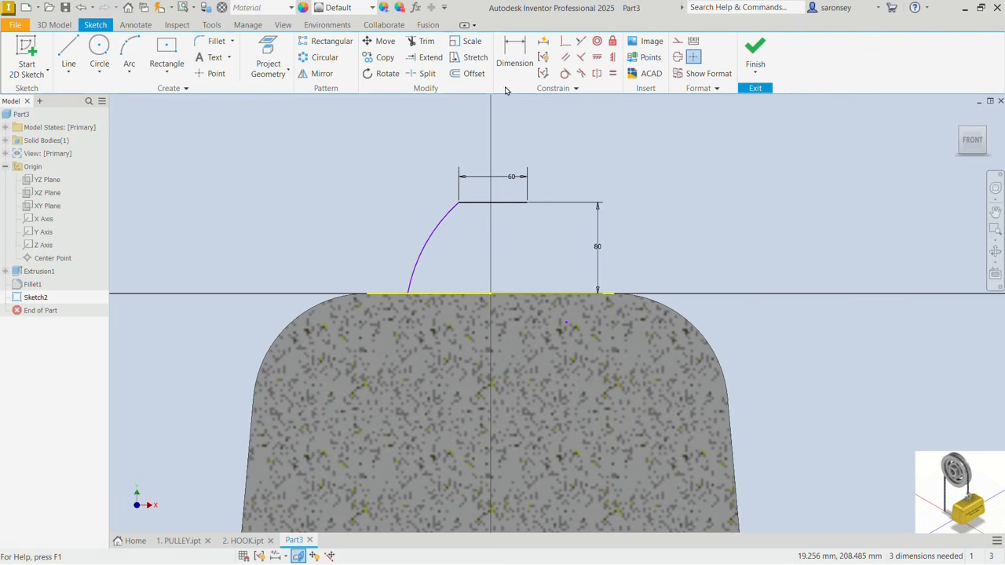
{"action": "left_click", "coordinate": [408, 295]}
{"action": "left_click", "coordinate": [490, 294]}
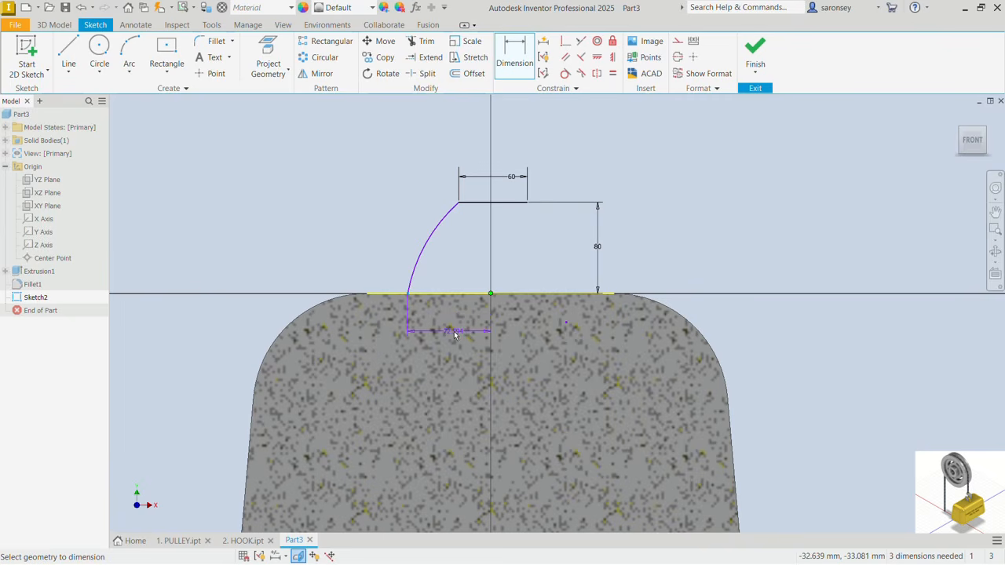
{"action": "left_click", "coordinate": [454, 334]}
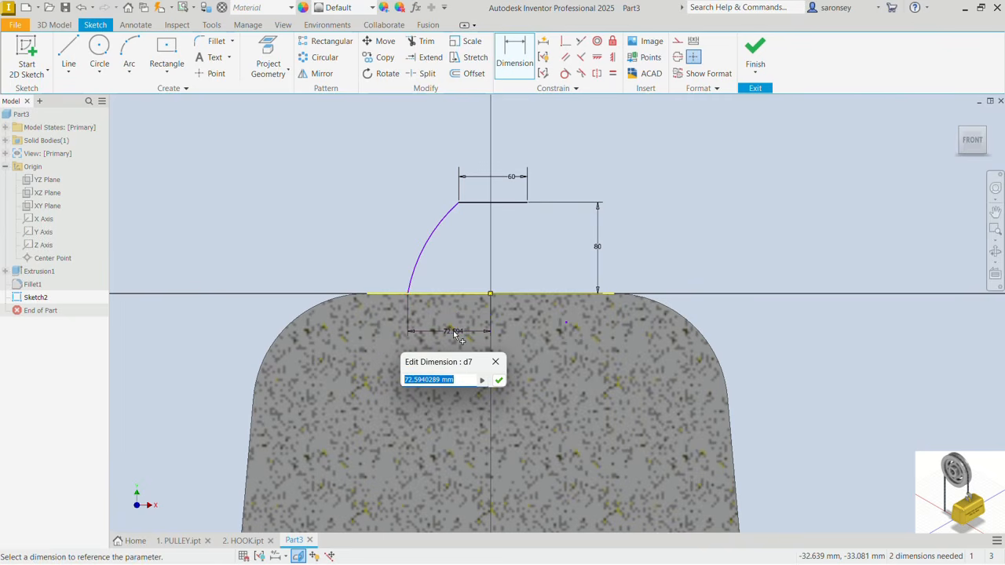
{"action": "type", "text": "60"}
{"action": "key", "text": "Return"}
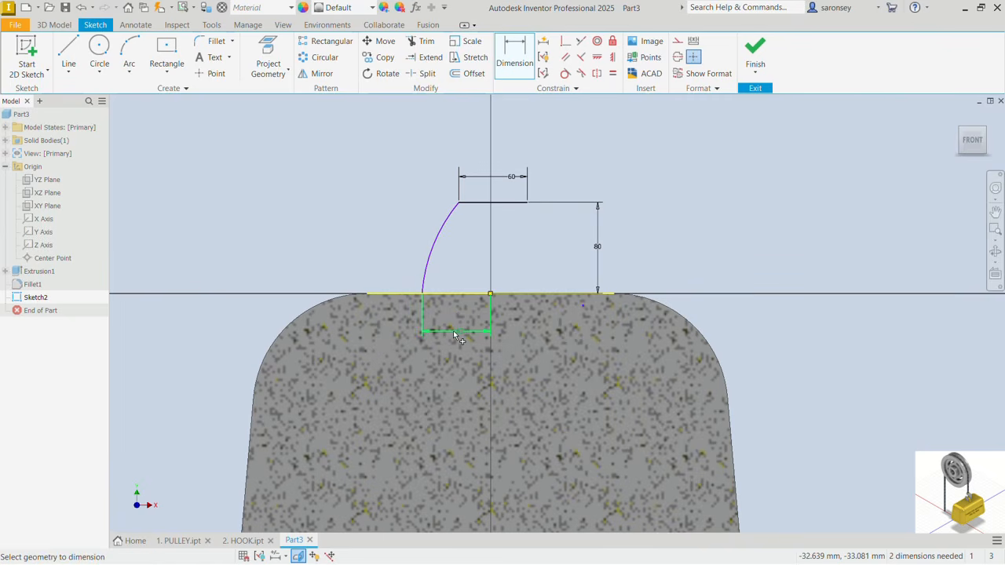
Step: Dimension the arc's radius to 170 mm
{"action": "left_click", "coordinate": [445, 232]}
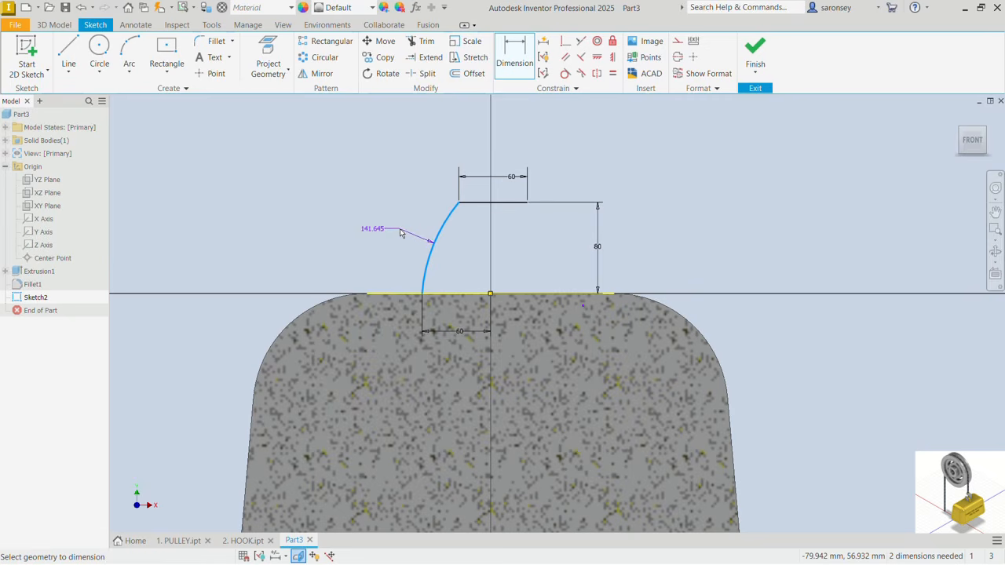
{"action": "left_click", "coordinate": [400, 232]}
{"action": "type", "text": "1"}
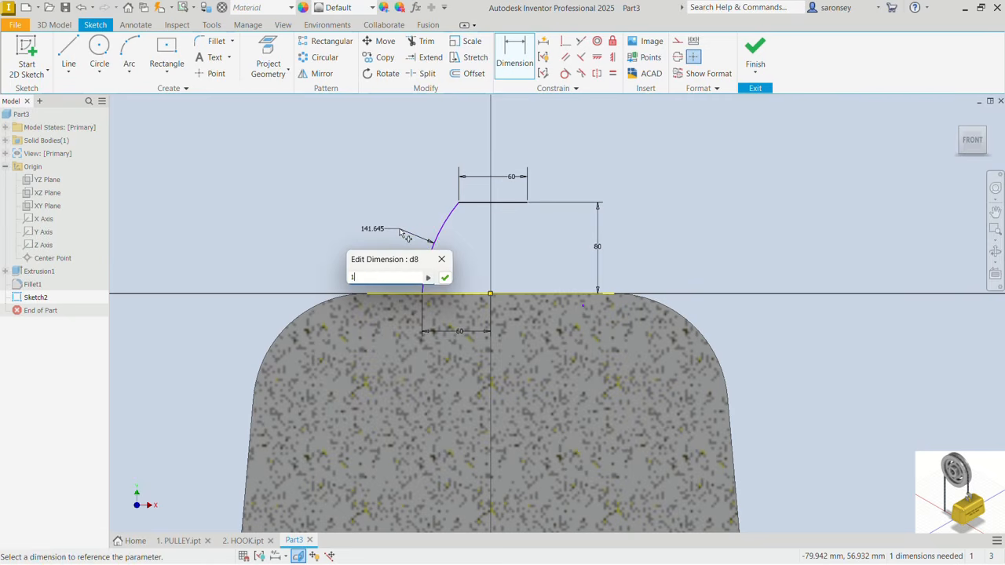
{"action": "type", "text": "70"}
{"action": "key", "text": "Return"}
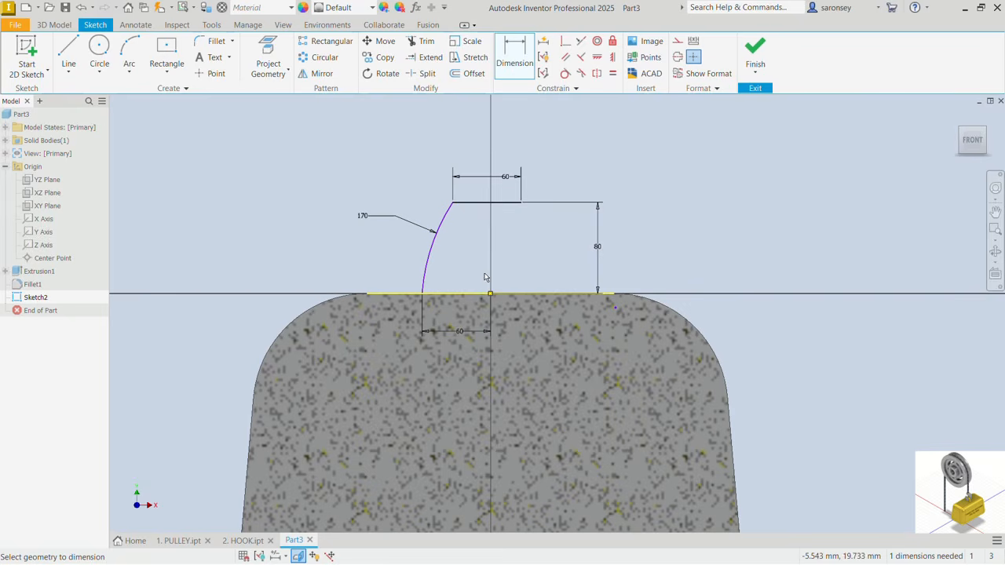
Step: Sketch a vertical line about 46 mm long upward from the block's top-edge centre and make it a construction line
{"action": "middle_click_drag", "start_coordinate": [466, 290], "coordinate": [454, 291]}
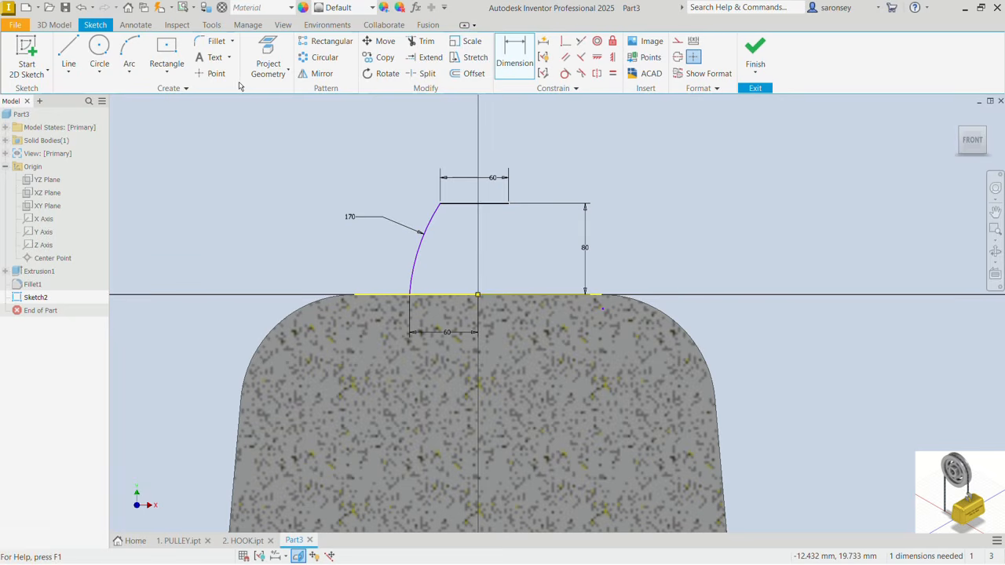
{"action": "left_click", "coordinate": [69, 52]}
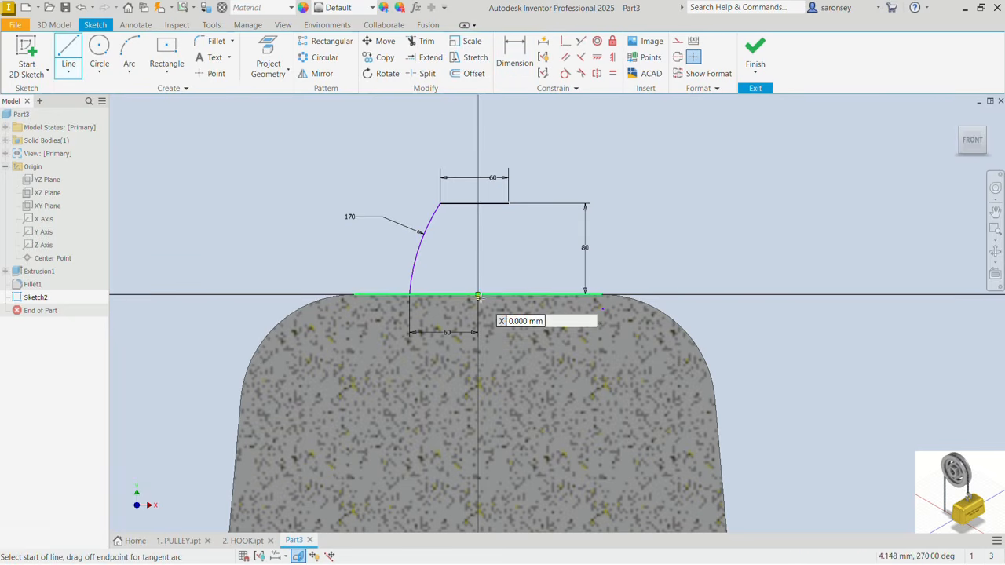
{"action": "left_click", "coordinate": [478, 294]}
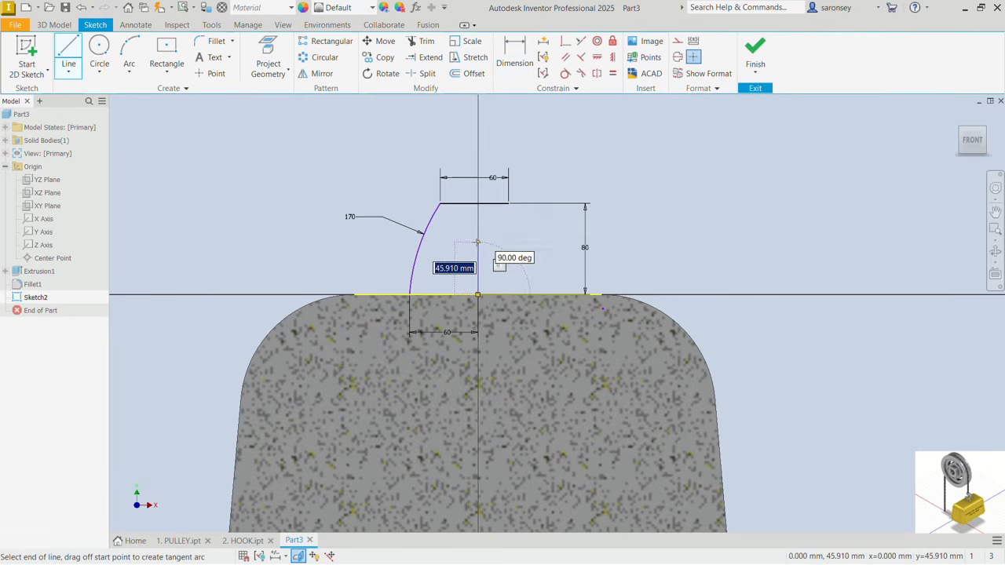
{"action": "right_click", "coordinate": [524, 235]}
{"action": "left_click", "coordinate": [563, 237]}
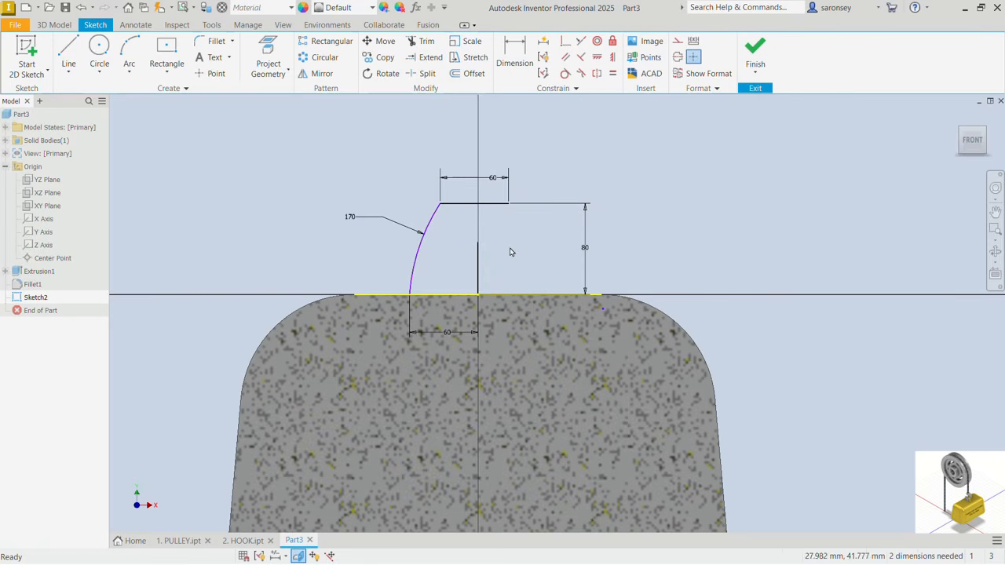
{"action": "left_click", "coordinate": [677, 41]}
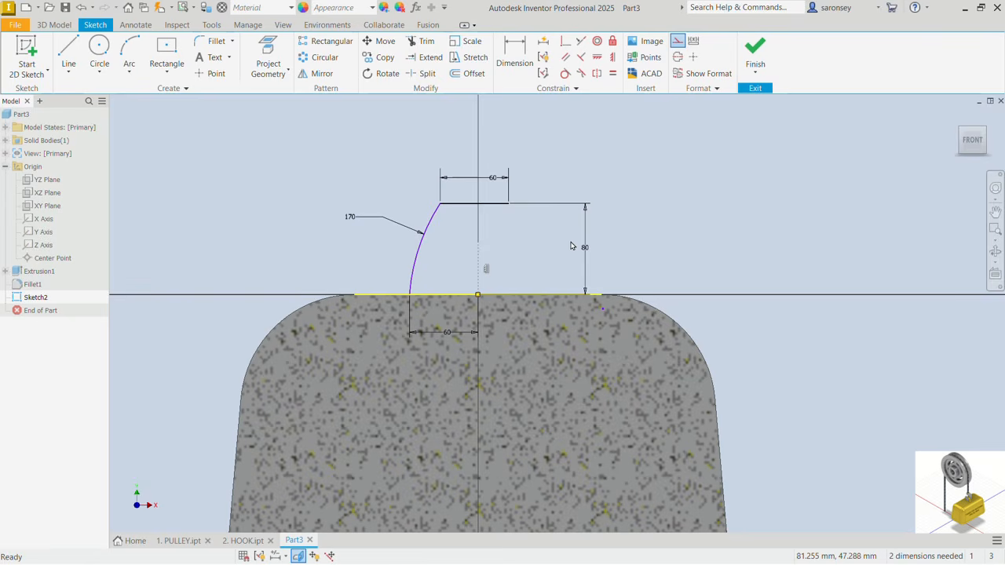
Step: Mirror the arc about the construction line and vertically align the 60 mm line's midpoint with the block's top-edge centre
{"action": "left_click", "coordinate": [319, 73]}
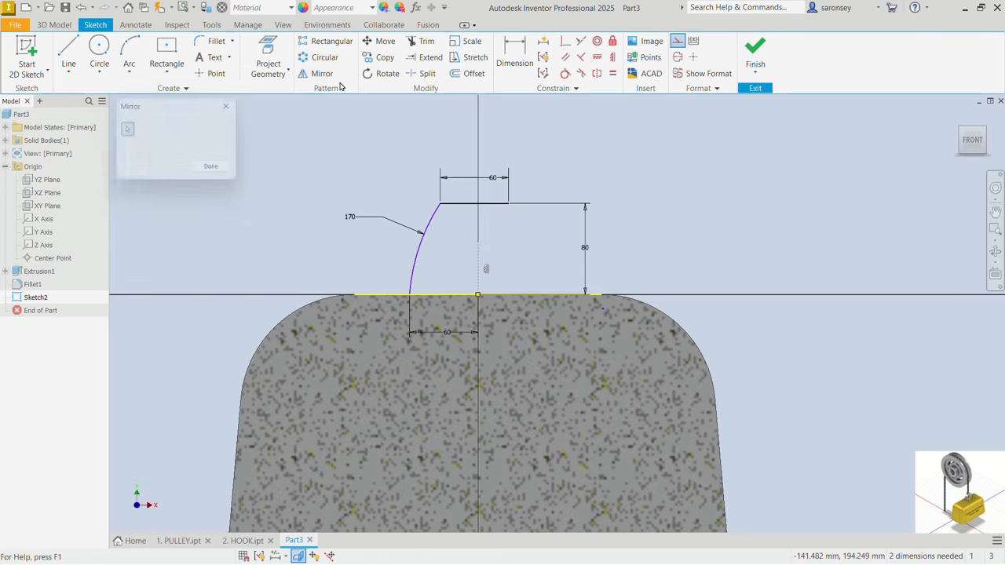
{"action": "left_click", "coordinate": [434, 223]}
{"action": "left_click", "coordinate": [198, 135]}
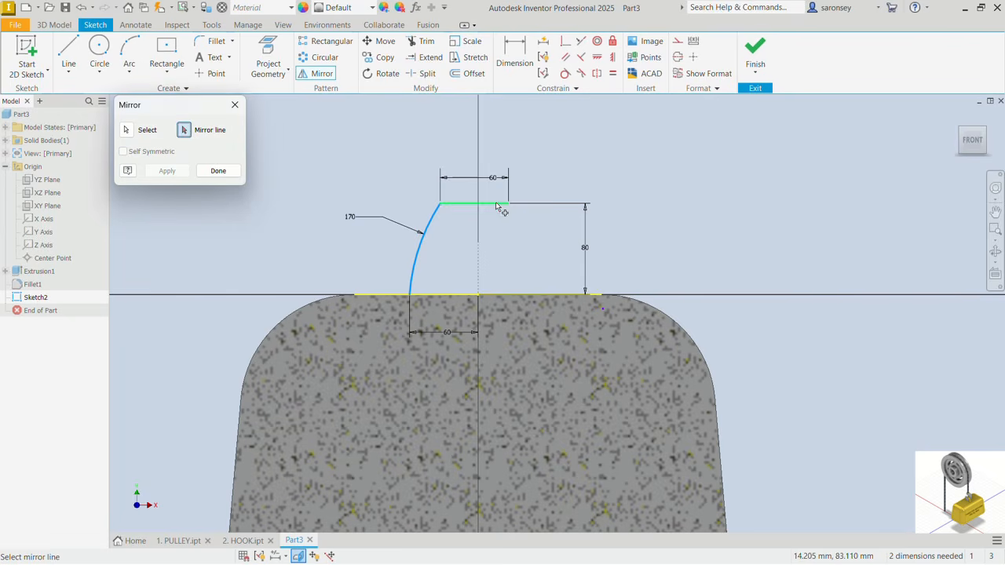
{"action": "left_click", "coordinate": [479, 265]}
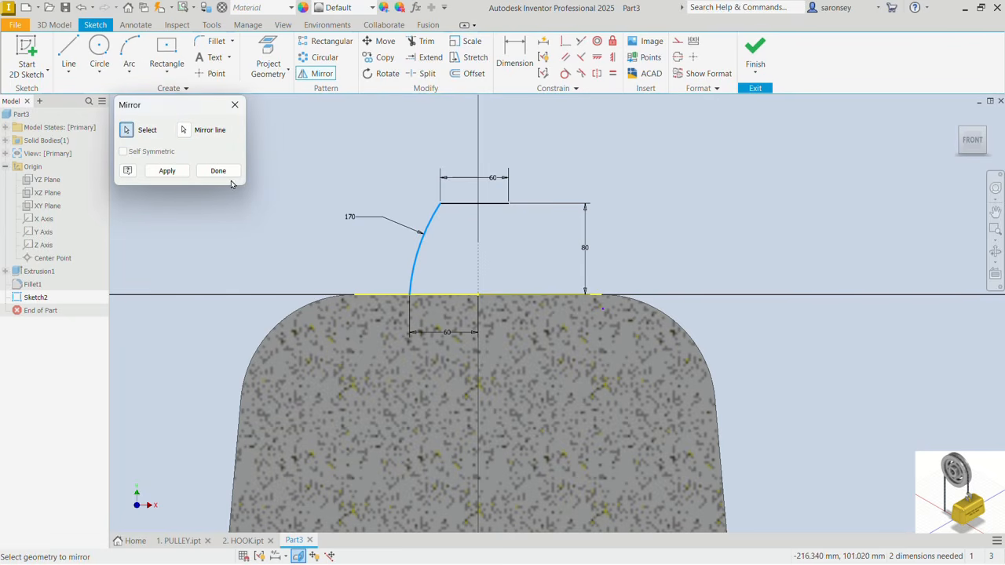
{"action": "left_click", "coordinate": [177, 174]}
{"action": "left_click", "coordinate": [213, 171]}
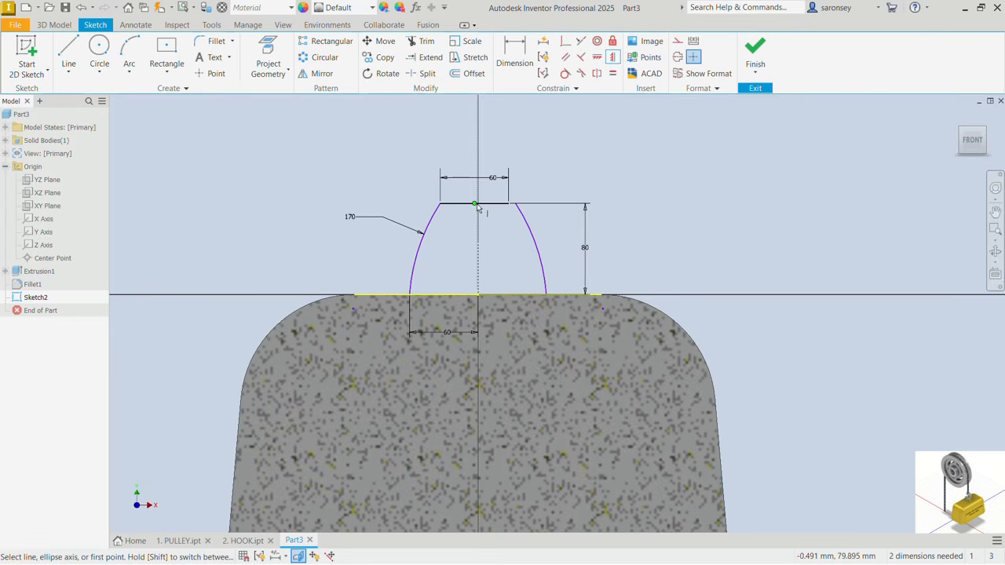
{"action": "left_click", "coordinate": [474, 206]}
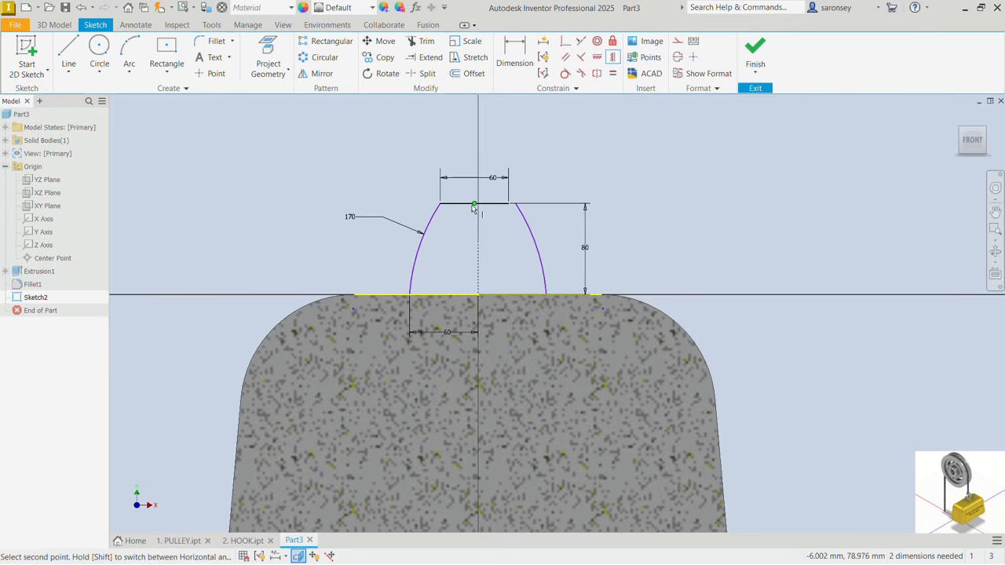
{"action": "left_click", "coordinate": [479, 296]}
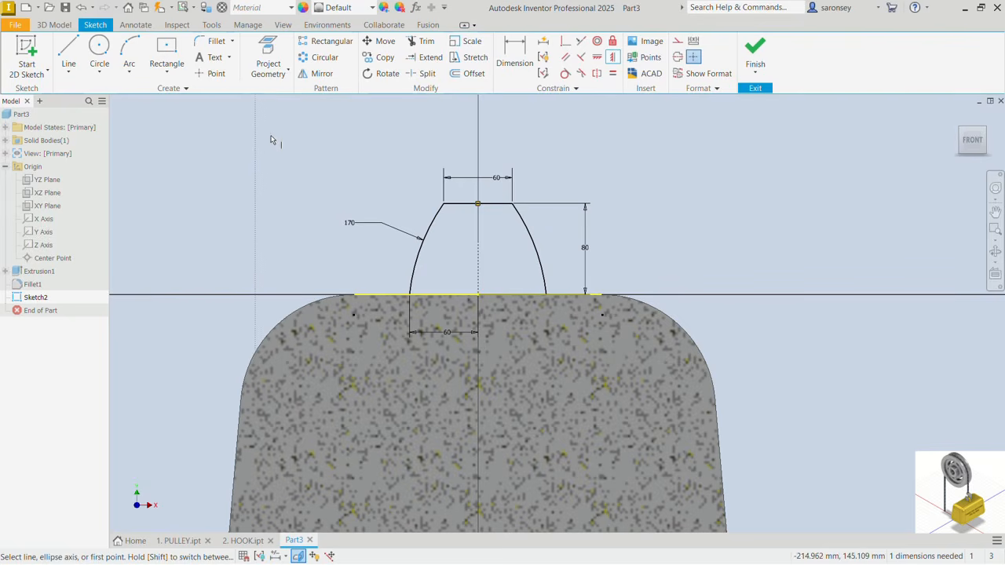
Step: Fillet both upper corners between the arcs and the 60 mm line with a 30 mm radius
{"action": "left_click", "coordinate": [214, 41]}
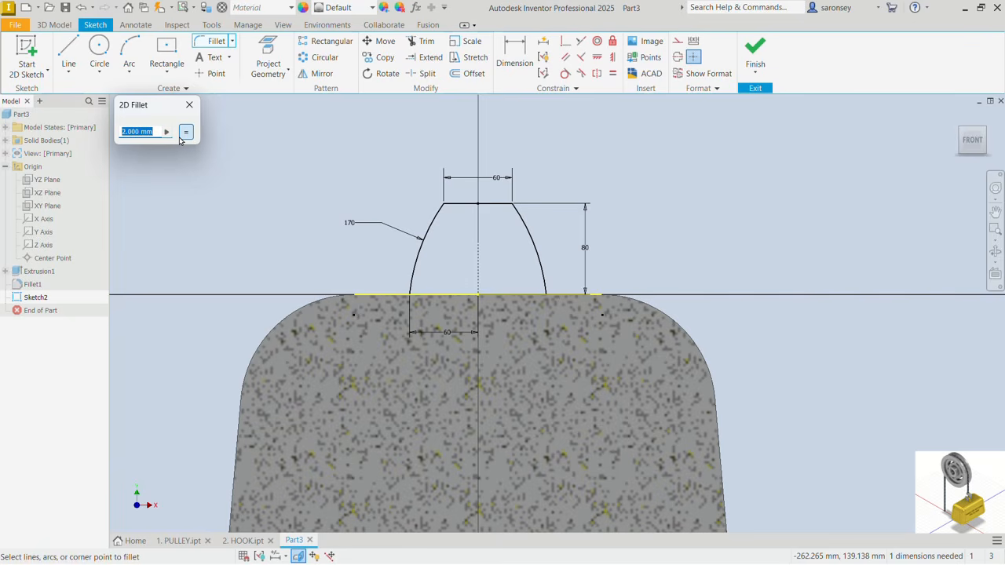
{"action": "type", "text": "30"}
{"action": "left_click", "coordinate": [438, 222]}
{"action": "left_click", "coordinate": [459, 206]}
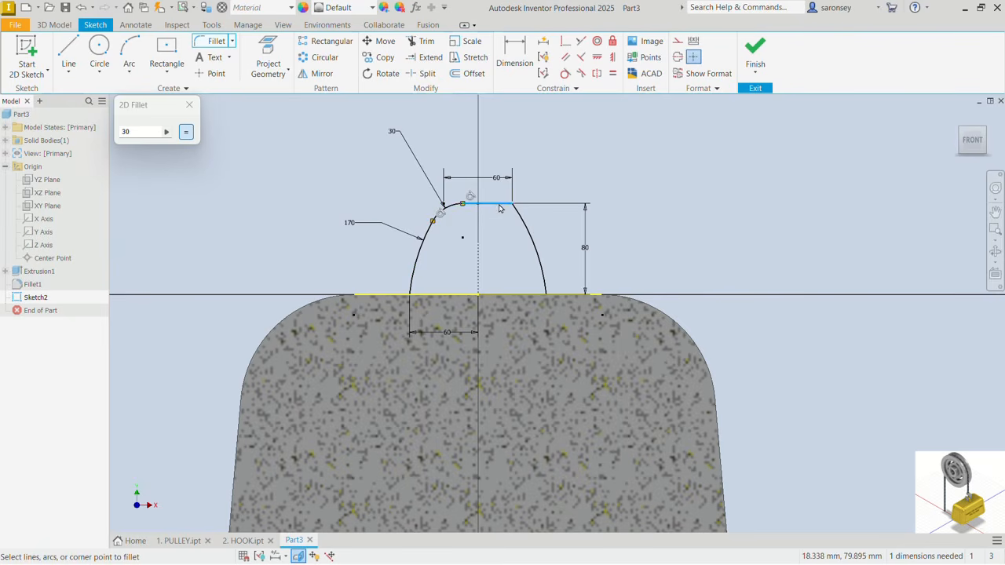
{"action": "left_click", "coordinate": [531, 225]}
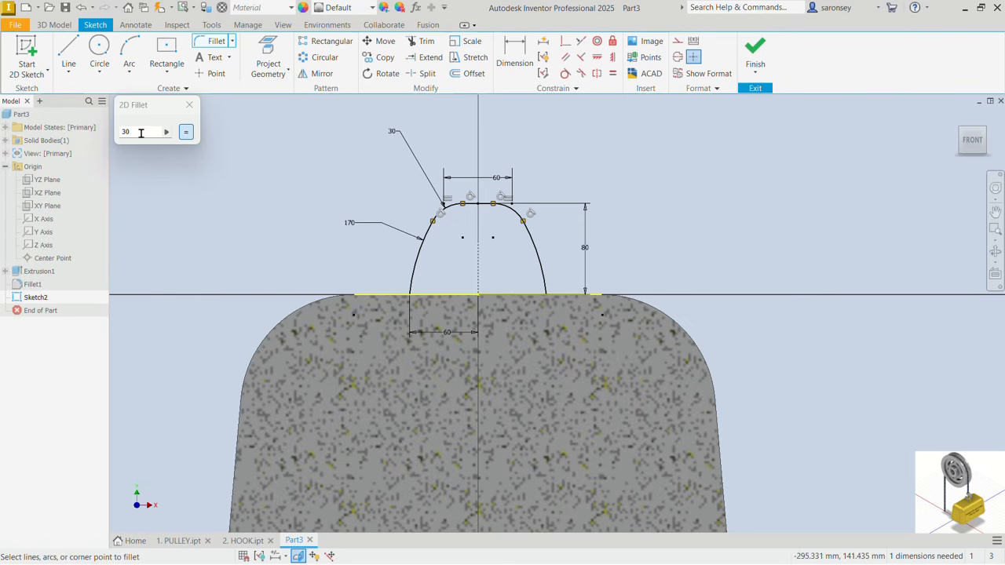
{"action": "left_click_drag", "start_coordinate": [141, 133], "coordinate": [121, 134]}
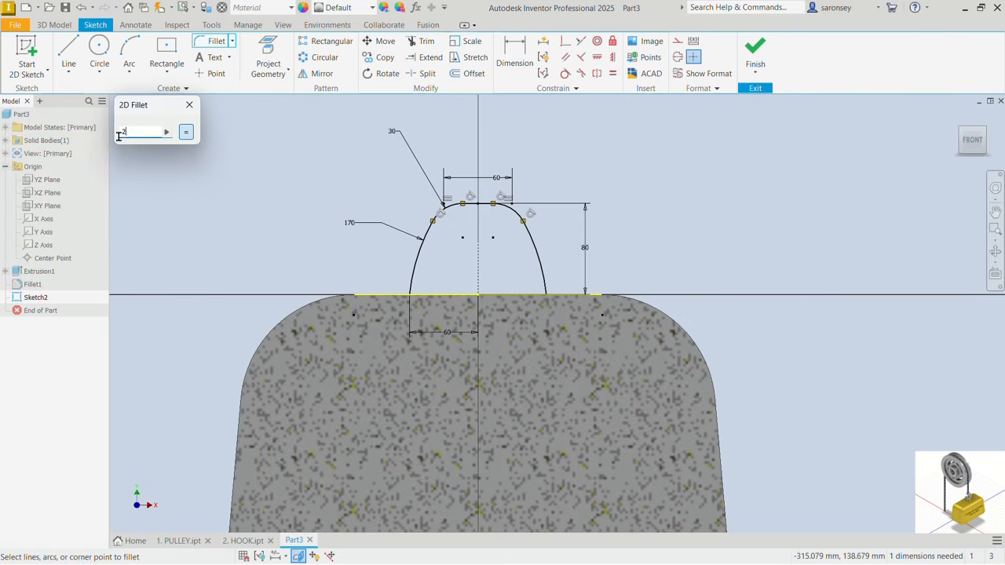
{"action": "type", "text": "20"}
{"action": "key", "text": "Escape"}
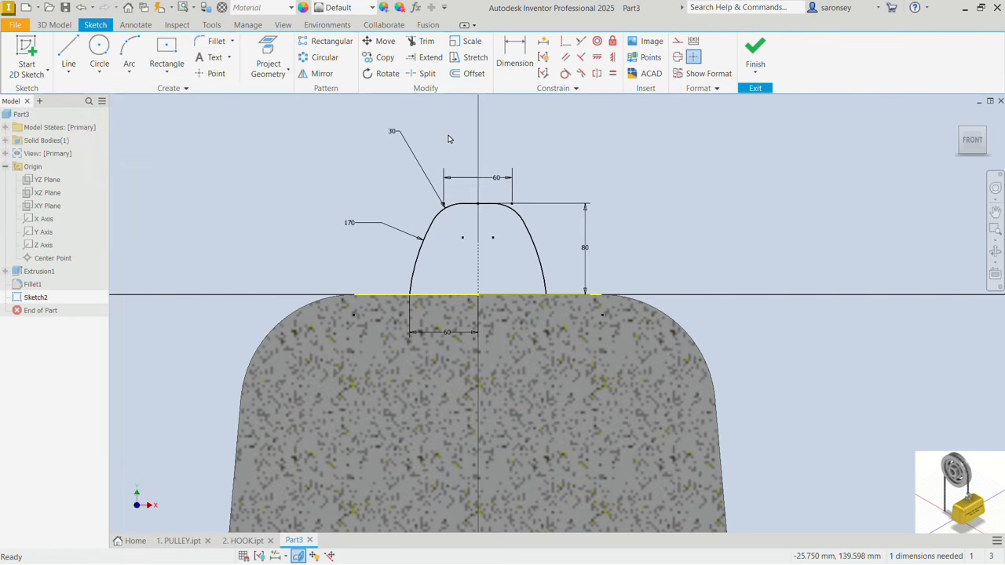
Step: Set the radius of the two upper corner fillets to 20 mm
{"action": "double_click", "coordinate": [414, 157]}
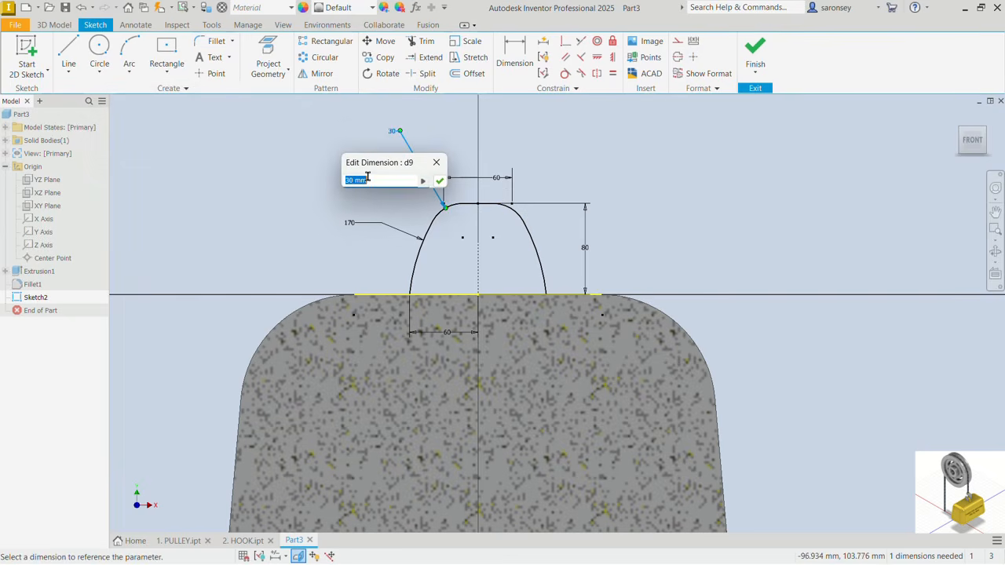
{"action": "type", "text": "2"}
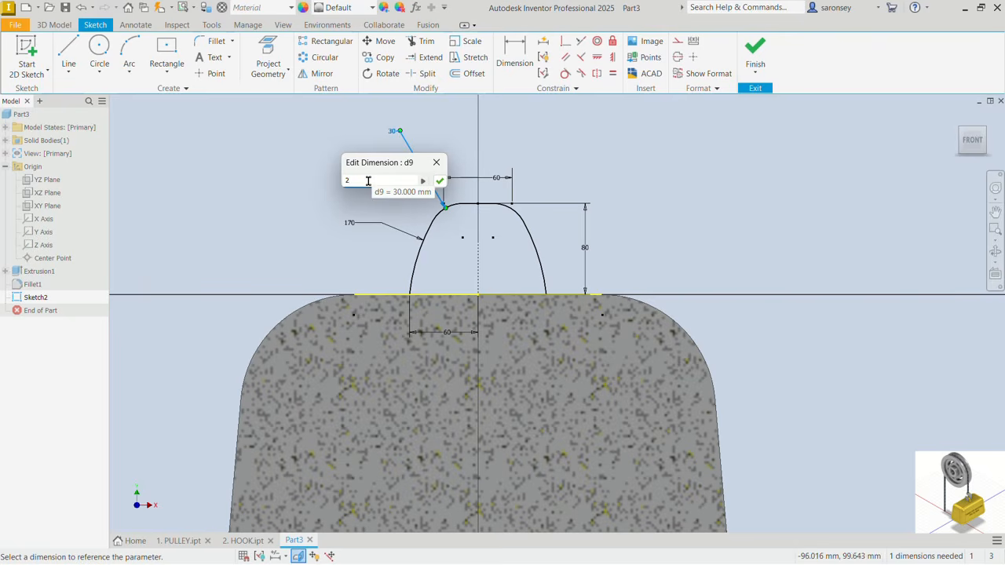
{"action": "type", "text": "0"}
{"action": "key", "text": "Return"}
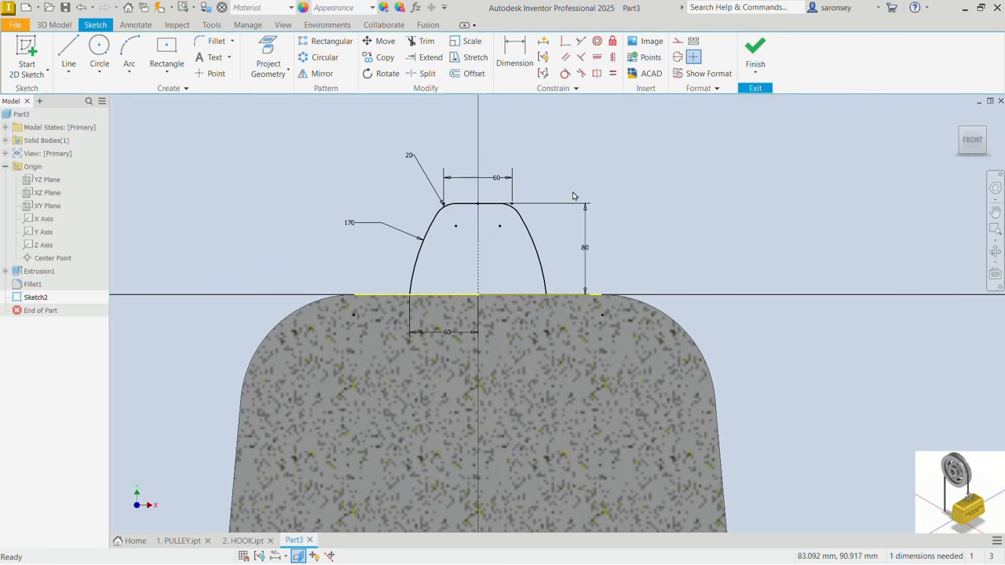
Step: Offset the filleted loop profile outward by 20 mm
{"action": "left_click", "coordinate": [469, 73]}
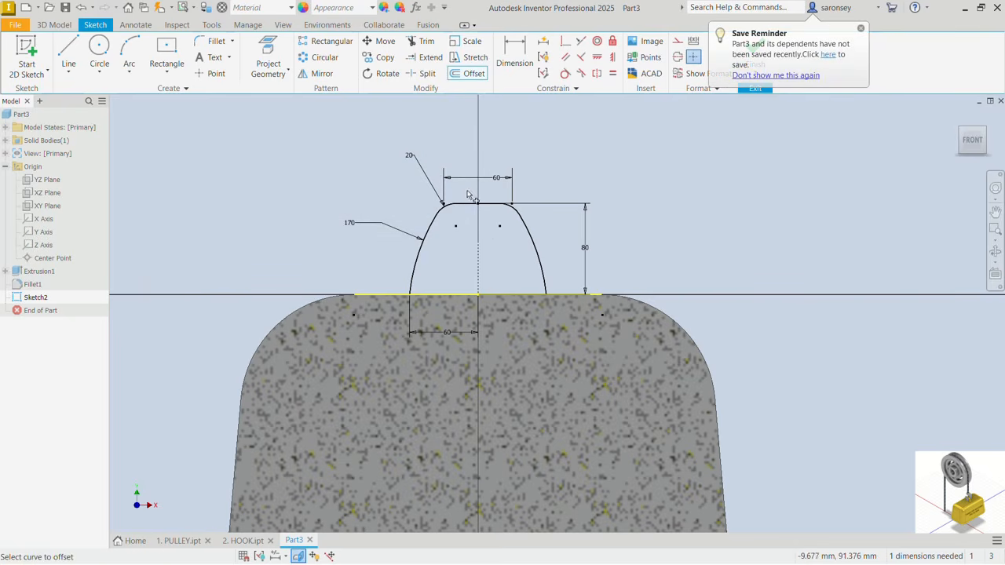
{"action": "left_click", "coordinate": [466, 205]}
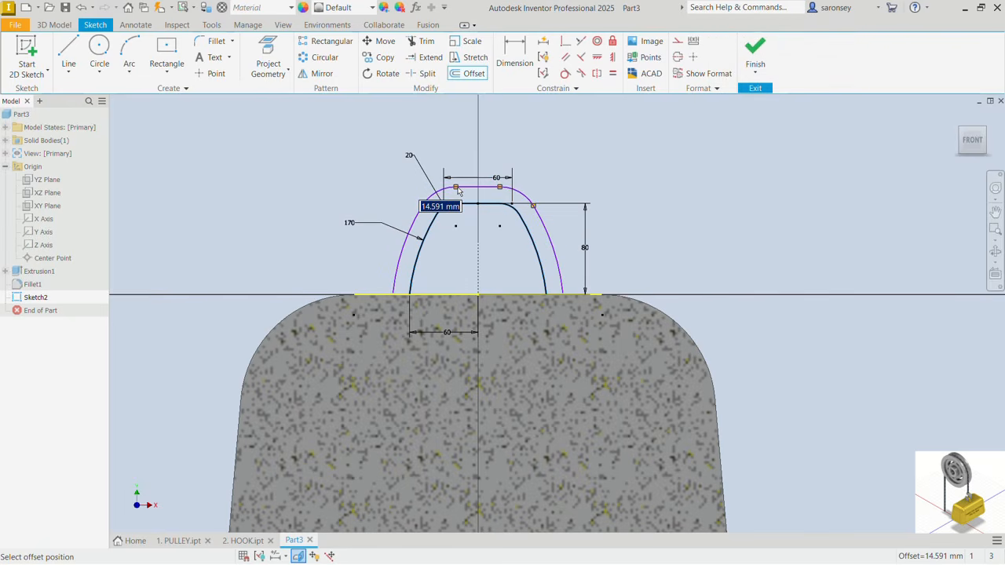
{"action": "type", "text": "2"}
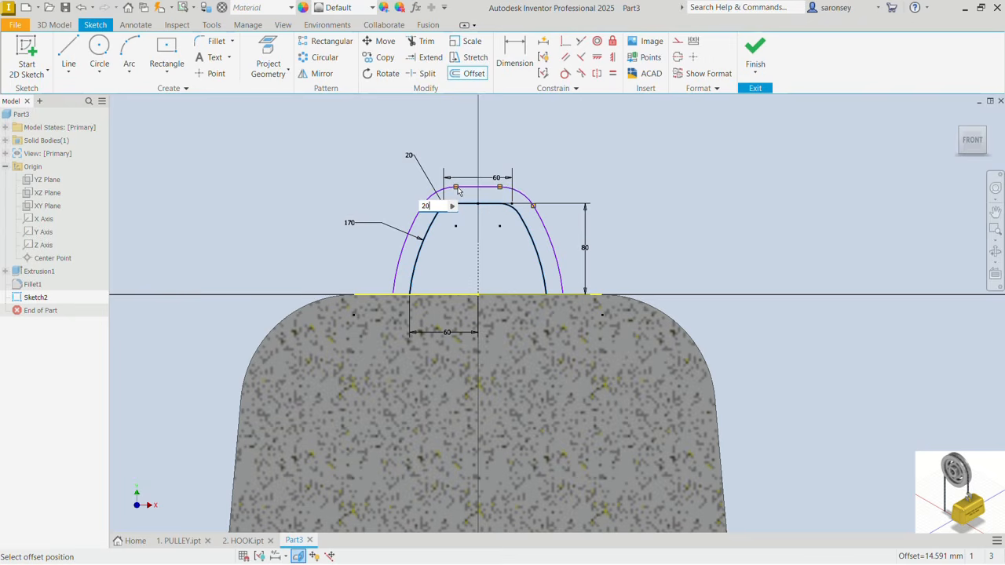
{"action": "type", "text": "000"}
{"action": "key", "text": "Return"}
Step: Extend the lower ends of both outer offset arcs down to the block's top edge
{"action": "scroll", "coordinate": [453, 252], "scroll_direction": "up", "scroll_amount": 5}
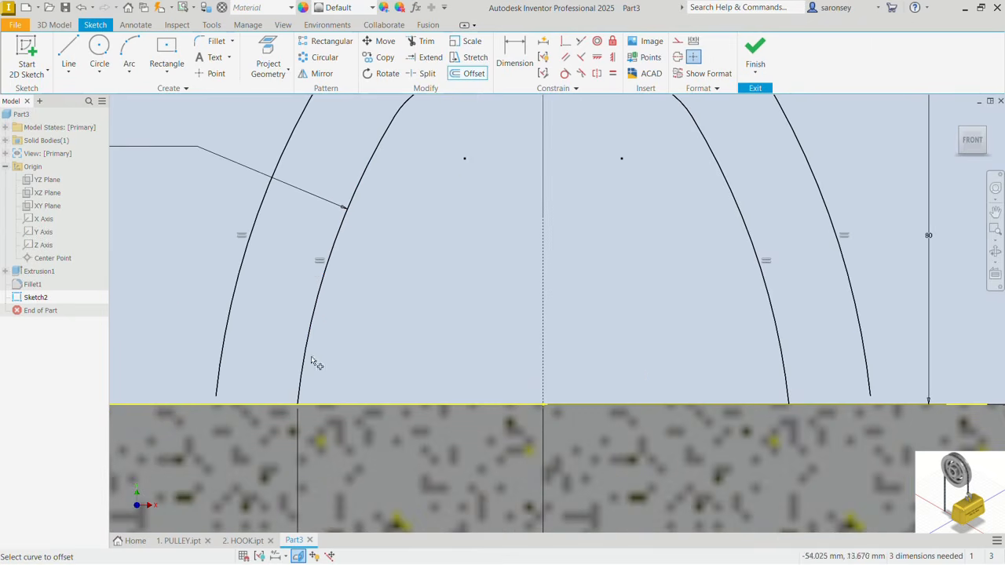
{"action": "middle_click_drag", "start_coordinate": [258, 385], "coordinate": [357, 339]}
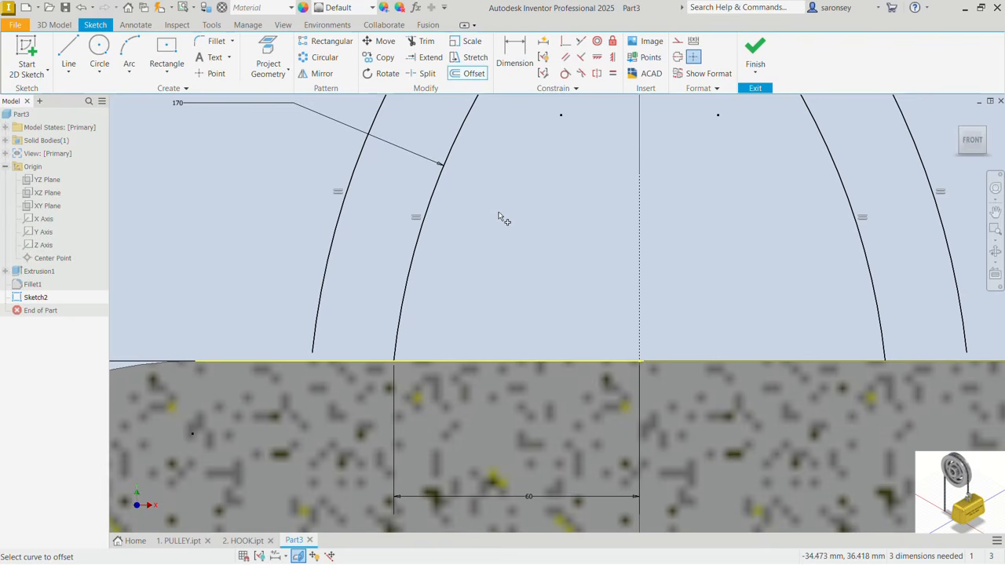
{"action": "left_click", "coordinate": [433, 63]}
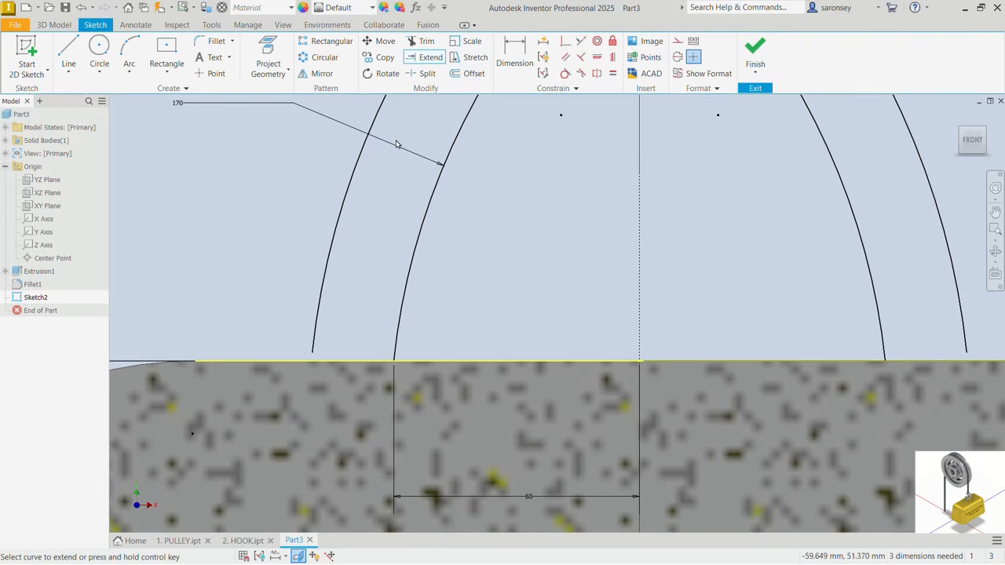
{"action": "left_click", "coordinate": [314, 331]}
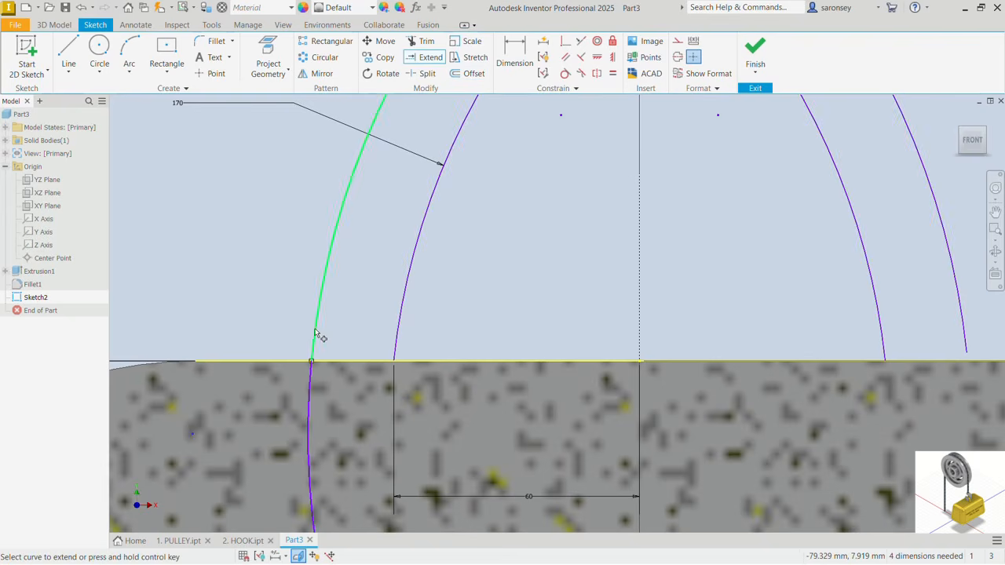
{"action": "scroll", "coordinate": [322, 346], "scroll_direction": "down", "scroll_amount": 3}
{"action": "scroll", "coordinate": [326, 353], "scroll_direction": "up", "scroll_amount": 2}
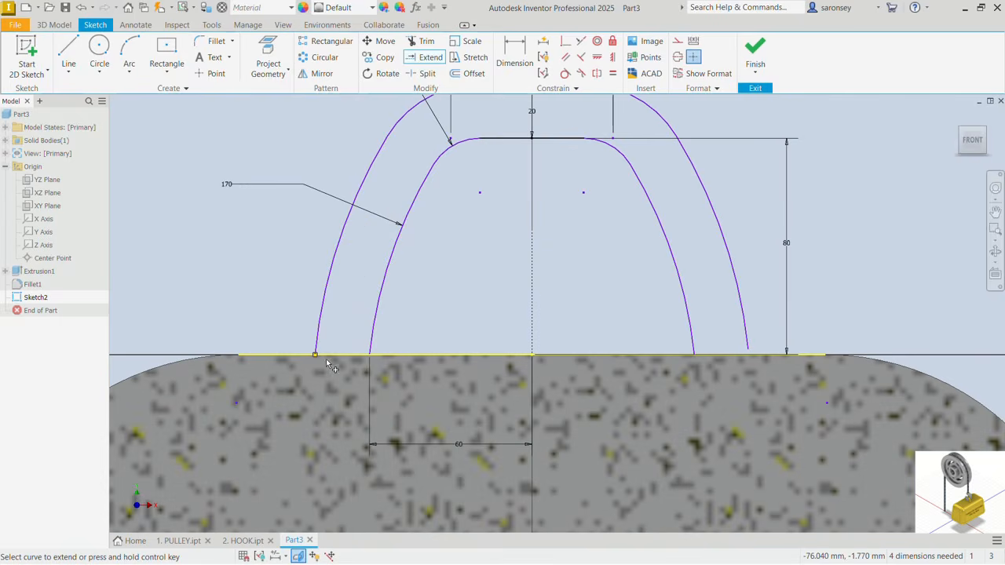
{"action": "left_click", "coordinate": [745, 328]}
Step: Start sketching a line in the loop profile sketch
{"action": "left_click", "coordinate": [68, 55]}
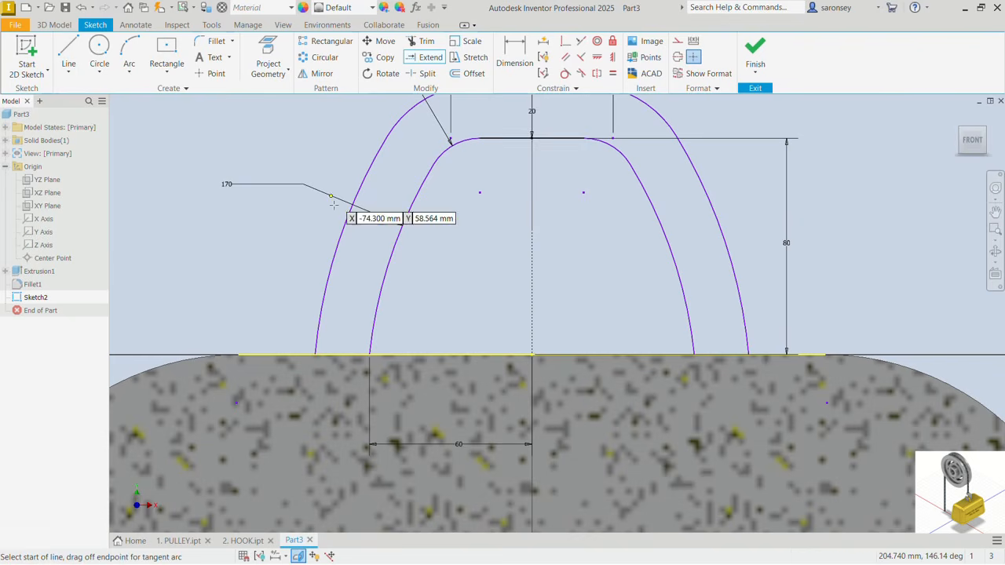
Step: Close the handle profile with a short line between the inner and outer arc ends at each foot on the block
{"action": "left_click", "coordinate": [316, 354]}
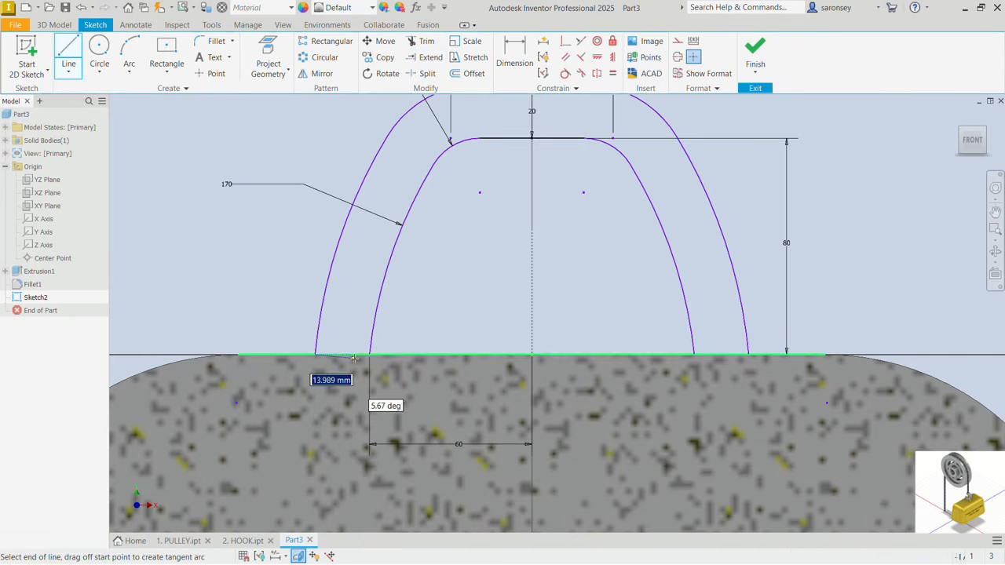
{"action": "double_click", "coordinate": [369, 354]}
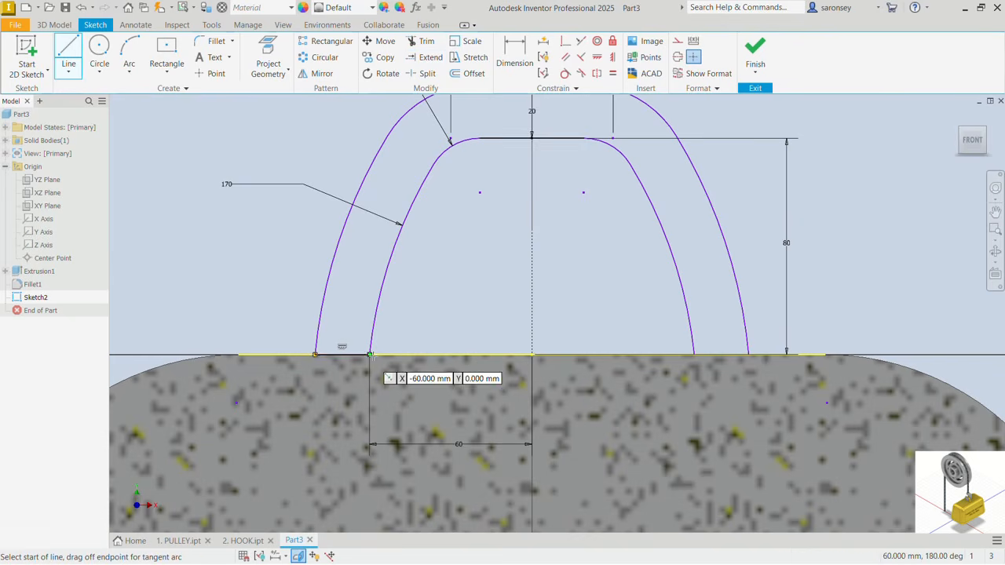
{"action": "left_click", "coordinate": [694, 354]}
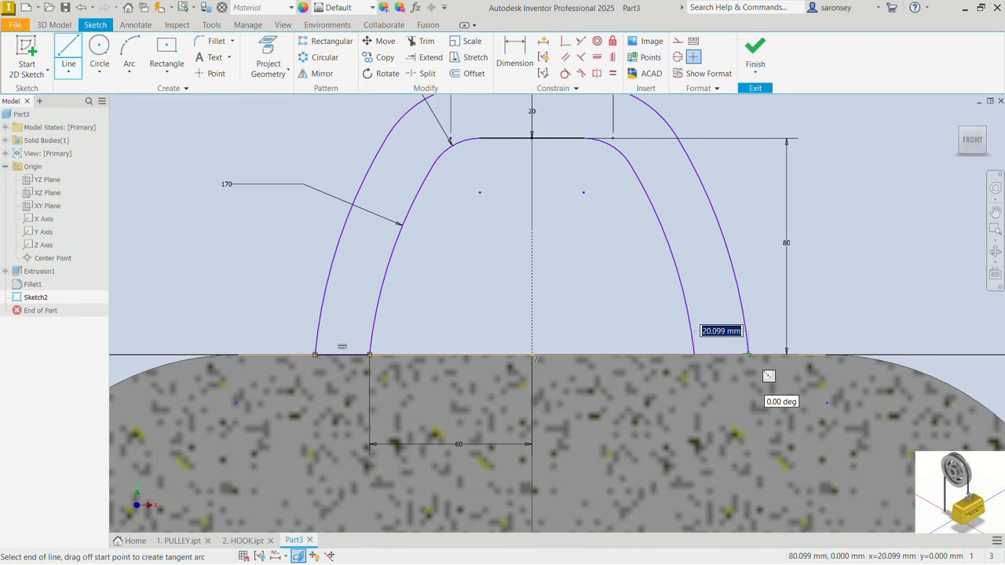
{"action": "double_click", "coordinate": [748, 354]}
{"action": "right_click", "coordinate": [528, 262]}
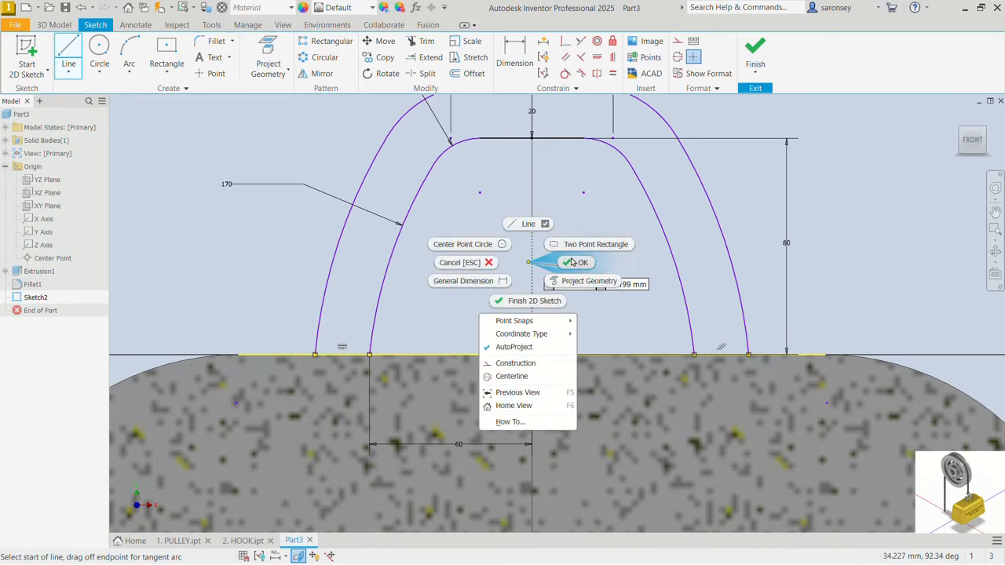
{"action": "left_click", "coordinate": [575, 262]}
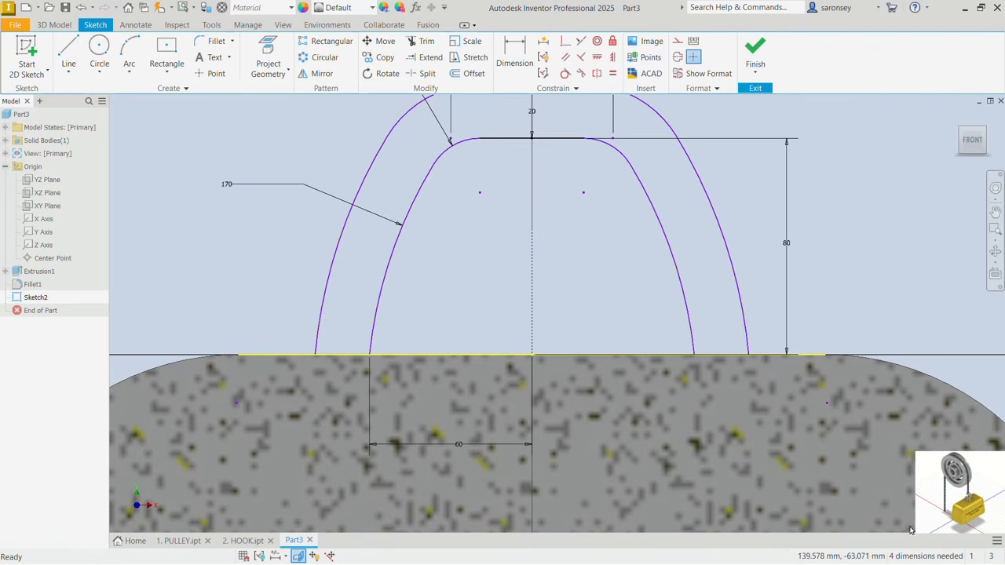
Step: Add 190 mm radius dimensions to the handle's right and left outer side arcs
{"action": "middle_click_drag", "start_coordinate": [718, 257], "coordinate": [704, 313]}
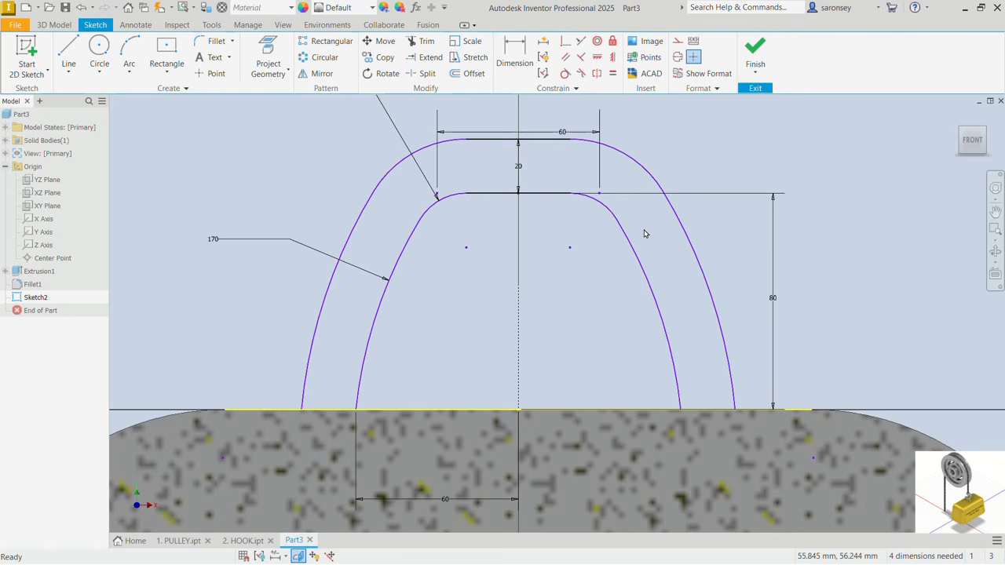
{"action": "left_click", "coordinate": [512, 54]}
{"action": "left_click", "coordinate": [707, 266]}
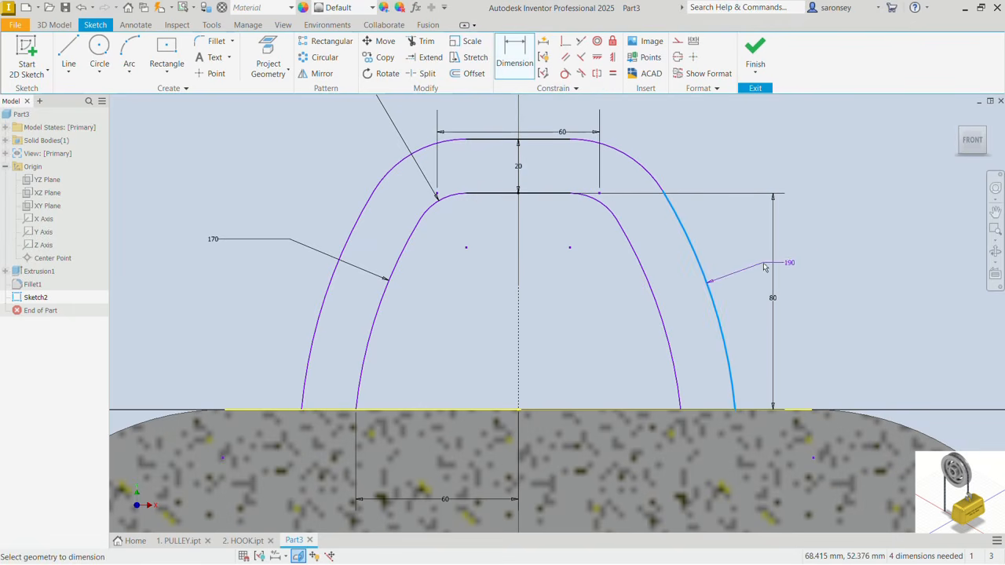
{"action": "left_click", "coordinate": [788, 263]}
{"action": "left_click", "coordinate": [832, 307]}
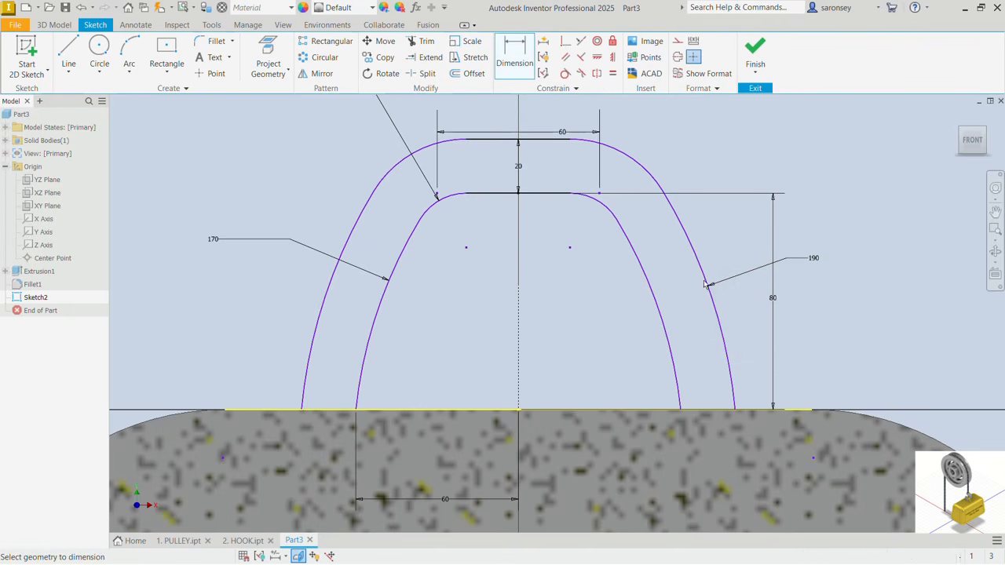
{"action": "left_click", "coordinate": [357, 232]}
{"action": "left_click", "coordinate": [271, 196]}
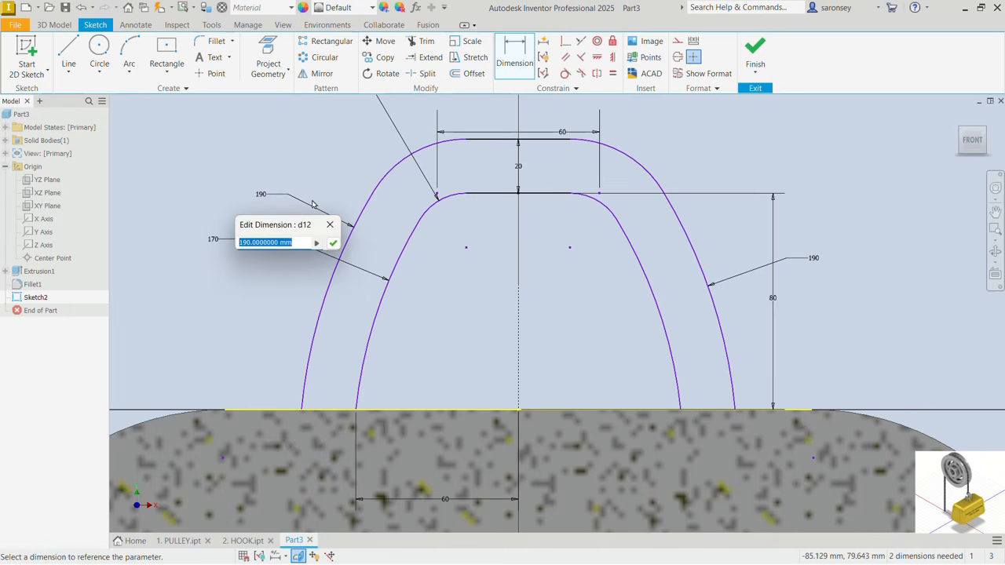
{"action": "left_click", "coordinate": [333, 243]}
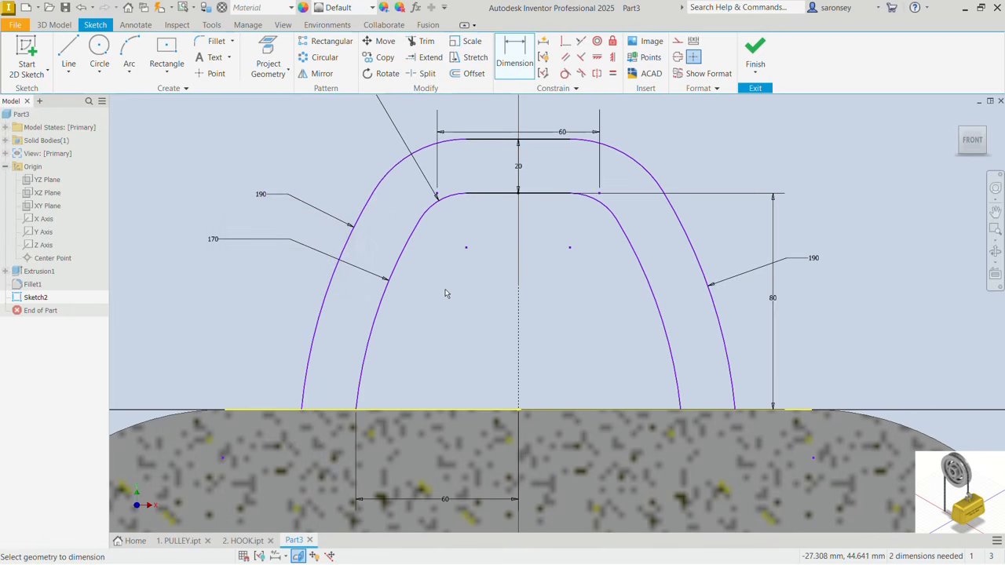
Step: Try to add another radius dimension to the handle's left inner side arc
{"action": "left_click", "coordinate": [406, 266]}
{"action": "left_click", "coordinate": [292, 290]}
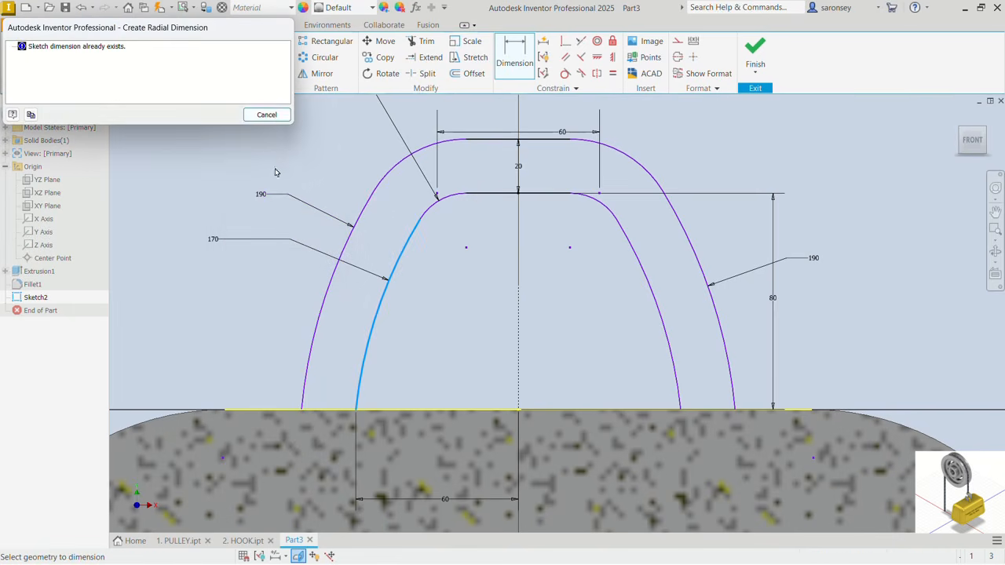
{"action": "left_click", "coordinate": [267, 114]}
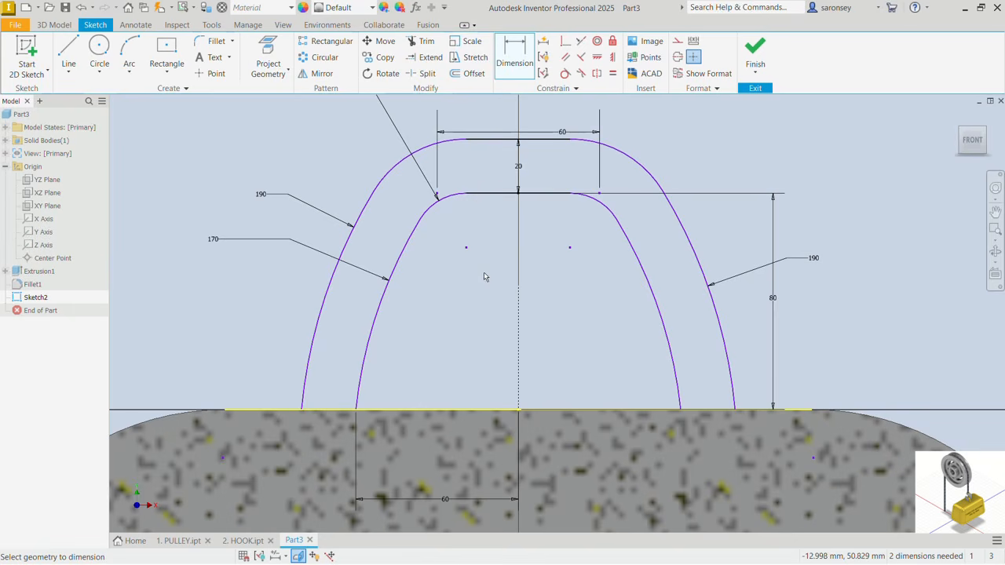
Step: Fully constrain the handle sketch by applying Auto Dimension with dimensions and constraints, and finish the sketch
{"action": "left_click", "coordinate": [542, 41]}
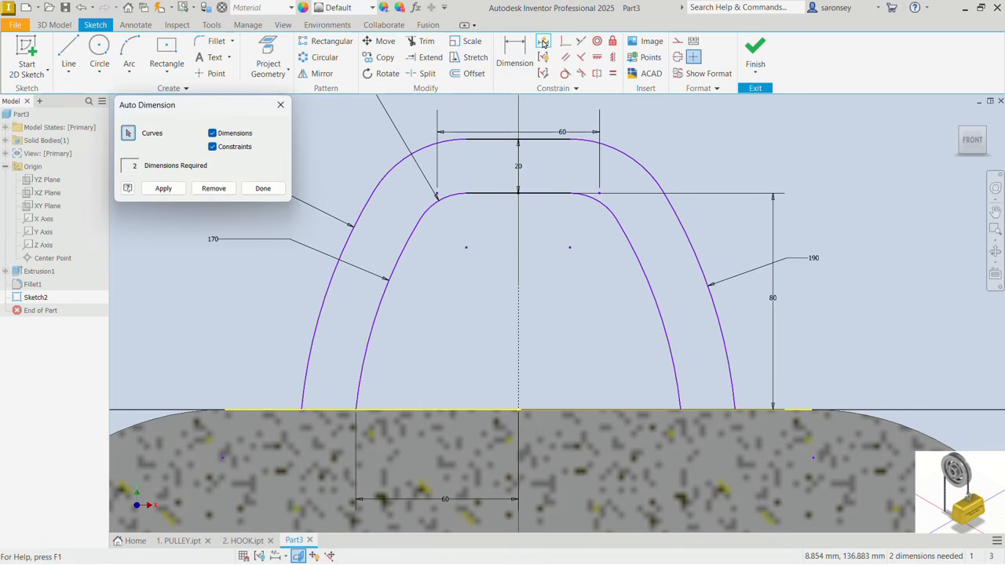
{"action": "left_click", "coordinate": [166, 190]}
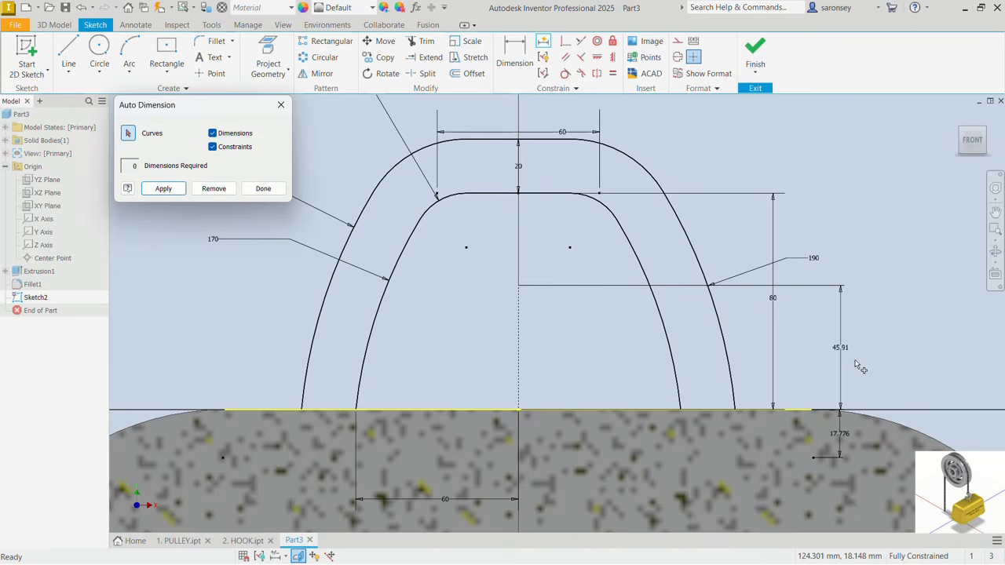
{"action": "left_click", "coordinate": [263, 188]}
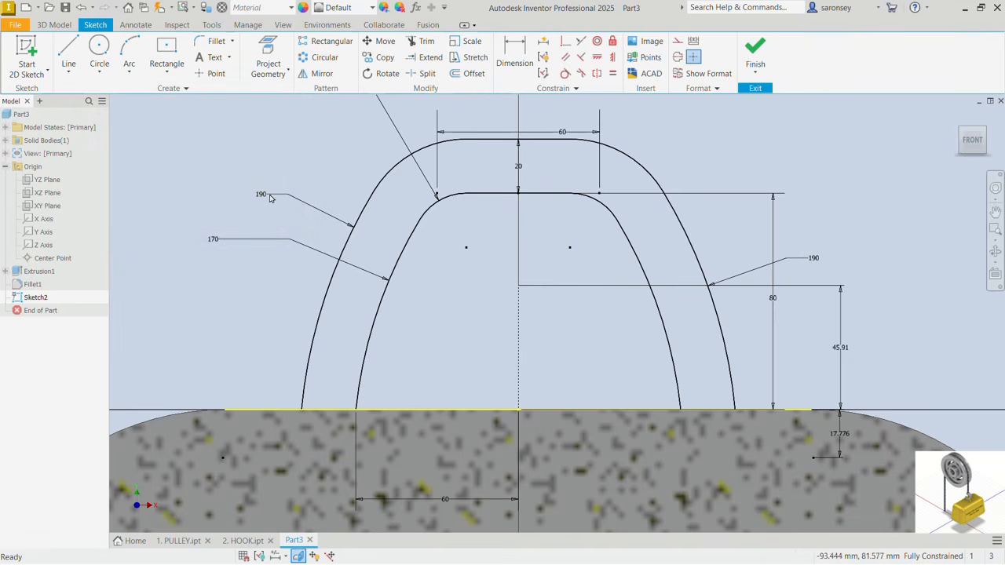
{"action": "left_click", "coordinate": [755, 52]}
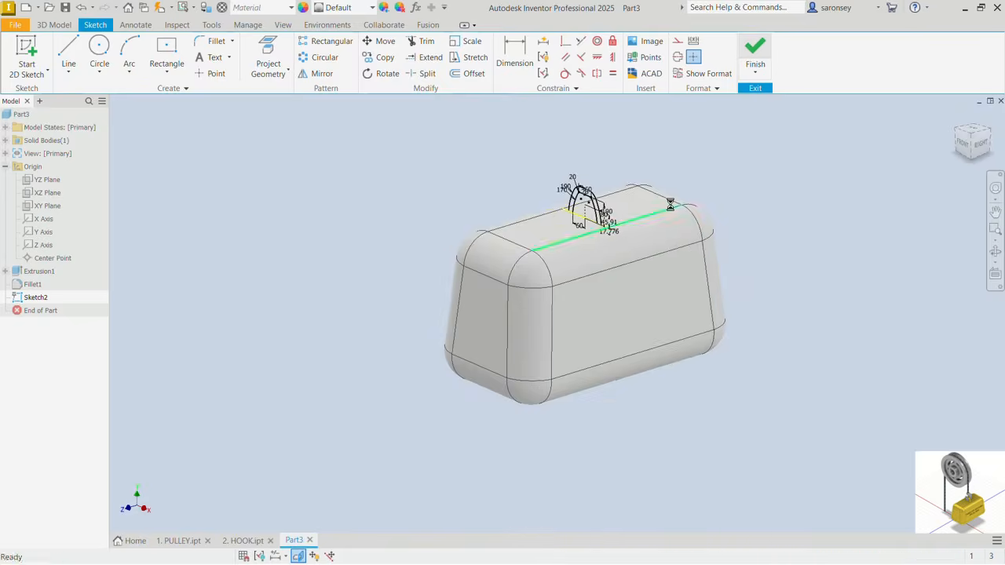
Step: Extrude the closed handle profile symmetrically by 50 mm and join it to the load block
{"action": "left_click", "coordinate": [71, 55]}
{"action": "scroll", "coordinate": [498, 155], "scroll_direction": "down", "scroll_amount": 5}
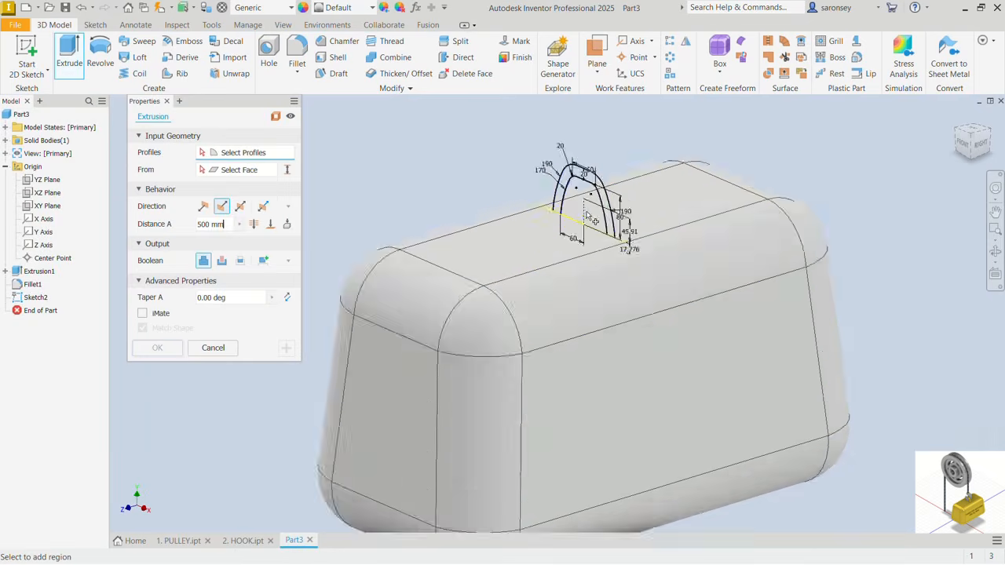
{"action": "left_click", "coordinate": [489, 146]}
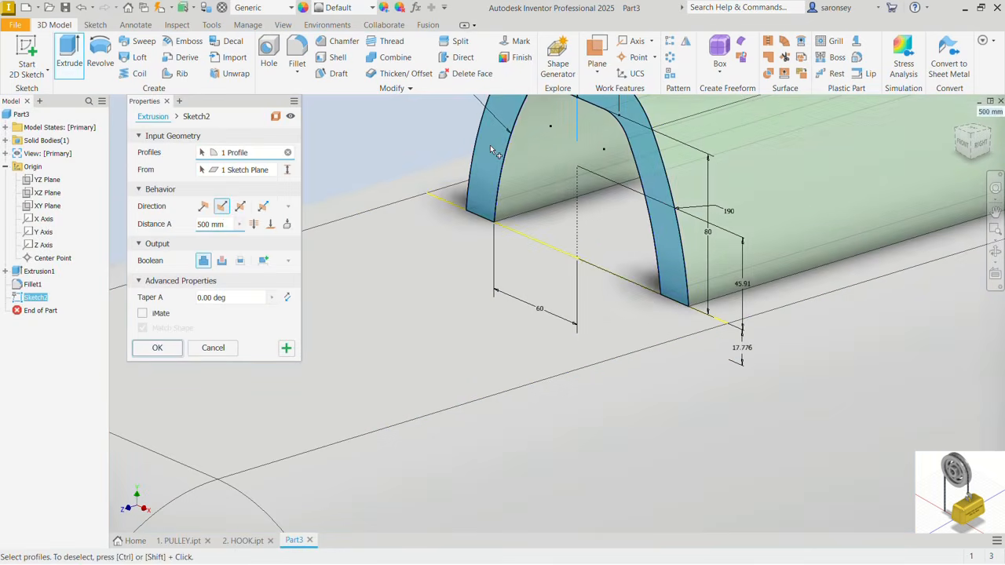
{"action": "scroll", "coordinate": [493, 165], "scroll_direction": "up", "scroll_amount": 5}
{"action": "middle_click_drag", "start_coordinate": [498, 189], "coordinate": [520, 250]}
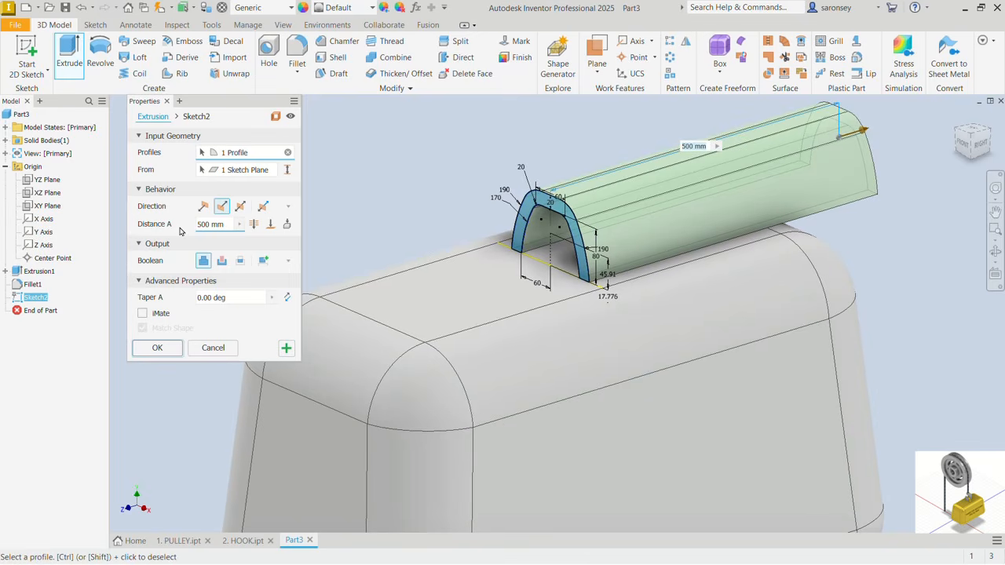
{"action": "left_click", "coordinate": [240, 207]}
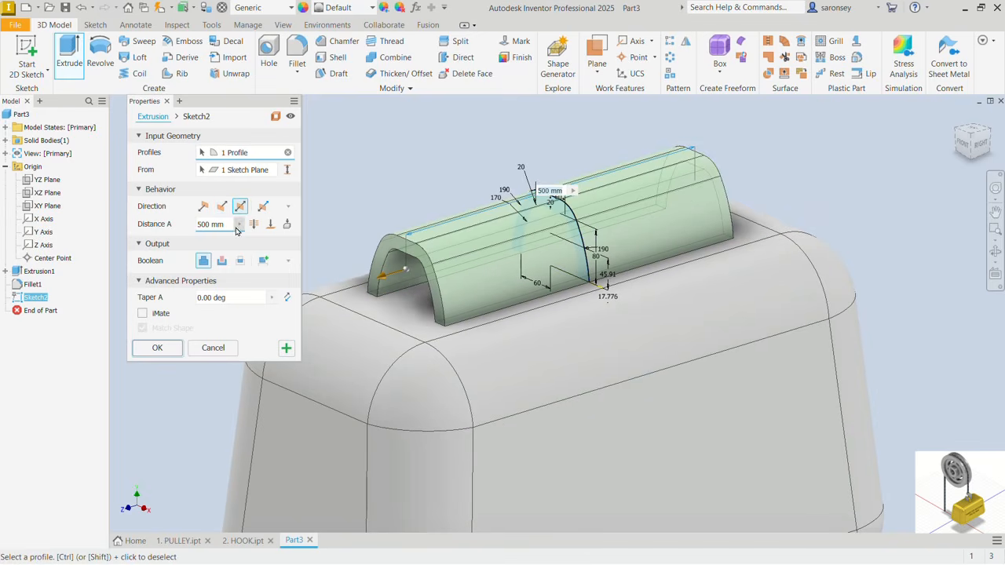
{"action": "left_click", "coordinate": [225, 225]}
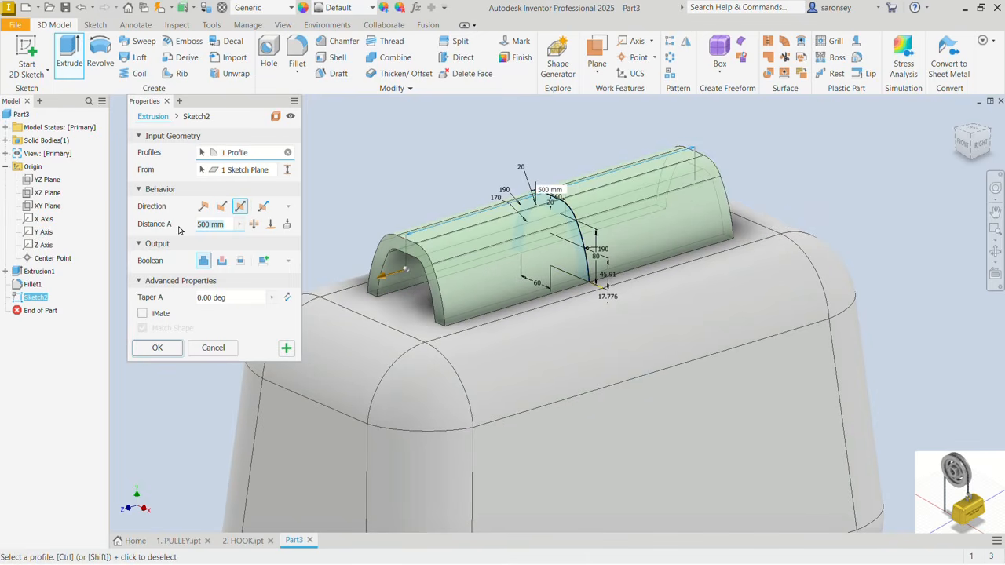
{"action": "type", "text": "50"}
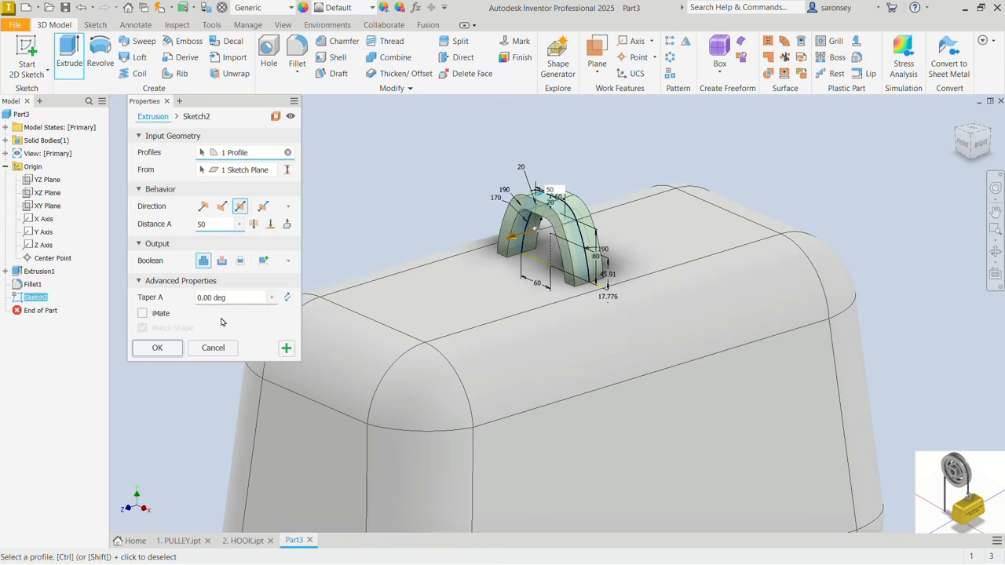
{"action": "left_click", "coordinate": [171, 356]}
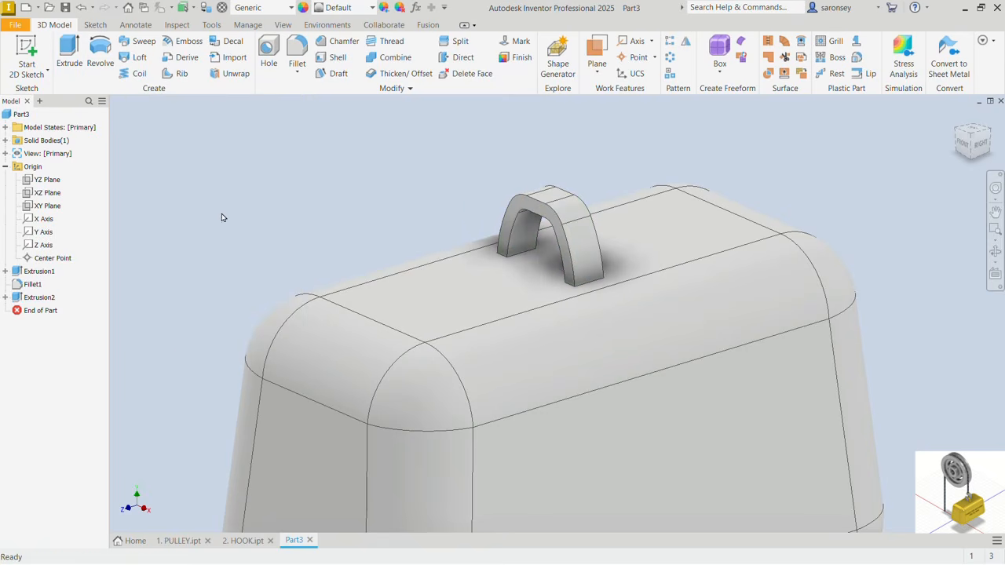
Step: Fillet all edges of the handle, including where it meets the block, with a 5 mm radius
{"action": "left_click", "coordinate": [294, 52]}
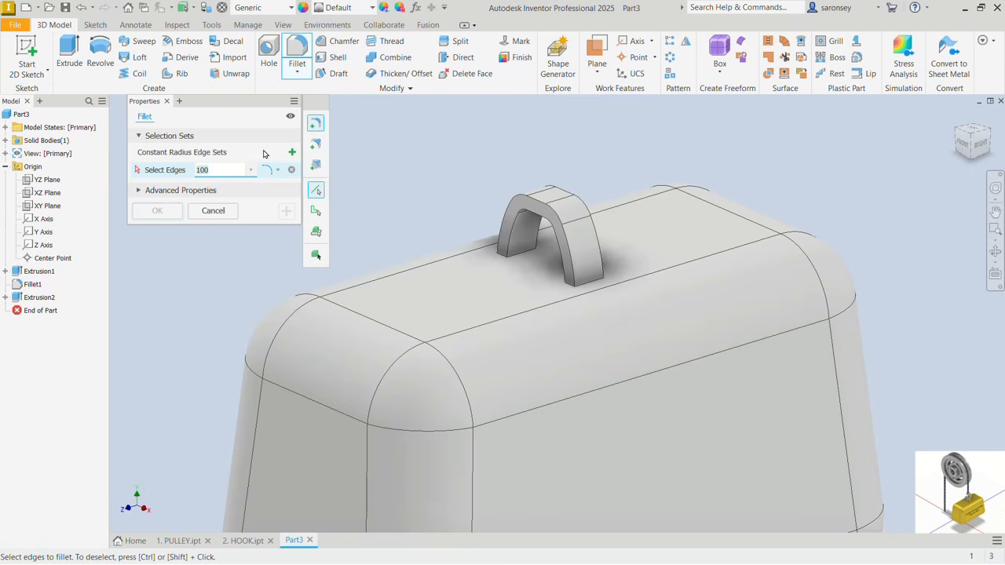
{"action": "double_click", "coordinate": [234, 169]}
{"action": "type", "text": "5"}
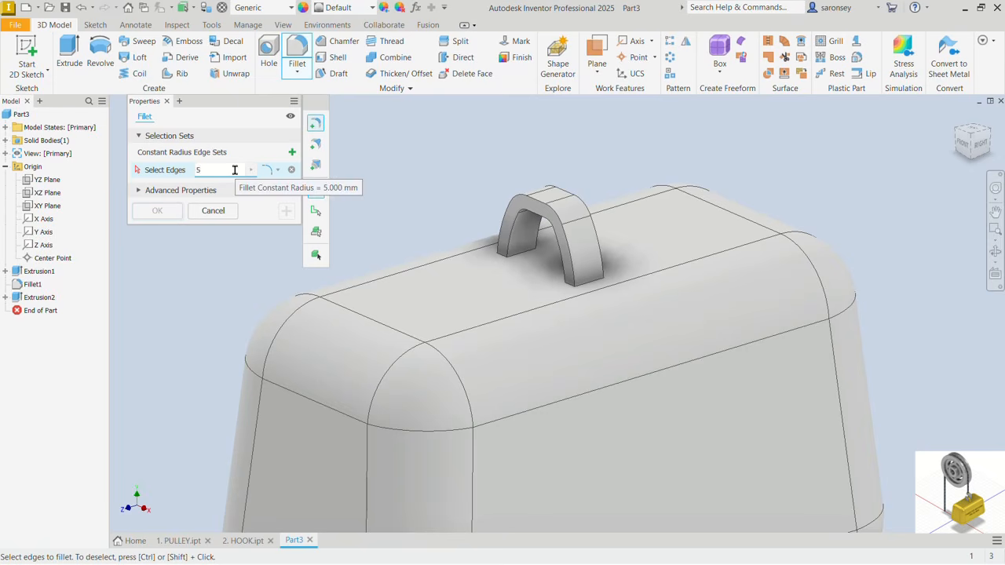
{"action": "left_click_drag", "start_coordinate": [465, 148], "coordinate": [631, 306]}
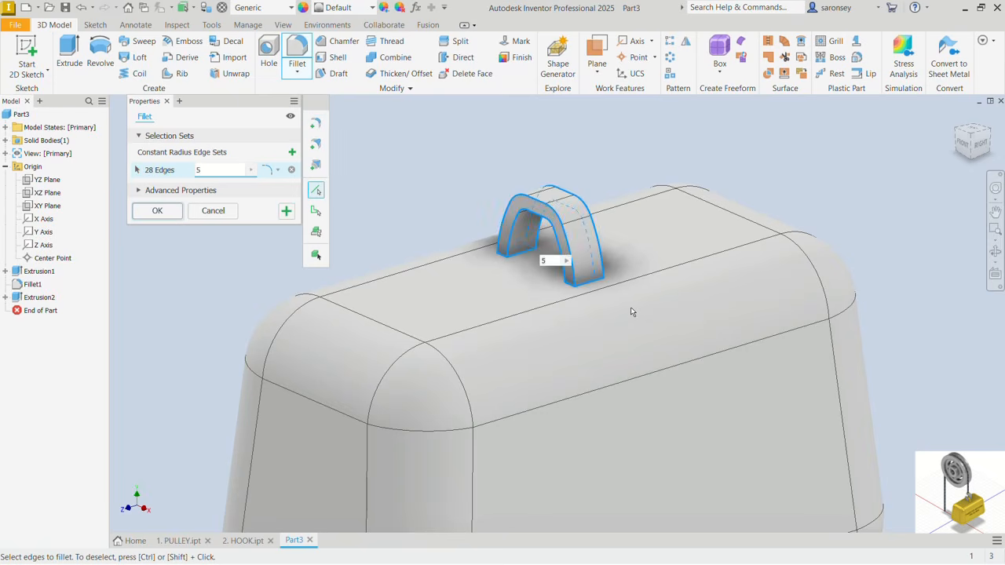
{"action": "left_click", "coordinate": [157, 210]}
Step: Save the part as "3. LOAD" in the PULLEY DRIVE folder
{"action": "scroll", "coordinate": [290, 235], "scroll_direction": "down", "scroll_amount": 3}
{"action": "middle_click_drag", "start_coordinate": [290, 235], "coordinate": [377, 213]}
{"action": "left_click", "coordinate": [66, 7]}
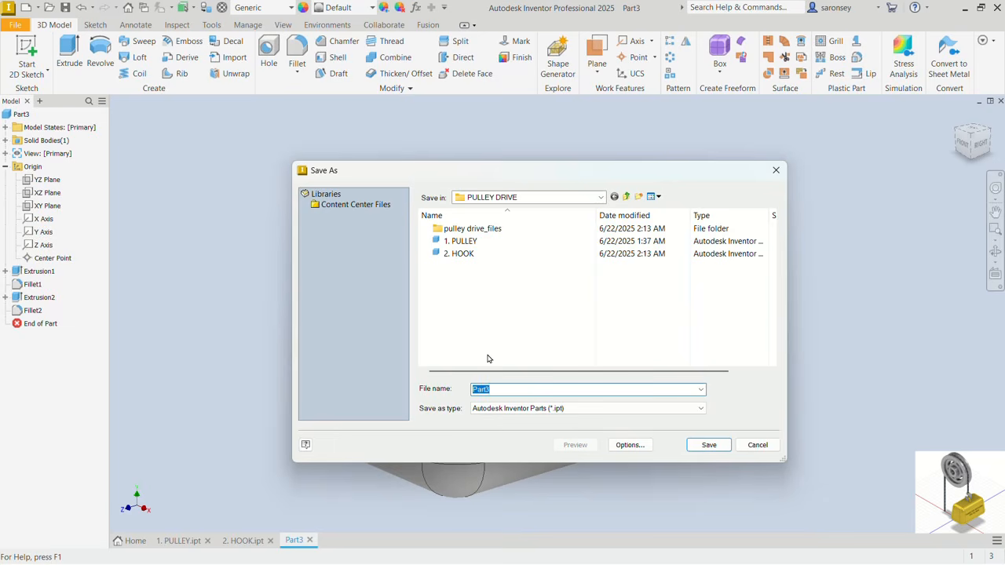
{"action": "type", "text": "3. LOAD"}
{"action": "left_click", "coordinate": [706, 445]}
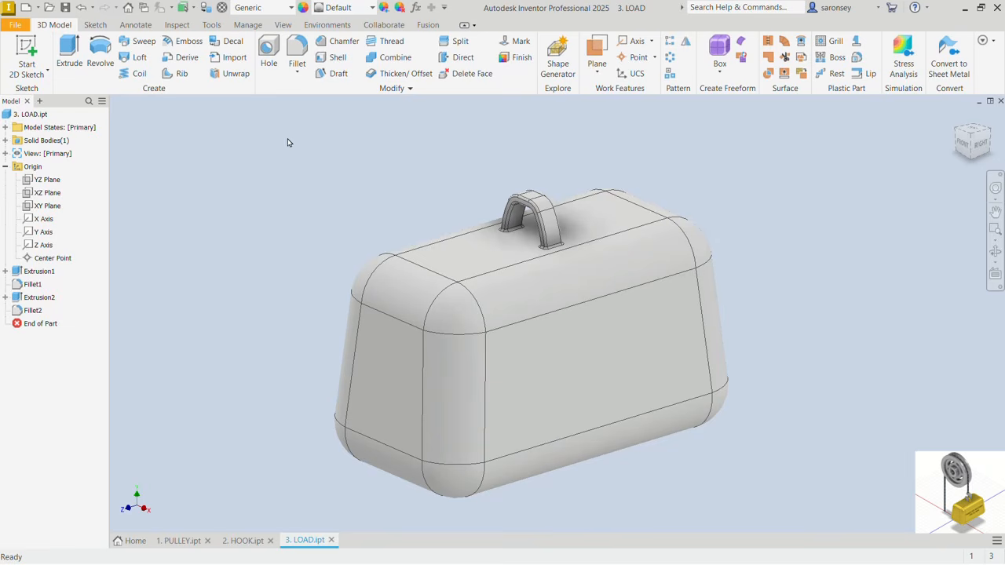
Step: Create a new assembly from the metric Standard (mm).iam template
{"action": "left_click", "coordinate": [26, 7]}
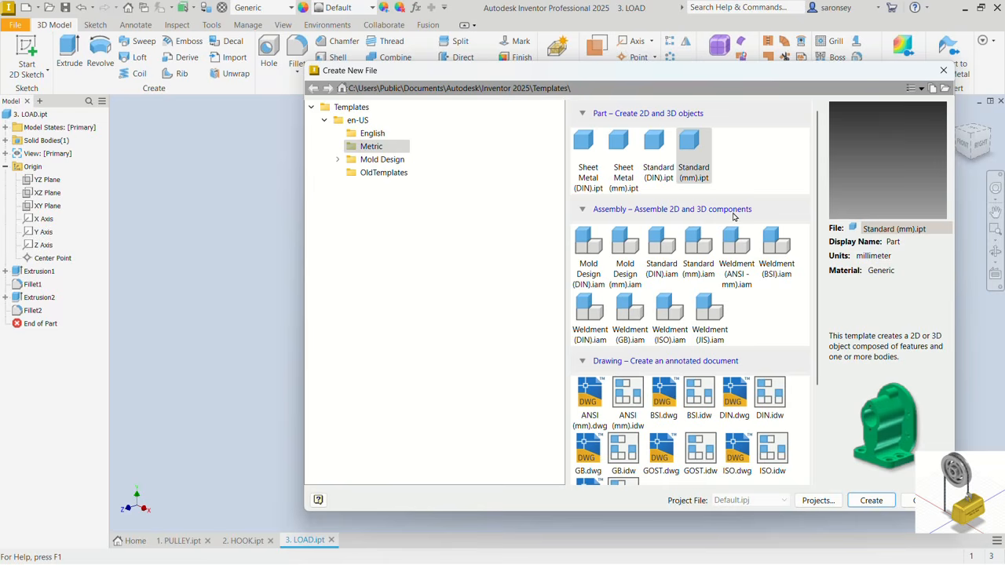
{"action": "left_click", "coordinate": [700, 249]}
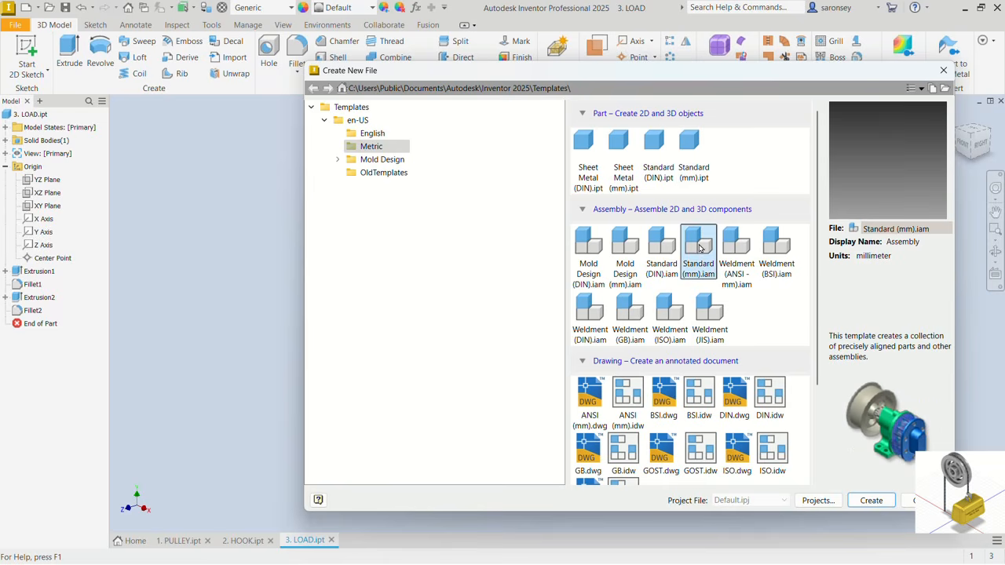
{"action": "left_click", "coordinate": [870, 500]}
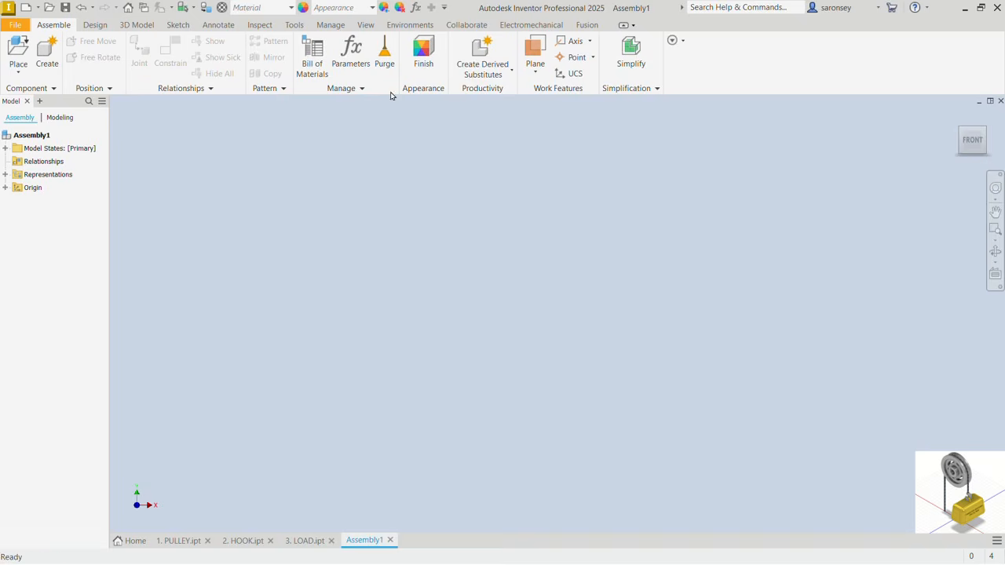
Step: Set the assembly's visual style to Shaded with Edges and return to the assembly tools
{"action": "left_click", "coordinate": [367, 28]}
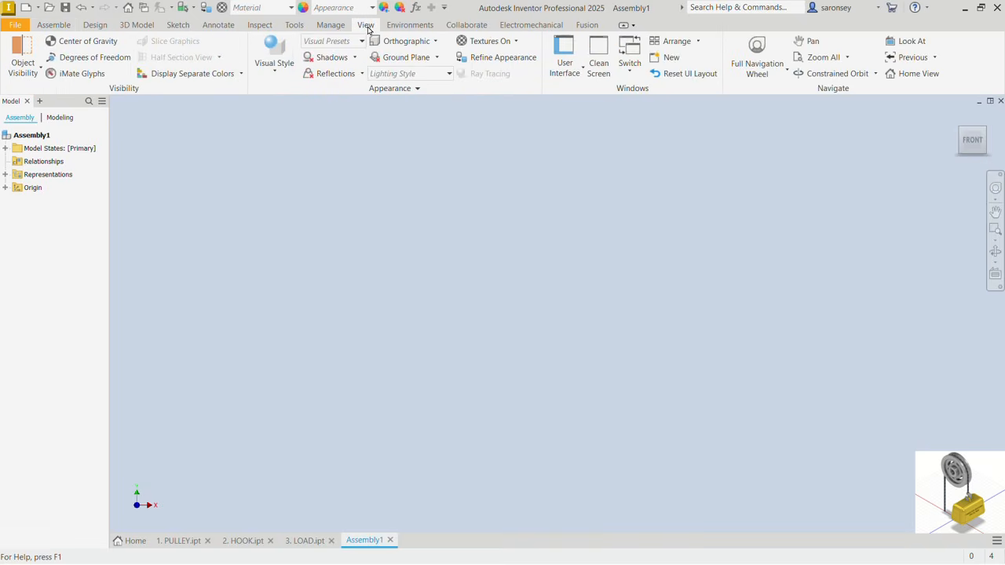
{"action": "left_click", "coordinate": [274, 69]}
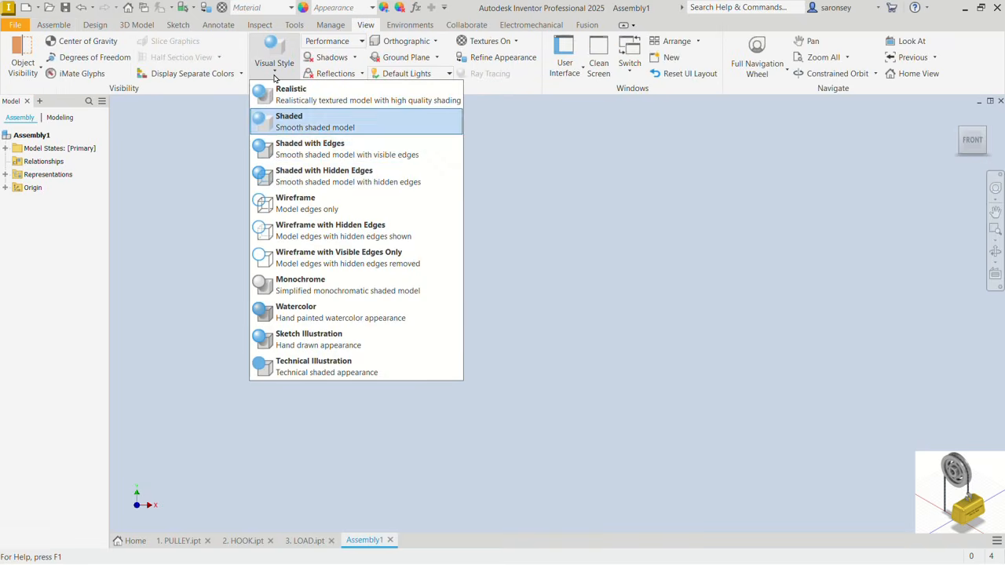
{"action": "left_click", "coordinate": [313, 149]}
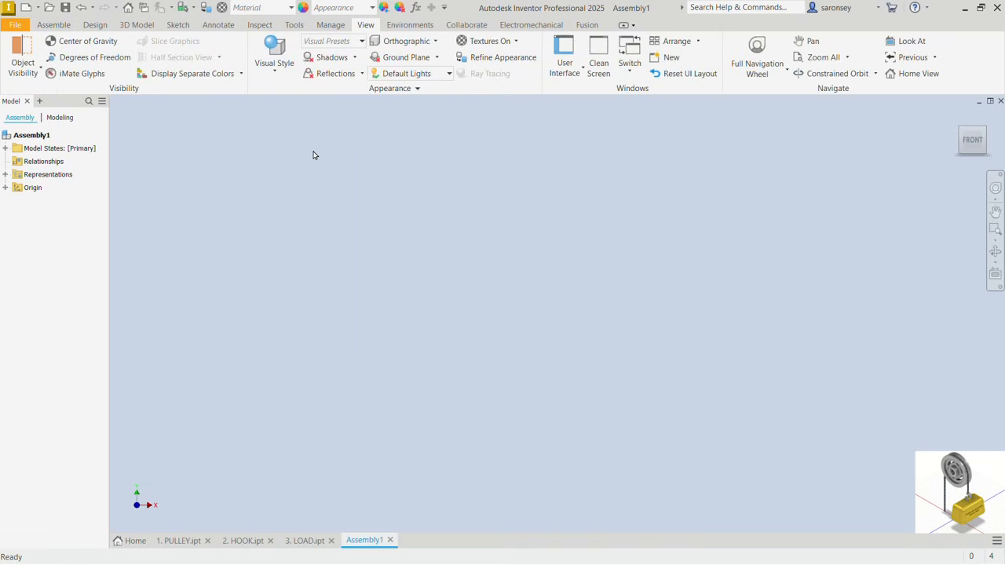
{"action": "left_click", "coordinate": [51, 25]}
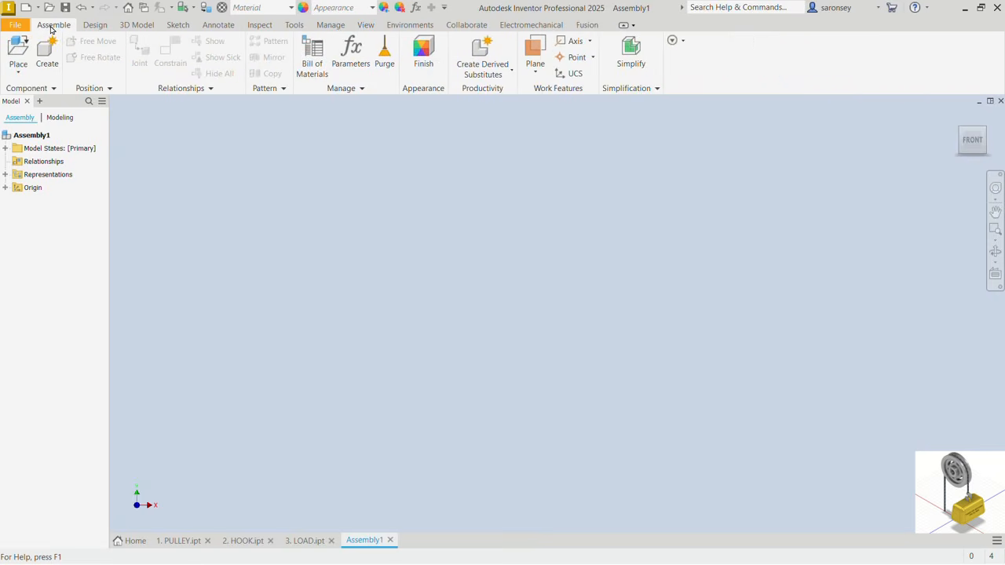
Step: Place one instance of 1. PULLEY from the PULLEY DRIVE folder inside YOUTUBE, and shift it slightly in the assembly
{"action": "left_click", "coordinate": [17, 55]}
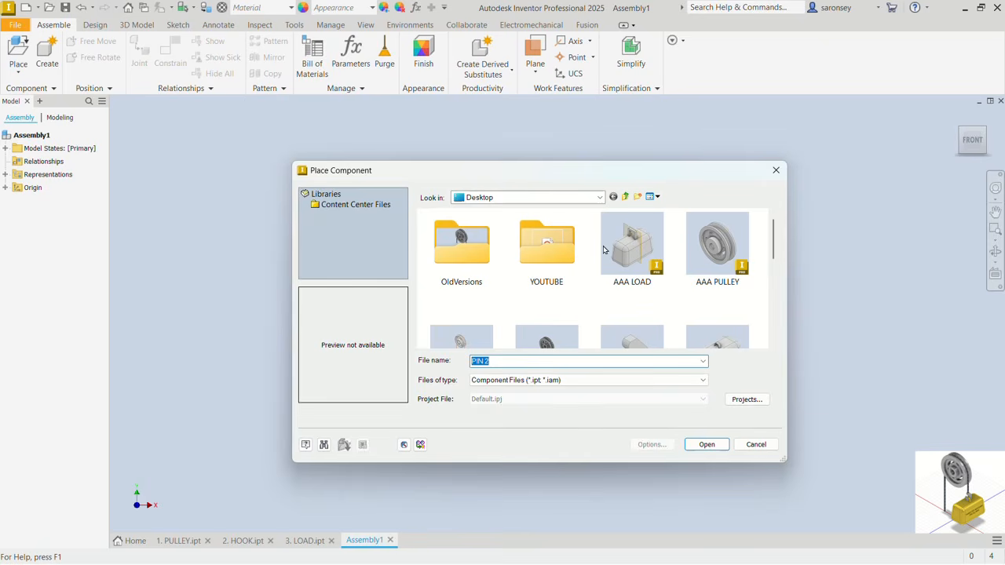
{"action": "left_click", "coordinate": [564, 198]}
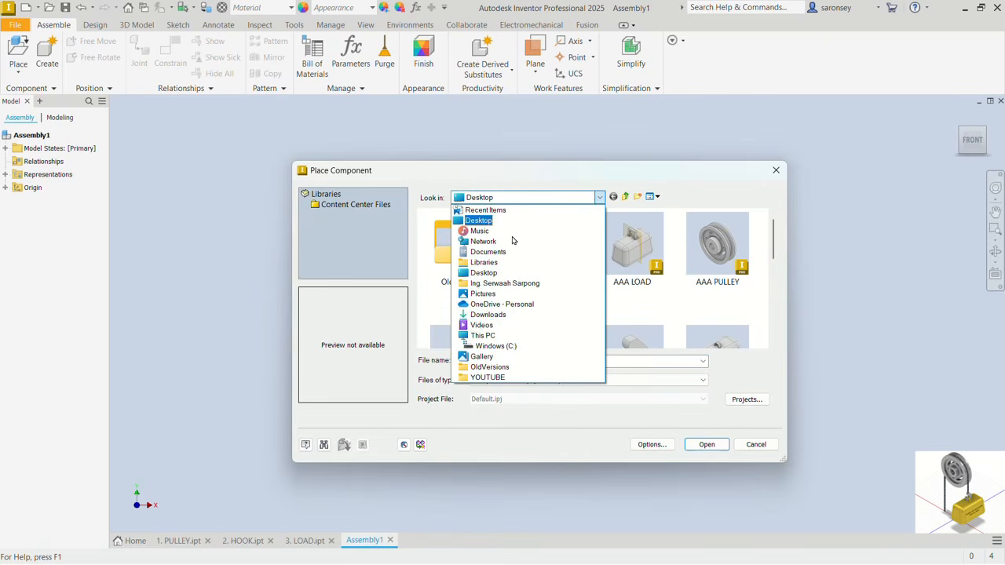
{"action": "left_click", "coordinate": [491, 376]}
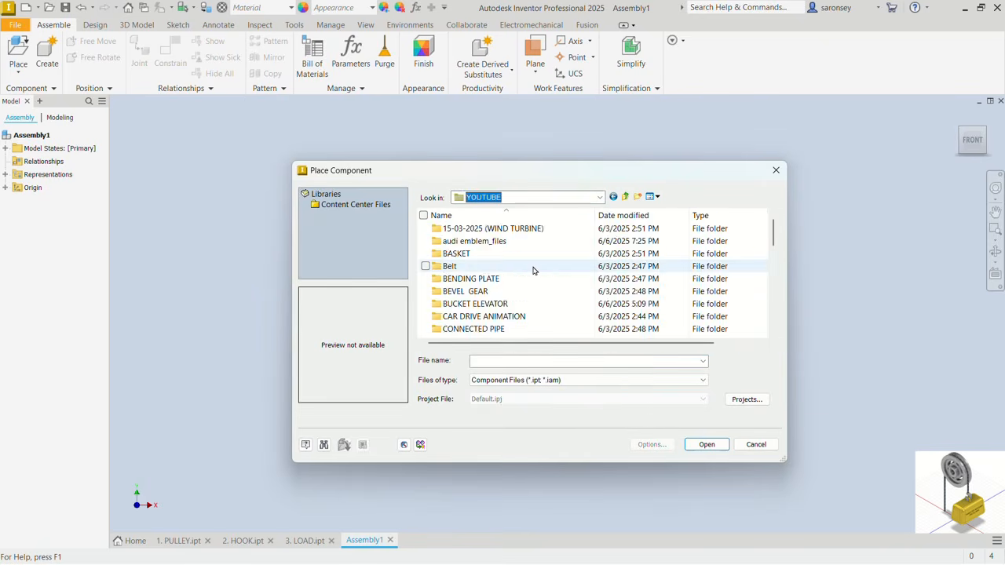
{"action": "scroll", "coordinate": [531, 271], "scroll_direction": "down", "scroll_amount": 10}
{"action": "double_click", "coordinate": [501, 324]}
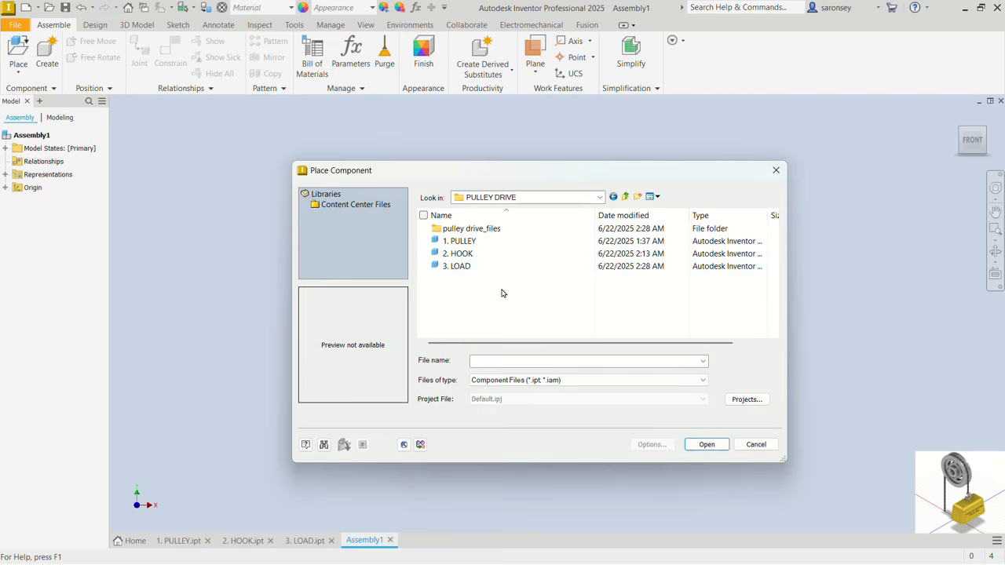
{"action": "left_click", "coordinate": [464, 242]}
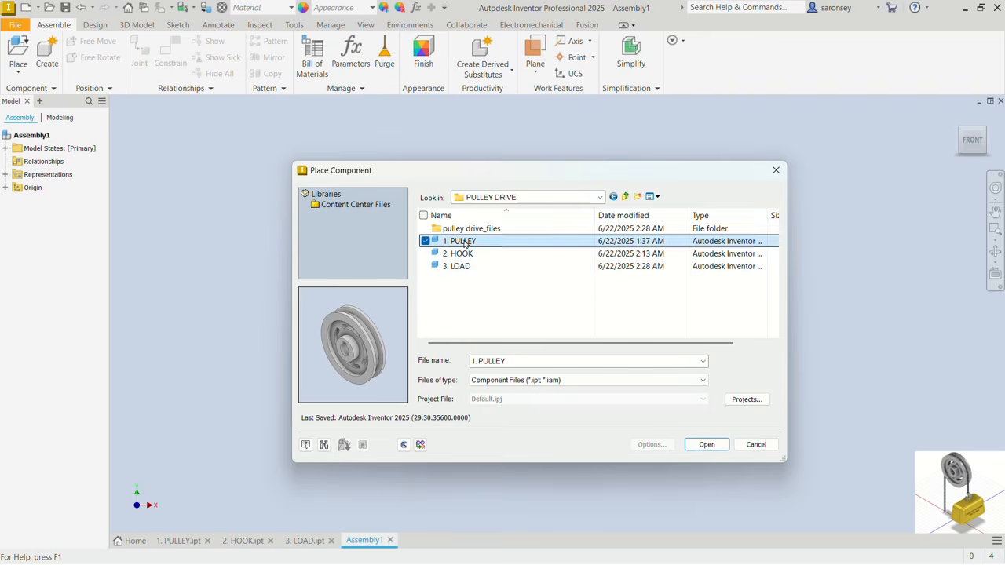
{"action": "left_click", "coordinate": [704, 444]}
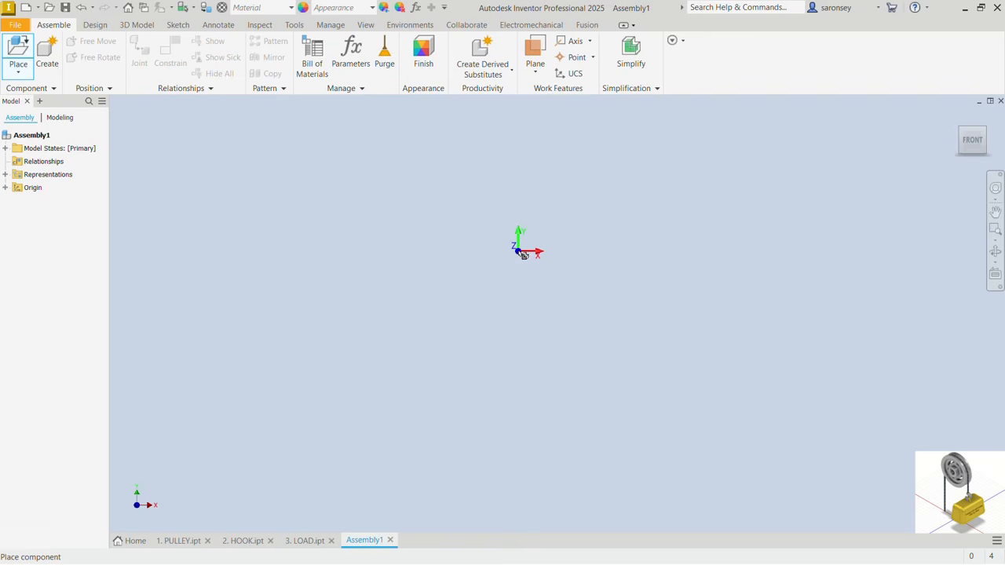
{"action": "left_click", "coordinate": [624, 350]}
{"action": "right_click", "coordinate": [657, 166]}
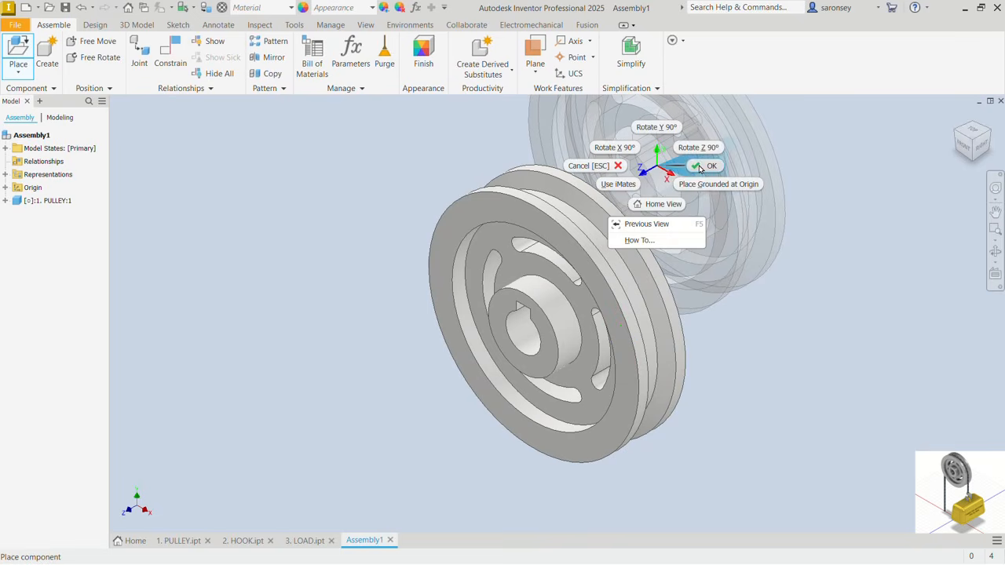
{"action": "left_click", "coordinate": [699, 166]}
{"action": "left_click_drag", "start_coordinate": [623, 331], "coordinate": [630, 287]}
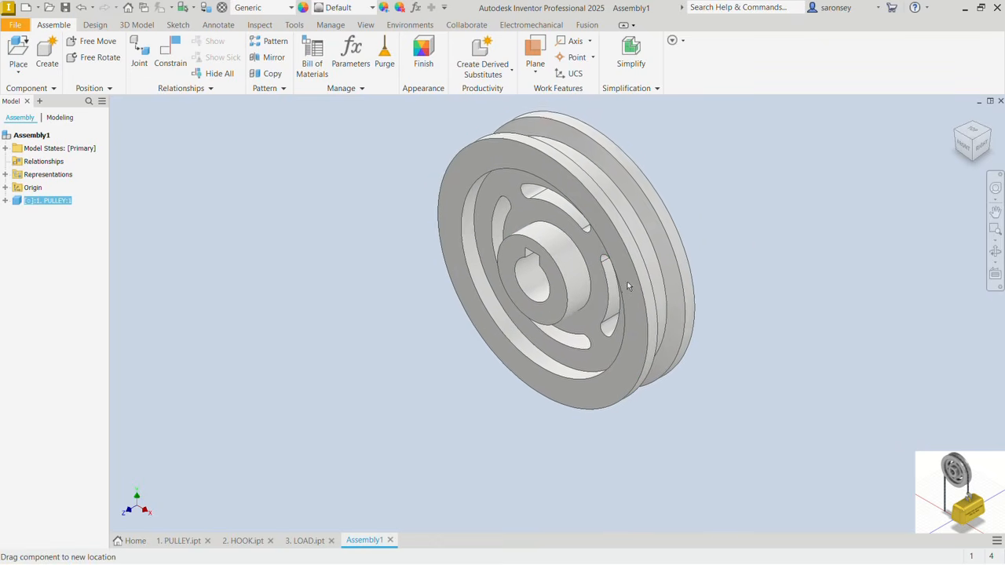
{"action": "left_click", "coordinate": [727, 228]}
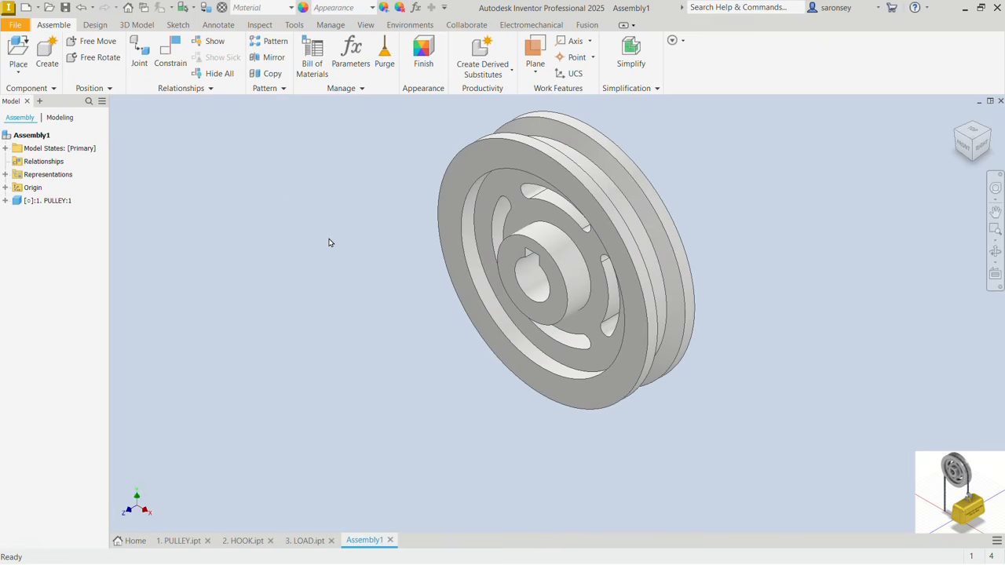
Step: Mate the axis of the pulley's bore to the assembly's Z axis, and rotate the pulley to test the constraint
{"action": "left_click", "coordinate": [179, 50]}
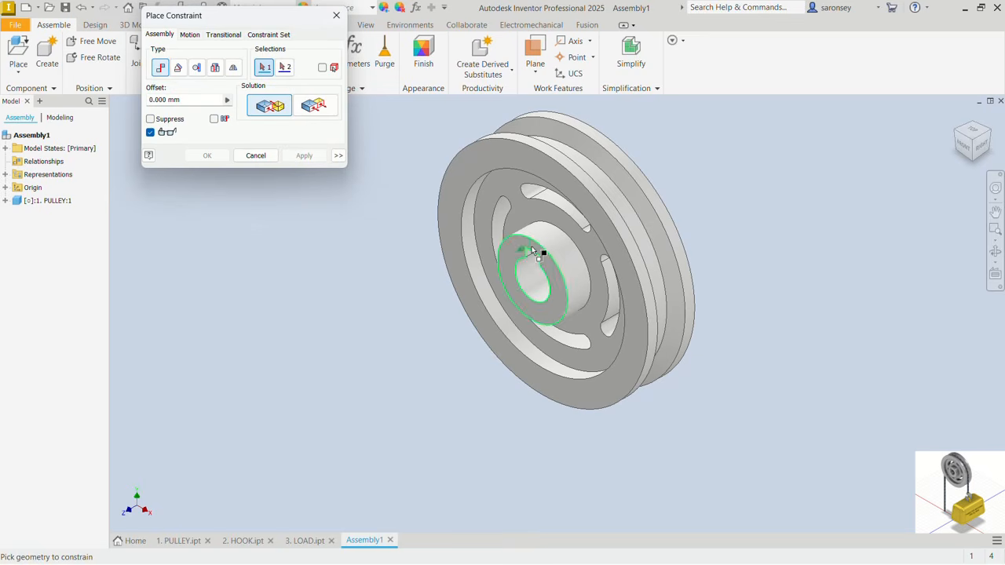
{"action": "left_click", "coordinate": [537, 280]}
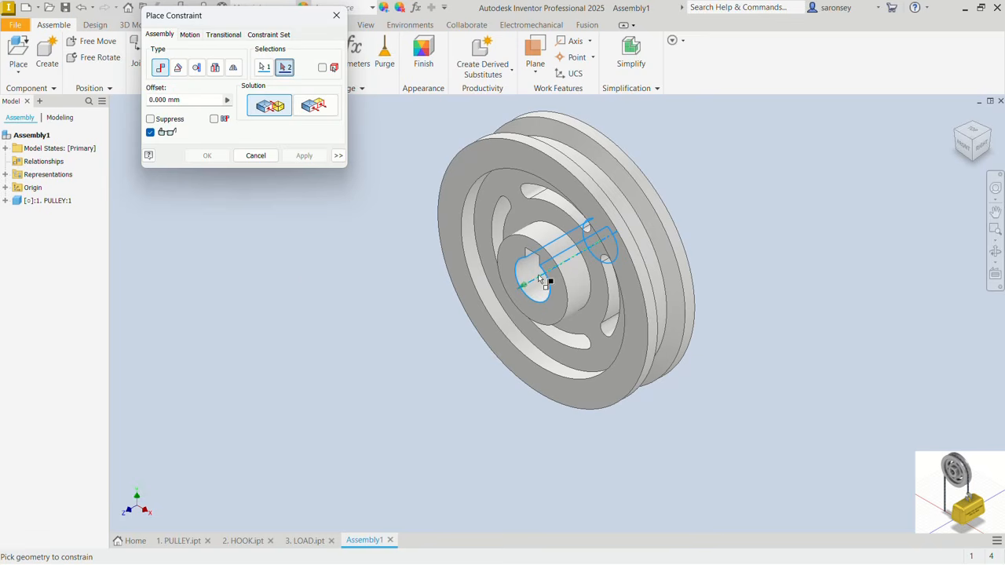
{"action": "left_click", "coordinate": [6, 187]}
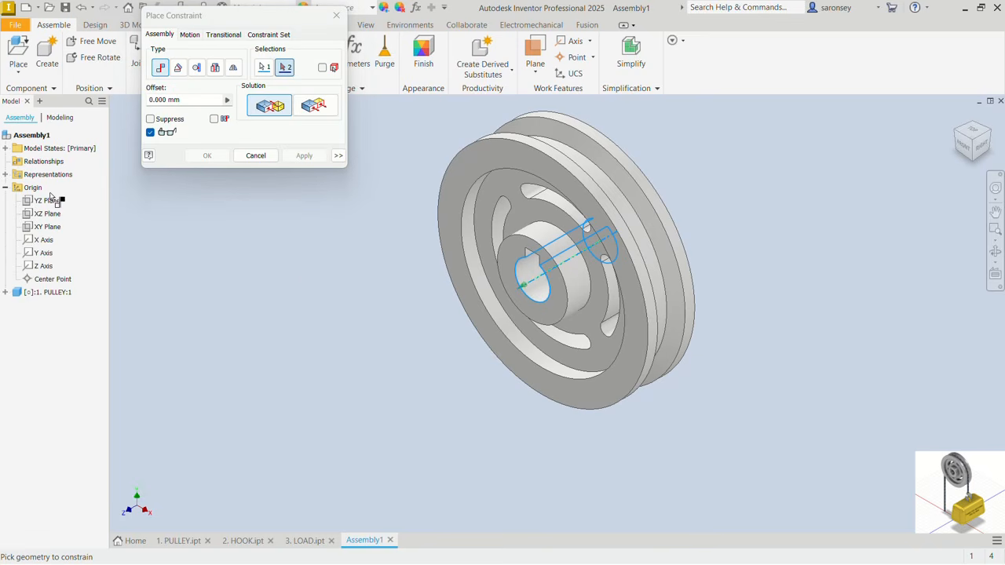
{"action": "left_click", "coordinate": [43, 266]}
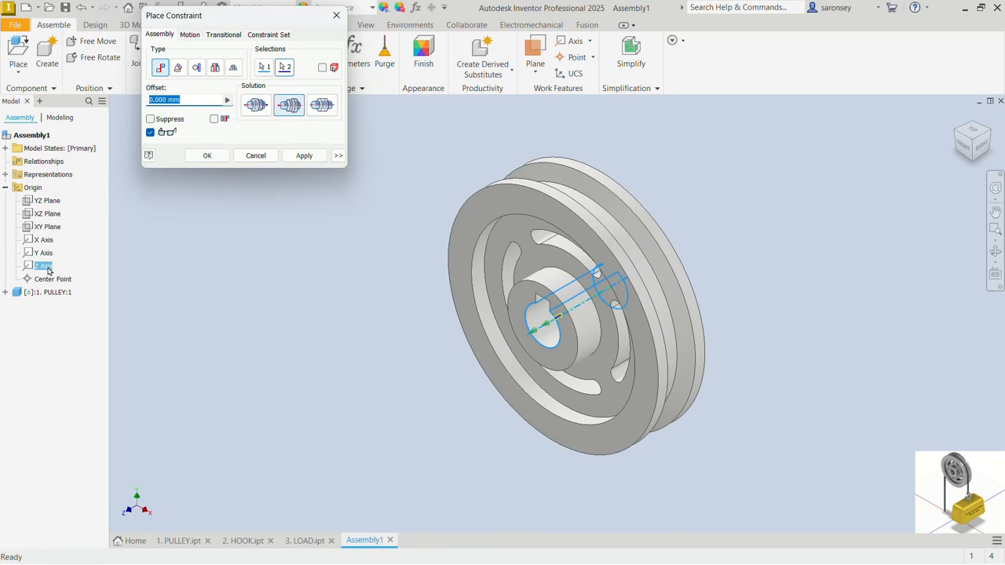
{"action": "left_click", "coordinate": [303, 157]}
{"action": "left_click", "coordinate": [335, 16]}
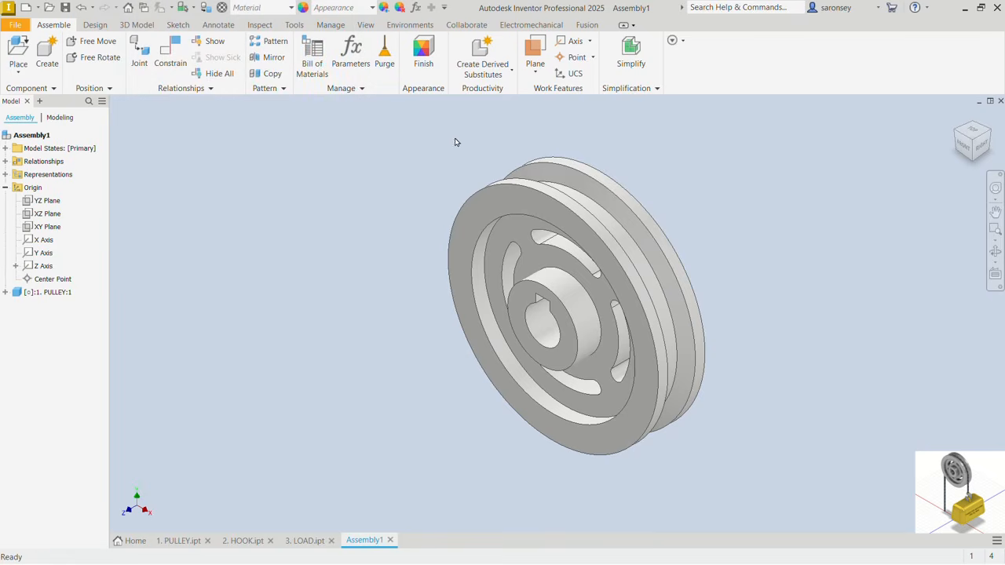
{"action": "left_click_drag", "start_coordinate": [510, 194], "coordinate": [589, 243]}
{"action": "left_click", "coordinate": [243, 271]}
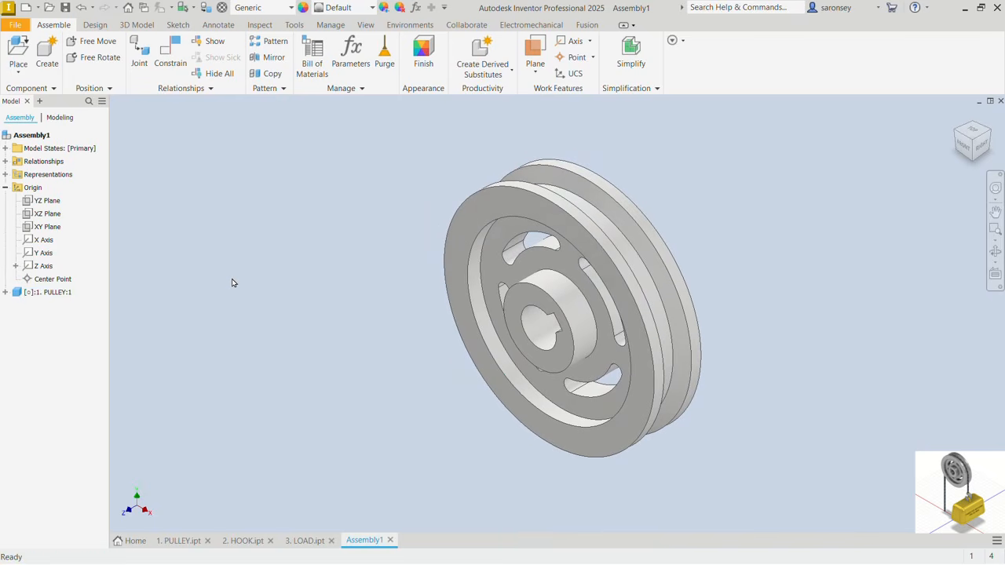
Step: Make the XY planes of both the pulley and the assembly origin visible
{"action": "left_click", "coordinate": [6, 292]}
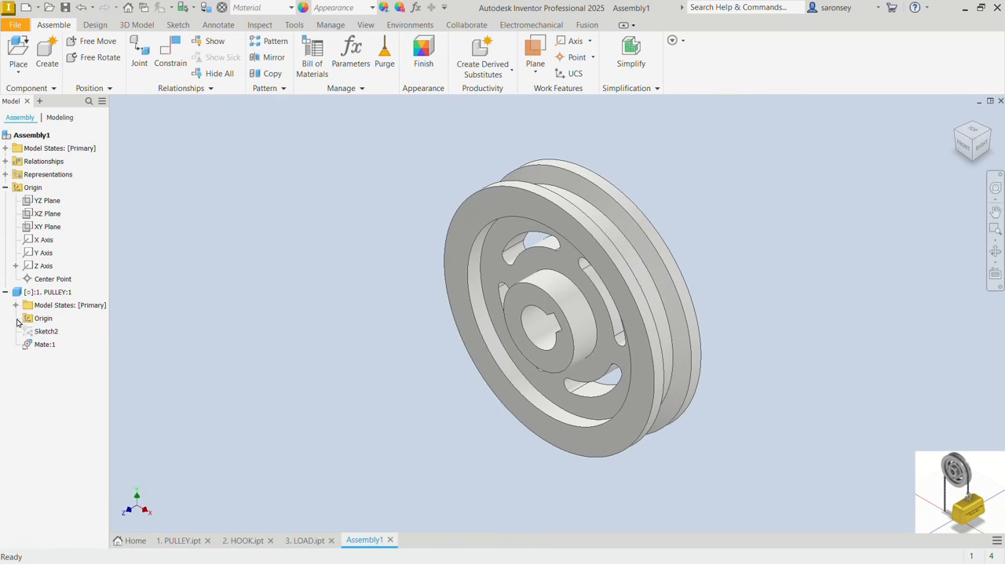
{"action": "left_click", "coordinate": [15, 318]}
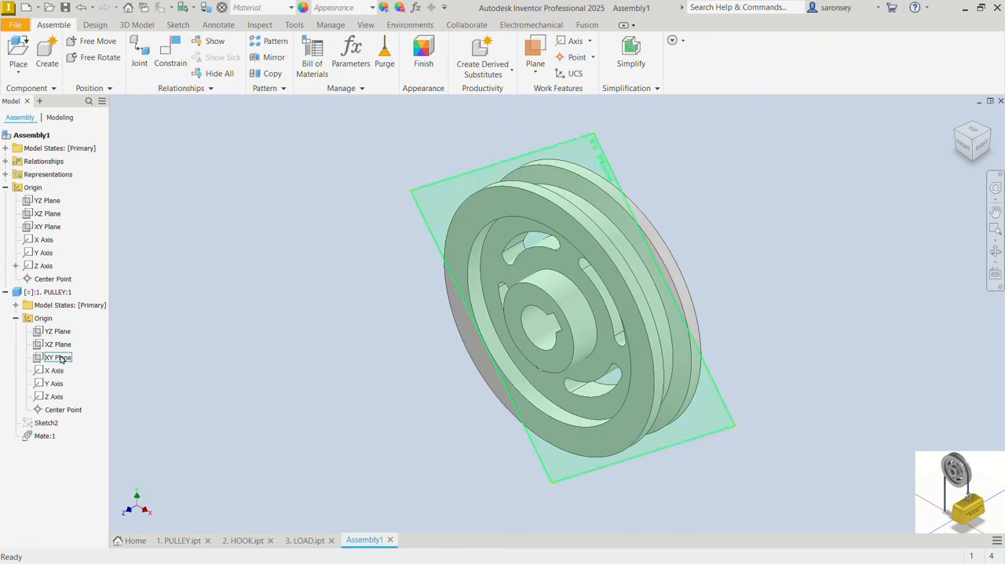
{"action": "left_click", "coordinate": [61, 360]}
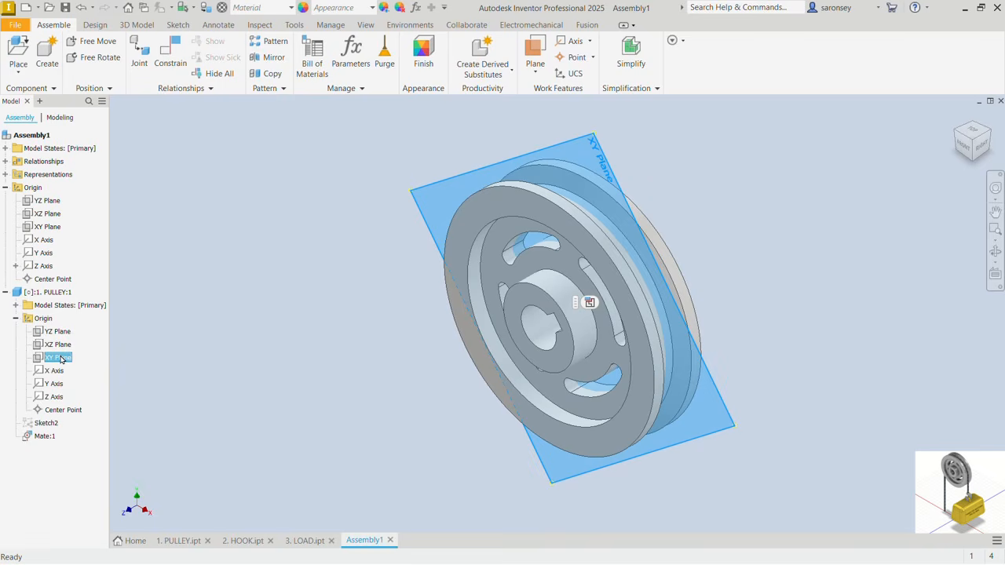
{"action": "right_click", "coordinate": [62, 360]}
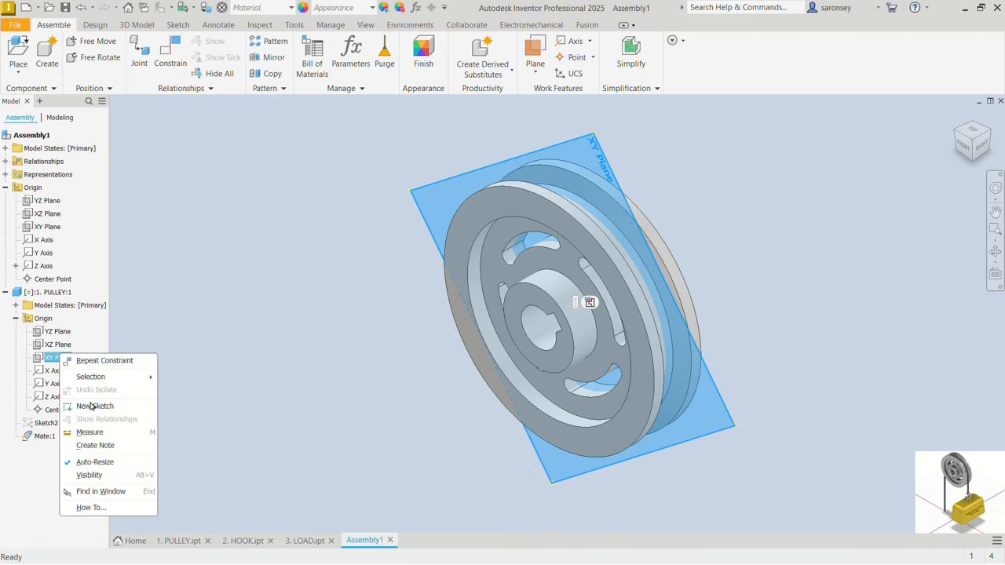
{"action": "left_click", "coordinate": [89, 475]}
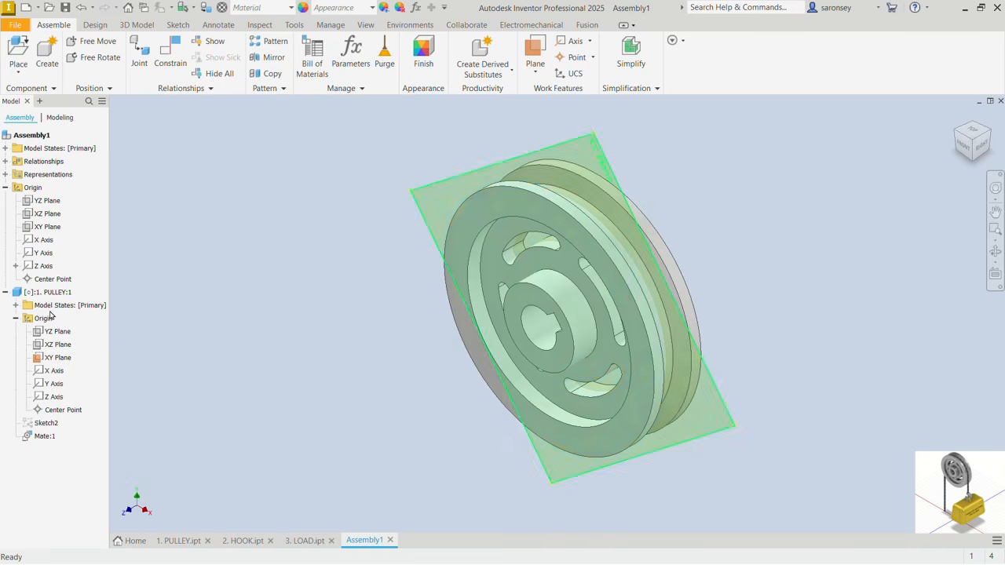
{"action": "left_click", "coordinate": [56, 228]}
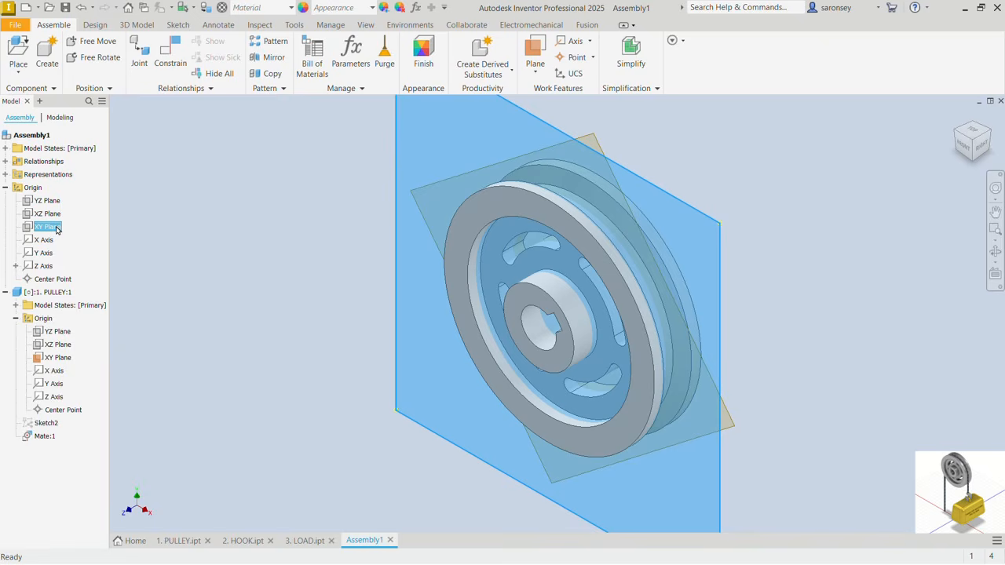
{"action": "right_click", "coordinate": [56, 229]}
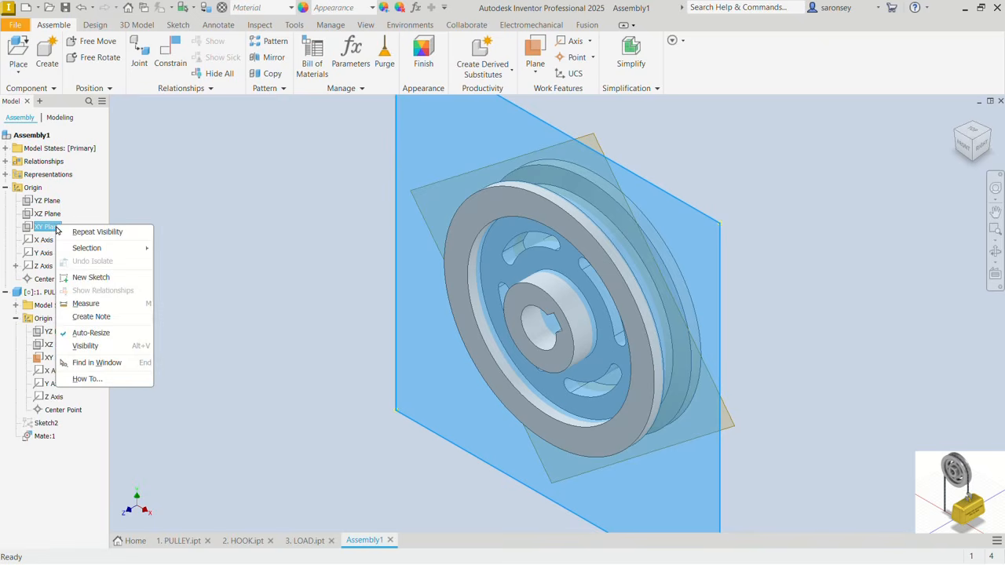
{"action": "left_click", "coordinate": [95, 346]}
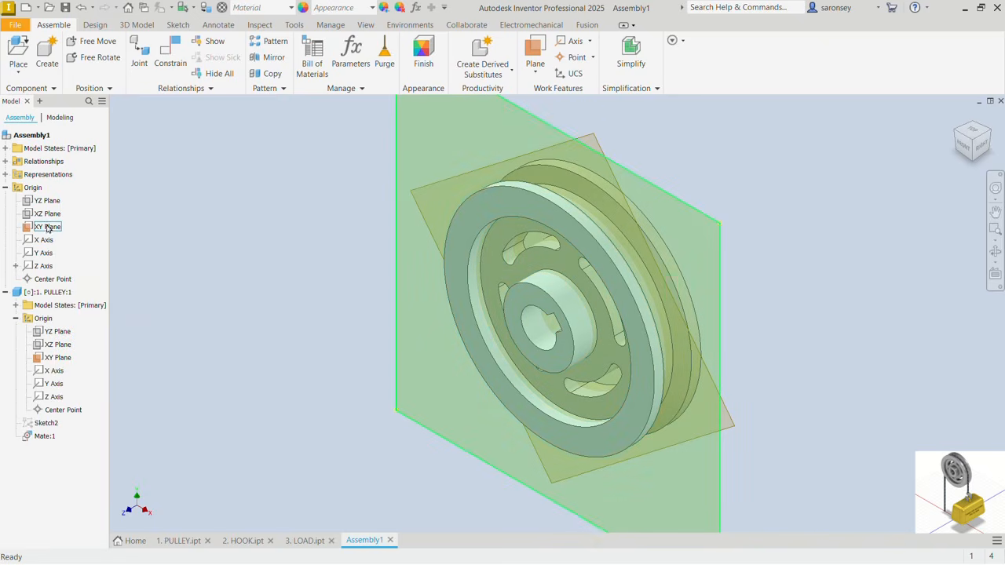
Step: Constrain the pulley's XY plane flush with the assembly's XY plane, and rotate the pulley to test its motion
{"action": "left_click", "coordinate": [171, 53]}
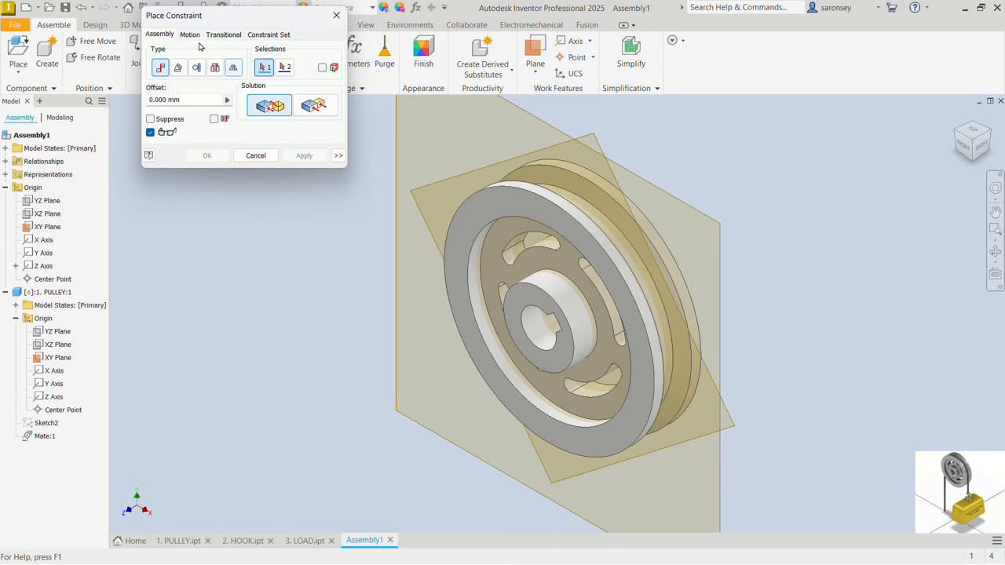
{"action": "left_click", "coordinate": [314, 106]}
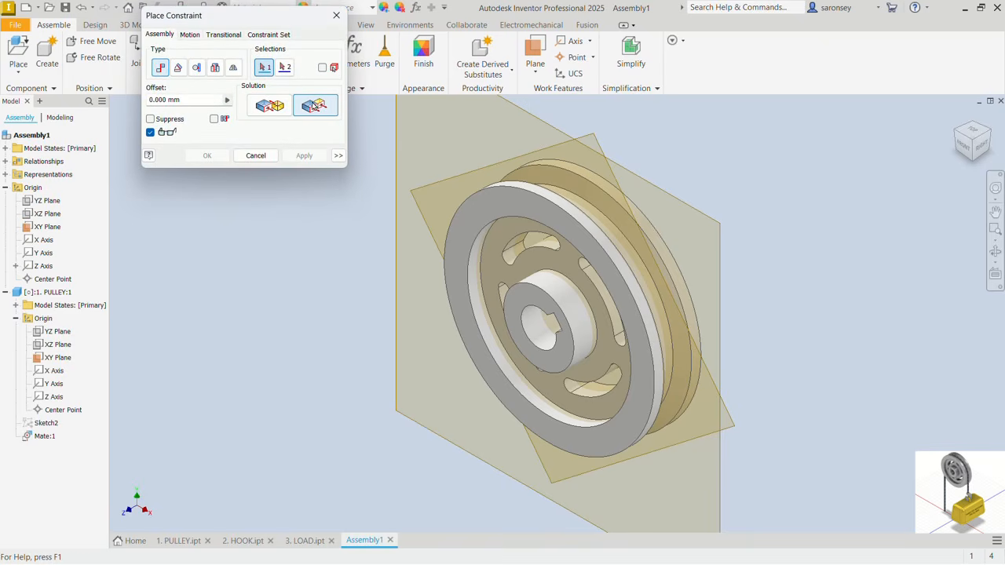
{"action": "left_click", "coordinate": [542, 126]}
{"action": "left_click", "coordinate": [595, 143]}
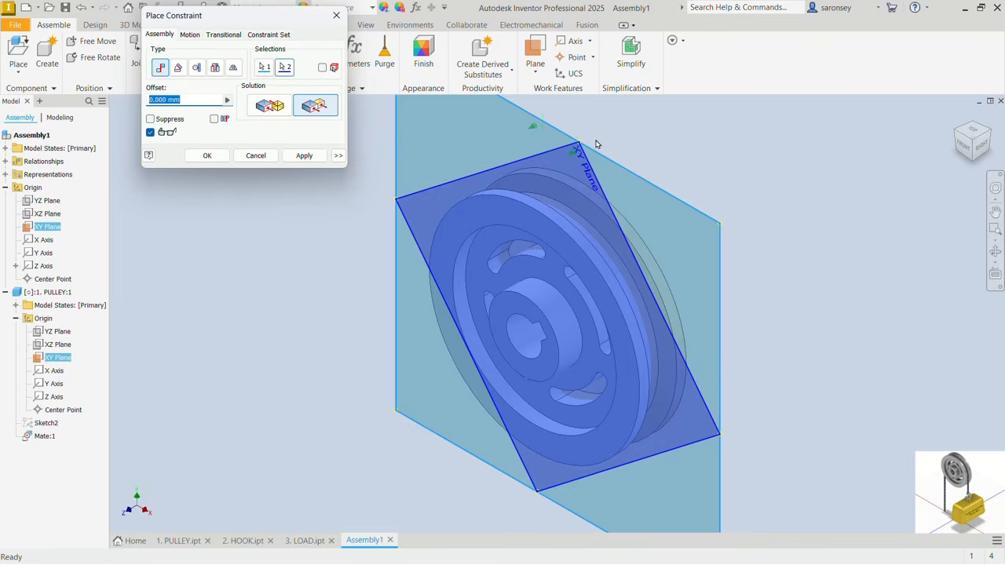
{"action": "left_click", "coordinate": [304, 156]}
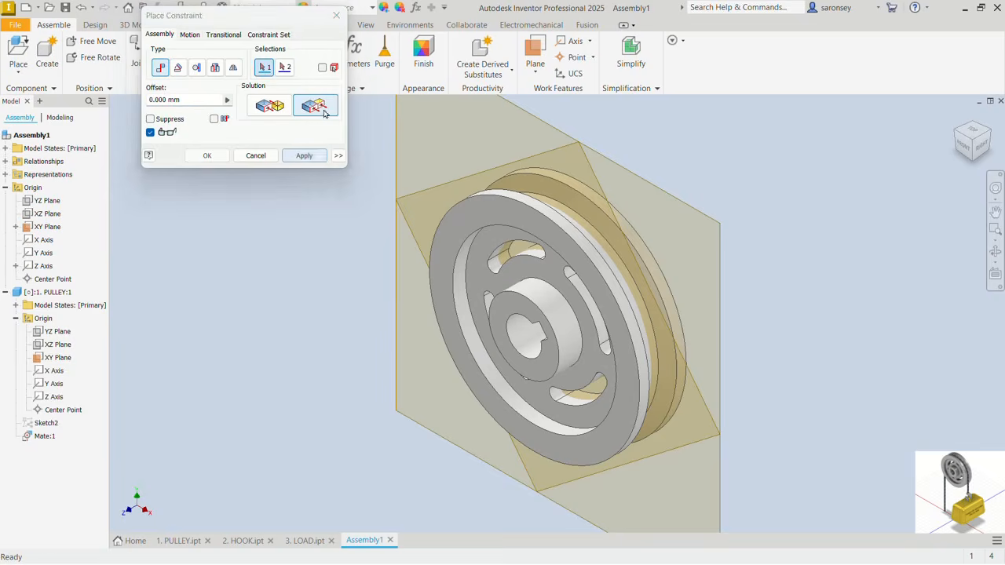
{"action": "left_click", "coordinate": [336, 15]}
{"action": "left_click_drag", "start_coordinate": [555, 238], "coordinate": [601, 256]}
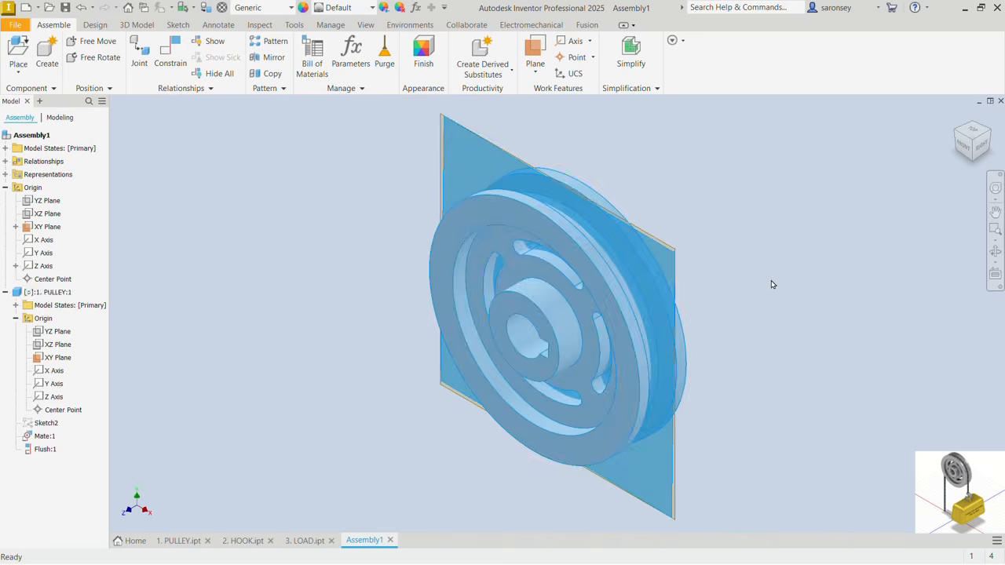
{"action": "left_click", "coordinate": [771, 281]}
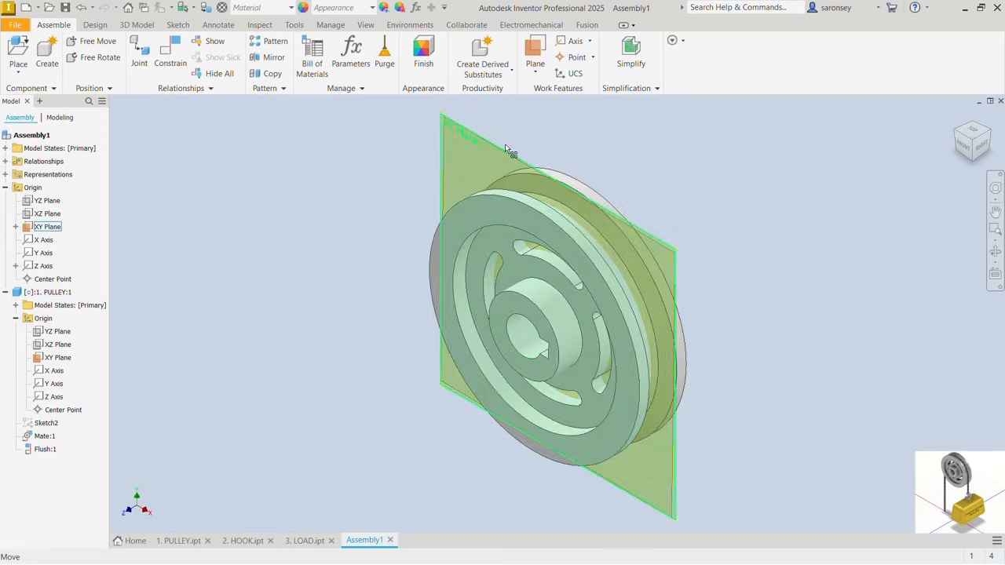
Step: Hide the XY planes of both the pulley and the assembly origin
{"action": "left_click", "coordinate": [66, 357]}
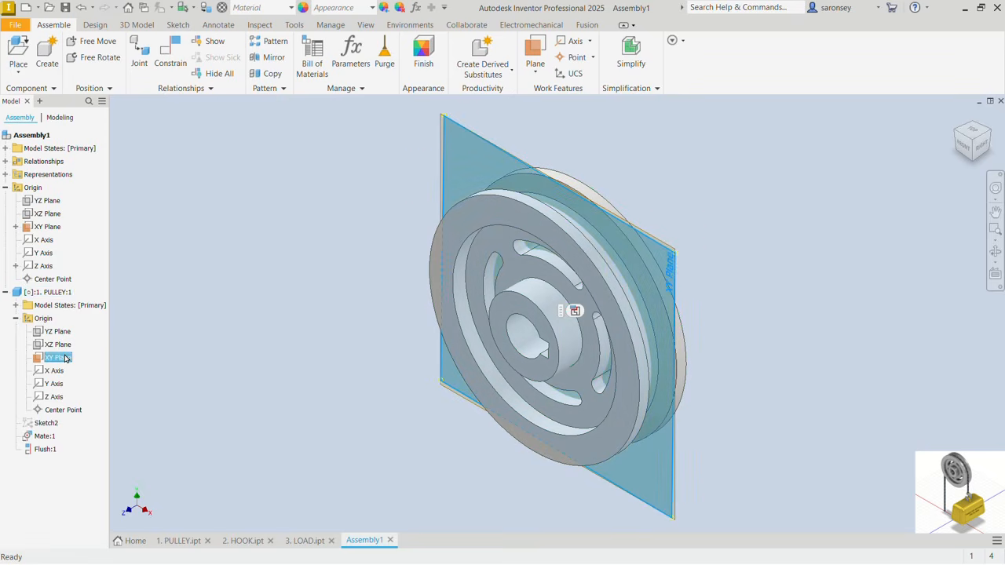
{"action": "left_click", "coordinate": [49, 228], "text": "ctrl"}
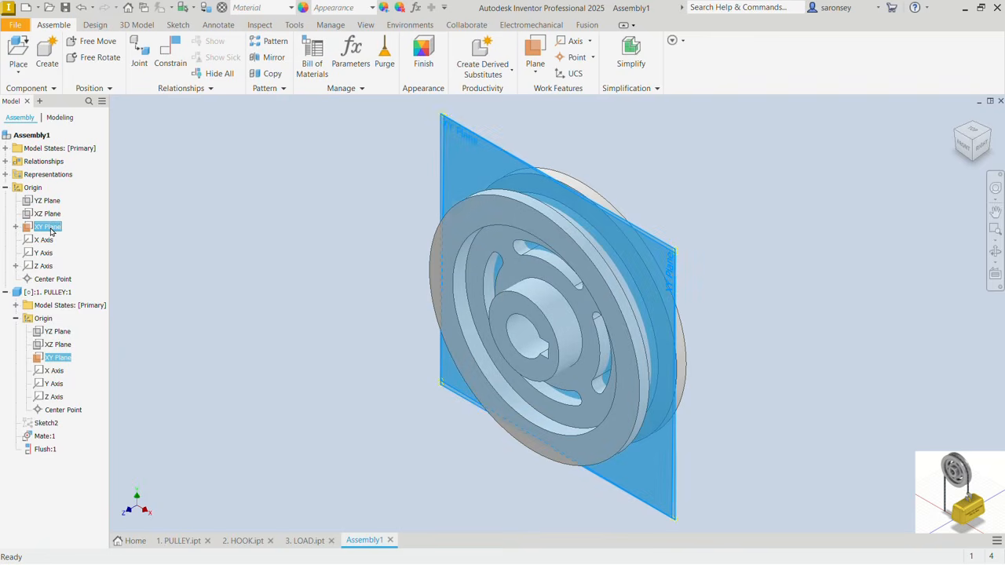
{"action": "right_click", "coordinate": [51, 231]}
{"action": "left_click", "coordinate": [112, 306]}
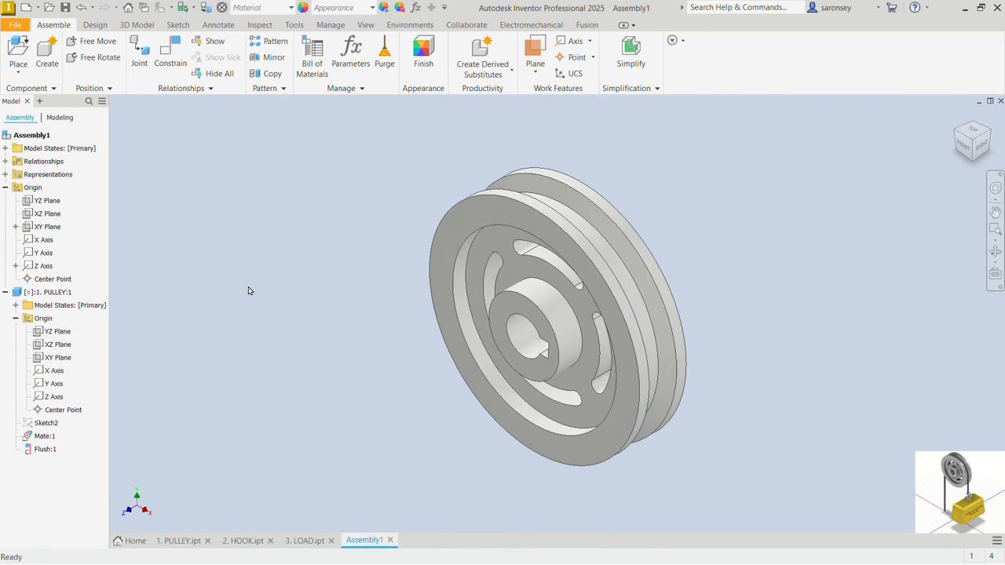
Step: Place one instance each of the 2. HOOK and 3. LOAD parts from the PULLEY DRIVE folder in the assembly, beside the pulley
{"action": "scroll", "coordinate": [257, 280], "scroll_direction": "down", "scroll_amount": 3}
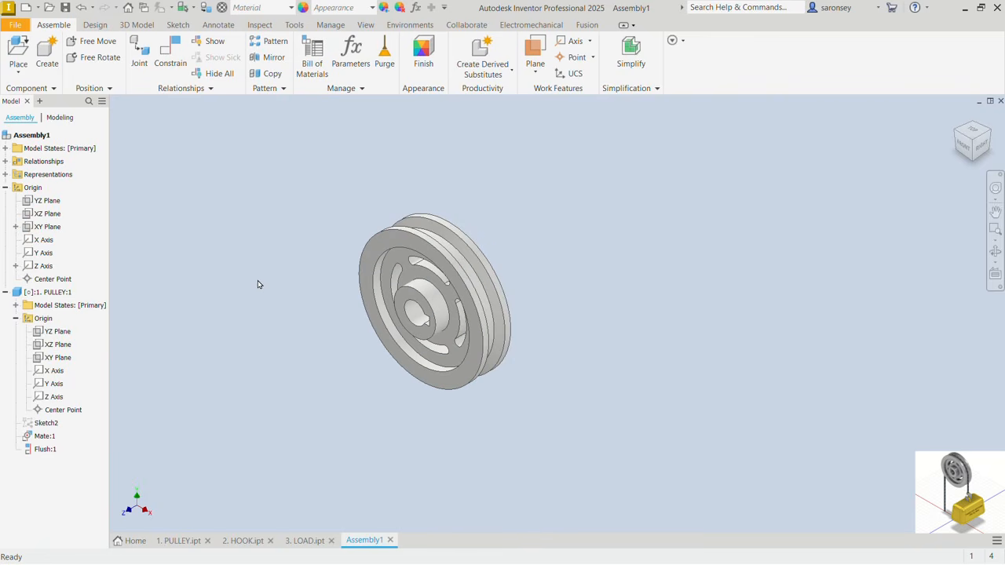
{"action": "left_click", "coordinate": [15, 51]}
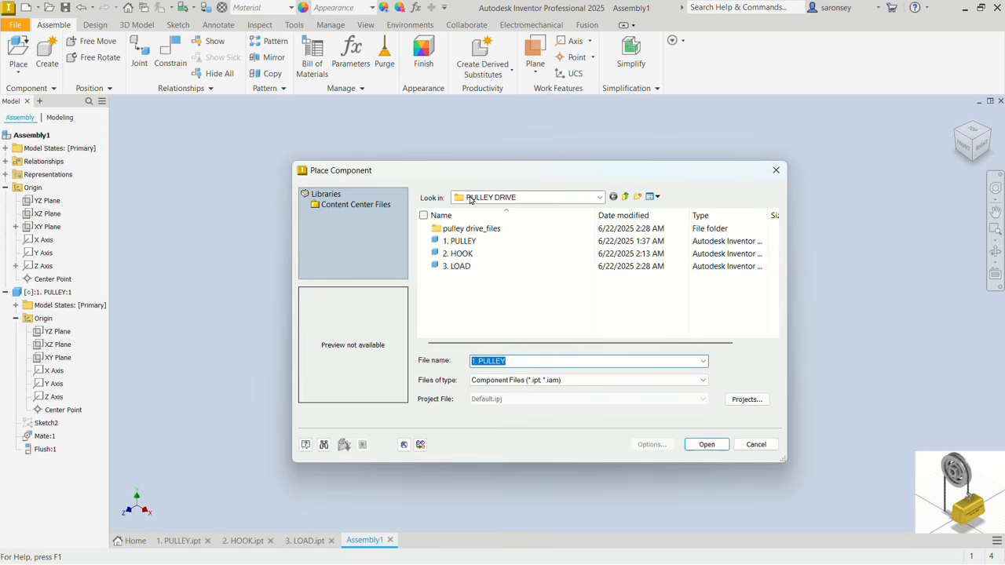
{"action": "left_click", "coordinate": [478, 255]}
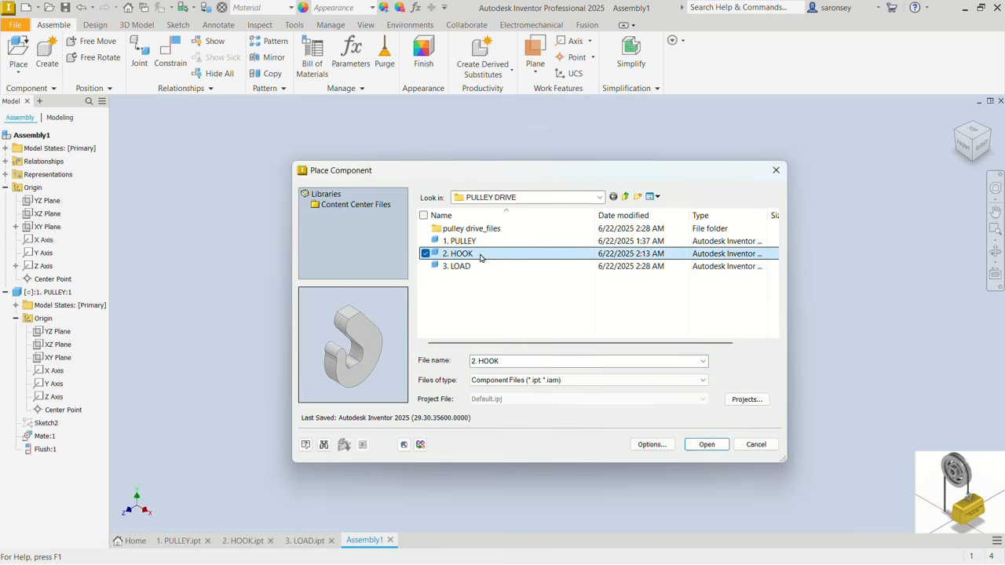
{"action": "left_click", "coordinate": [425, 266]}
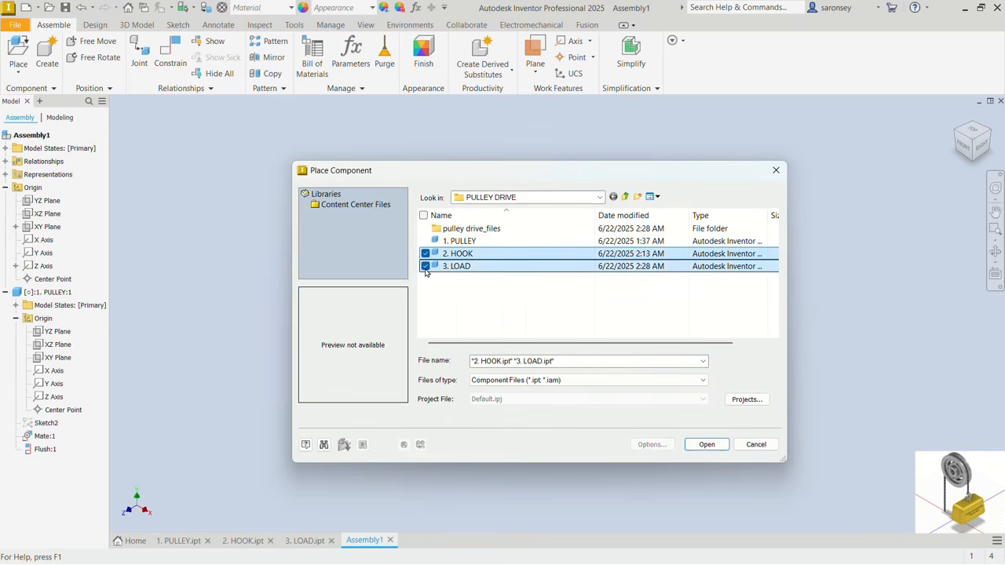
{"action": "left_click", "coordinate": [695, 445]}
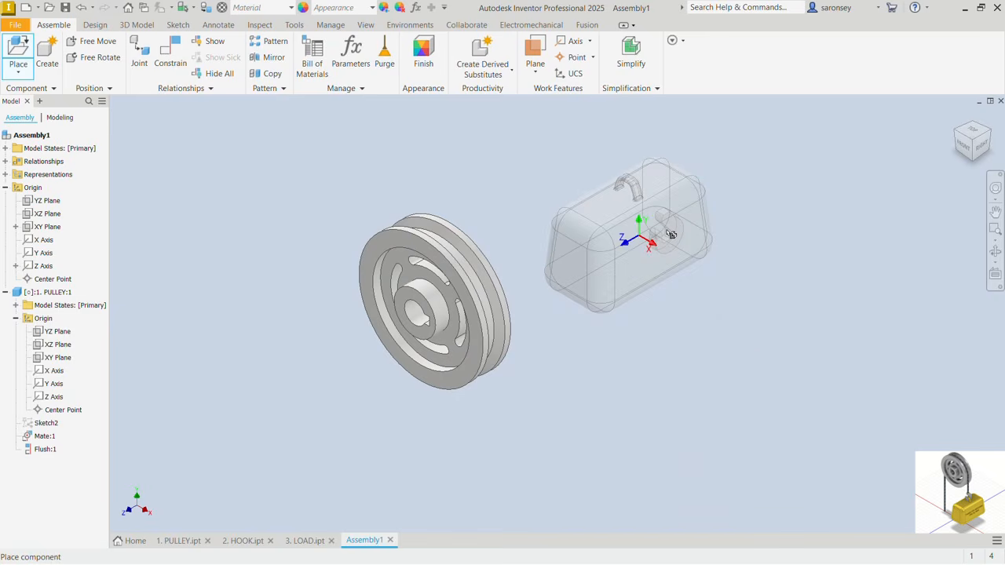
{"action": "left_click", "coordinate": [671, 235]}
{"action": "right_click", "coordinate": [711, 331]}
{"action": "left_click", "coordinate": [765, 333]}
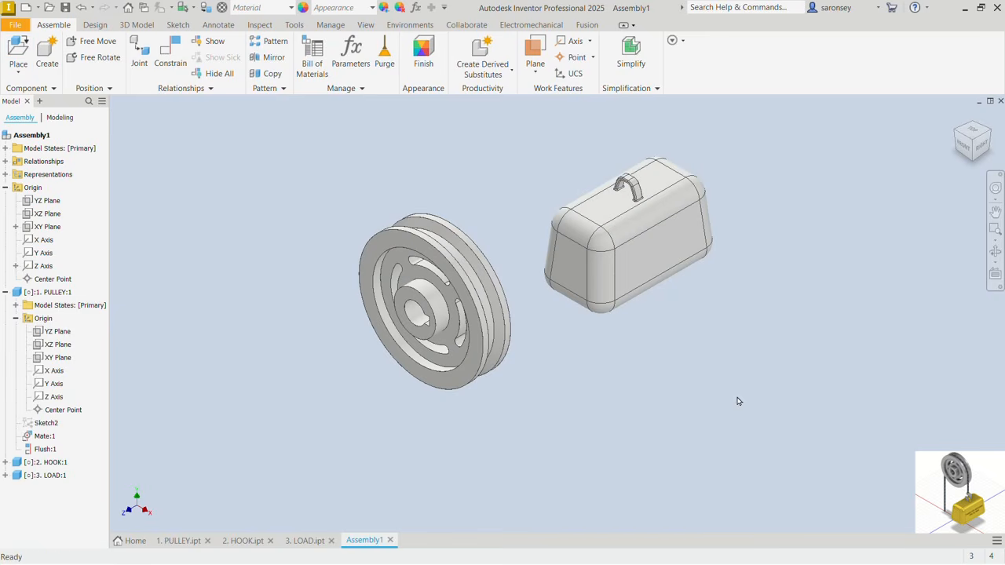
Step: Separate the load from the hook, positioning the load below the pulley and the hook off to the side of both
{"action": "left_click_drag", "start_coordinate": [667, 263], "coordinate": [824, 212]}
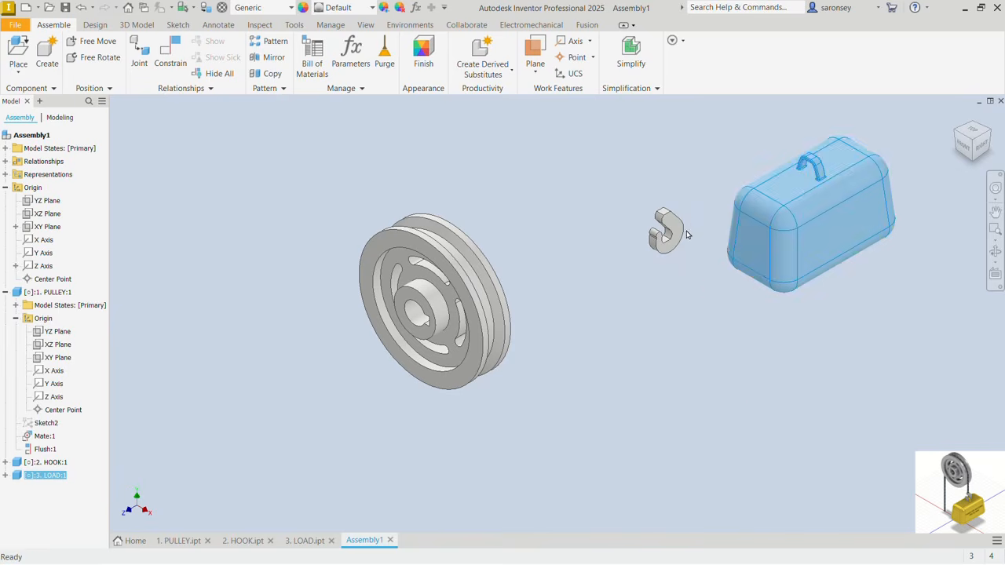
{"action": "left_click_drag", "start_coordinate": [666, 232], "coordinate": [730, 384]}
{"action": "left_click", "coordinate": [500, 360]}
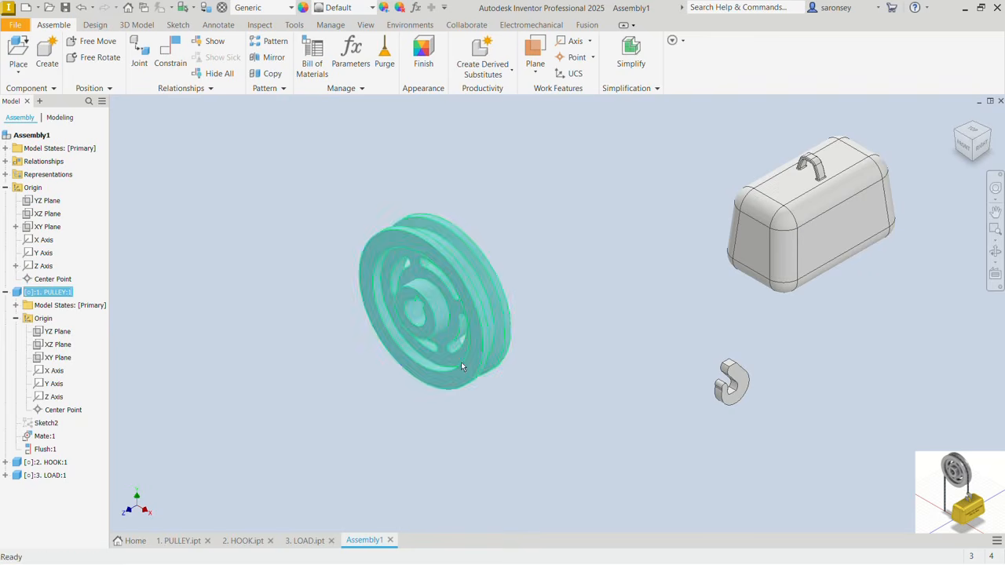
{"action": "middle_click_drag", "start_coordinate": [461, 362], "coordinate": [507, 292]}
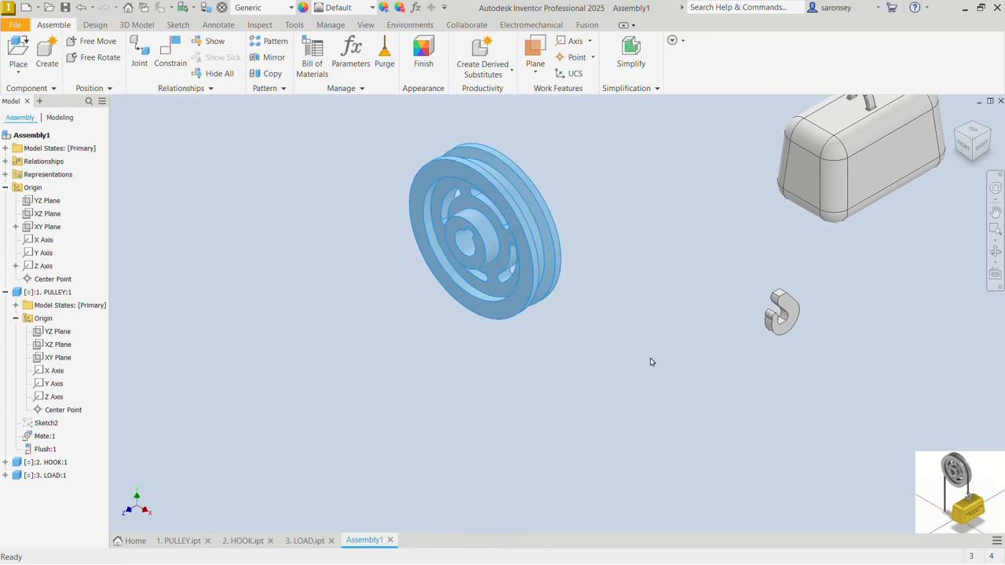
{"action": "left_click_drag", "start_coordinate": [806, 186], "coordinate": [469, 500]}
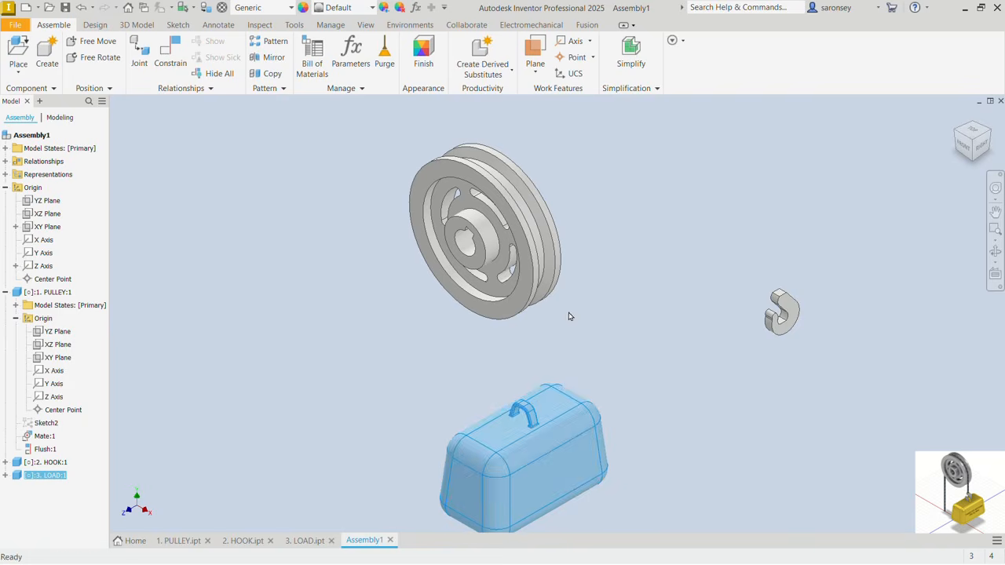
{"action": "middle_click_drag", "start_coordinate": [570, 313], "coordinate": [593, 292]}
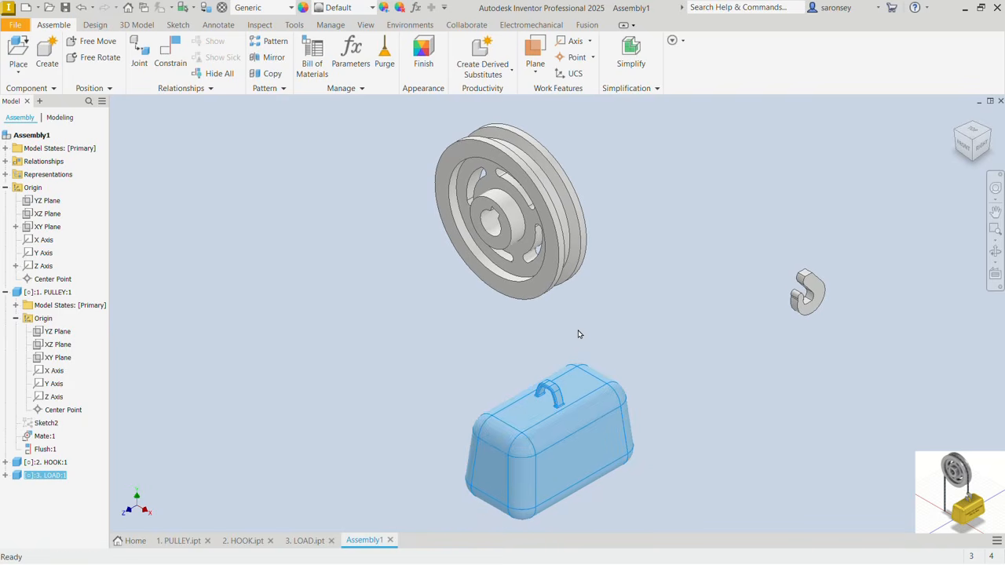
{"action": "left_click", "coordinate": [305, 182]}
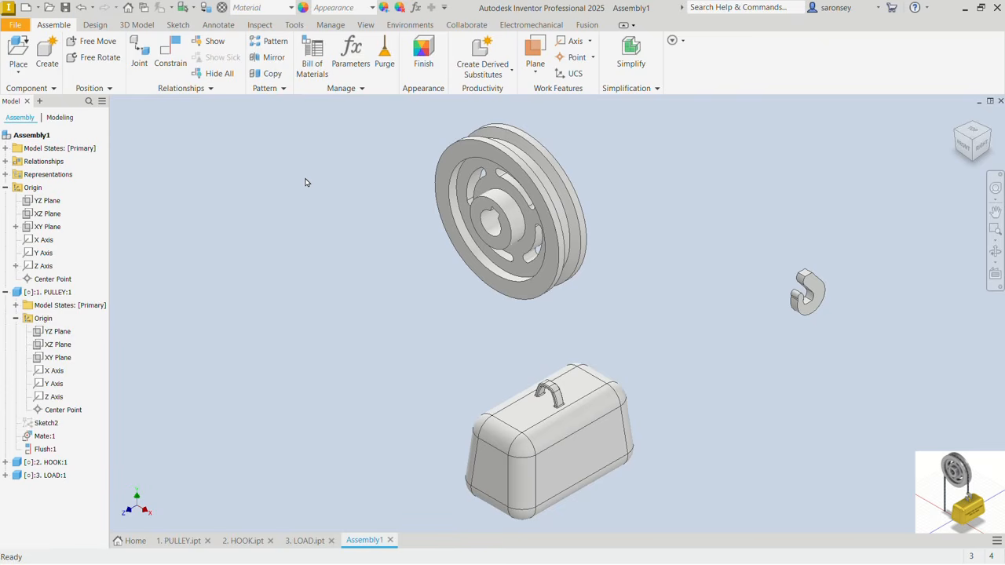
Step: Make the assembly origin's XY plane visible
{"action": "left_click", "coordinate": [48, 229]}
{"action": "right_click", "coordinate": [47, 229]}
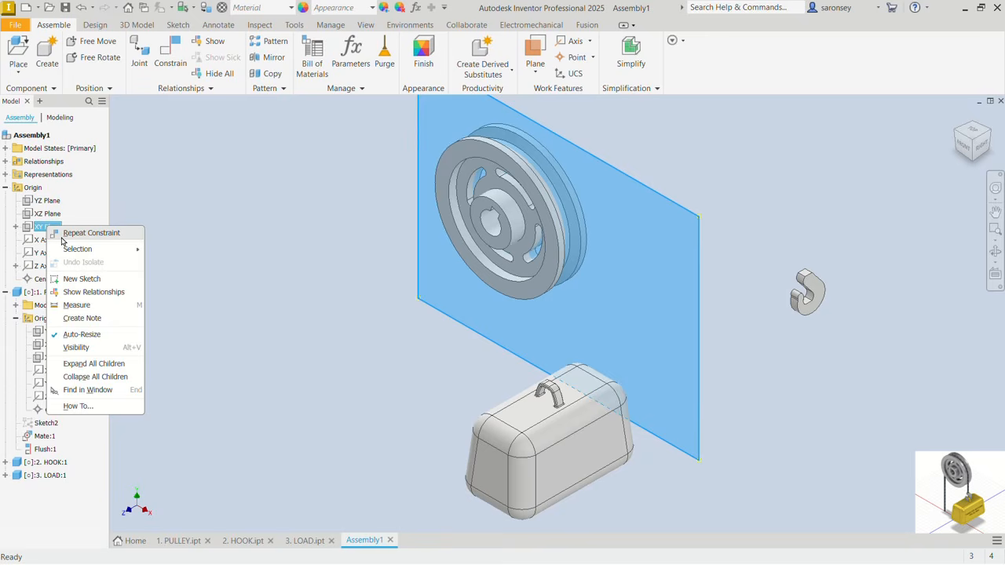
{"action": "left_click", "coordinate": [102, 353]}
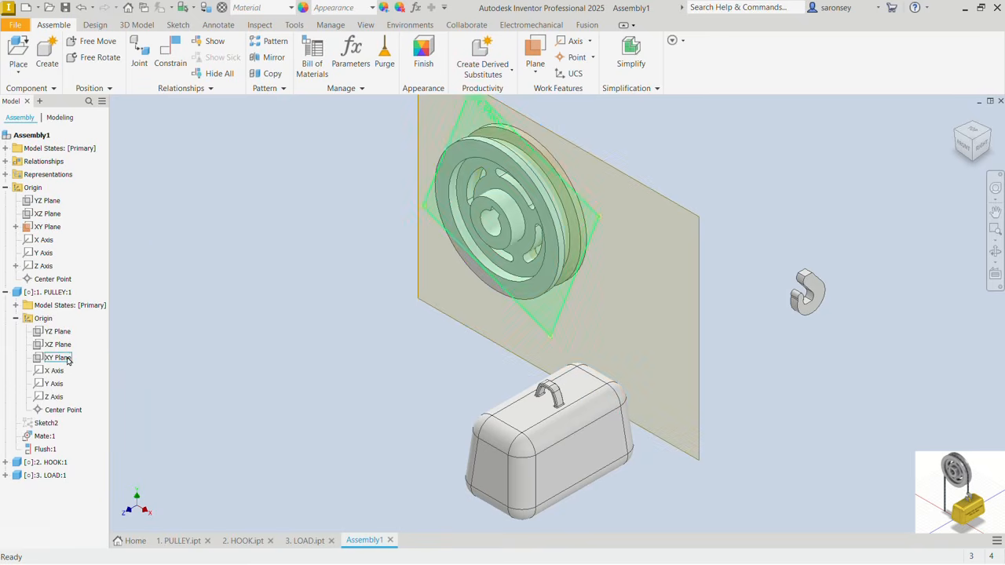
Step: Make the XY and YZ origin planes of the load visible
{"action": "left_click", "coordinate": [5, 475]}
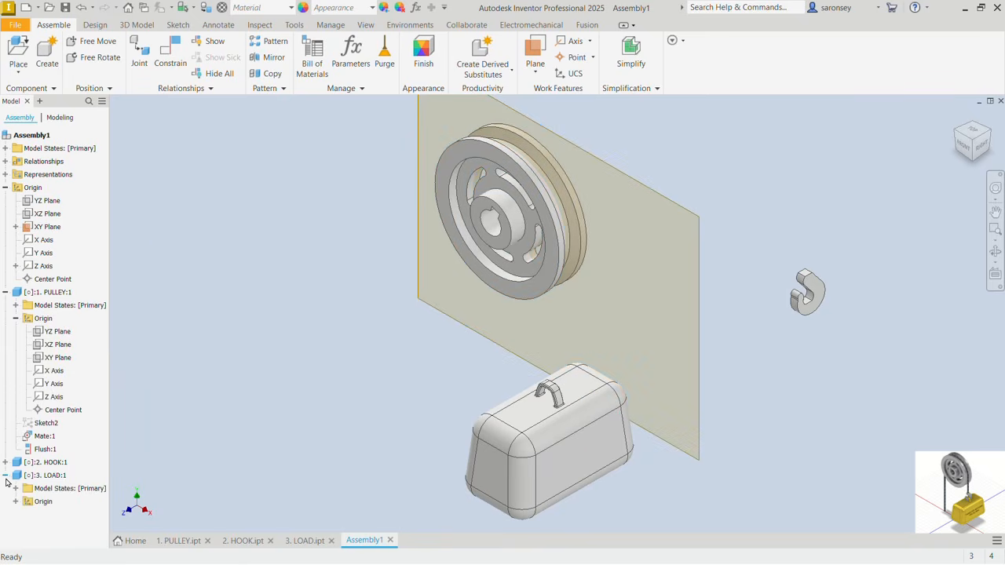
{"action": "left_click", "coordinate": [16, 502]}
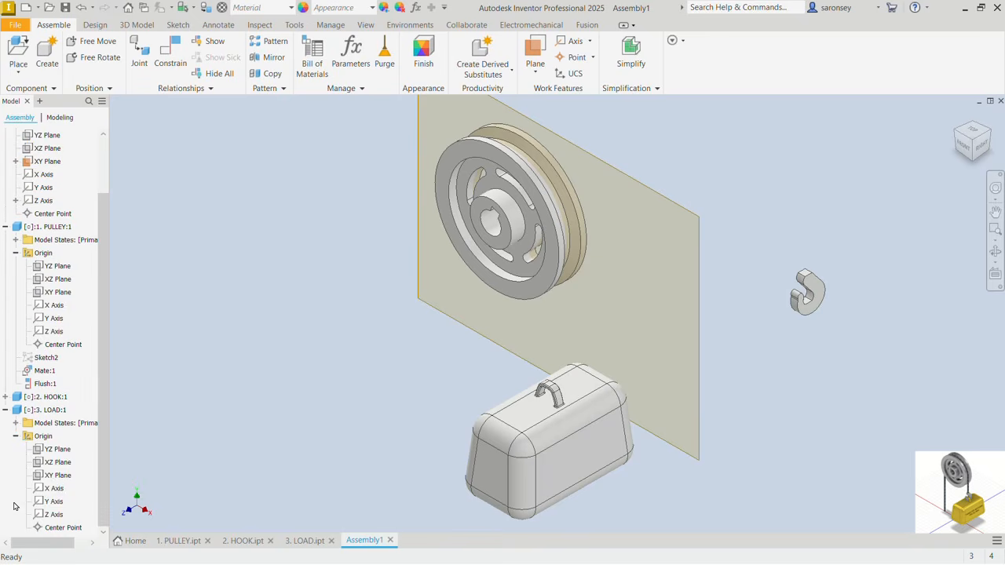
{"action": "left_click", "coordinate": [57, 476]}
{"action": "right_click", "coordinate": [59, 481]}
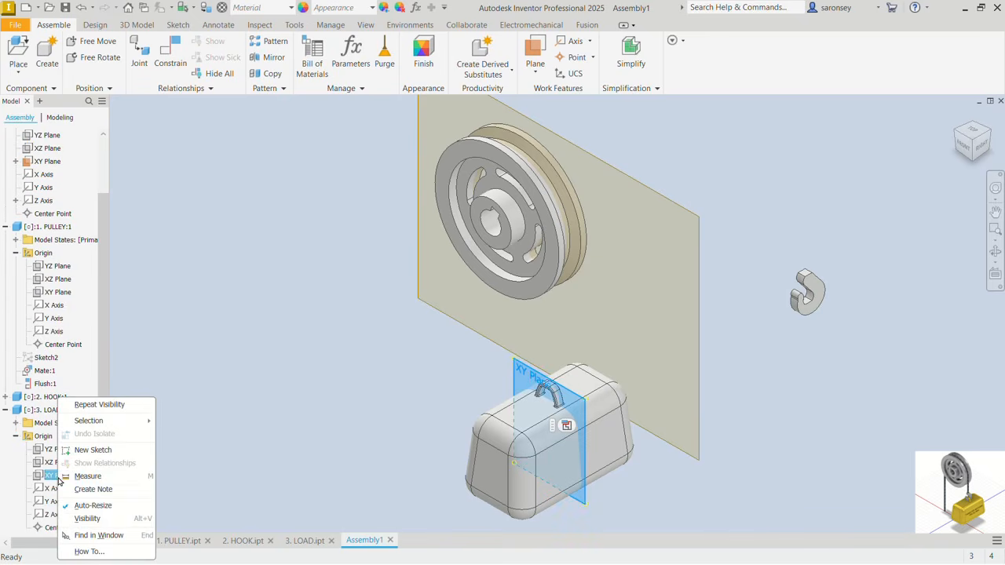
{"action": "left_click", "coordinate": [75, 518]}
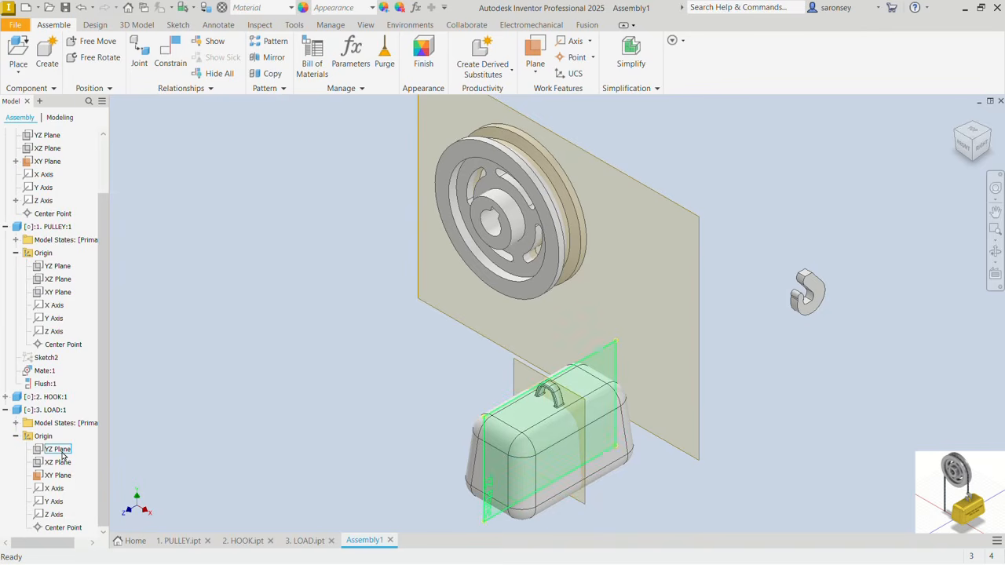
{"action": "left_click", "coordinate": [58, 450]}
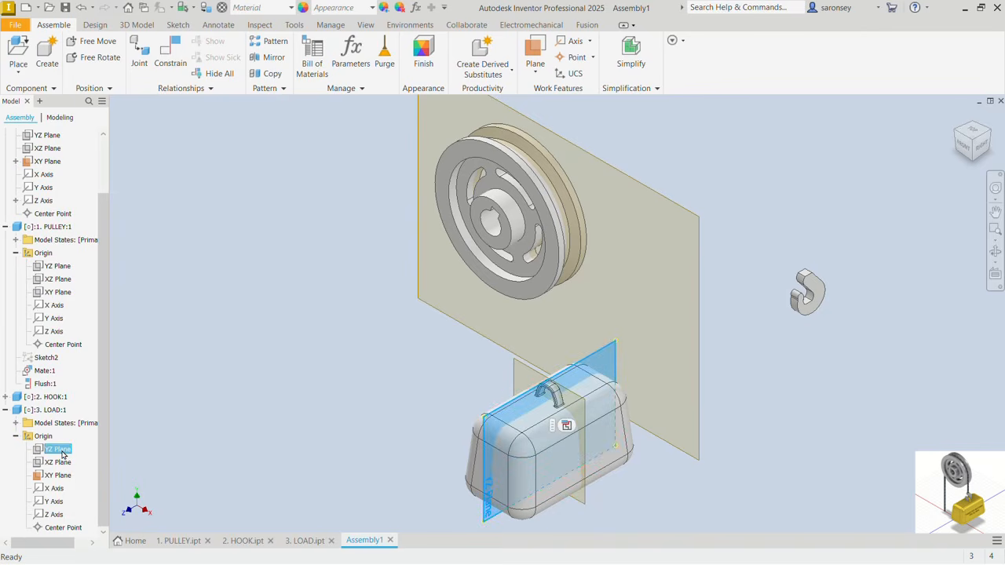
{"action": "right_click", "coordinate": [62, 453]}
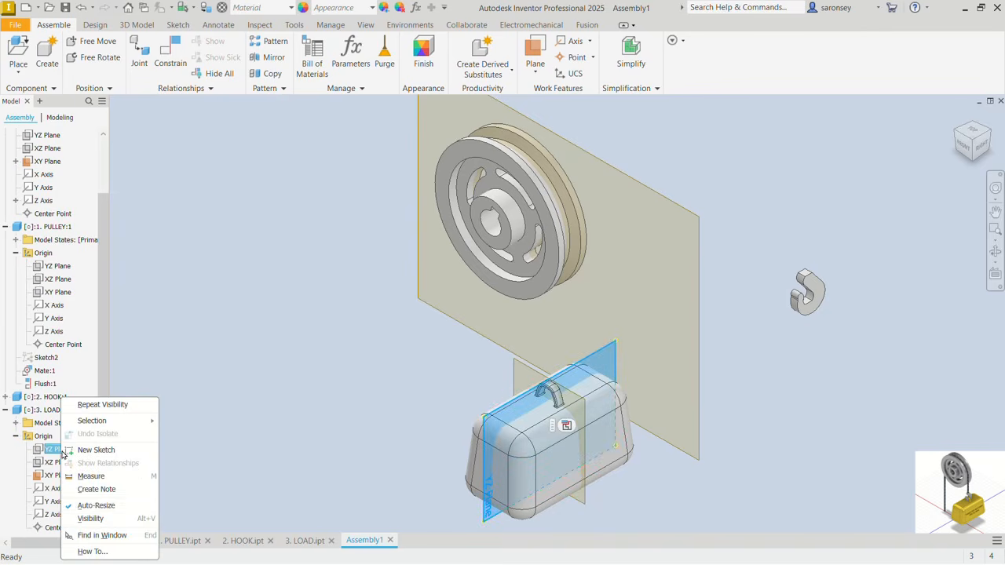
{"action": "left_click", "coordinate": [102, 517]}
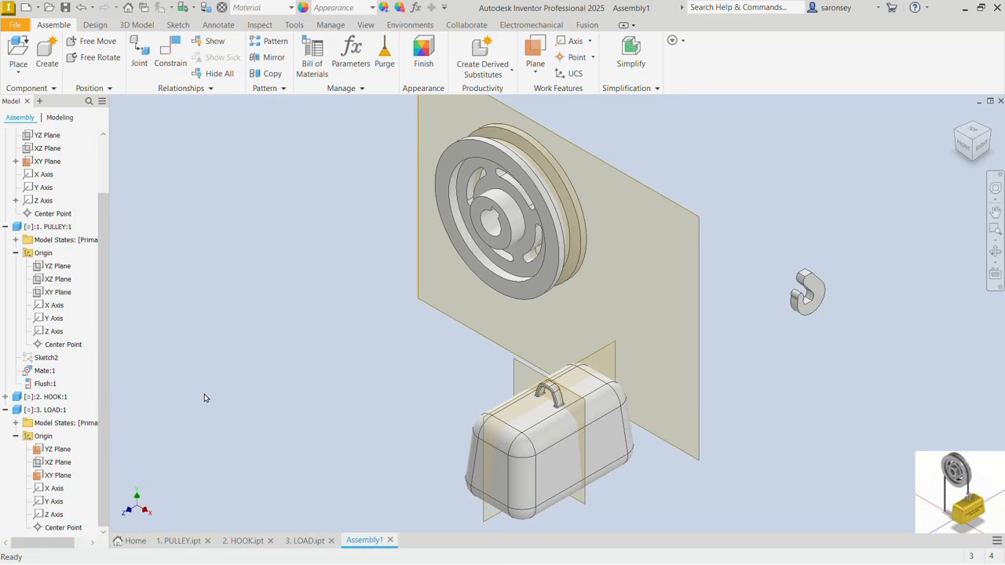
Step: Make the YZ and XY origin planes of the hook visible
{"action": "left_click", "coordinate": [6, 396]}
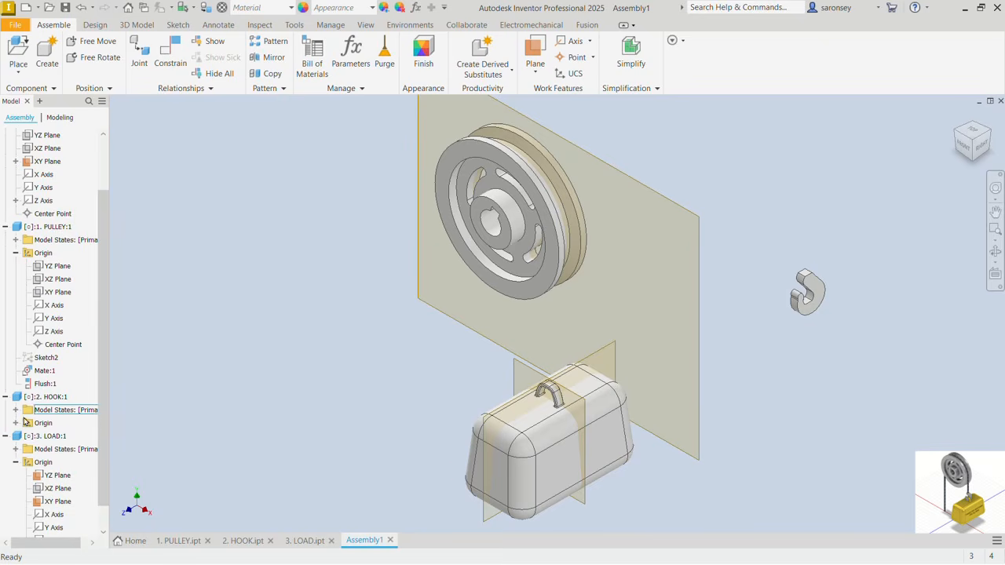
{"action": "left_click", "coordinate": [16, 423]}
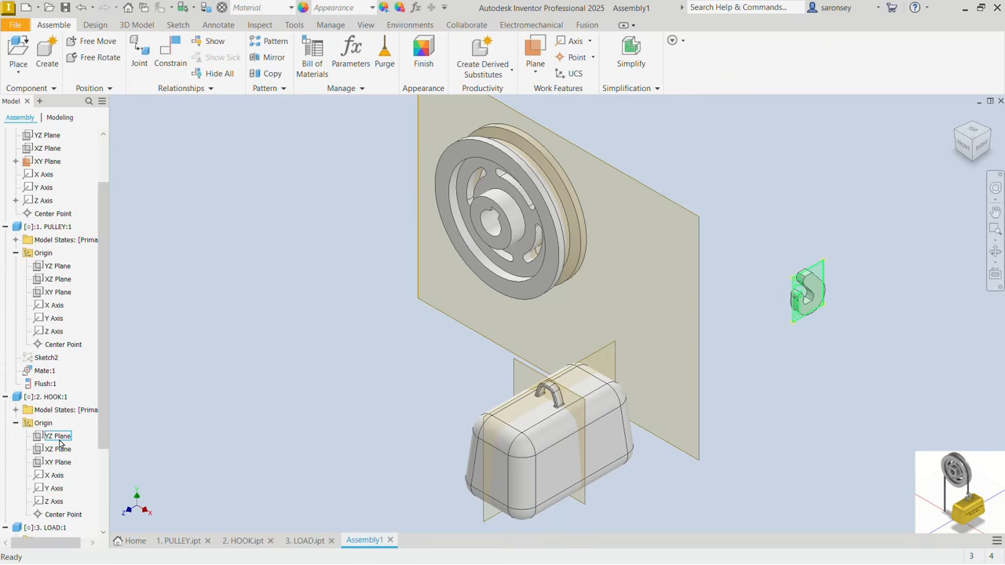
{"action": "left_click", "coordinate": [59, 436]}
{"action": "right_click", "coordinate": [60, 442]}
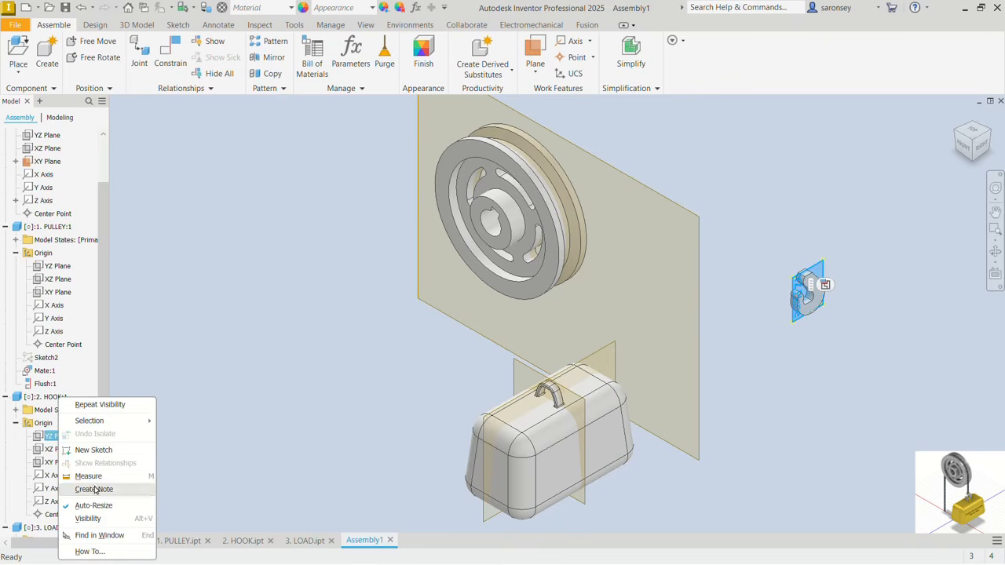
{"action": "left_click", "coordinate": [79, 519]}
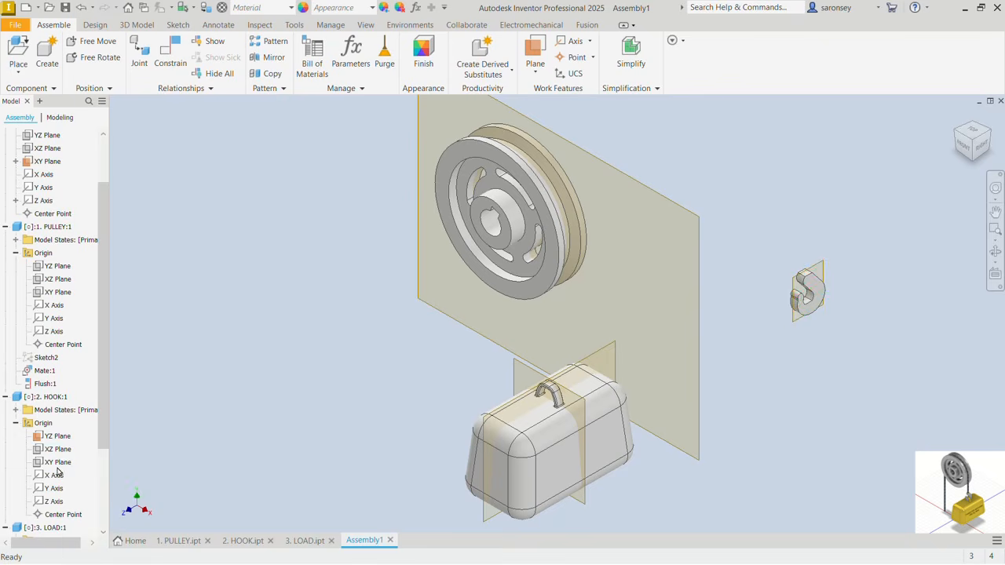
{"action": "left_click", "coordinate": [60, 470]}
{"action": "right_click", "coordinate": [60, 470]}
{"action": "left_click", "coordinate": [88, 519]}
Step: Constrain the hook's YZ plane flush with the load's YZ plane, and move the load and hook below the pulley to test the constraint
{"action": "middle_click_drag", "start_coordinate": [249, 339], "coordinate": [222, 312]}
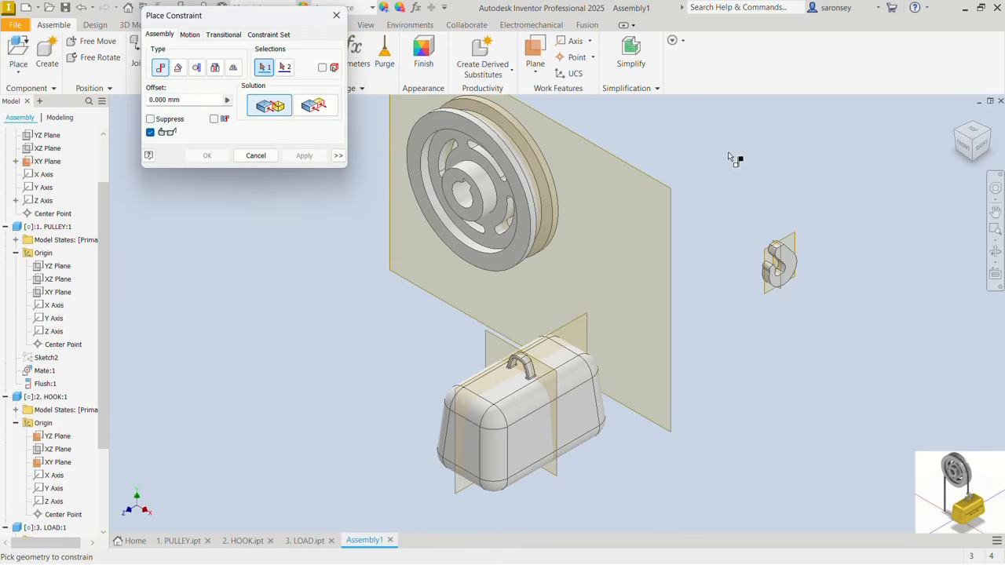
{"action": "left_click", "coordinate": [799, 237]}
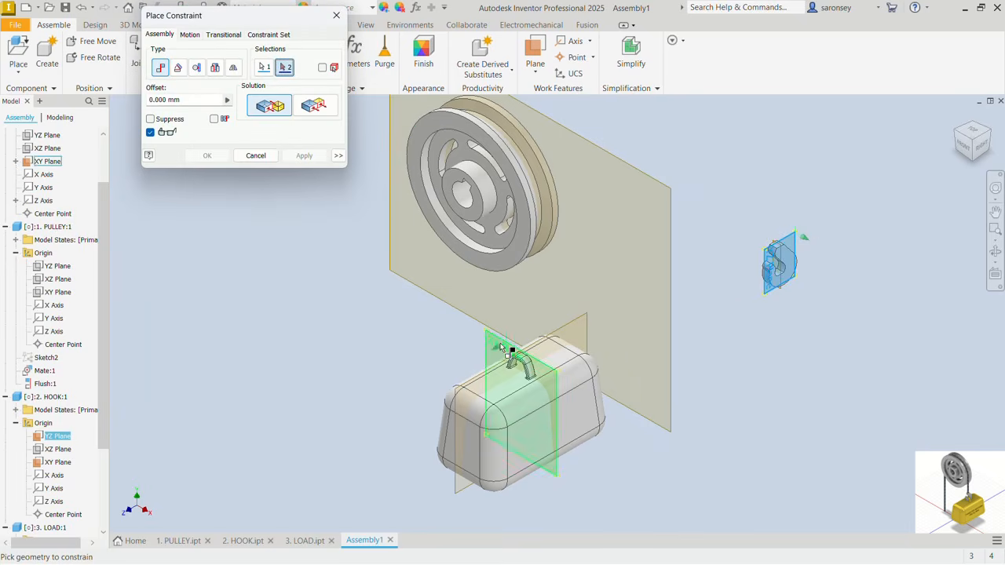
{"action": "left_click", "coordinate": [580, 322]}
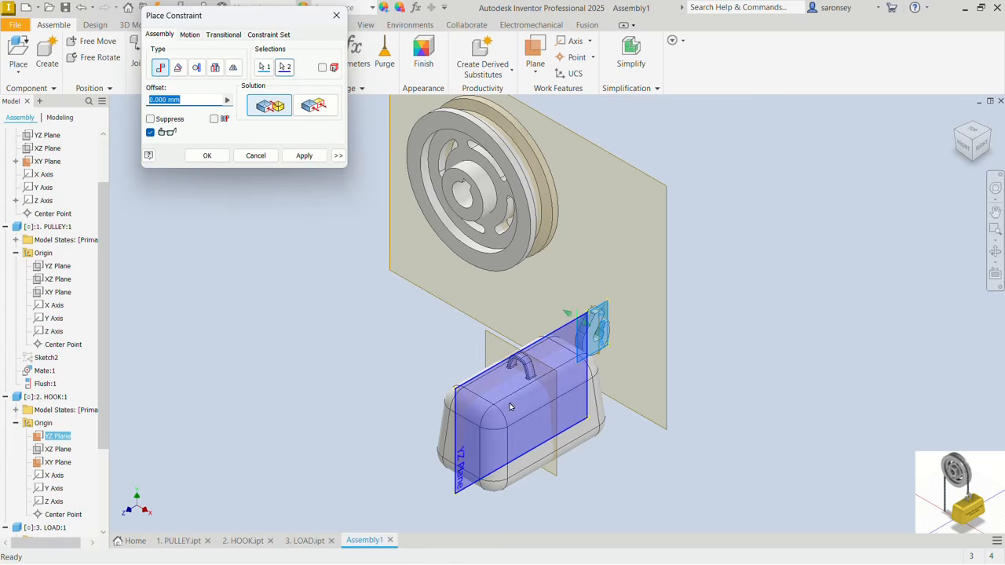
{"action": "left_click", "coordinate": [320, 114]}
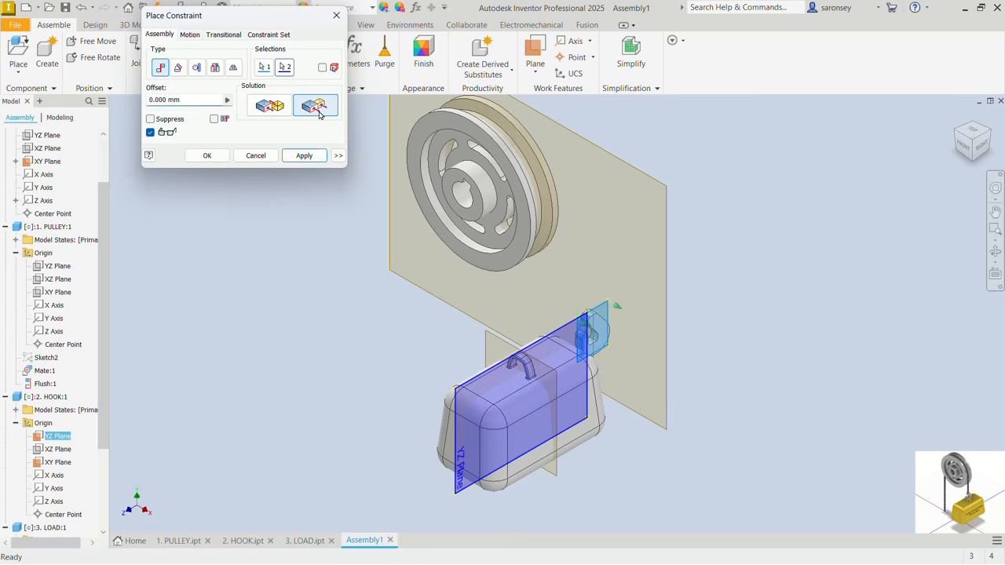
{"action": "left_click", "coordinate": [303, 156]}
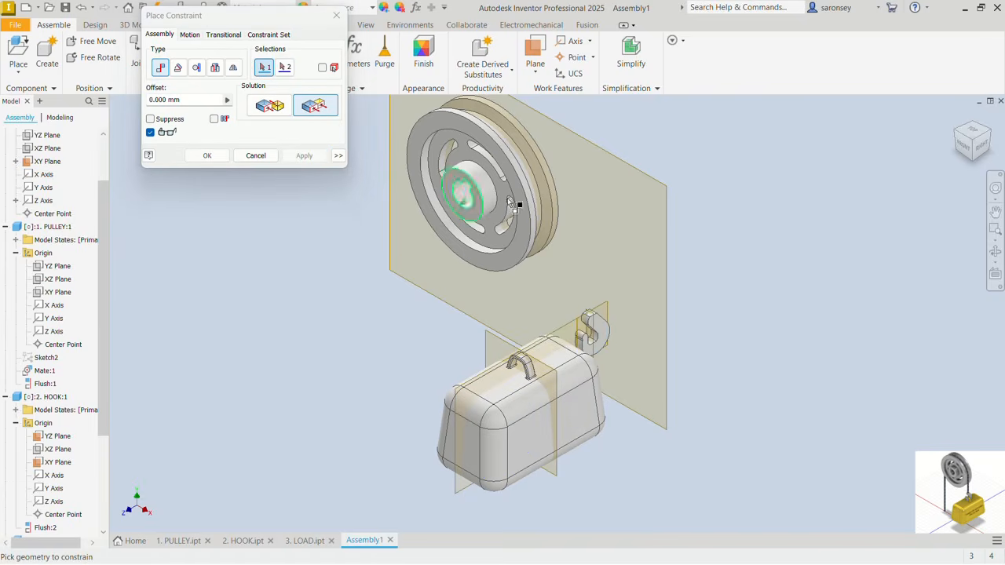
{"action": "left_click", "coordinate": [336, 15]}
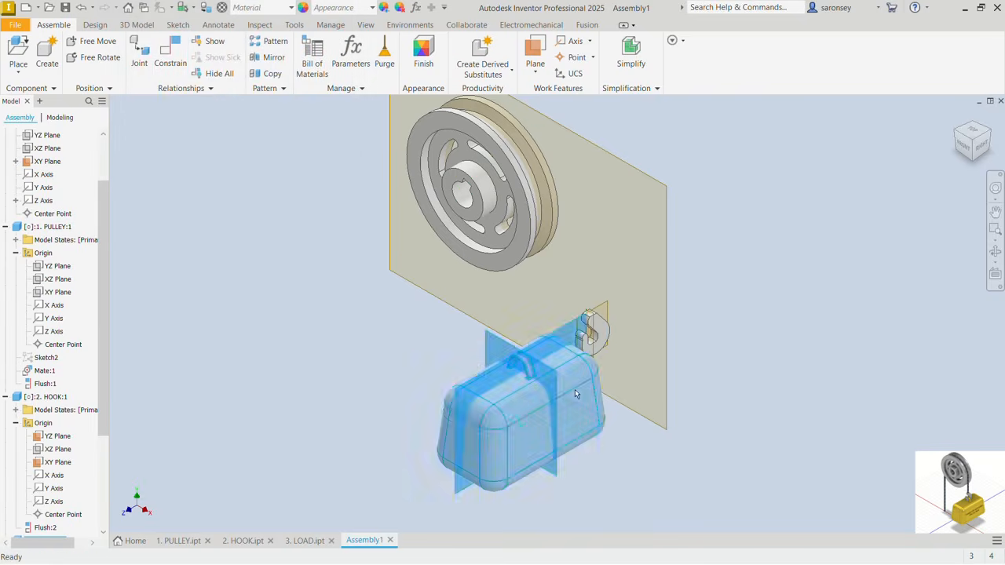
{"action": "left_click_drag", "start_coordinate": [574, 389], "coordinate": [463, 412]}
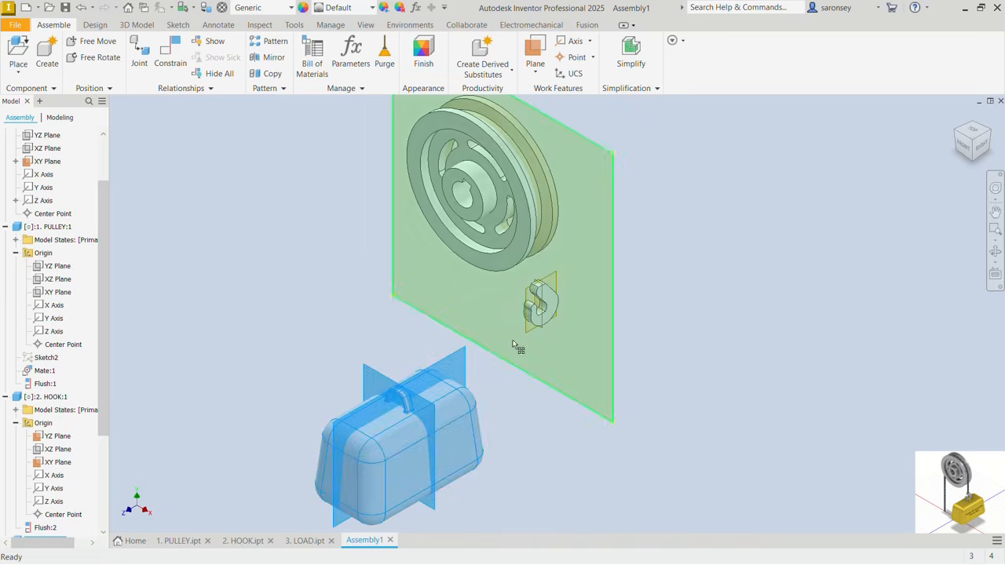
{"action": "left_click_drag", "start_coordinate": [533, 309], "coordinate": [531, 430]}
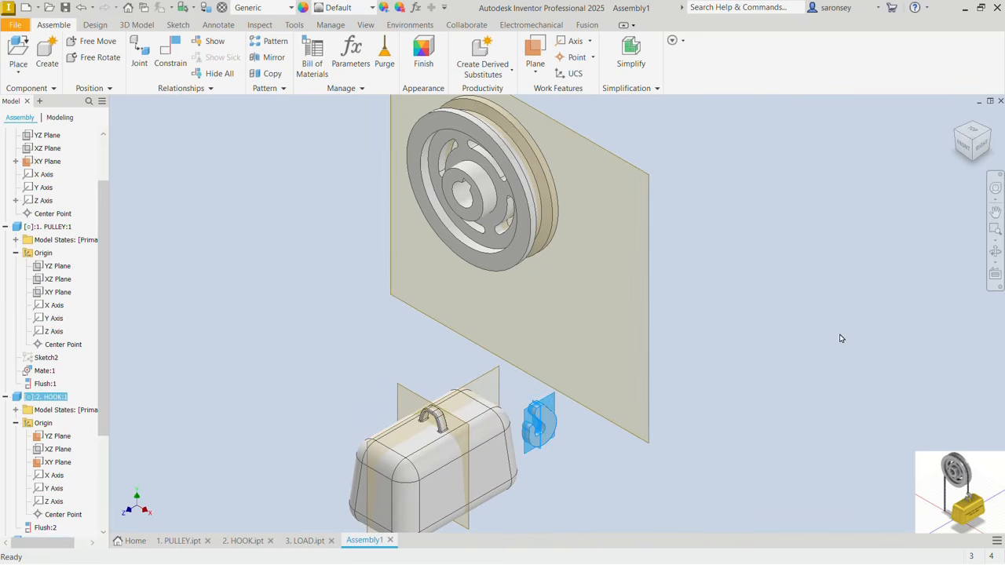
Step: Constrain the hook's XY plane flush with the load's XY plane at 0 mm offset
{"action": "left_click", "coordinate": [181, 50]}
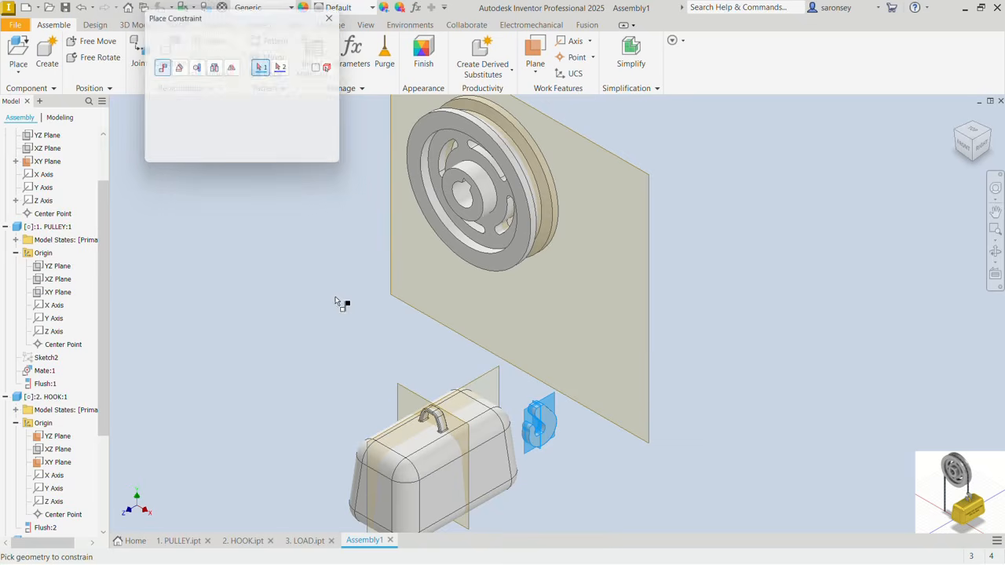
{"action": "scroll", "coordinate": [540, 410], "scroll_direction": "up", "scroll_amount": 3}
{"action": "scroll", "coordinate": [540, 409], "scroll_direction": "up", "scroll_amount": 5}
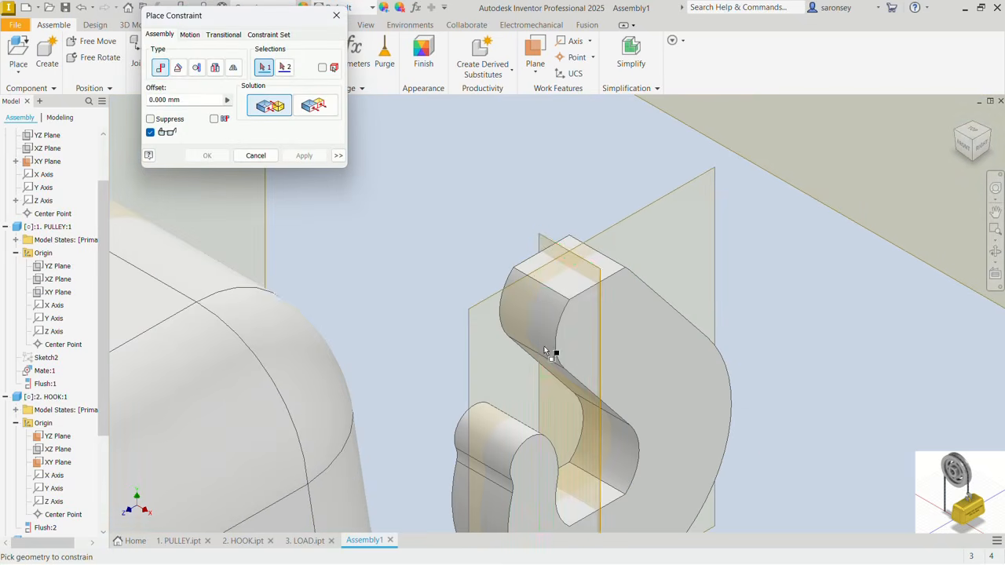
{"action": "left_click", "coordinate": [540, 241]}
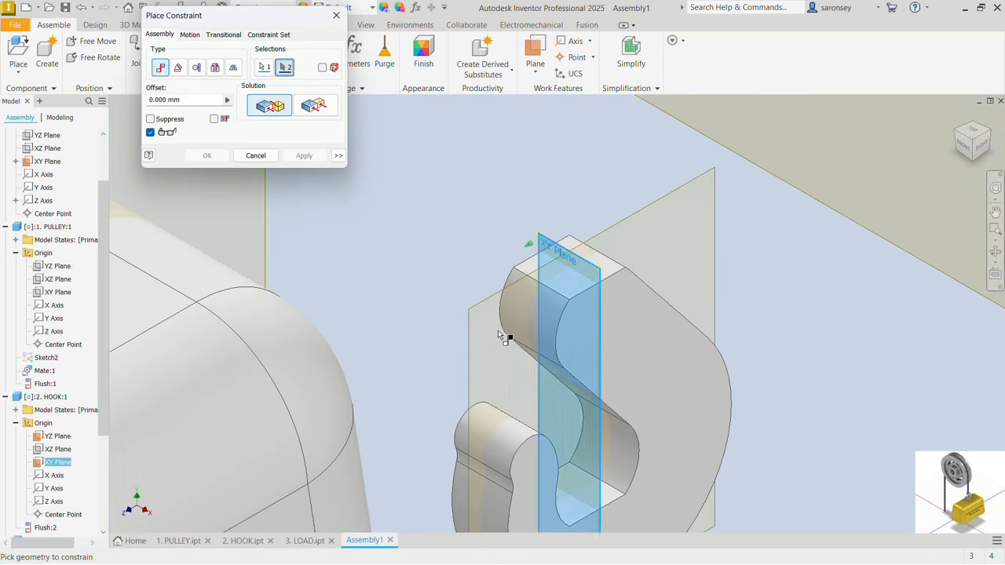
{"action": "scroll", "coordinate": [507, 336], "scroll_direction": "down", "scroll_amount": 5}
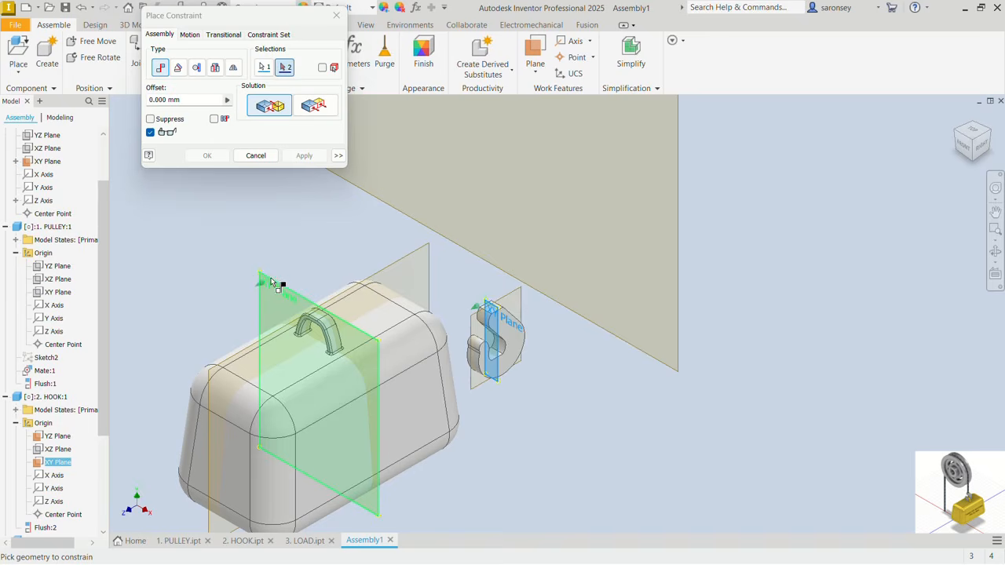
{"action": "left_click", "coordinate": [271, 282]}
{"action": "left_click", "coordinate": [314, 113]}
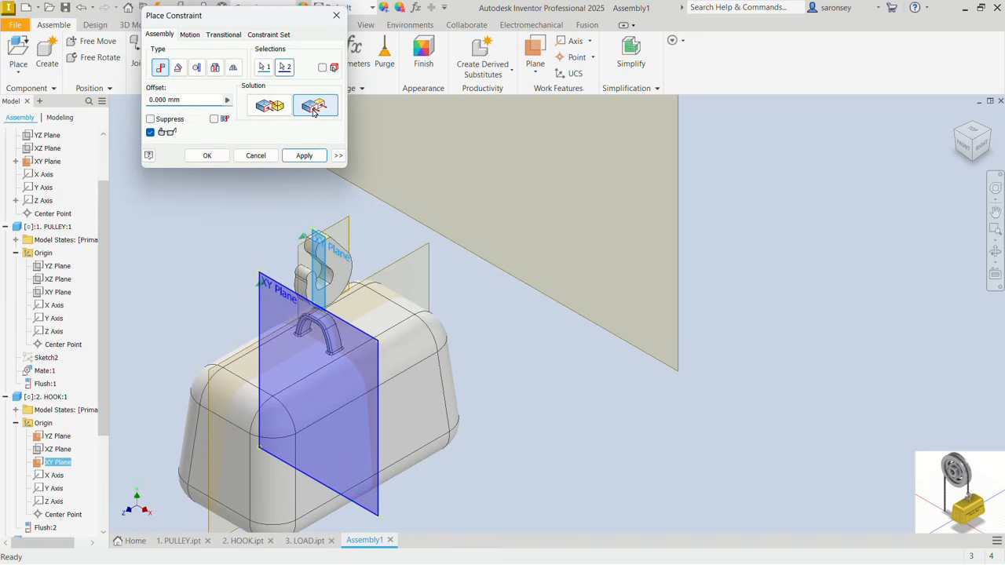
{"action": "left_click", "coordinate": [304, 156]}
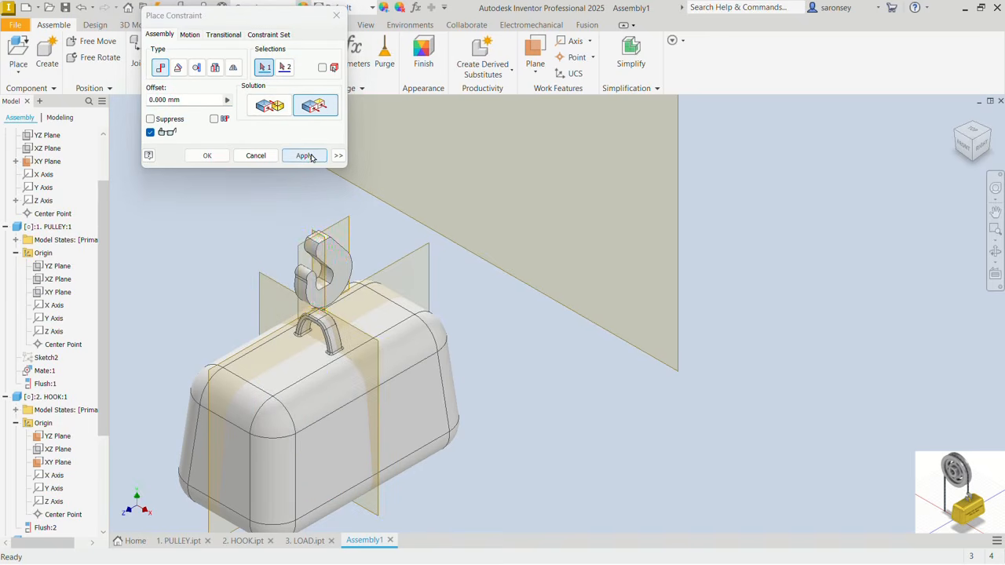
Step: Mate the flat inner seat of the hook with the flat underside of the load's handle at 0 mm offset
{"action": "scroll", "coordinate": [314, 295], "scroll_direction": "up", "scroll_amount": 5}
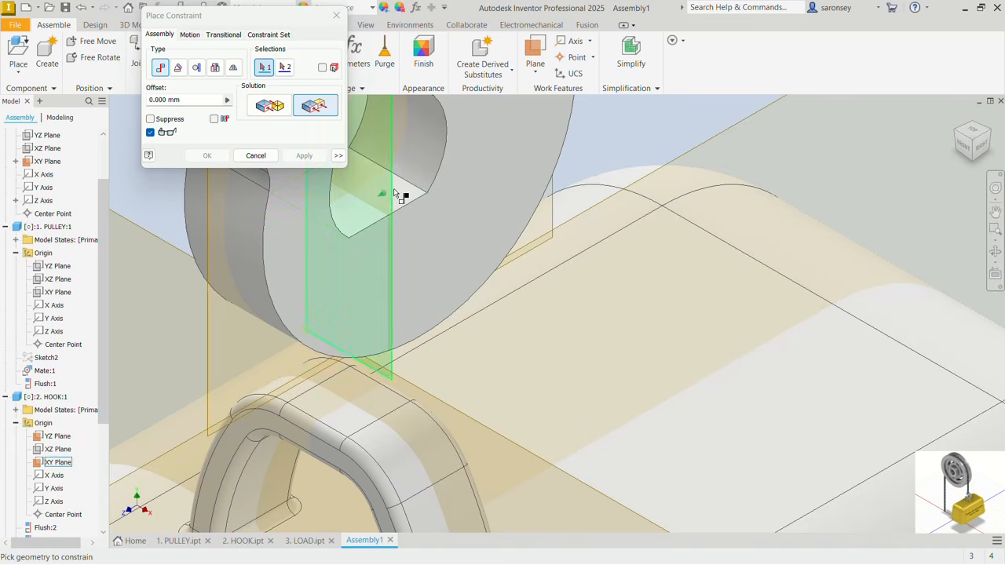
{"action": "left_click", "coordinate": [278, 113]}
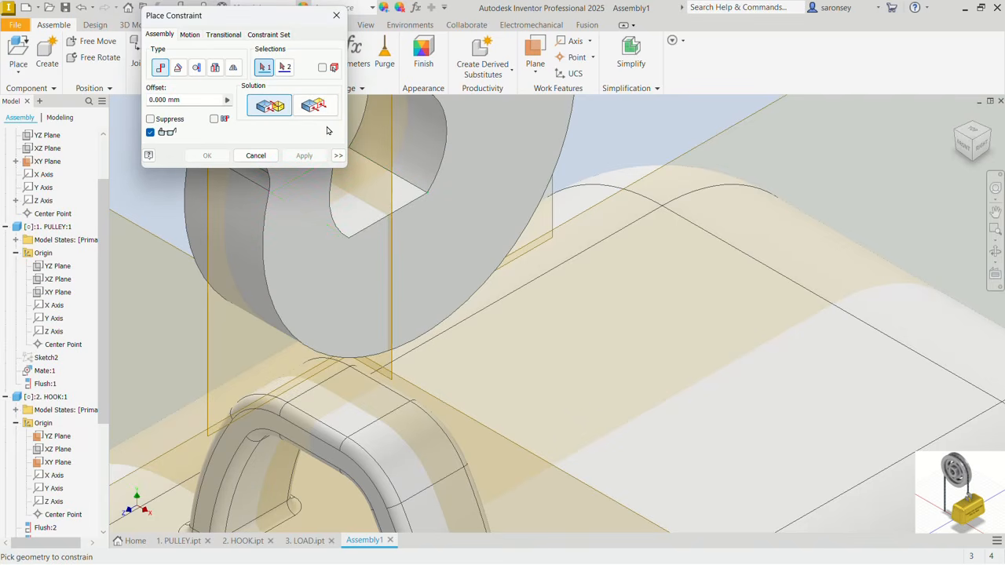
{"action": "left_click", "coordinate": [409, 197]}
{"action": "scroll", "coordinate": [414, 285], "scroll_direction": "down", "scroll_amount": 5}
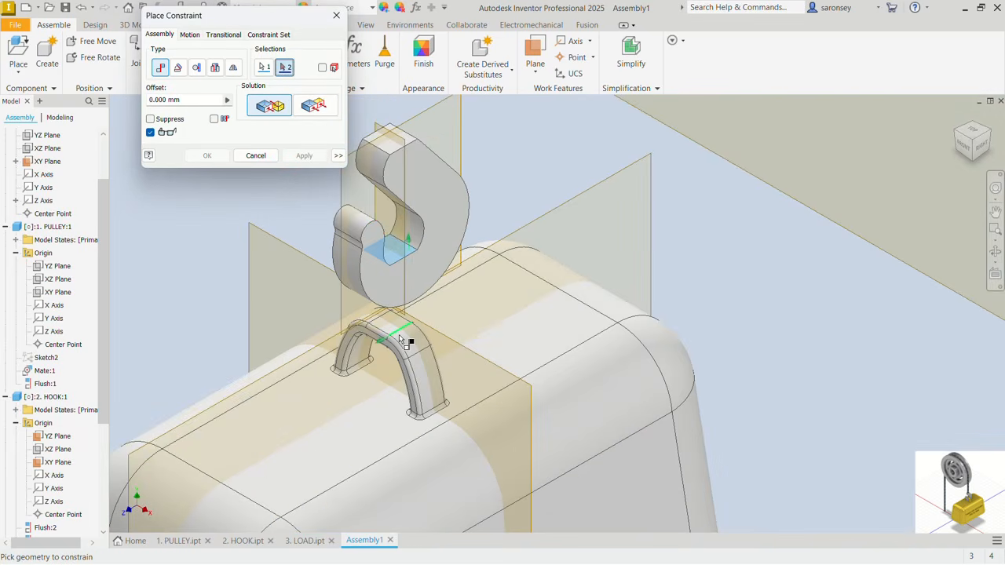
{"action": "scroll", "coordinate": [399, 339], "scroll_direction": "up", "scroll_amount": 6}
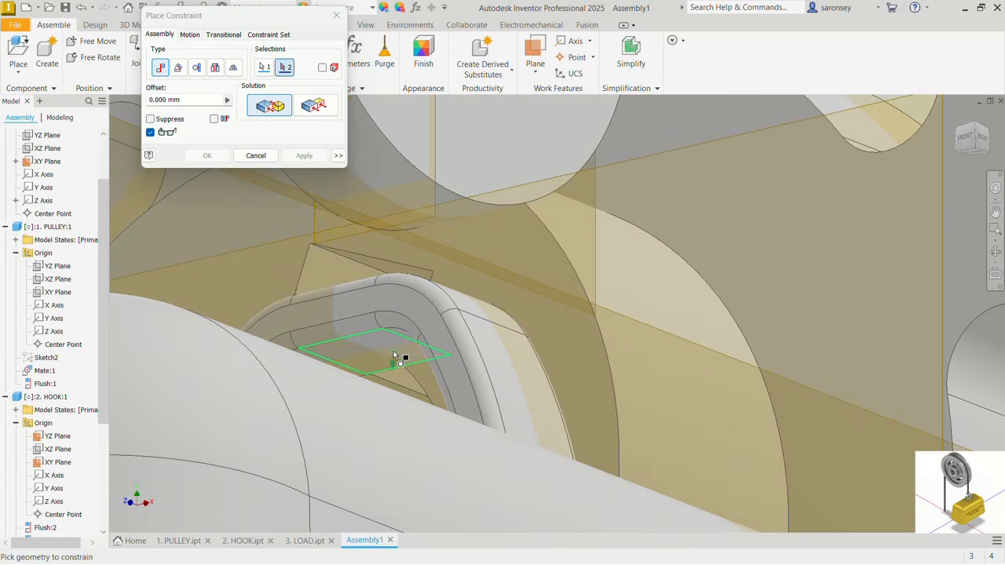
{"action": "left_click", "coordinate": [394, 355]}
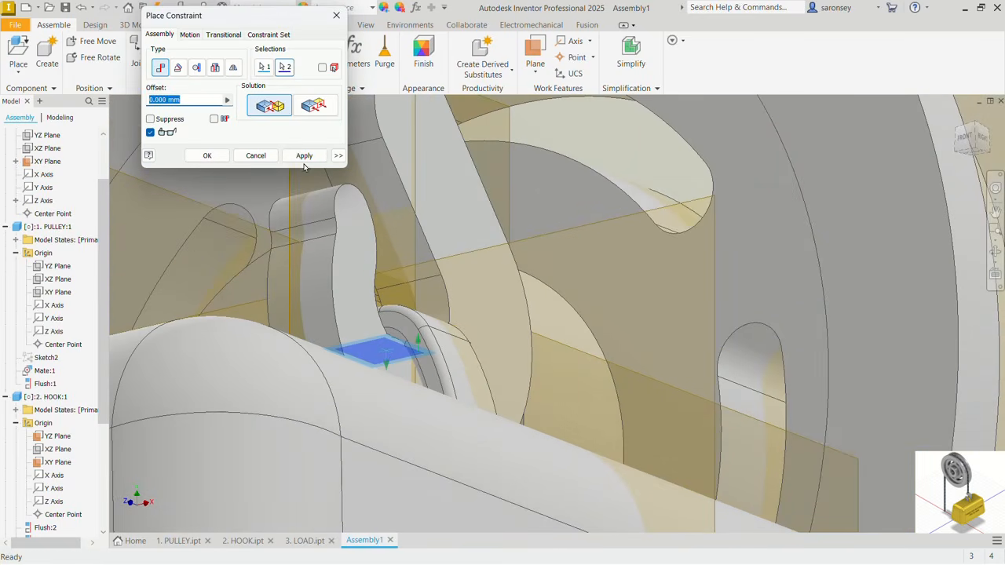
{"action": "left_click", "coordinate": [304, 155]}
{"action": "left_click", "coordinate": [336, 15]}
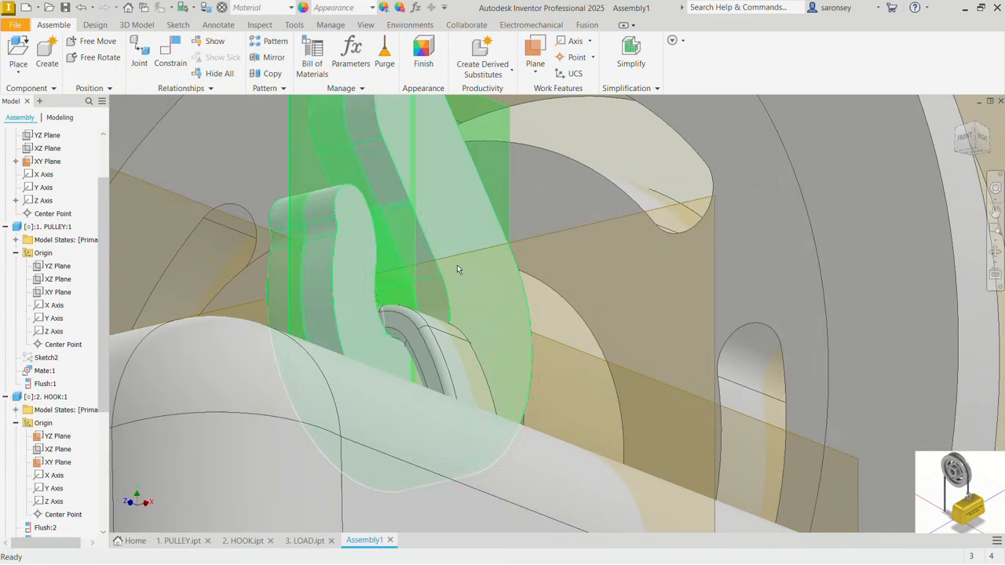
Step: Move the load together with the hook below the pulley to test their constraints
{"action": "scroll", "coordinate": [456, 266], "scroll_direction": "down", "scroll_amount": 5}
{"action": "left_click", "coordinate": [956, 117]}
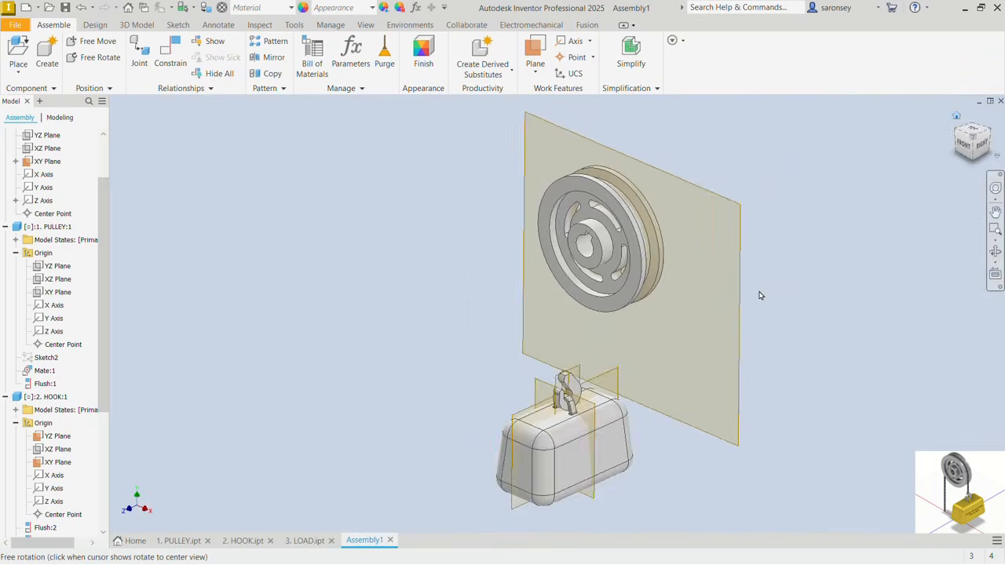
{"action": "scroll", "coordinate": [589, 415], "scroll_direction": "up", "scroll_amount": 2}
{"action": "middle_click_drag", "start_coordinate": [698, 423], "coordinate": [651, 373]}
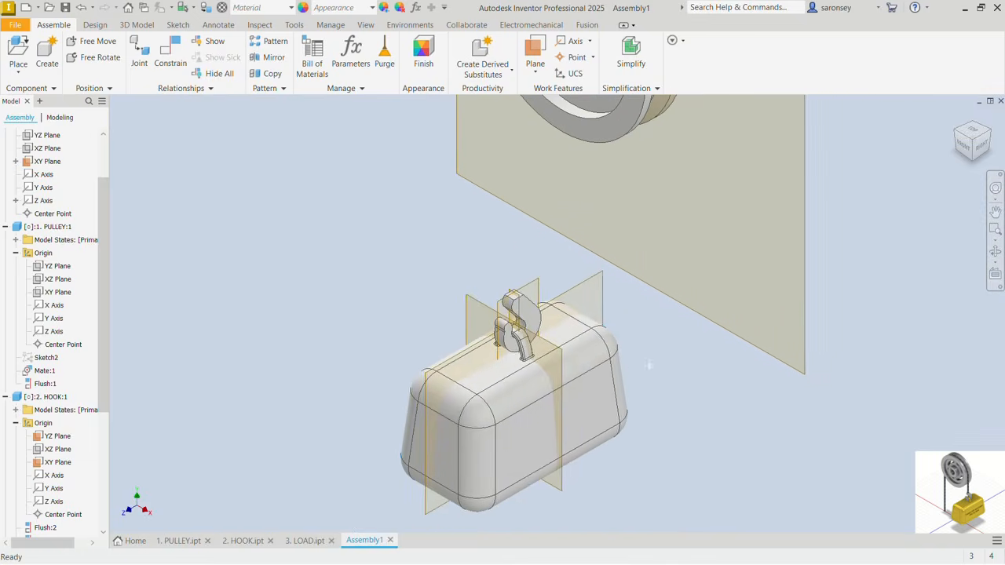
{"action": "left_click_drag", "start_coordinate": [605, 378], "coordinate": [609, 404]}
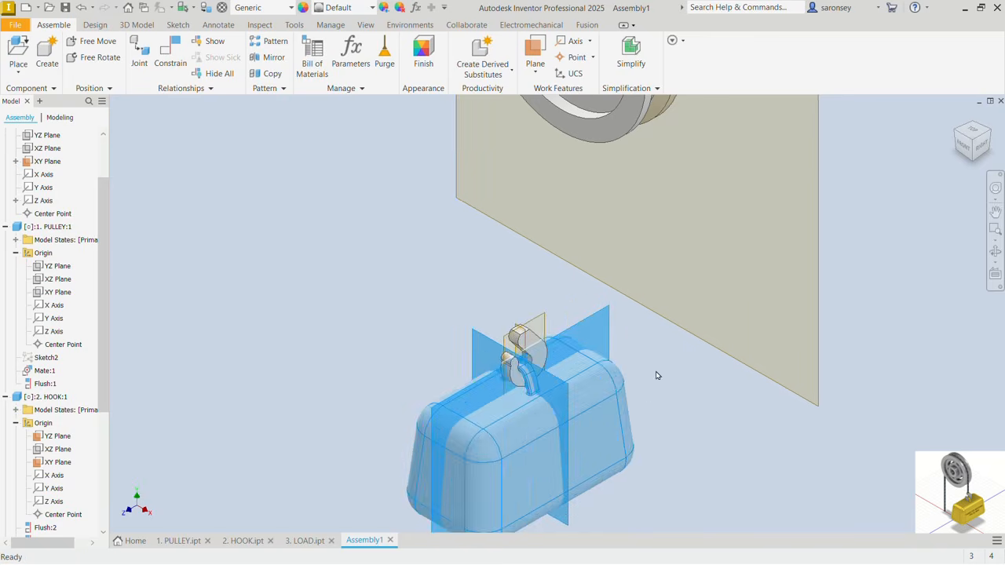
{"action": "scroll", "coordinate": [655, 372], "scroll_direction": "down", "scroll_amount": 3}
{"action": "middle_click_drag", "start_coordinate": [654, 370], "coordinate": [593, 392]}
{"action": "left_click_drag", "start_coordinate": [592, 392], "coordinate": [660, 428]}
Step: Constrain the load's XY plane flush with the assembly's XY plane, and move the load and hook lower below the pulley
{"action": "left_click", "coordinate": [170, 55]}
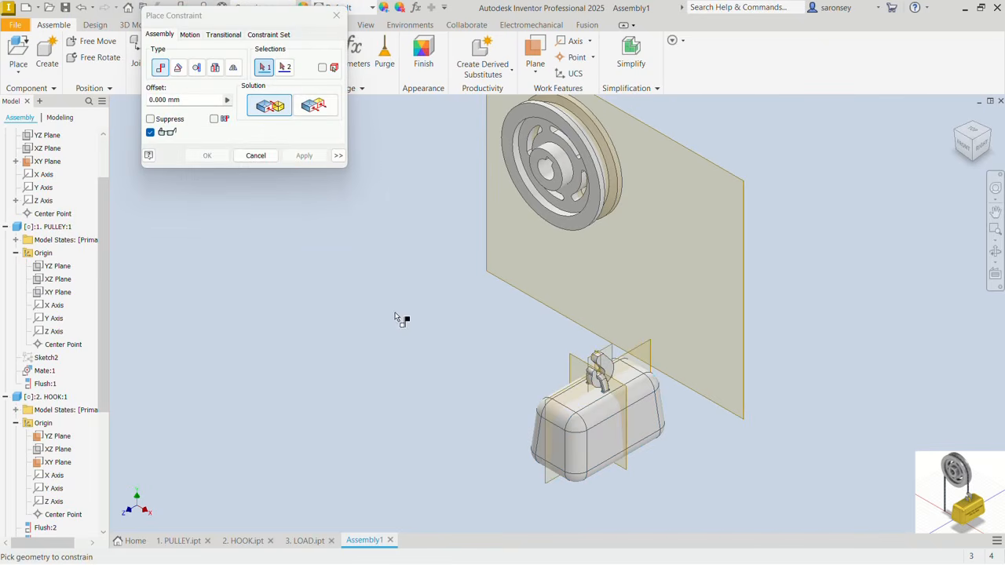
{"action": "left_click", "coordinate": [592, 330]}
{"action": "left_click", "coordinate": [579, 365]}
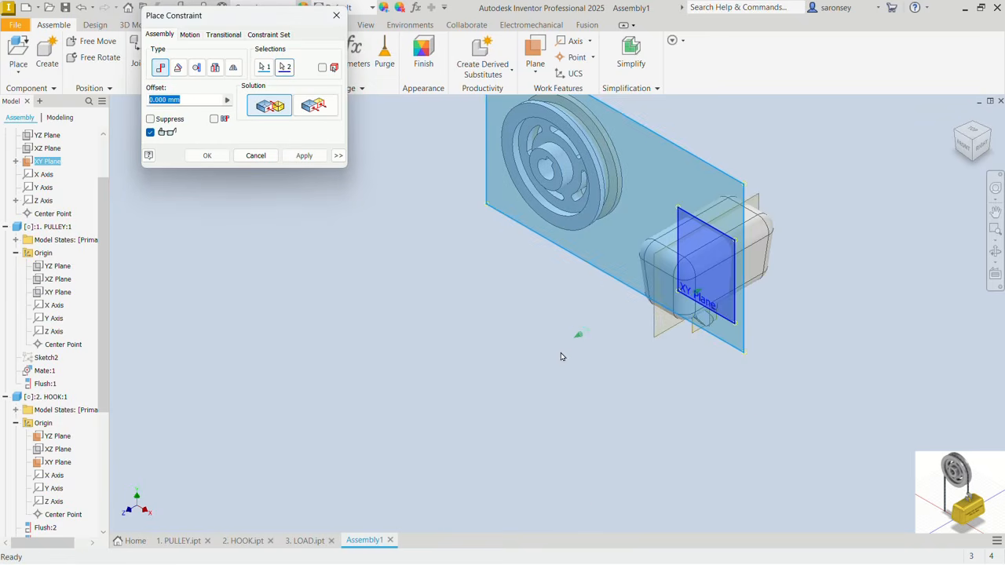
{"action": "left_click", "coordinate": [311, 106]}
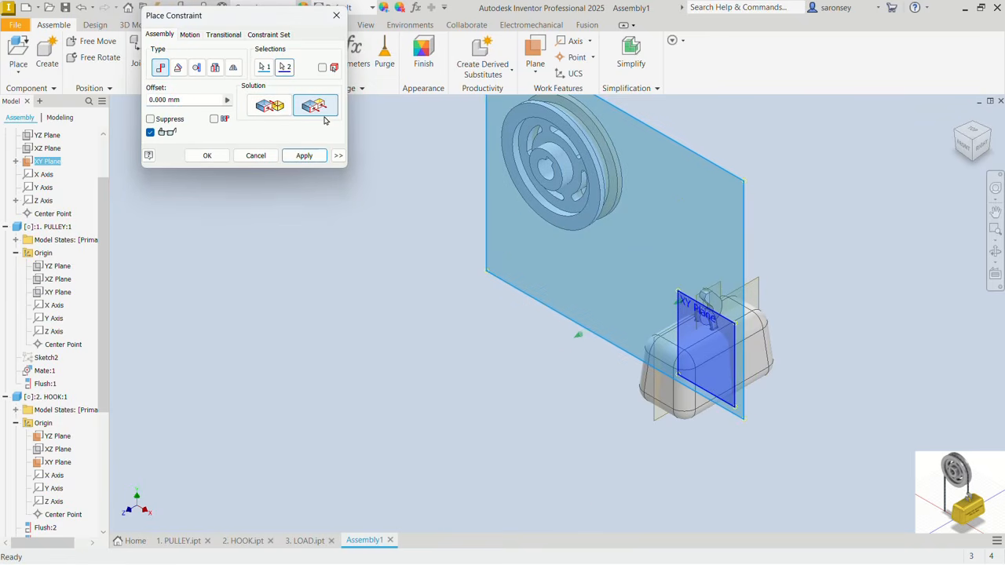
{"action": "left_click", "coordinate": [314, 161]}
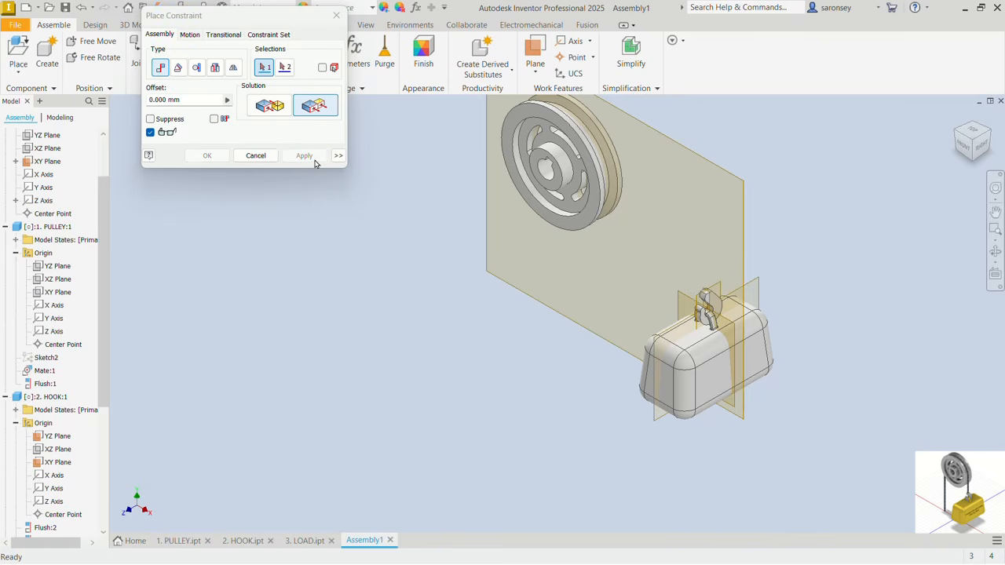
{"action": "left_click", "coordinate": [336, 15]}
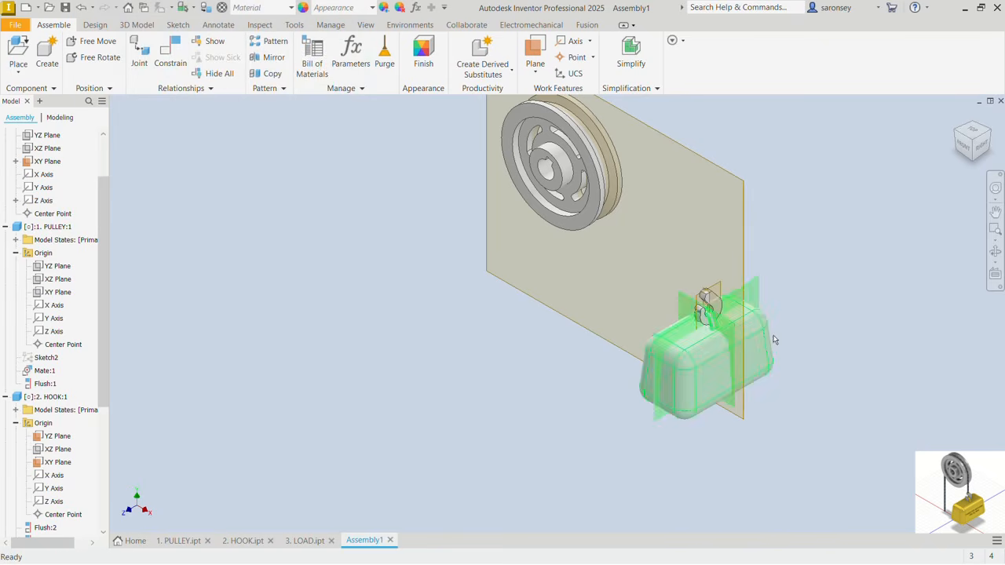
{"action": "left_click_drag", "start_coordinate": [772, 337], "coordinate": [708, 435]}
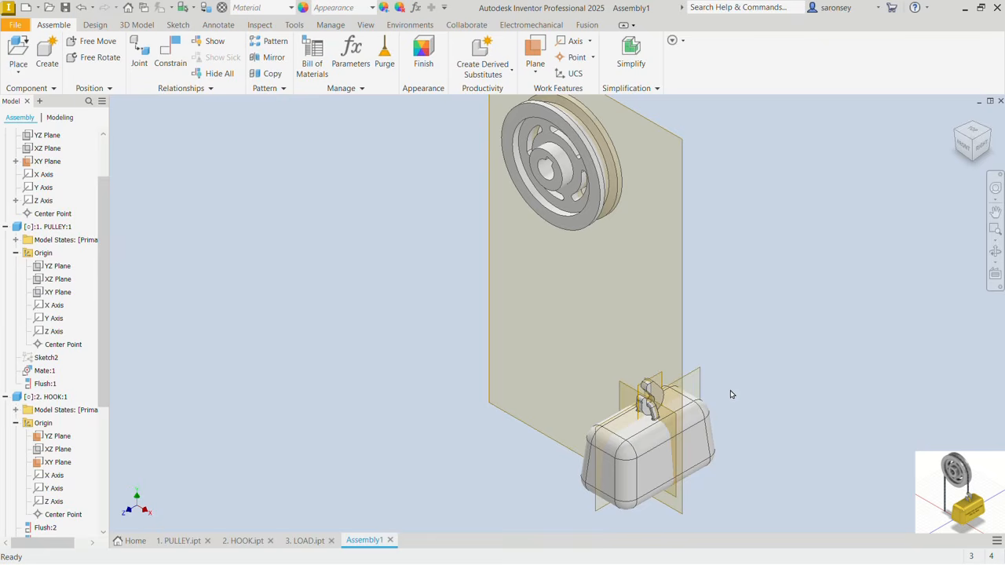
{"action": "scroll", "coordinate": [665, 386], "scroll_direction": "up", "scroll_amount": 2}
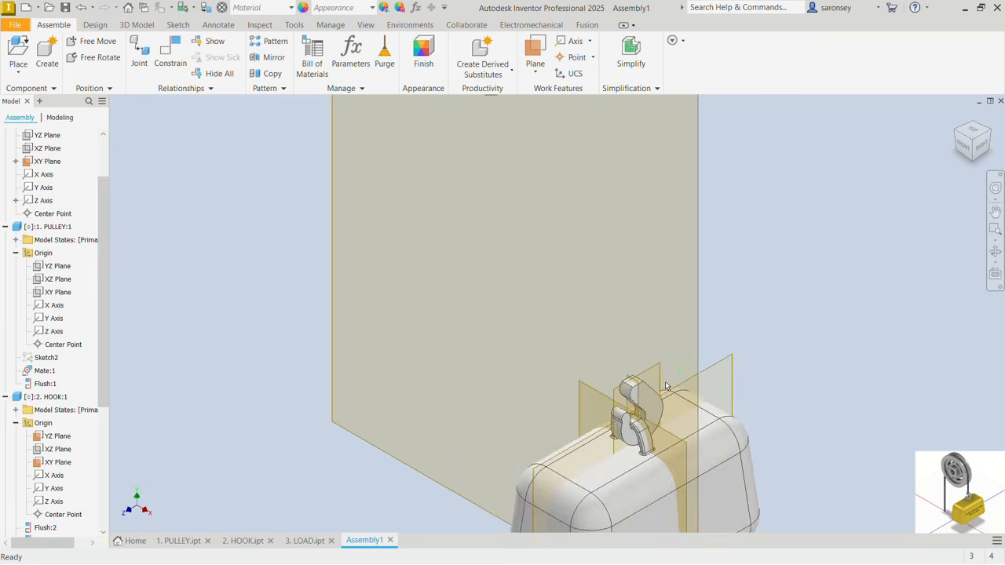
{"action": "scroll", "coordinate": [666, 386], "scroll_direction": "up", "scroll_amount": 1}
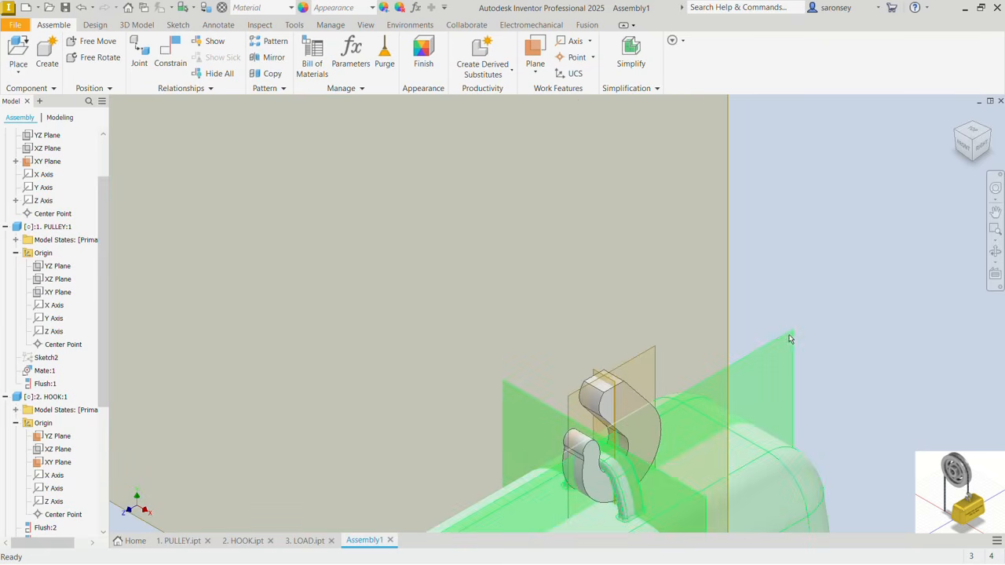
{"action": "scroll", "coordinate": [789, 338], "scroll_direction": "down", "scroll_amount": 5}
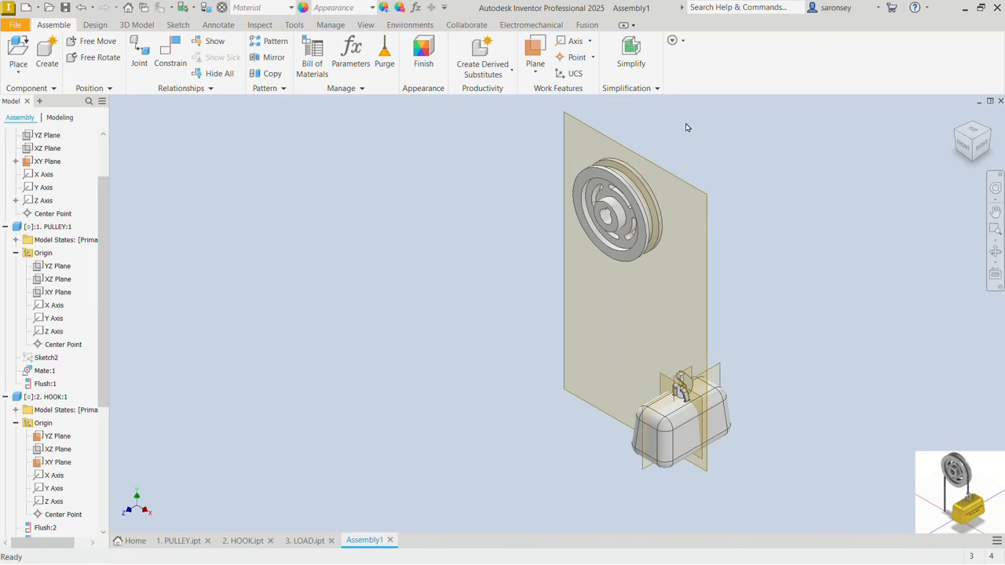
Step: Create a work plane offset 420 mm from the assembly's YZ plane
{"action": "left_click", "coordinate": [539, 75]}
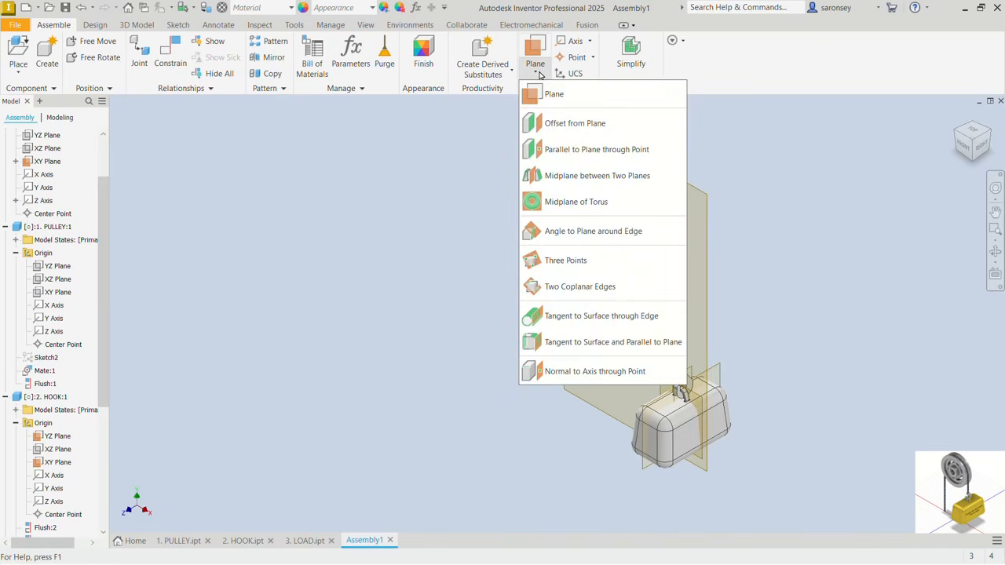
{"action": "left_click", "coordinate": [591, 124]}
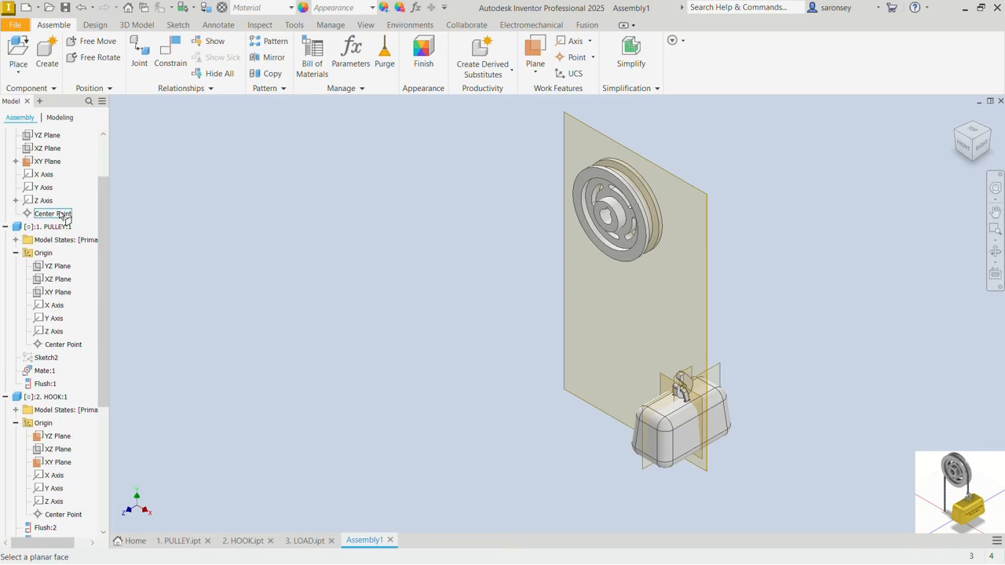
{"action": "left_click", "coordinate": [48, 135]}
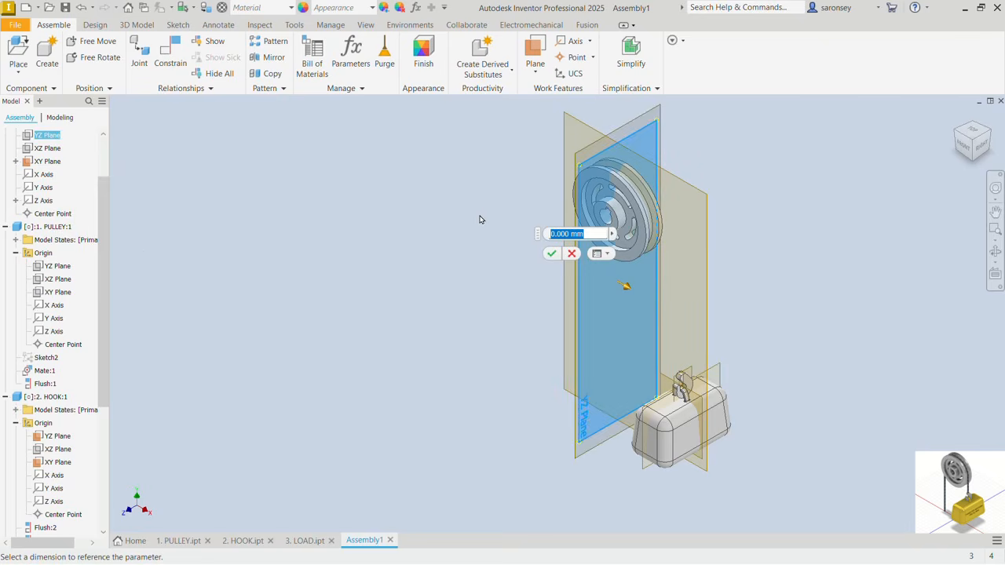
{"action": "scroll", "coordinate": [642, 257], "scroll_direction": "up", "scroll_amount": 2}
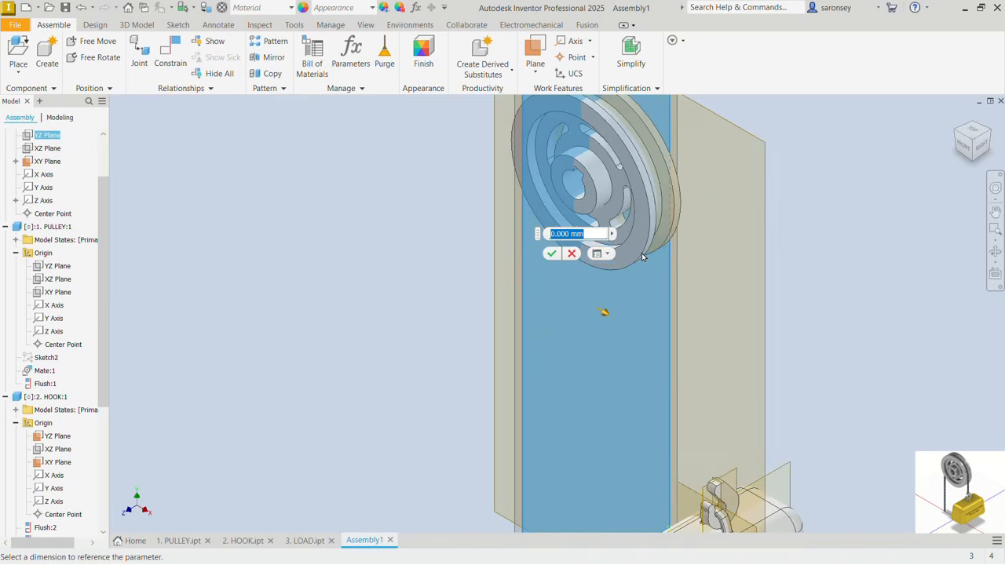
{"action": "scroll", "coordinate": [651, 237], "scroll_direction": "up", "scroll_amount": 2}
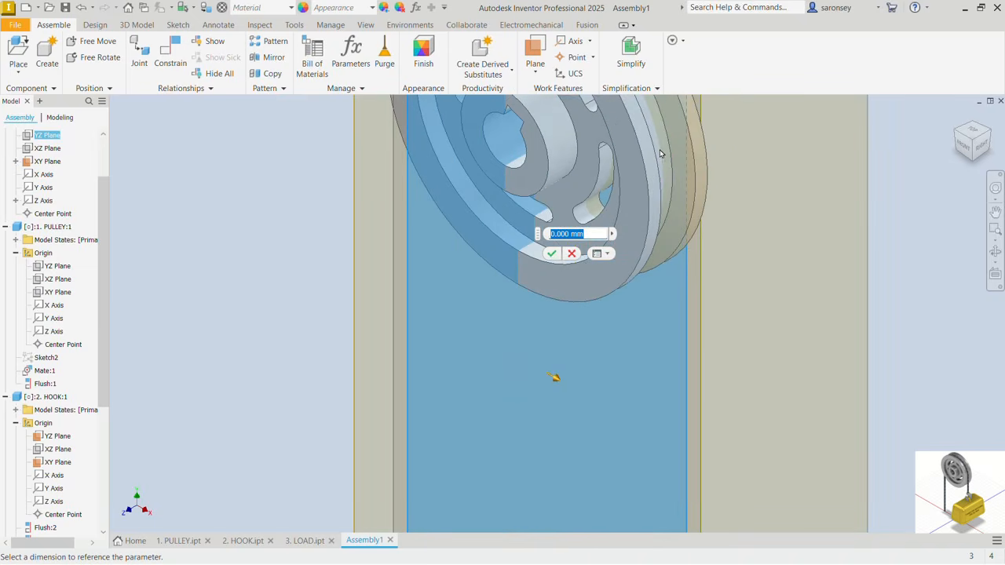
{"action": "scroll", "coordinate": [659, 153], "scroll_direction": "down", "scroll_amount": 4}
{"action": "scroll", "coordinate": [659, 153], "scroll_direction": "up", "scroll_amount": 4}
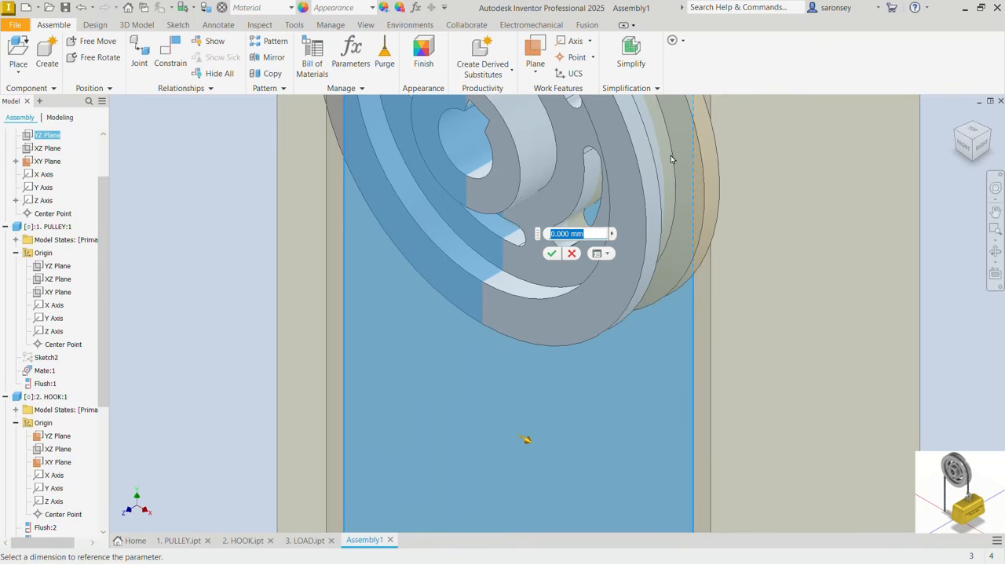
{"action": "scroll", "coordinate": [652, 174], "scroll_direction": "down", "scroll_amount": 2}
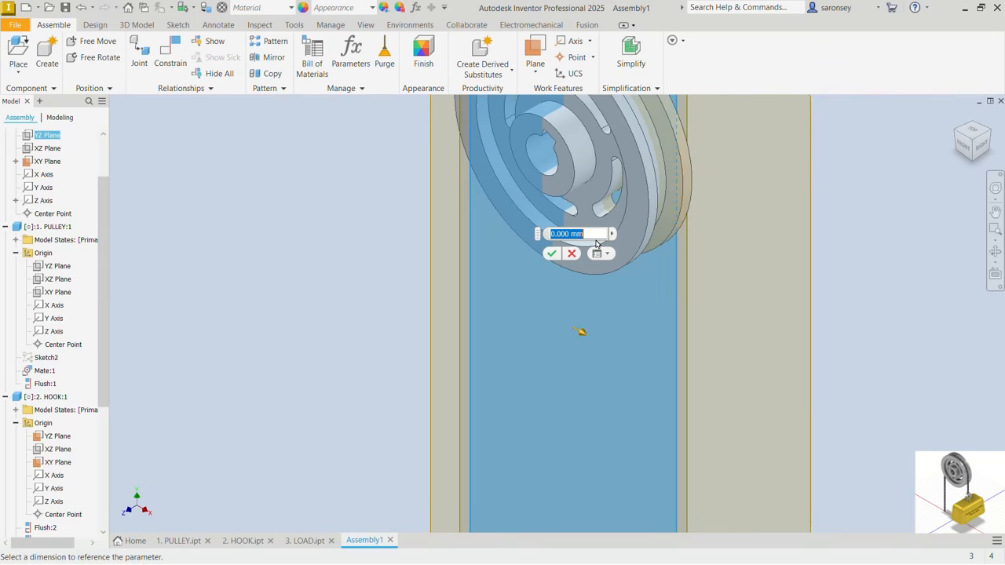
{"action": "type", "text": "420"}
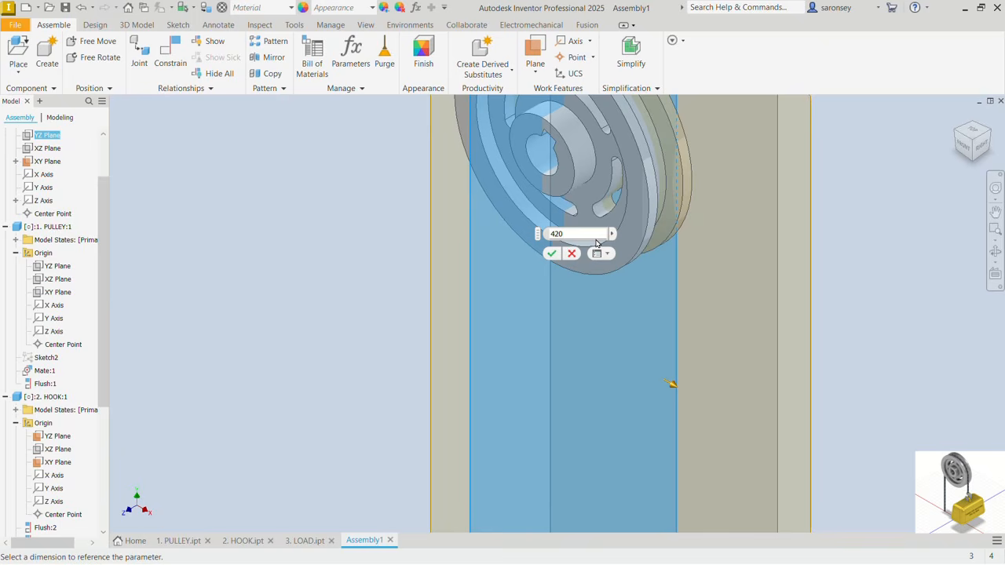
{"action": "left_click", "coordinate": [552, 253]}
Step: Examine the offset work plane's position relative to the pulley groove from the top view
{"action": "key", "text": "F6"}
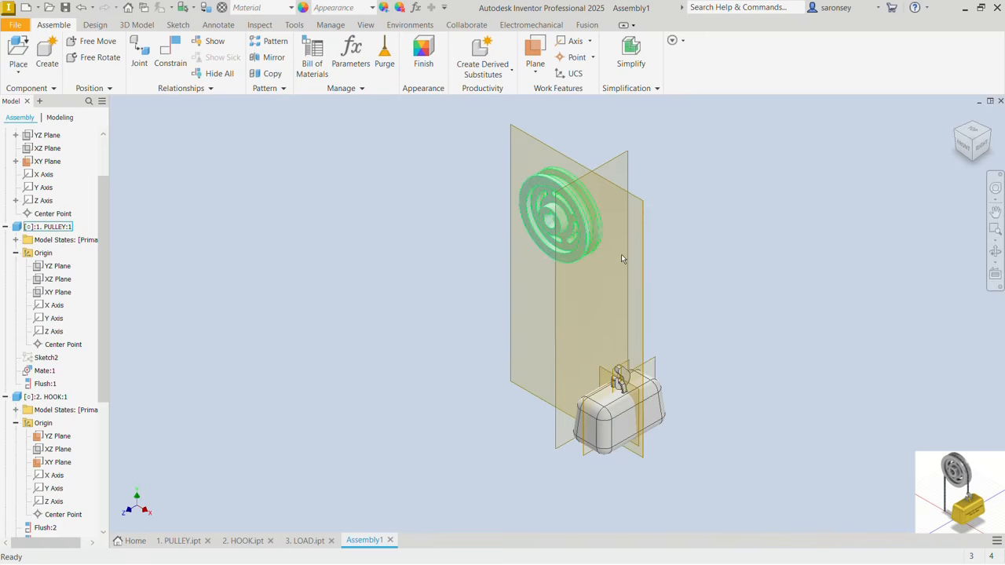
{"action": "left_click", "coordinate": [972, 131]}
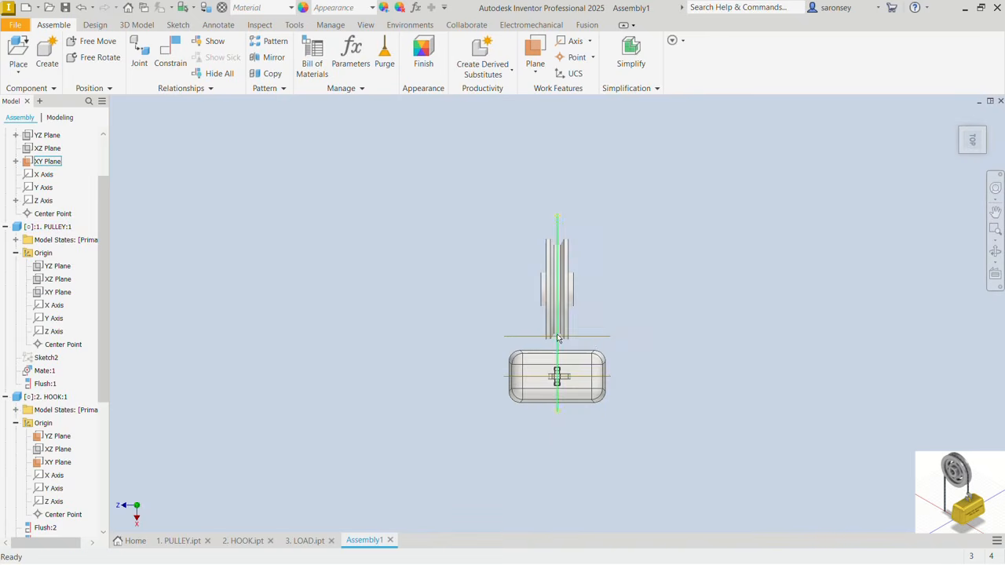
{"action": "scroll", "coordinate": [594, 342], "scroll_direction": "up", "scroll_amount": 5}
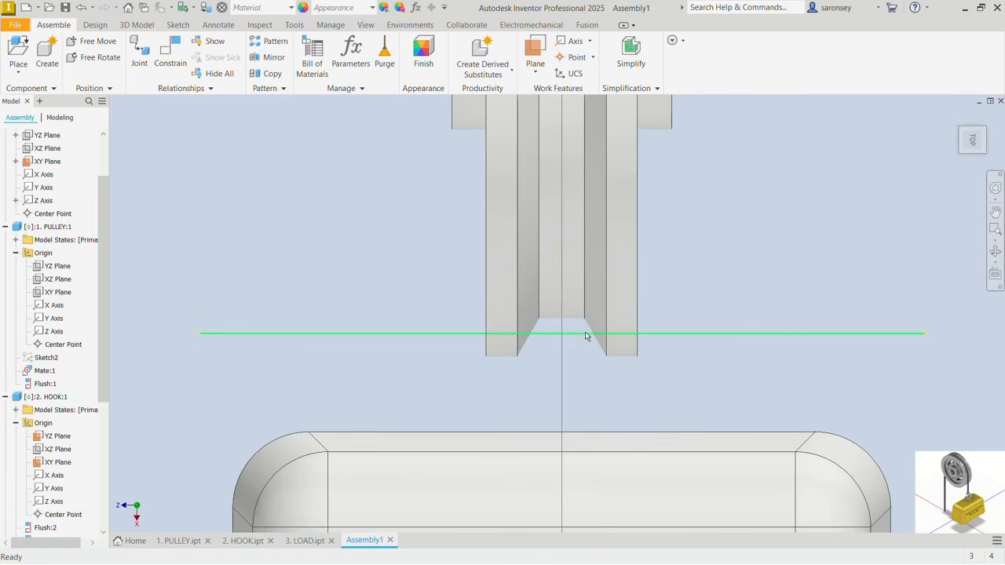
Step: Constrain the load's YZ plane flush with the offset work plane, and slide the load vertically to test its motion
{"action": "left_click", "coordinate": [585, 336]}
{"action": "left_click", "coordinate": [956, 116]}
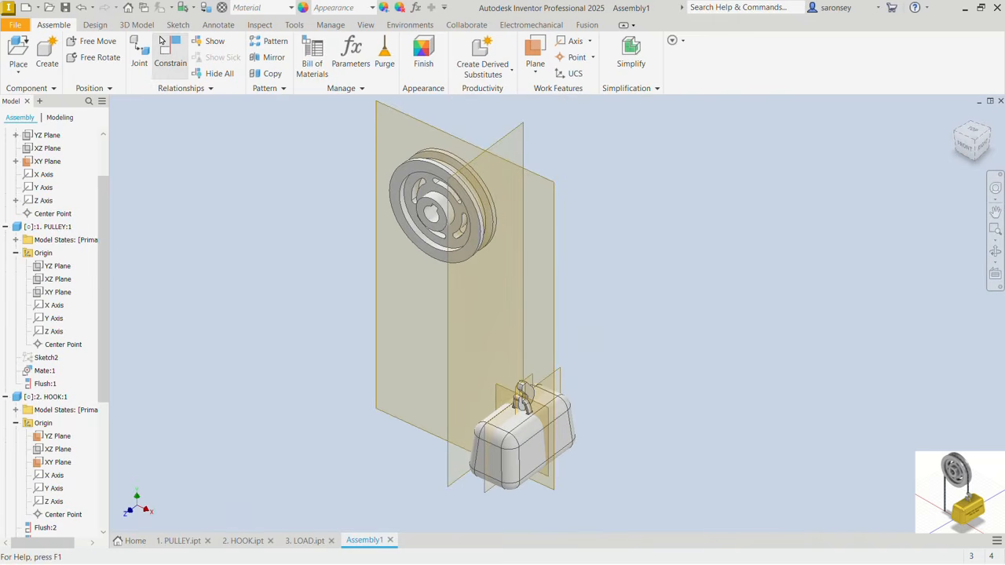
{"action": "left_click", "coordinate": [161, 40]}
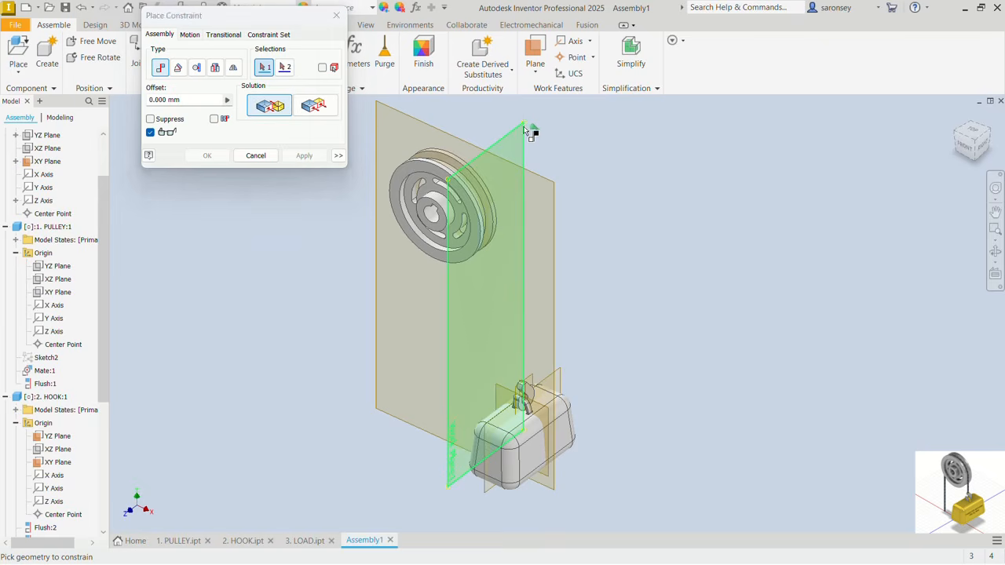
{"action": "left_click", "coordinate": [522, 135]}
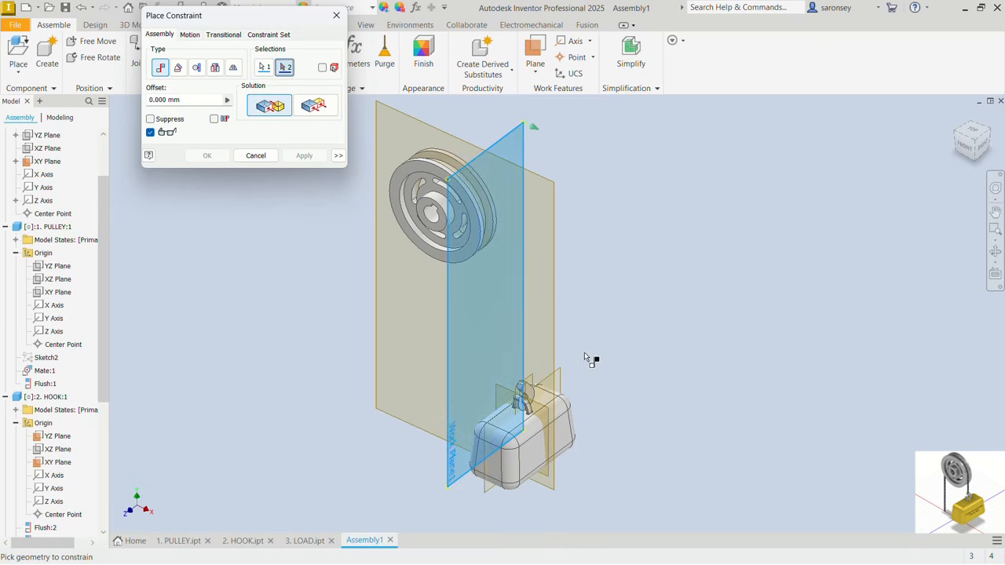
{"action": "left_click", "coordinate": [564, 376]}
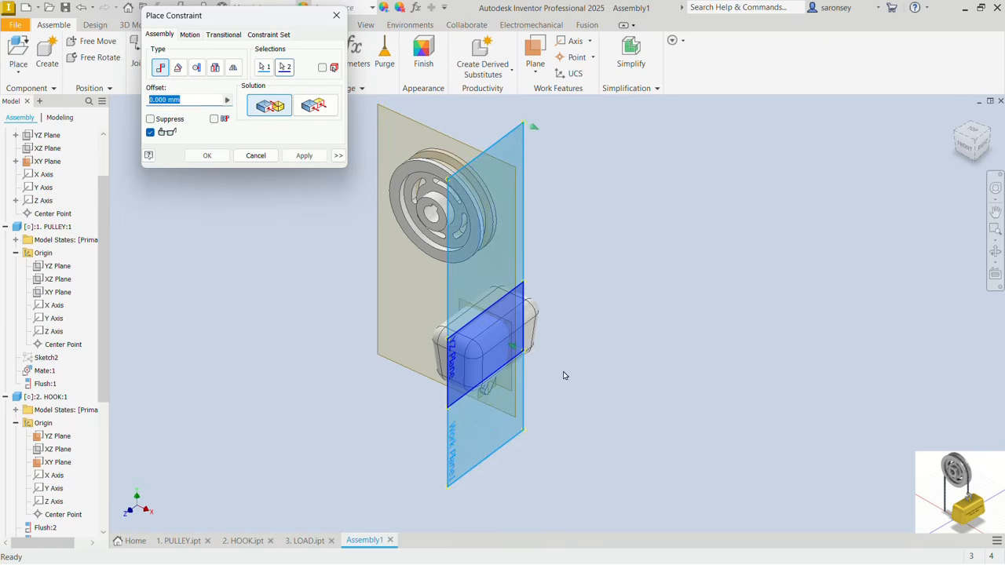
{"action": "left_click", "coordinate": [320, 108]}
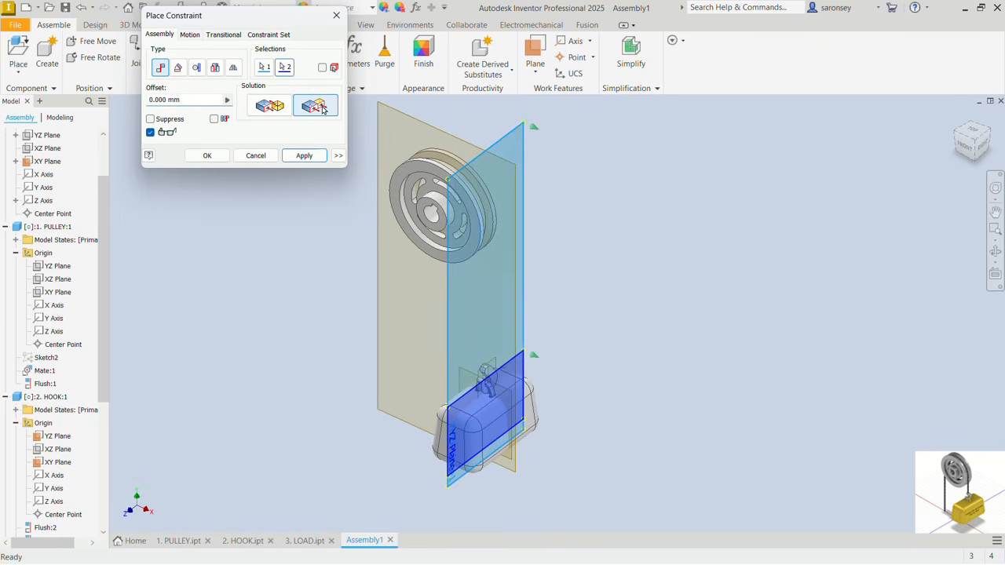
{"action": "left_click", "coordinate": [321, 155]}
{"action": "left_click", "coordinate": [342, 21]}
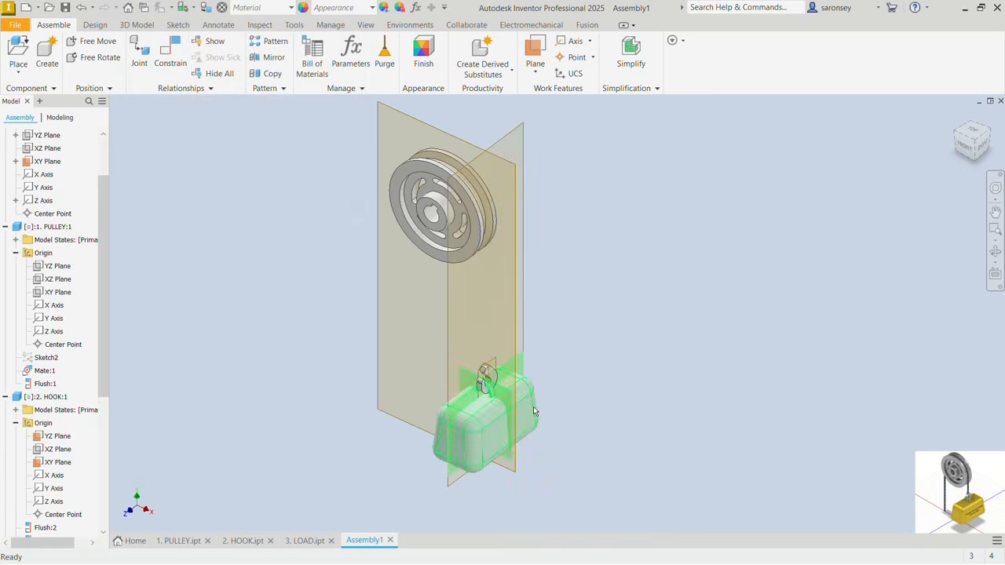
{"action": "left_click_drag", "start_coordinate": [540, 411], "coordinate": [533, 499]}
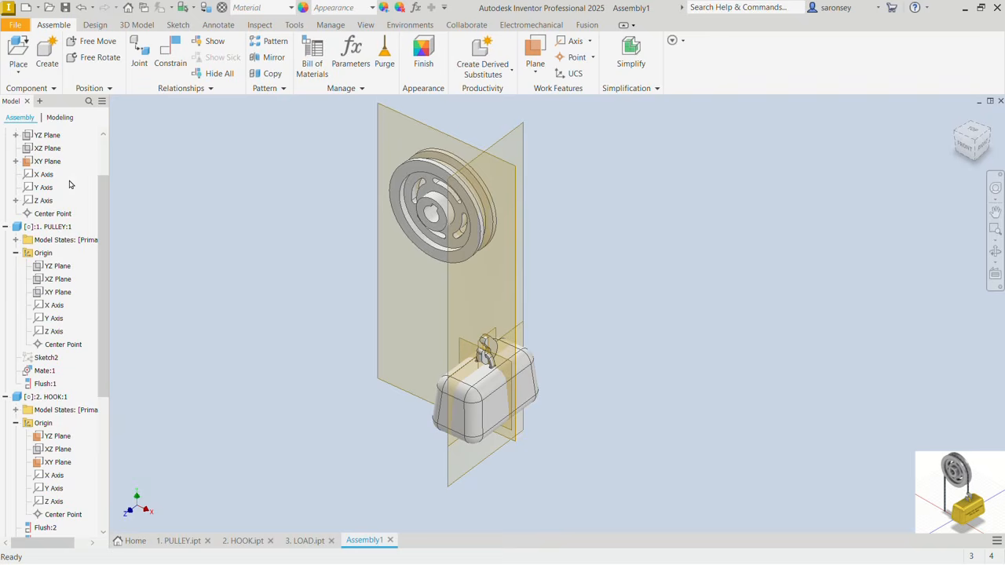
Step: Turn on the visibility of the assembly's XZ origin plane
{"action": "left_click", "coordinate": [51, 150]}
{"action": "right_click", "coordinate": [54, 153]}
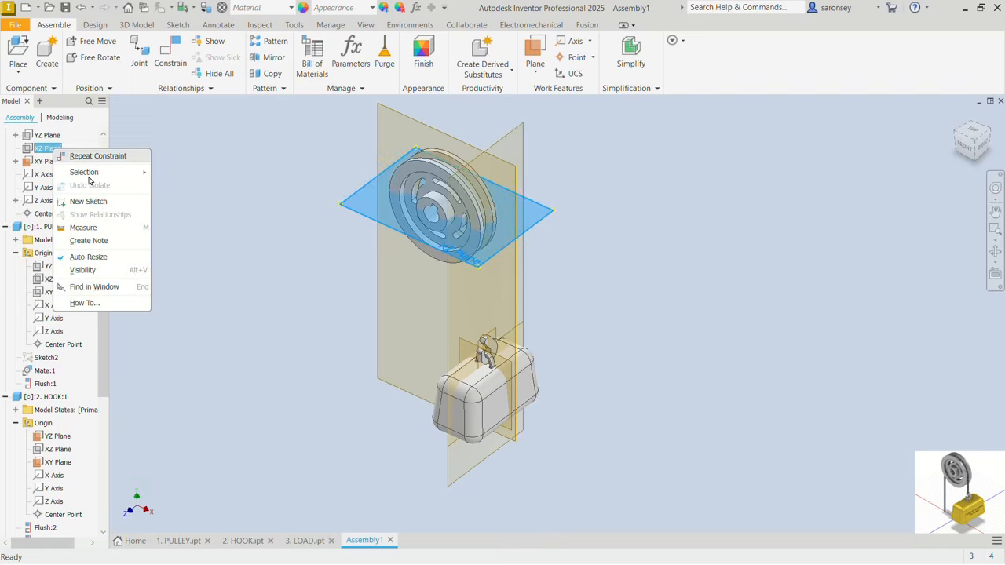
{"action": "left_click", "coordinate": [78, 268]}
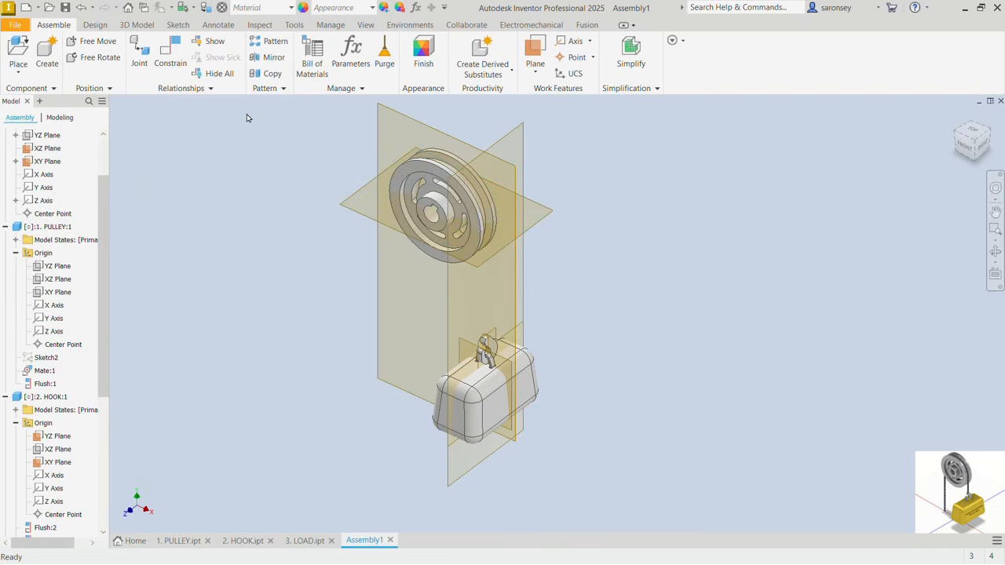
{"action": "left_click", "coordinate": [181, 54]}
{"action": "left_click", "coordinate": [553, 209]}
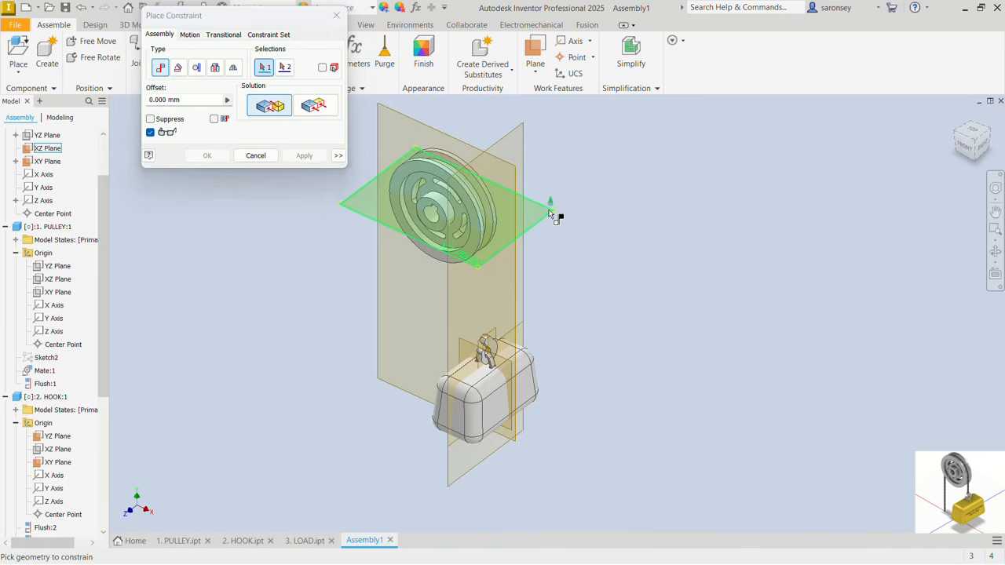
{"action": "scroll", "coordinate": [506, 353], "scroll_direction": "up", "scroll_amount": 3}
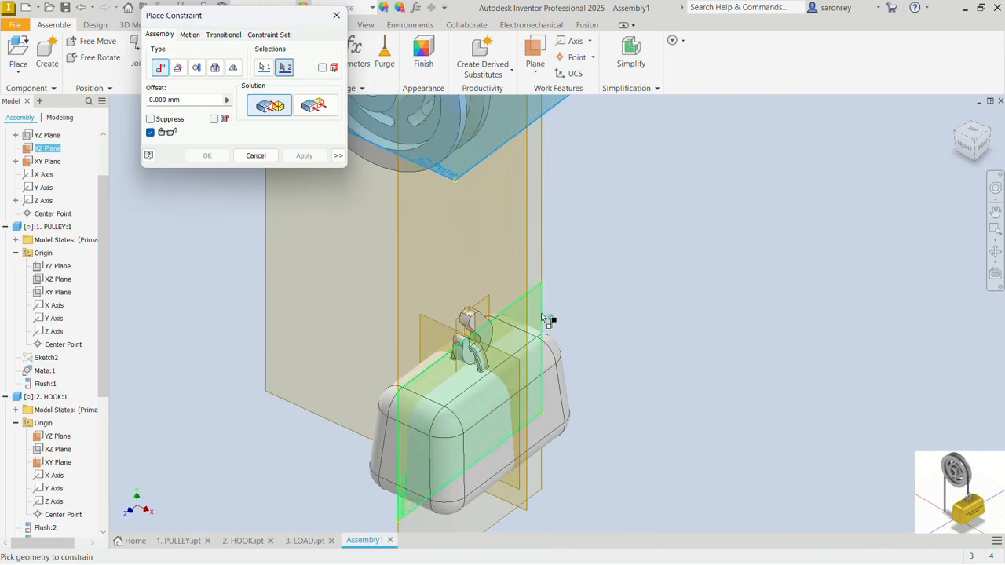
{"action": "scroll", "coordinate": [593, 400], "scroll_direction": "down", "scroll_amount": 3}
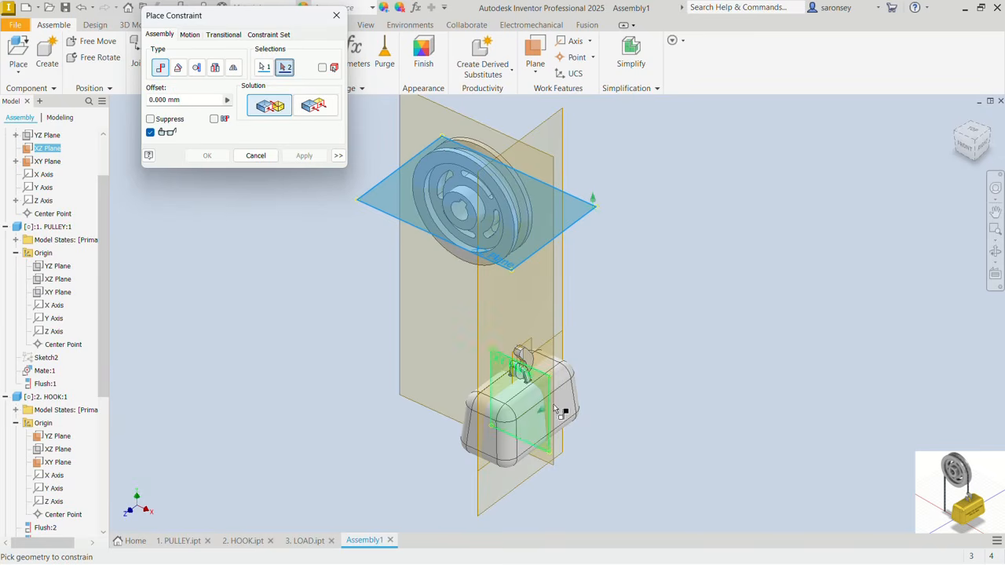
{"action": "left_click", "coordinate": [336, 14]}
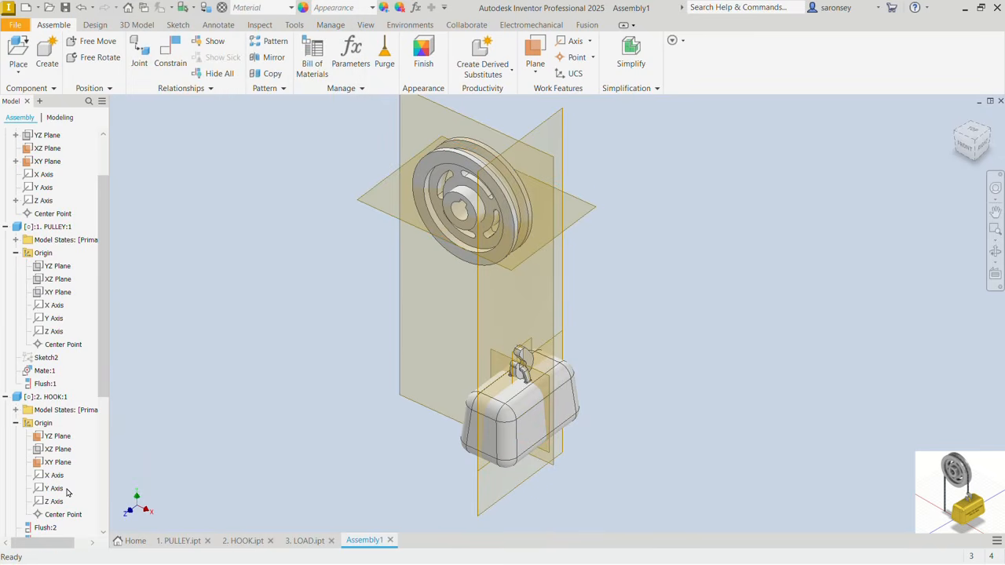
{"action": "scroll", "coordinate": [70, 491], "scroll_direction": "down", "scroll_amount": 6}
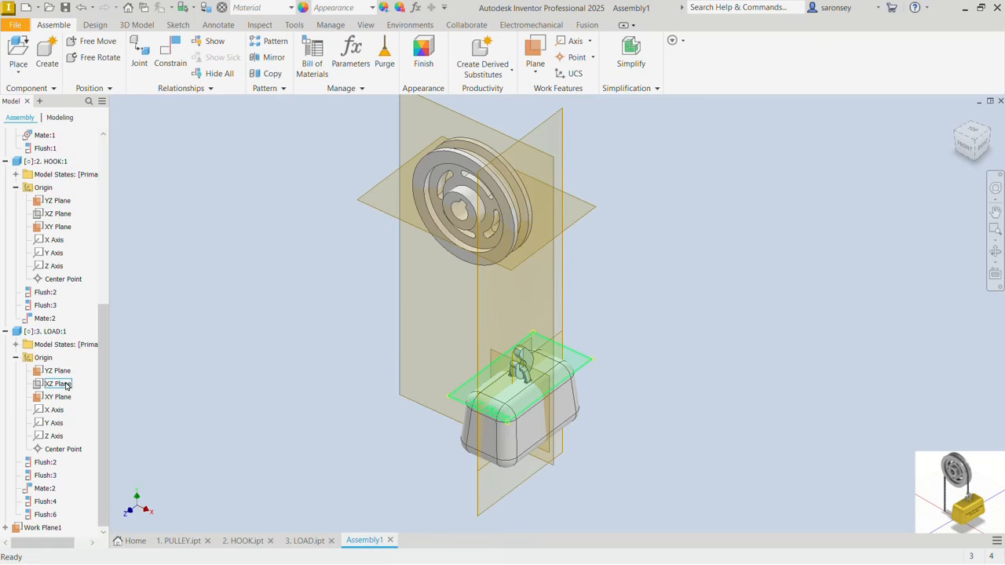
{"action": "left_click", "coordinate": [66, 386]}
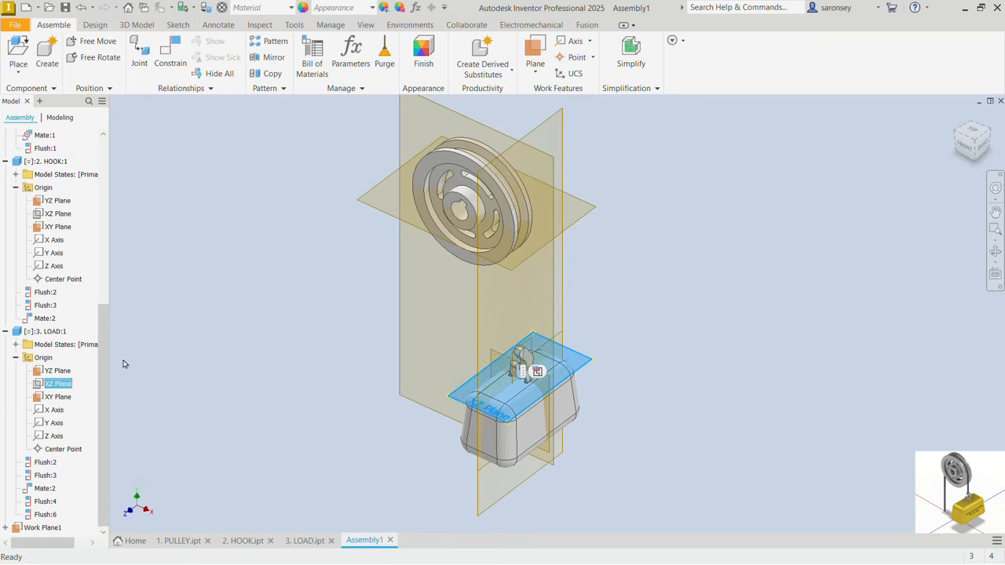
{"action": "left_click", "coordinate": [254, 330]}
{"action": "scroll", "coordinate": [504, 337], "scroll_direction": "up", "scroll_amount": 5}
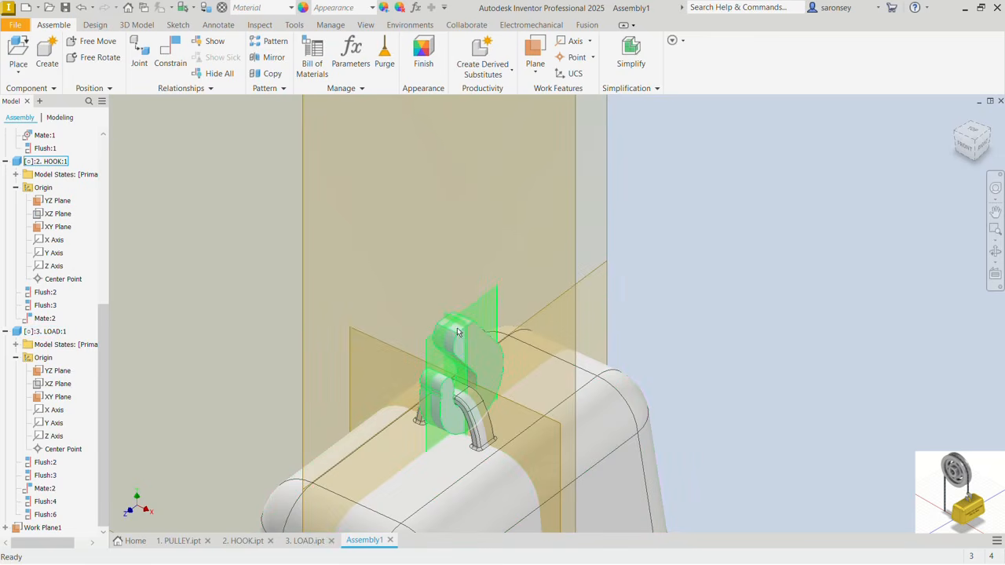
Step: Try to constrain the assembly's XZ plane flush with the hook's top face at a 1250 mm offset, selecting the plane first
{"action": "scroll", "coordinate": [485, 307], "scroll_direction": "down", "scroll_amount": 5}
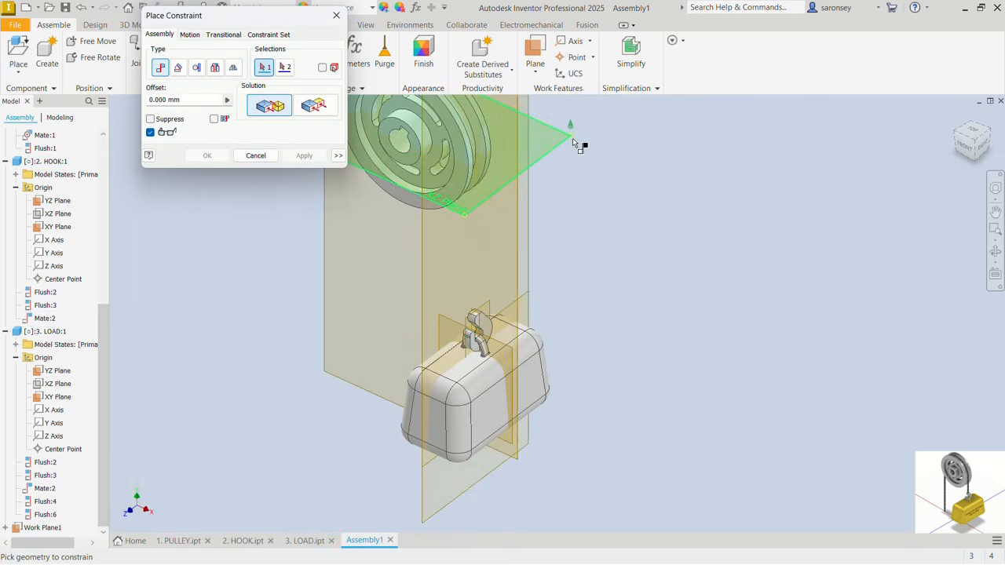
{"action": "left_click", "coordinate": [569, 139]}
{"action": "scroll", "coordinate": [474, 323], "scroll_direction": "up", "scroll_amount": 5}
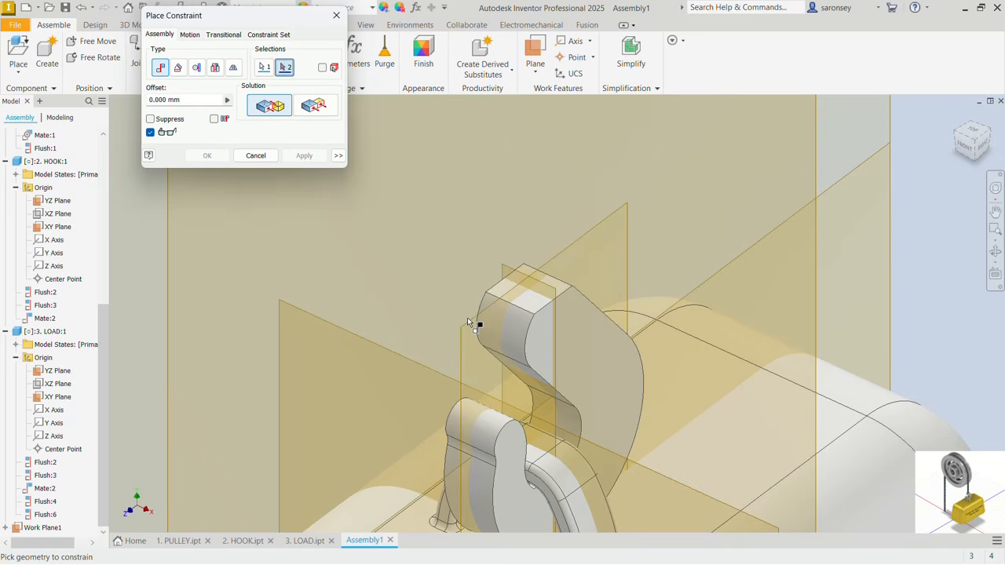
{"action": "left_click", "coordinate": [533, 302]}
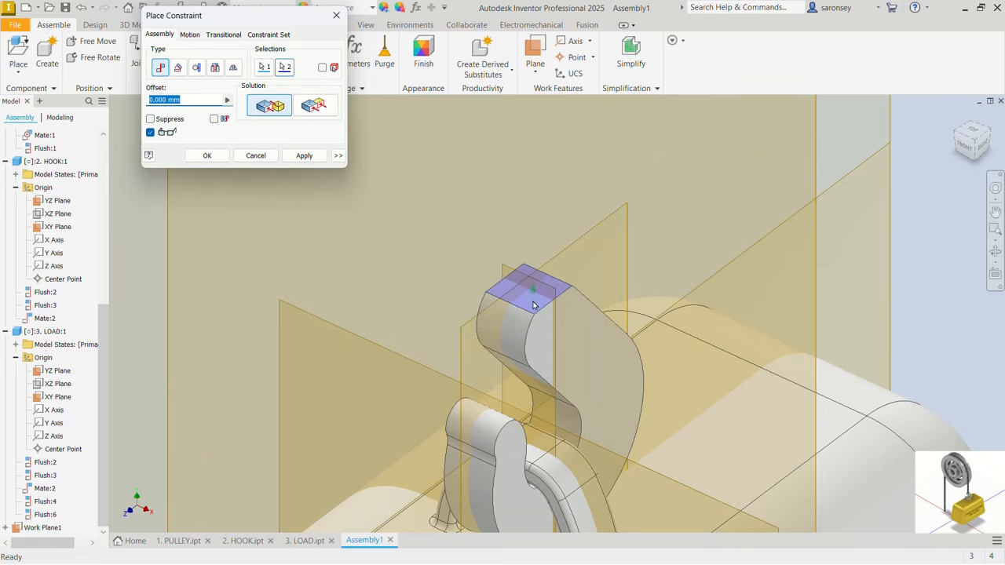
{"action": "left_click", "coordinate": [321, 105]}
{"action": "scroll", "coordinate": [666, 348], "scroll_direction": "down", "scroll_amount": 4}
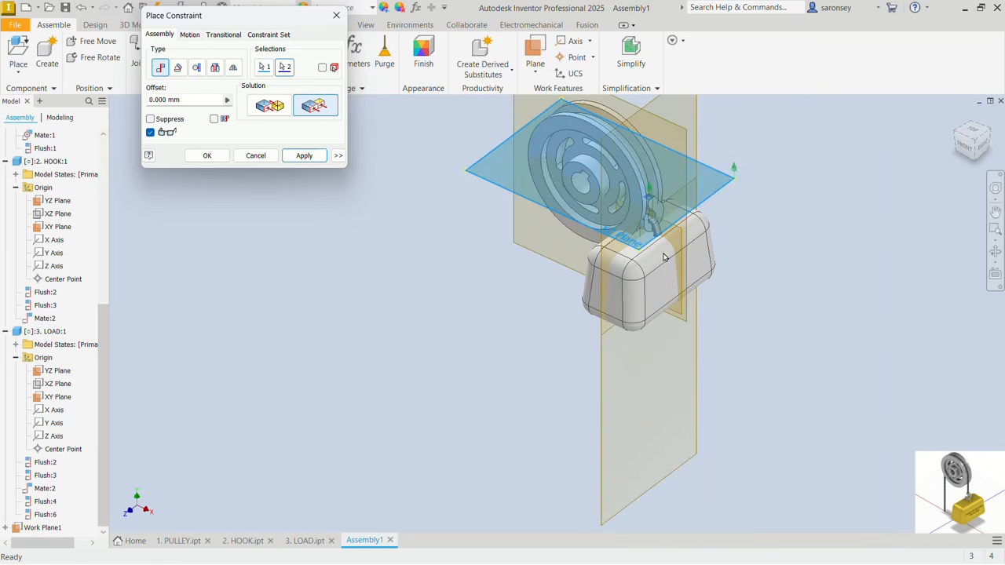
{"action": "left_click_drag", "start_coordinate": [179, 101], "coordinate": [114, 103]}
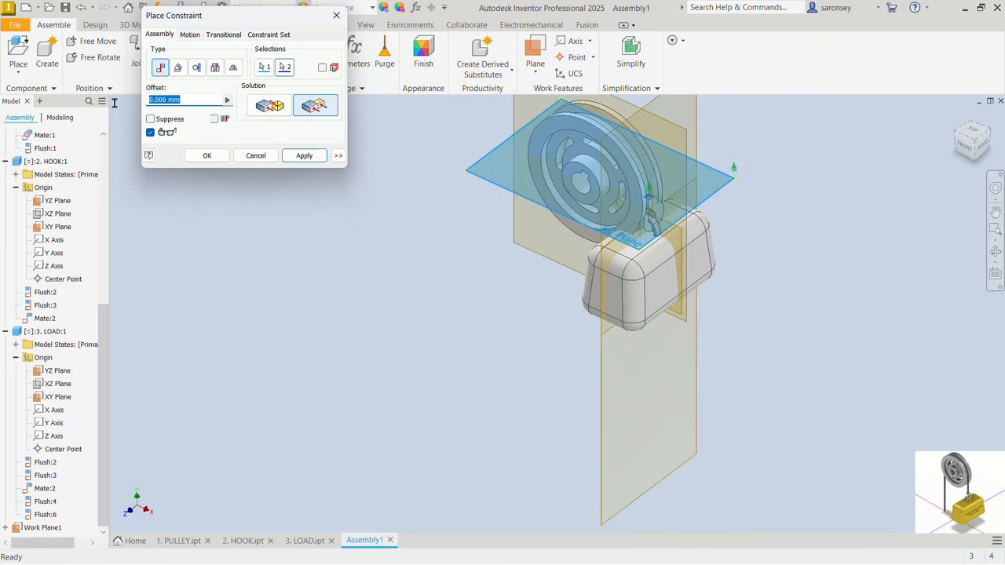
{"action": "type", "text": "250"}
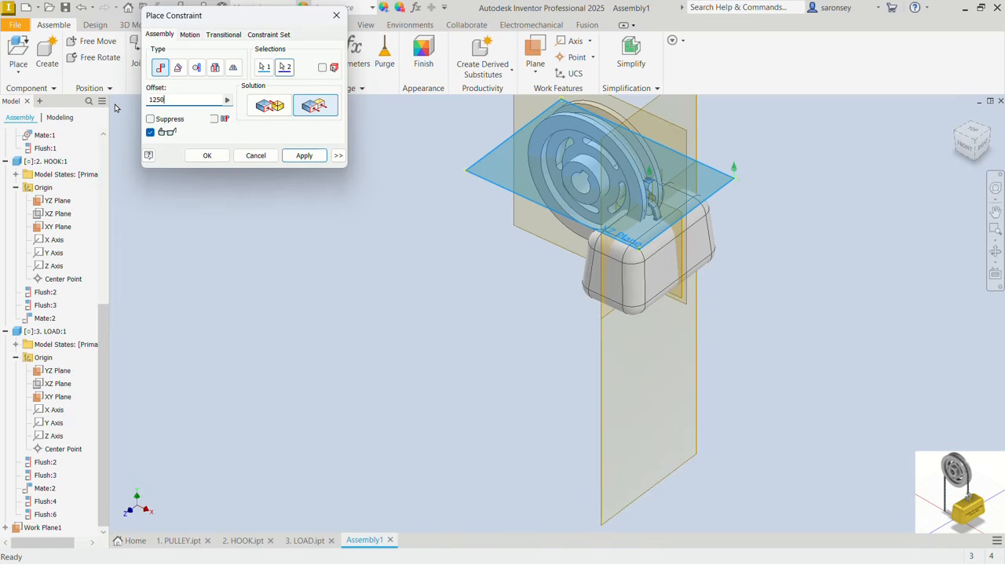
{"action": "scroll", "coordinate": [394, 272], "scroll_direction": "down", "scroll_amount": 3}
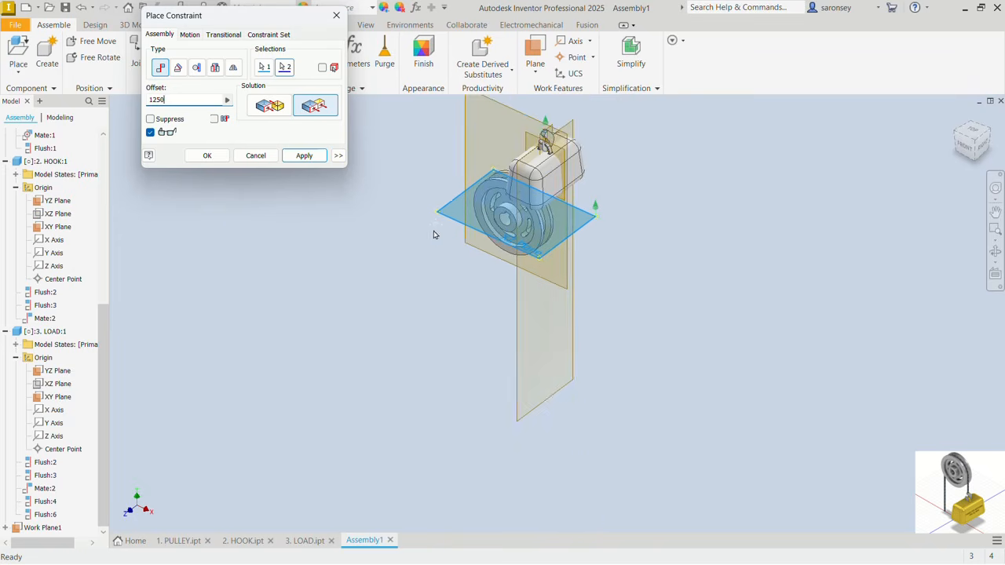
{"action": "middle_click_drag", "start_coordinate": [434, 230], "coordinate": [437, 266]}
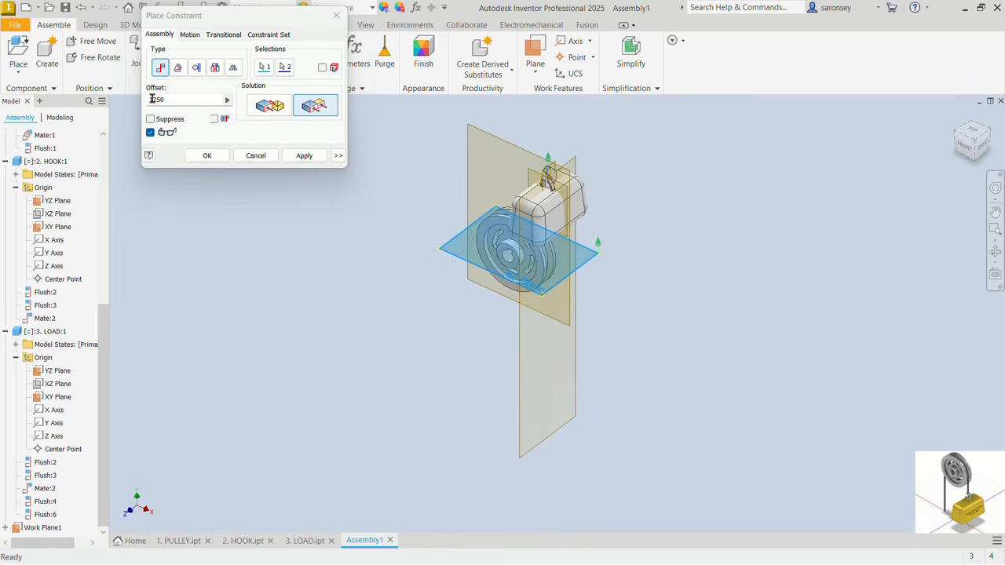
{"action": "left_click", "coordinate": [336, 14]}
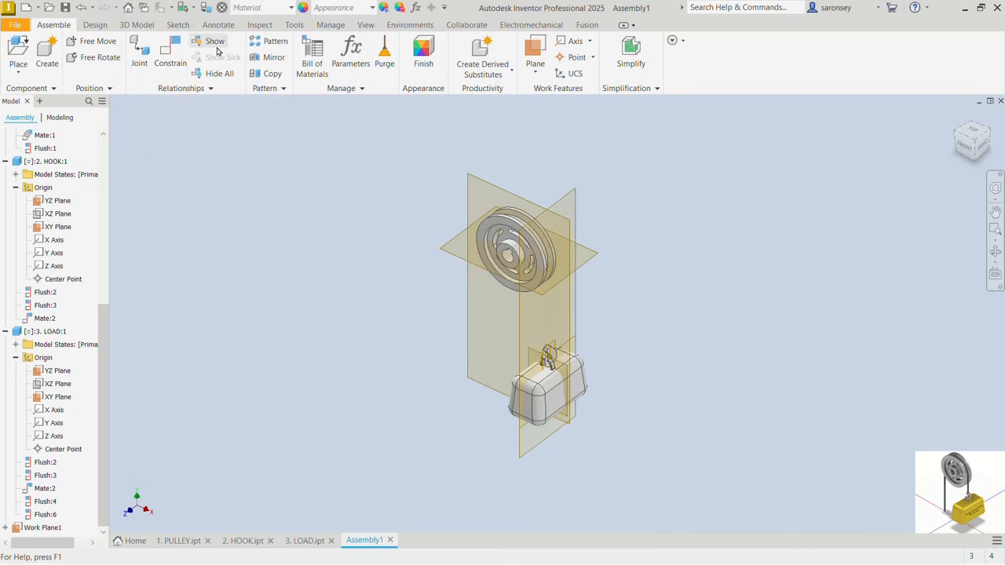
Step: Constrain the hook's top face flush with the assembly's XZ plane at a 1250 mm offset, selecting the face first, and test the load's movement
{"action": "left_click", "coordinate": [170, 55]}
{"action": "scroll", "coordinate": [550, 353], "scroll_direction": "down", "scroll_amount": 5}
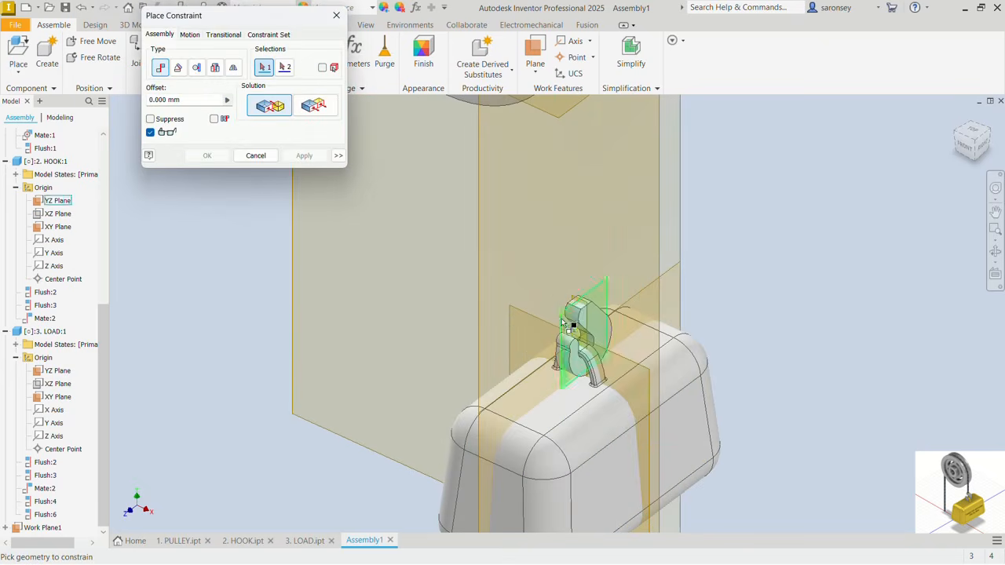
{"action": "scroll", "coordinate": [562, 321], "scroll_direction": "down", "scroll_amount": 3}
{"action": "left_click", "coordinate": [601, 309]}
{"action": "scroll", "coordinate": [601, 309], "scroll_direction": "up", "scroll_amount": 3}
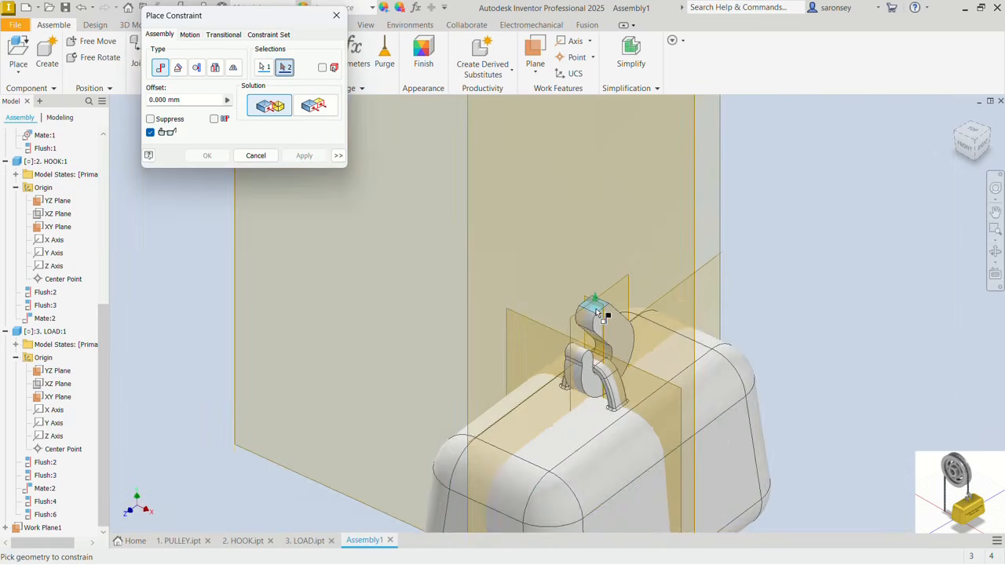
{"action": "scroll", "coordinate": [624, 157], "scroll_direction": "up", "scroll_amount": 3}
{"action": "middle_click_drag", "start_coordinate": [623, 157], "coordinate": [594, 342]}
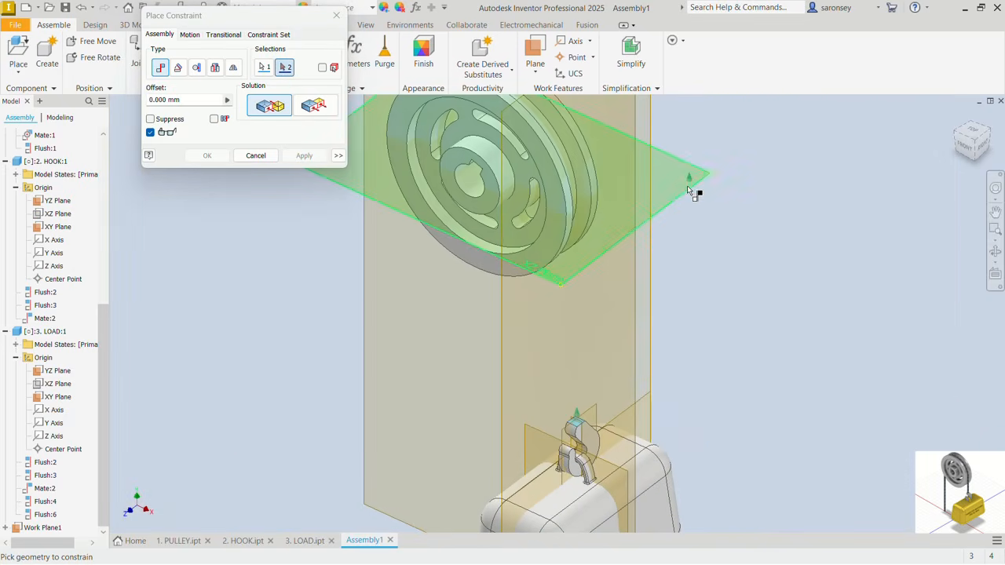
{"action": "left_click", "coordinate": [688, 190]}
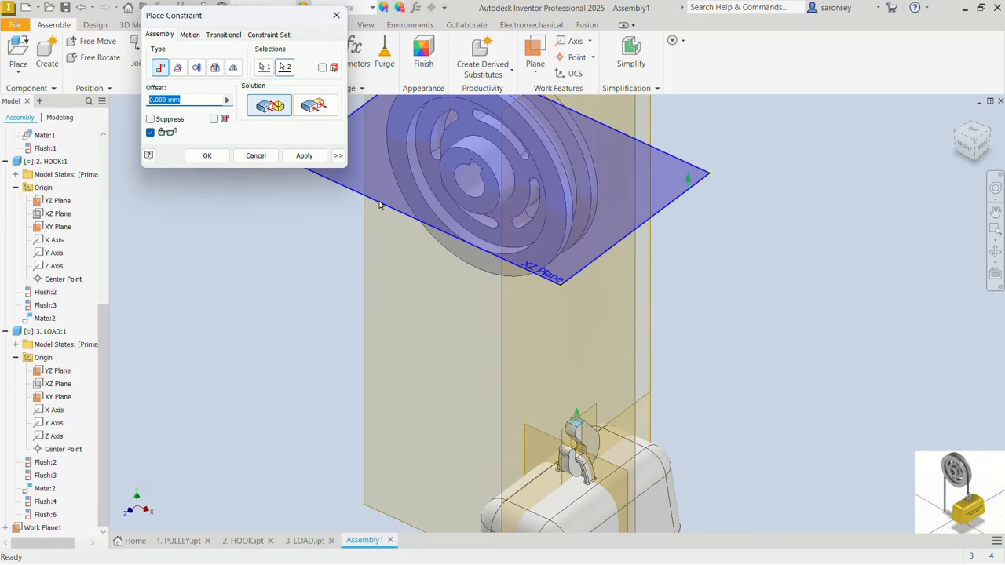
{"action": "type", "text": "1250"}
{"action": "scroll", "coordinate": [567, 206], "scroll_direction": "up", "scroll_amount": 3}
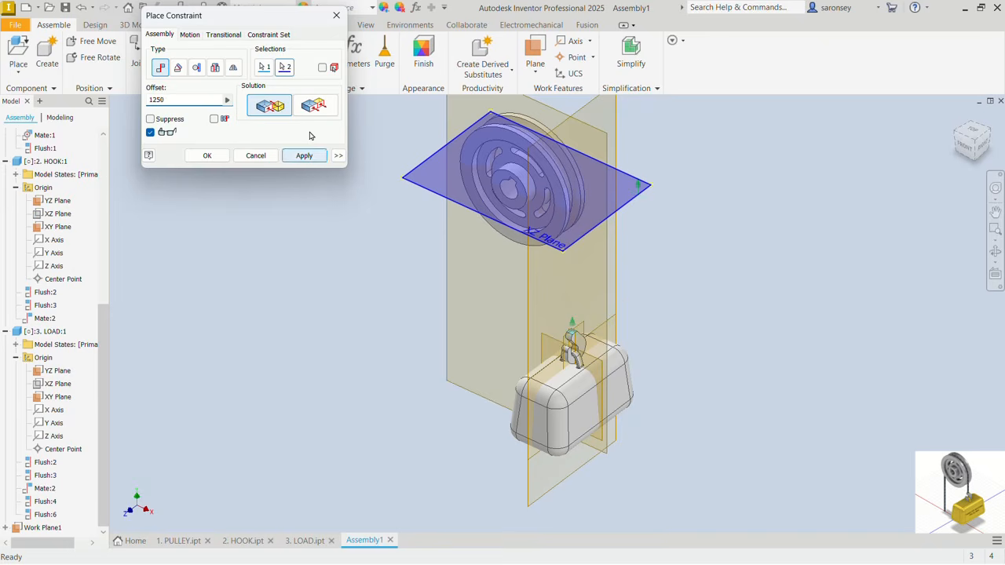
{"action": "left_click", "coordinate": [315, 105]}
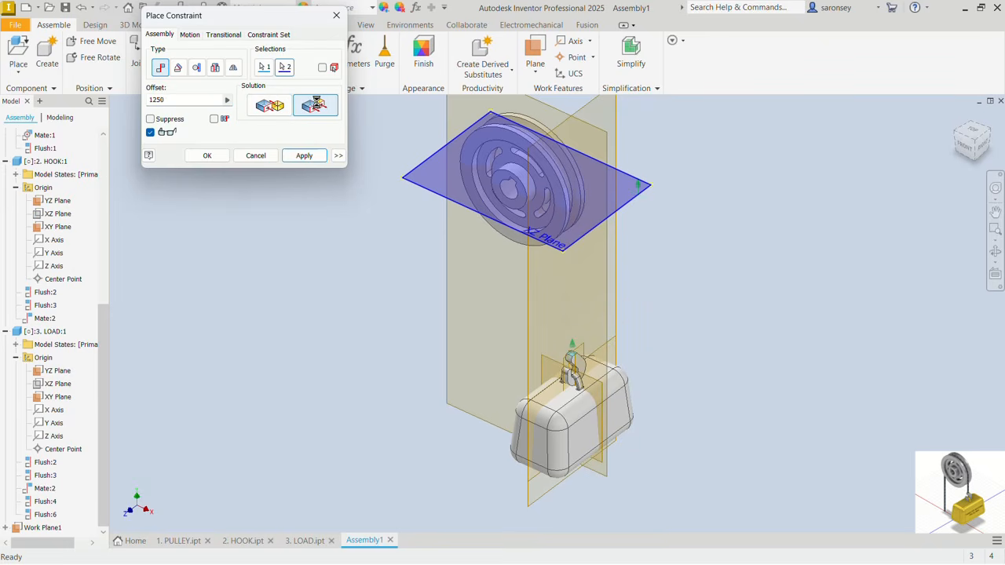
{"action": "left_click", "coordinate": [303, 155]}
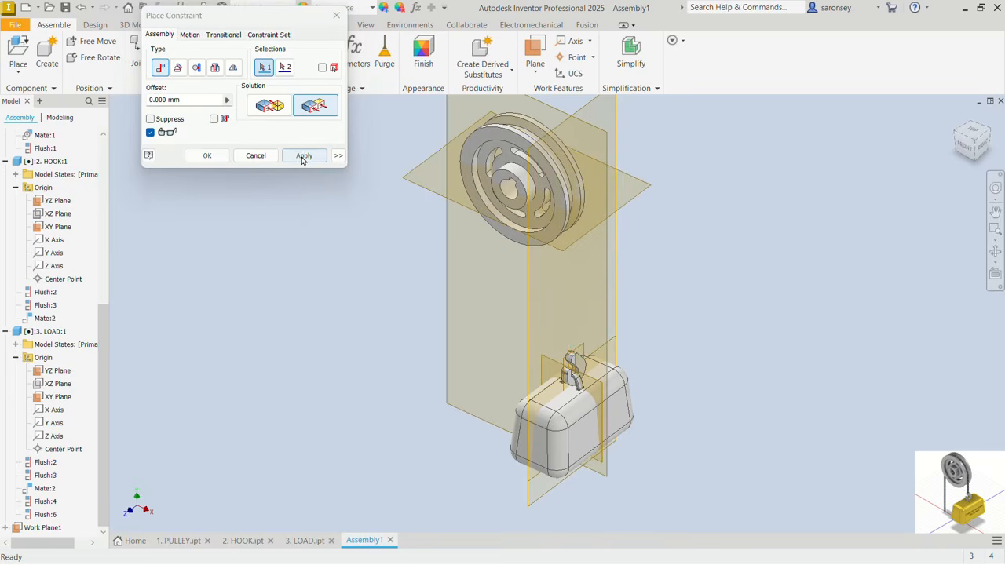
{"action": "left_click", "coordinate": [338, 17]}
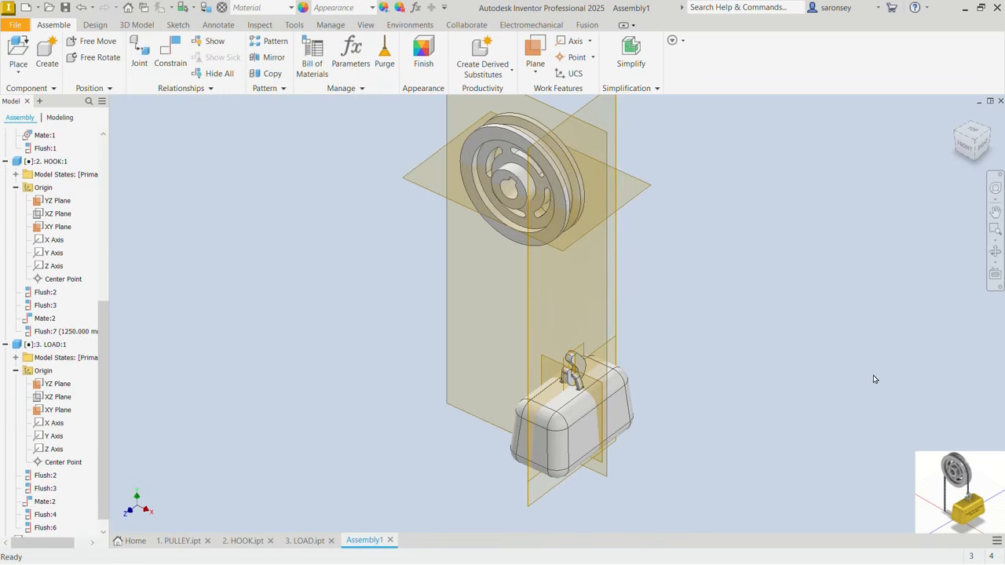
{"action": "mouse_move", "coordinate": [623, 397]}
{"action": "left_mouse_down"}
{"action": "mouse_move", "coordinate": [618, 346]}
{"action": "mouse_move", "coordinate": [623, 398]}
{"action": "left_mouse_up"}
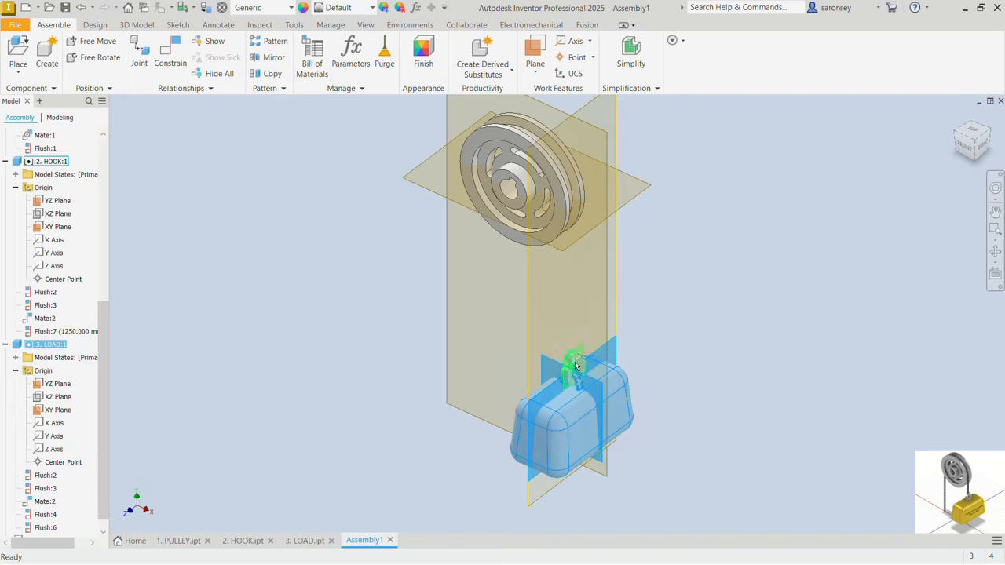
{"action": "left_click", "coordinate": [854, 340]}
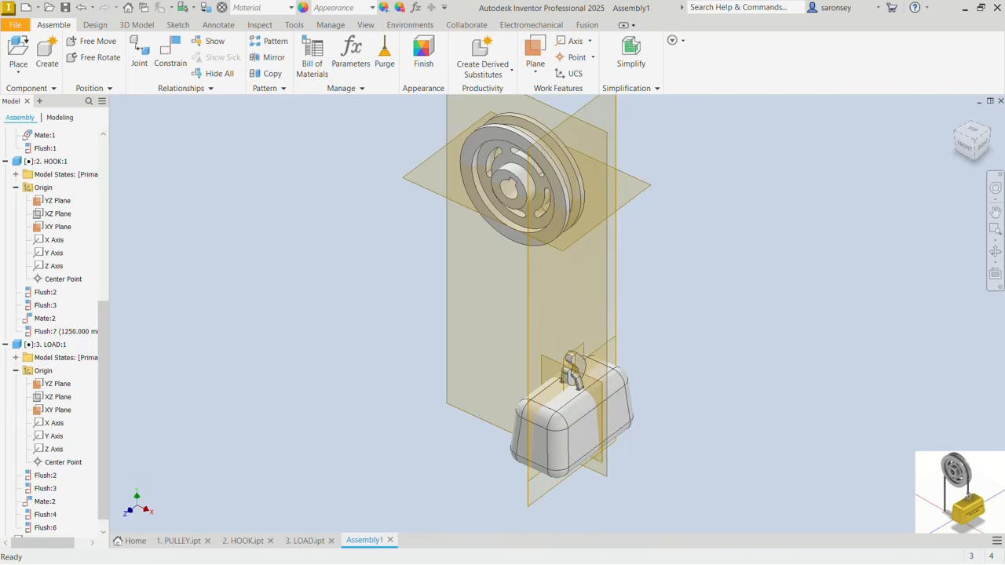
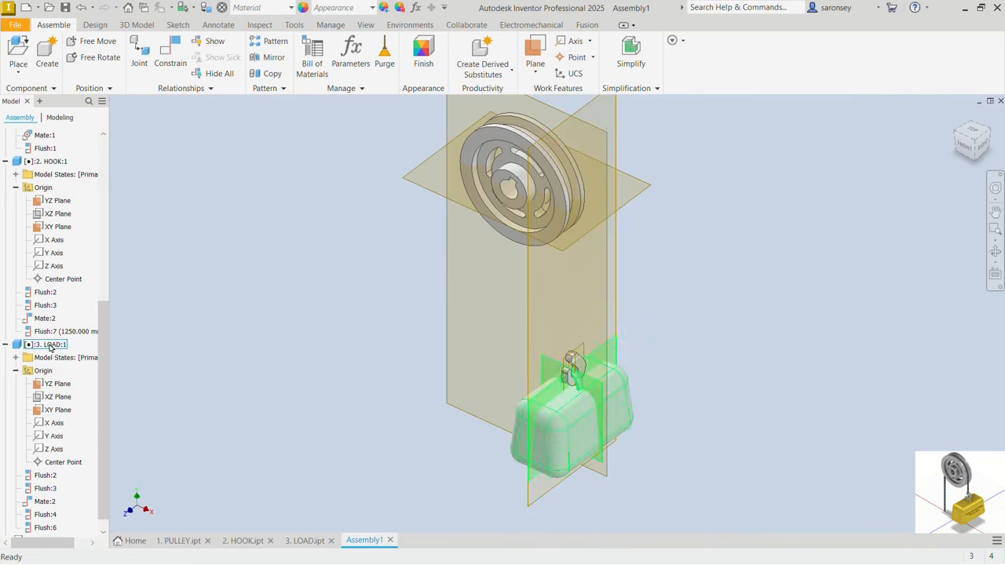
Step: Turn off the visibility of the load's YZ and XY origin planes
{"action": "left_click", "coordinate": [60, 386]}
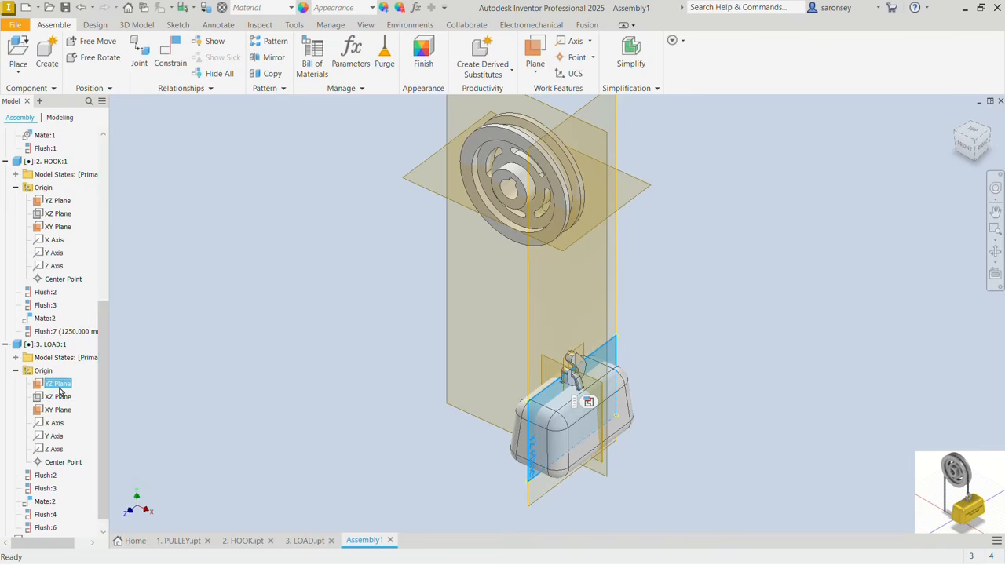
{"action": "left_click", "coordinate": [63, 411], "text": "ctrl"}
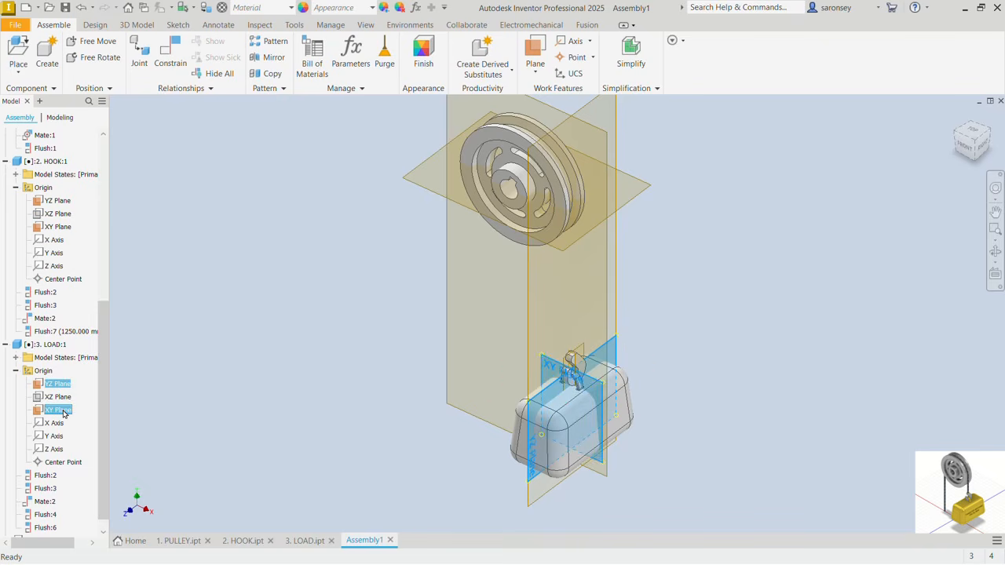
{"action": "right_click", "coordinate": [64, 414]}
{"action": "left_click", "coordinate": [99, 491]}
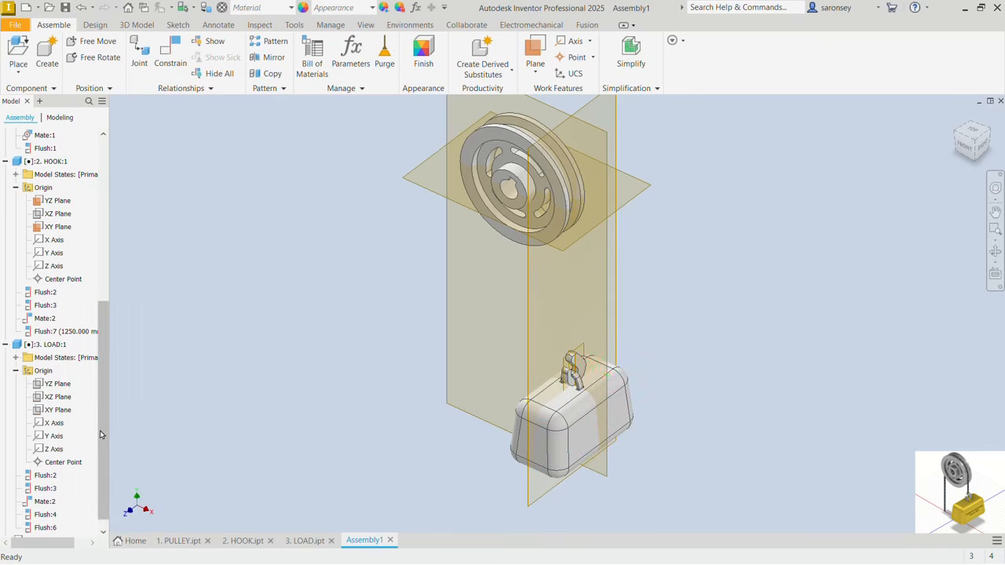
Step: Turn off the visibility of the hook's YZ and XY origin planes
{"action": "left_click", "coordinate": [61, 203]}
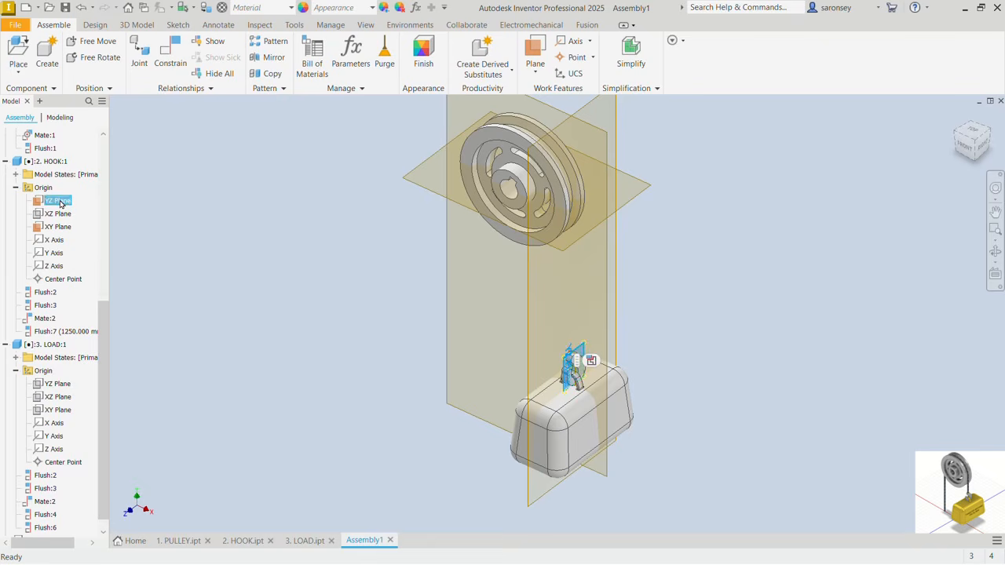
{"action": "left_click", "coordinate": [63, 227], "text": "ctrl"}
{"action": "right_click", "coordinate": [62, 228]}
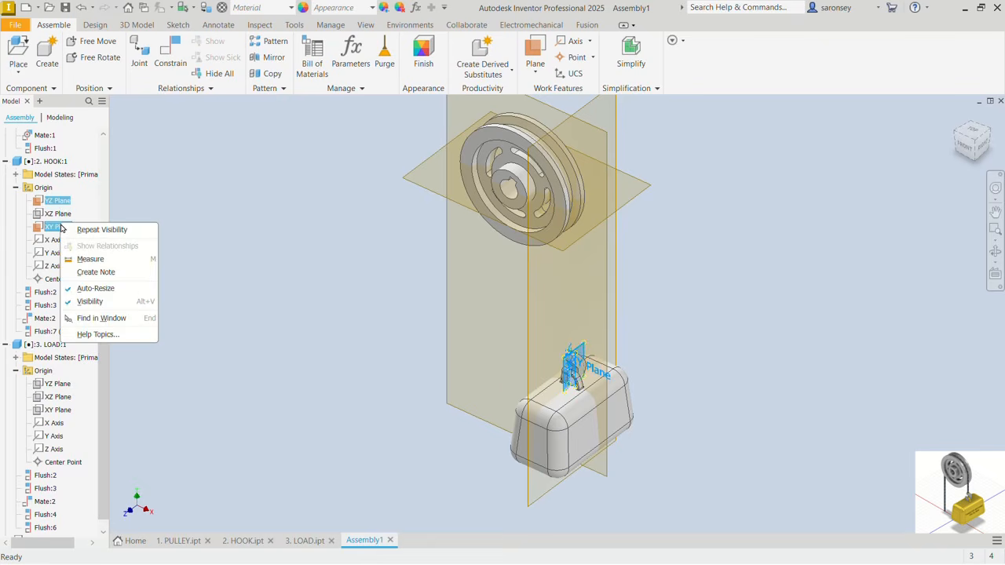
{"action": "left_click", "coordinate": [91, 301]}
Step: Hide the assembly's offset work plane and its horizontal XZ origin plane through the pulley
{"action": "scroll", "coordinate": [104, 335], "scroll_direction": "down", "scroll_amount": 1}
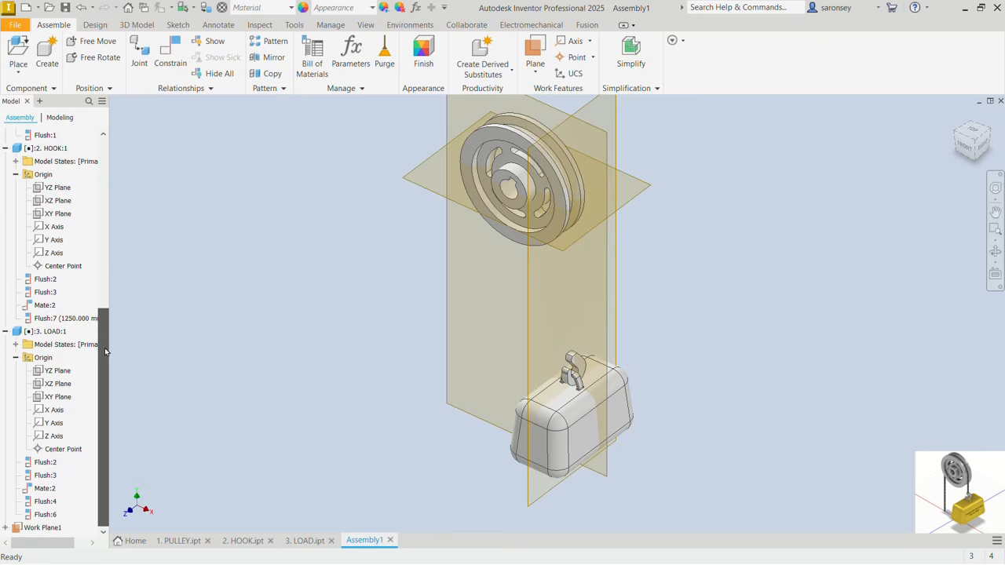
{"action": "left_click", "coordinate": [527, 309]}
{"action": "right_click", "coordinate": [526, 311]}
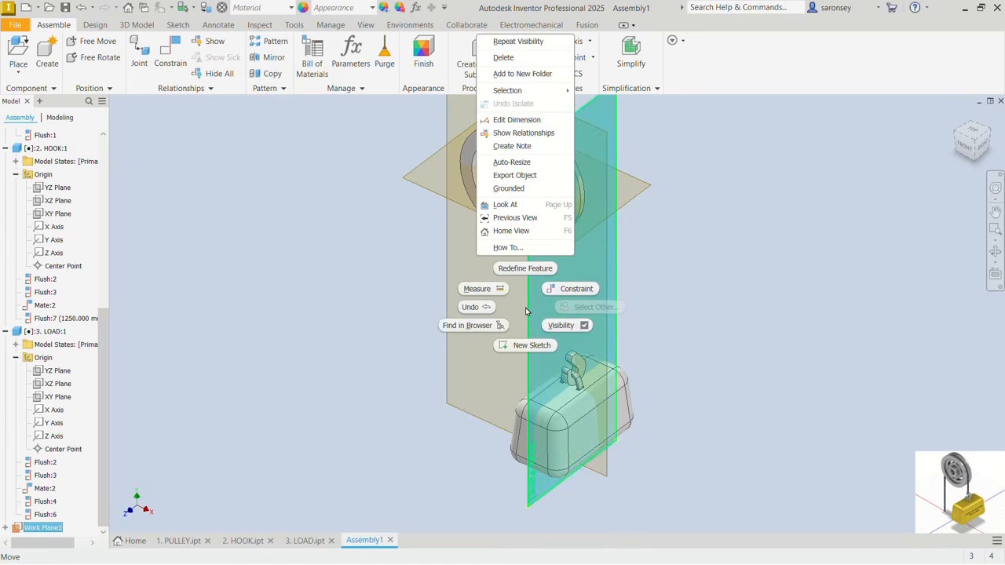
{"action": "left_click", "coordinate": [562, 325]}
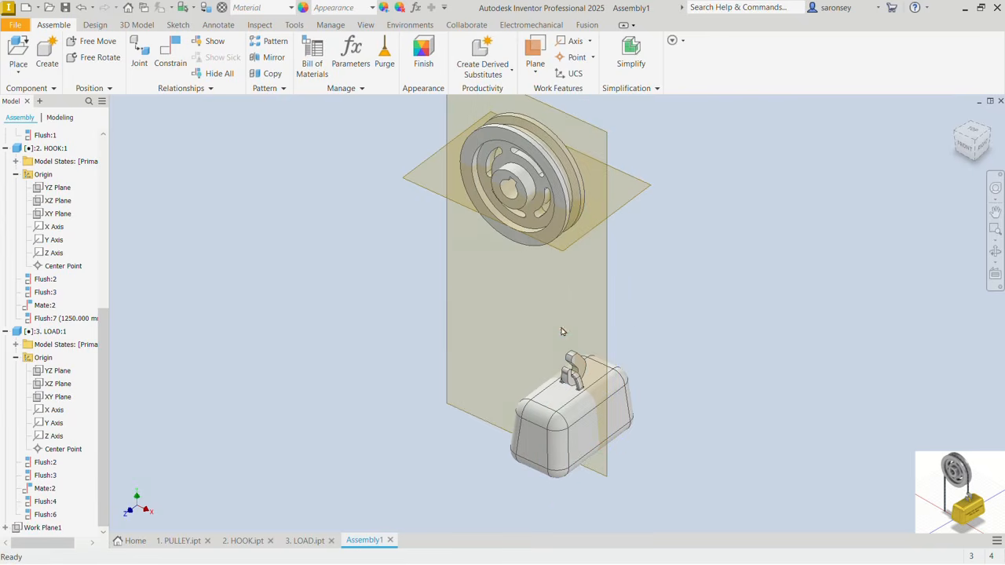
{"action": "middle_click_drag", "start_coordinate": [665, 287], "coordinate": [650, 318]}
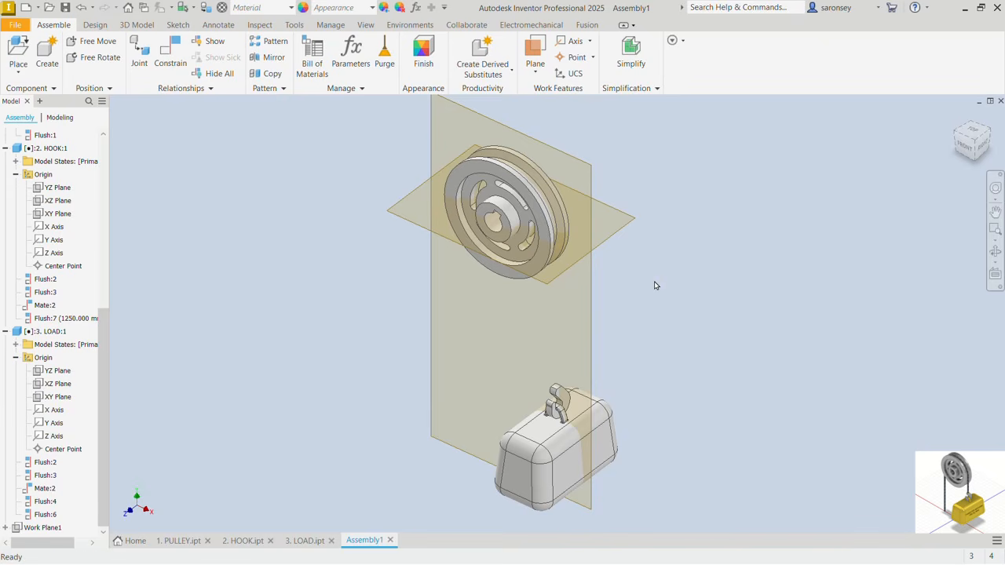
{"action": "left_click", "coordinate": [633, 222]}
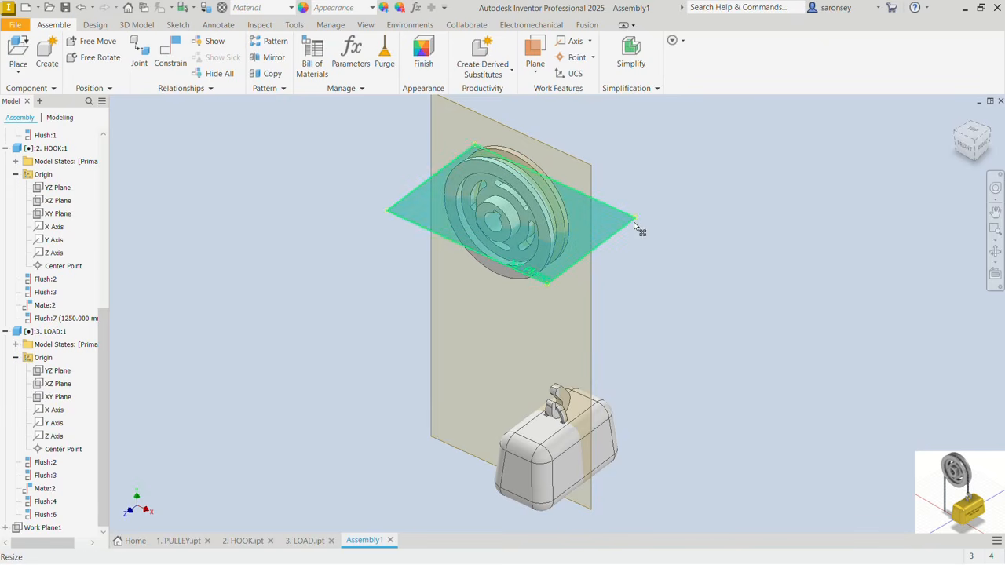
{"action": "right_click", "coordinate": [633, 221]}
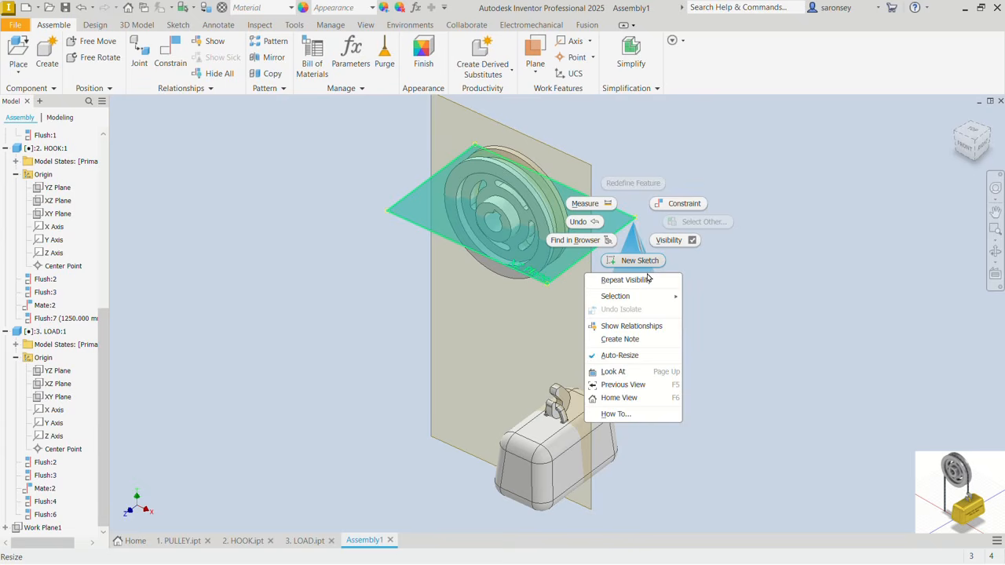
{"action": "left_click", "coordinate": [669, 241]}
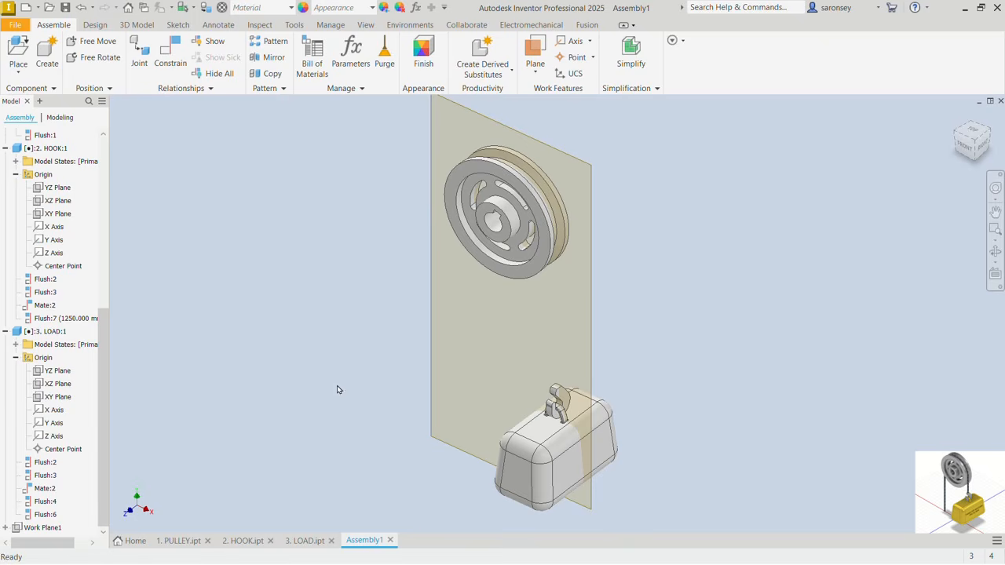
Step: Save the assembly as Assembly1 in the PULLEY DRIVE folder, including all changed part files
{"action": "left_click", "coordinate": [66, 13]}
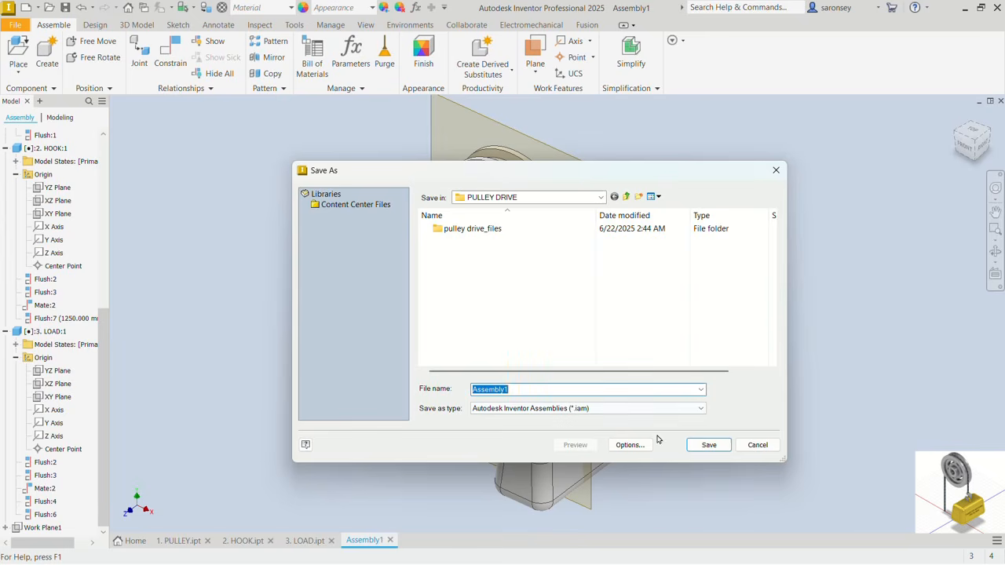
{"action": "left_click", "coordinate": [707, 445]}
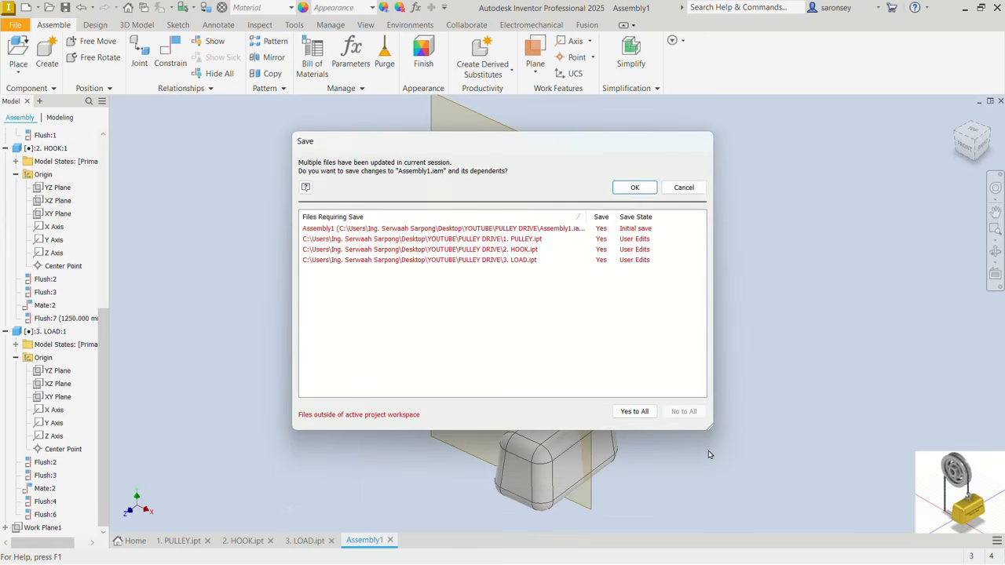
{"action": "left_click", "coordinate": [632, 413]}
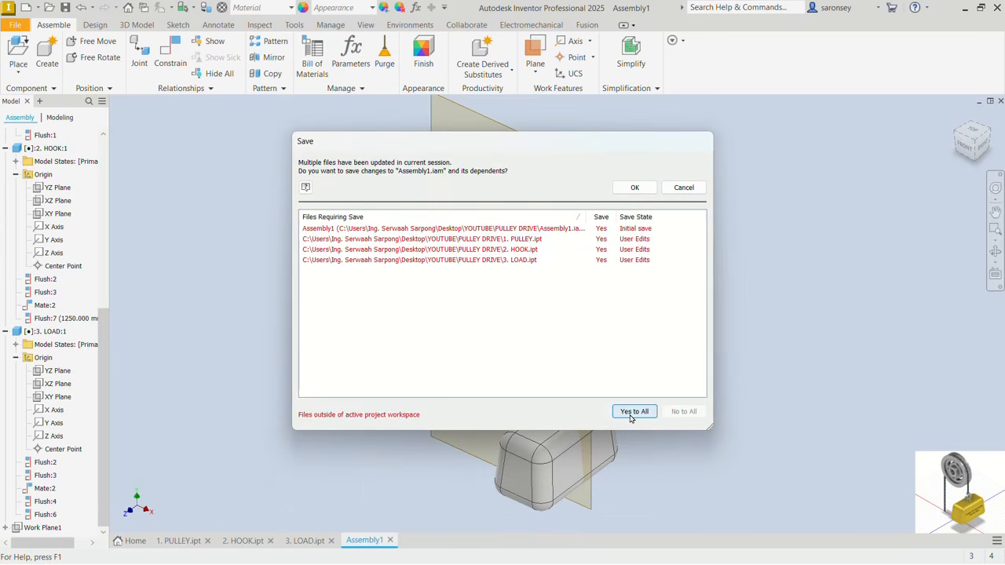
{"action": "left_click", "coordinate": [637, 190]}
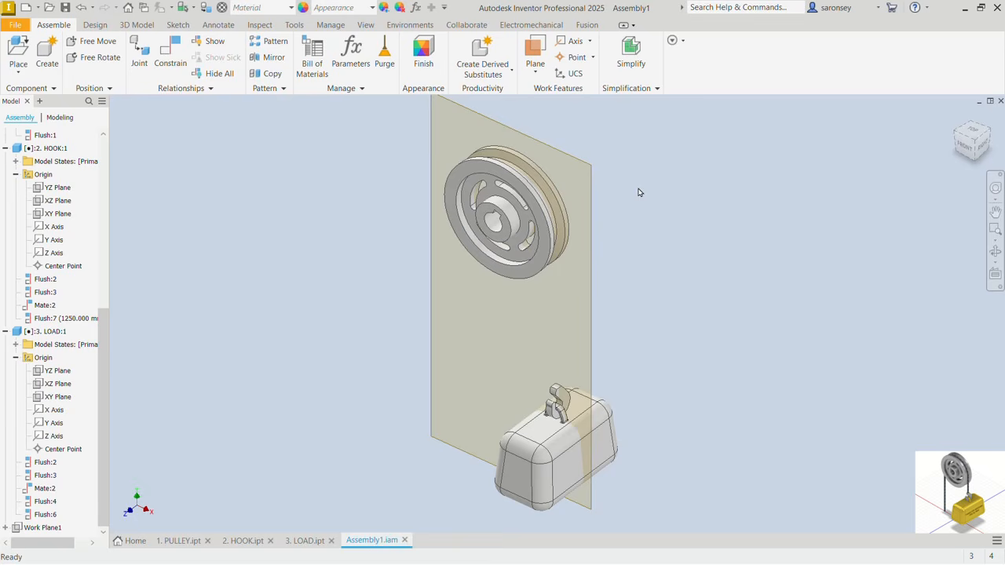
Step: Create an in-place component named "4. ROPE" from the metric Standard (mm).ipt template on the assembly's XY plane
{"action": "left_click", "coordinate": [45, 53]}
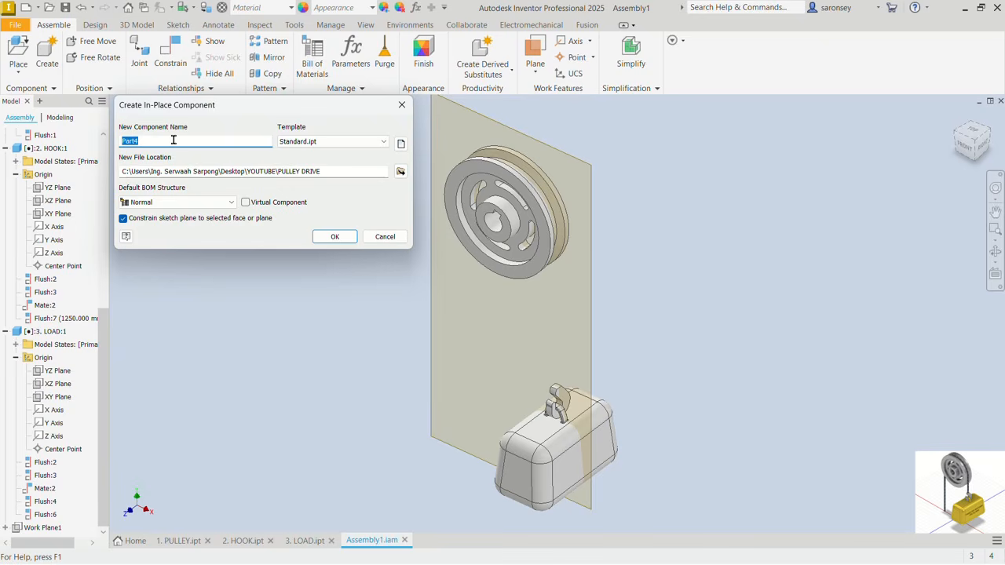
{"action": "type", "text": "4. ROPE"}
{"action": "left_click", "coordinate": [400, 144]}
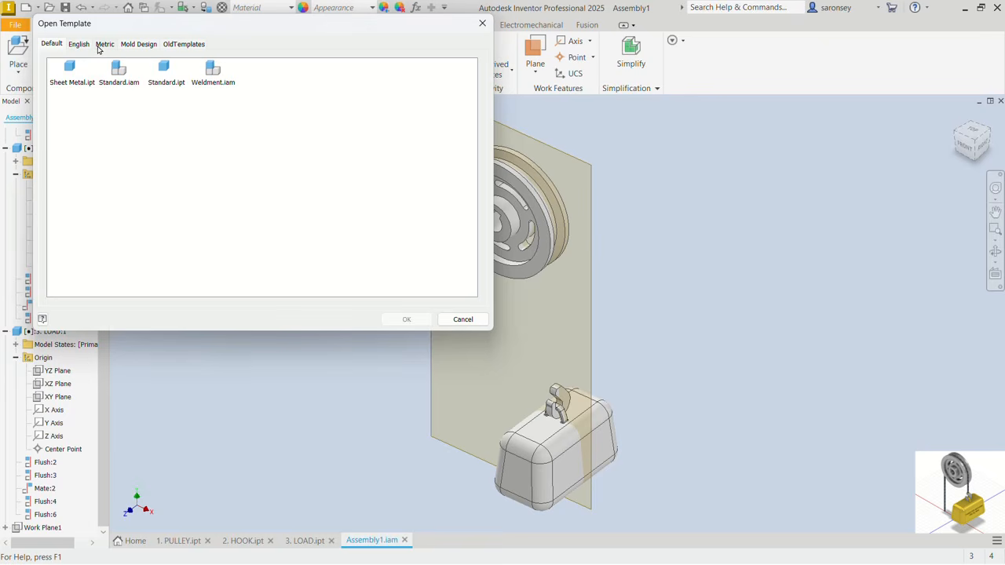
{"action": "left_click", "coordinate": [102, 45]}
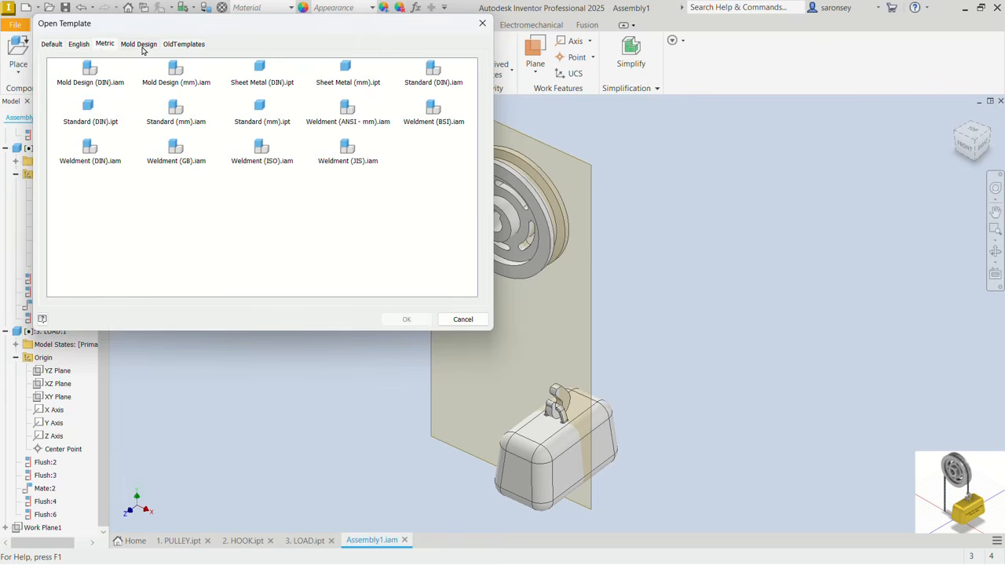
{"action": "left_click", "coordinate": [273, 123]}
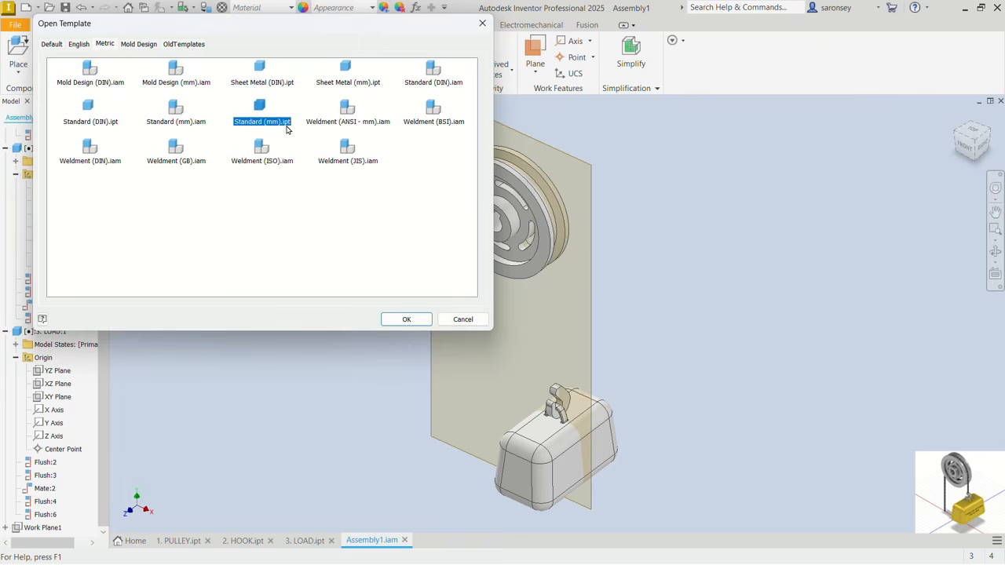
{"action": "left_click", "coordinate": [407, 319]}
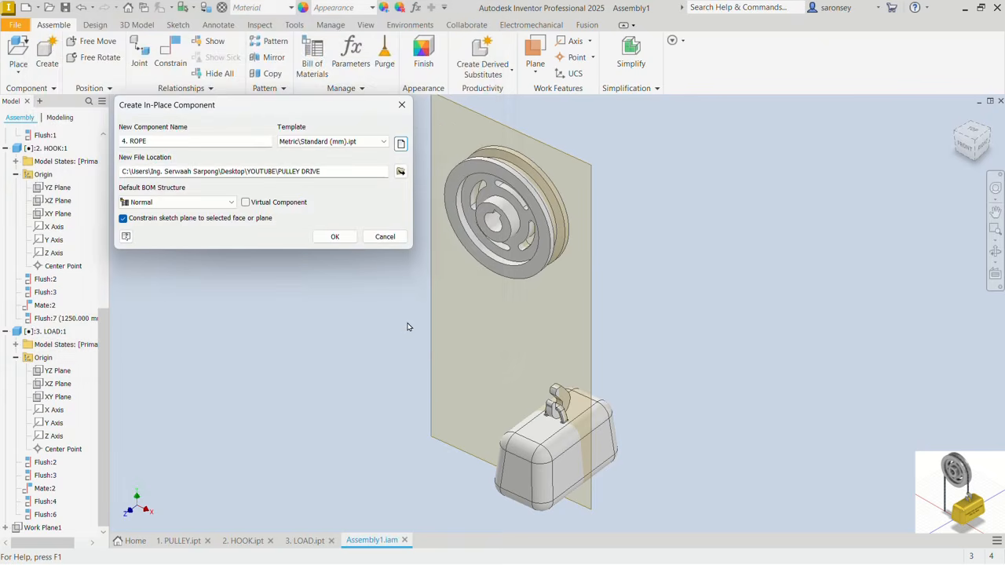
{"action": "left_click", "coordinate": [347, 240]}
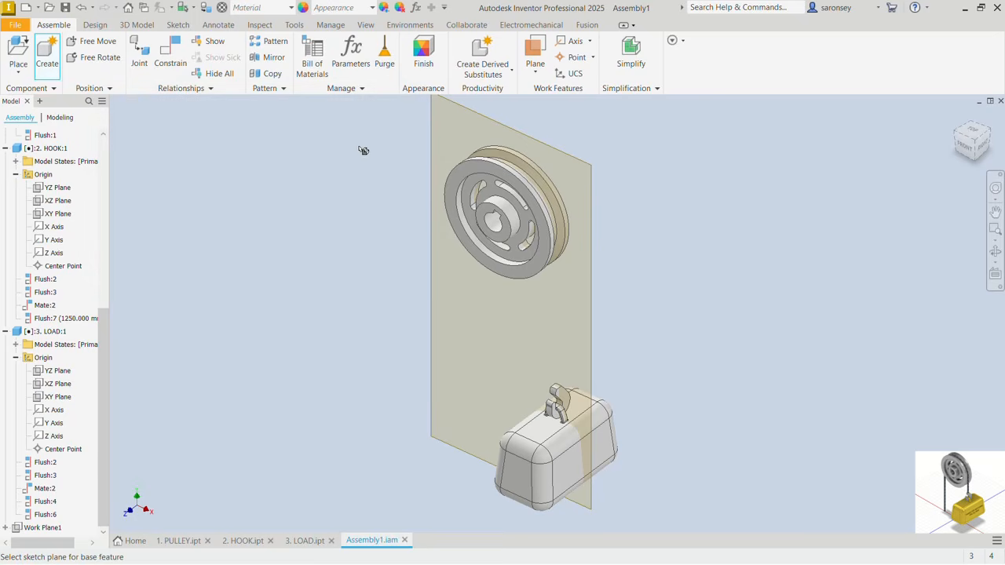
{"action": "left_click", "coordinate": [501, 130]}
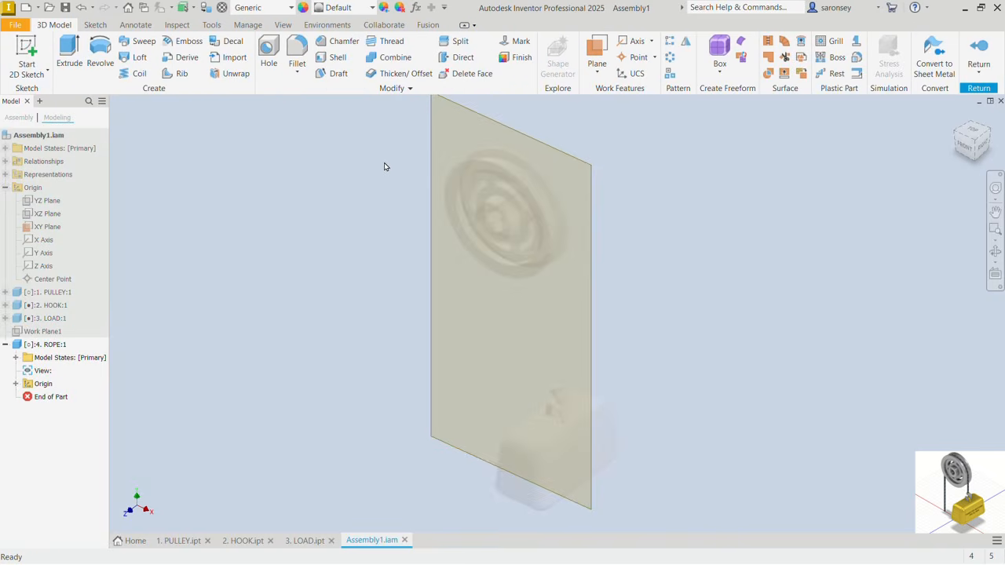
Step: Create a work axis in the rope part through the centre of the pulley's bore
{"action": "left_click", "coordinate": [632, 43]}
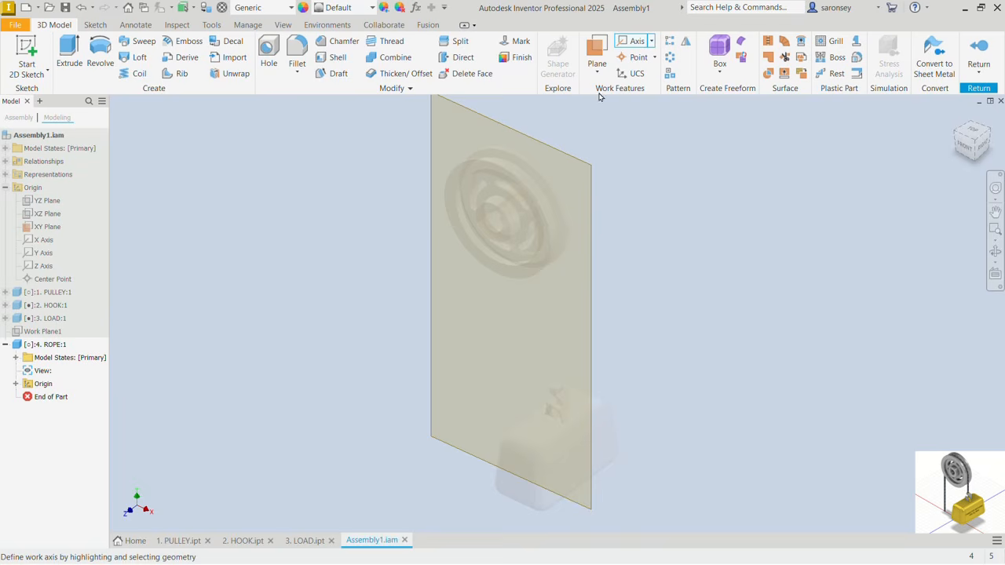
{"action": "left_click", "coordinate": [494, 222]}
{"action": "scroll", "coordinate": [518, 234], "scroll_direction": "up", "scroll_amount": 5}
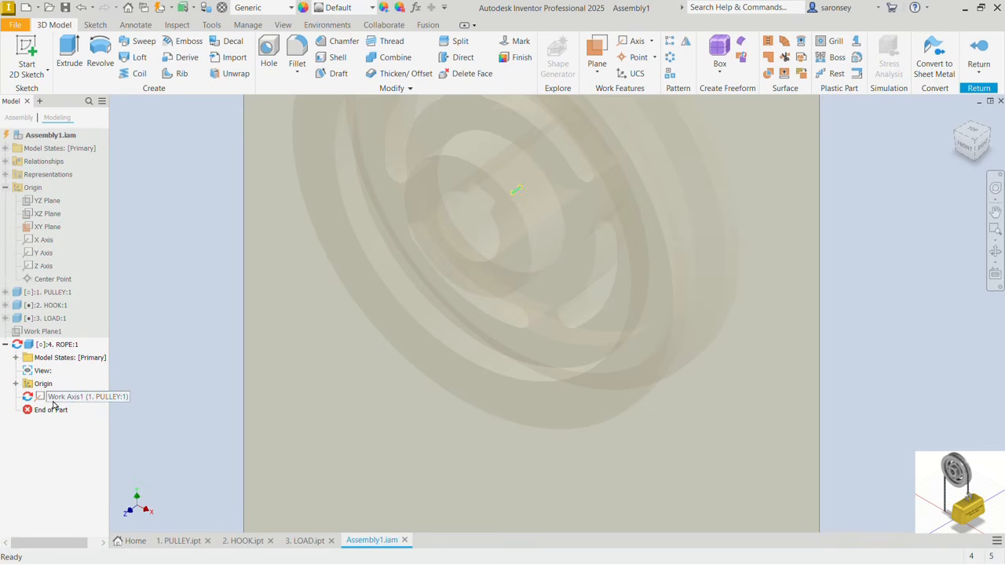
{"action": "scroll", "coordinate": [369, 363], "scroll_direction": "down", "scroll_amount": 3}
{"action": "scroll", "coordinate": [366, 363], "scroll_direction": "down", "scroll_amount": 5}
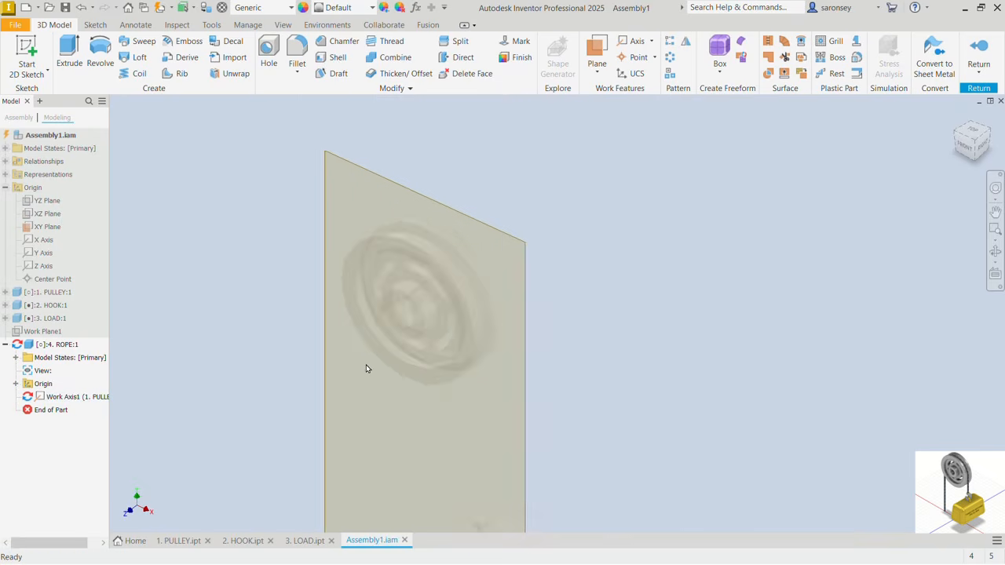
{"action": "middle_click_drag", "start_coordinate": [366, 364], "coordinate": [438, 274]}
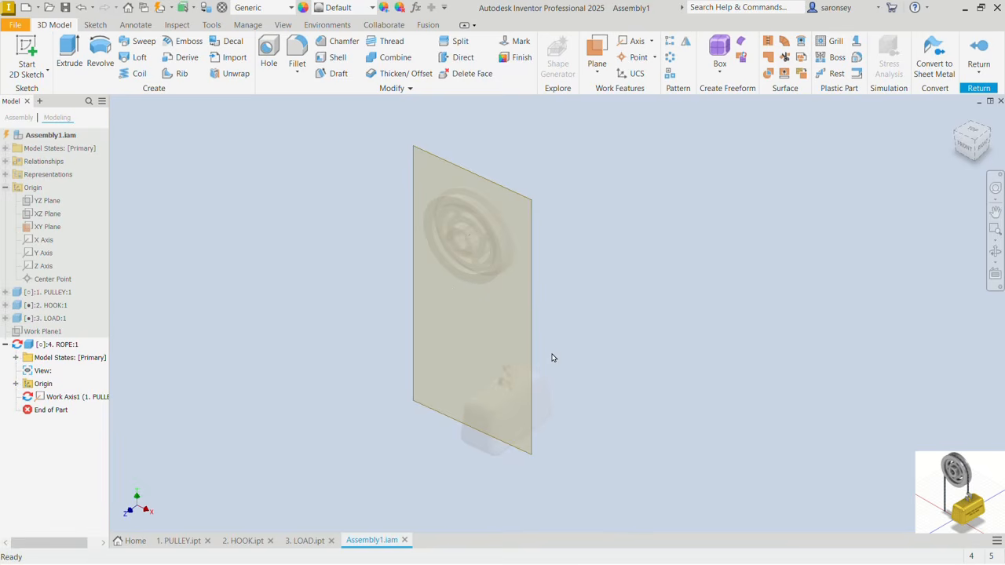
Step: Create a work plane in the rope part on the hook's top face with a 0 mm offset
{"action": "left_click", "coordinate": [598, 74]}
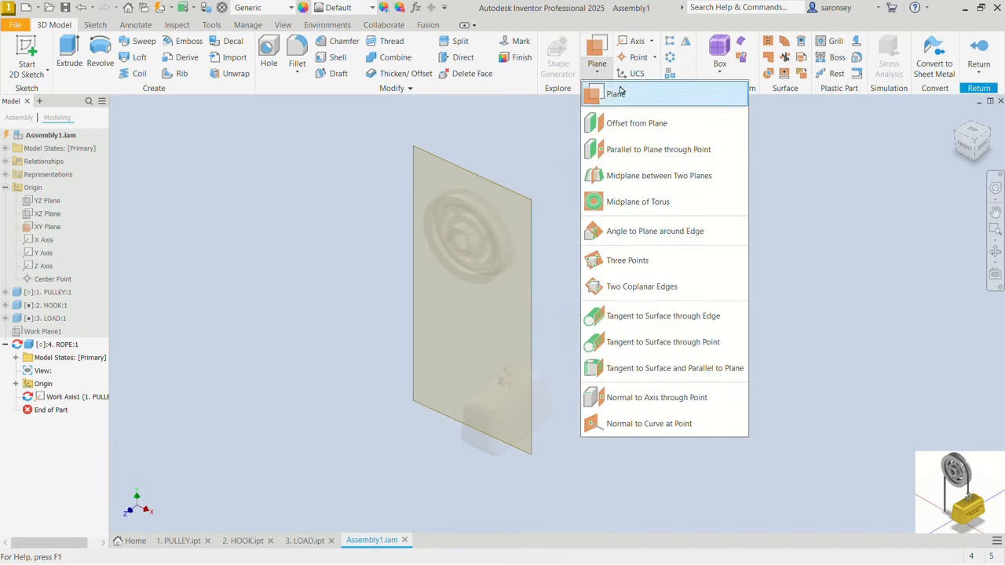
{"action": "left_click", "coordinate": [636, 123]}
{"action": "scroll", "coordinate": [518, 357], "scroll_direction": "up", "scroll_amount": 5}
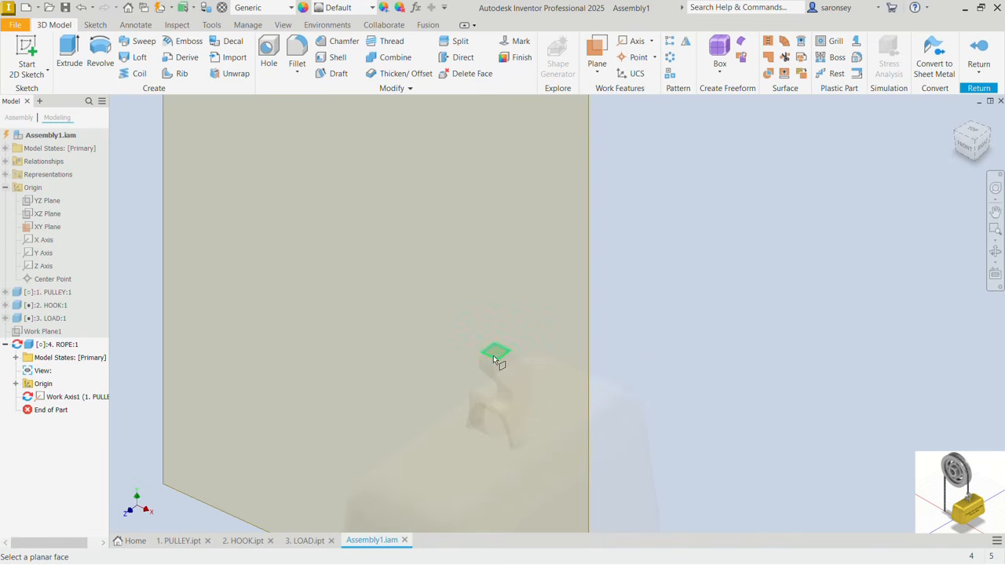
{"action": "left_click", "coordinate": [496, 357]}
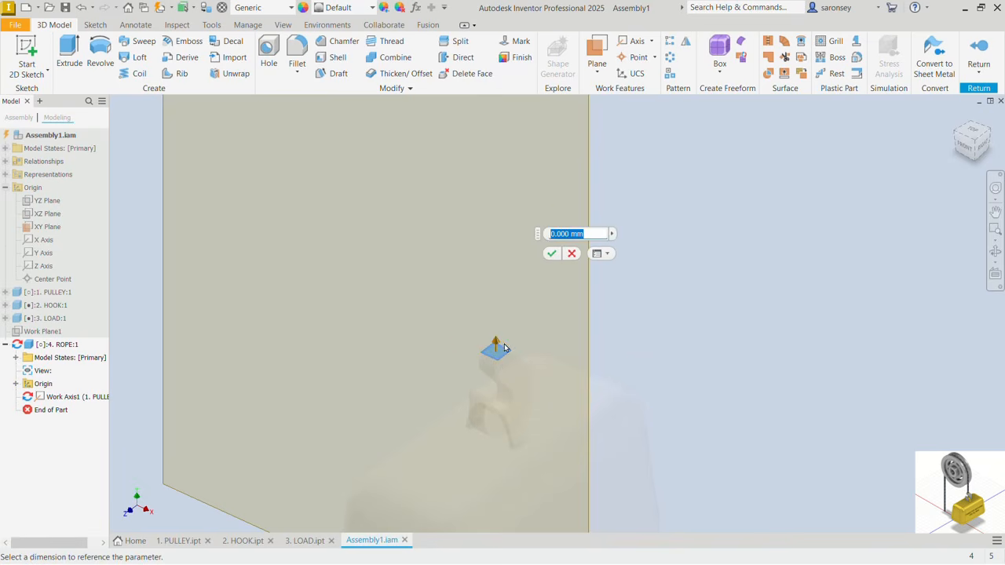
{"action": "left_click", "coordinate": [552, 254]}
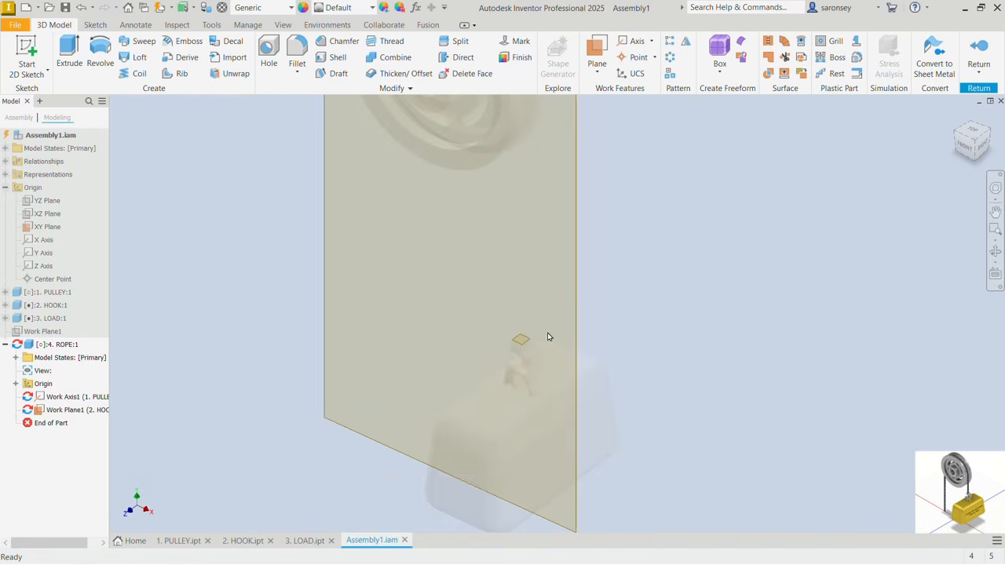
{"action": "middle_click_drag", "start_coordinate": [443, 113], "coordinate": [442, 240]}
{"action": "key", "text": "F6"}
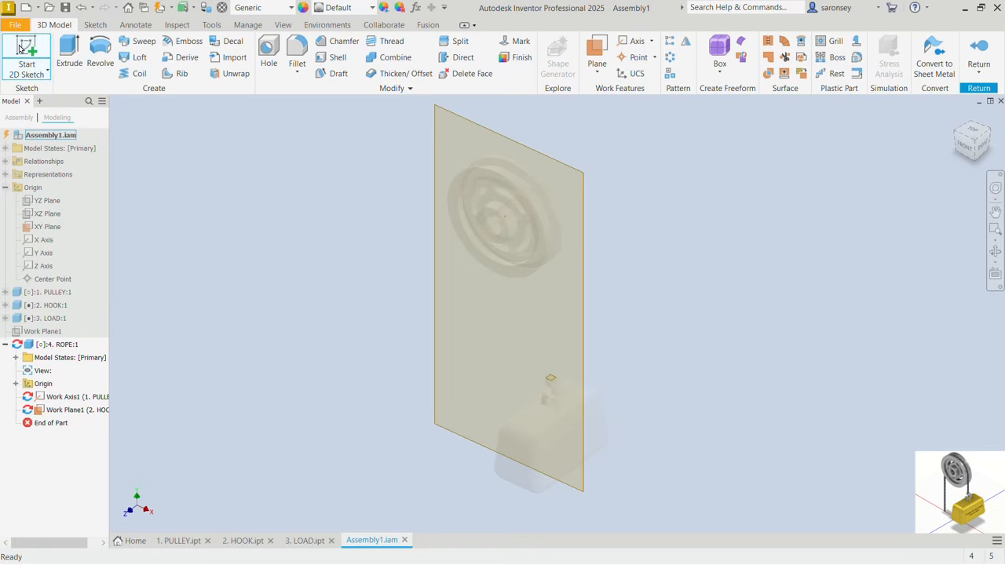
Step: Start a 2D sketch on the rope part's own XY plane
{"action": "left_click", "coordinate": [18, 48]}
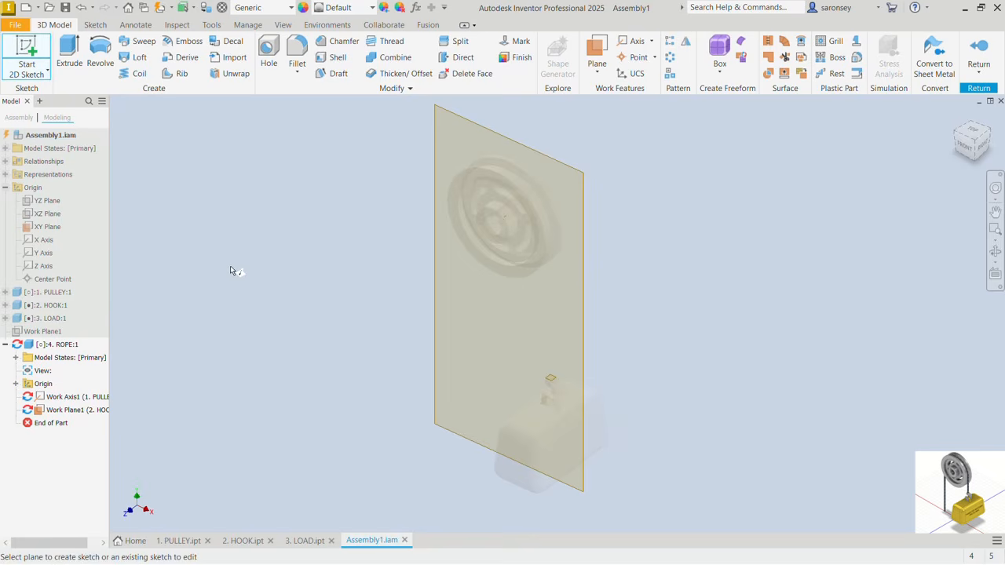
{"action": "left_click", "coordinate": [15, 384]}
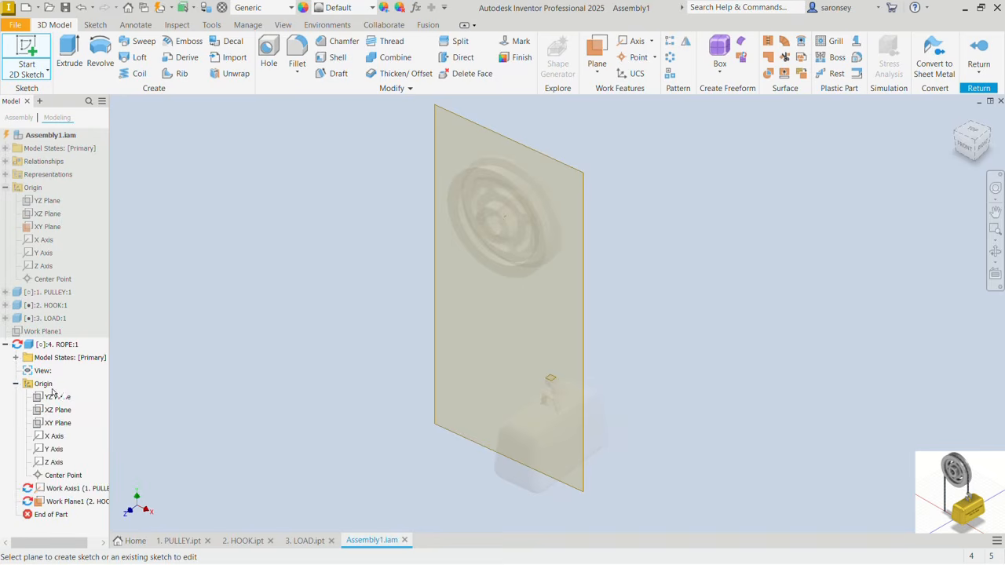
{"action": "left_click", "coordinate": [60, 427]}
{"action": "mouse_move", "coordinate": [469, 419]}
{"action": "middle_mouse_down"}
{"action": "mouse_move", "coordinate": [389, 291]}
{"action": "mouse_move", "coordinate": [369, 308]}
{"action": "middle_mouse_up"}
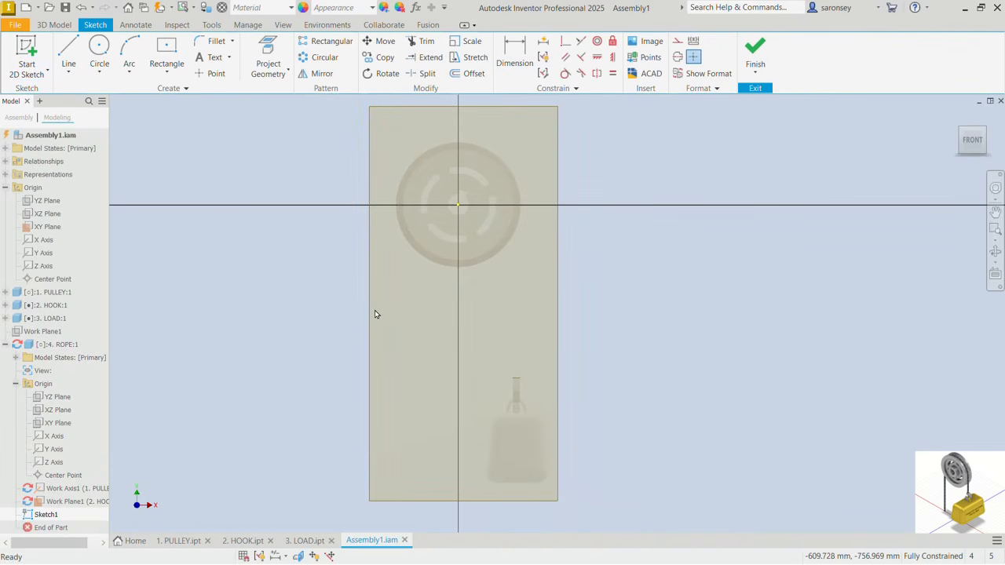
Step: Sketch the rope path: a vertical line up to the horizontal axis, a tangent half-circle arc over the pulley, and a vertical line down towards the hook
{"action": "left_click", "coordinate": [69, 53]}
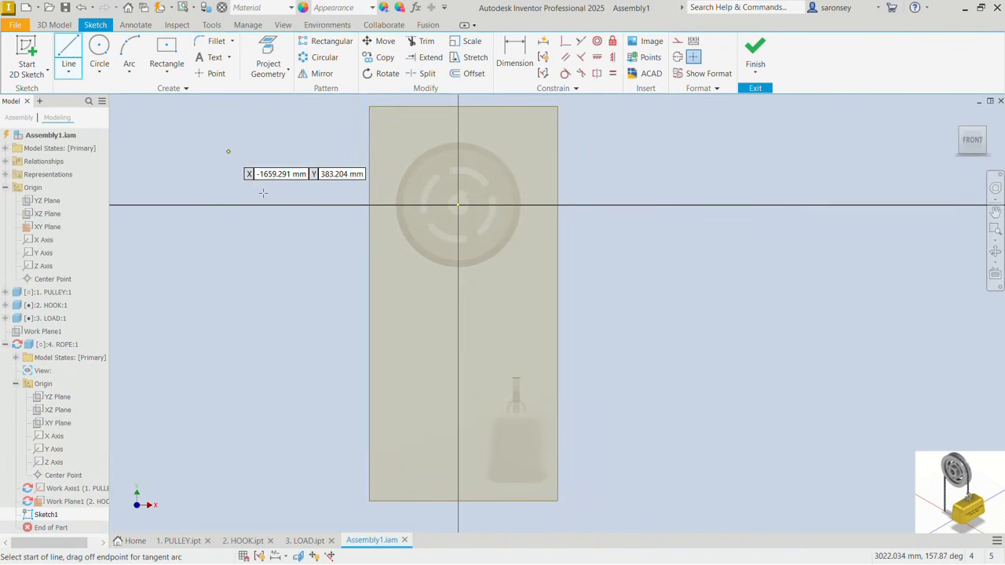
{"action": "left_click", "coordinate": [399, 307]}
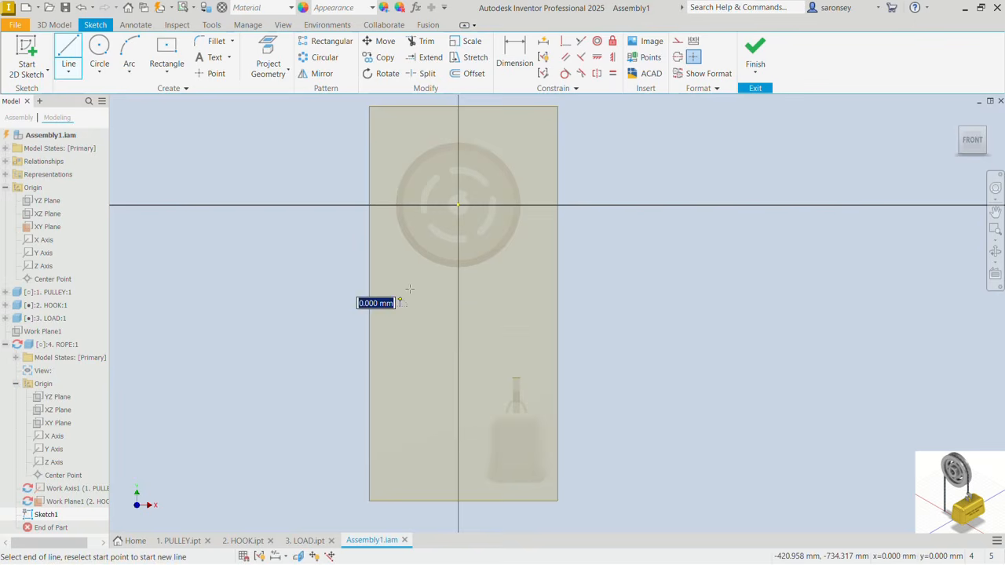
{"action": "left_click", "coordinate": [400, 204]}
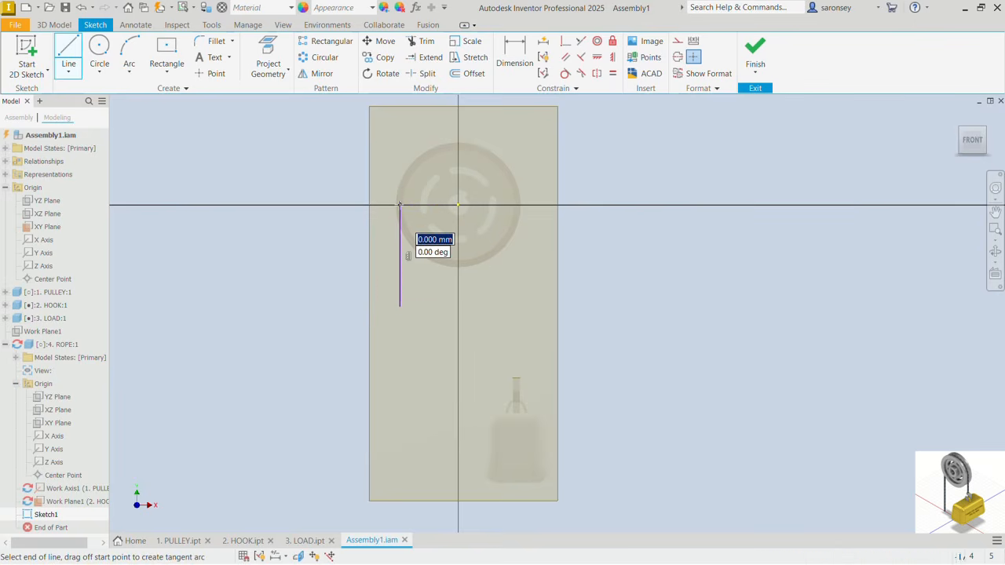
{"action": "left_click_drag", "start_coordinate": [430, 139], "coordinate": [518, 206]}
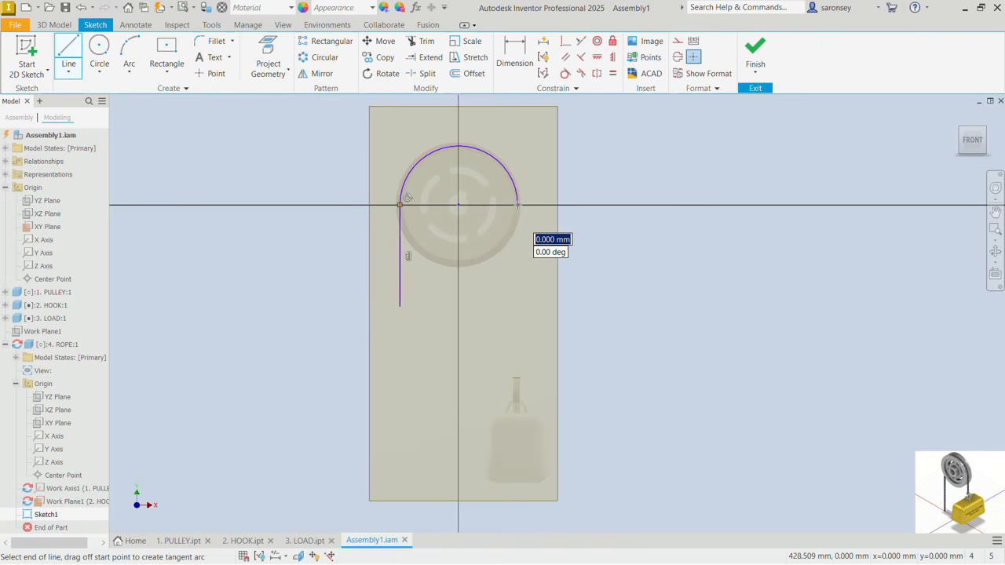
{"action": "left_click", "coordinate": [517, 366]}
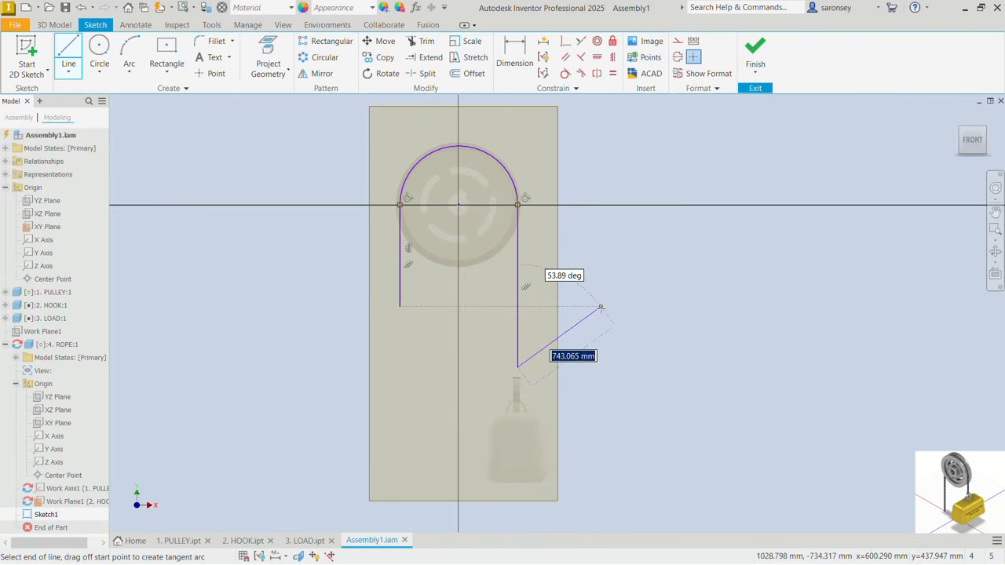
{"action": "right_click", "coordinate": [600, 306]}
{"action": "left_click", "coordinate": [641, 311]}
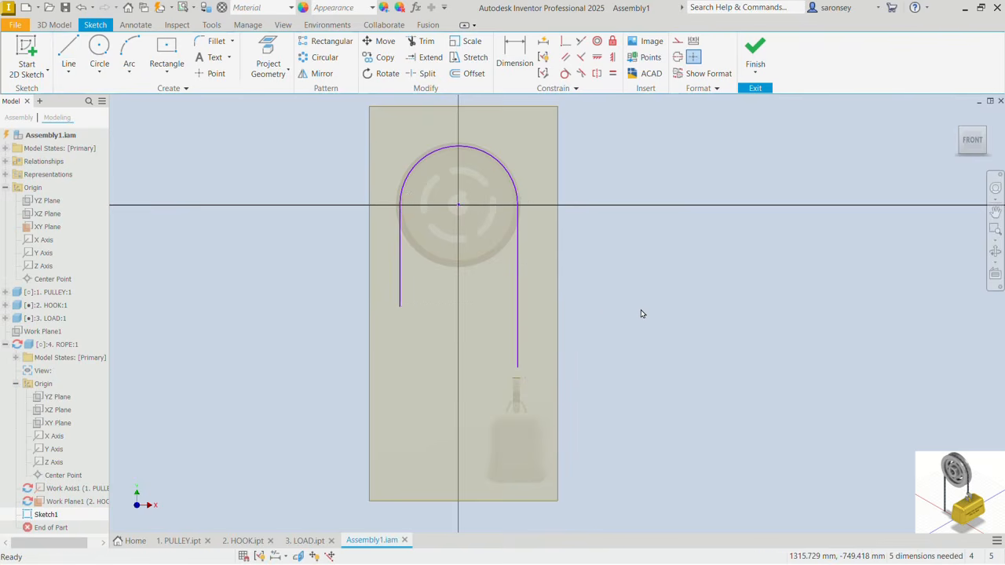
Step: Dimension the arc over the pulley with a radius of 420 mm
{"action": "left_click", "coordinate": [514, 55]}
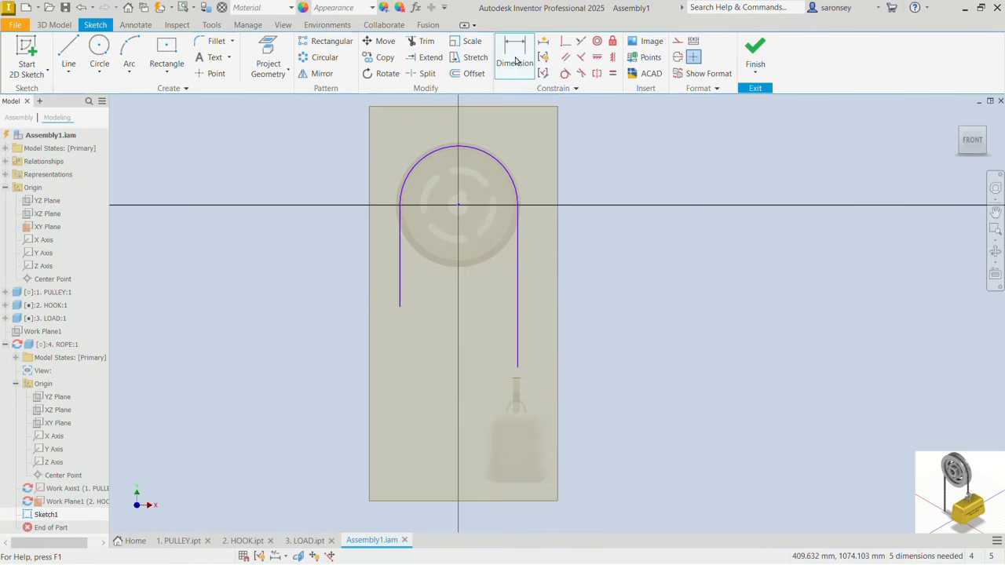
{"action": "left_click", "coordinate": [511, 179]}
{"action": "left_click", "coordinate": [550, 161]}
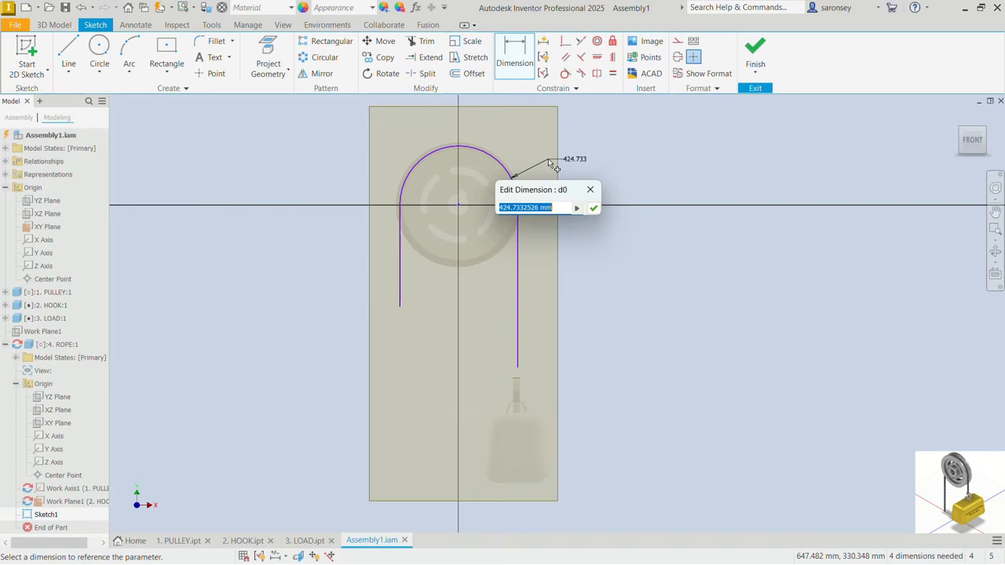
{"action": "type", "text": "420"}
{"action": "key", "text": "Return"}
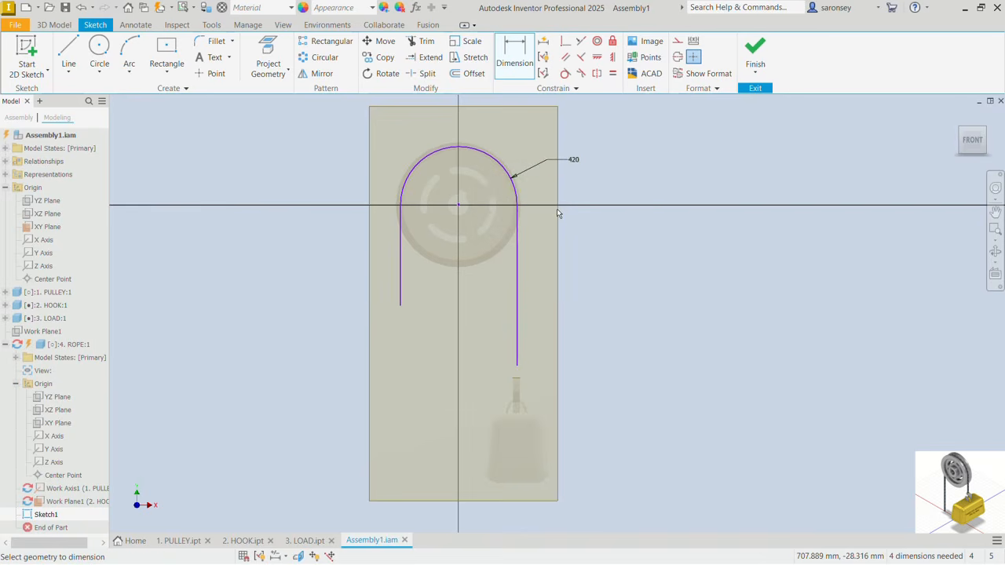
{"action": "key", "text": "Escape"}
Step: Project the work plane on the hook's top face into the sketch as reference geometry
{"action": "key", "text": "p"}
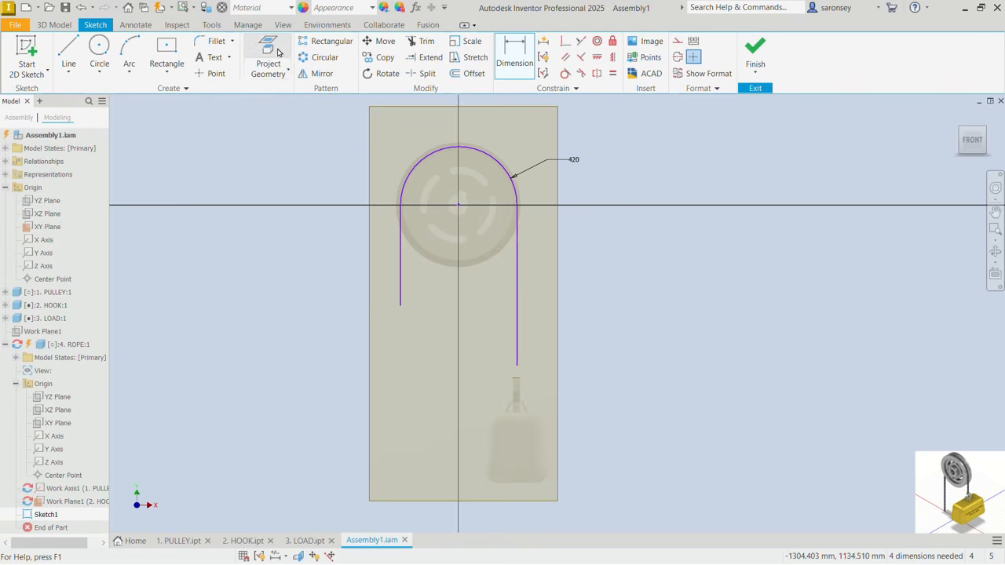
{"action": "scroll", "coordinate": [524, 382], "scroll_direction": "up", "scroll_amount": 3}
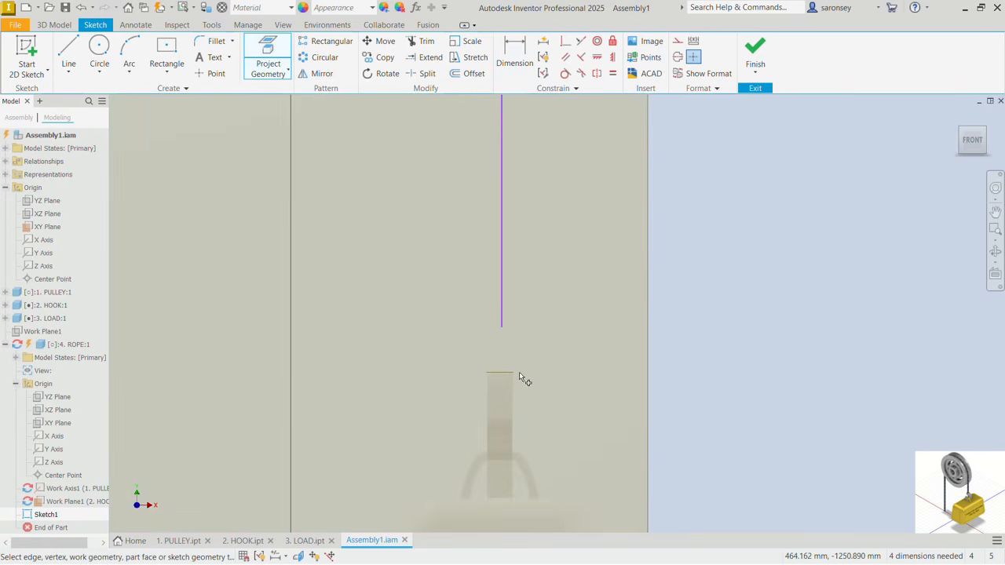
{"action": "left_click", "coordinate": [508, 377]}
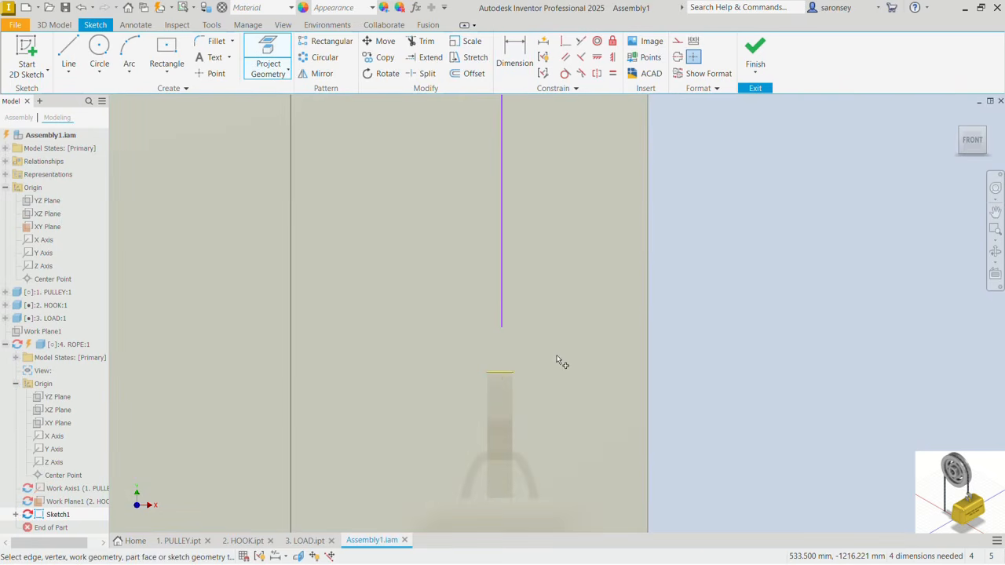
{"action": "scroll", "coordinate": [558, 364], "scroll_direction": "down", "scroll_amount": 3}
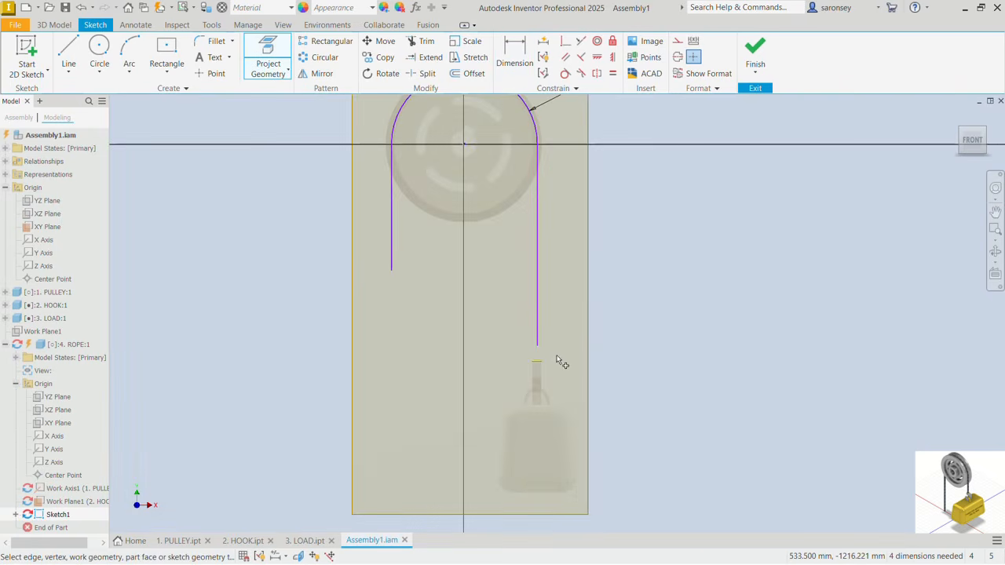
Step: Make the lower endpoint of the hook-side vertical line coincident with the projected work plane line
{"action": "left_click", "coordinate": [565, 44]}
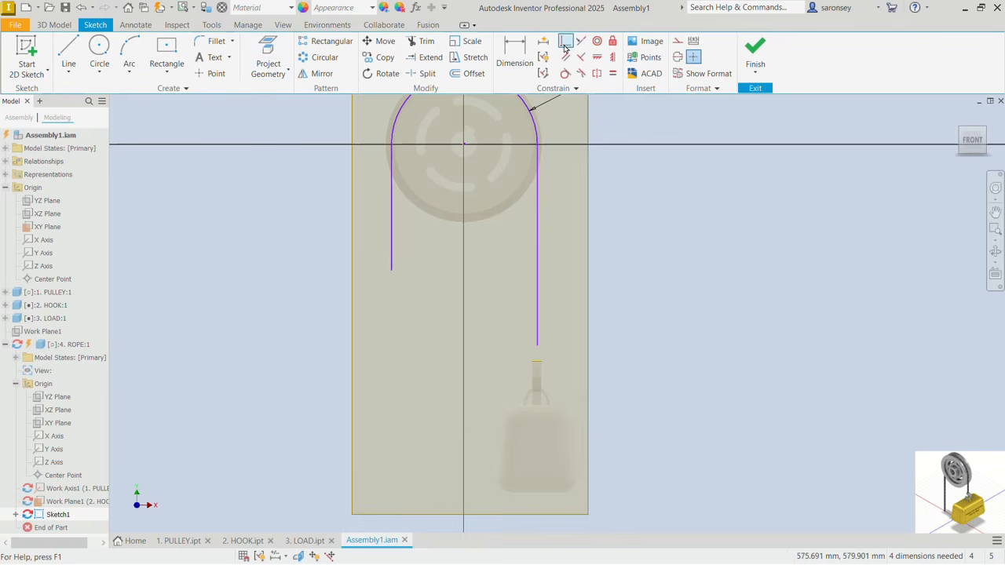
{"action": "left_click", "coordinate": [538, 343]}
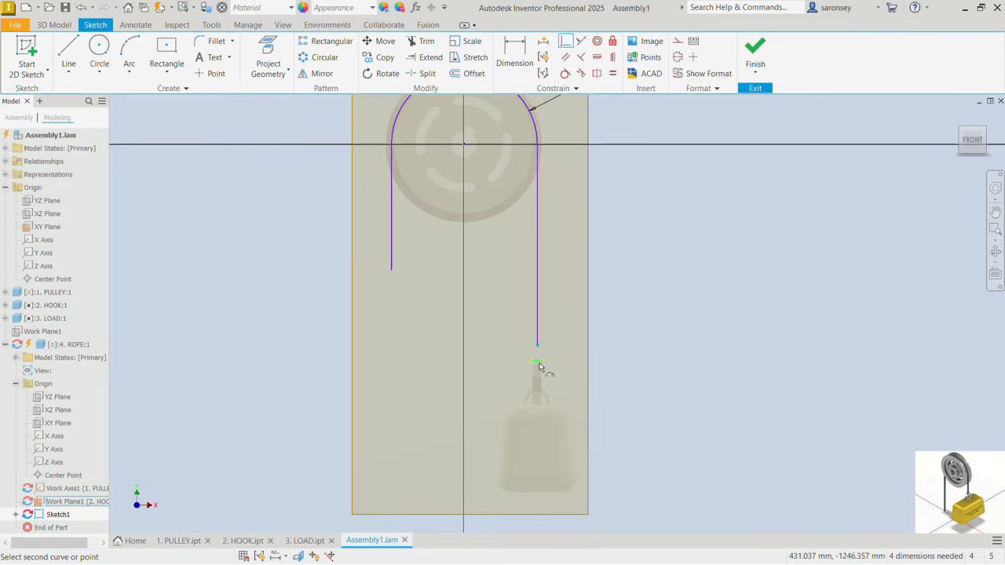
{"action": "scroll", "coordinate": [538, 357], "scroll_direction": "up", "scroll_amount": 3}
{"action": "left_click", "coordinate": [540, 335]}
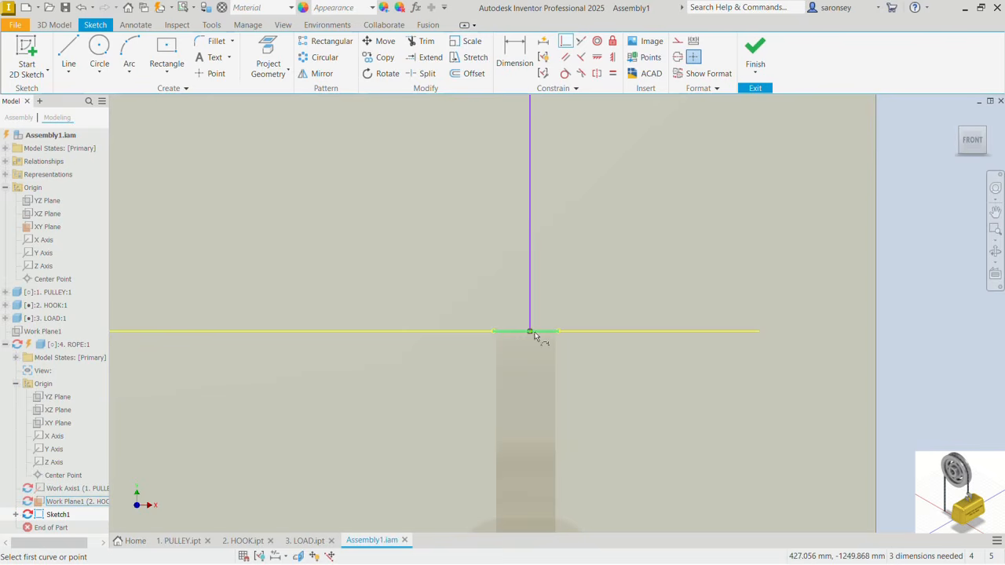
{"action": "scroll", "coordinate": [552, 311], "scroll_direction": "down", "scroll_amount": 4}
{"action": "middle_click_drag", "start_coordinate": [578, 242], "coordinate": [543, 309]}
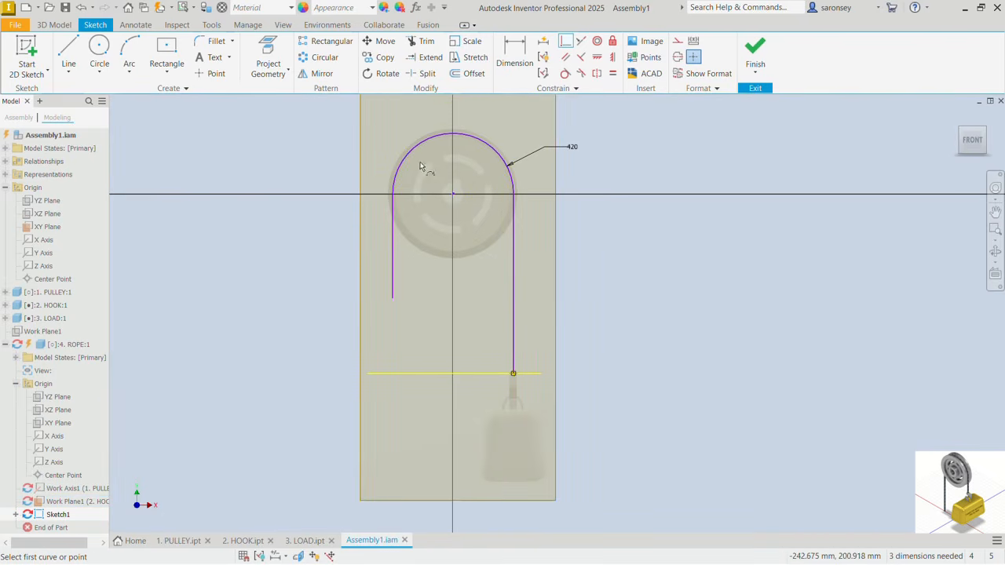
Step: Dimension the length of the hook-side vertical line, accepting the proposed value
{"action": "left_click", "coordinate": [515, 58]}
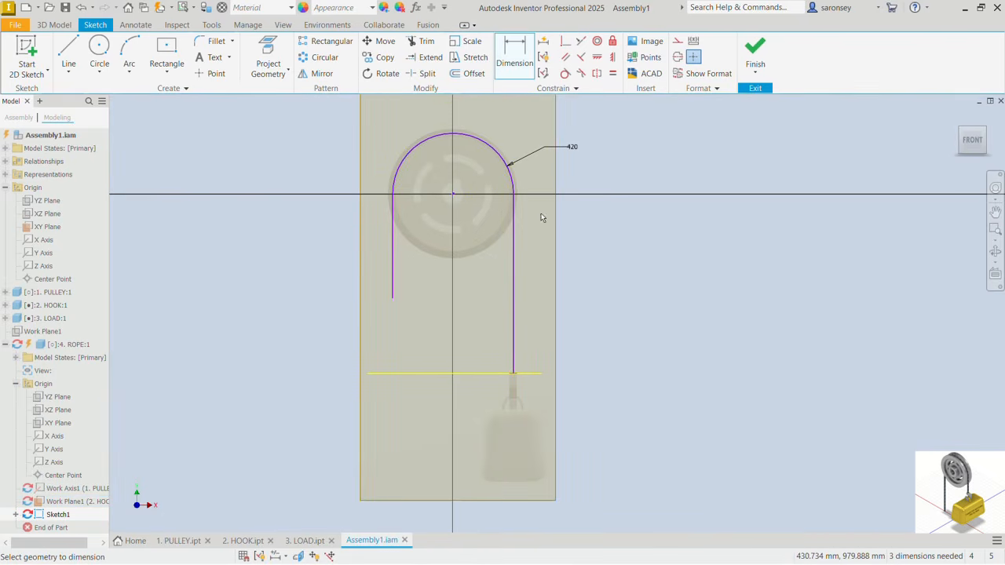
{"action": "left_click", "coordinate": [514, 270]}
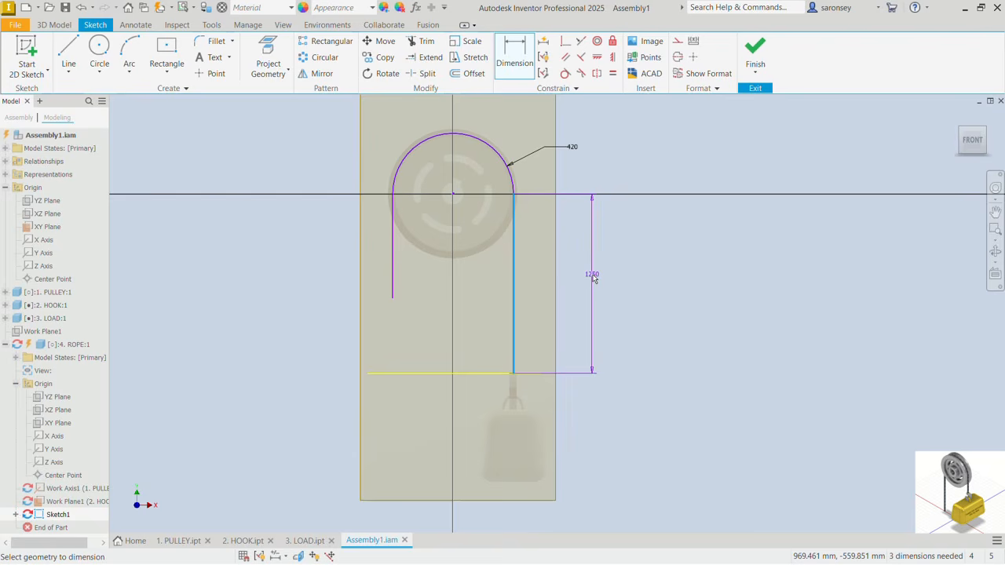
{"action": "left_click", "coordinate": [593, 278]}
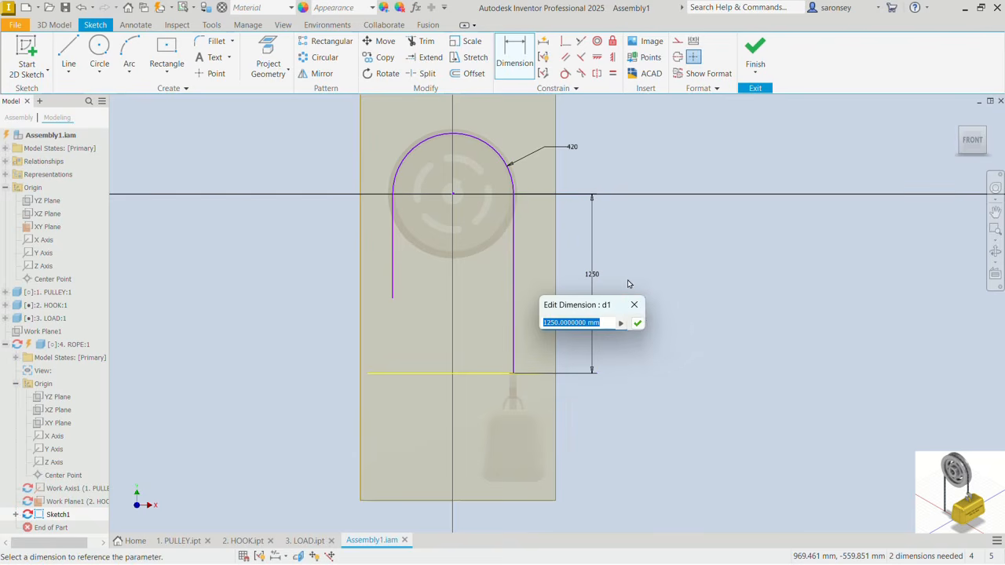
{"action": "left_click", "coordinate": [637, 321]}
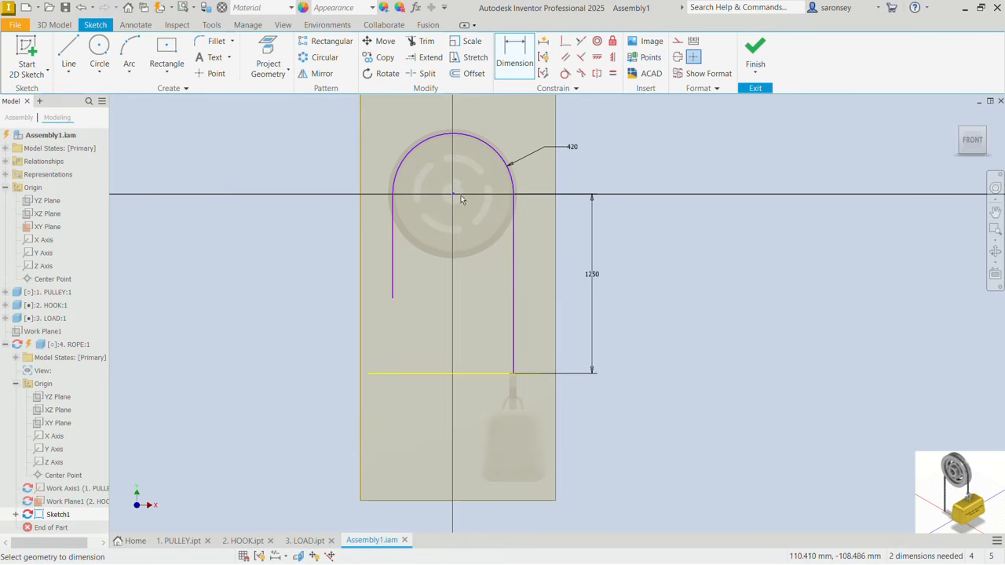
Step: Try to make the arc's centre point coincident with the sketch origin while the hook-side line's length dimension is in place
{"action": "scroll", "coordinate": [453, 190], "scroll_direction": "up", "scroll_amount": 6}
{"action": "middle_click_drag", "start_coordinate": [456, 201], "coordinate": [502, 216]}
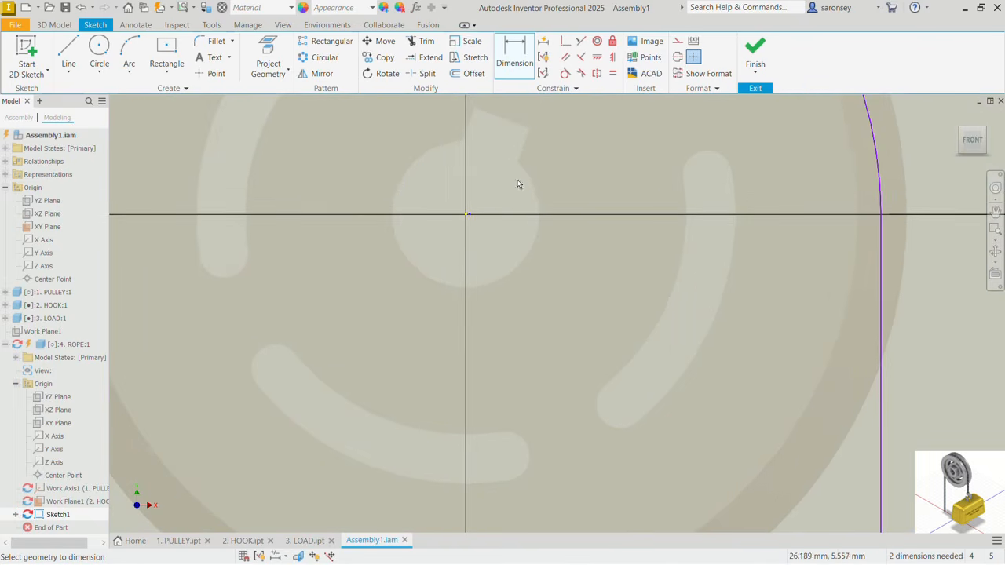
{"action": "left_click", "coordinate": [567, 44]}
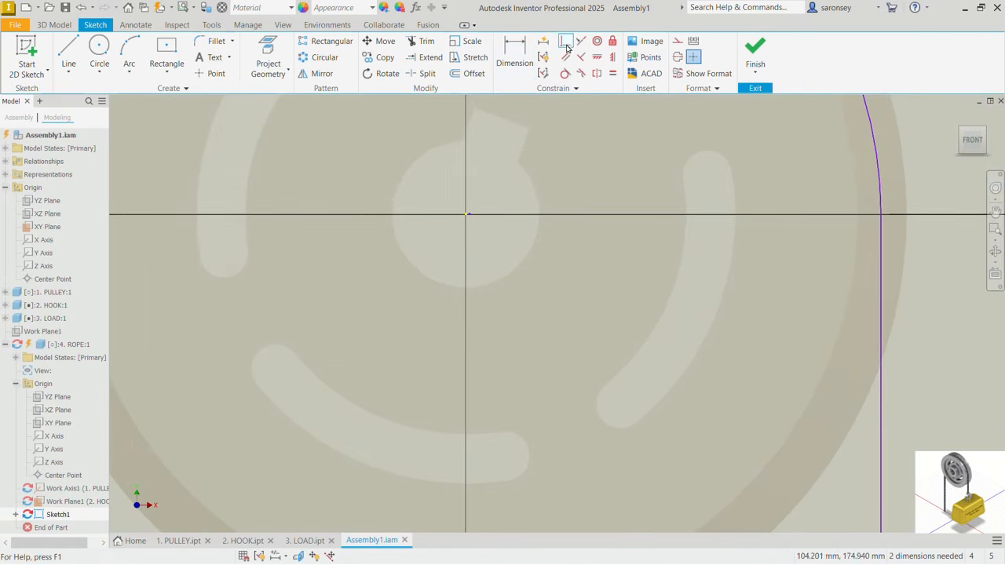
{"action": "left_click", "coordinate": [471, 219]}
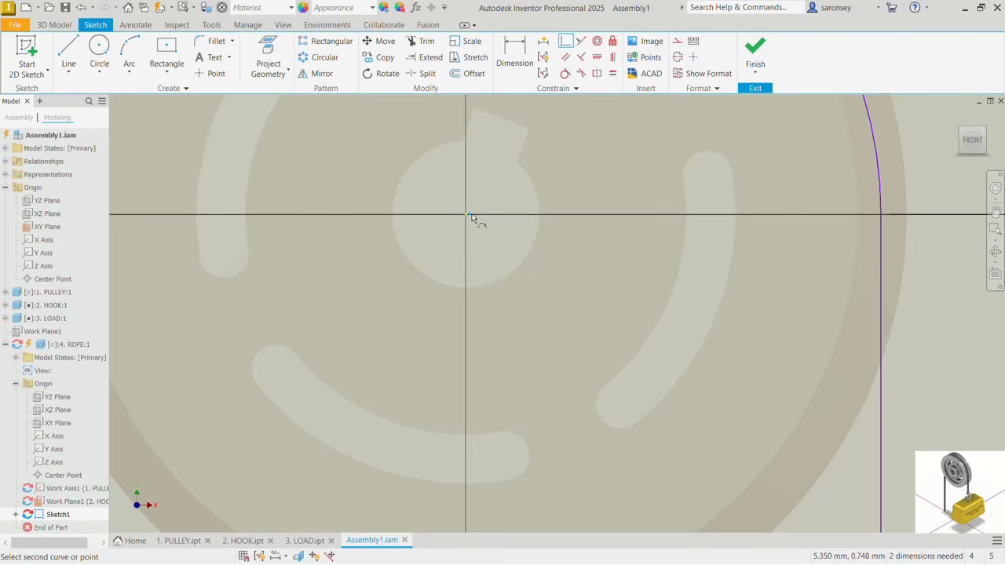
{"action": "left_click", "coordinate": [466, 216]}
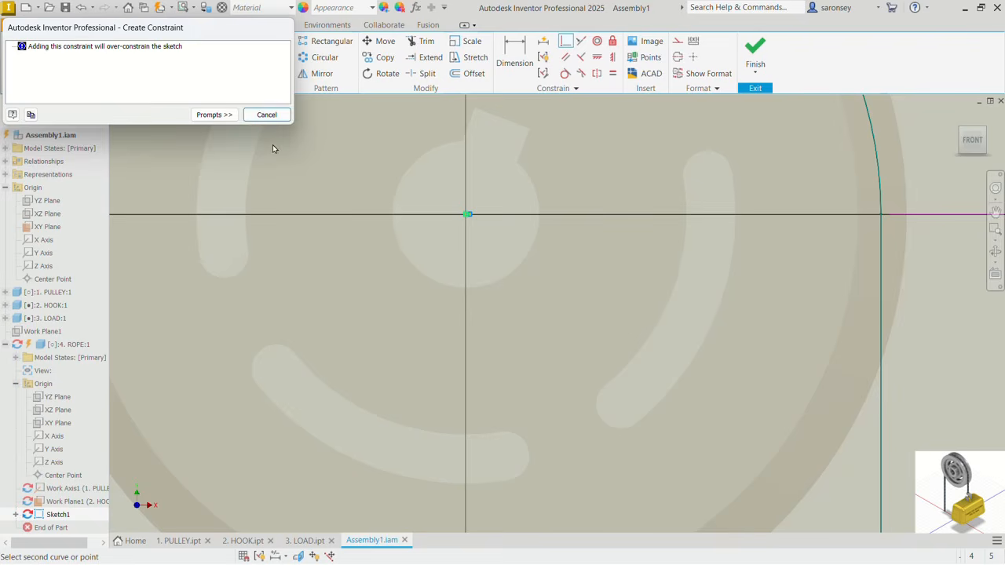
{"action": "left_click", "coordinate": [263, 117]}
{"action": "scroll", "coordinate": [426, 231], "scroll_direction": "down", "scroll_amount": 6}
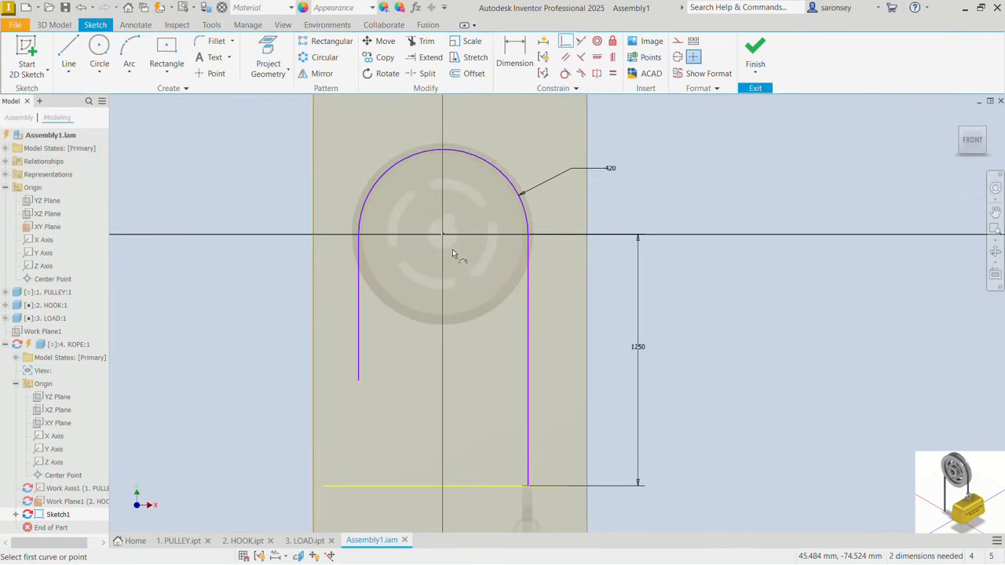
{"action": "middle_click_drag", "start_coordinate": [452, 253], "coordinate": [429, 208]}
{"action": "right_click", "coordinate": [654, 295]}
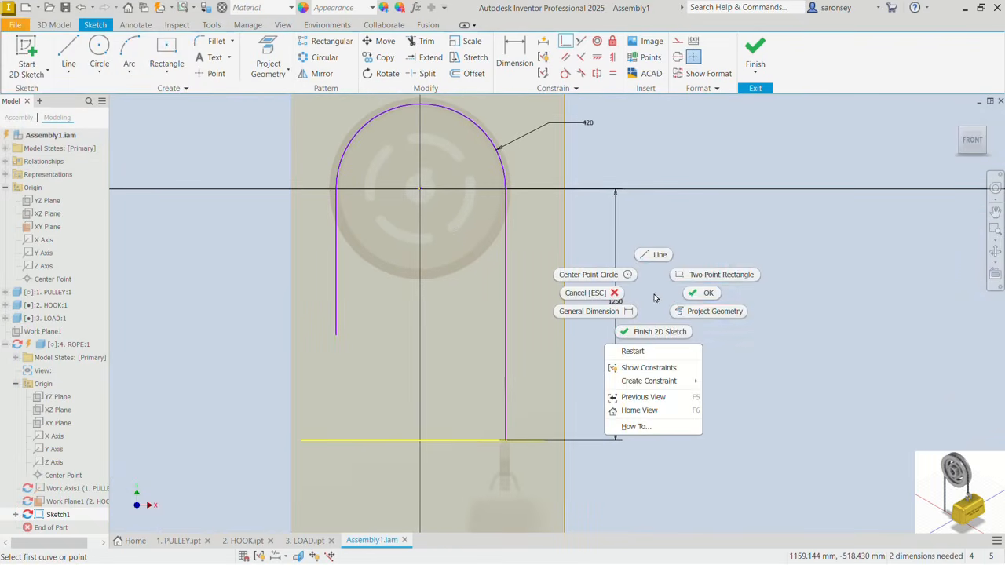
{"action": "left_click", "coordinate": [704, 293]}
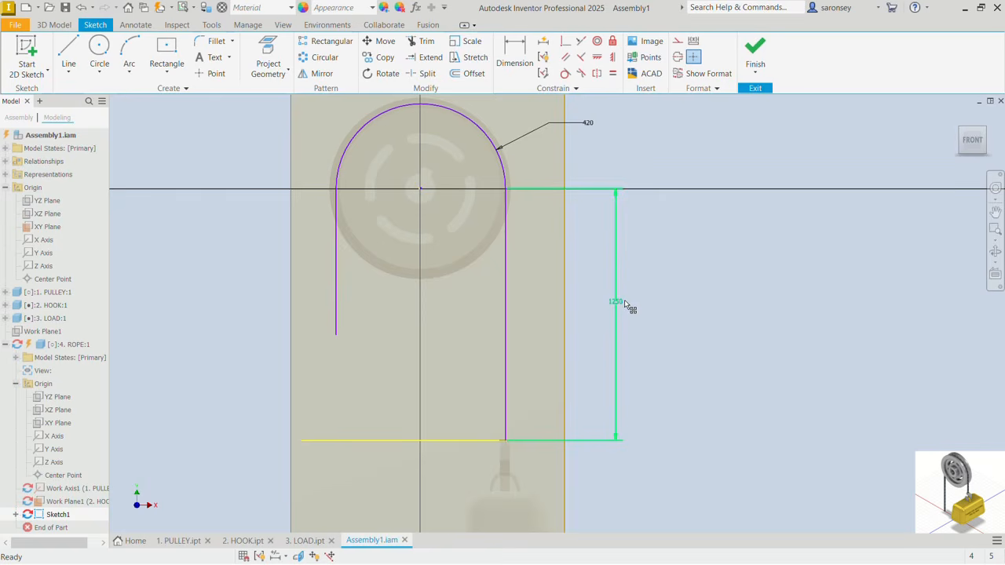
Step: Remove the hook-side line's length dimension and make the arc's centre point coincident with the sketch origin
{"action": "left_click", "coordinate": [565, 41]}
{"action": "scroll", "coordinate": [416, 200], "scroll_direction": "down", "scroll_amount": 5}
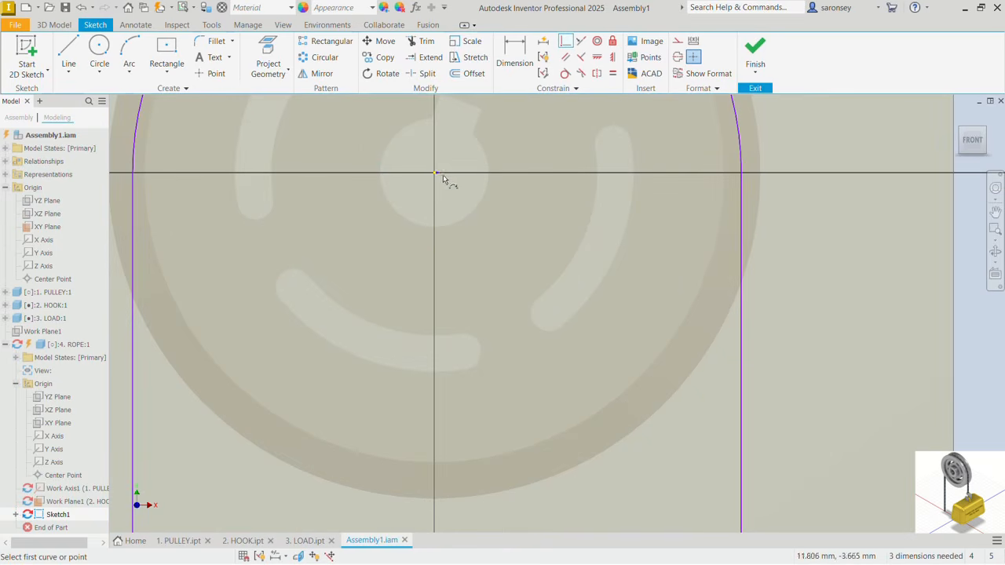
{"action": "left_click", "coordinate": [437, 172]}
{"action": "left_click", "coordinate": [434, 175]}
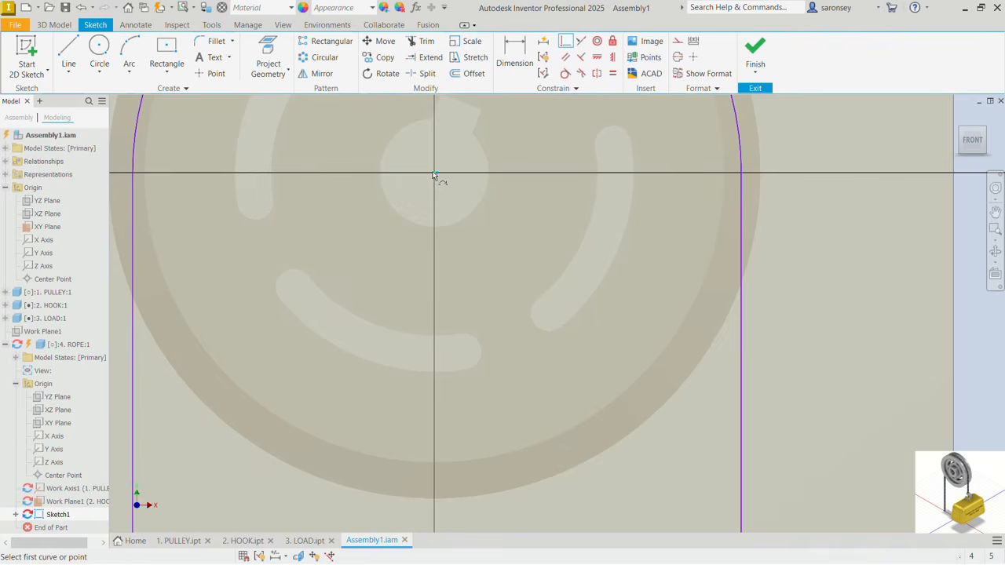
{"action": "scroll", "coordinate": [459, 208], "scroll_direction": "up", "scroll_amount": 5}
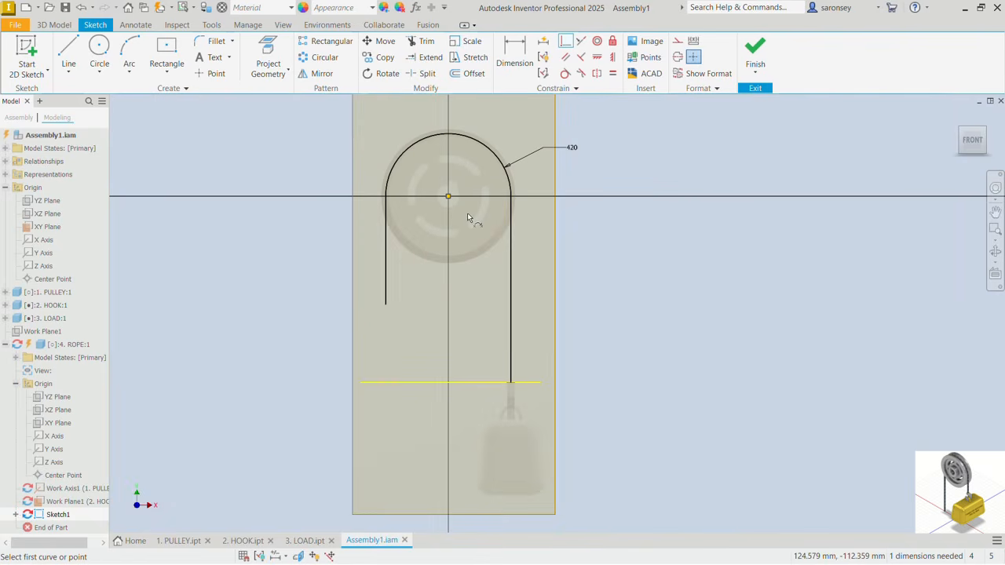
Step: Add a driven reference dimension for the length of the hook-side vertical line
{"action": "left_click", "coordinate": [512, 56]}
{"action": "left_click", "coordinate": [512, 277]}
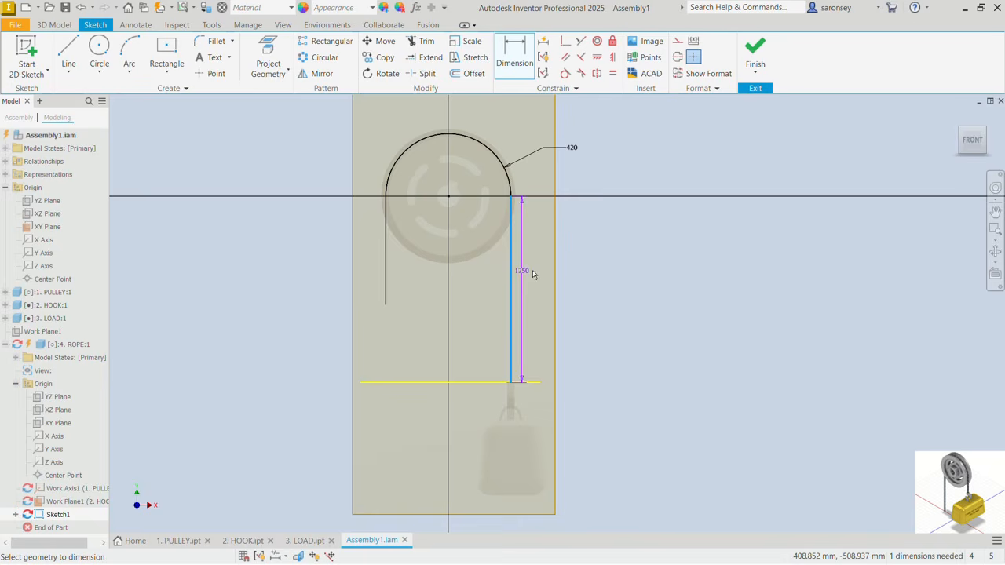
{"action": "left_click", "coordinate": [585, 281]}
{"action": "left_click", "coordinate": [270, 114]}
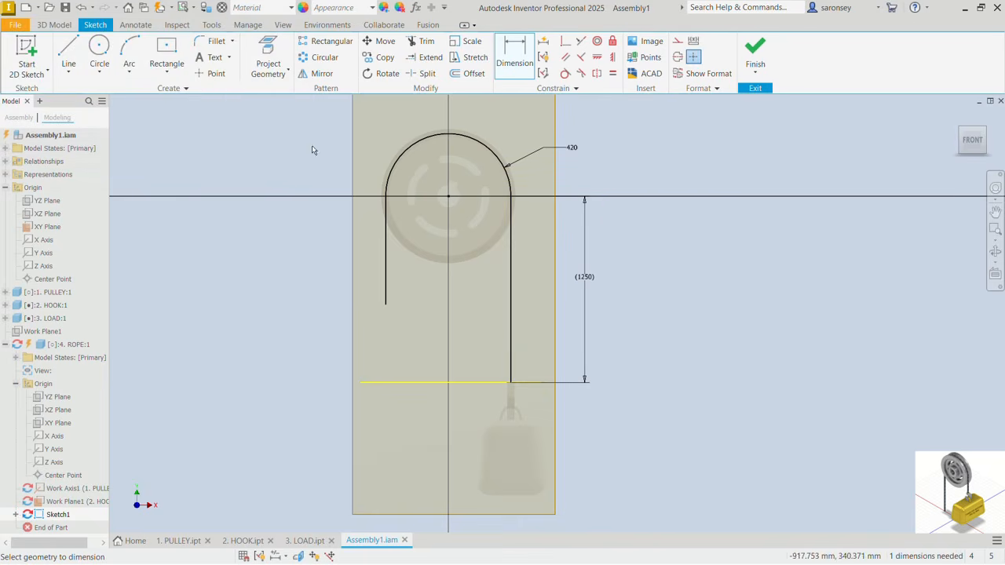
Step: Dimension the free-end vertical line as 2000-d2, referencing the hook-side line's driven length, and finish the path sketch
{"action": "left_click", "coordinate": [386, 239]}
{"action": "left_click", "coordinate": [322, 270]}
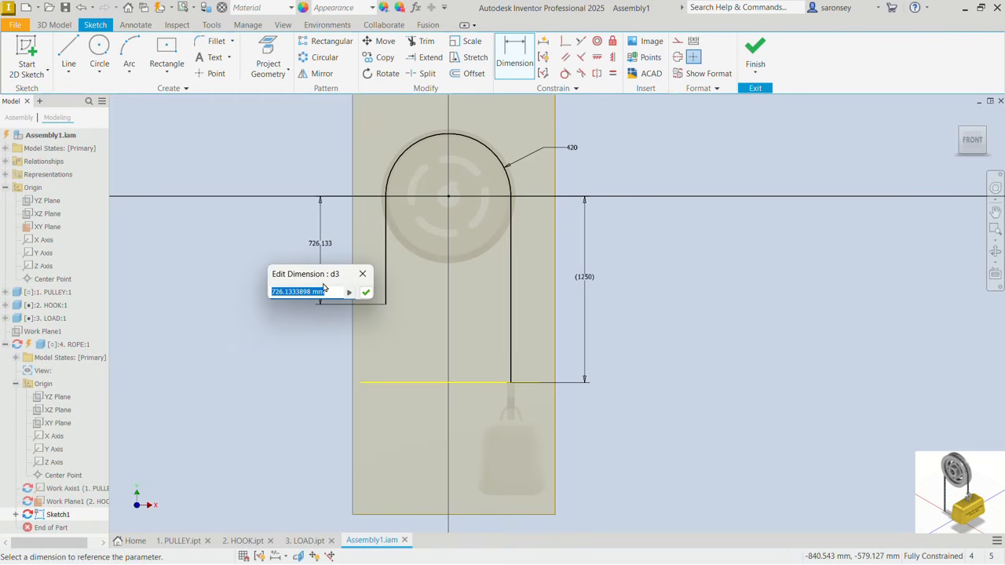
{"action": "type", "text": "2000-"}
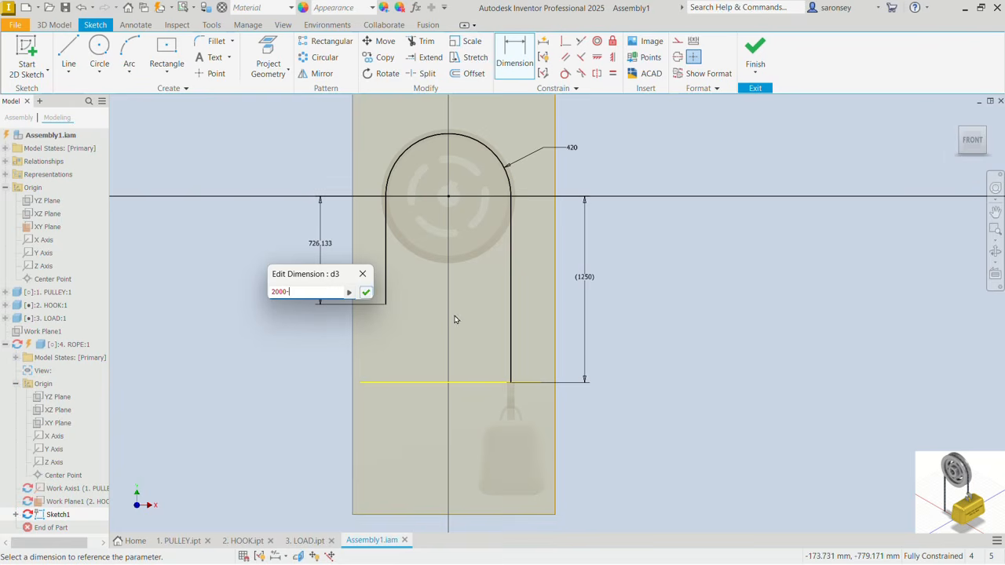
{"action": "left_click", "coordinate": [585, 284]}
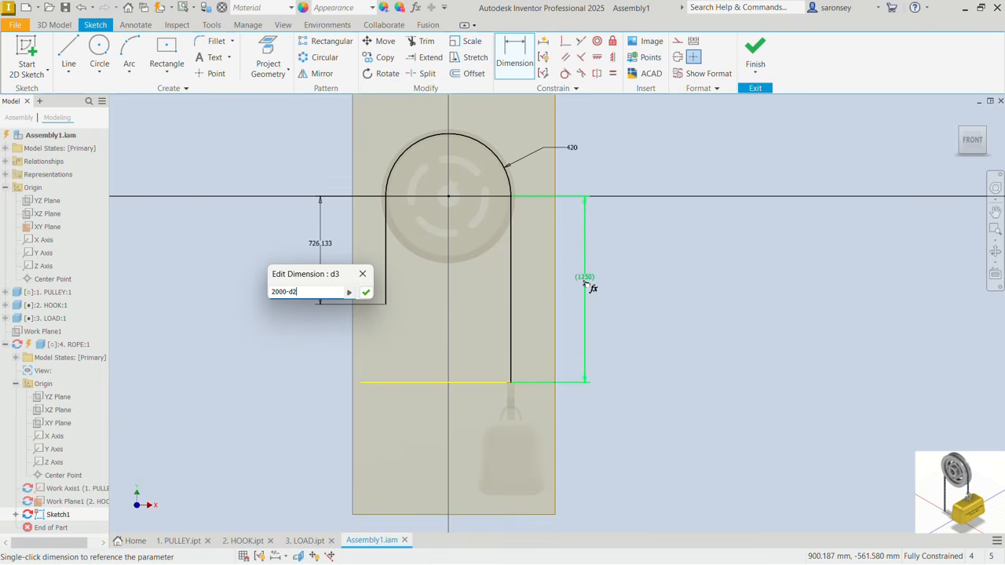
{"action": "mouse_move", "coordinate": [280, 302]}
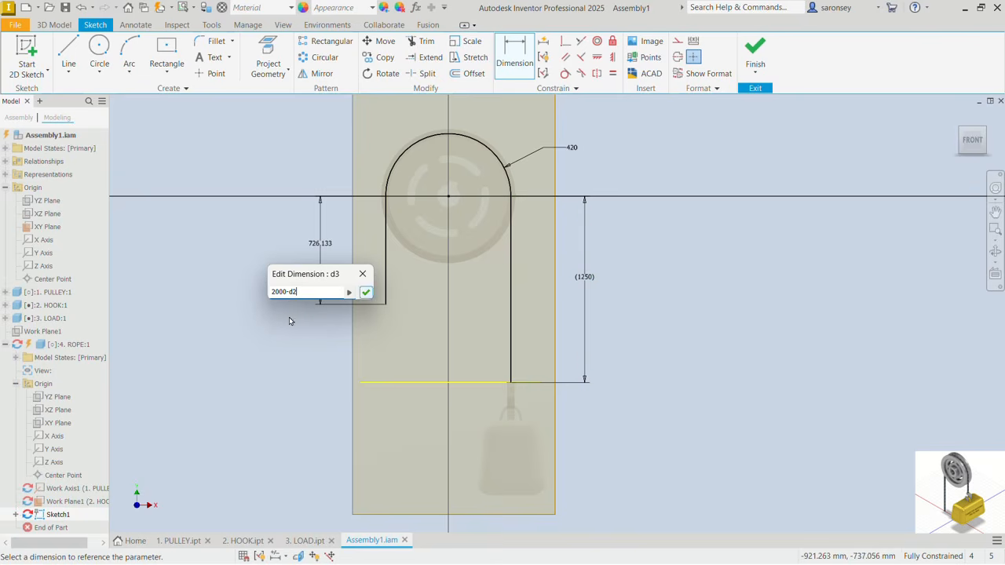
{"action": "left_click", "coordinate": [365, 292]}
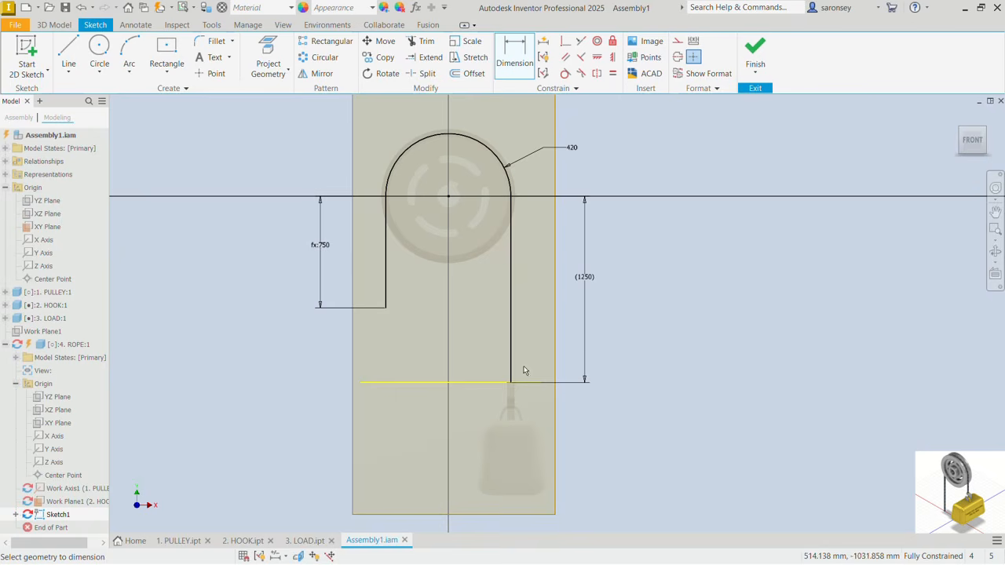
{"action": "key", "text": "F6"}
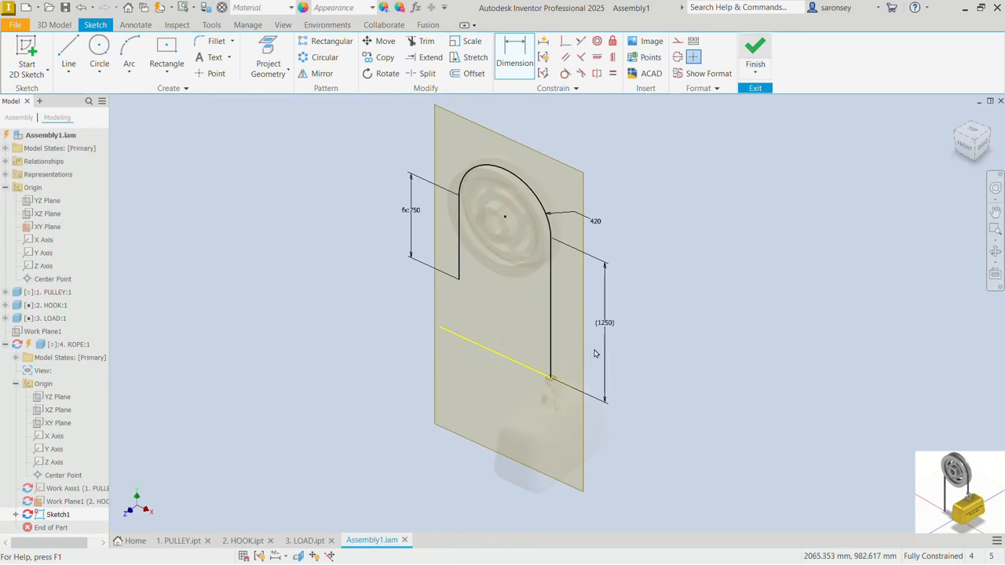
{"action": "key", "text": "s"}
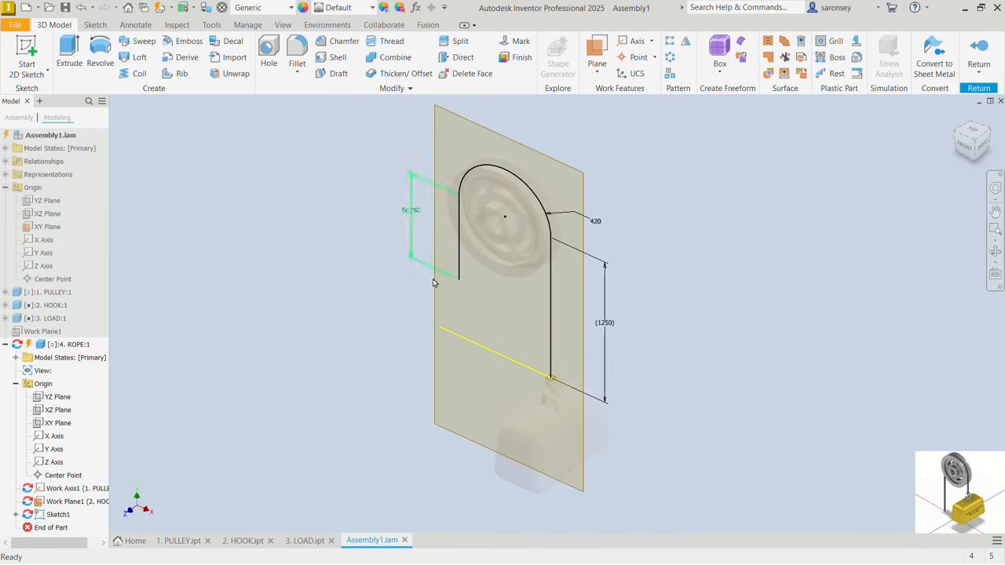
Step: Start a new sketch on the work plane at the top of the hook and project the hook's square top face
{"action": "scroll", "coordinate": [556, 383], "scroll_direction": "down", "scroll_amount": 5}
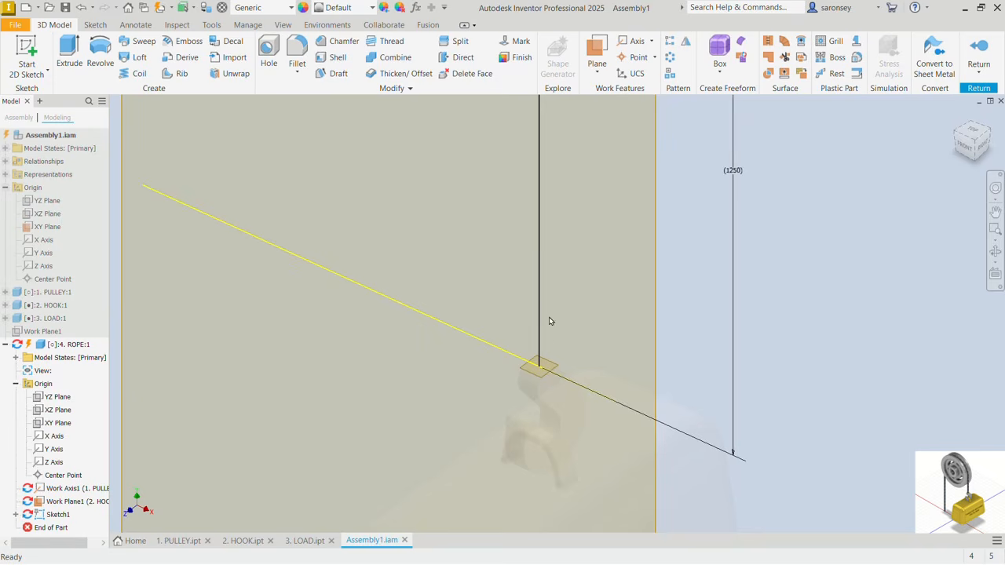
{"action": "scroll", "coordinate": [543, 355], "scroll_direction": "down", "scroll_amount": 2}
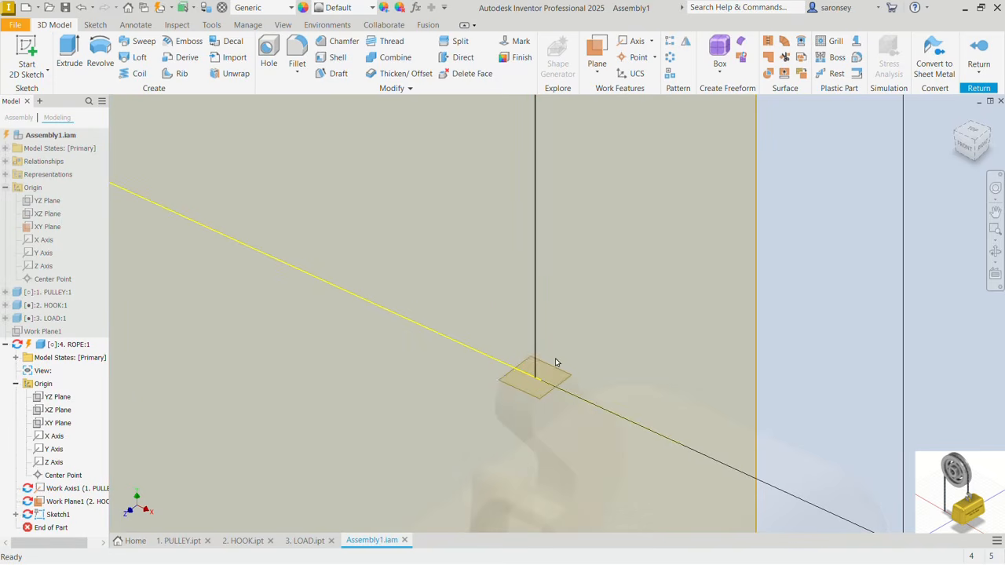
{"action": "left_click", "coordinate": [558, 366]}
{"action": "key", "text": "s"}
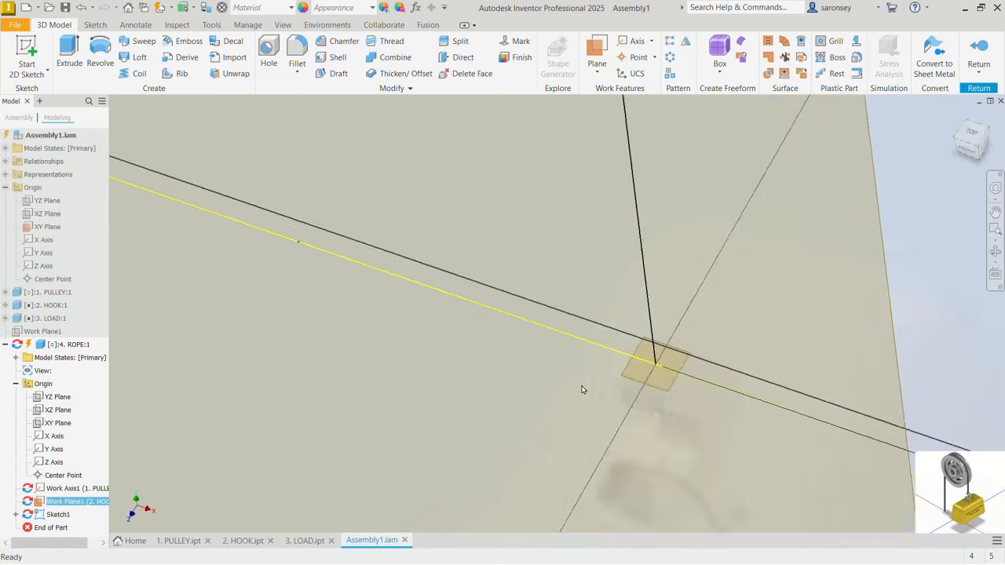
{"action": "mouse_move", "coordinate": [953, 326]}
{"action": "middle_mouse_down"}
{"action": "mouse_move", "coordinate": [640, 333]}
{"action": "mouse_move", "coordinate": [624, 344]}
{"action": "middle_mouse_up"}
{"action": "scroll", "coordinate": [640, 336], "scroll_direction": "down", "scroll_amount": 5}
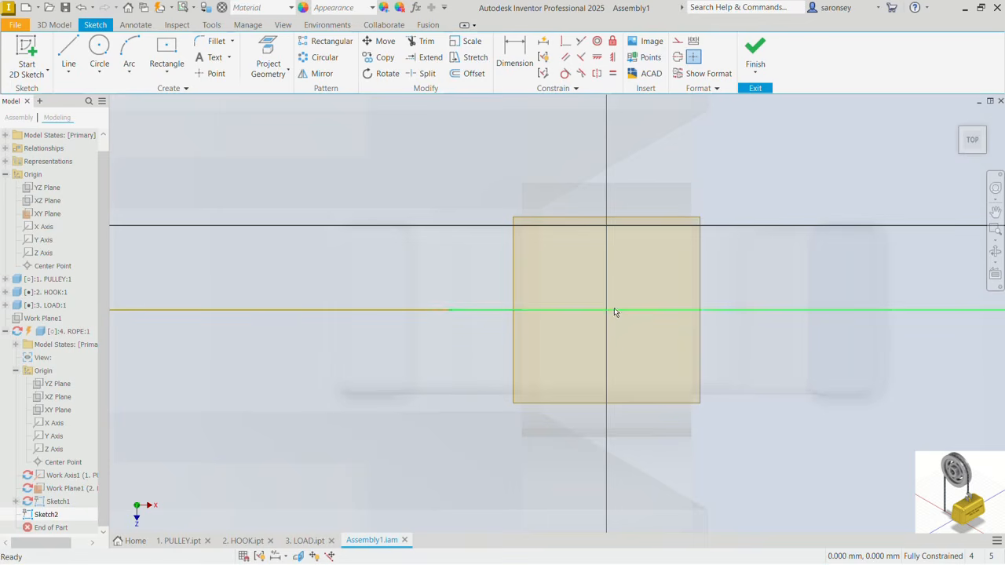
{"action": "left_click", "coordinate": [269, 61]}
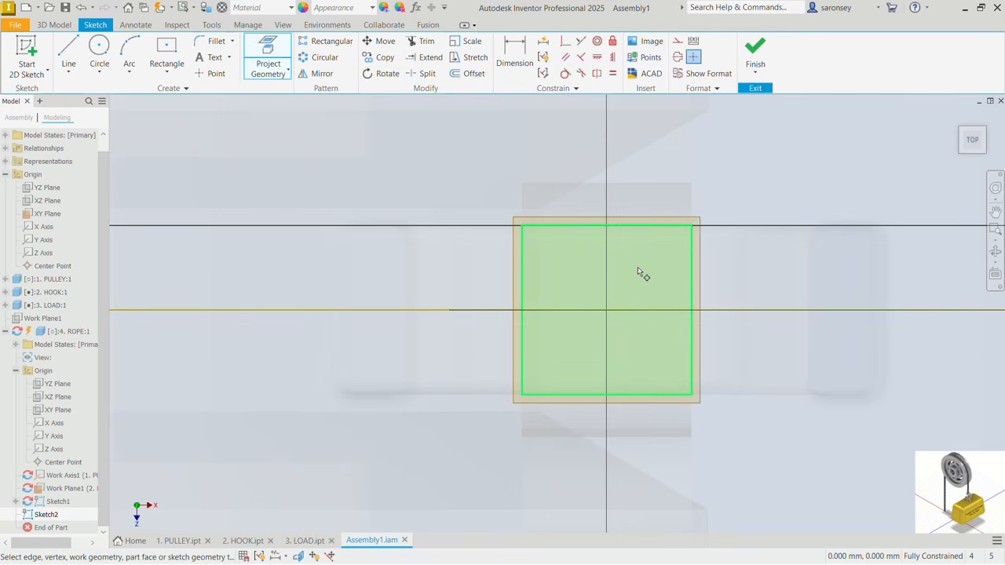
{"action": "left_click", "coordinate": [653, 300]}
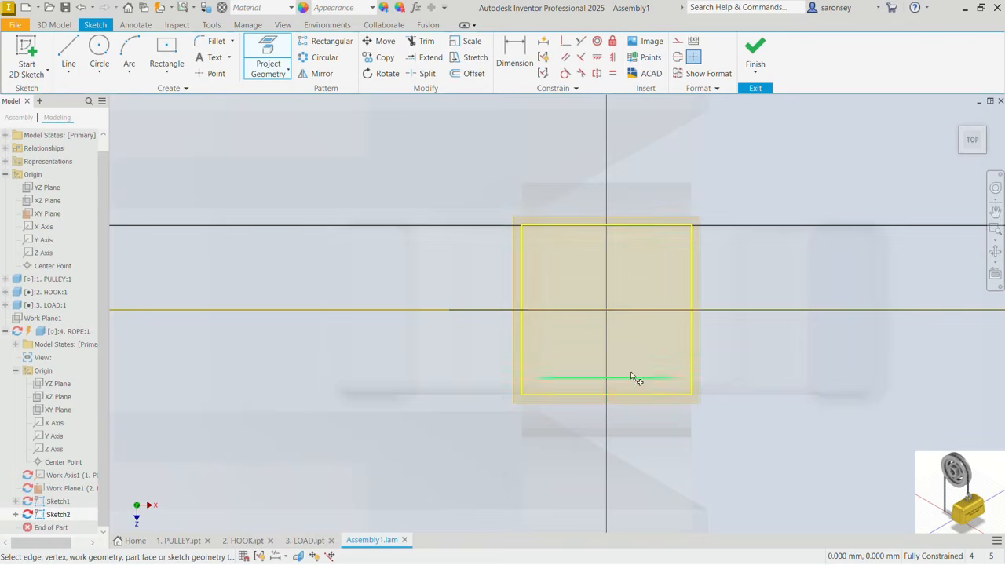
Step: Draw a diagonal line between opposite corners of the projected square and convert the diagonal and the square's edges to construction geometry
{"action": "left_click", "coordinate": [69, 51]}
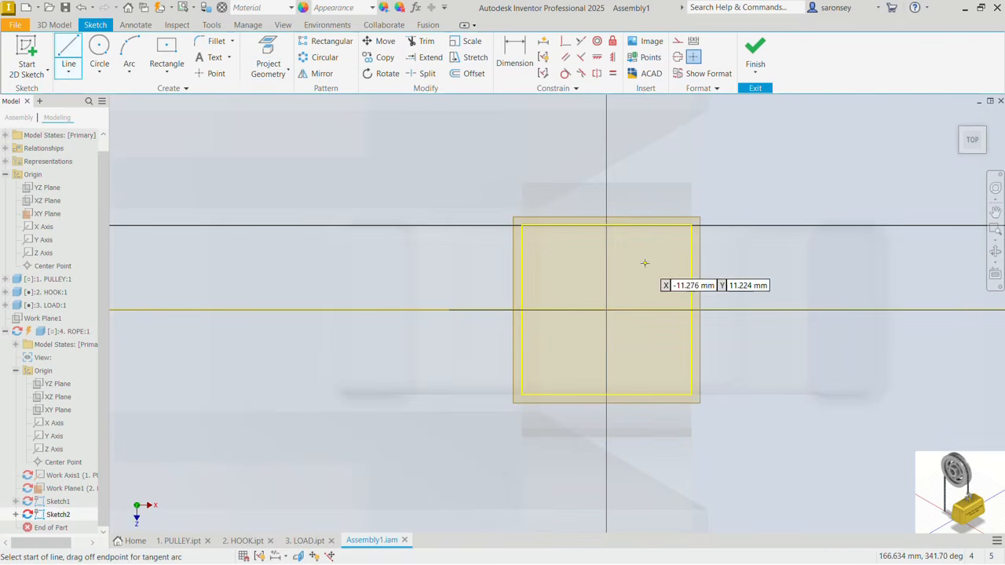
{"action": "left_click", "coordinate": [522, 225]}
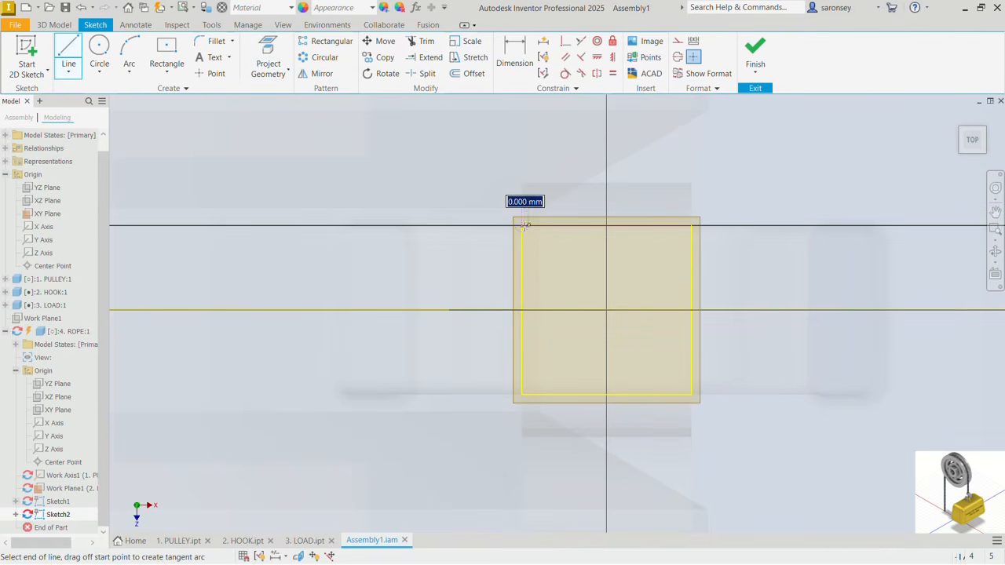
{"action": "left_click", "coordinate": [691, 395]}
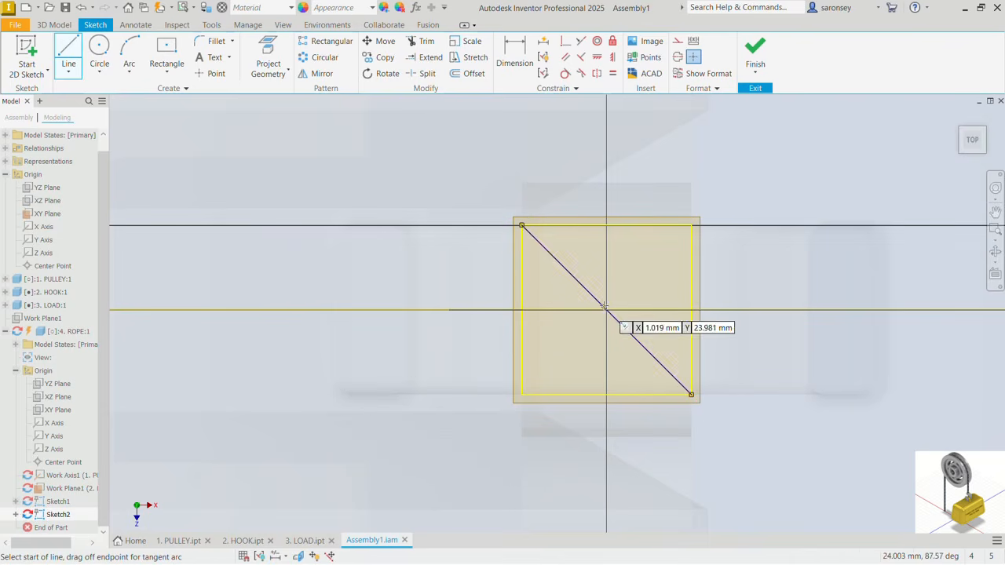
{"action": "right_click", "coordinate": [606, 169]}
{"action": "left_click", "coordinate": [645, 171]}
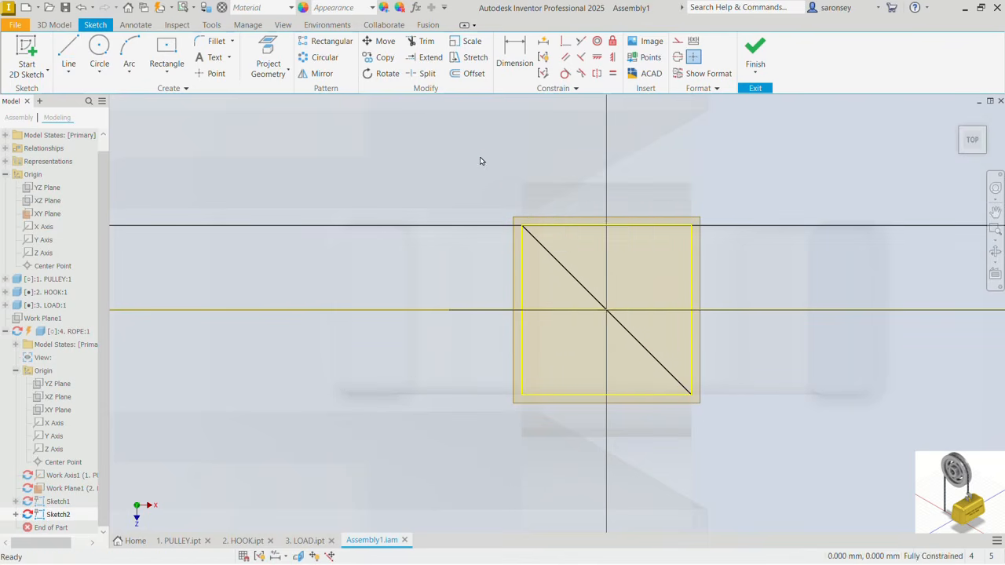
{"action": "left_click_drag", "start_coordinate": [480, 159], "coordinate": [715, 449]}
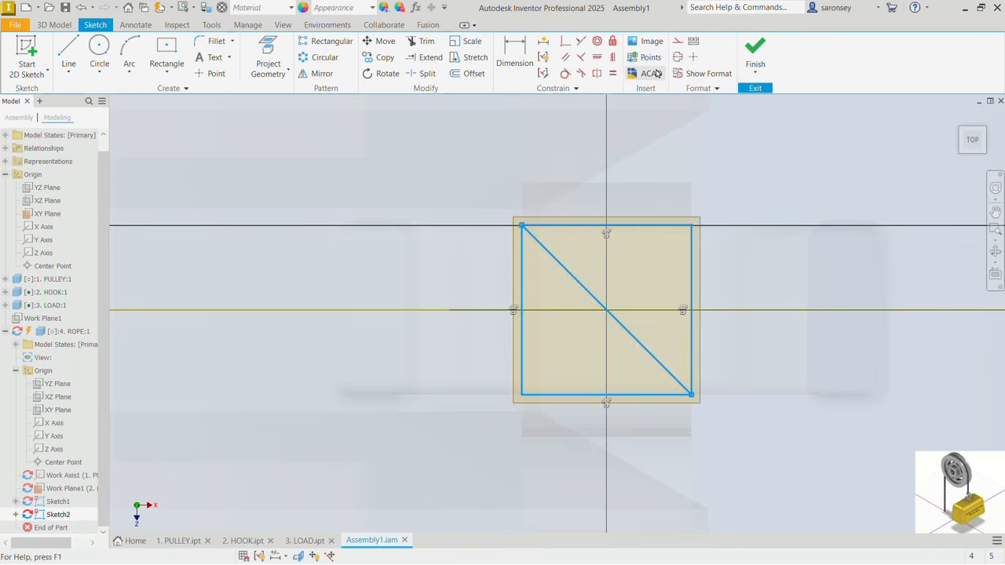
{"action": "left_click", "coordinate": [678, 41]}
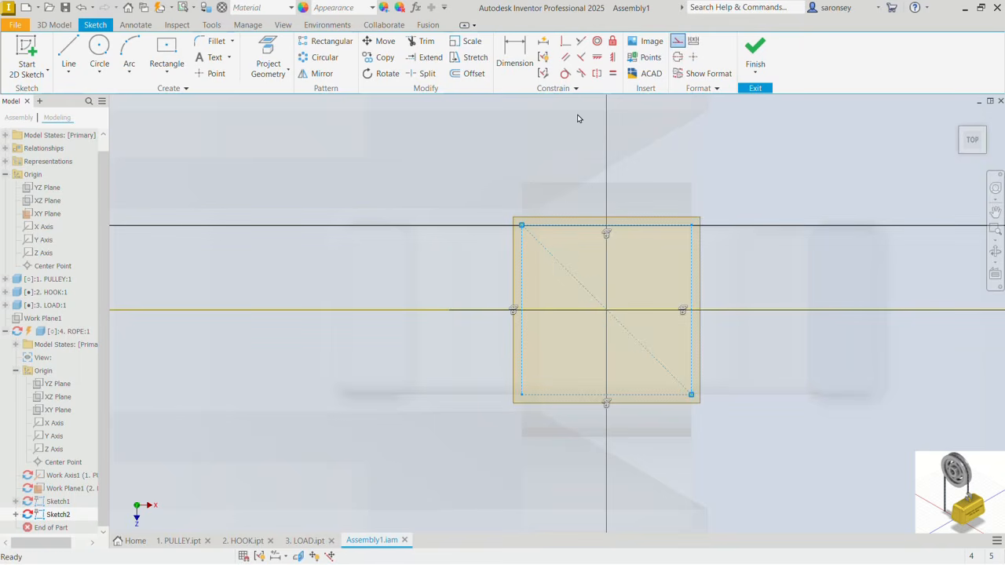
Step: Draw a 40 mm diameter circle centred on the diagonal's midpoint and finish the profile sketch
{"action": "left_click", "coordinate": [93, 47]}
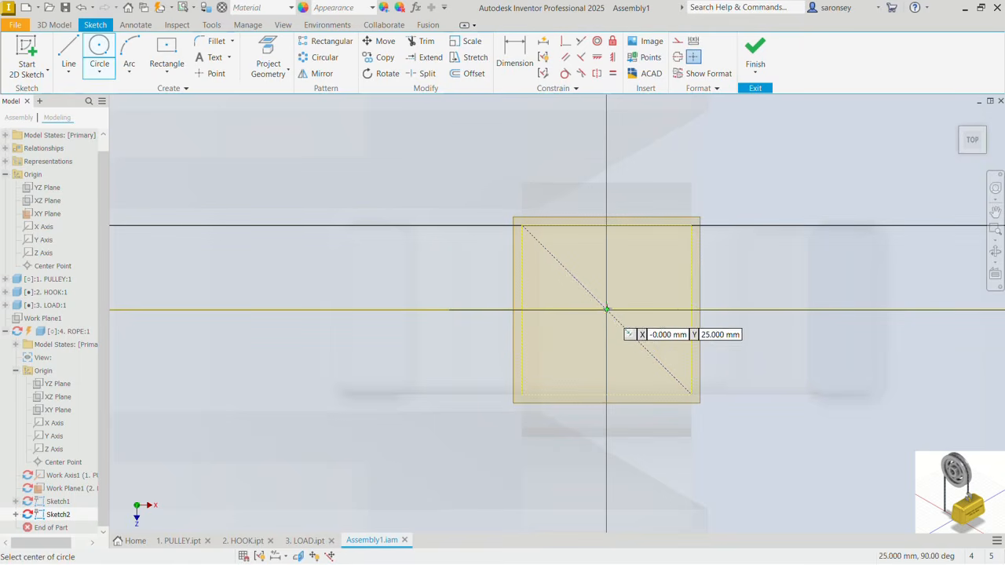
{"action": "left_click", "coordinate": [606, 310]}
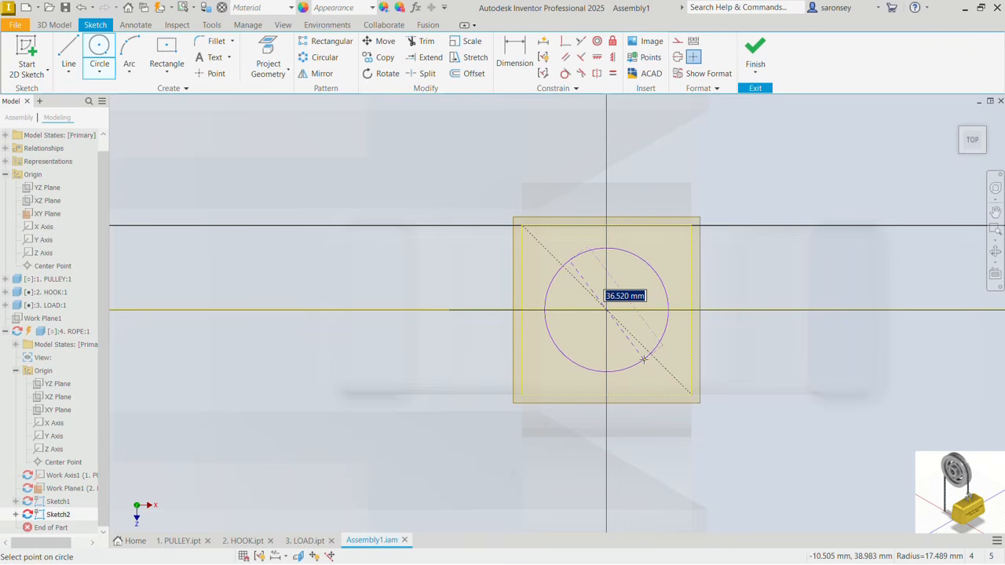
{"action": "type", "text": "40"}
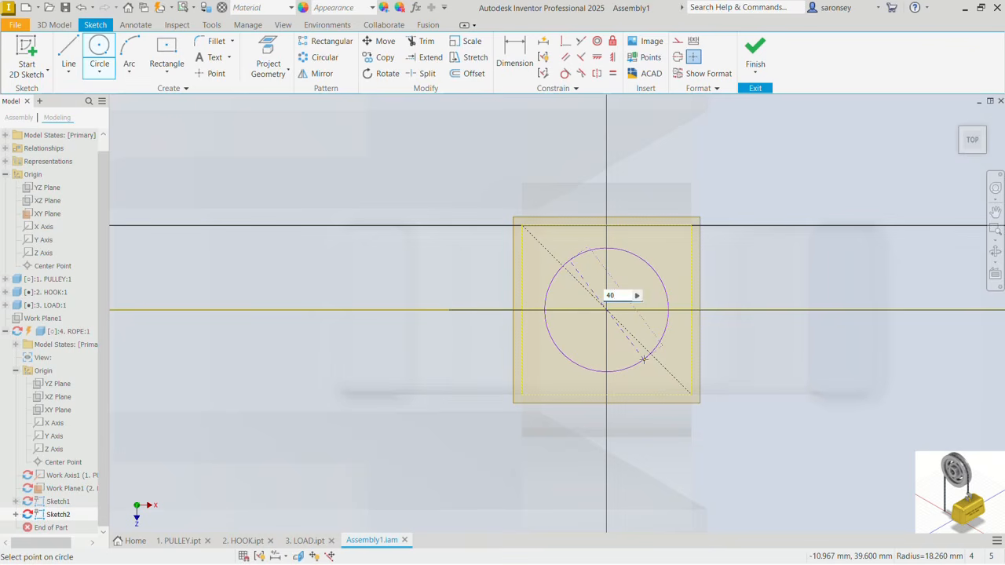
{"action": "key", "text": "Return"}
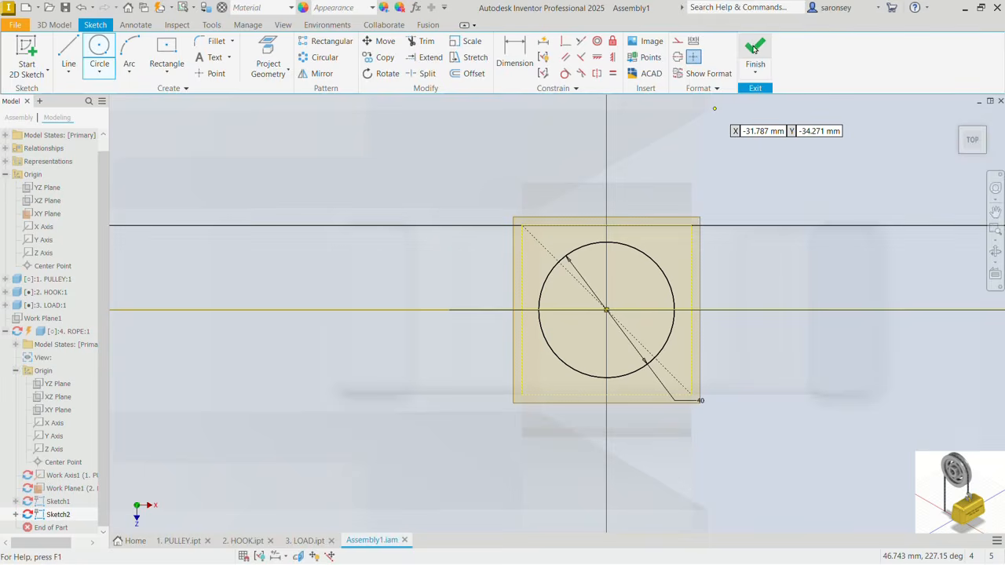
{"action": "left_click", "coordinate": [754, 49]}
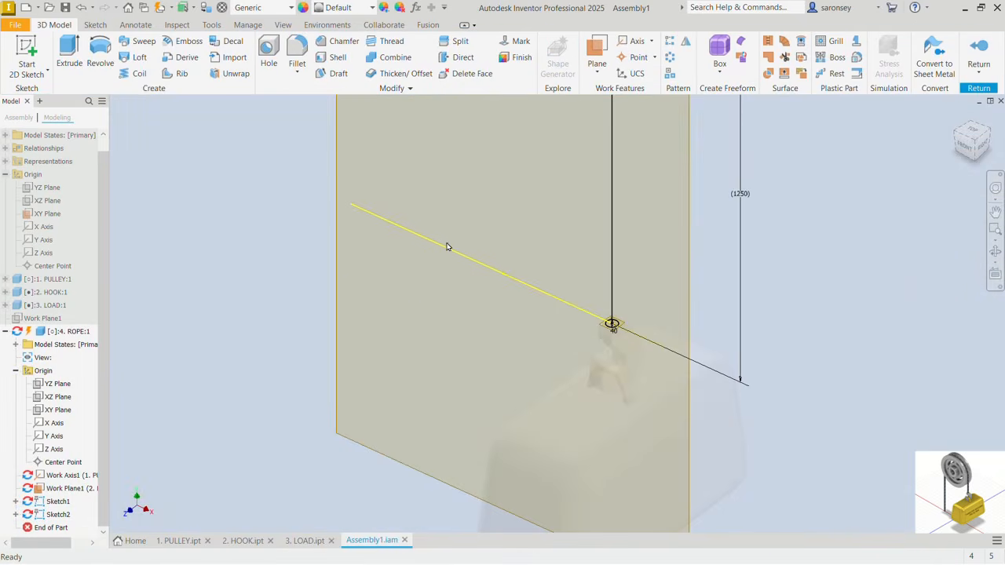
Step: Sweep the circular profile along the three-curve path around the pulley, keeping 0 deg taper and the 360 deg * 18 ul twist
{"action": "left_click", "coordinate": [144, 42]}
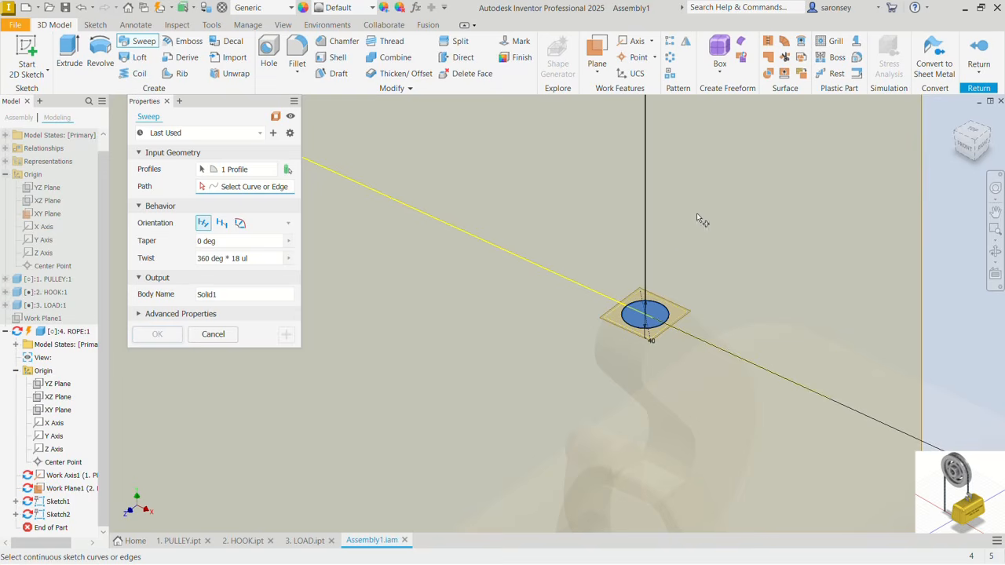
{"action": "scroll", "coordinate": [683, 235], "scroll_direction": "down", "scroll_amount": 2}
{"action": "middle_click_drag", "start_coordinate": [683, 235], "coordinate": [670, 300]}
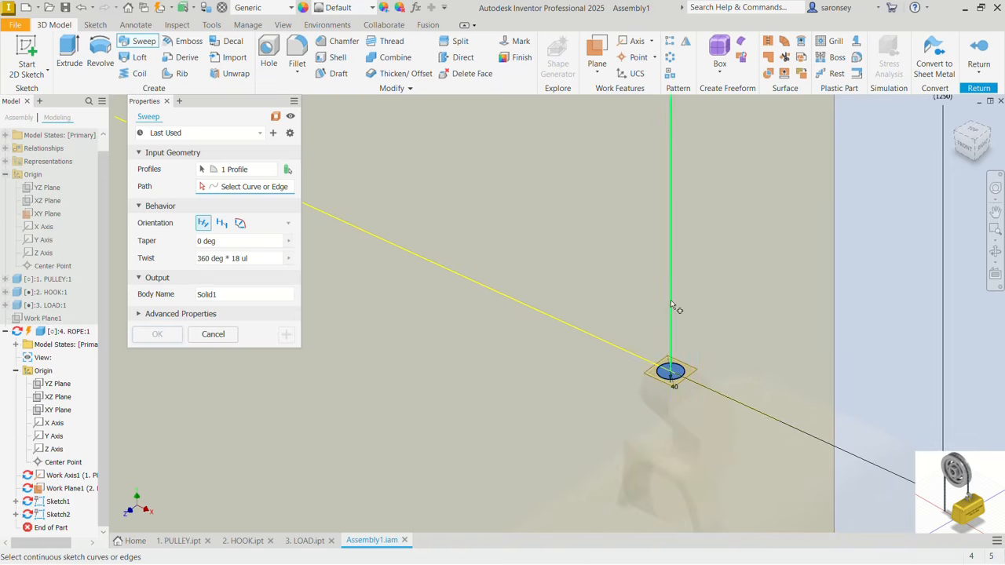
{"action": "left_click", "coordinate": [670, 305]}
{"action": "scroll", "coordinate": [698, 311], "scroll_direction": "down", "scroll_amount": 4}
{"action": "middle_click_drag", "start_coordinate": [675, 253], "coordinate": [588, 312]}
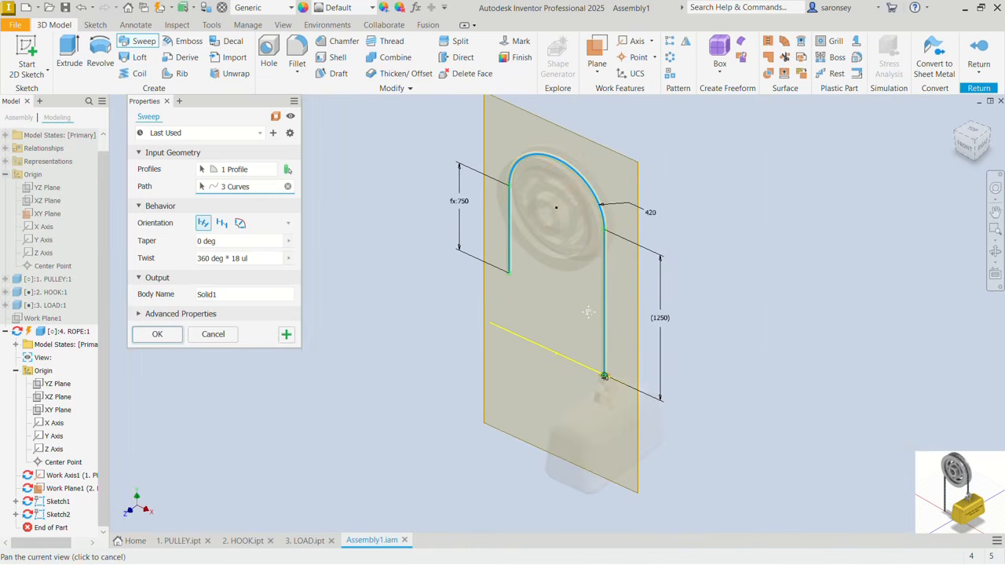
{"action": "left_click", "coordinate": [174, 339]}
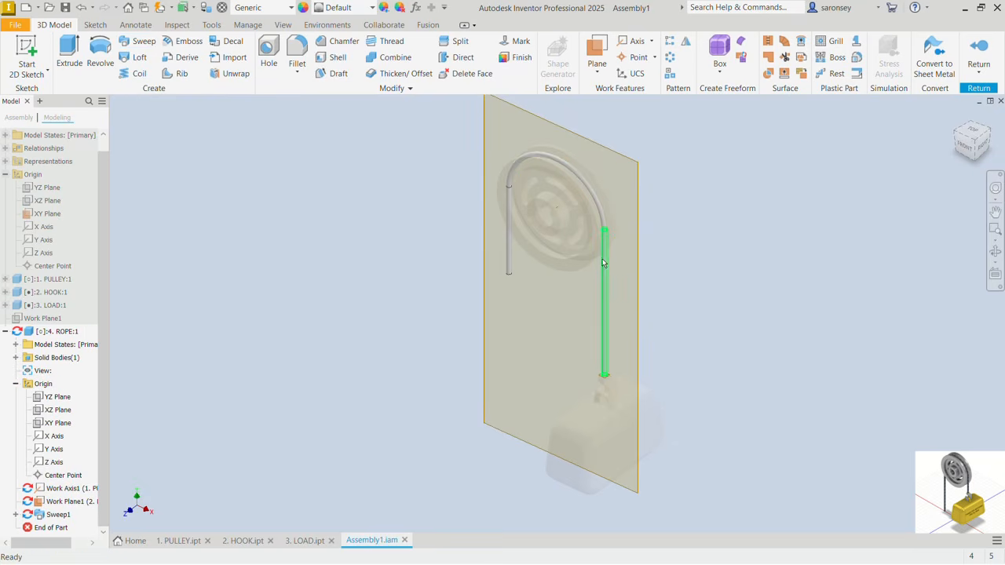
Step: Finish editing the rope part in place and return to the top-level assembly
{"action": "left_click", "coordinate": [978, 55]}
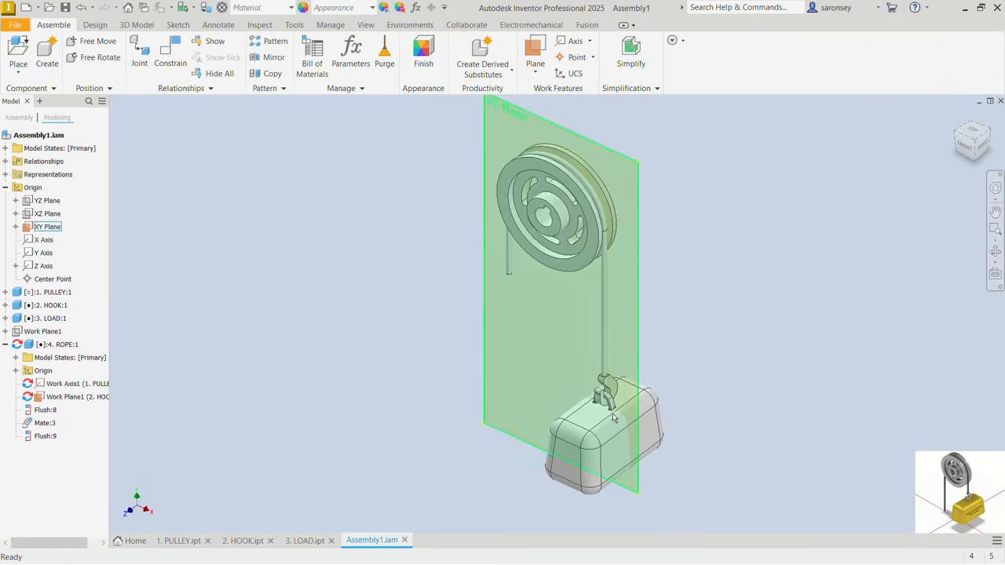
{"action": "scroll", "coordinate": [615, 404], "scroll_direction": "up", "scroll_amount": 3}
{"action": "scroll", "coordinate": [611, 392], "scroll_direction": "down", "scroll_amount": 3}
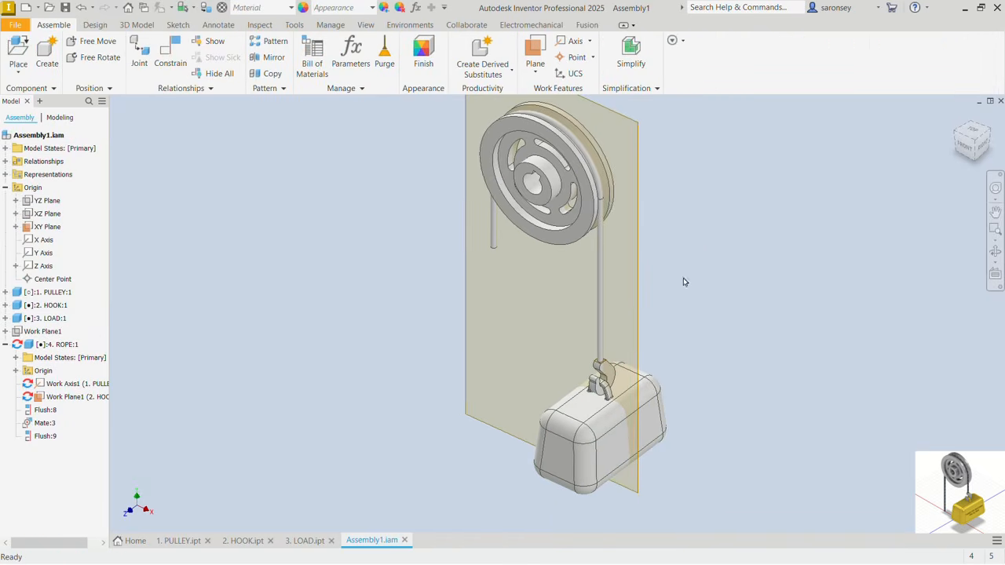
{"action": "middle_click_drag", "start_coordinate": [682, 282], "coordinate": [710, 277]}
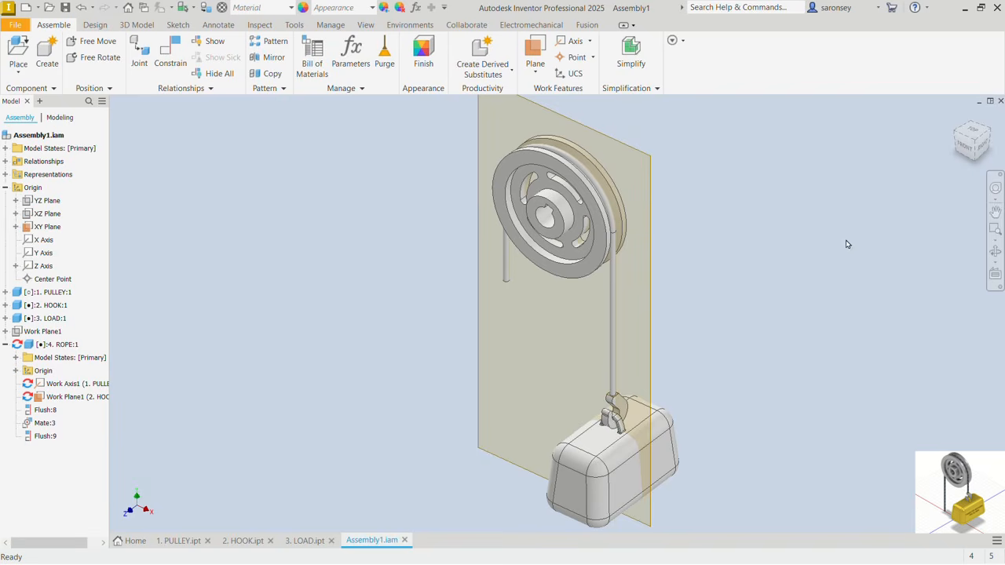
Step: Hide the assembly's XY origin plane
{"action": "left_click", "coordinate": [652, 275]}
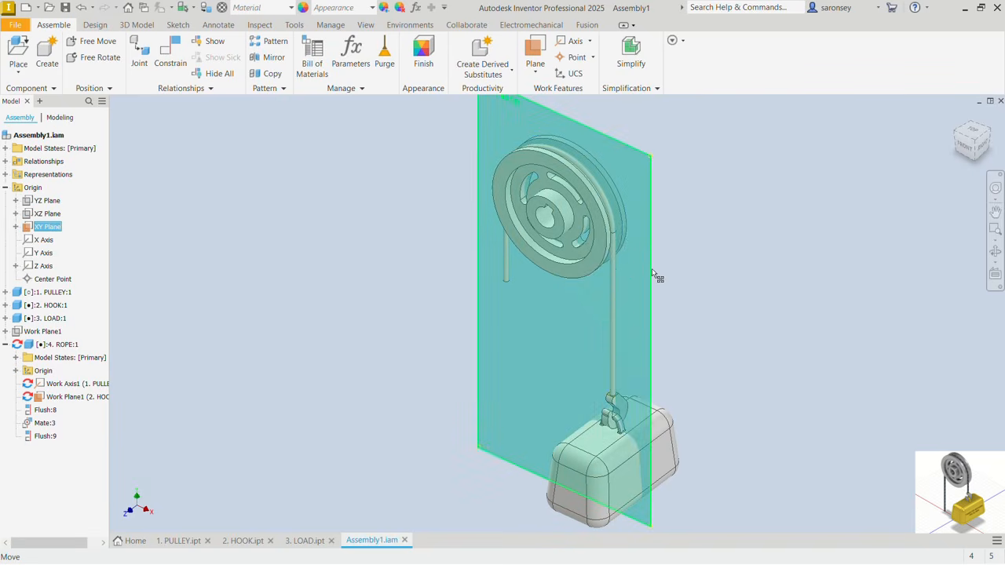
{"action": "right_click", "coordinate": [654, 276]}
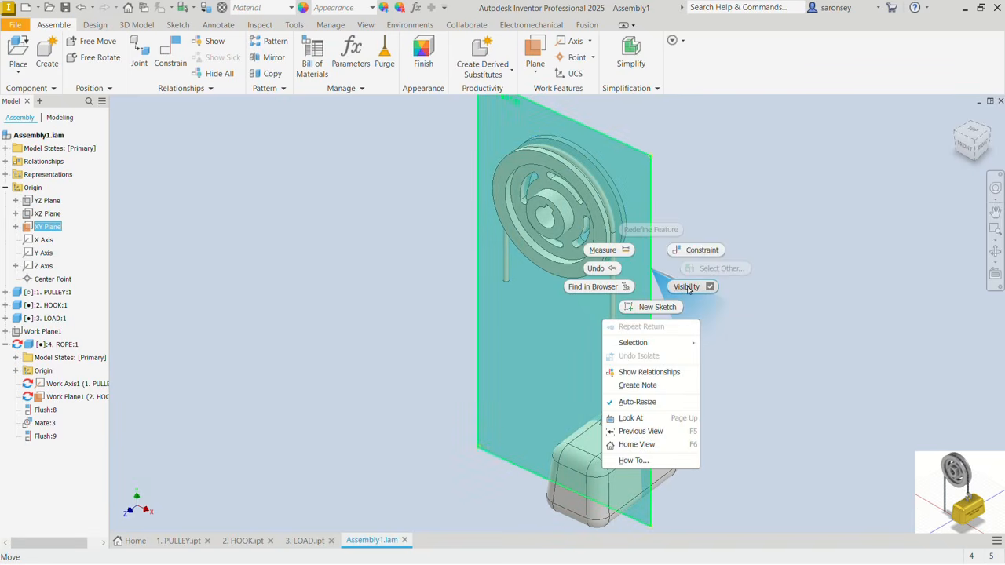
{"action": "left_click", "coordinate": [687, 287]}
{"action": "middle_click_drag", "start_coordinate": [678, 311], "coordinate": [664, 312]}
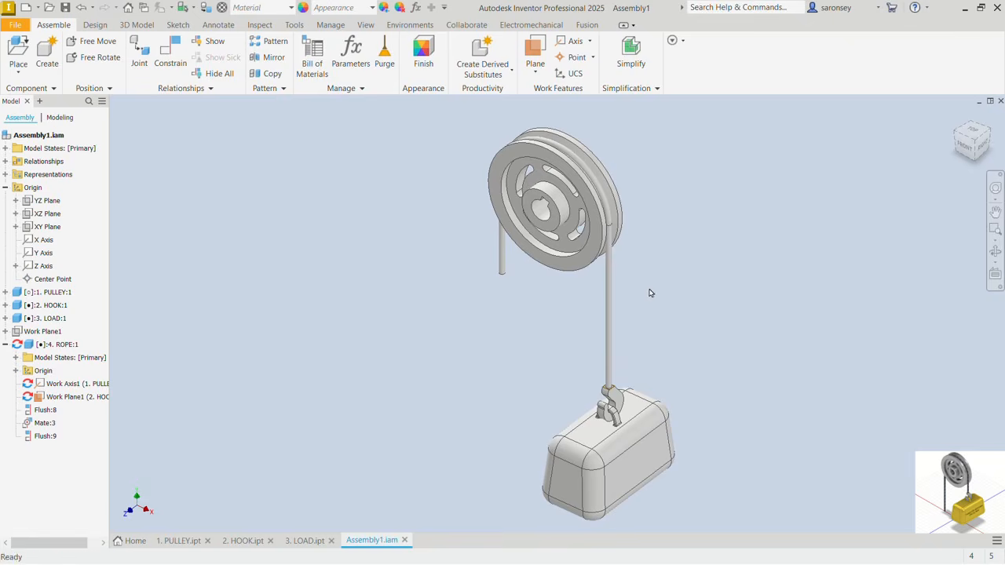
Step: Enable shadows and ground reflections for the assembly display
{"action": "left_click", "coordinate": [374, 26]}
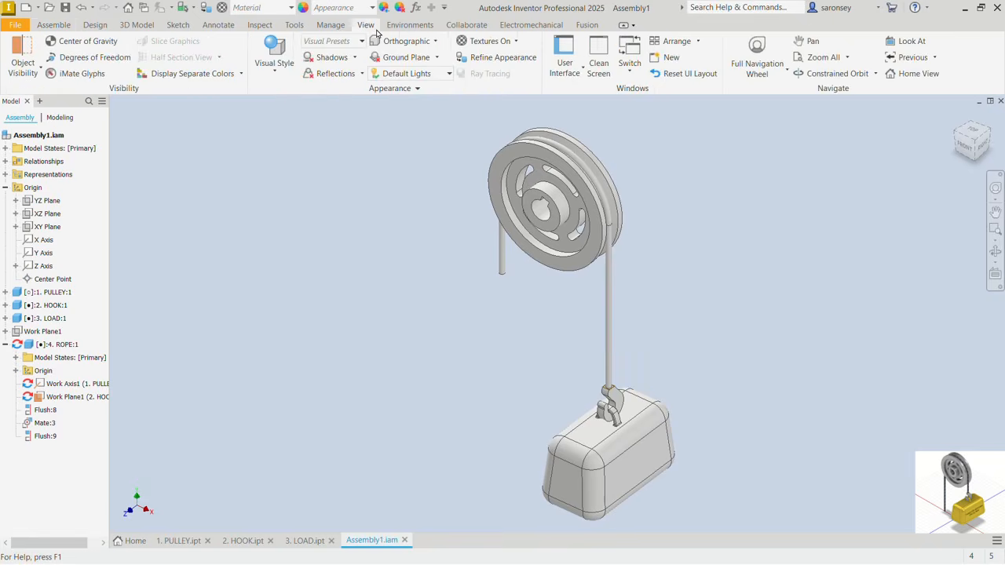
{"action": "left_click", "coordinate": [326, 60]}
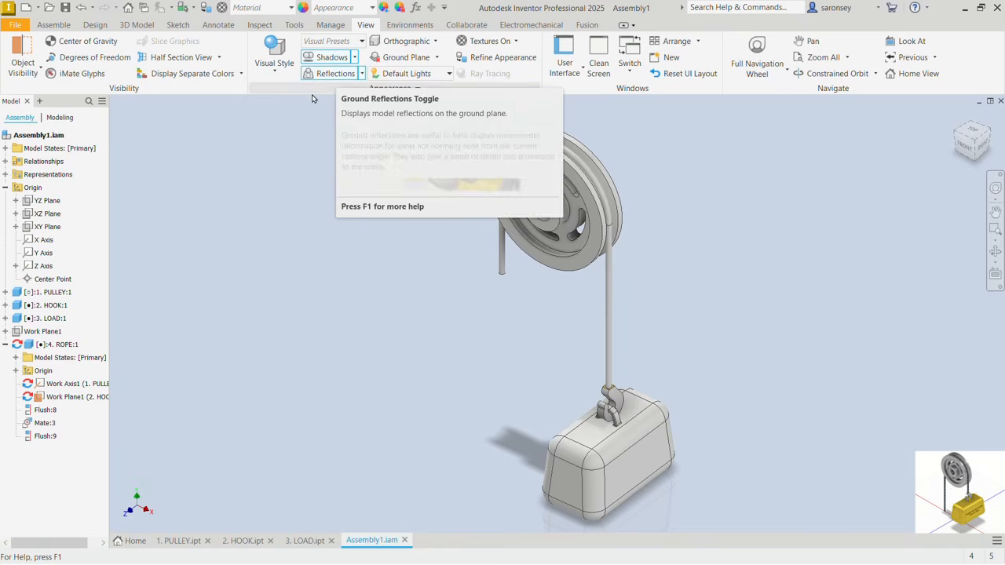
{"action": "left_click", "coordinate": [333, 74]}
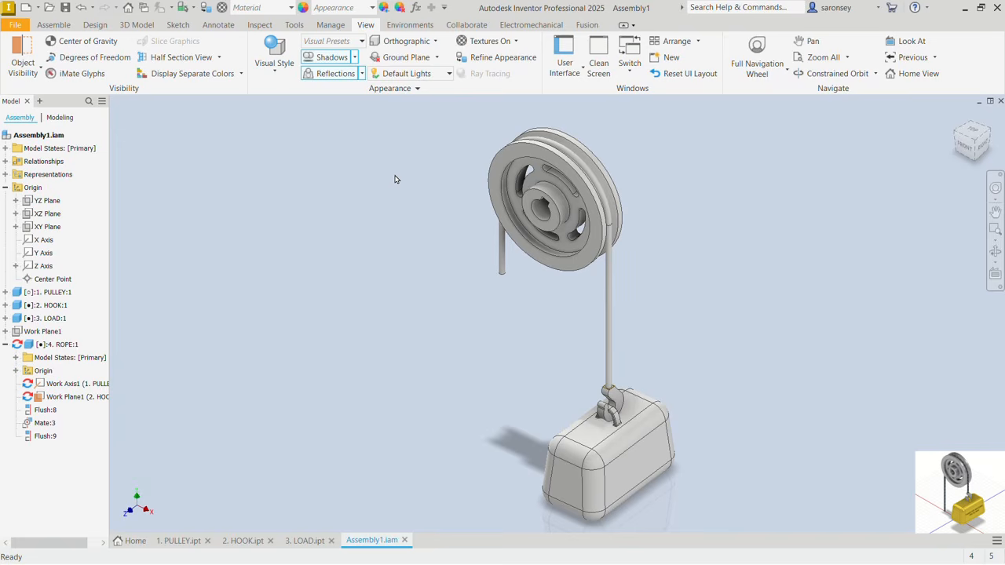
Step: Open the Drive command for the hook's 1250 mm flush constraint and set its end value to 500 mm
{"action": "left_click", "coordinate": [6, 162]}
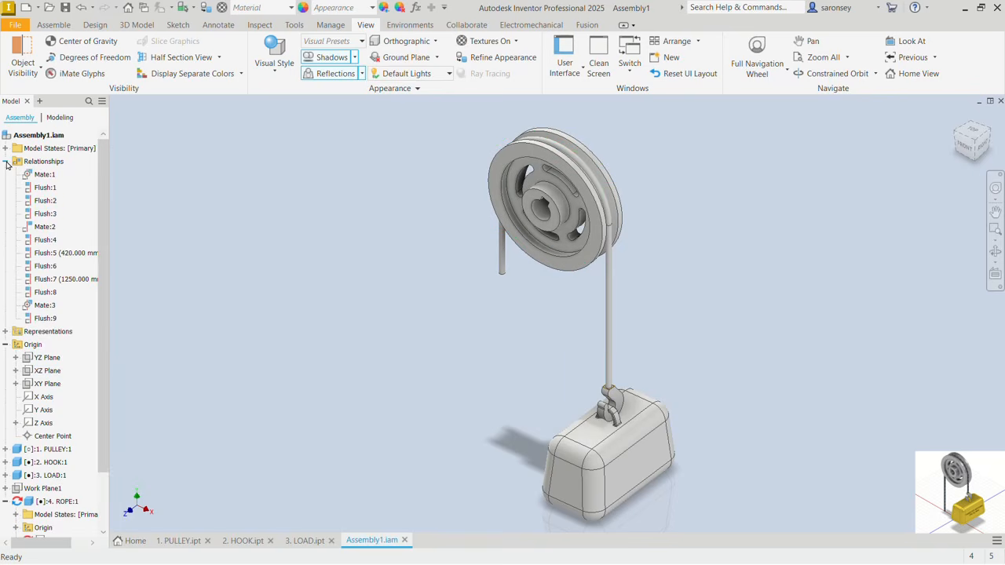
{"action": "double_click", "coordinate": [75, 279]}
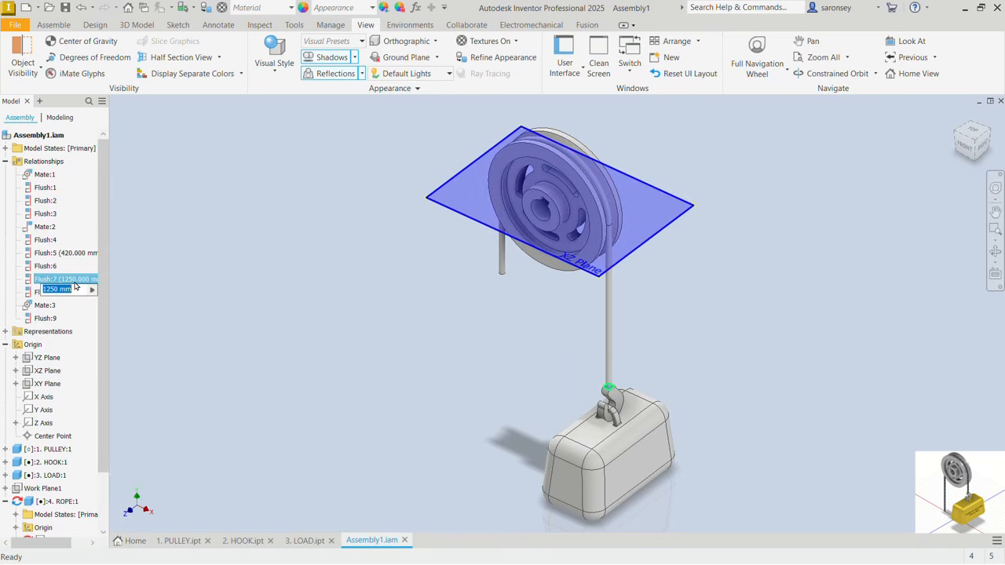
{"action": "right_click", "coordinate": [77, 283]}
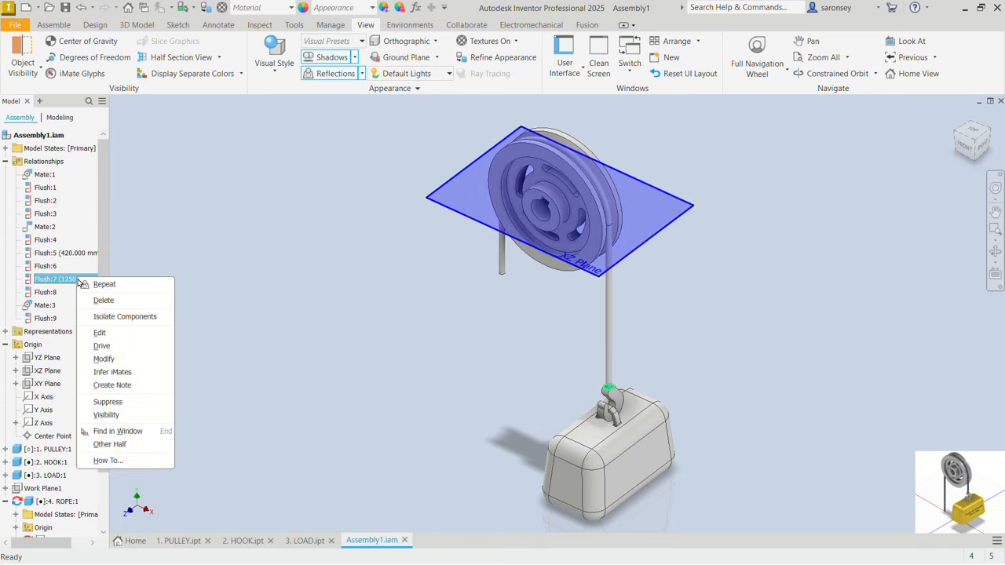
{"action": "left_click", "coordinate": [135, 346]}
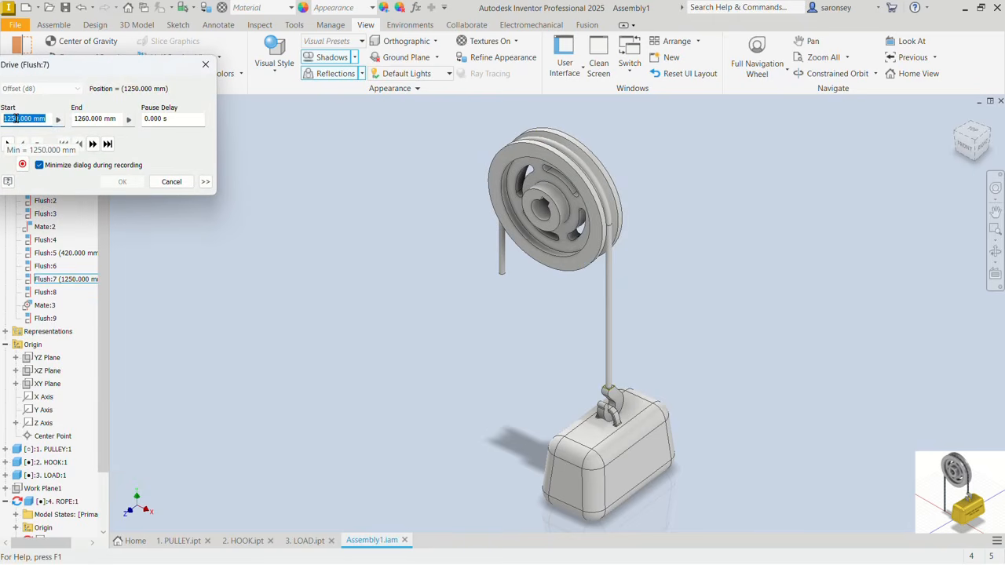
{"action": "left_click", "coordinate": [88, 119]}
{"action": "key", "text": "BackSpace"}
{"action": "key", "text": "BackSpace"}
{"action": "key", "text": "BackSpace"}
{"action": "key", "text": "BackSpace"}
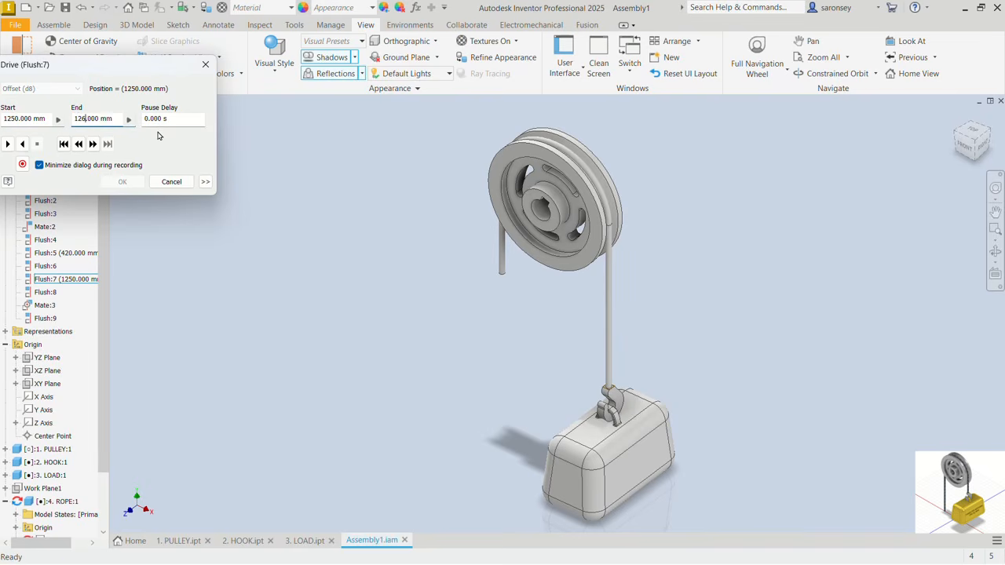
{"action": "type", "text": "500"}
Step: Enable Drive Adaptivity and set a 30 mm increment with 2 Start/End/Start repetitions
{"action": "left_click", "coordinate": [205, 181]}
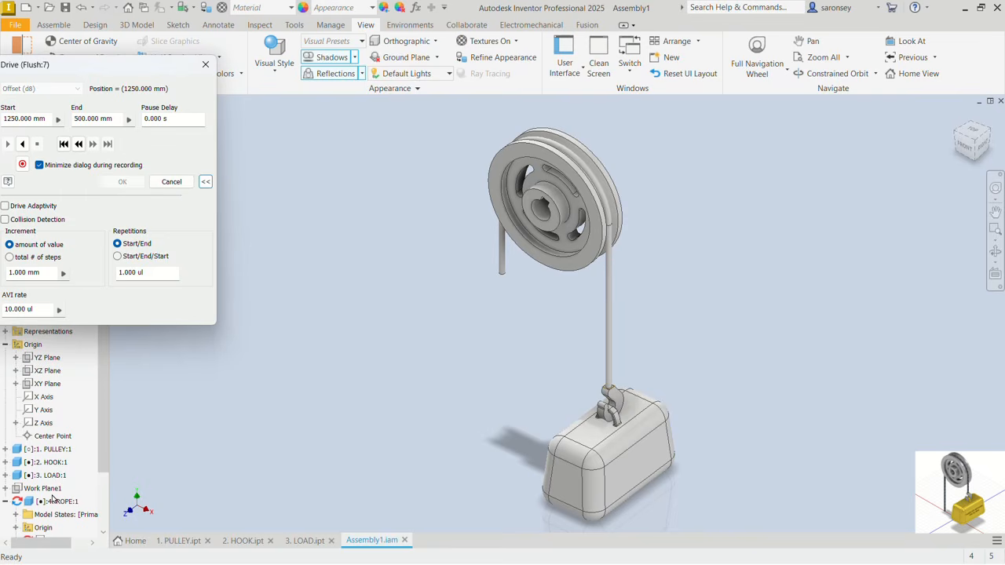
{"action": "left_click", "coordinate": [5, 206]}
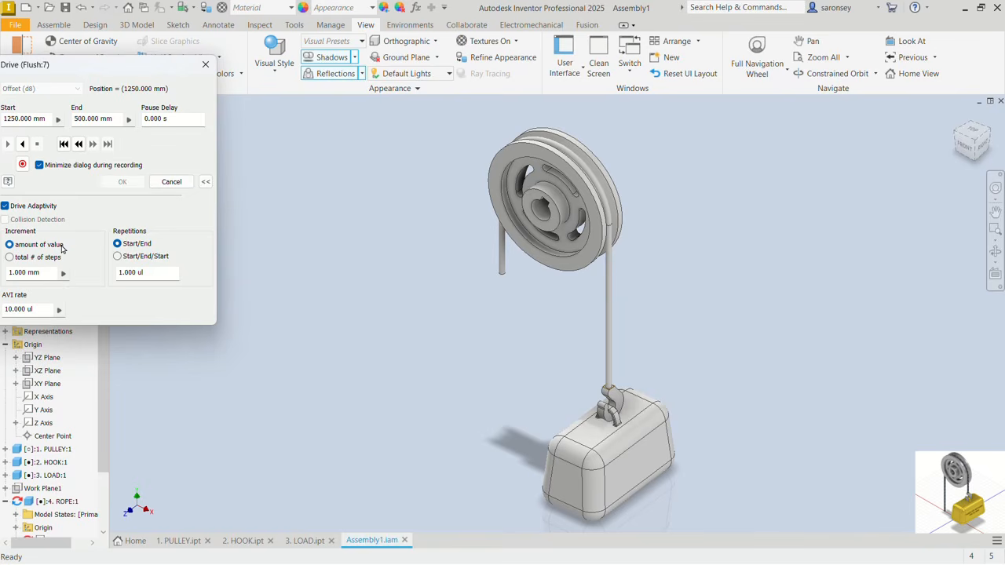
{"action": "left_click_drag", "start_coordinate": [45, 273], "coordinate": [1, 273]}
{"action": "type", "text": "30"}
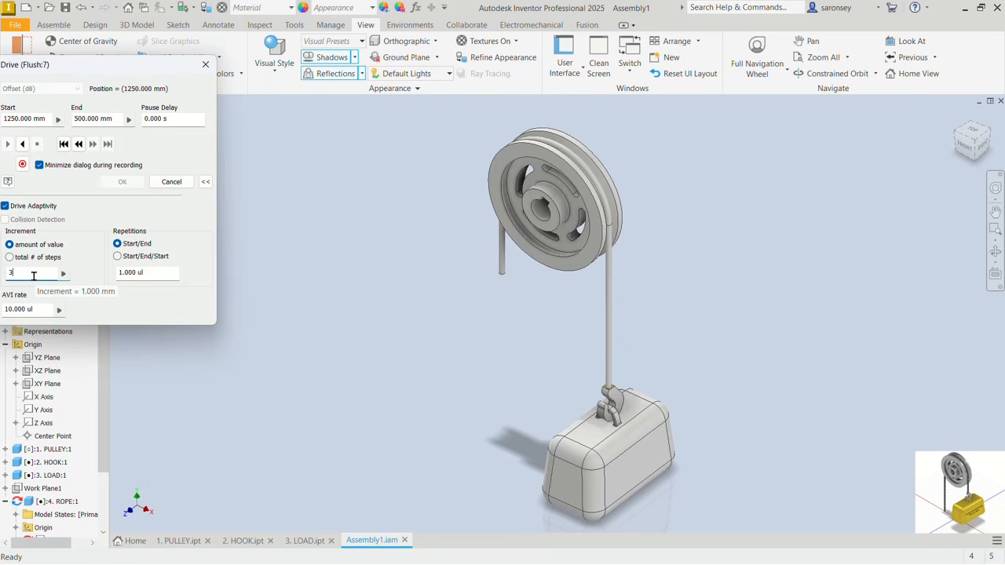
{"action": "left_click", "coordinate": [117, 255]}
{"action": "left_click_drag", "start_coordinate": [154, 279], "coordinate": [100, 280]}
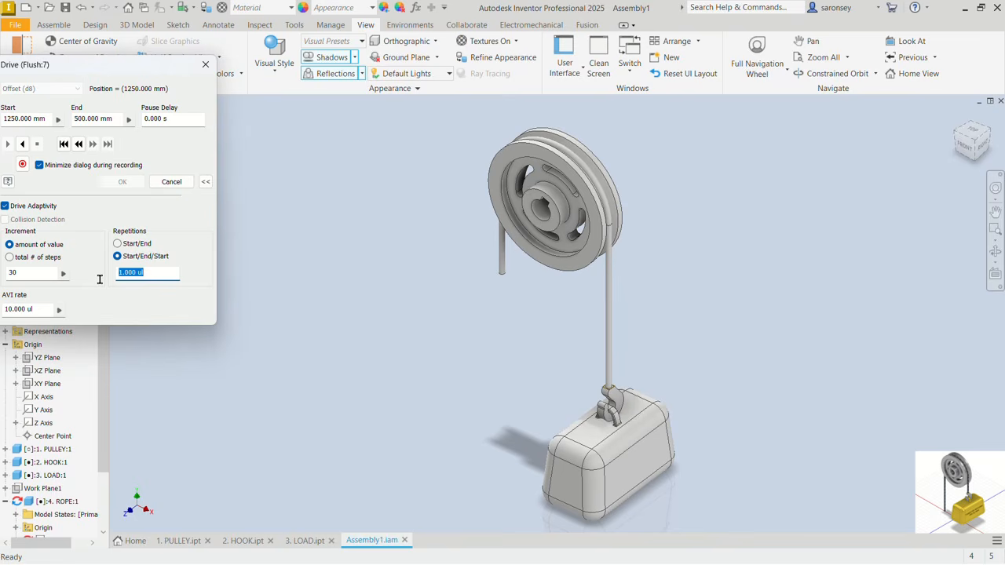
{"action": "type", "text": "2"}
Step: Play the constraint drive in reverse and close the Drive settings
{"action": "left_click", "coordinate": [23, 145]}
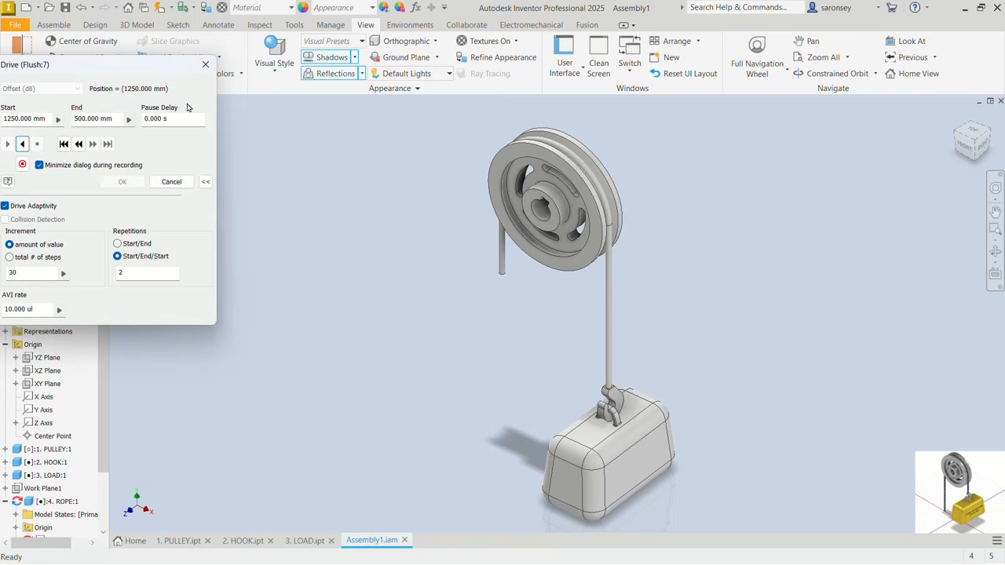
{"action": "left_click", "coordinate": [205, 64]}
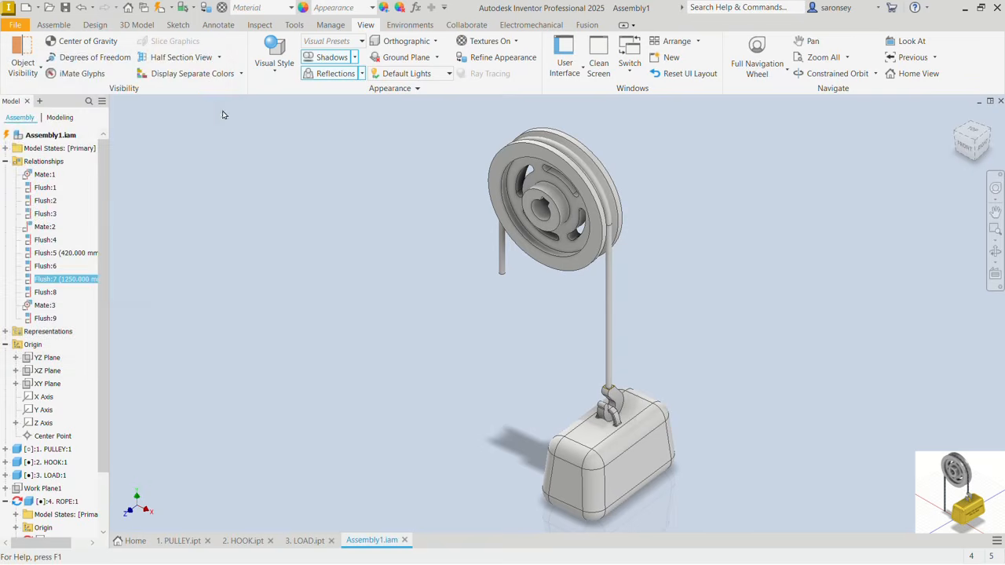
{"action": "left_click", "coordinate": [245, 225]}
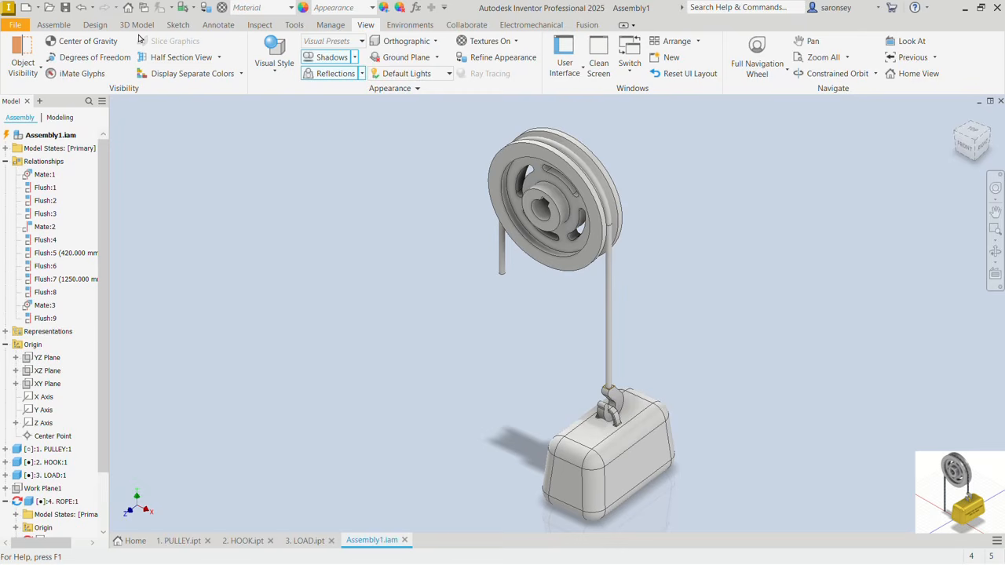
Step: Mate the axis of the rope's curved section around the pulley to the assembly's Z Axis with 0 mm offset
{"action": "left_click", "coordinate": [55, 26]}
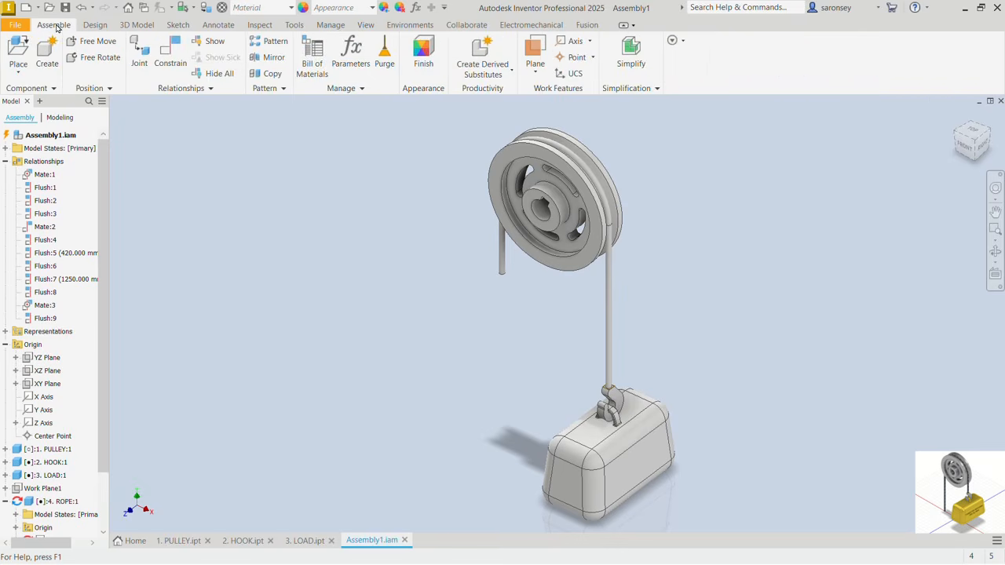
{"action": "left_click", "coordinate": [178, 54]}
{"action": "scroll", "coordinate": [578, 166], "scroll_direction": "down", "scroll_amount": 5}
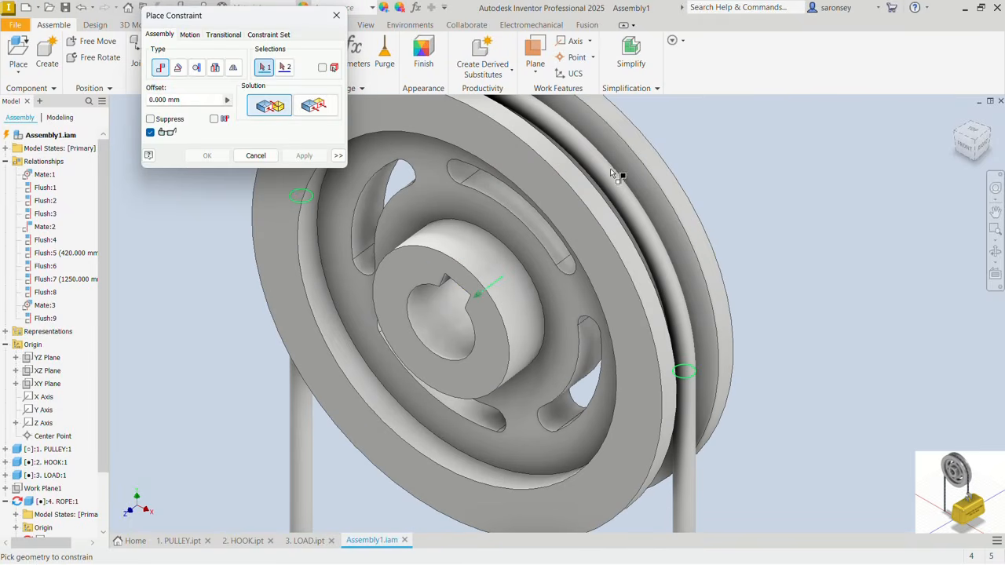
{"action": "left_click", "coordinate": [590, 143]}
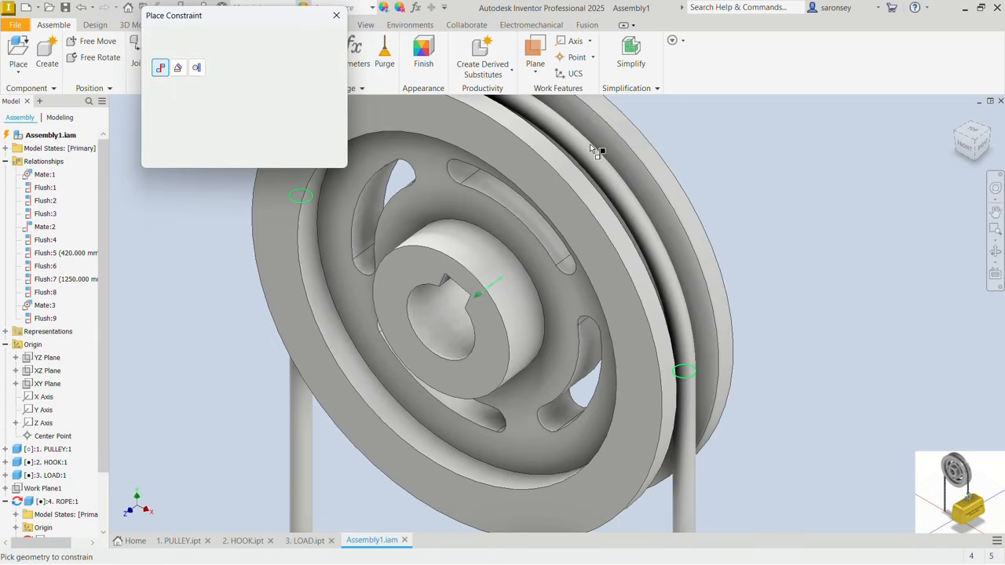
{"action": "scroll", "coordinate": [588, 144], "scroll_direction": "up", "scroll_amount": 3}
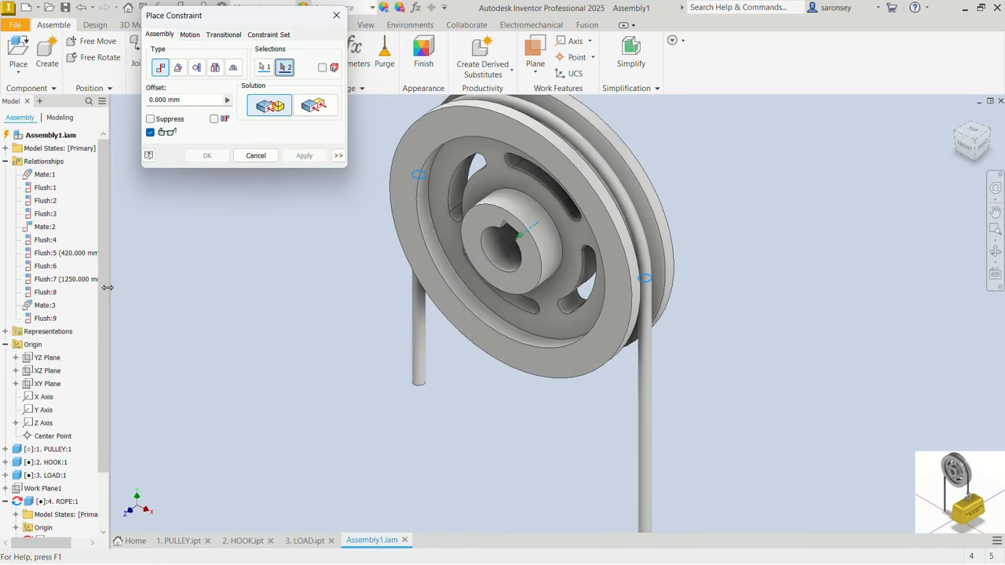
{"action": "left_click", "coordinate": [43, 423]}
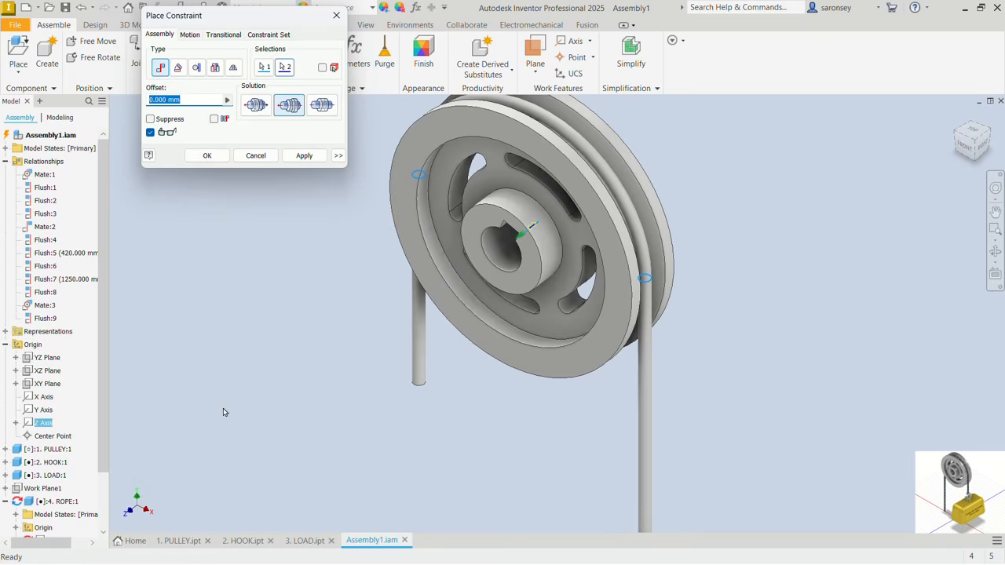
{"action": "left_click", "coordinate": [303, 156]}
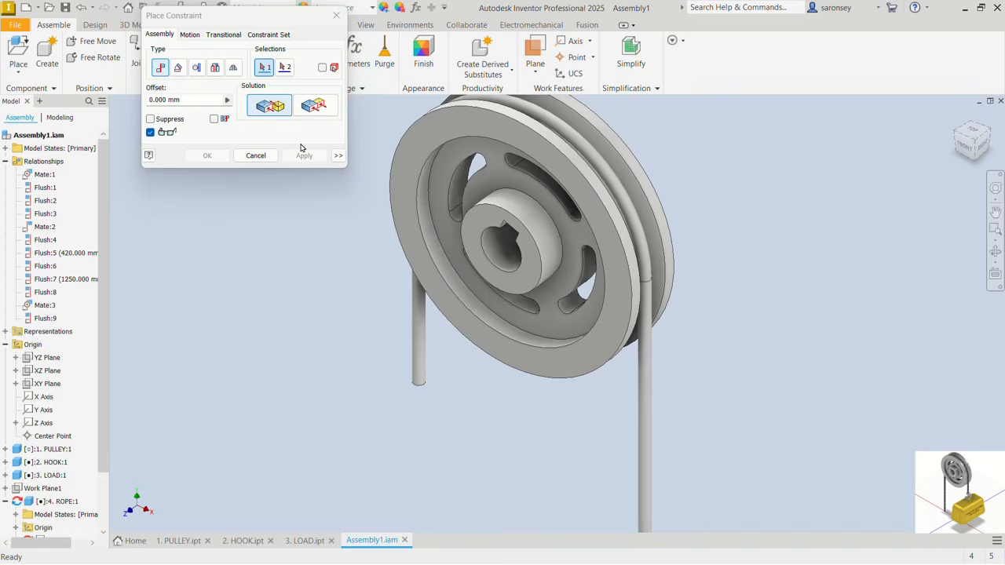
{"action": "left_click", "coordinate": [336, 16]}
Step: Drive the hook's 1250 mm flush constraint forward from its start to check the hook, load and adaptive rope motion
{"action": "left_click", "coordinate": [75, 280]}
{"action": "right_click", "coordinate": [75, 280]}
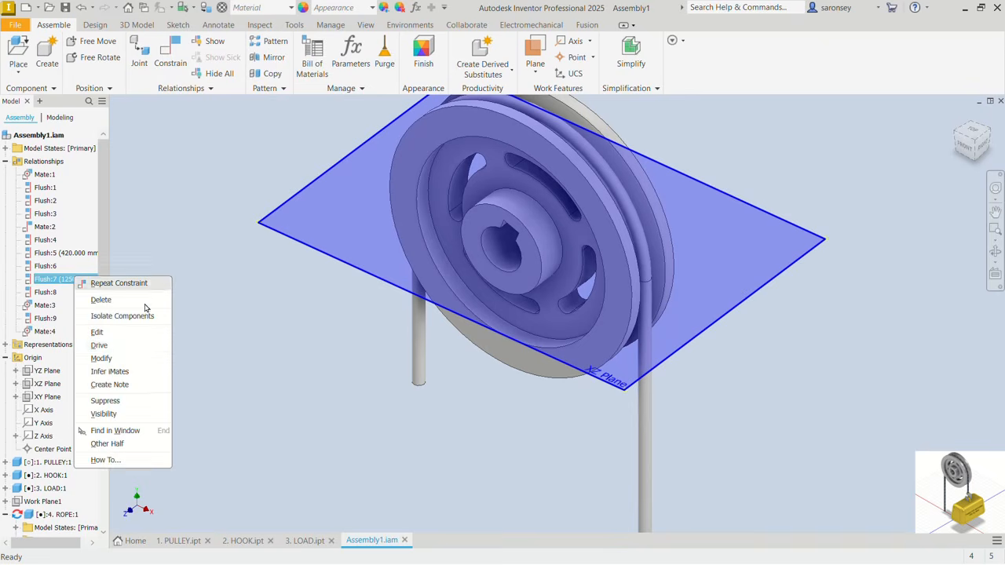
{"action": "left_click", "coordinate": [100, 346]}
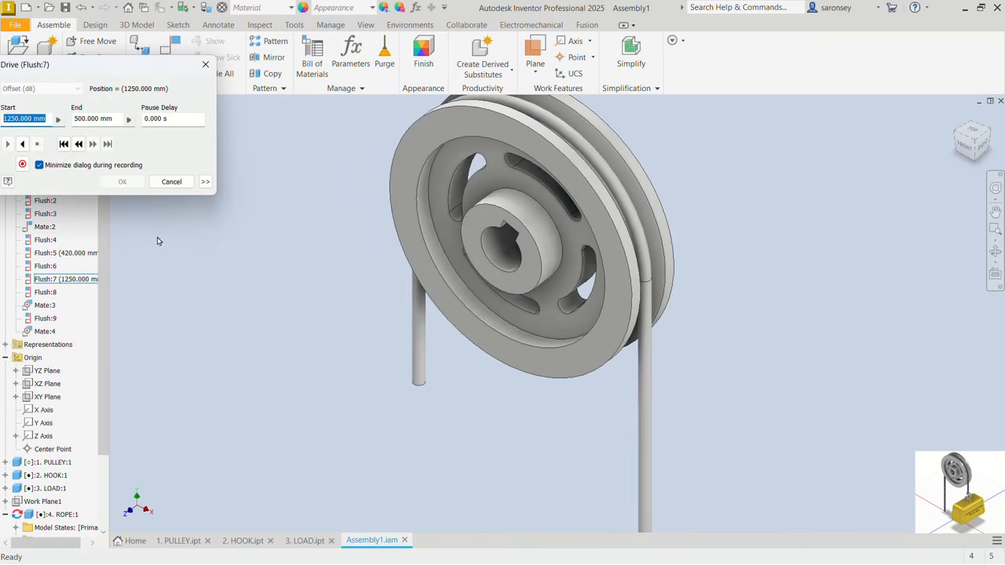
{"action": "left_click", "coordinate": [204, 182]}
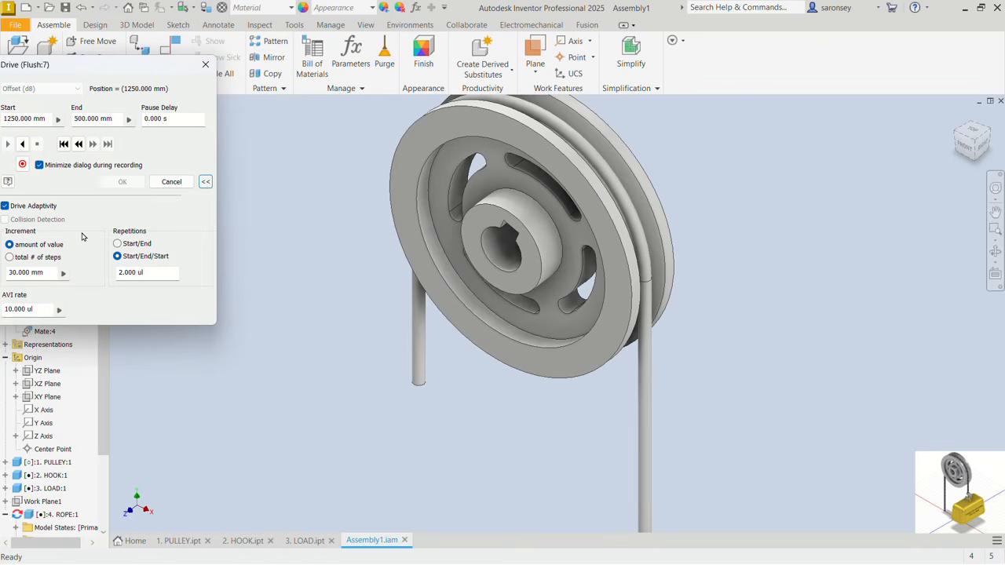
{"action": "left_click", "coordinate": [63, 144]}
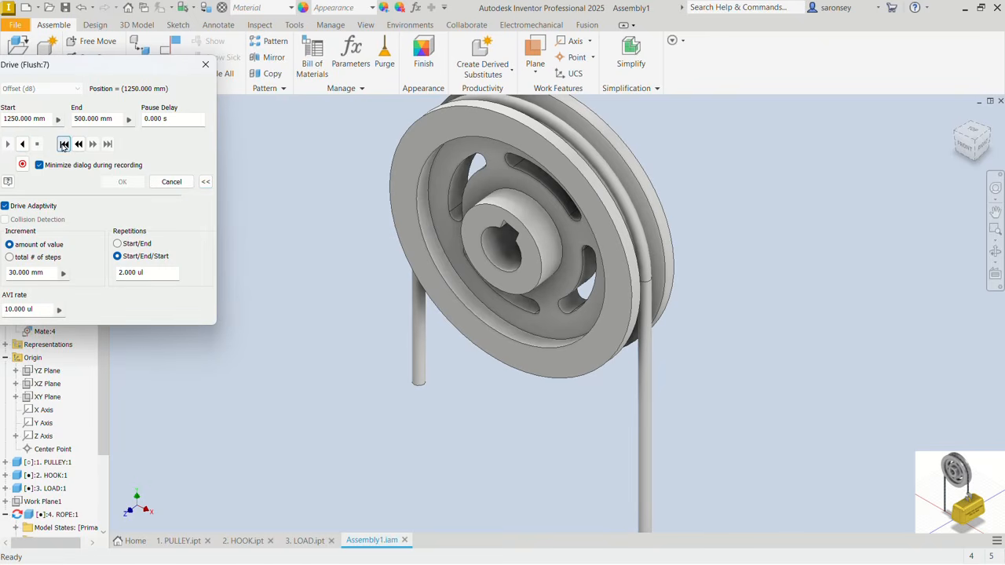
{"action": "left_click", "coordinate": [7, 144]}
{"action": "scroll", "coordinate": [326, 249], "scroll_direction": "down", "scroll_amount": 2}
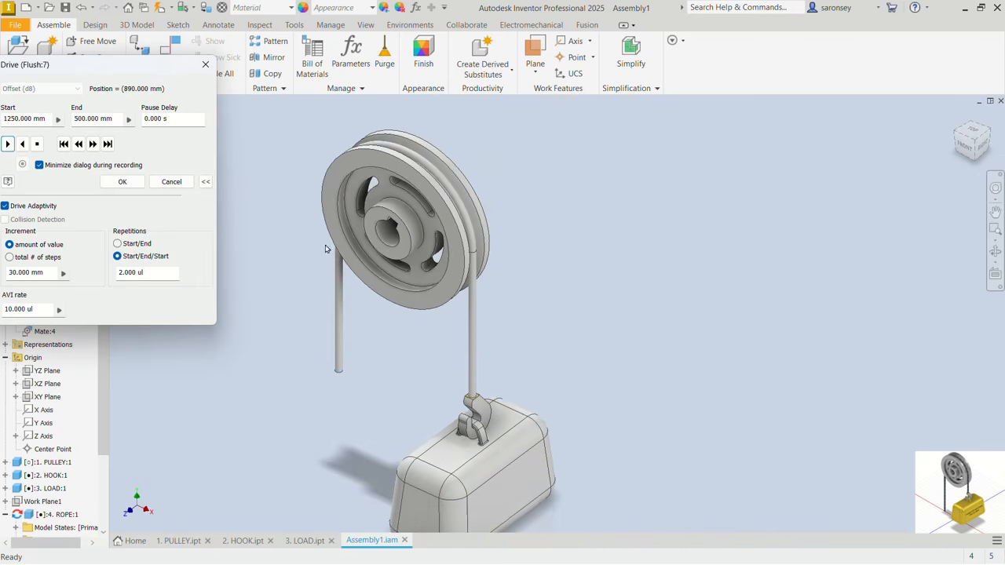
{"action": "middle_click_drag", "start_coordinate": [591, 362], "coordinate": [623, 297]}
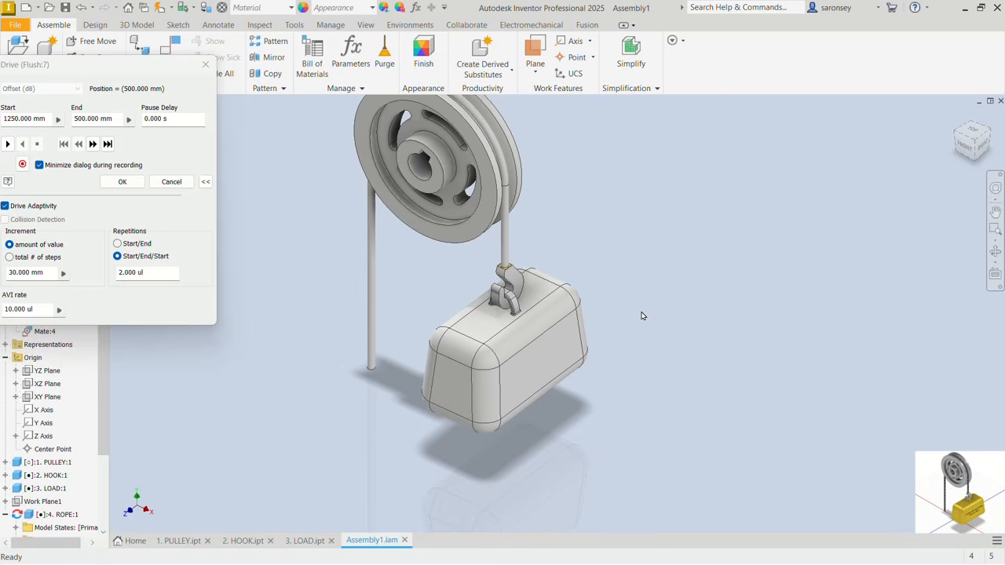
Step: Set the drive repetitions to 4, play the motion again and close the Drive settings
{"action": "left_click_drag", "start_coordinate": [148, 274], "coordinate": [97, 274]}
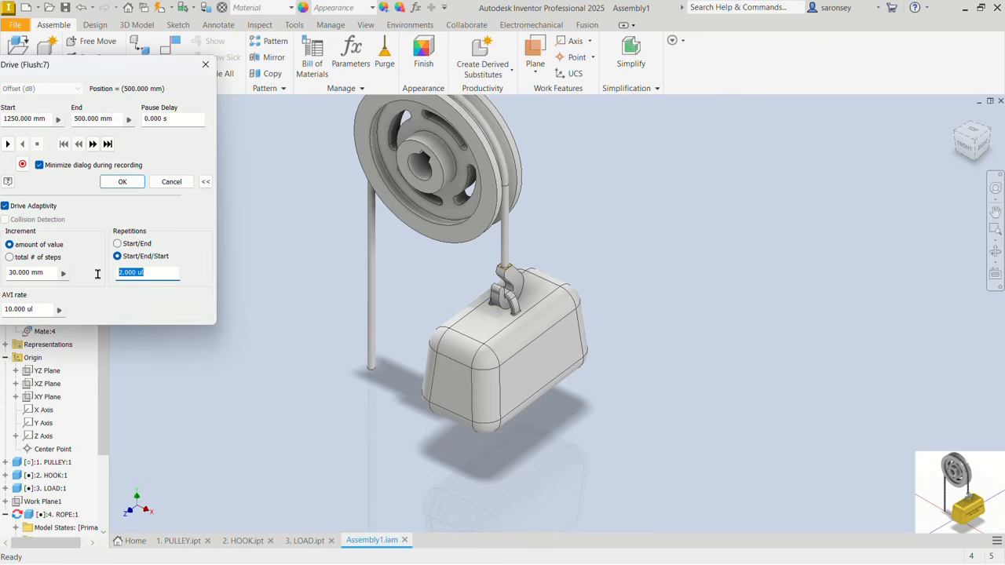
{"action": "type", "text": "4"}
{"action": "left_click", "coordinate": [8, 145]}
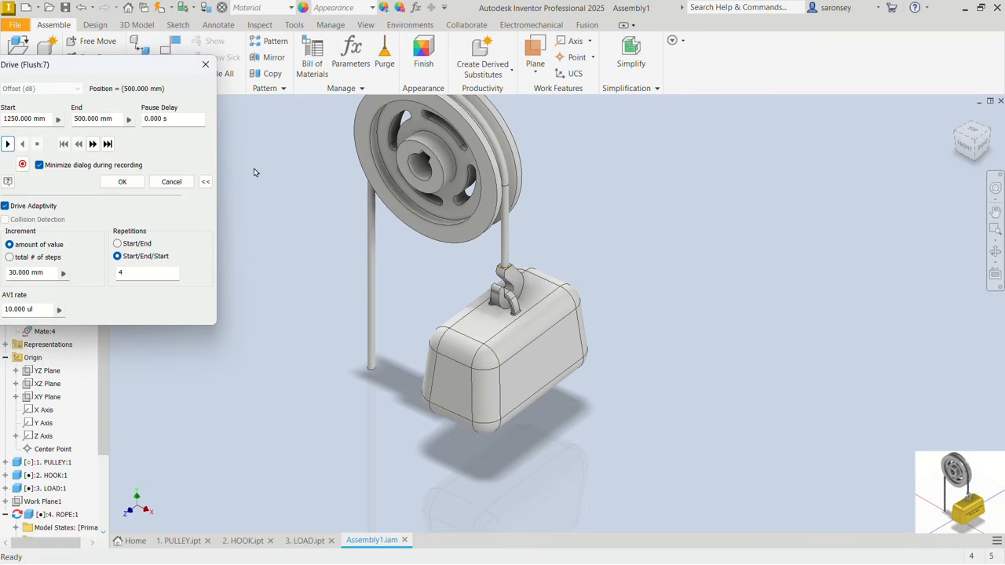
{"action": "left_click", "coordinate": [206, 64]}
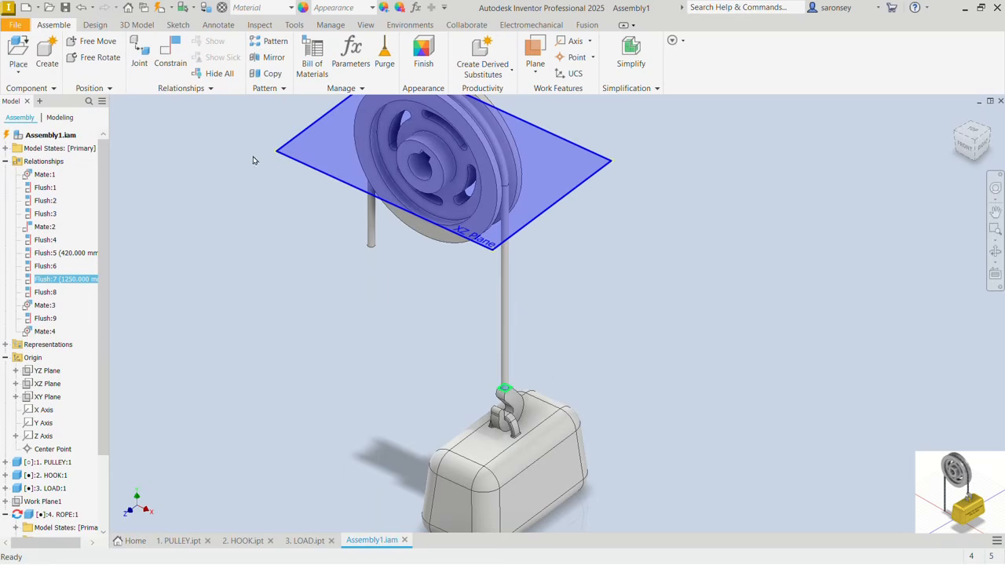
{"action": "left_click", "coordinate": [319, 221]}
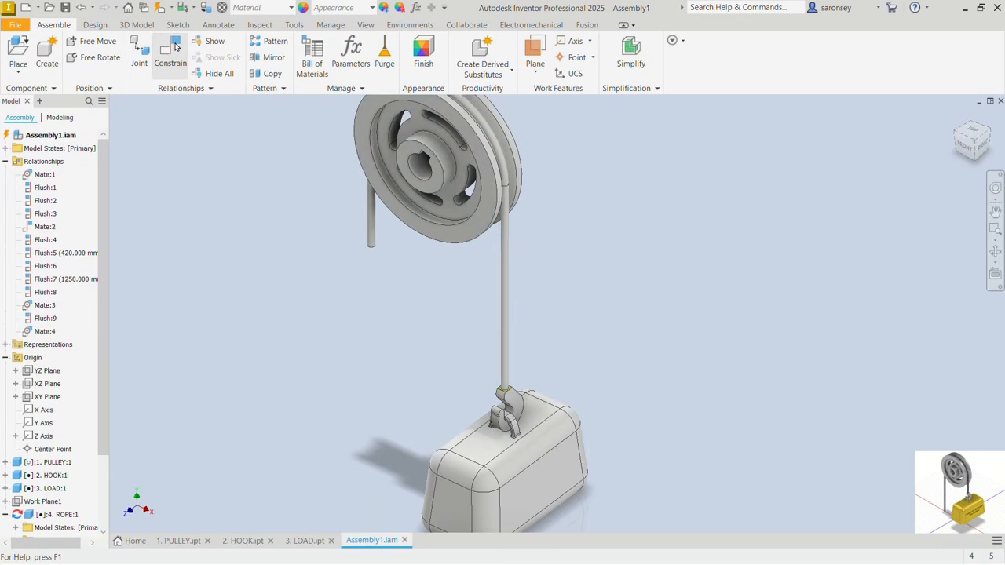
Step: Add a rotation-translation motion constraint between the pulley's bore and the load's top face, keeping the proposed distance
{"action": "left_click", "coordinate": [171, 54]}
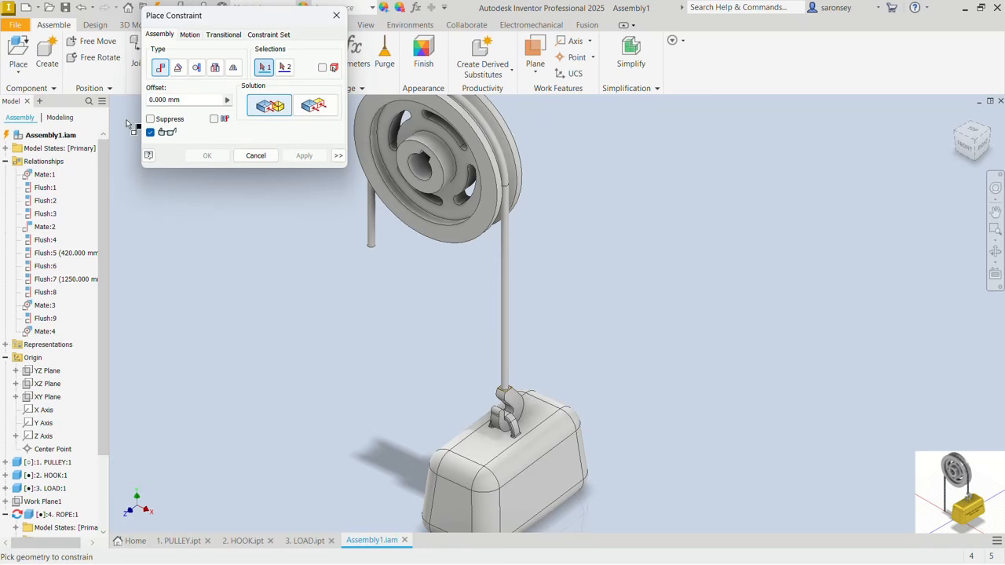
{"action": "left_click", "coordinate": [190, 36]}
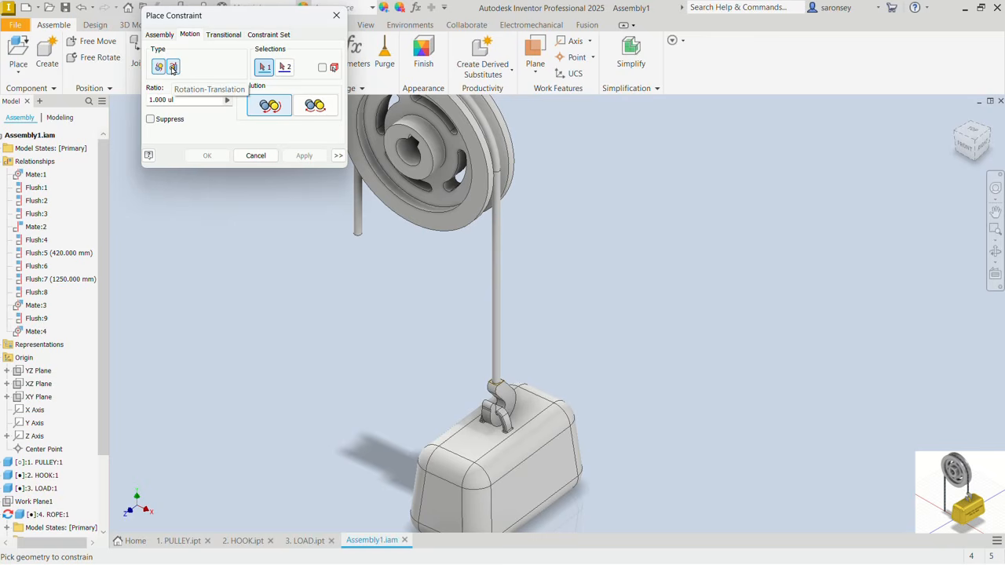
{"action": "left_click", "coordinate": [173, 67]}
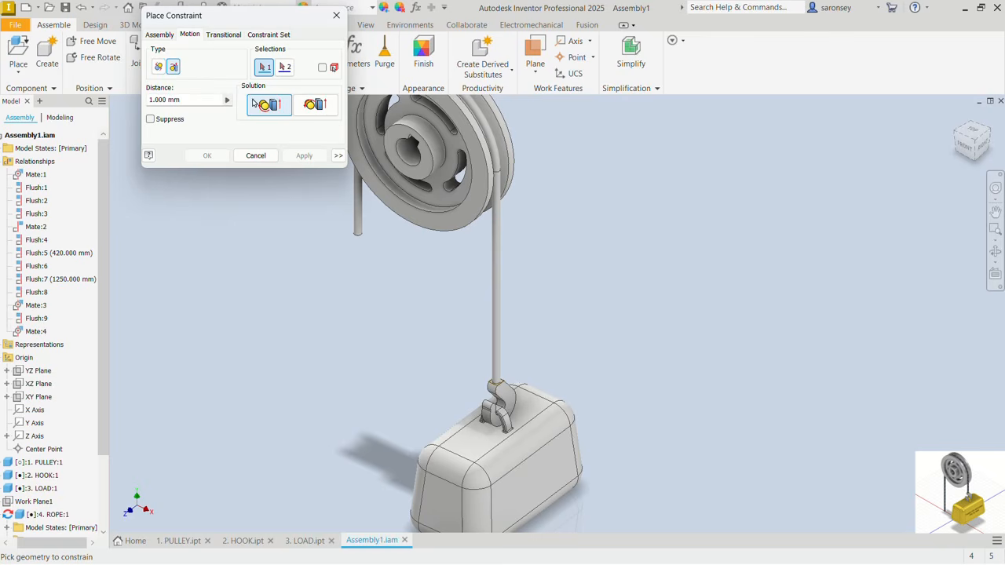
{"action": "left_click", "coordinate": [410, 155]}
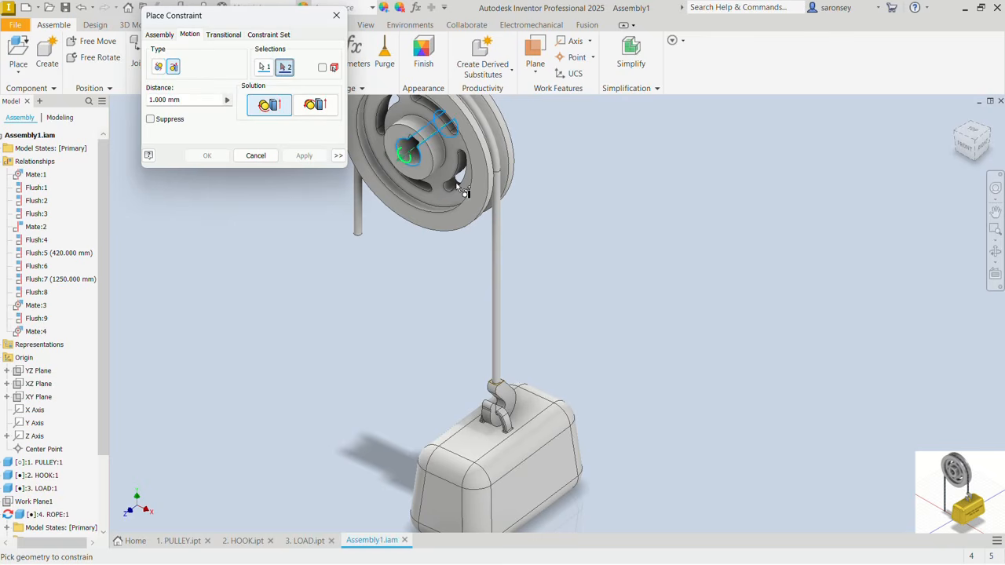
{"action": "left_click", "coordinate": [528, 407]}
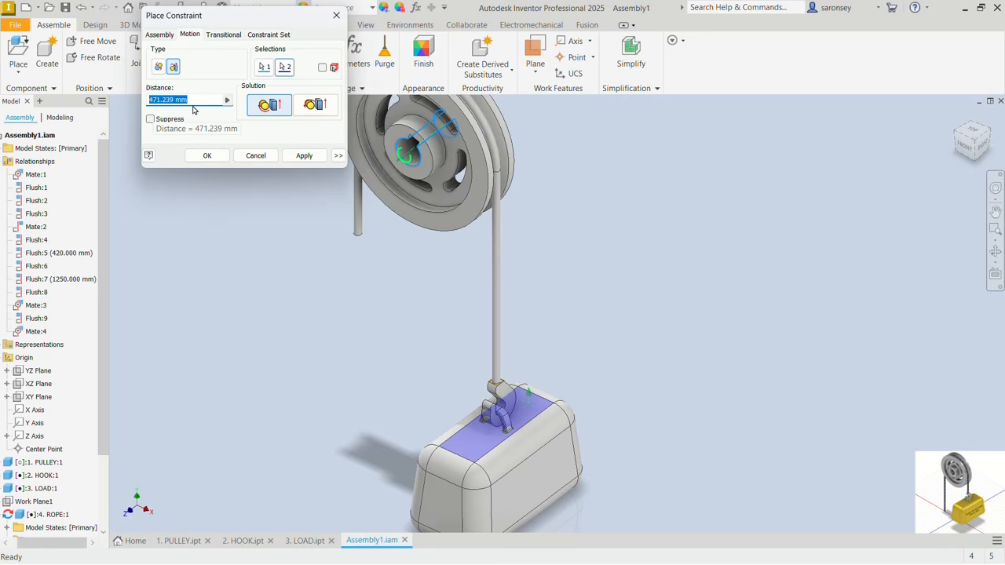
{"action": "left_click", "coordinate": [305, 156]}
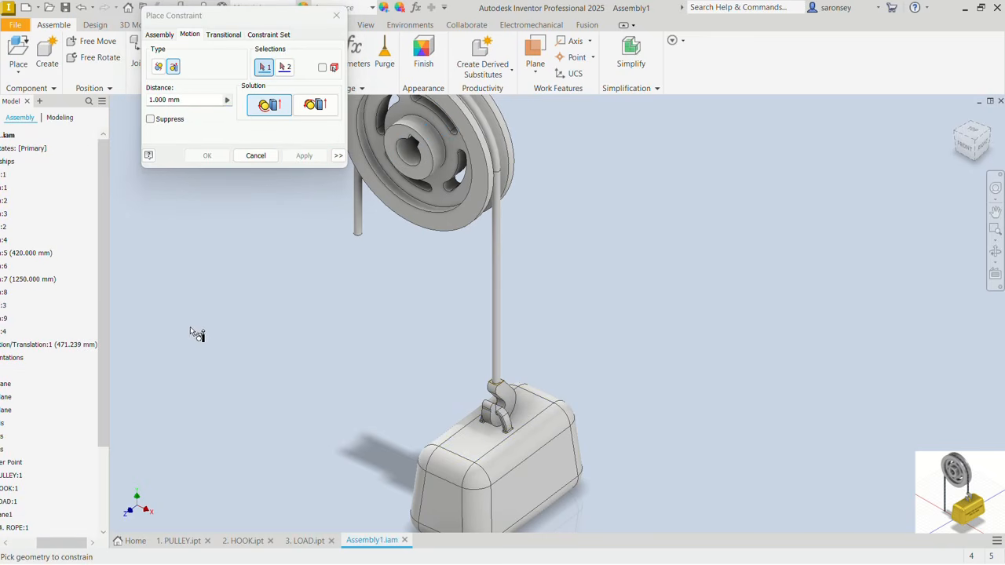
{"action": "left_click", "coordinate": [336, 19]}
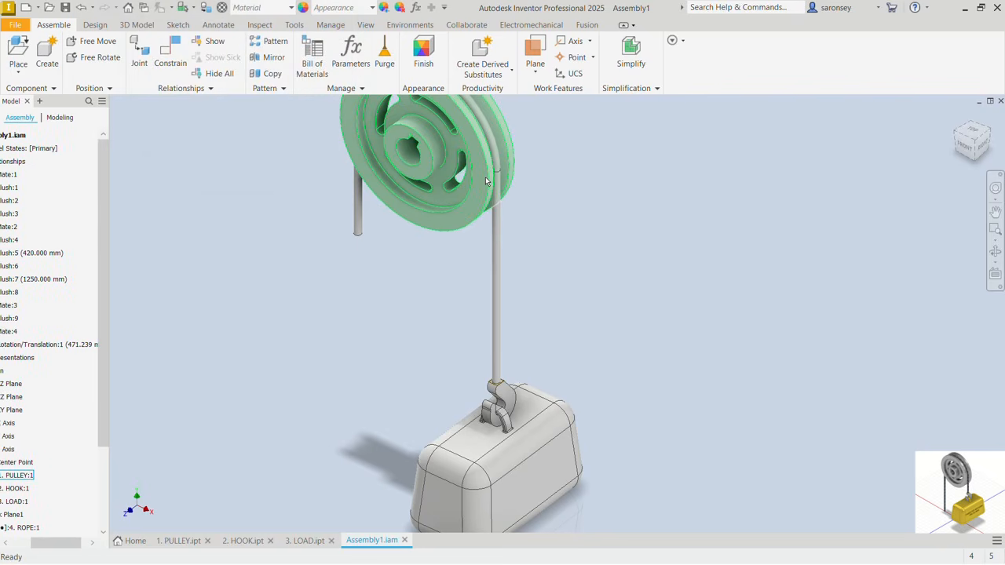
Step: Apply the Honed appearance to the pulley
{"action": "left_click", "coordinate": [485, 181]}
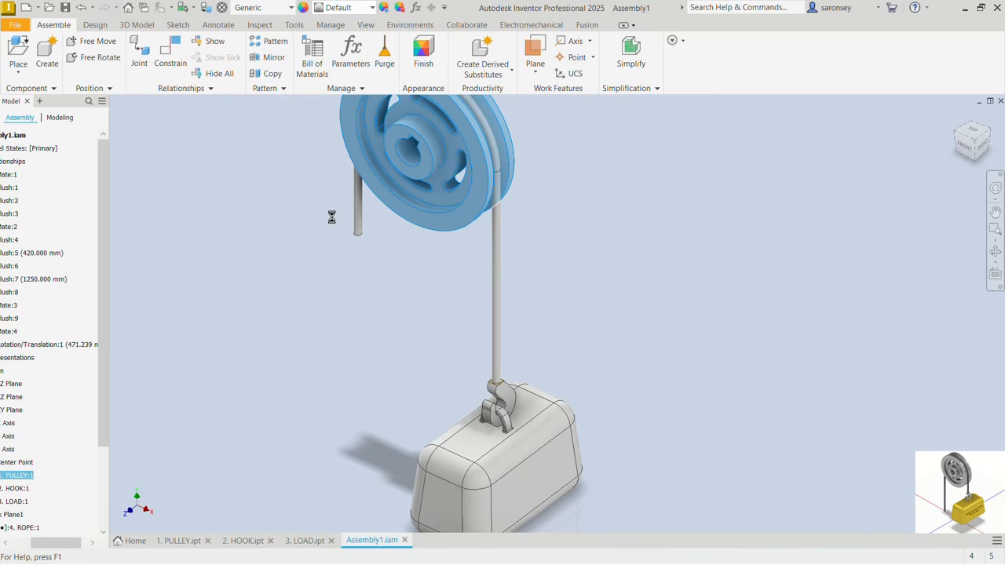
{"action": "scroll", "coordinate": [330, 216], "scroll_direction": "down", "scroll_amount": 10}
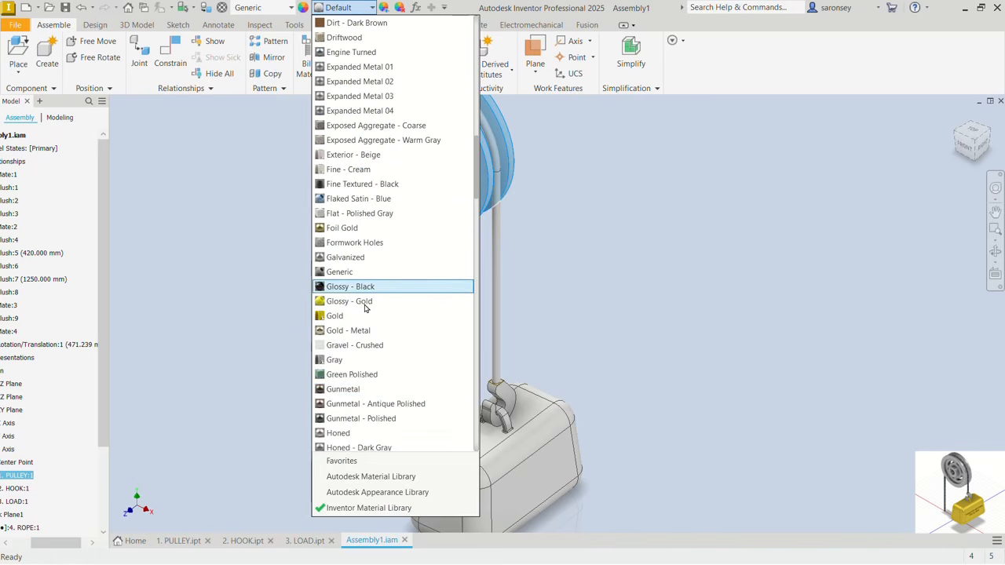
{"action": "left_click", "coordinate": [364, 433]}
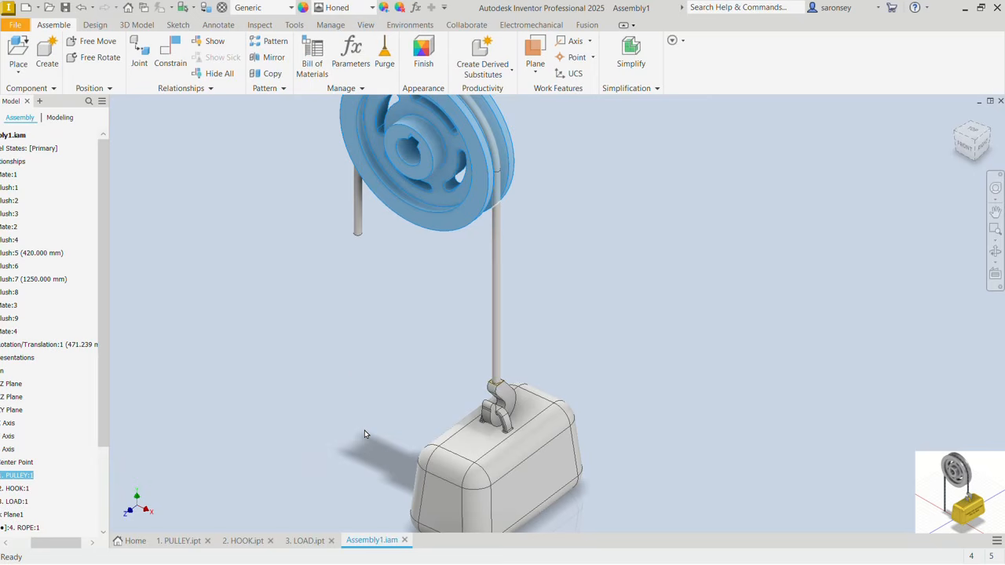
Step: Apply the Metal 2400F Hot appearance to the load and clear the selection
{"action": "left_click", "coordinate": [540, 463]}
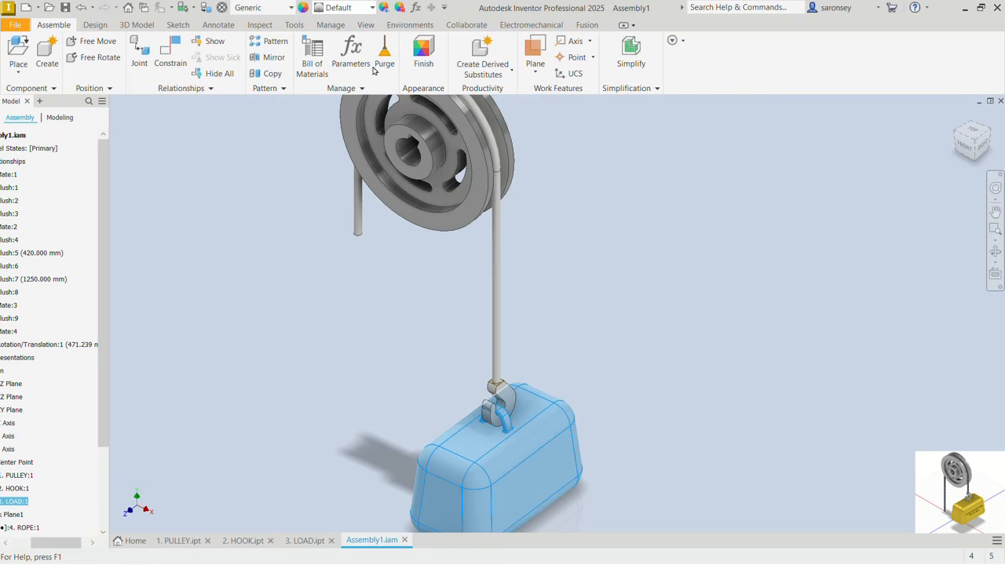
{"action": "scroll", "coordinate": [356, 395], "scroll_direction": "down", "scroll_amount": 9}
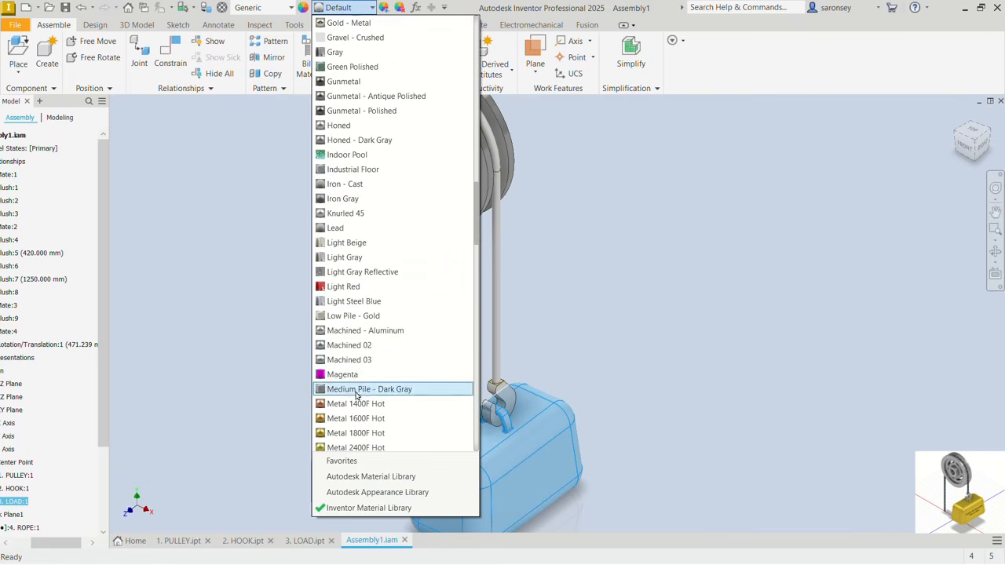
{"action": "scroll", "coordinate": [375, 423], "scroll_direction": "down", "scroll_amount": 1}
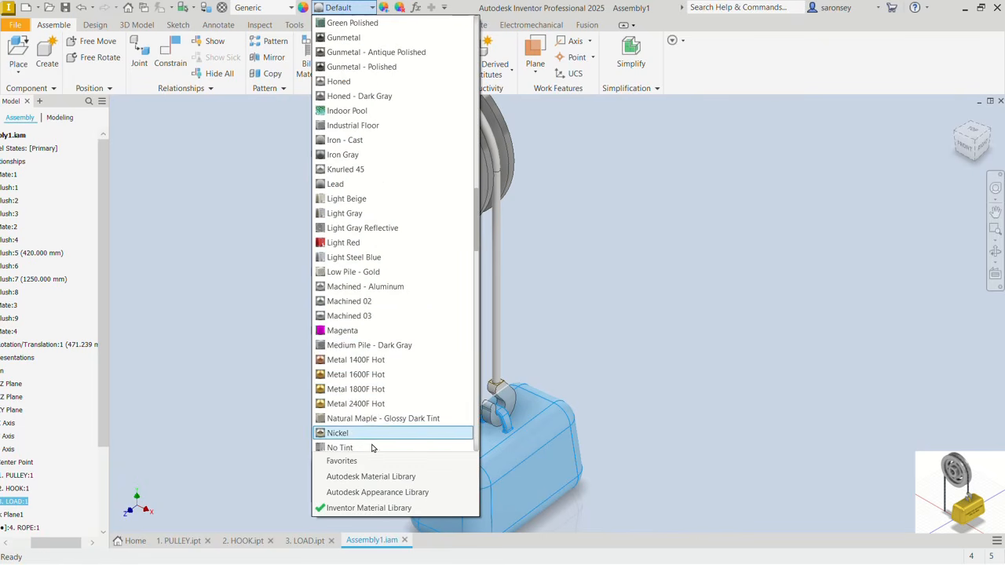
{"action": "left_click", "coordinate": [374, 404]}
{"action": "left_click", "coordinate": [608, 300]}
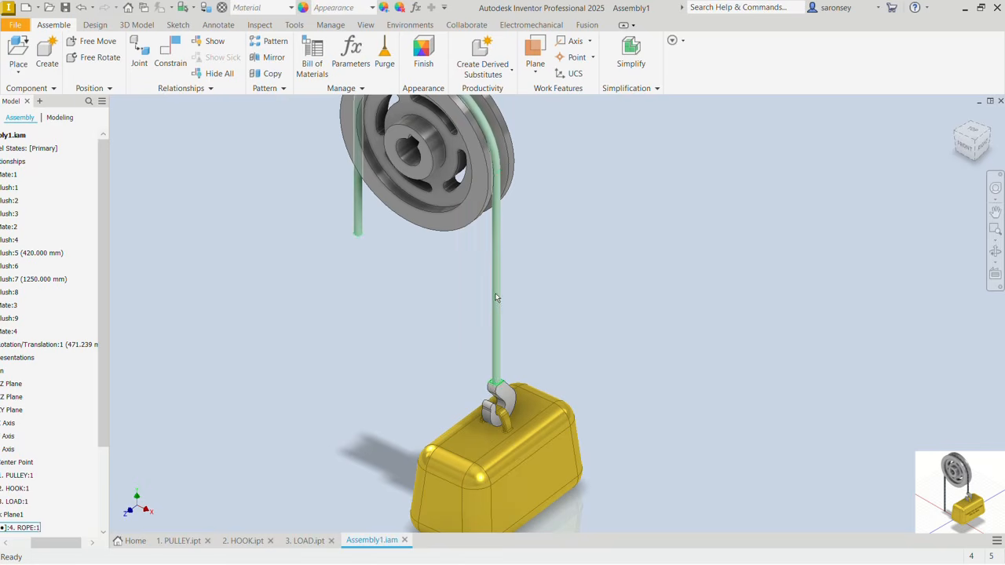
Step: Apply the Honed appearance to the hook
{"action": "left_click", "coordinate": [503, 398]}
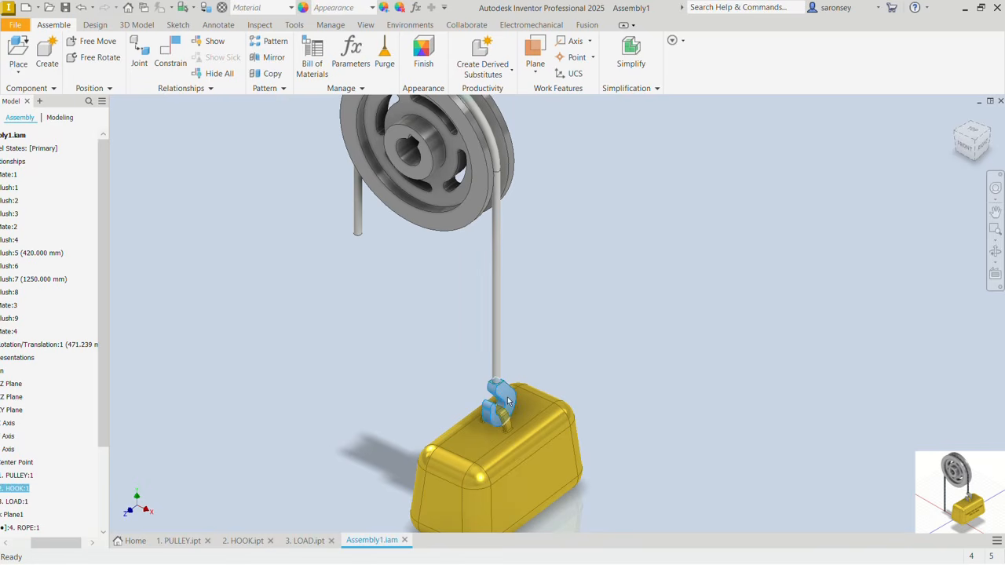
{"action": "left_click", "coordinate": [372, 8]}
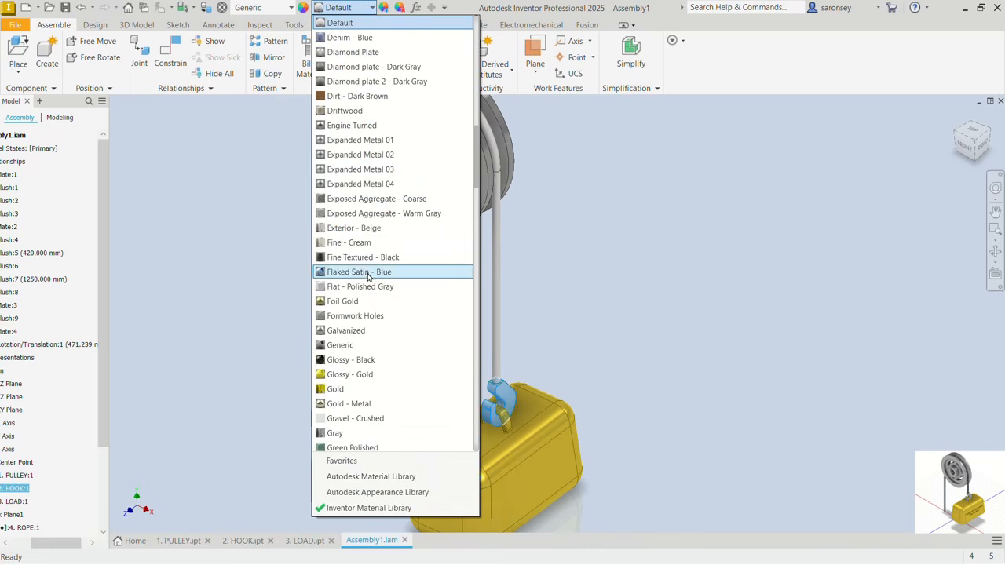
{"action": "scroll", "coordinate": [363, 279], "scroll_direction": "down", "scroll_amount": 2}
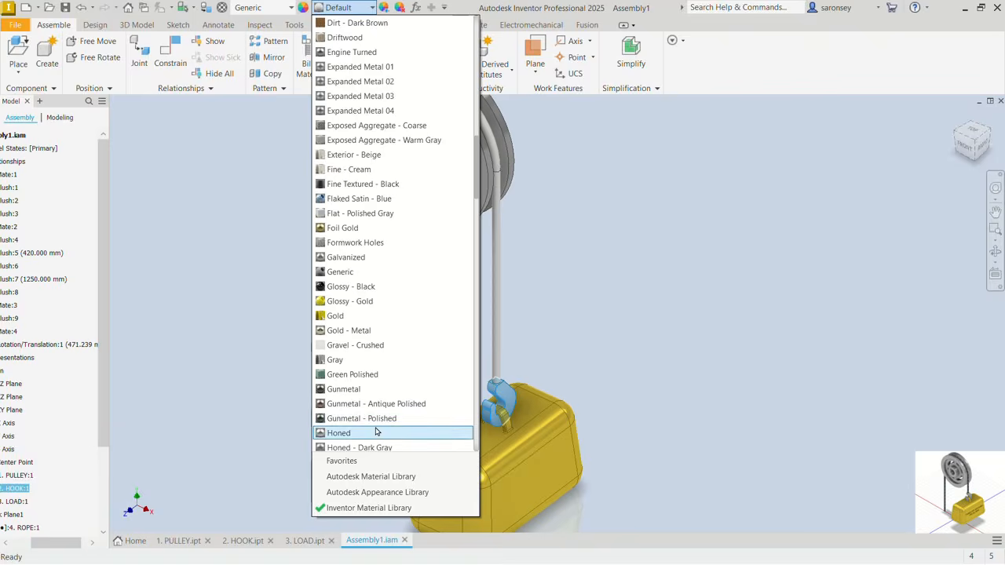
{"action": "left_click", "coordinate": [403, 431]}
Step: Apply the Blue-Yellow appearance to the rope
{"action": "left_click", "coordinate": [494, 274]}
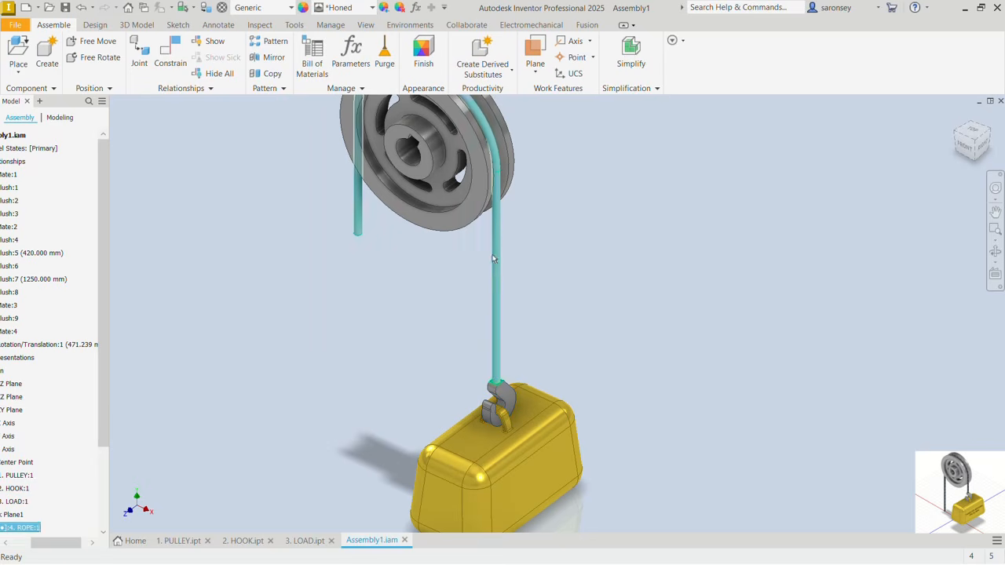
{"action": "left_click", "coordinate": [372, 8]}
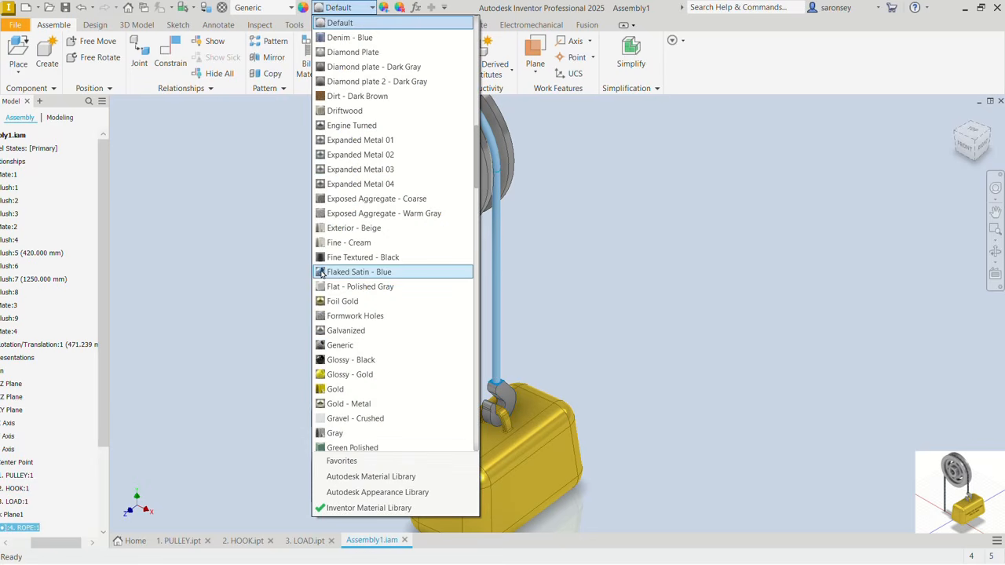
{"action": "scroll", "coordinate": [361, 199], "scroll_direction": "up", "scroll_amount": 12}
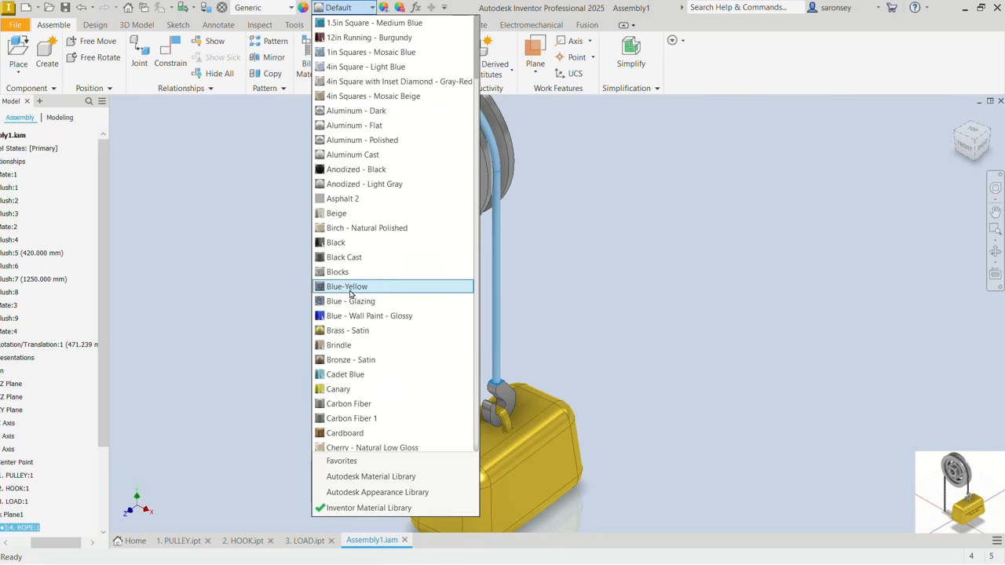
{"action": "left_click", "coordinate": [350, 287]}
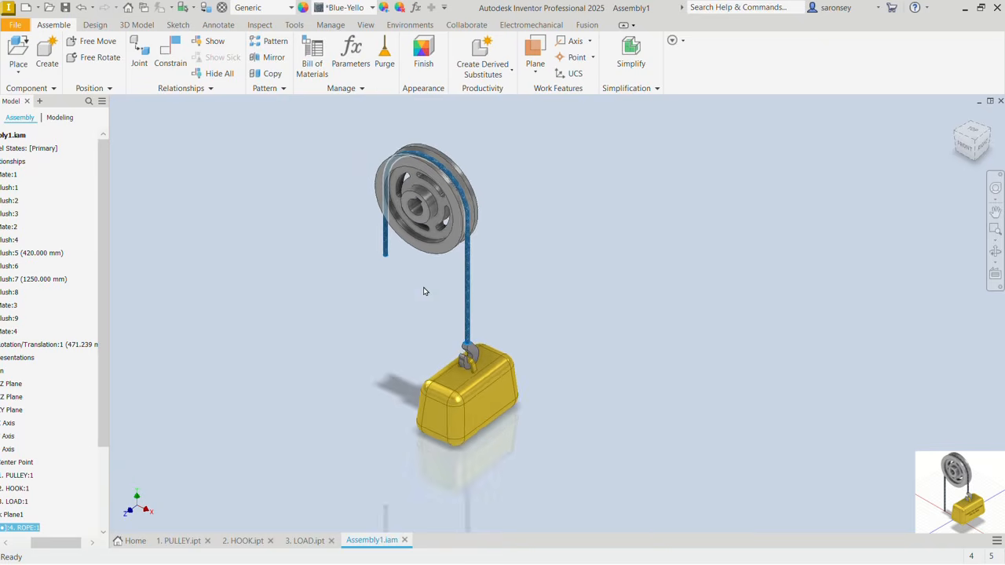
Step: Drive the hook's 1250 mm flush constraint from its start to check the pulley's rotation with the load, and close the Drive settings
{"action": "scroll", "coordinate": [425, 291], "scroll_direction": "down", "scroll_amount": 1}
{"action": "middle_click_drag", "start_coordinate": [425, 291], "coordinate": [546, 331]}
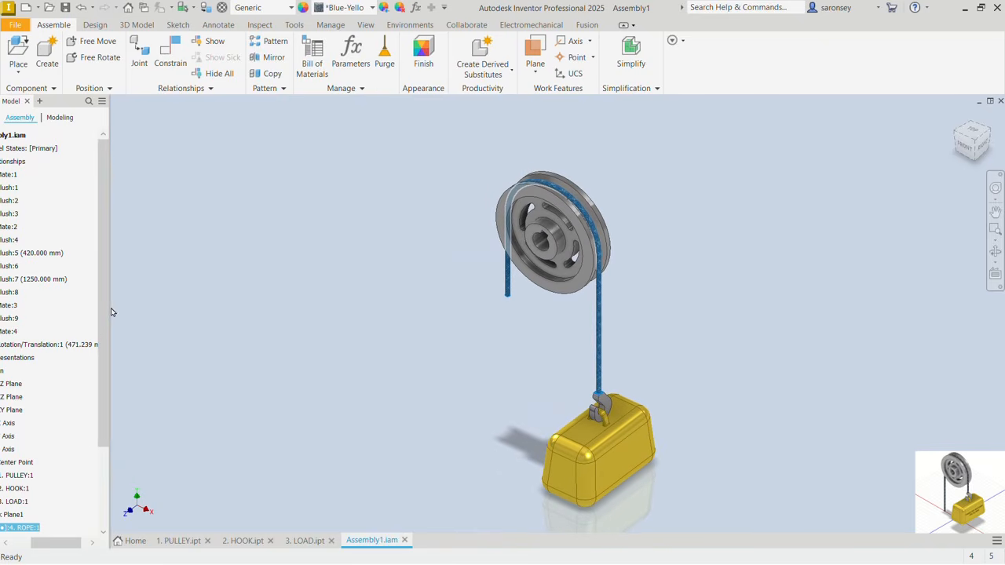
{"action": "left_click_drag", "start_coordinate": [110, 311], "coordinate": [176, 307]}
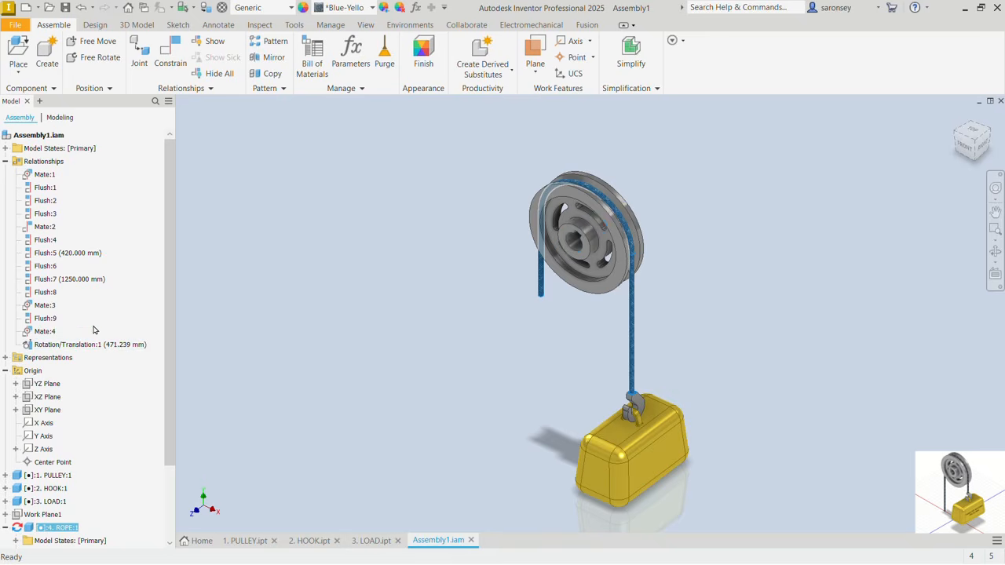
{"action": "left_click", "coordinate": [75, 280]}
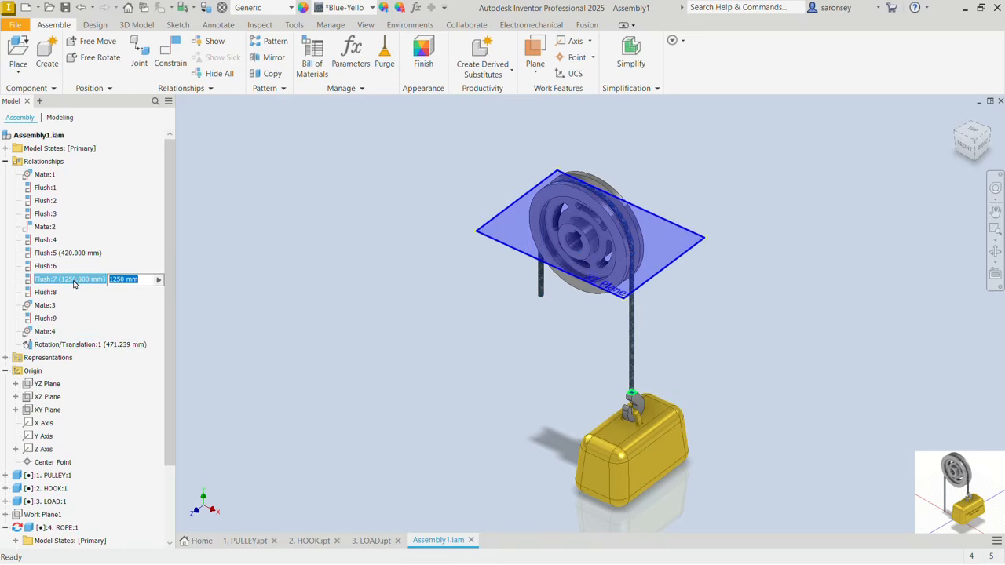
{"action": "right_click", "coordinate": [75, 282]}
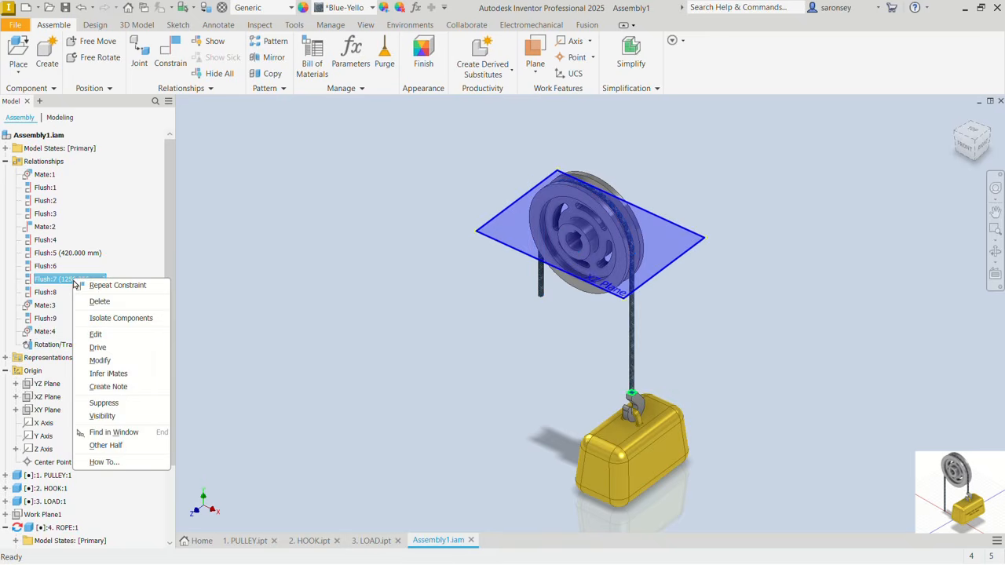
{"action": "left_click", "coordinate": [97, 347]}
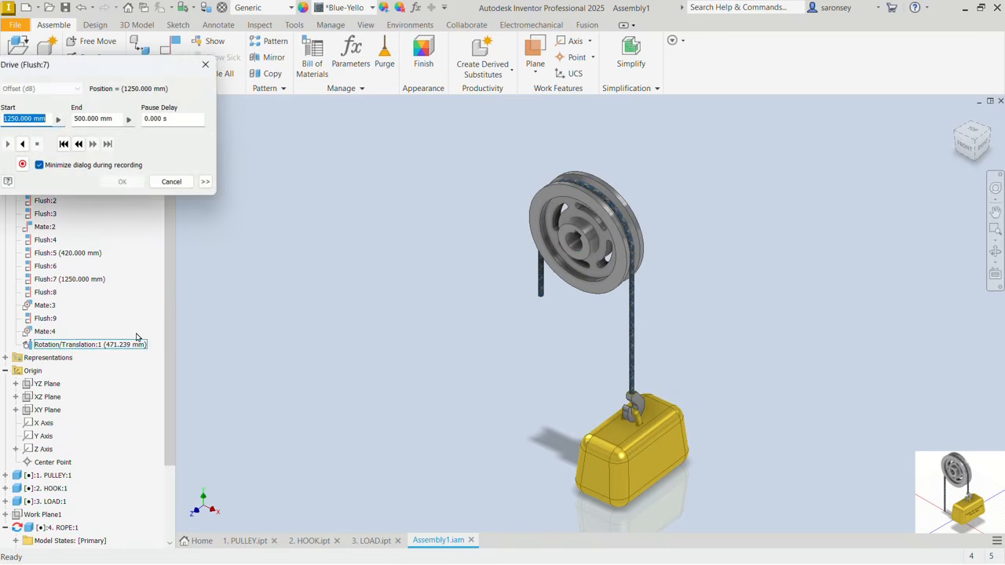
{"action": "left_click", "coordinate": [63, 144]}
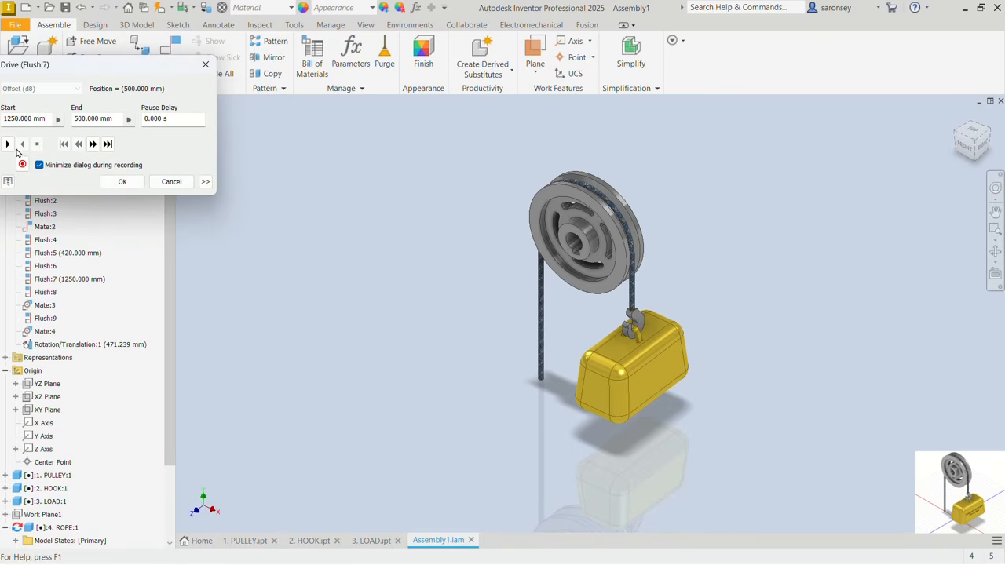
{"action": "left_click", "coordinate": [8, 144]}
{"action": "left_click", "coordinate": [209, 65]}
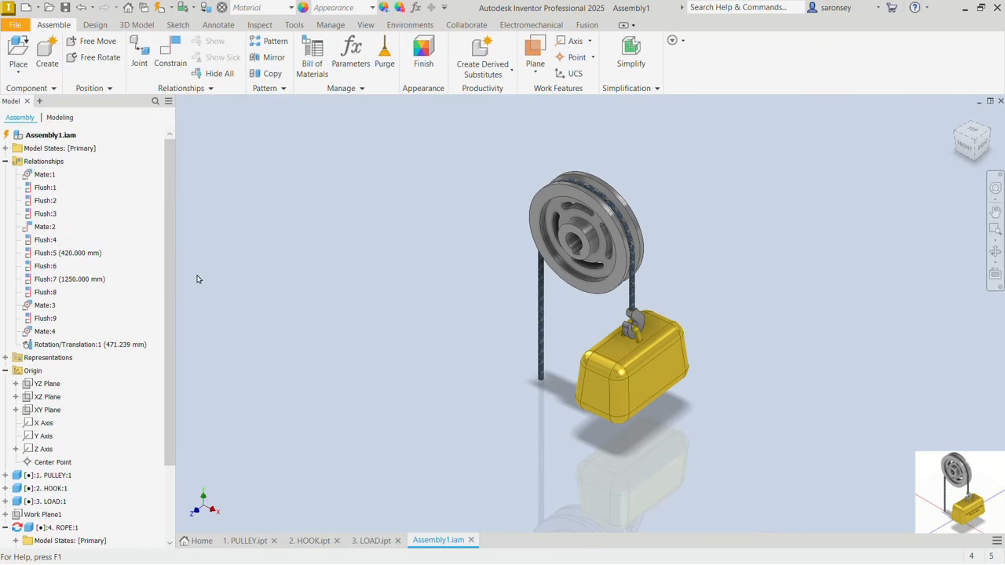
Step: Set the rotation-translation constraint's distance to half its value, 471.239 mm/2
{"action": "double_click", "coordinate": [71, 345]}
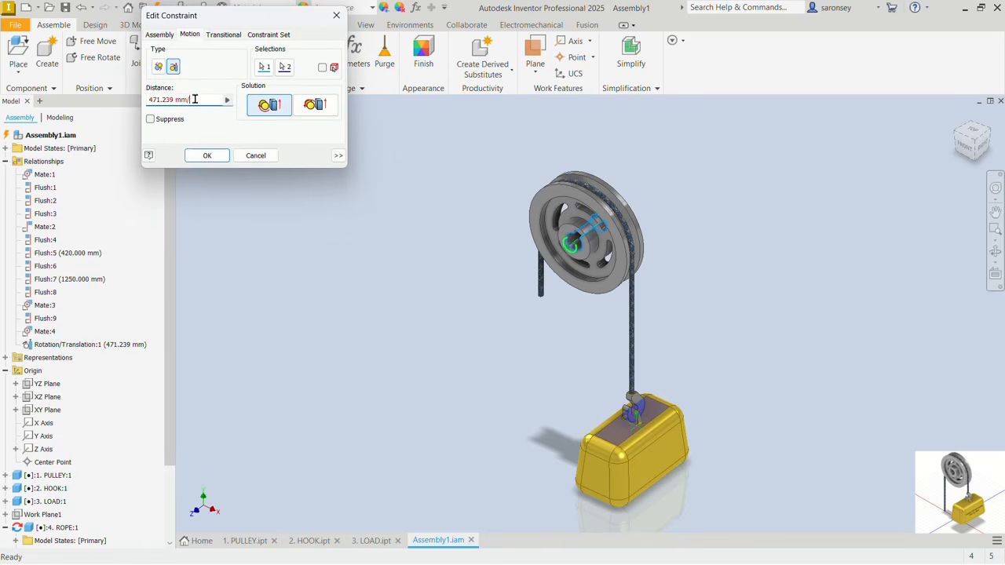
{"action": "type", "text": "/2"}
{"action": "left_click", "coordinate": [201, 156]}
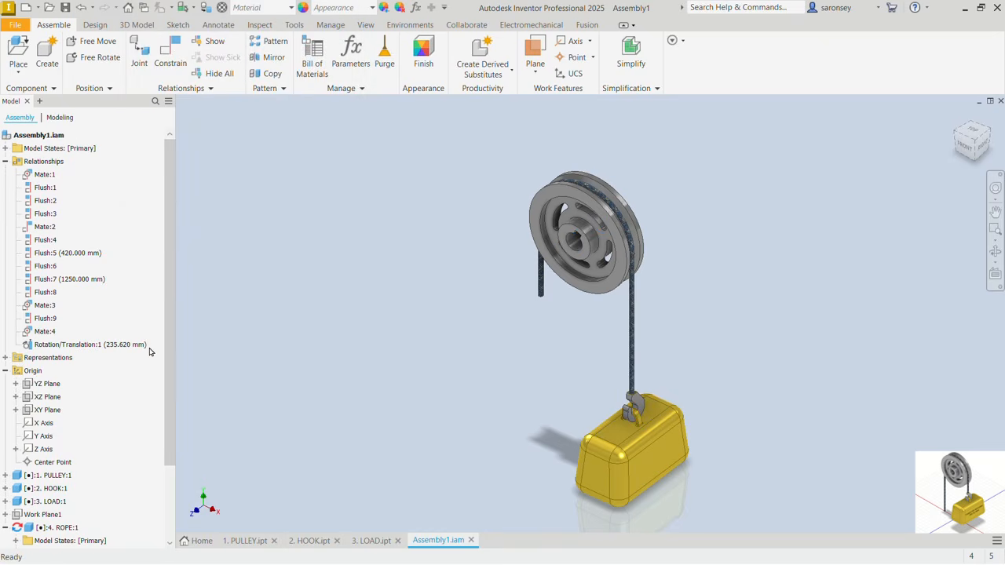
{"action": "left_click", "coordinate": [123, 353]}
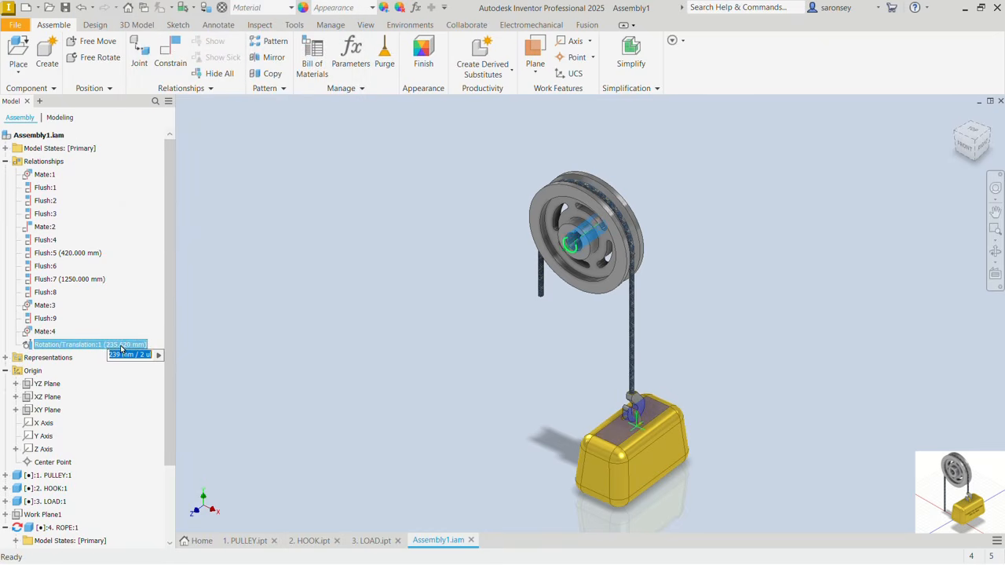
{"action": "right_click", "coordinate": [120, 346]}
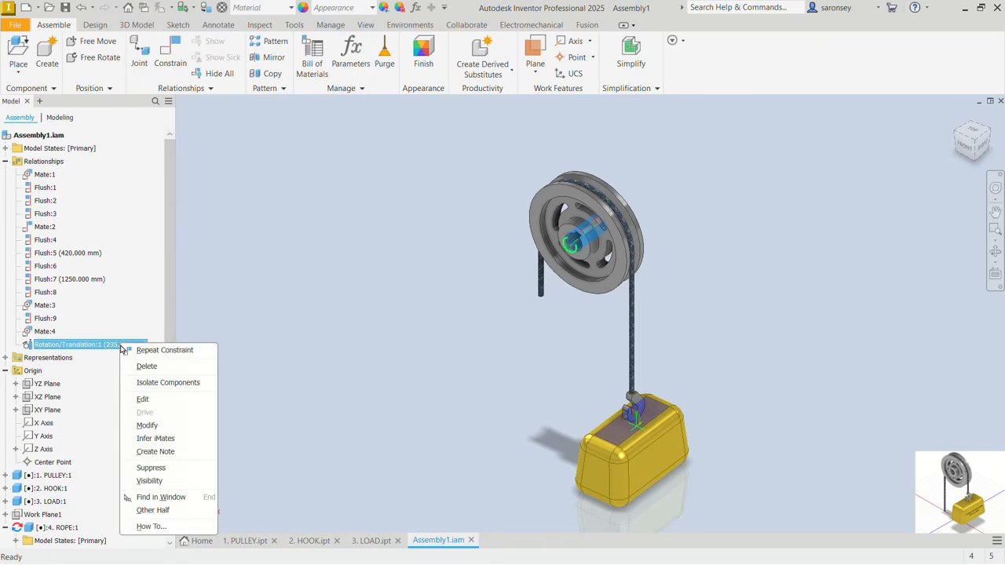
{"action": "left_click", "coordinate": [276, 350]}
{"action": "left_click", "coordinate": [208, 352]}
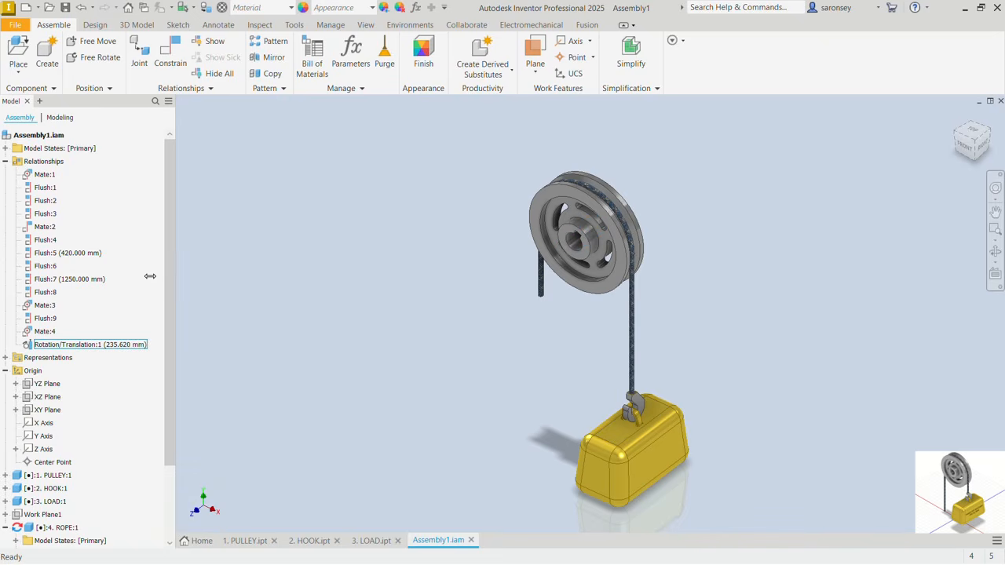
Step: Drive the hook's 1250 mm flush constraint from its start to check the pulley's rotation with the halved motion distance
{"action": "left_click", "coordinate": [87, 279]}
{"action": "right_click", "coordinate": [87, 278]}
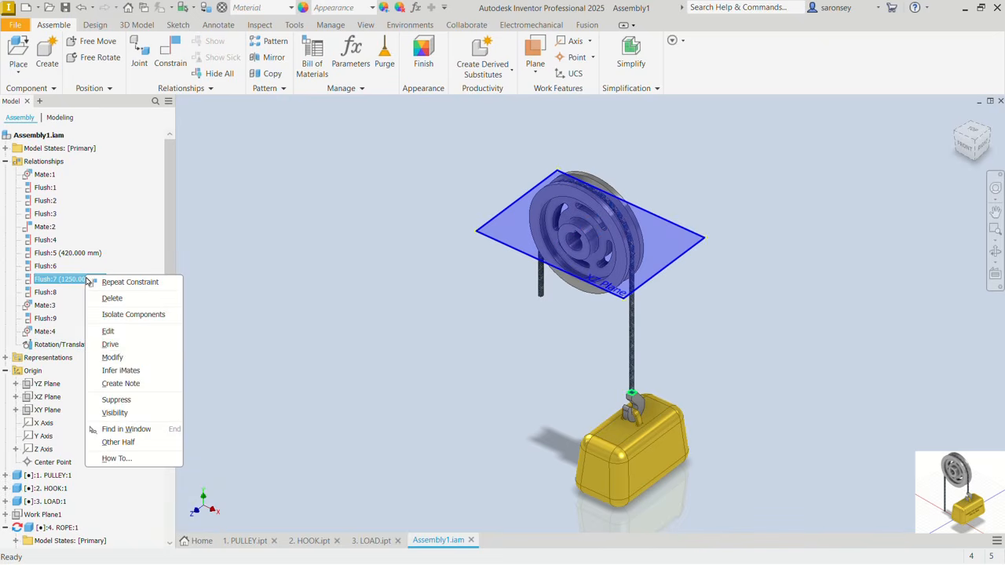
{"action": "left_click", "coordinate": [110, 343]}
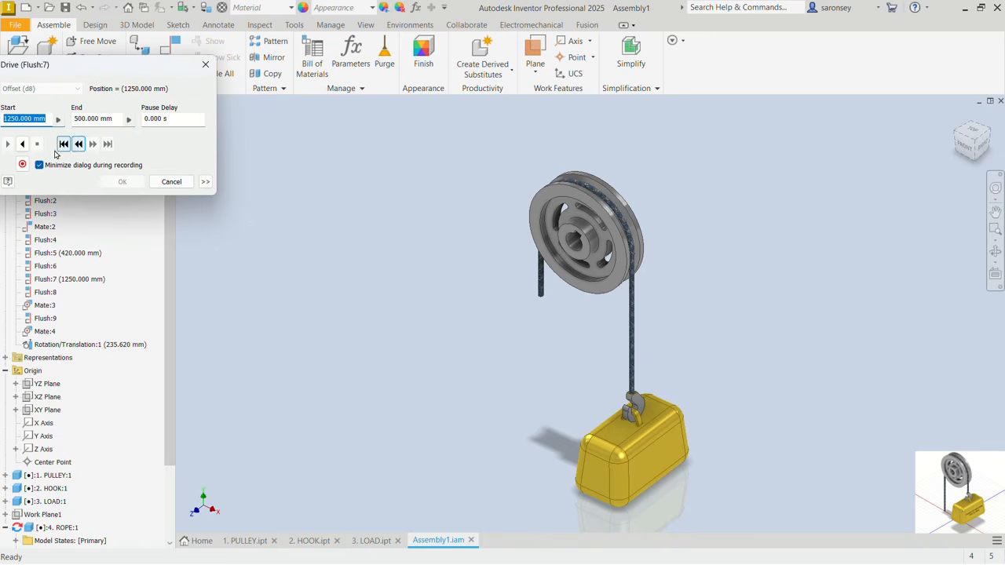
{"action": "left_click", "coordinate": [65, 145]}
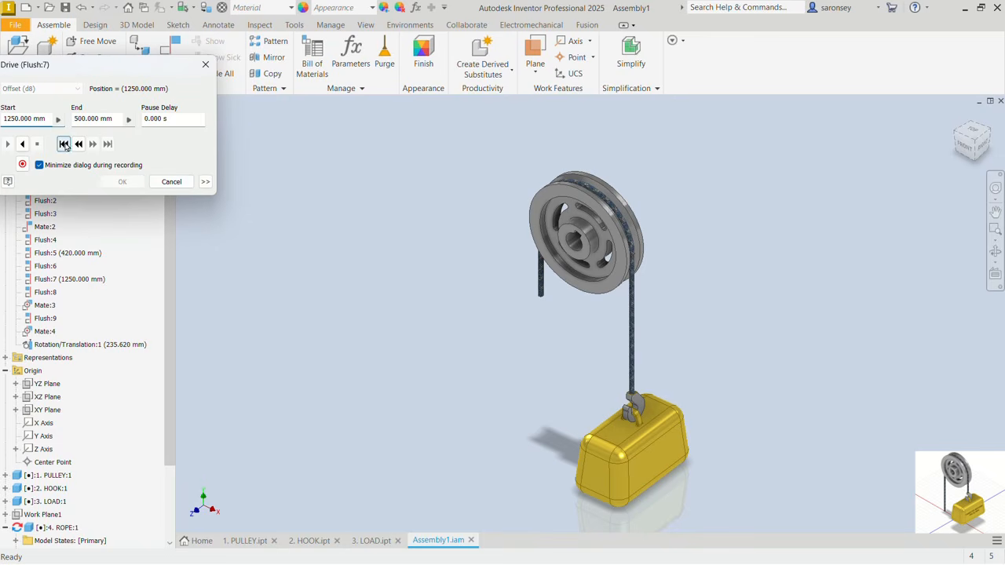
{"action": "left_click", "coordinate": [9, 145]}
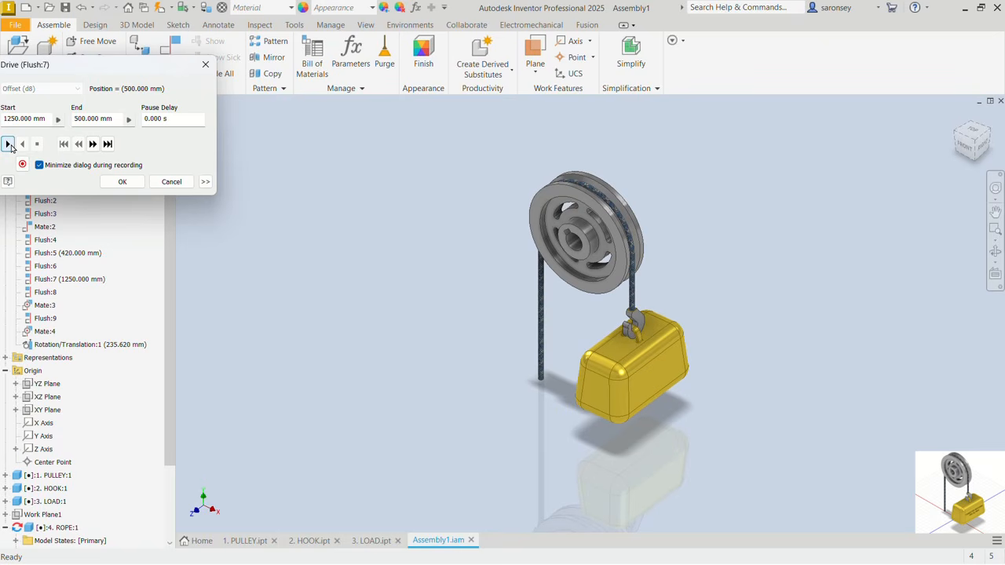
{"action": "left_click", "coordinate": [9, 145]}
Step: Replay the drive motion with the pulley, rope and load in full view
{"action": "scroll", "coordinate": [419, 278], "scroll_direction": "down", "scroll_amount": 5}
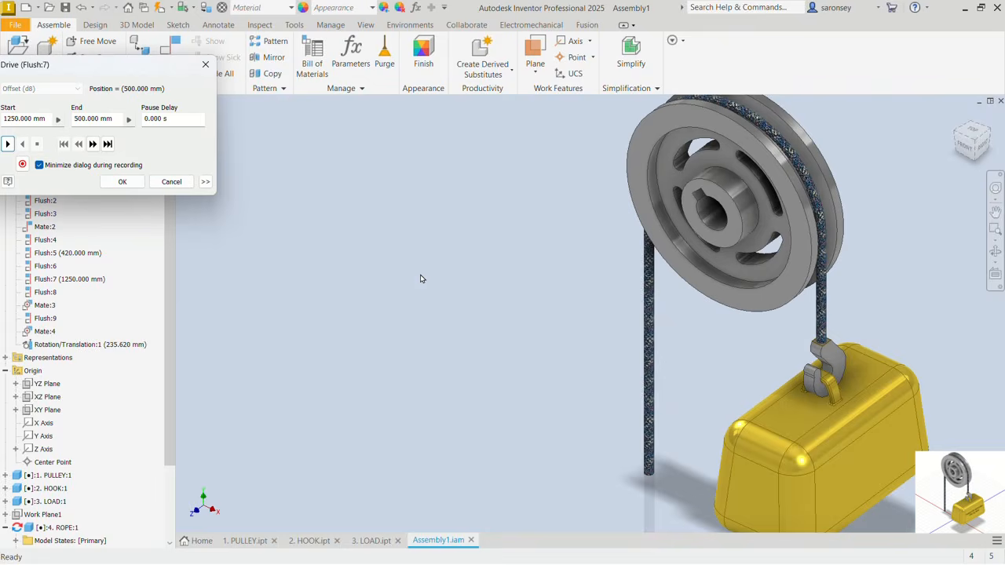
{"action": "scroll", "coordinate": [420, 279], "scroll_direction": "up", "scroll_amount": 4}
{"action": "scroll", "coordinate": [421, 279], "scroll_direction": "down", "scroll_amount": 4}
{"action": "scroll", "coordinate": [420, 278], "scroll_direction": "up", "scroll_amount": 3}
{"action": "middle_click_drag", "start_coordinate": [420, 278], "coordinate": [368, 256]}
{"action": "left_click", "coordinate": [7, 144]}
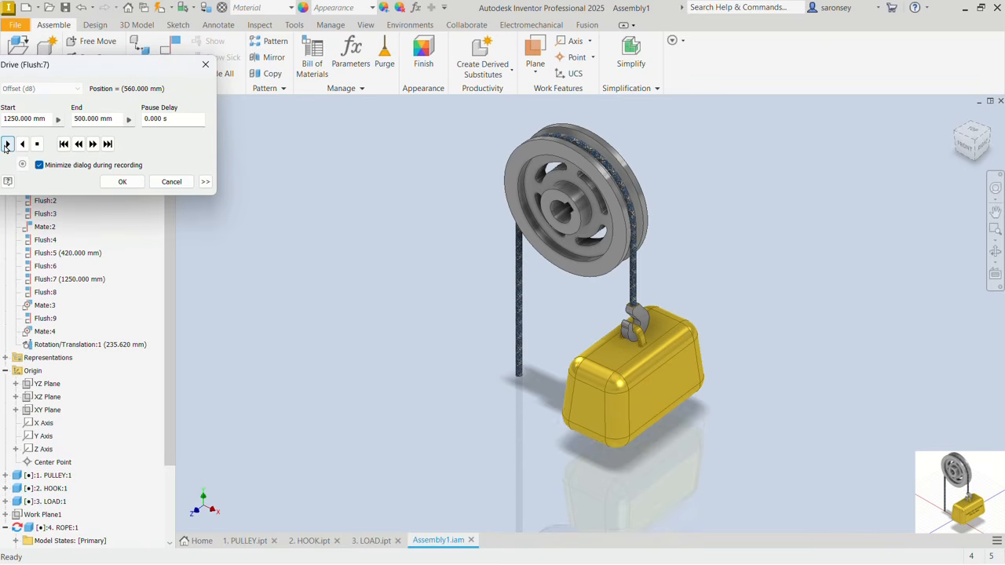